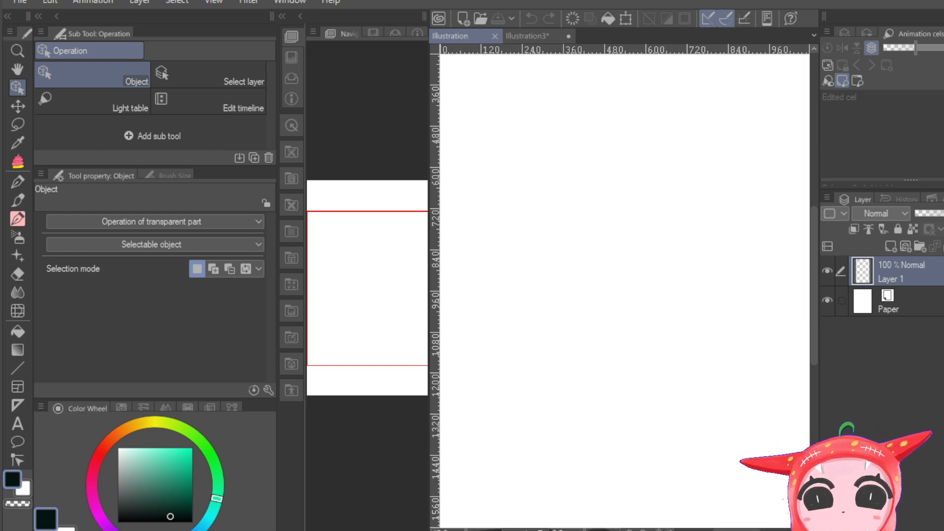
Step: Examine the red-haired busts and hooded chibi figures on the reference sheet in the Illustration3 document
{"action": "left_click_drag", "start_coordinate": [565, 528], "coordinate": [565, 530]}
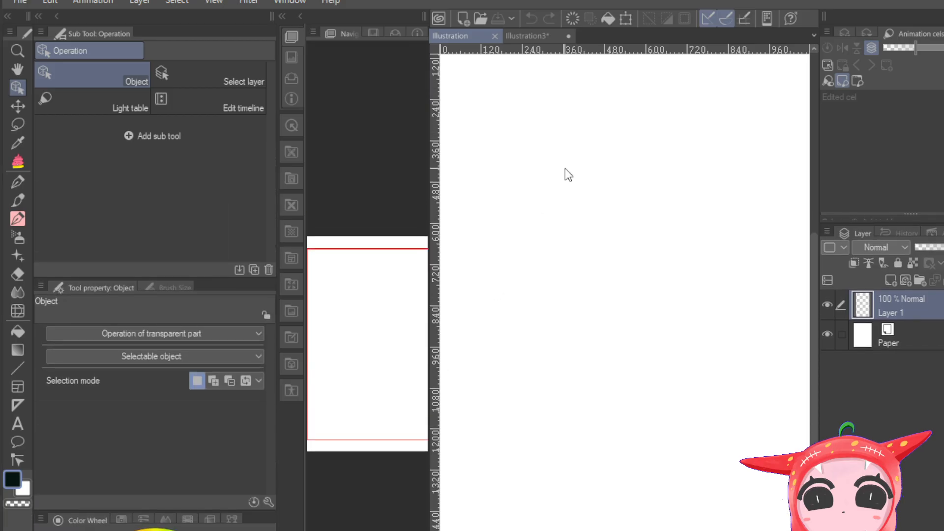
{"action": "left_click", "coordinate": [524, 36]}
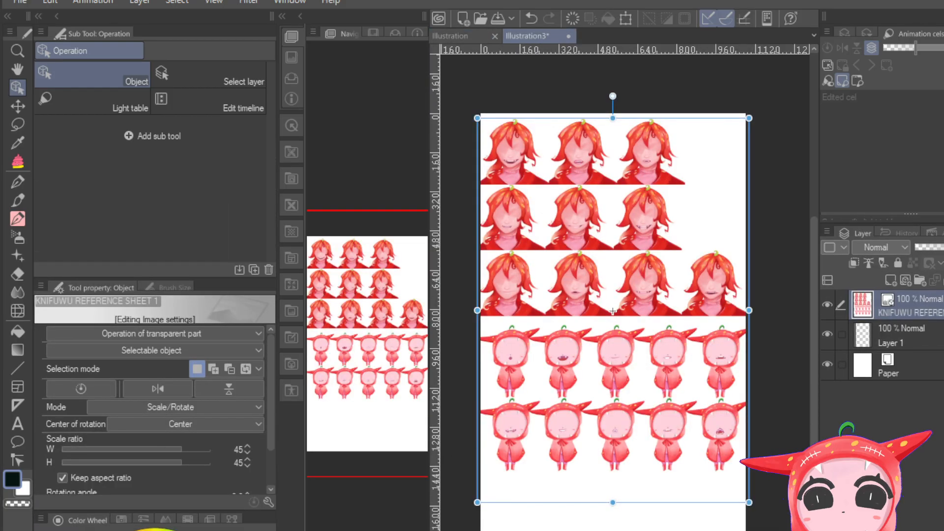
{"action": "scroll", "coordinate": [624, 347], "scroll_direction": "up", "scroll_amount": 20}
{"action": "scroll", "coordinate": [625, 346], "scroll_direction": "down", "scroll_amount": 4}
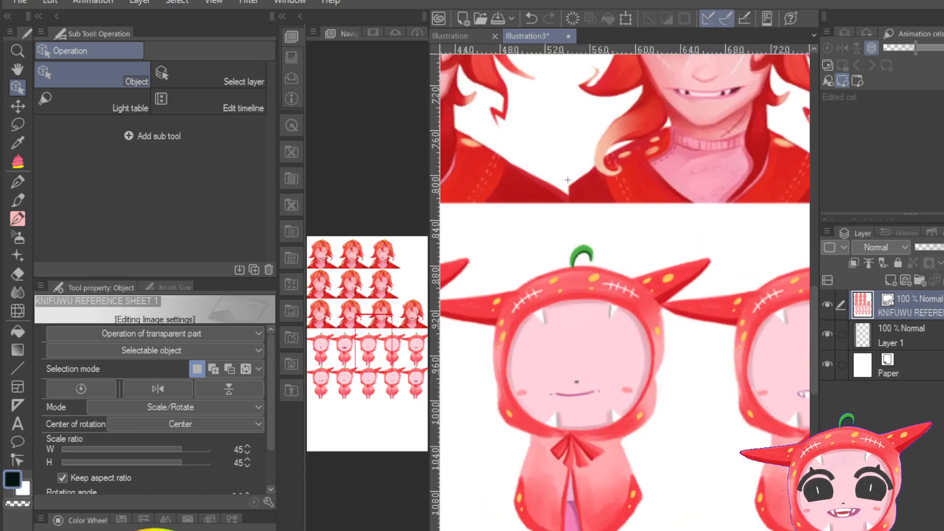
{"action": "scroll", "coordinate": [625, 344], "scroll_direction": "down", "scroll_amount": 16}
{"action": "scroll", "coordinate": [625, 344], "scroll_direction": "up", "scroll_amount": 12}
{"action": "left_click_drag", "start_coordinate": [387, 319], "coordinate": [367, 278]}
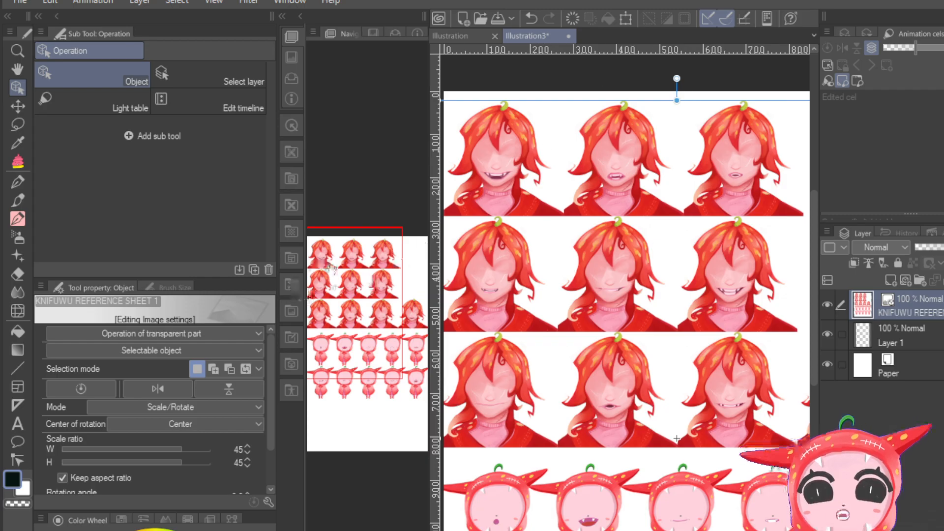
{"action": "left_click_drag", "start_coordinate": [344, 281], "coordinate": [348, 329]}
{"action": "mouse_move", "coordinate": [339, 530]}
{"action": "left_mouse_down"}
{"action": "mouse_move", "coordinate": [361, 530]}
{"action": "mouse_move", "coordinate": [342, 530]}
{"action": "left_mouse_up"}
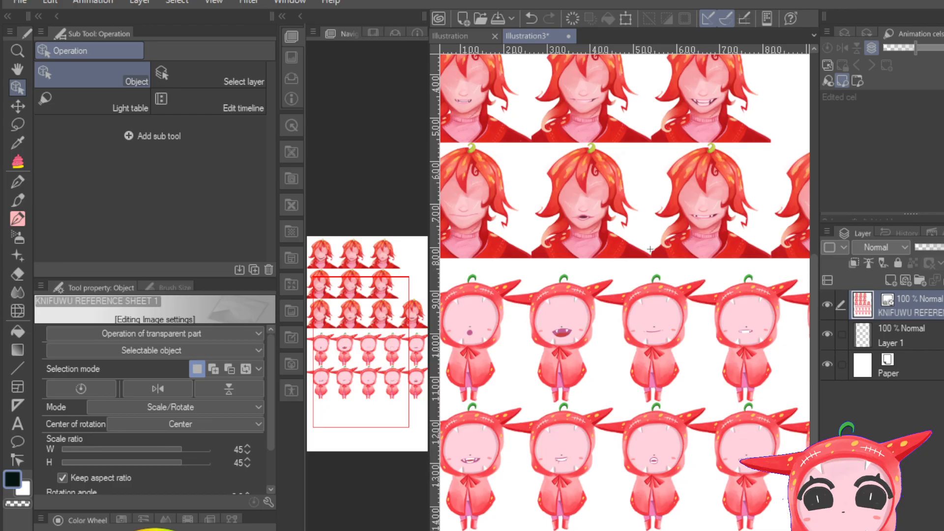
{"action": "scroll", "coordinate": [649, 249], "scroll_direction": "down", "scroll_amount": 3}
{"action": "scroll", "coordinate": [644, 277], "scroll_direction": "up", "scroll_amount": 2}
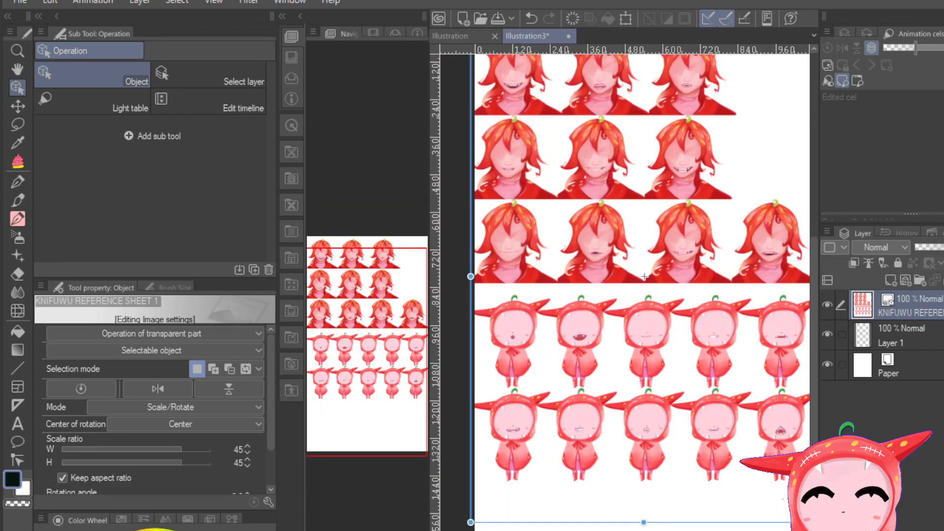
{"action": "left_click_drag", "start_coordinate": [383, 276], "coordinate": [379, 281]}
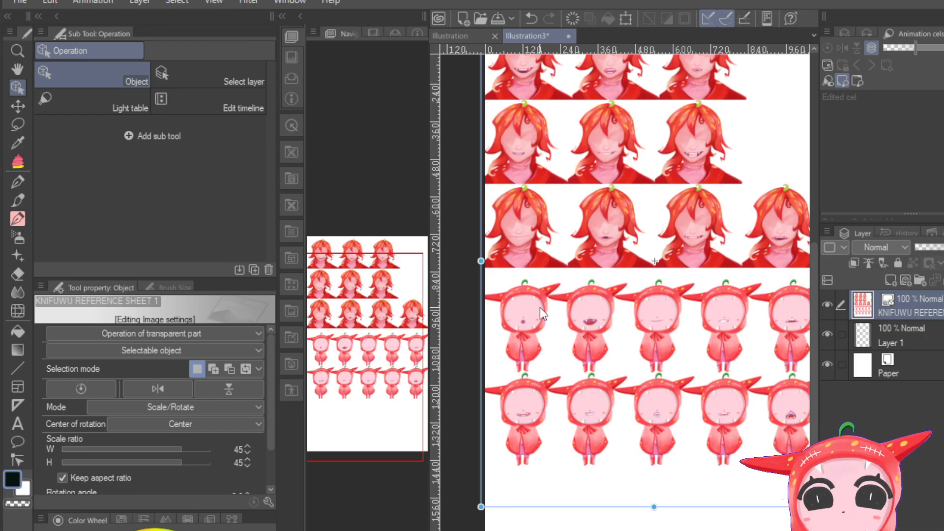
{"action": "left_click_drag", "start_coordinate": [389, 367], "coordinate": [387, 324]}
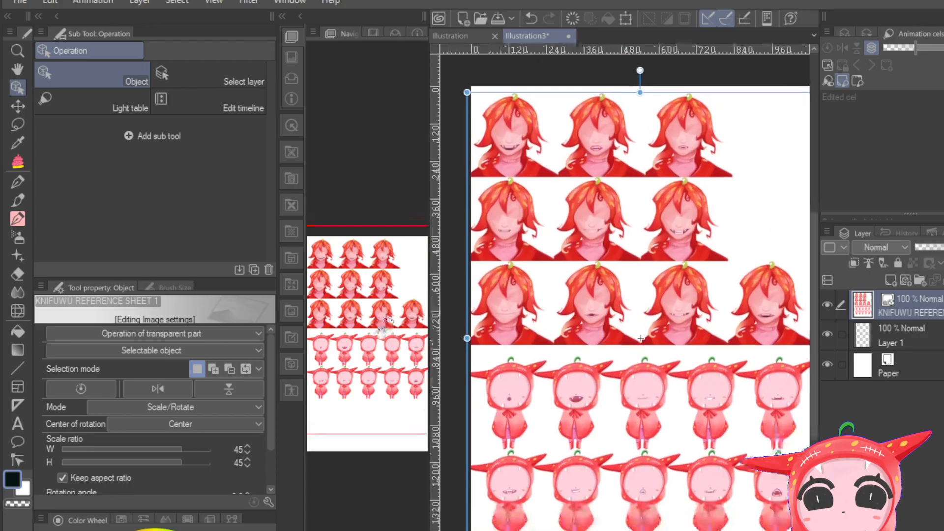
Step: Return to the blank Illustration document and widen its canvas area
{"action": "left_click", "coordinate": [450, 37]}
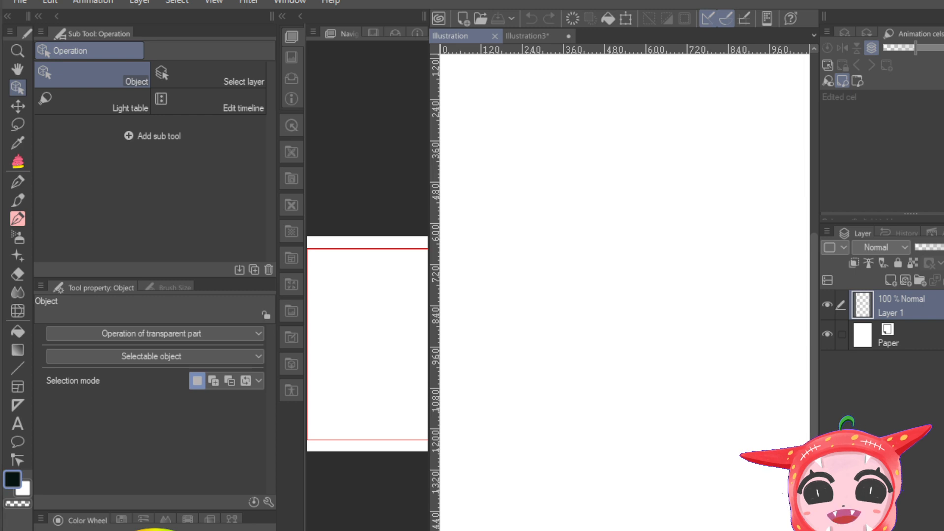
{"action": "left_click_drag", "start_coordinate": [819, 196], "coordinate": [887, 196]}
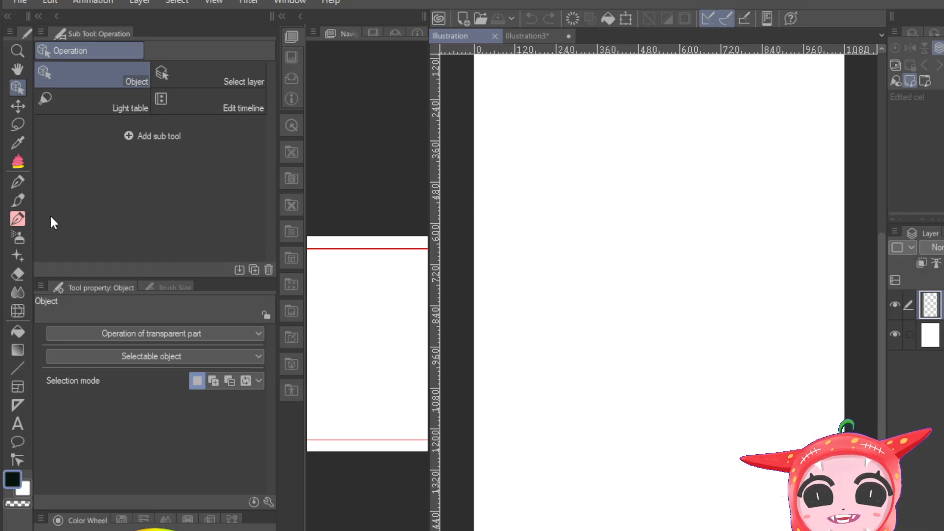
{"action": "left_click", "coordinate": [23, 200]}
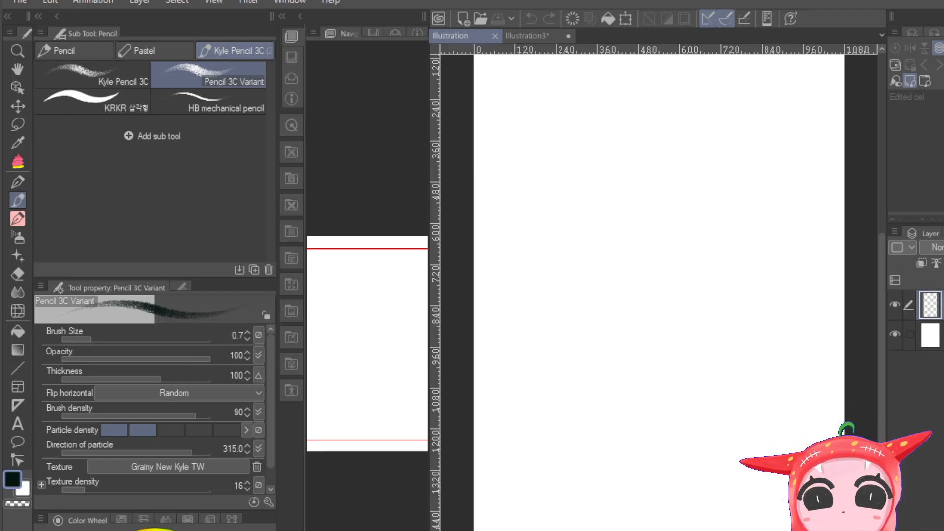
{"action": "left_click", "coordinate": [19, 218]}
{"action": "left_click", "coordinate": [17, 201]}
{"action": "left_click", "coordinate": [19, 216]}
{"action": "left_click", "coordinate": [18, 200]}
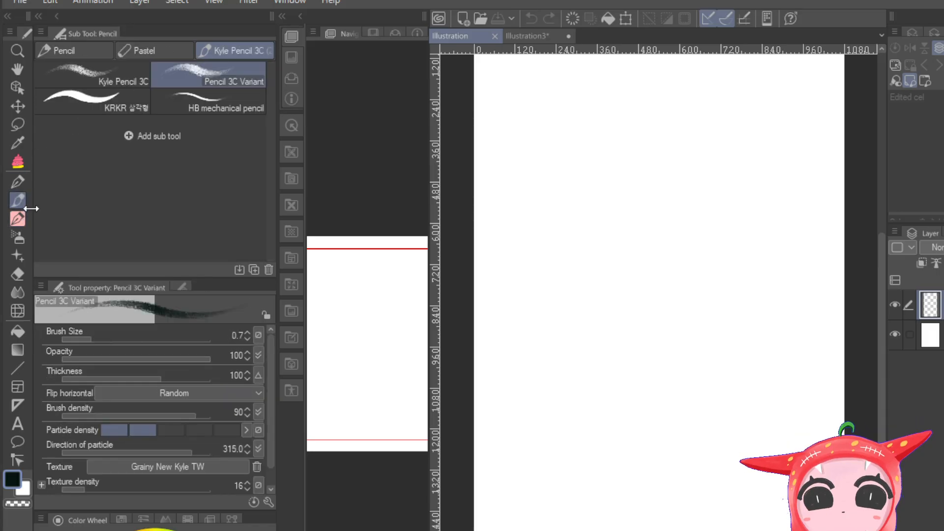
{"action": "left_click", "coordinate": [18, 218]}
{"action": "left_click", "coordinate": [16, 198]}
{"action": "left_click", "coordinate": [20, 215]}
{"action": "left_click", "coordinate": [16, 199]}
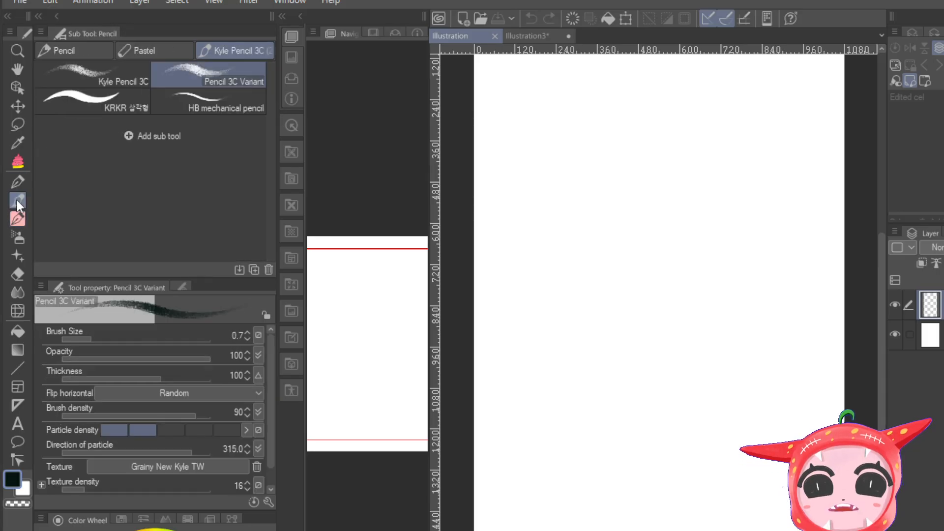
{"action": "left_click", "coordinate": [21, 219]}
Step: Select the Pencil 3C Variant brush in the Kyle Pencil 3C group and set its brush size to 0.4
{"action": "left_click", "coordinate": [20, 202]}
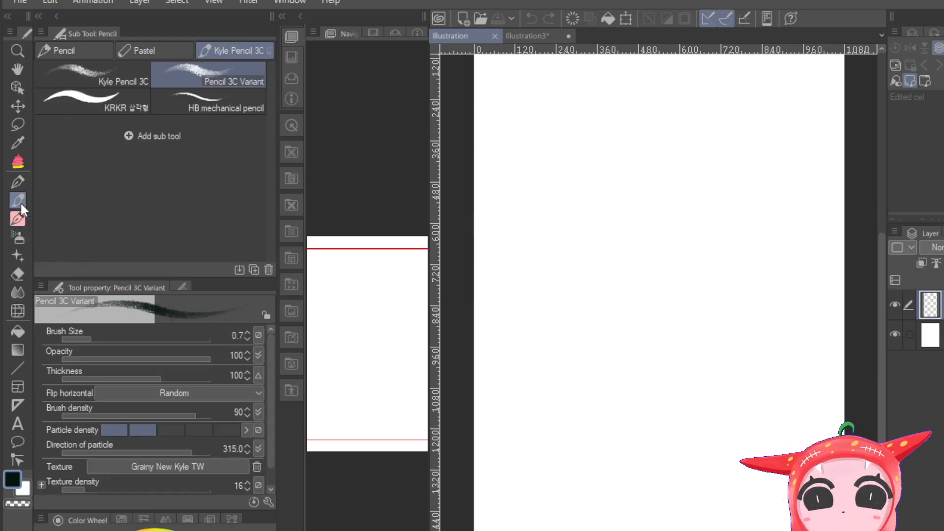
{"action": "left_click", "coordinate": [167, 51]}
{"action": "left_click", "coordinate": [226, 48]}
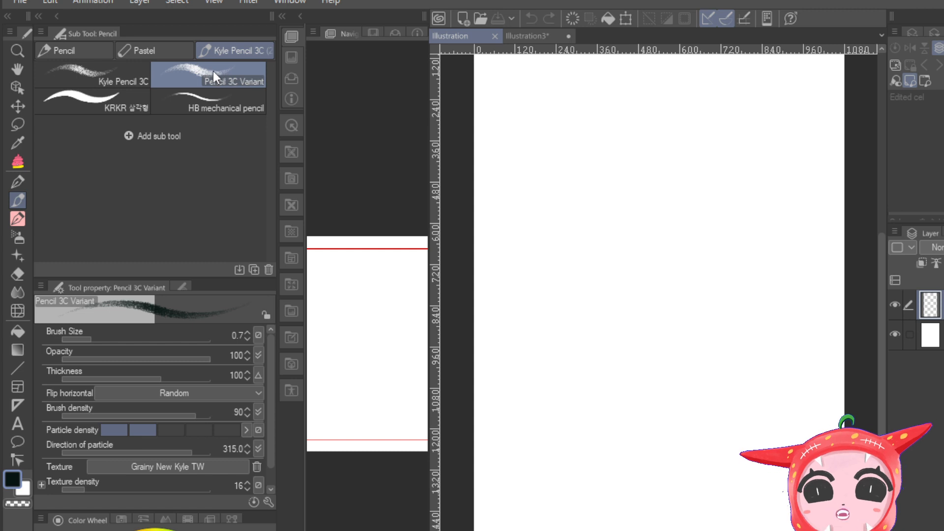
{"action": "left_click_drag", "start_coordinate": [87, 338], "coordinate": [77, 339]}
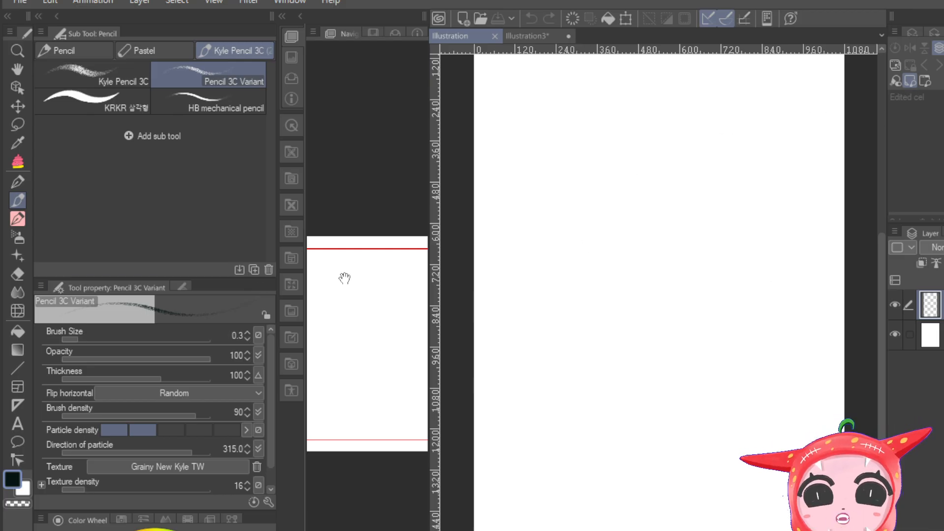
{"action": "left_click_drag", "start_coordinate": [85, 339], "coordinate": [85, 338]}
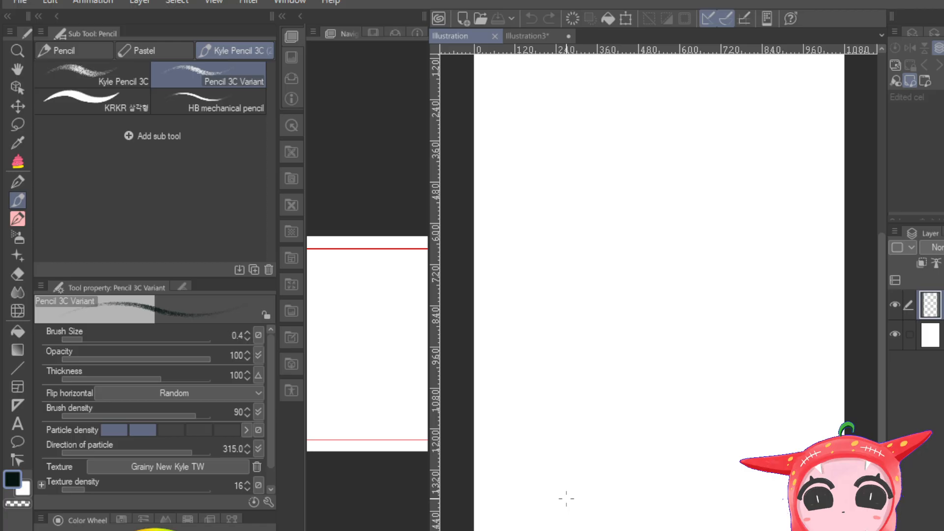
{"action": "scroll", "coordinate": [659, 339], "scroll_direction": "down", "scroll_amount": 5}
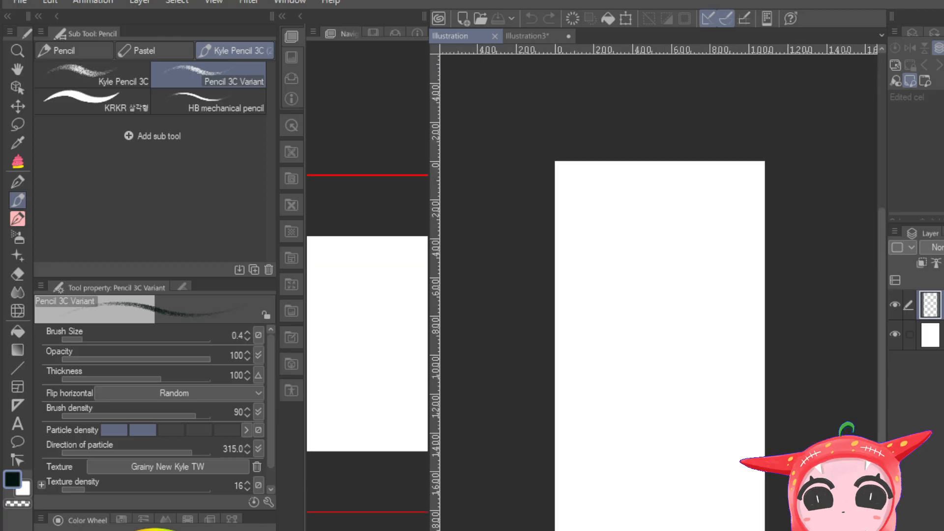
{"action": "scroll", "coordinate": [658, 339], "scroll_direction": "up", "scroll_amount": 10}
{"action": "scroll", "coordinate": [658, 339], "scroll_direction": "down", "scroll_amount": 5}
{"action": "scroll", "coordinate": [659, 339], "scroll_direction": "down", "scroll_amount": 2}
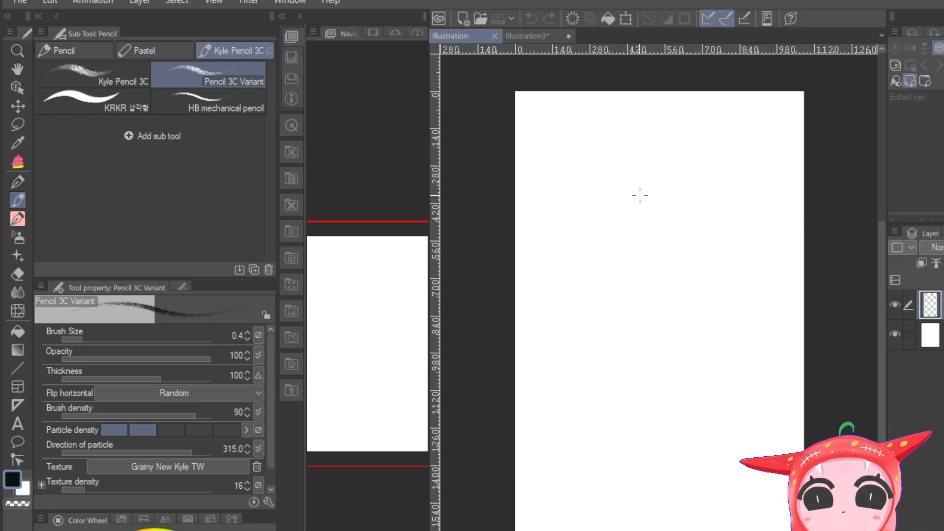
{"action": "mouse_move", "coordinate": [685, 217]}
{"action": "left_mouse_down"}
{"action": "mouse_move", "coordinate": [659, 193]}
{"action": "mouse_move", "coordinate": [610, 213]}
{"action": "mouse_move", "coordinate": [608, 231]}
{"action": "mouse_move", "coordinate": [681, 248]}
{"action": "left_mouse_up"}
{"action": "key", "text": "ctrl+z"}
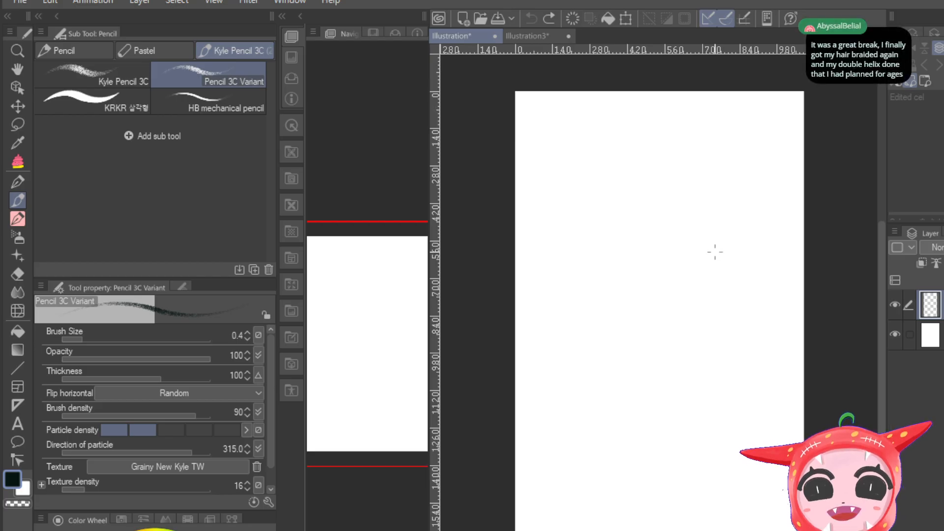
{"action": "mouse_move", "coordinate": [660, 168]}
{"action": "left_mouse_down"}
{"action": "mouse_move", "coordinate": [680, 239]}
{"action": "mouse_move", "coordinate": [620, 246]}
{"action": "mouse_move", "coordinate": [602, 206]}
{"action": "mouse_move", "coordinate": [620, 182]}
{"action": "mouse_move", "coordinate": [687, 180]}
{"action": "mouse_move", "coordinate": [616, 182]}
{"action": "left_mouse_up"}
{"action": "key", "text": "ctrl+z"}
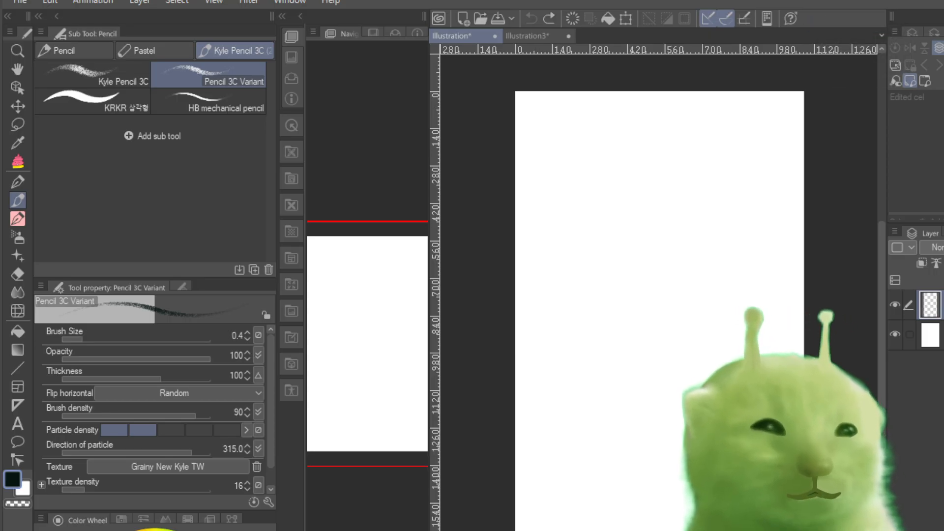
{"action": "left_click_drag", "start_coordinate": [352, 376], "coordinate": [363, 354]}
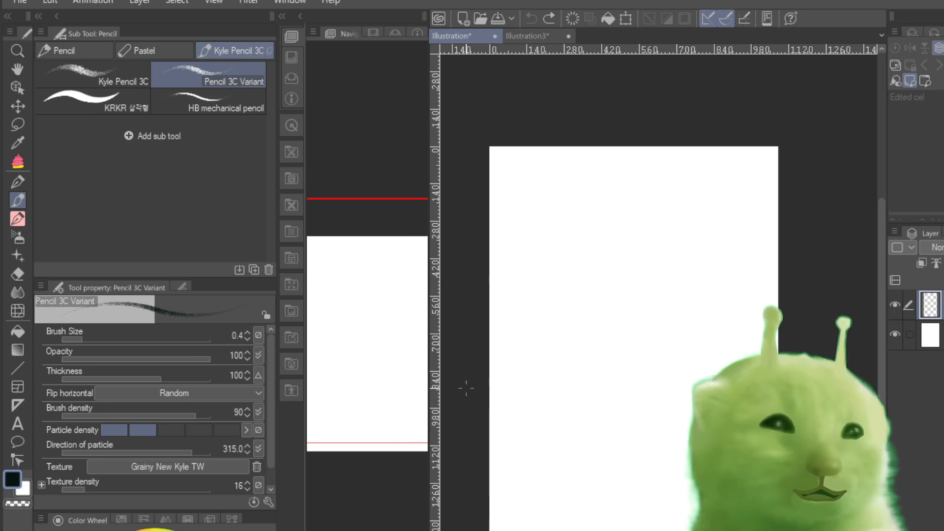
{"action": "left_click_drag", "start_coordinate": [362, 331], "coordinate": [348, 333]}
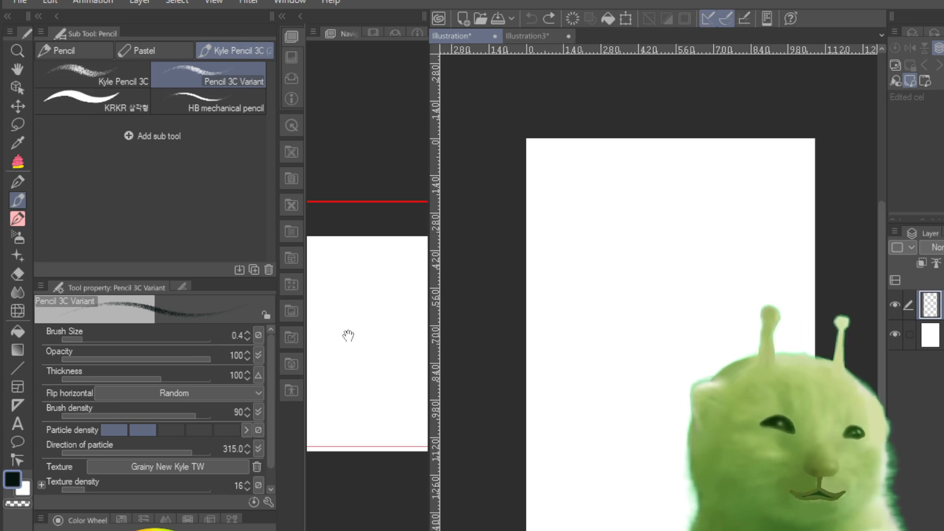
{"action": "mouse_move", "coordinate": [351, 530]}
{"action": "left_mouse_down"}
{"action": "mouse_move", "coordinate": [362, 530]}
{"action": "mouse_move", "coordinate": [334, 530]}
{"action": "mouse_move", "coordinate": [345, 530]}
{"action": "left_mouse_up"}
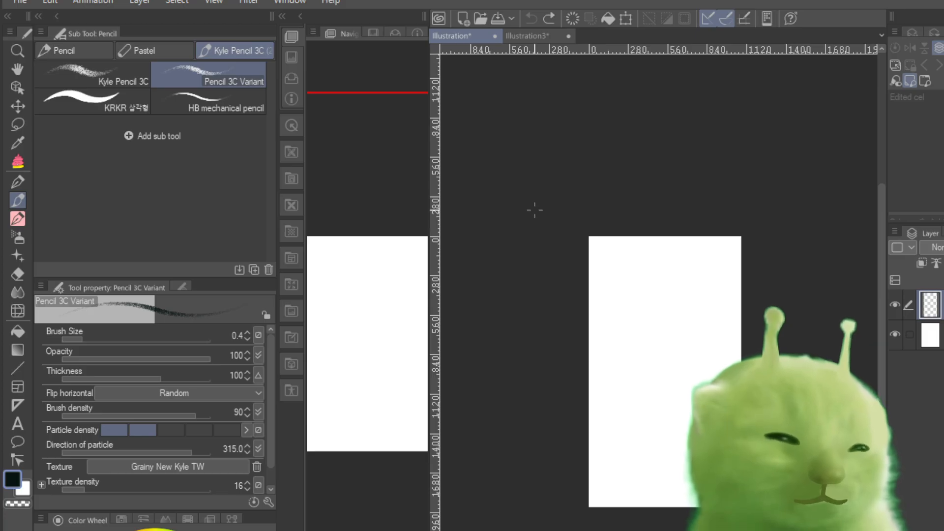
Step: Switch to the Illustration3 document and check the reference sheet layer by hiding and showing it again
{"action": "left_click", "coordinate": [546, 36]}
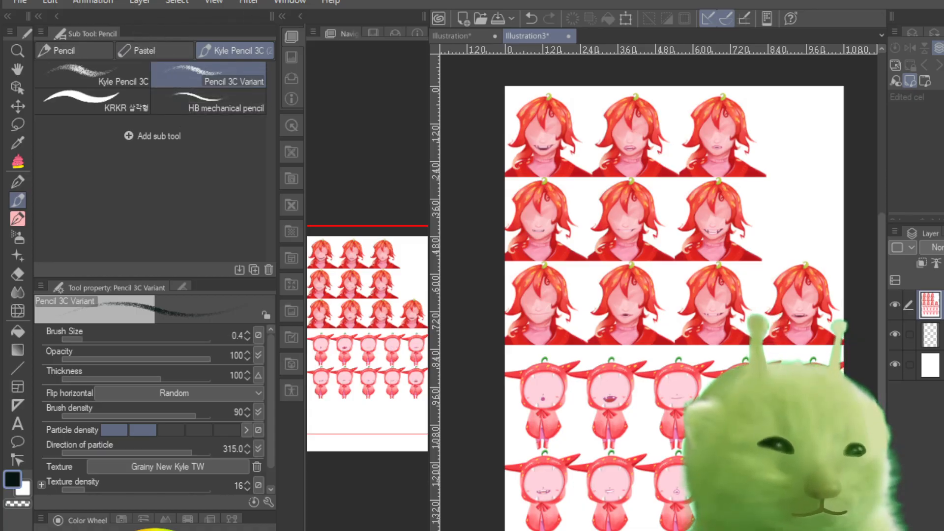
{"action": "left_click", "coordinate": [895, 303]}
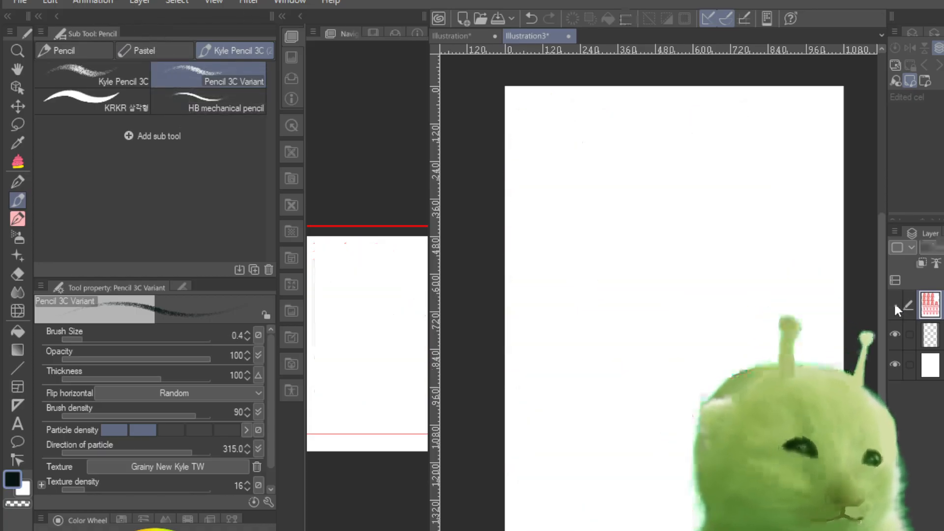
{"action": "left_click", "coordinate": [894, 303]}
{"action": "left_click", "coordinate": [895, 303]}
{"action": "left_click", "coordinate": [894, 304]}
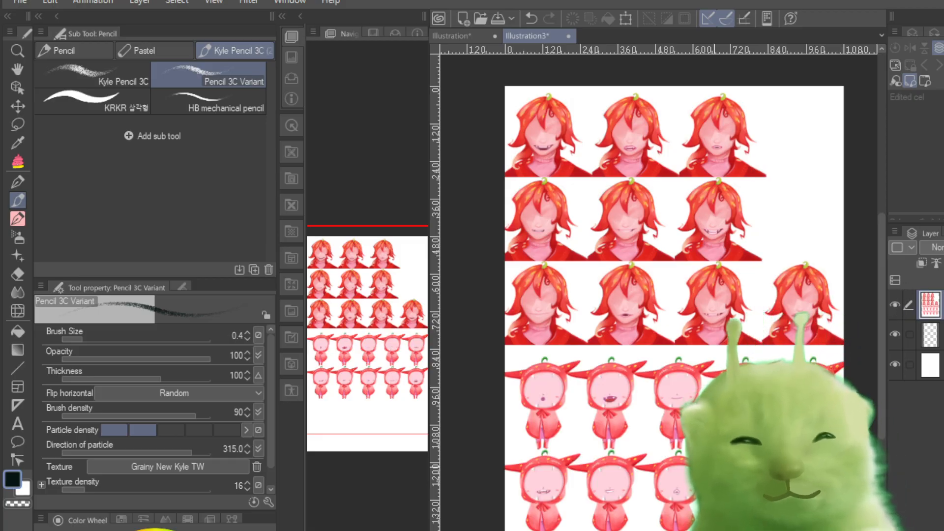
Step: Transform the reference sheet layer, enlarging it to 147% with its aspect ratio kept and shifting it over the page
{"action": "key", "text": "ctrl+t"}
{"action": "key", "text": "Escape"}
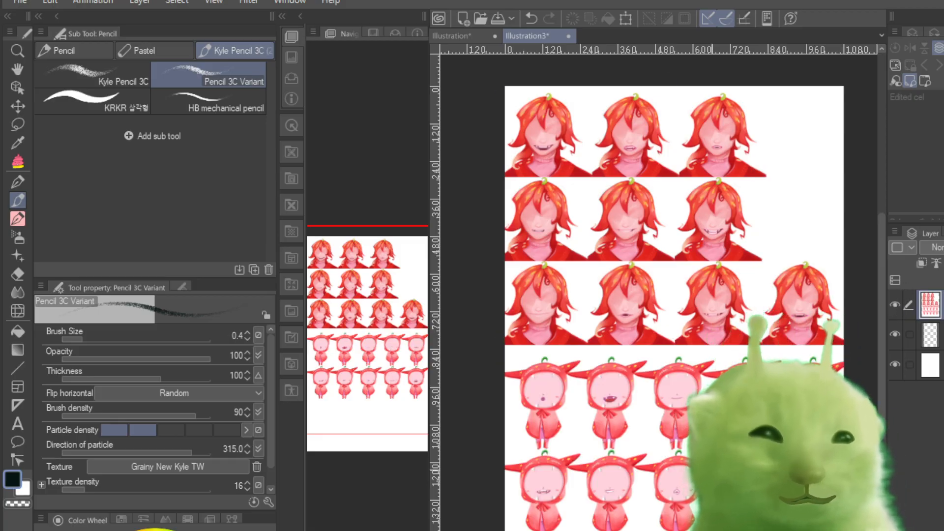
{"action": "key", "text": "ctrl+t"}
{"action": "key", "text": "Escape"}
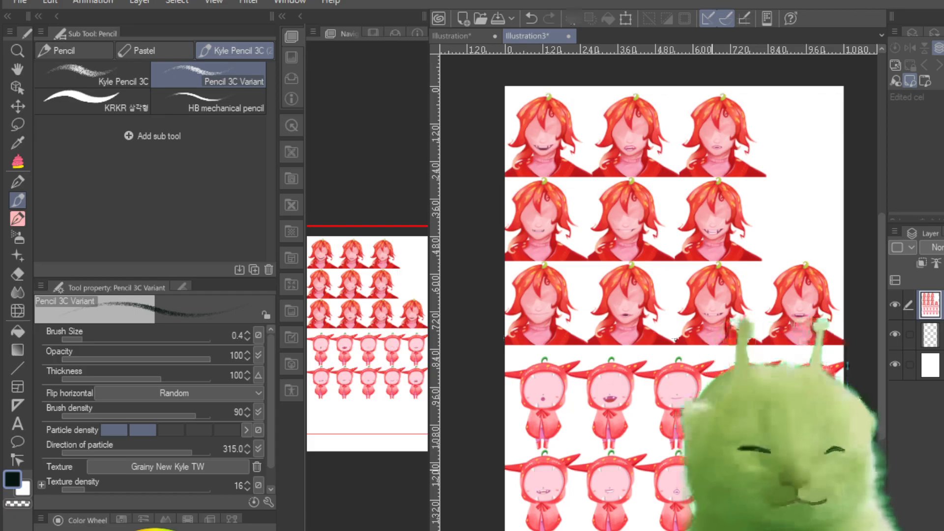
{"action": "key", "text": "ctrl+t"}
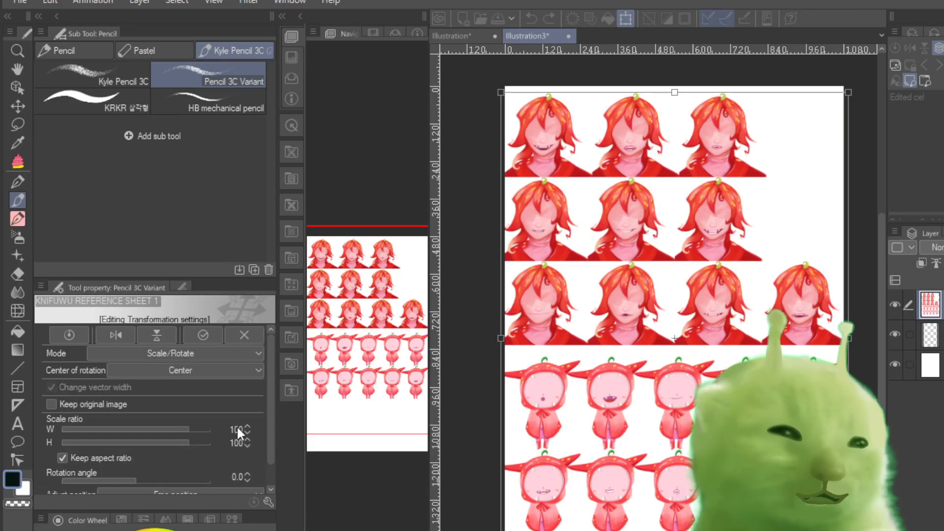
{"action": "left_click_drag", "start_coordinate": [595, 282], "coordinate": [489, 152]}
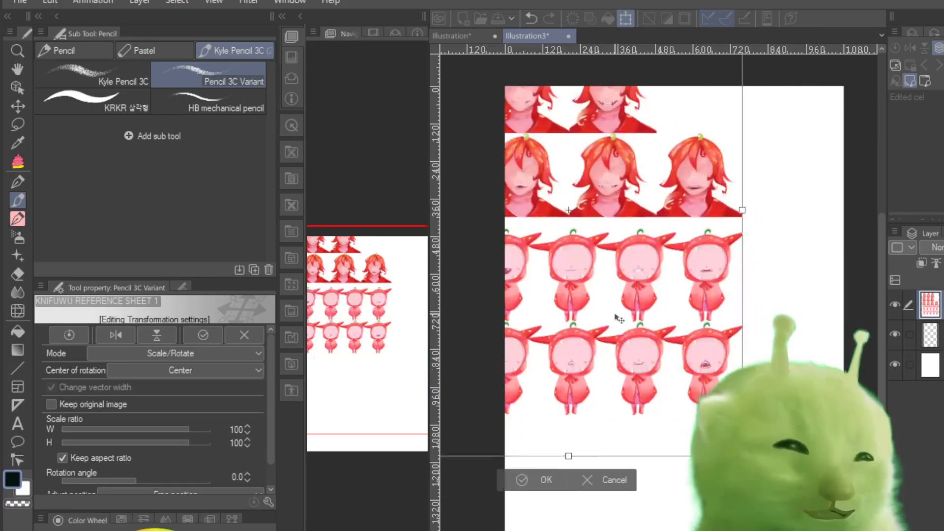
{"action": "left_click_drag", "start_coordinate": [617, 317], "coordinate": [587, 188]}
{"action": "left_click_drag", "start_coordinate": [712, 325], "coordinate": [875, 441]}
{"action": "left_click_drag", "start_coordinate": [445, 422], "coordinate": [584, 447]}
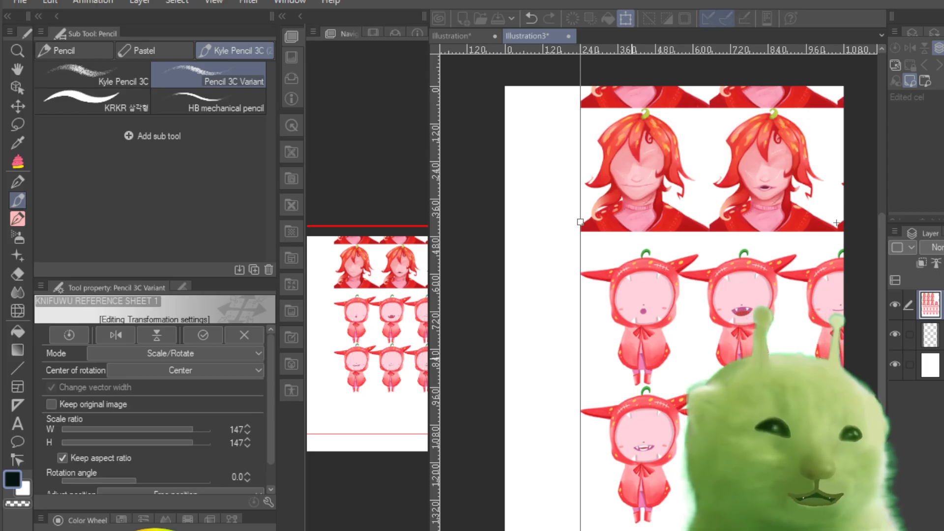
Step: Move the hooded chibi figures further into the page and scale the reference sheet up to 175%
{"action": "left_click_drag", "start_coordinate": [713, 270], "coordinate": [713, 245]}
{"action": "left_click_drag", "start_coordinate": [755, 336], "coordinate": [706, 323]}
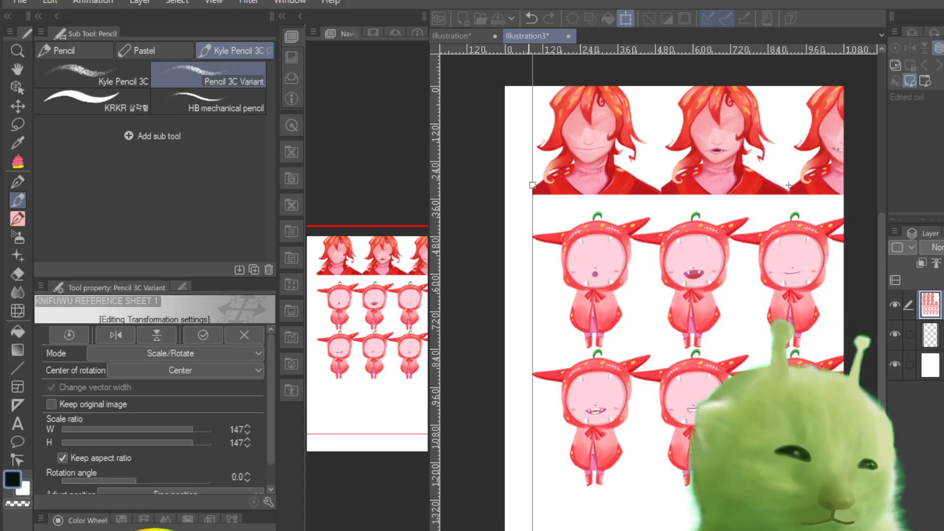
{"action": "left_click_drag", "start_coordinate": [532, 530], "coordinate": [486, 530]}
{"action": "left_click_drag", "start_coordinate": [601, 440], "coordinate": [680, 312]}
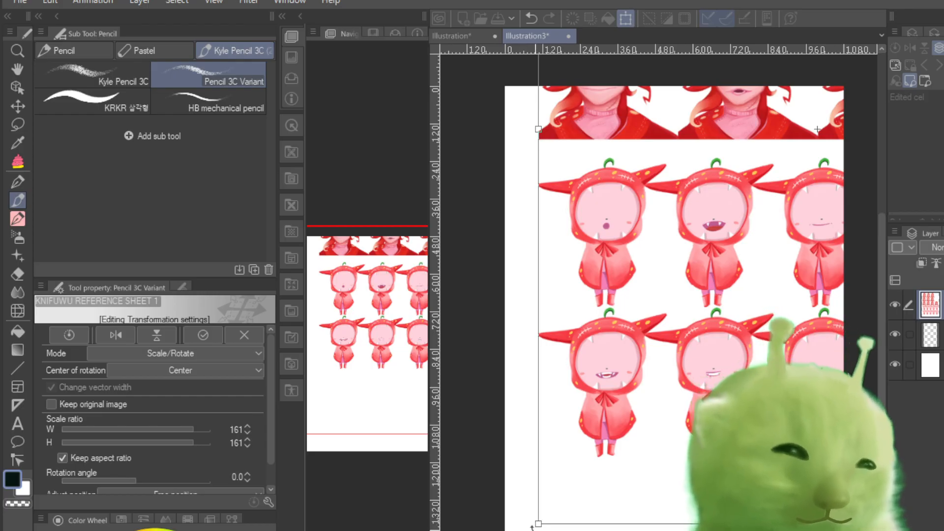
{"action": "left_click_drag", "start_coordinate": [543, 523], "coordinate": [494, 530]}
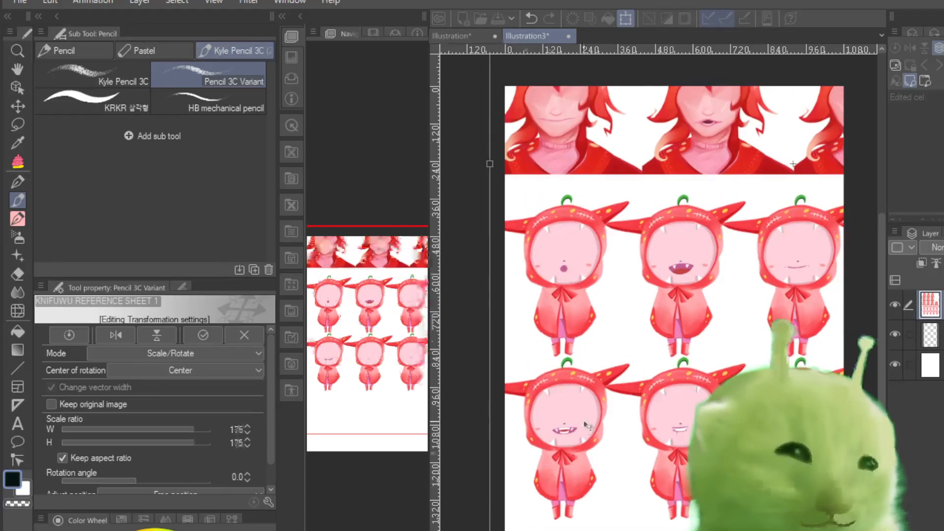
Step: Shift the reference sheet around the page and enlarge it to 209% with its aspect ratio kept
{"action": "left_click_drag", "start_coordinate": [587, 422], "coordinate": [639, 402]}
{"action": "left_click_drag", "start_coordinate": [688, 381], "coordinate": [682, 343]}
{"action": "left_click_drag", "start_coordinate": [535, 510], "coordinate": [459, 530]}
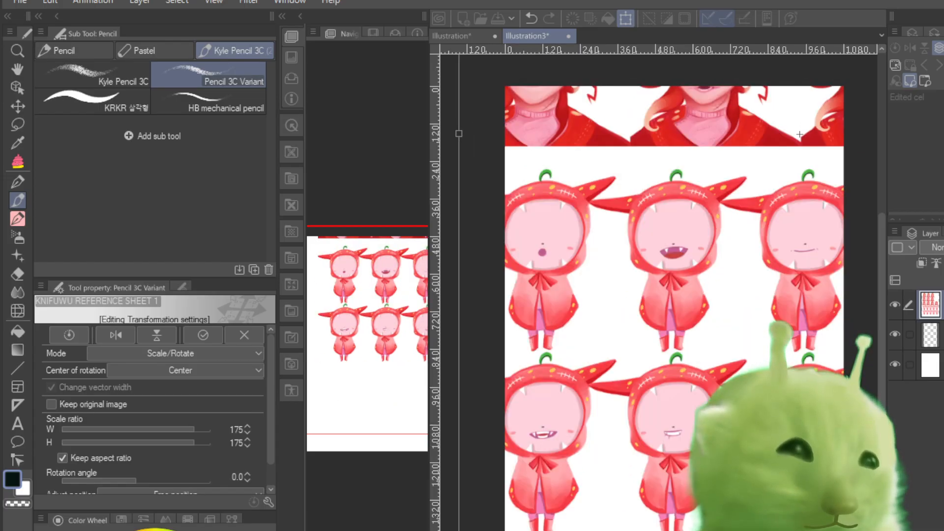
{"action": "left_click_drag", "start_coordinate": [578, 490], "coordinate": [630, 486]}
{"action": "left_click_drag", "start_coordinate": [543, 479], "coordinate": [615, 448]}
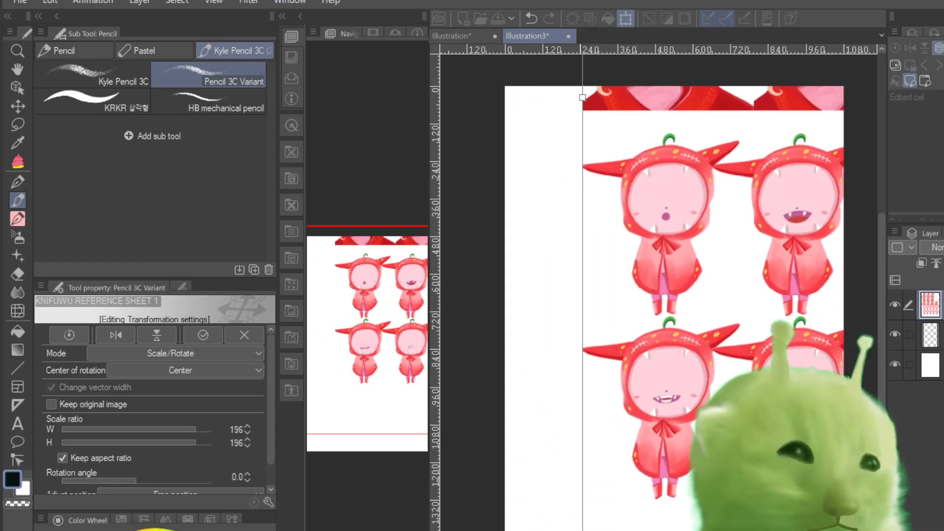
{"action": "left_click_drag", "start_coordinate": [582, 530], "coordinate": [538, 530]}
{"action": "left_click_drag", "start_coordinate": [613, 513], "coordinate": [564, 530]}
{"action": "left_click_drag", "start_coordinate": [587, 492], "coordinate": [399, 498]}
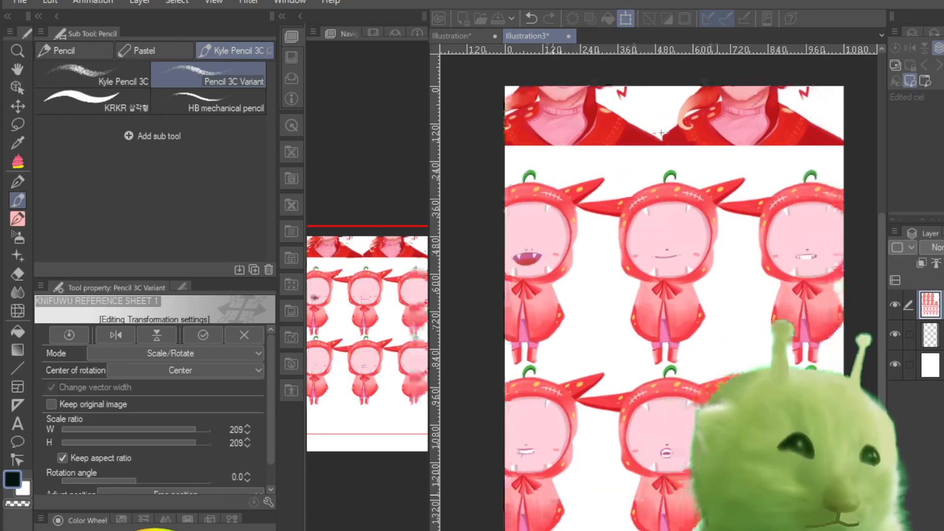
Step: Enlarge the reference sheet to 367% in stages, repositioning it to bring one round-mouthed hooded chibi into the page
{"action": "left_click_drag", "start_coordinate": [721, 499], "coordinate": [588, 484]}
{"action": "left_click_drag", "start_coordinate": [728, 487], "coordinate": [582, 285]}
{"action": "left_click_drag", "start_coordinate": [763, 485], "coordinate": [879, 530]}
{"action": "left_click_drag", "start_coordinate": [795, 497], "coordinate": [610, 269]}
{"action": "left_click_drag", "start_coordinate": [694, 413], "coordinate": [840, 530]}
{"action": "left_click_drag", "start_coordinate": [779, 530], "coordinate": [668, 361]}
{"action": "left_click_drag", "start_coordinate": [729, 463], "coordinate": [858, 530]}
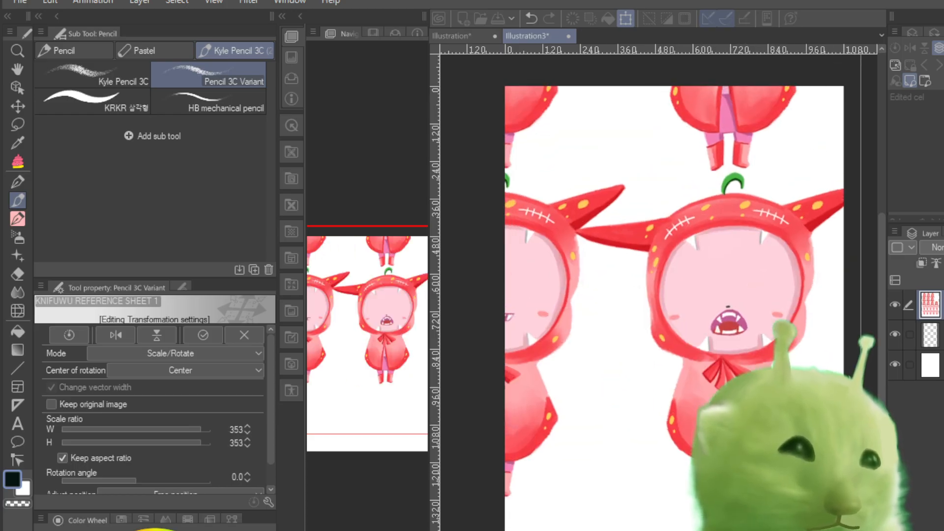
{"action": "left_click_drag", "start_coordinate": [773, 514], "coordinate": [687, 450]}
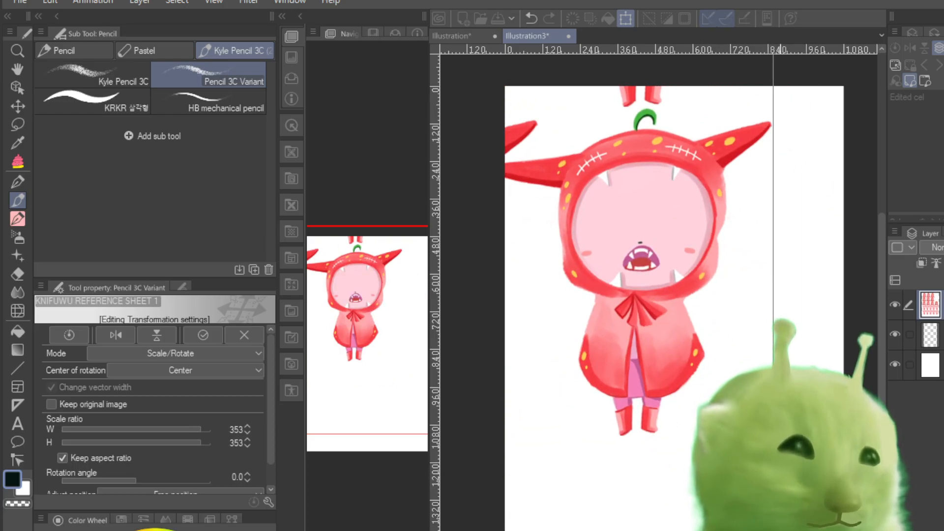
{"action": "left_click_drag", "start_coordinate": [779, 530], "coordinate": [828, 530]}
{"action": "left_click_drag", "start_coordinate": [779, 472], "coordinate": [782, 498]}
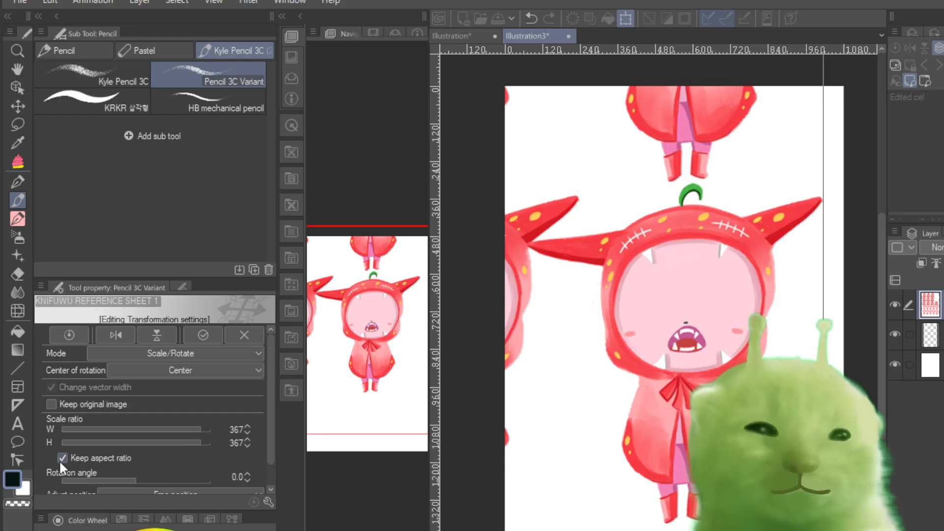
Step: Move the enlarged sheet across the page until the hooded chibi with the wide fanged smile sits near the page centre
{"action": "left_click_drag", "start_coordinate": [706, 313], "coordinate": [664, 262]}
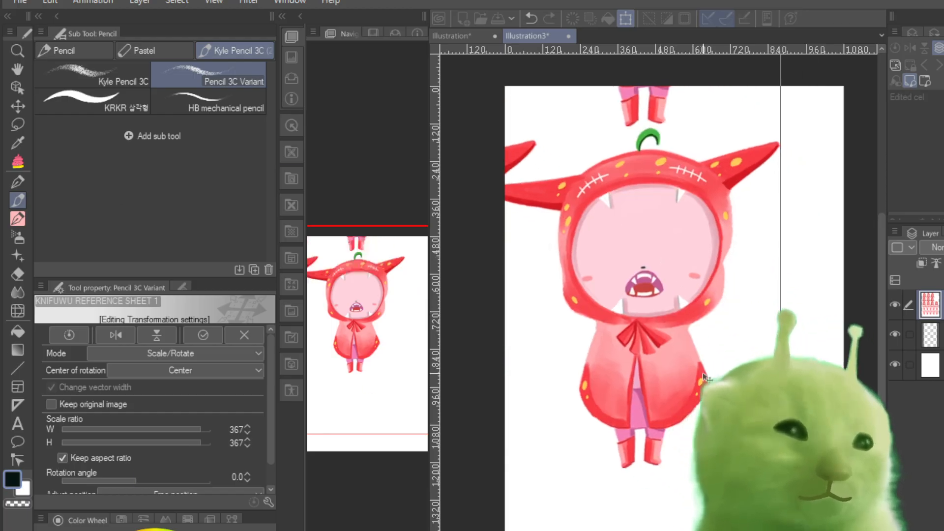
{"action": "left_click_drag", "start_coordinate": [723, 375], "coordinate": [796, 474]}
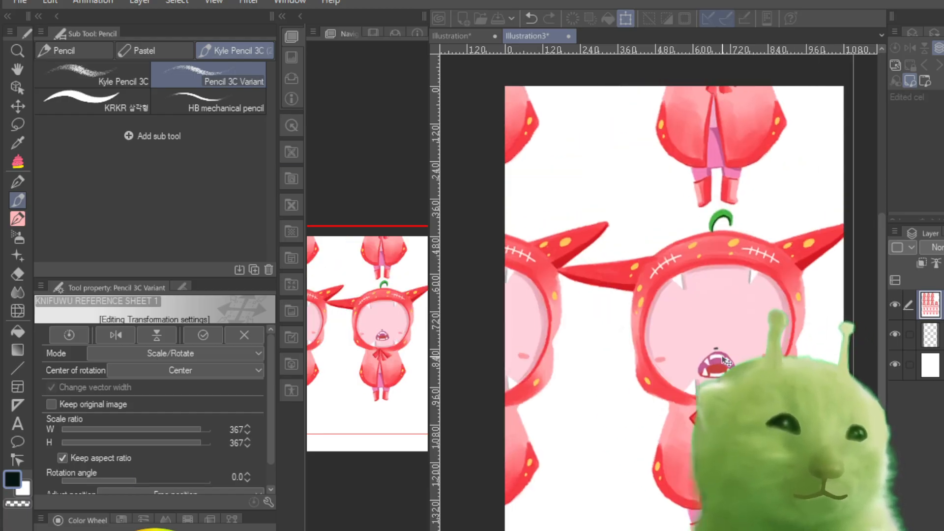
{"action": "left_click_drag", "start_coordinate": [704, 331], "coordinate": [839, 432]}
{"action": "left_click_drag", "start_coordinate": [723, 339], "coordinate": [797, 456]}
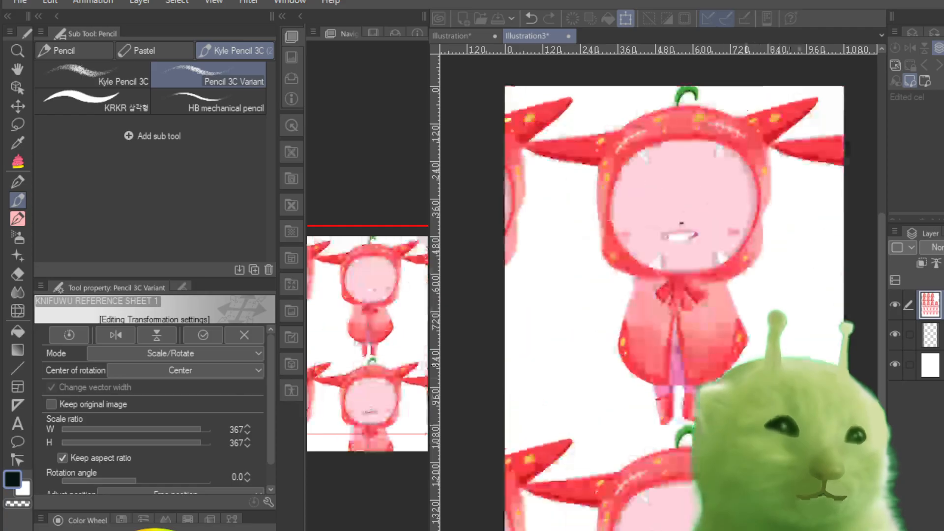
{"action": "left_click_drag", "start_coordinate": [698, 353], "coordinate": [757, 463]}
{"action": "left_click_drag", "start_coordinate": [709, 270], "coordinate": [853, 323]}
{"action": "left_click_drag", "start_coordinate": [713, 280], "coordinate": [837, 279]}
{"action": "left_click_drag", "start_coordinate": [692, 294], "coordinate": [814, 302]}
{"action": "left_click_drag", "start_coordinate": [663, 305], "coordinate": [804, 289]}
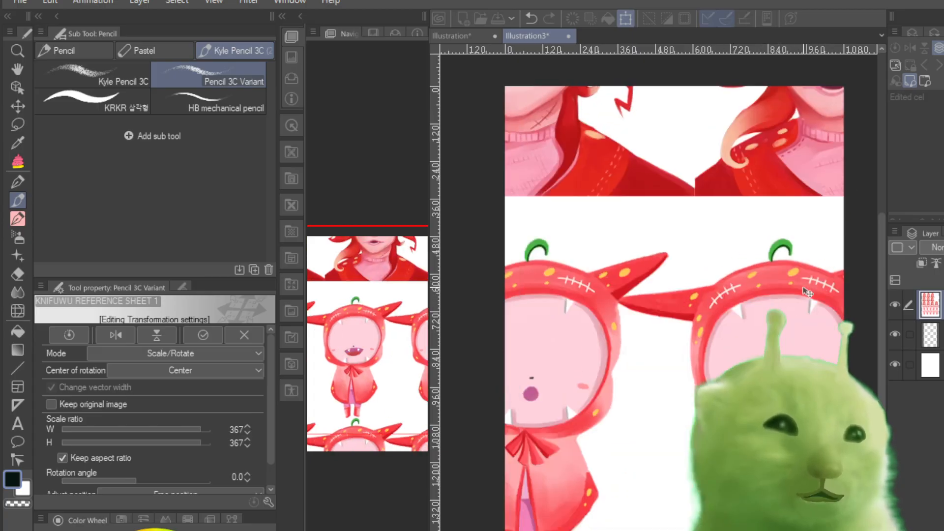
{"action": "left_click_drag", "start_coordinate": [665, 301], "coordinate": [530, 272]}
{"action": "left_click_drag", "start_coordinate": [668, 301], "coordinate": [616, 289]}
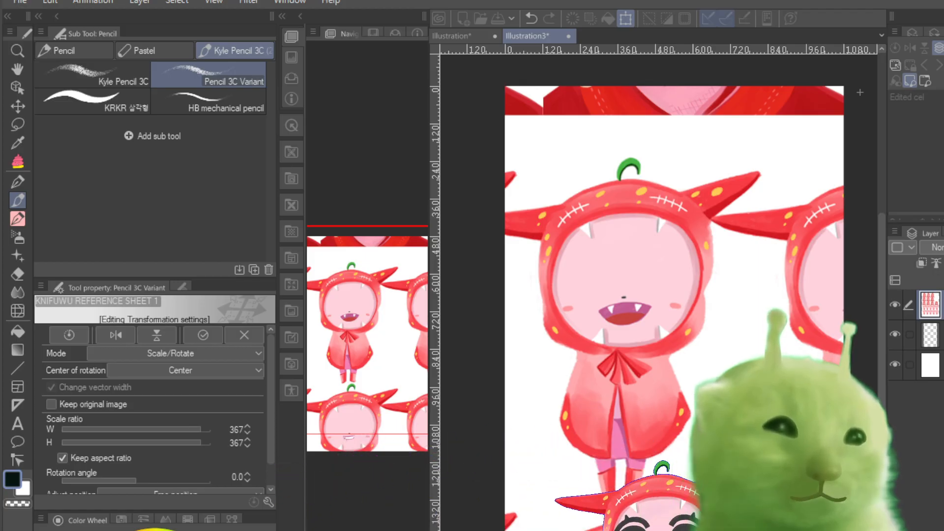
{"action": "mouse_move", "coordinate": [703, 530]}
{"action": "left_mouse_down"}
{"action": "mouse_move", "coordinate": [681, 516]}
{"action": "mouse_move", "coordinate": [688, 521]}
{"action": "left_mouse_up"}
{"action": "left_click_drag", "start_coordinate": [607, 482], "coordinate": [655, 496]}
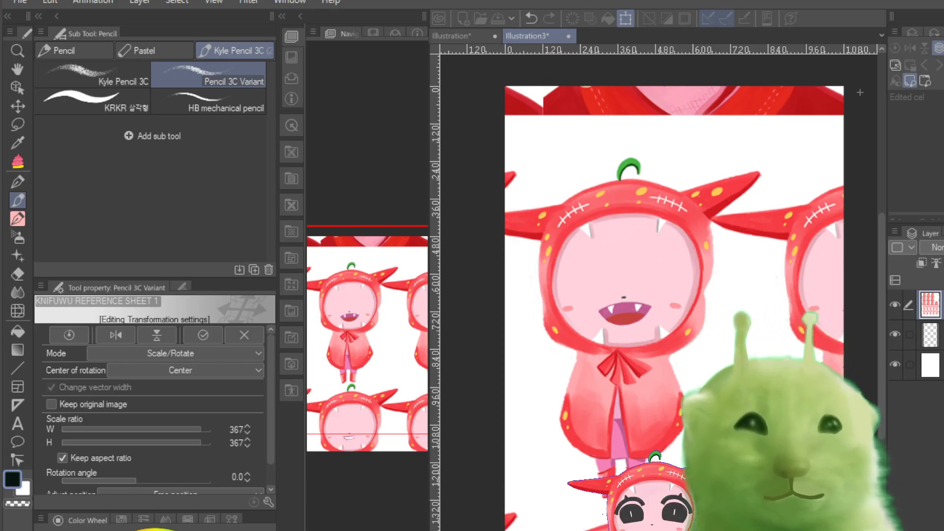
{"action": "left_click_drag", "start_coordinate": [655, 496], "coordinate": [654, 496]}
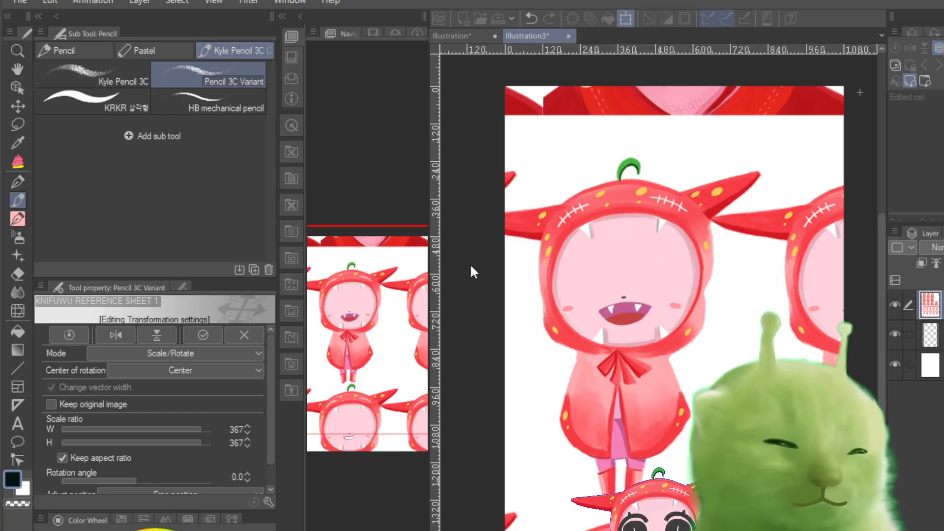
Step: Apply the transformation and check the reference sheet layer by hiding and showing it again
{"action": "key", "text": "Return"}
{"action": "left_click", "coordinate": [895, 304]}
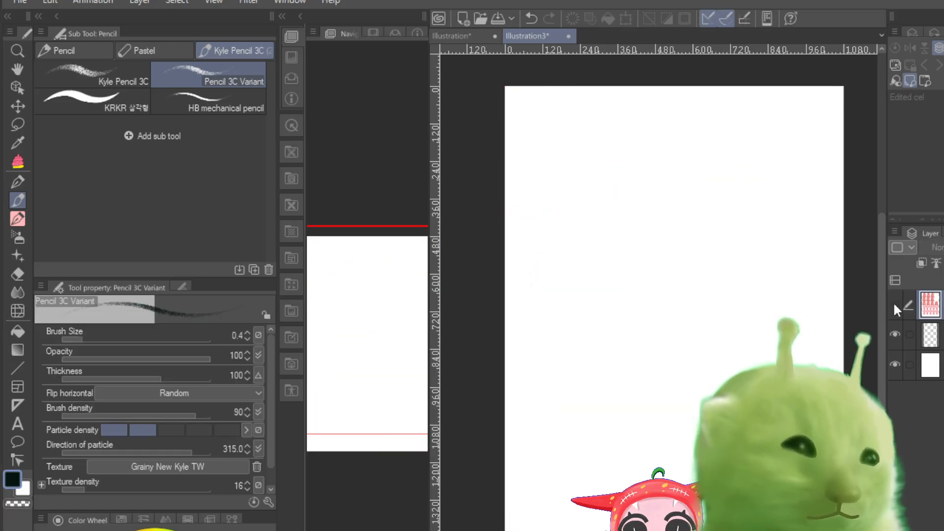
{"action": "left_click", "coordinate": [892, 302]}
{"action": "mouse_move", "coordinate": [879, 290]}
{"action": "left_mouse_down"}
{"action": "mouse_move", "coordinate": [886, 323]}
{"action": "mouse_move", "coordinate": [884, 293]}
{"action": "left_mouse_up"}
Step: Move the reference sheet layer down and slightly right so the smiling chibi sits lower on the page
{"action": "left_click", "coordinate": [17, 106]}
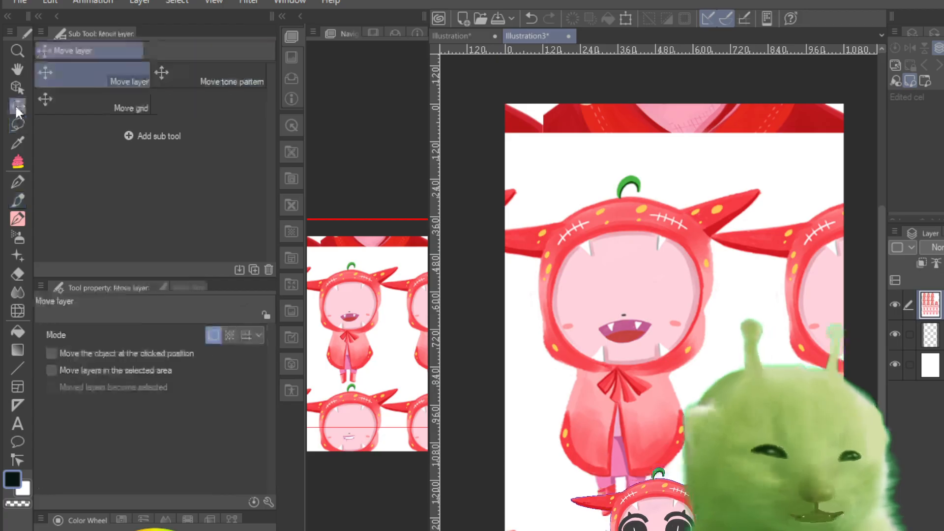
{"action": "left_click_drag", "start_coordinate": [643, 244], "coordinate": [670, 278]}
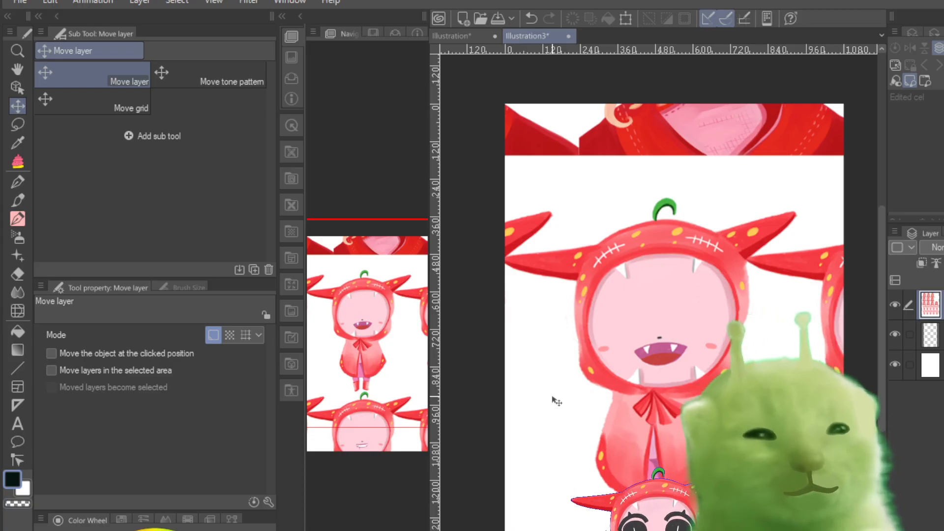
{"action": "scroll", "coordinate": [743, 366], "scroll_direction": "up", "scroll_amount": 3}
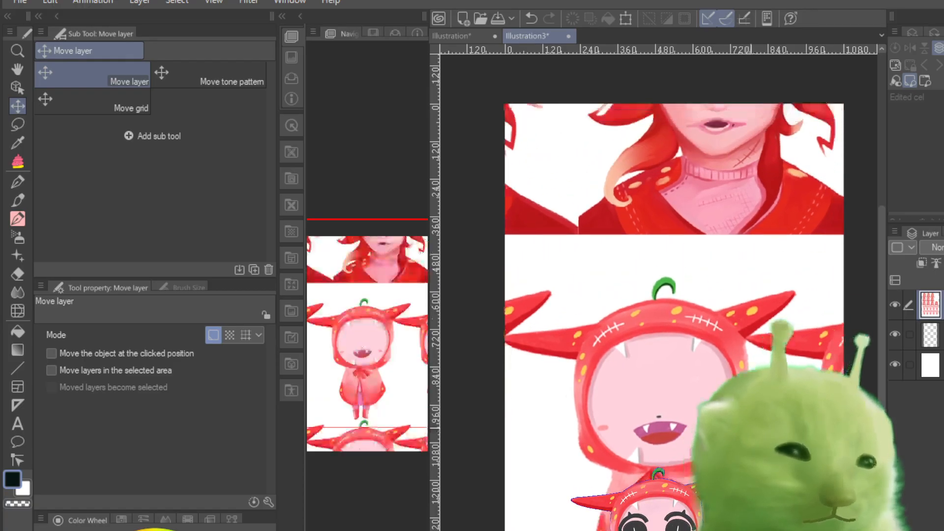
{"action": "scroll", "coordinate": [744, 366], "scroll_direction": "down", "scroll_amount": 2}
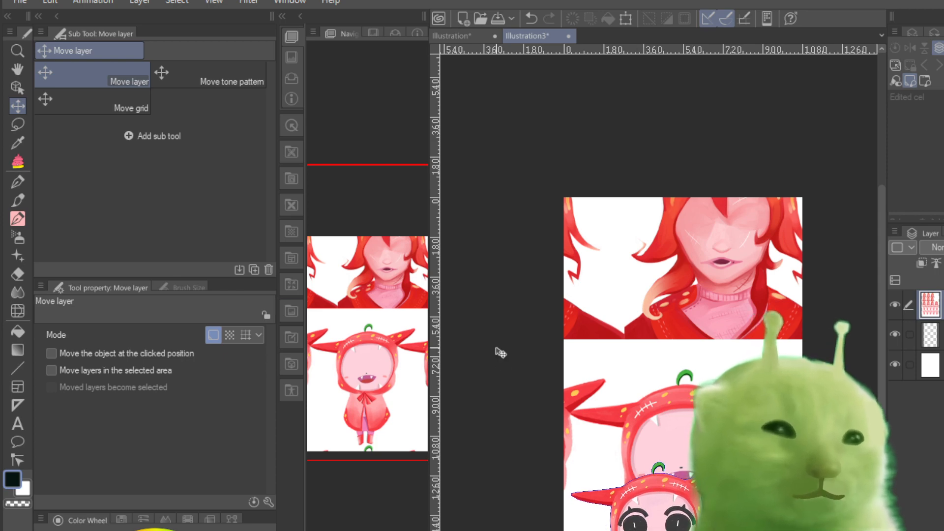
{"action": "scroll", "coordinate": [644, 418], "scroll_direction": "up", "scroll_amount": 2}
{"action": "scroll", "coordinate": [706, 400], "scroll_direction": "down", "scroll_amount": 1}
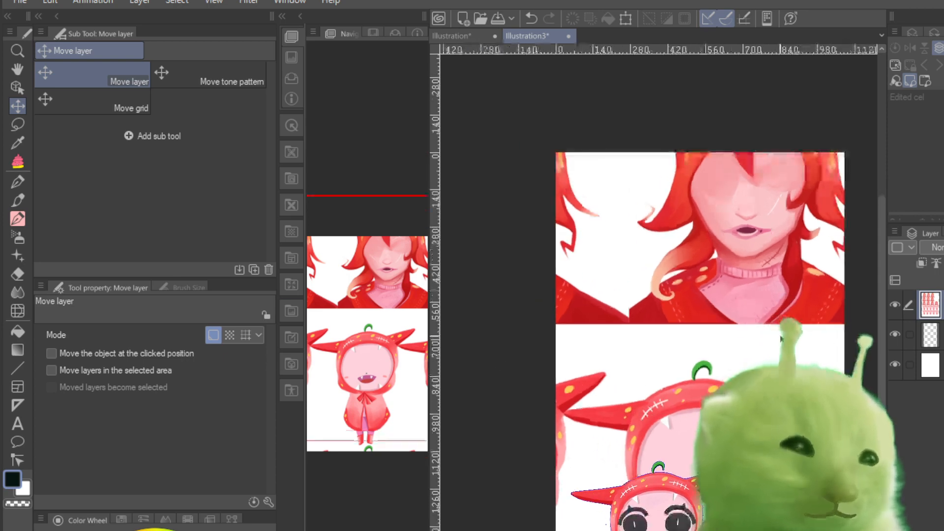
Step: Reposition the reference sheet layer higher on the page so the smiling chibi's whole body fits
{"action": "left_click_drag", "start_coordinate": [878, 327], "coordinate": [873, 367]}
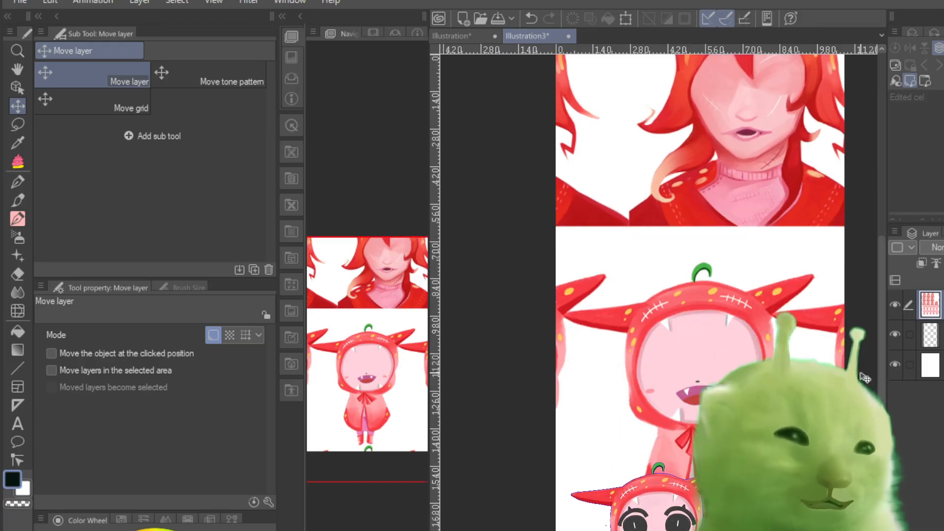
{"action": "scroll", "coordinate": [689, 398], "scroll_direction": "up", "scroll_amount": 3}
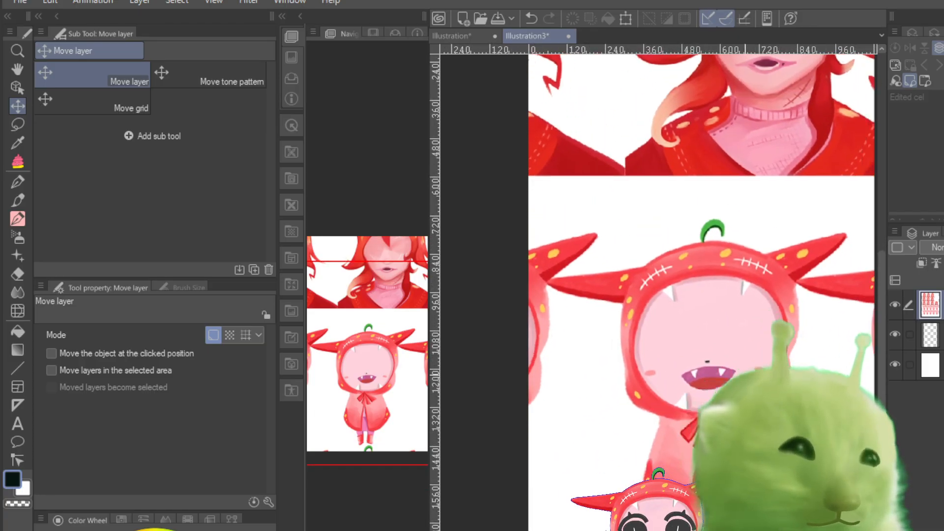
{"action": "scroll", "coordinate": [764, 428], "scroll_direction": "up", "scroll_amount": 1}
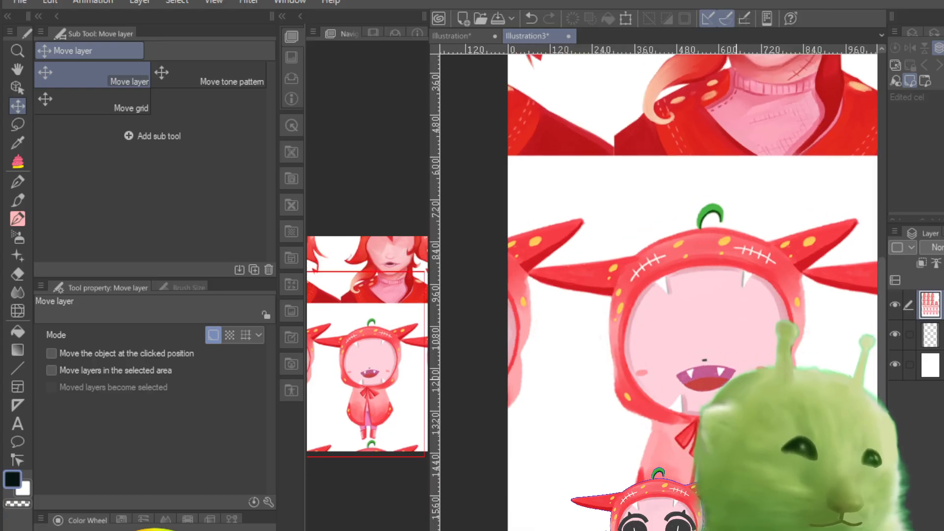
{"action": "scroll", "coordinate": [764, 428], "scroll_direction": "down", "scroll_amount": 1}
{"action": "mouse_move", "coordinate": [883, 417]}
{"action": "left_mouse_down"}
{"action": "mouse_move", "coordinate": [882, 385]}
{"action": "mouse_move", "coordinate": [882, 401]}
{"action": "left_mouse_up"}
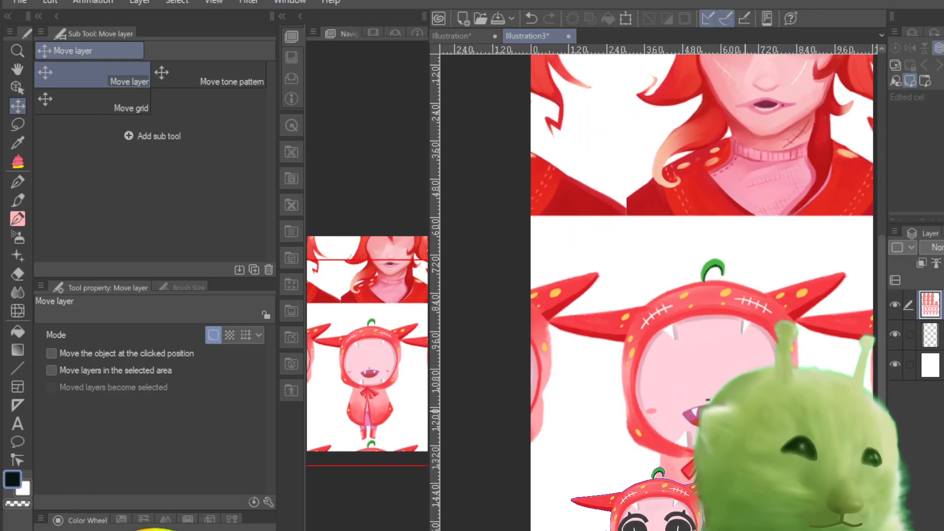
{"action": "left_click_drag", "start_coordinate": [699, 432], "coordinate": [726, 361]}
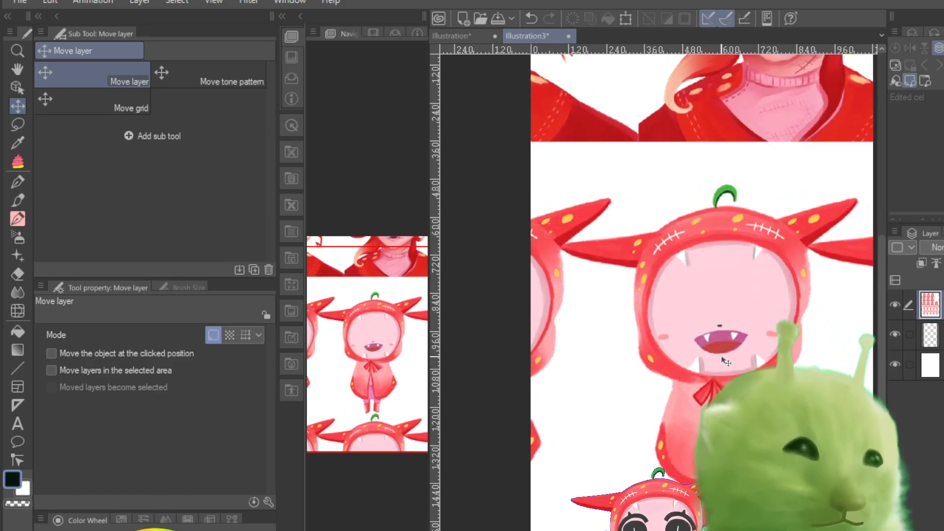
Step: Nudge the reference sheet layer up and left, and lower its opacity to a faint tracing guide
{"action": "left_click", "coordinate": [894, 305]}
{"action": "left_click", "coordinate": [893, 306]}
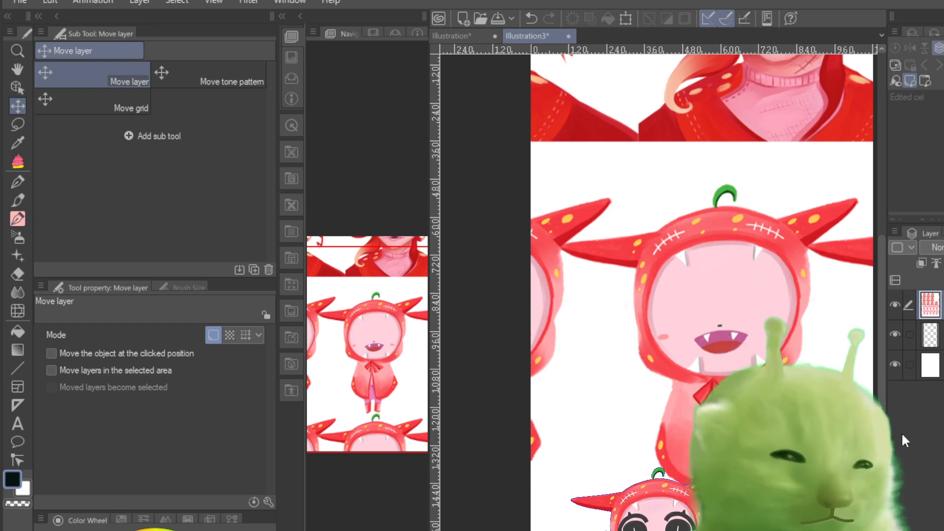
{"action": "left_click_drag", "start_coordinate": [881, 325], "coordinate": [881, 321]}
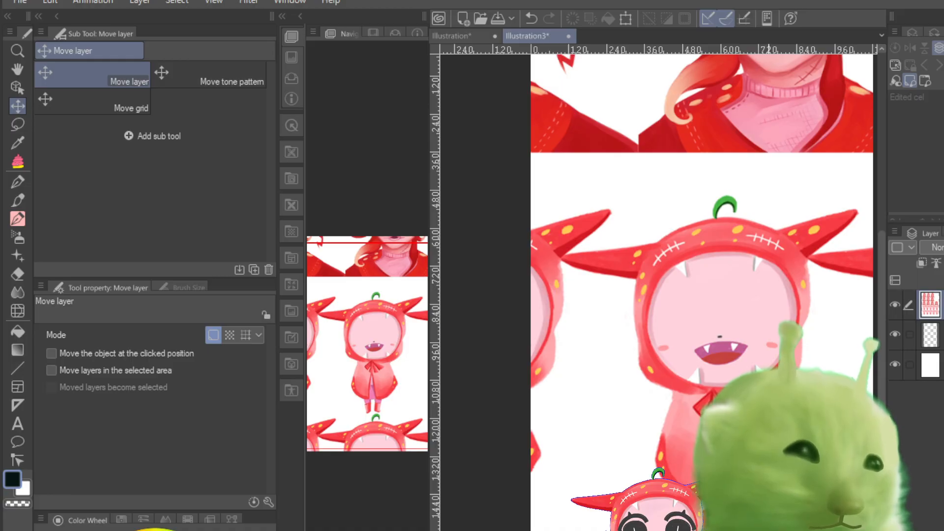
{"action": "mouse_move", "coordinate": [768, 530]}
{"action": "left_mouse_down"}
{"action": "mouse_move", "coordinate": [788, 530]}
{"action": "mouse_move", "coordinate": [777, 530]}
{"action": "left_mouse_up"}
{"action": "left_click_drag", "start_coordinate": [749, 303], "coordinate": [735, 275]}
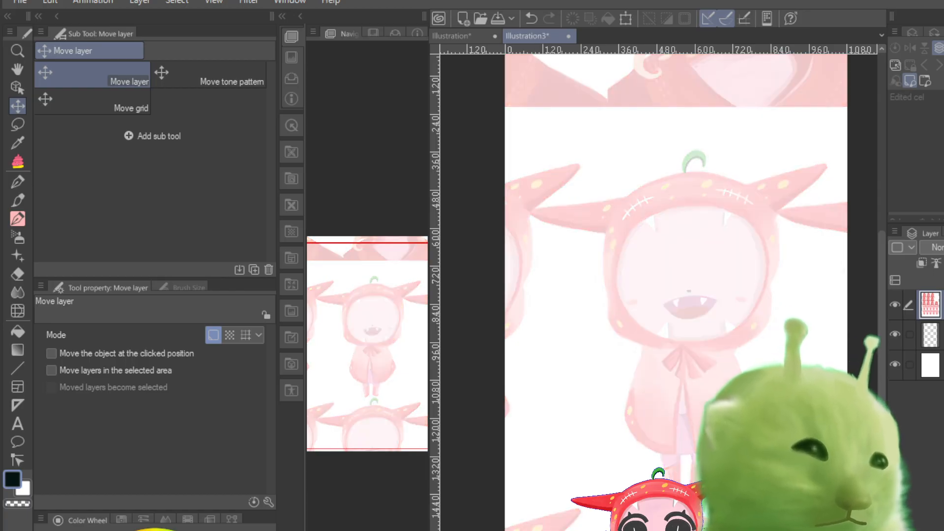
Step: Take the Pencil 3C Variant brush with black as the drawing color and set its brush size to 0.8
{"action": "left_click", "coordinate": [19, 217]}
{"action": "left_click", "coordinate": [18, 200]}
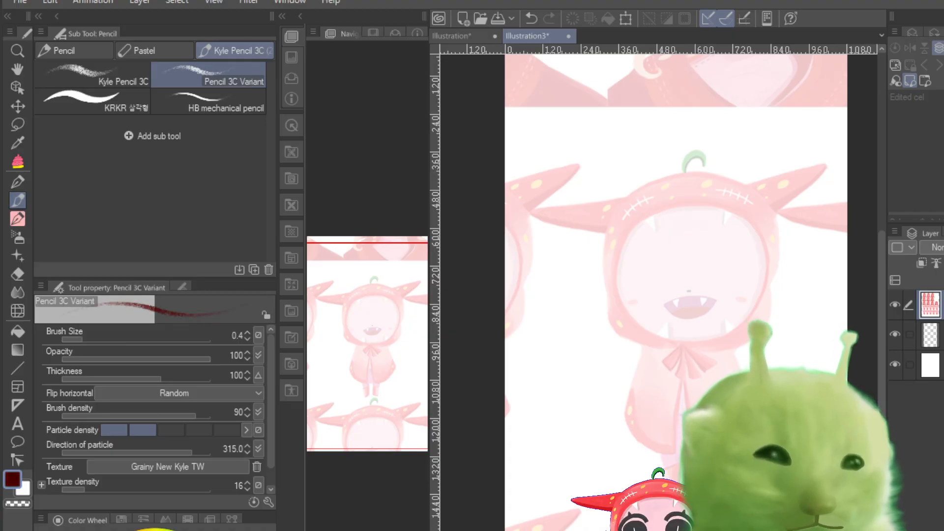
{"action": "left_click_drag", "start_coordinate": [93, 339], "coordinate": [85, 349]}
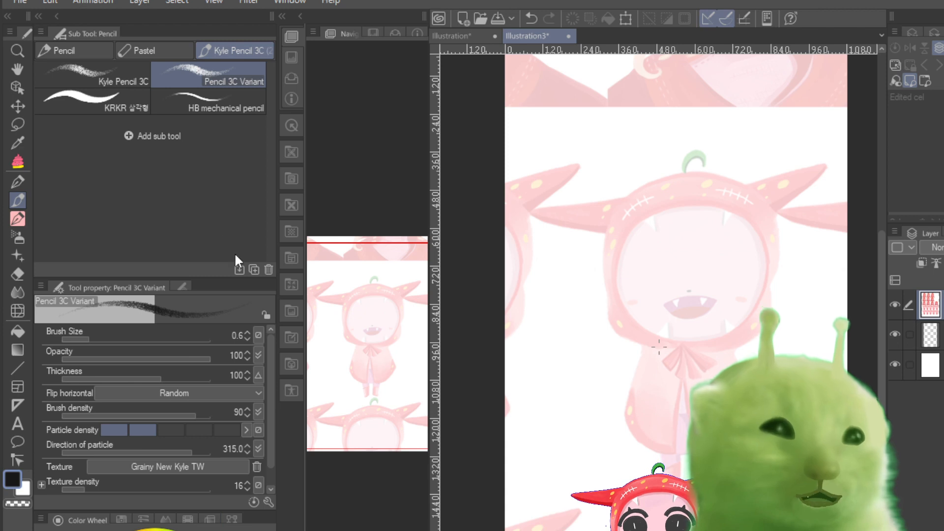
{"action": "left_click_drag", "start_coordinate": [90, 340], "coordinate": [93, 345]}
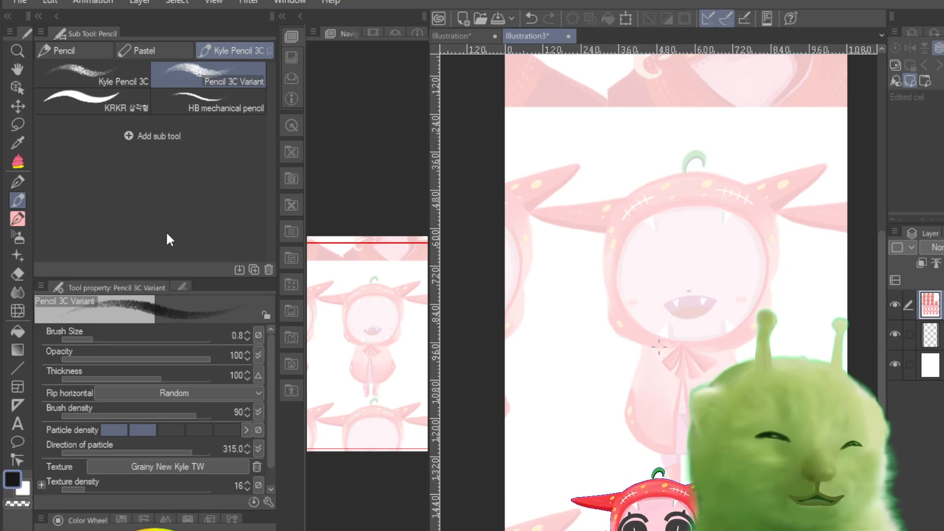
{"action": "left_click", "coordinate": [16, 216]}
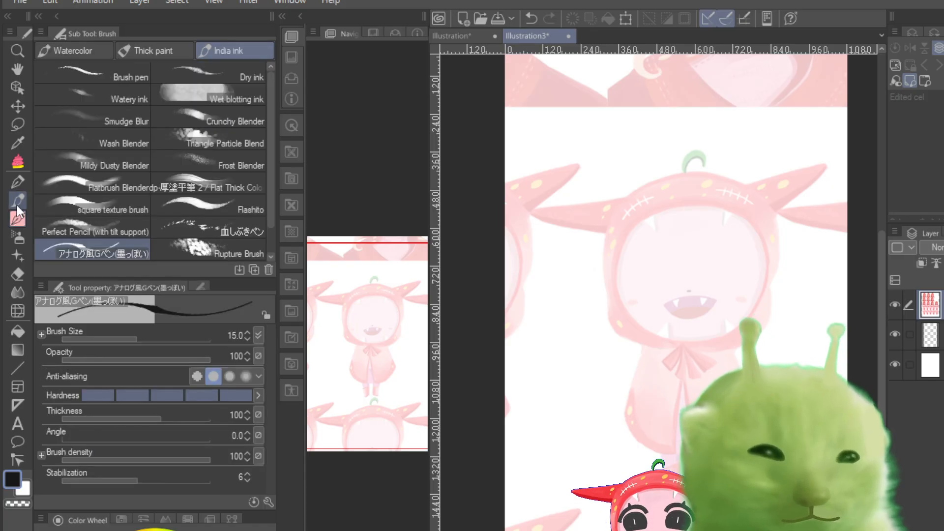
{"action": "left_click", "coordinate": [16, 203]}
{"action": "left_click", "coordinate": [18, 219]}
{"action": "left_click", "coordinate": [19, 198]}
{"action": "left_click", "coordinate": [19, 220]}
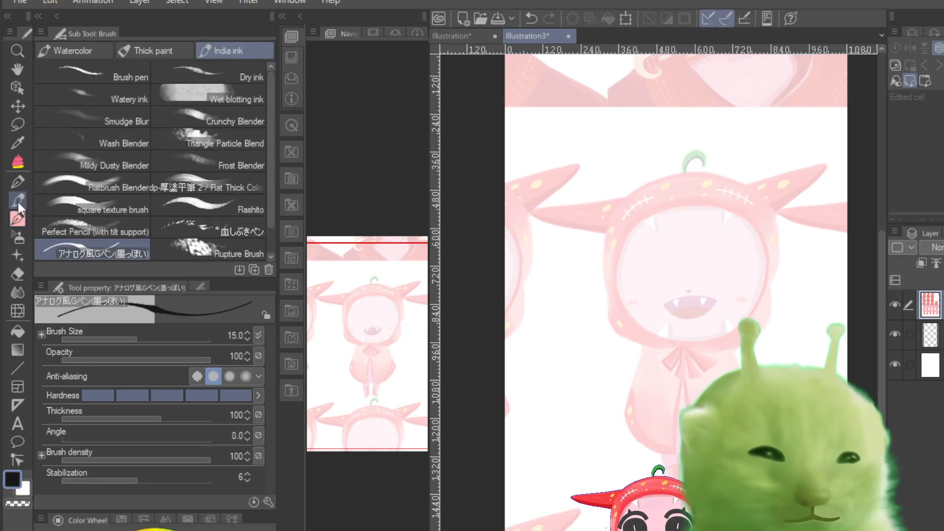
{"action": "left_click", "coordinate": [17, 200]}
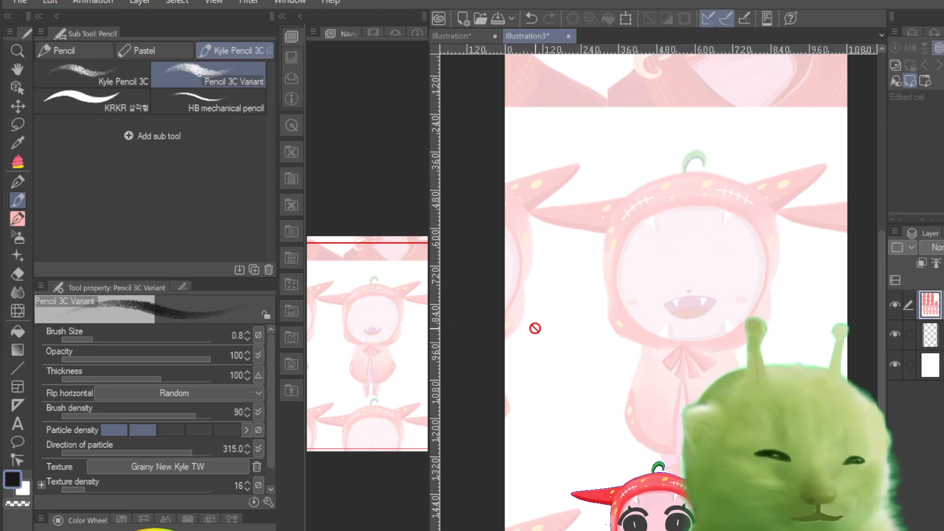
Step: Create a new raster layer above the faded reference sheet and test a pencil stroke along the hood's outline, undoing it
{"action": "key", "text": "ctrl+shift+n"}
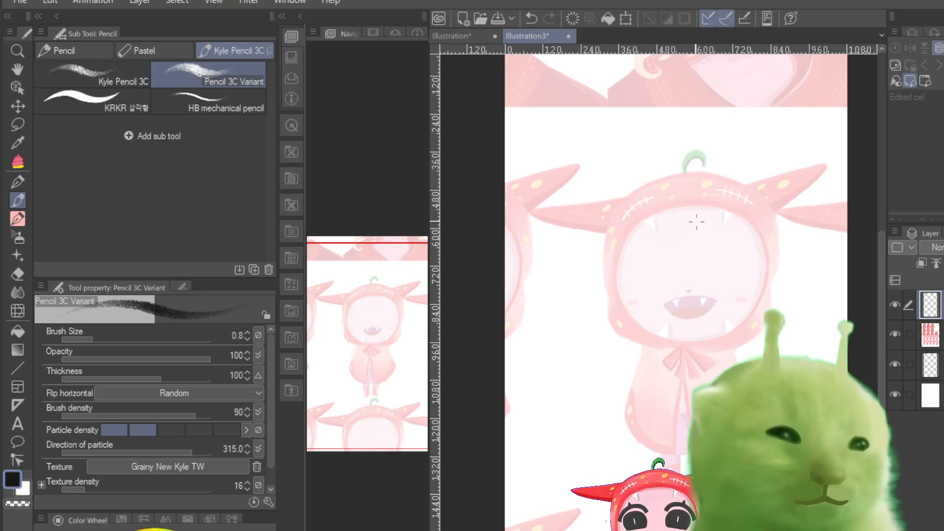
{"action": "mouse_move", "coordinate": [642, 198]}
{"action": "left_mouse_down"}
{"action": "mouse_move", "coordinate": [657, 347]}
{"action": "mouse_move", "coordinate": [654, 207]}
{"action": "left_mouse_up"}
{"action": "key", "text": "ctrl+z"}
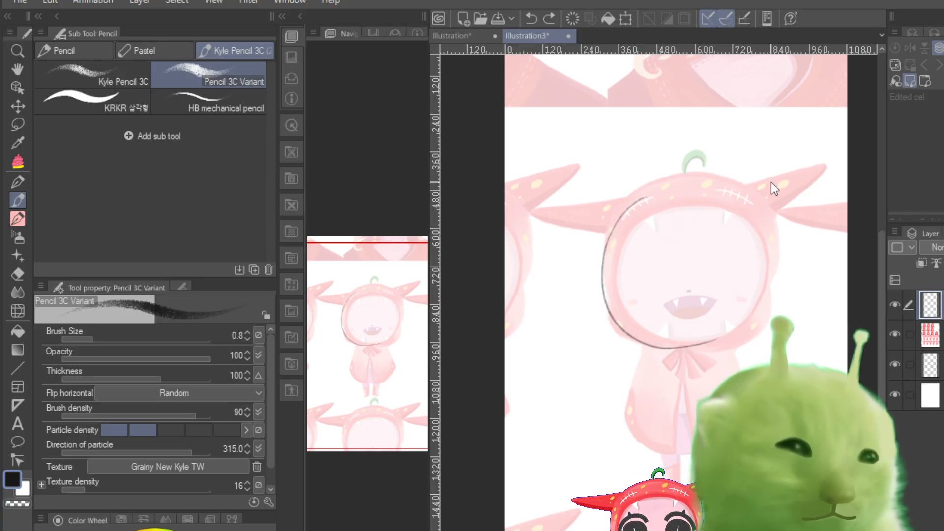
{"action": "key", "text": "ctrl+plus"}
{"action": "key", "text": "ctrl+plus"}
{"action": "key", "text": "ctrl+plus"}
{"action": "key", "text": "ctrl+plus"}
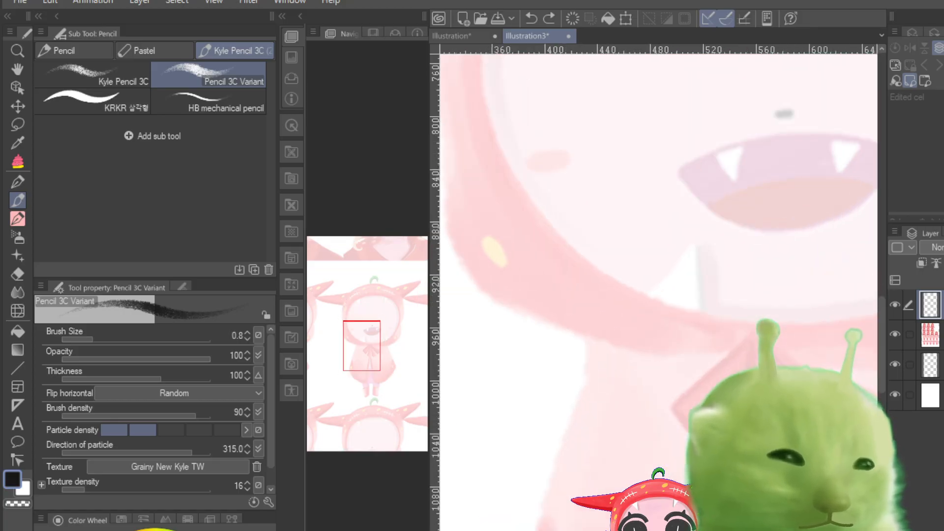
{"action": "key", "text": "ctrl+minus"}
{"action": "key", "text": "ctrl+minus"}
{"action": "key", "text": "ctrl+minus"}
{"action": "key", "text": "ctrl+minus"}
{"action": "key", "text": "ctrl+plus"}
{"action": "left_click_drag", "start_coordinate": [372, 369], "coordinate": [372, 346]}
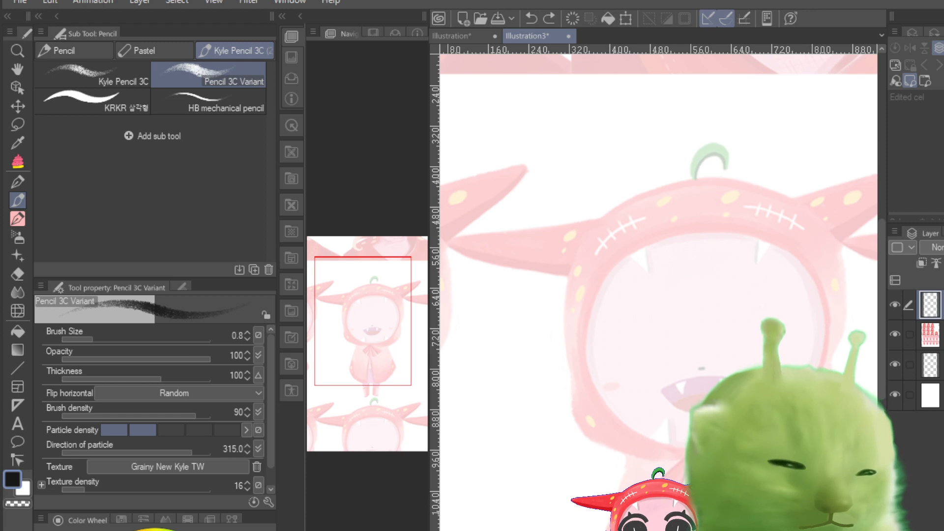
{"action": "key", "text": "ctrl+minus"}
{"action": "key", "text": "ctrl+minus"}
{"action": "key", "text": "ctrl+minus"}
{"action": "key", "text": "ctrl+minus"}
{"action": "key", "text": "ctrl+minus"}
{"action": "key", "text": "ctrl+minus"}
{"action": "key", "text": "ctrl+minus"}
{"action": "key", "text": "ctrl+plus"}
{"action": "key", "text": "ctrl+plus"}
{"action": "key", "text": "ctrl+plus"}
{"action": "key", "text": "ctrl+plus"}
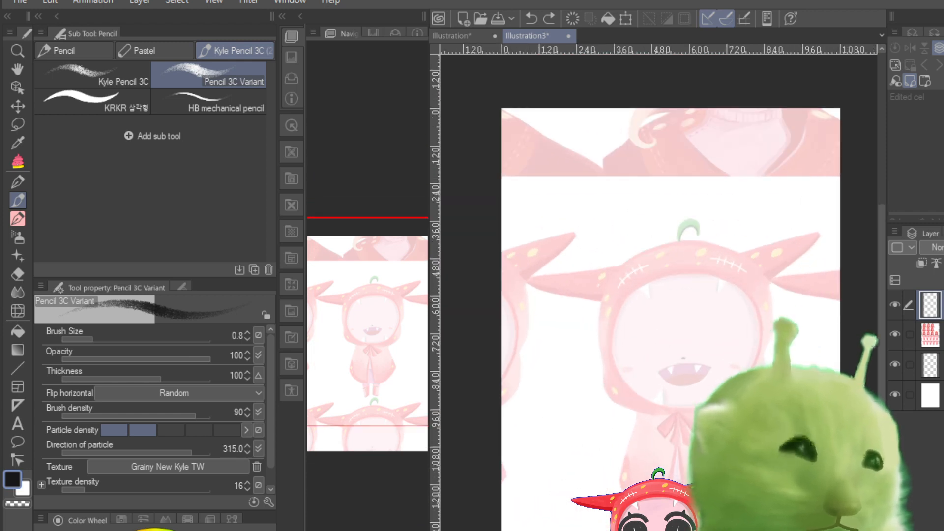
Step: Try ruling straight pencil lines across the top of the hood and beside its horns
{"action": "left_click", "coordinate": [816, 231]}
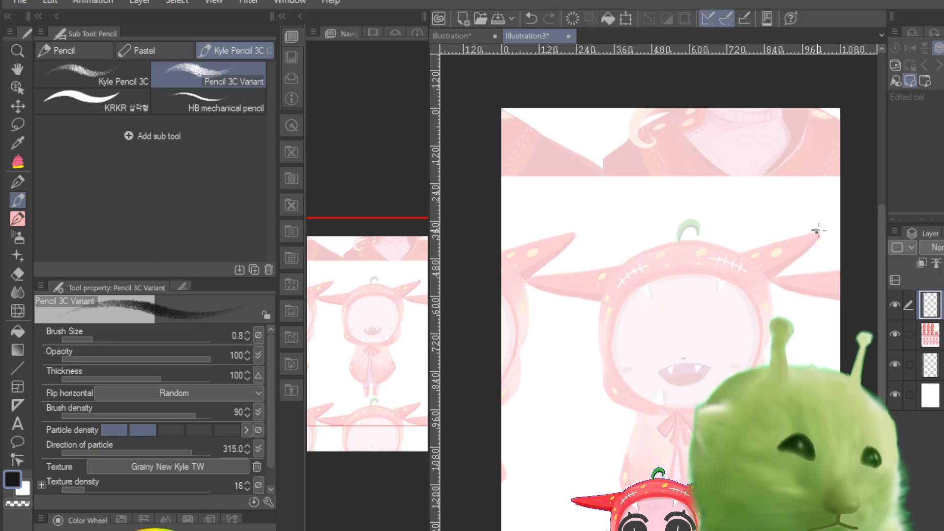
{"action": "left_click_drag", "start_coordinate": [814, 230], "coordinate": [527, 231]}
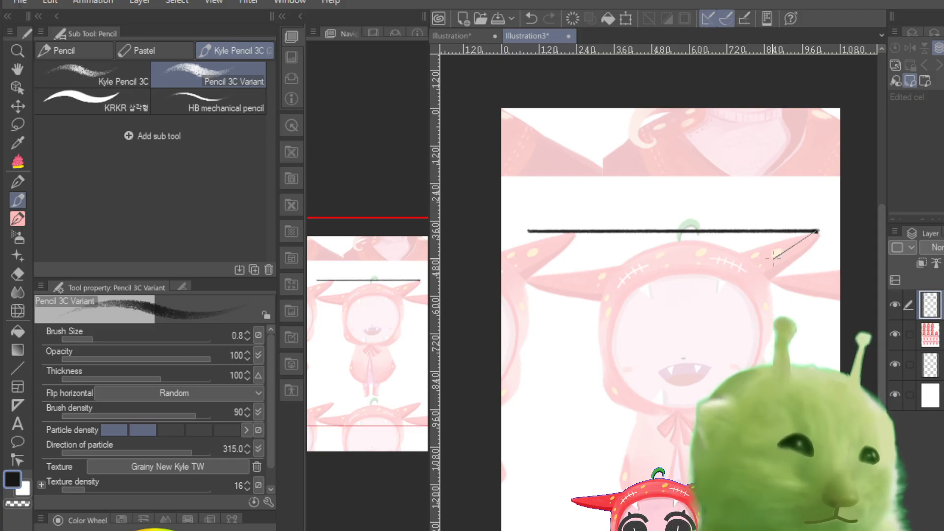
{"action": "left_click", "coordinate": [764, 278], "text": "shift"}
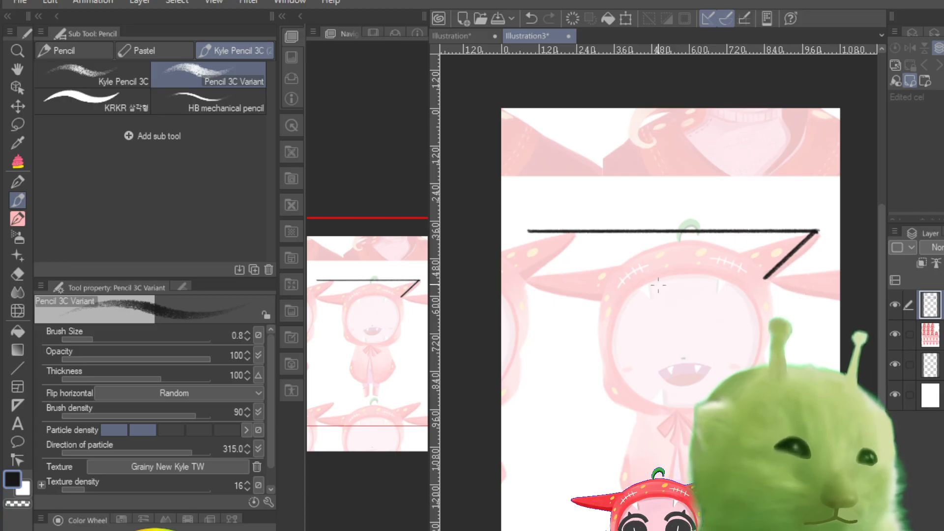
{"action": "left_click", "coordinate": [511, 278]}
{"action": "left_click", "coordinate": [631, 269], "text": "shift"}
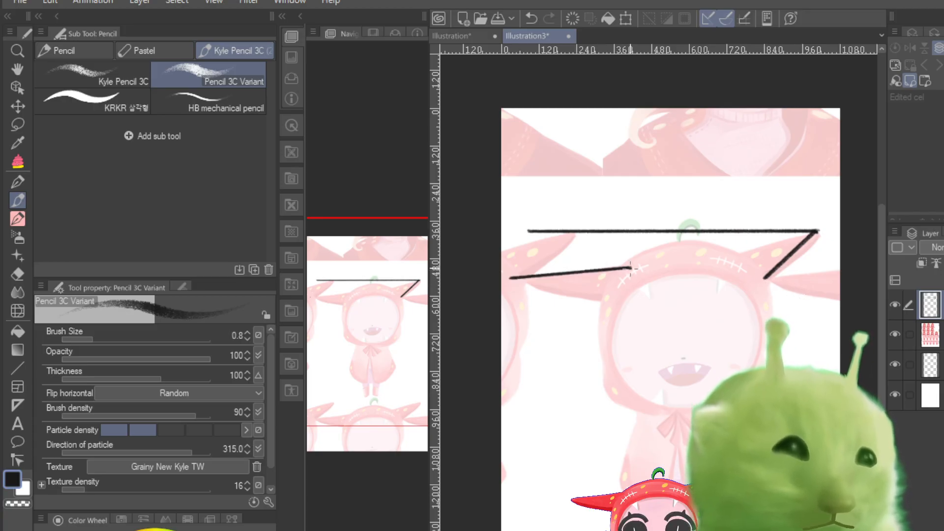
{"action": "key", "text": "ctrl+z"}
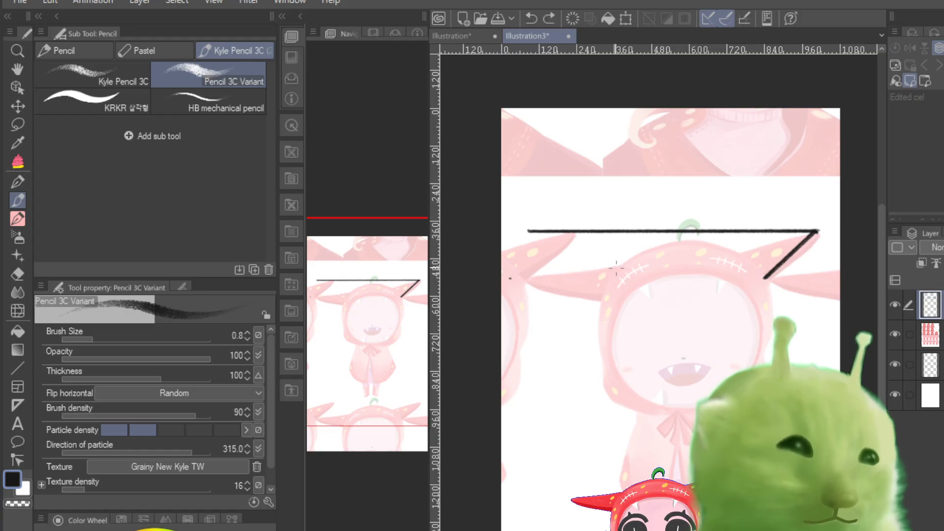
{"action": "left_click", "coordinate": [521, 271], "text": "shift"}
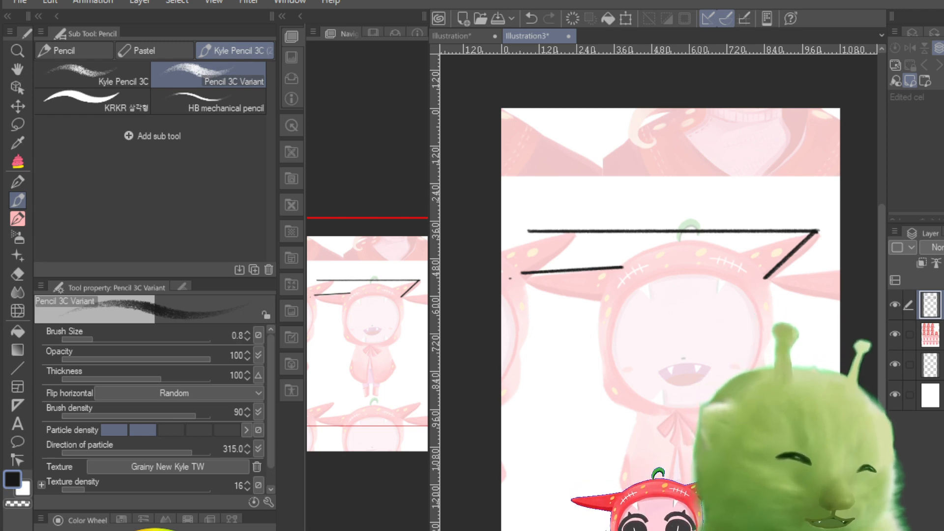
{"action": "key", "text": "ctrl+z"}
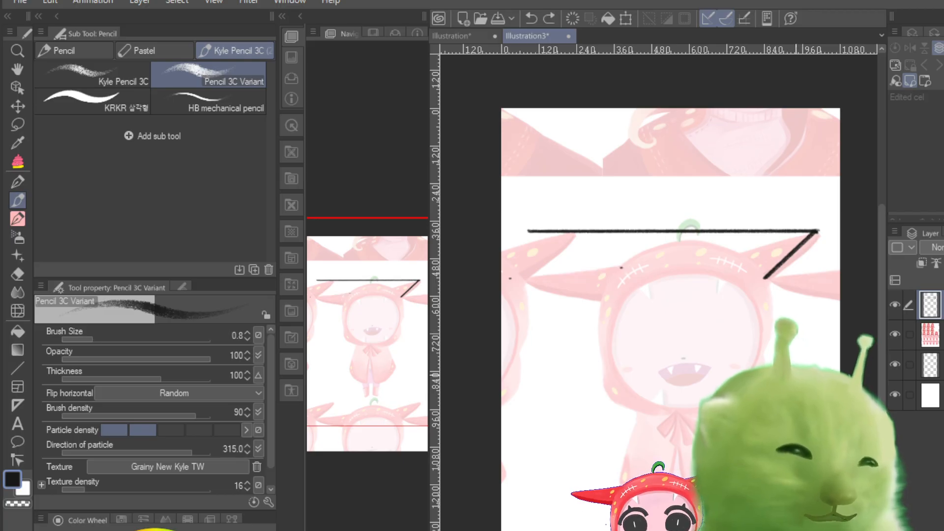
{"action": "key", "text": "ctrl+z"}
{"action": "key", "text": "ctrl+z"}
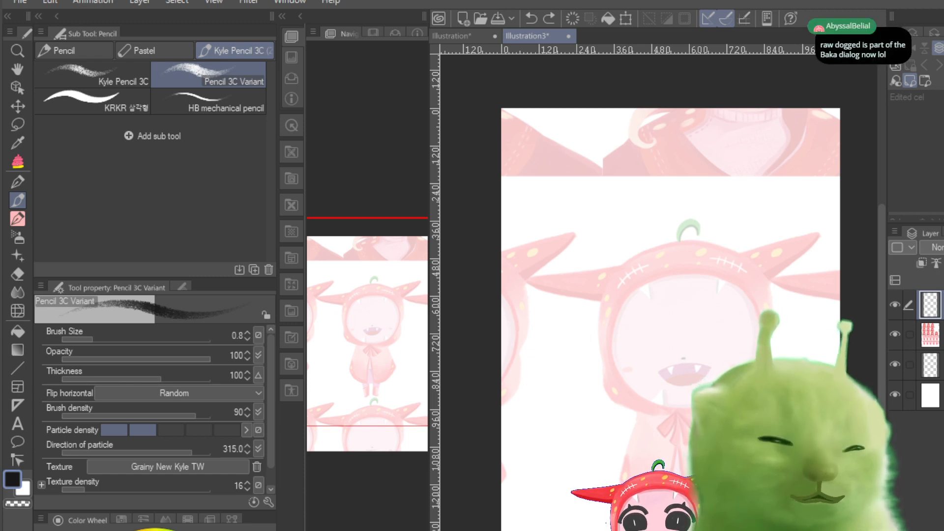
{"action": "mouse_move", "coordinate": [93, 339]}
{"action": "left_mouse_down"}
{"action": "mouse_move", "coordinate": [125, 335]}
{"action": "mouse_move", "coordinate": [92, 345]}
{"action": "left_mouse_up"}
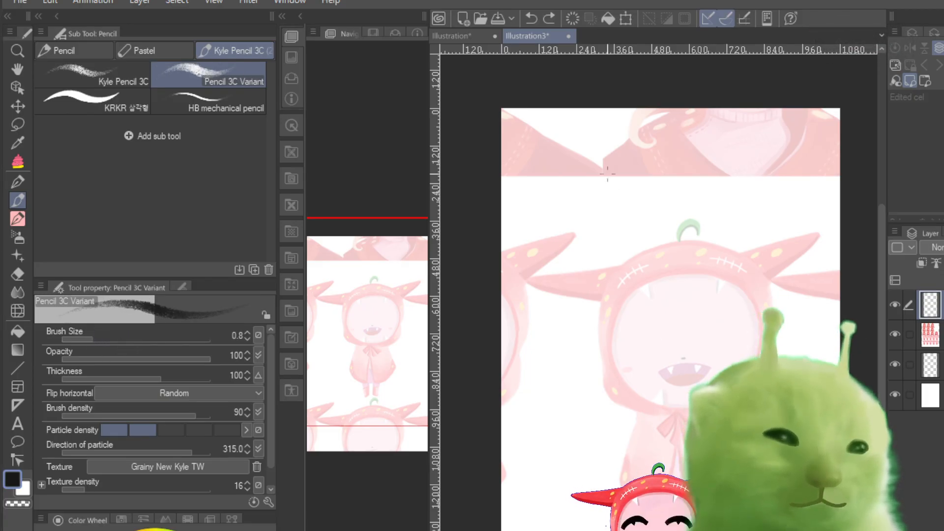
{"action": "mouse_move", "coordinate": [620, 202]}
{"action": "left_mouse_down"}
{"action": "mouse_move", "coordinate": [612, 227]}
{"action": "mouse_move", "coordinate": [651, 225]}
{"action": "mouse_move", "coordinate": [661, 245]}
{"action": "mouse_move", "coordinate": [637, 214]}
{"action": "mouse_move", "coordinate": [670, 284]}
{"action": "mouse_move", "coordinate": [654, 219]}
{"action": "mouse_move", "coordinate": [664, 310]}
{"action": "mouse_move", "coordinate": [660, 211]}
{"action": "mouse_move", "coordinate": [675, 290]}
{"action": "mouse_move", "coordinate": [671, 214]}
{"action": "mouse_move", "coordinate": [692, 301]}
{"action": "left_mouse_up"}
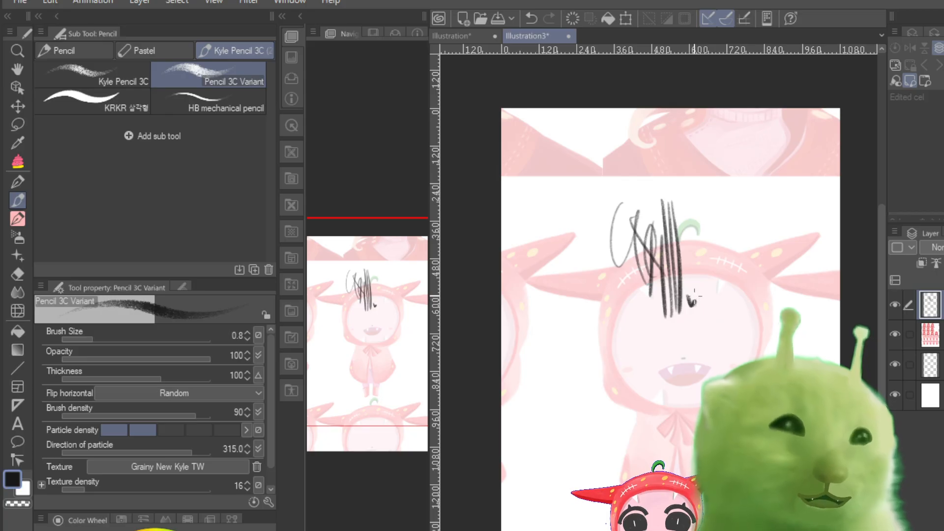
{"action": "key", "text": "ctrl+z"}
{"action": "key", "text": "ctrl+z"}
{"action": "key", "text": "ctrl+z"}
{"action": "key", "text": "ctrl+z"}
{"action": "key", "text": "ctrl+z"}
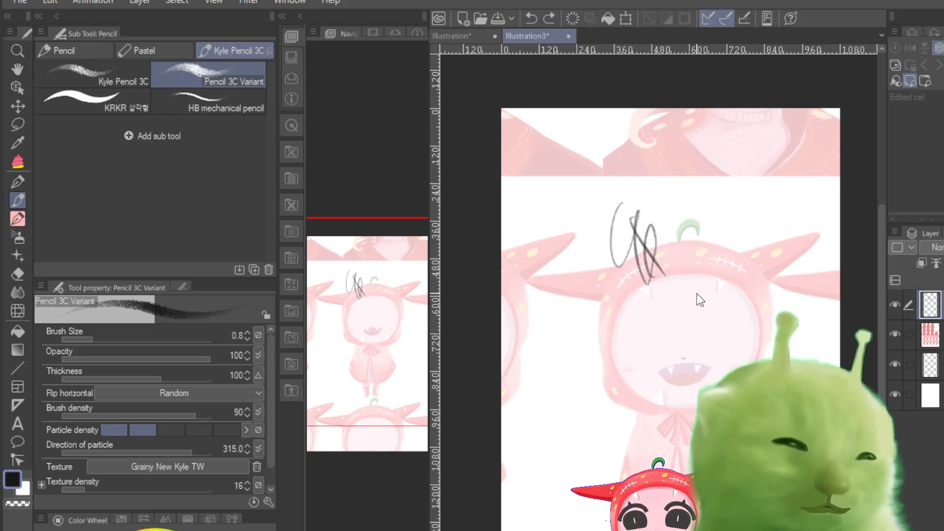
{"action": "key", "text": "ctrl+z"}
{"action": "left_click_drag", "start_coordinate": [642, 210], "coordinate": [671, 341]}
{"action": "key", "text": "ctrl+z"}
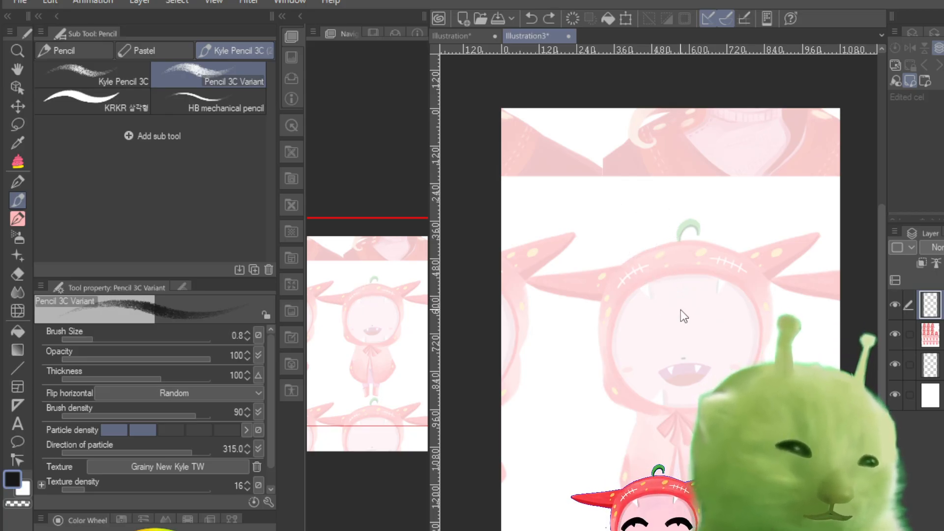
{"action": "left_click_drag", "start_coordinate": [635, 199], "coordinate": [654, 344]}
{"action": "key", "text": "ctrl+z"}
{"action": "left_click_drag", "start_coordinate": [636, 207], "coordinate": [658, 344]}
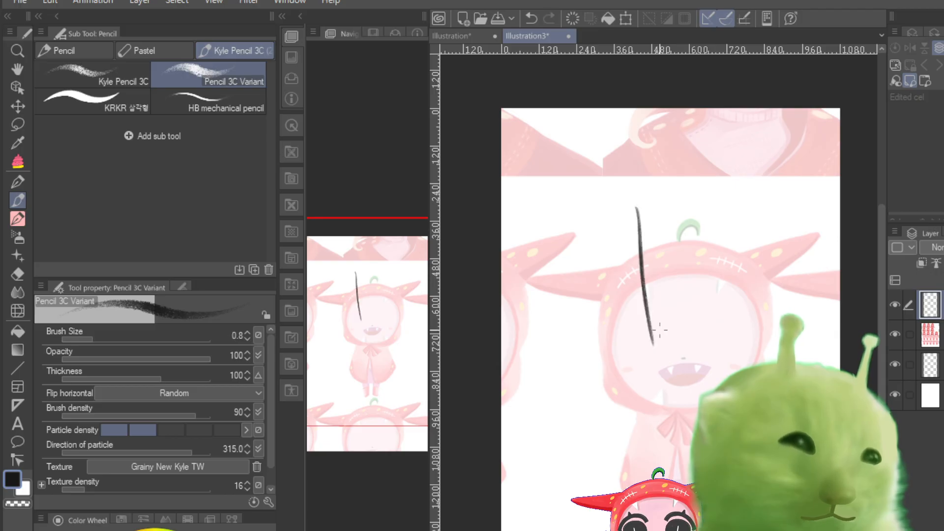
{"action": "key", "text": "ctrl+z"}
{"action": "left_click_drag", "start_coordinate": [634, 204], "coordinate": [647, 339]}
{"action": "key", "text": "ctrl+z"}
{"action": "left_click_drag", "start_coordinate": [634, 209], "coordinate": [649, 344]}
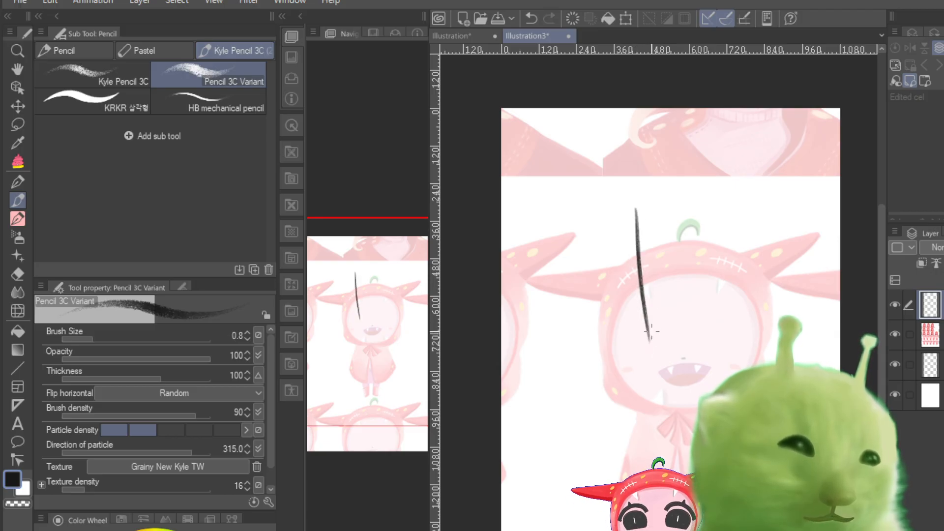
{"action": "key", "text": "ctrl+z"}
{"action": "left_click_drag", "start_coordinate": [643, 231], "coordinate": [654, 339]}
{"action": "key", "text": "ctrl+z"}
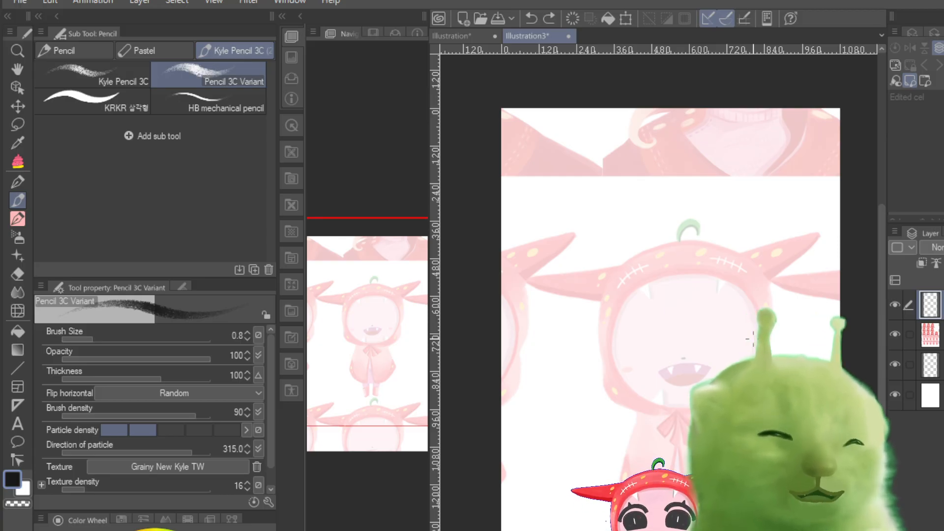
Step: Set the pencil's brush size to 0.7
{"action": "scroll", "coordinate": [753, 339], "scroll_direction": "up", "scroll_amount": 10}
{"action": "scroll", "coordinate": [753, 339], "scroll_direction": "down", "scroll_amount": 7}
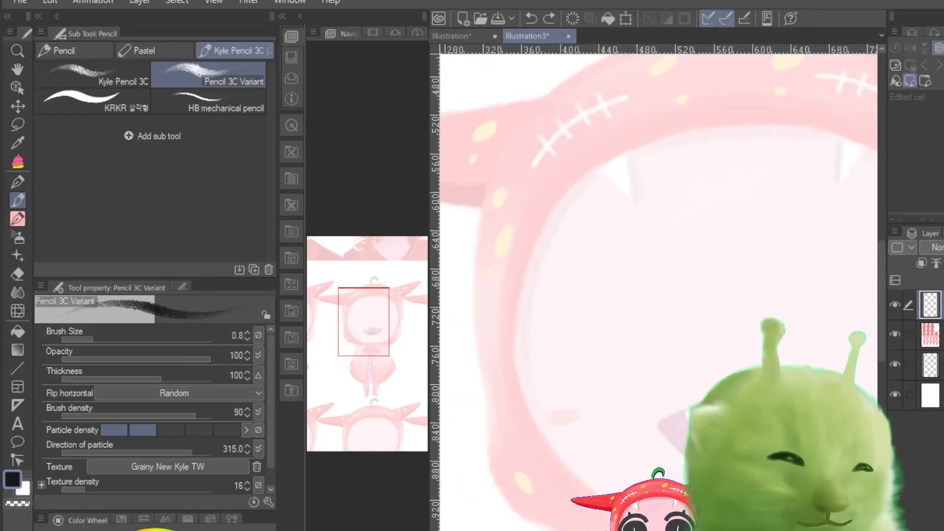
{"action": "key", "text": "ctrl+plus"}
{"action": "key", "text": "ctrl+minus"}
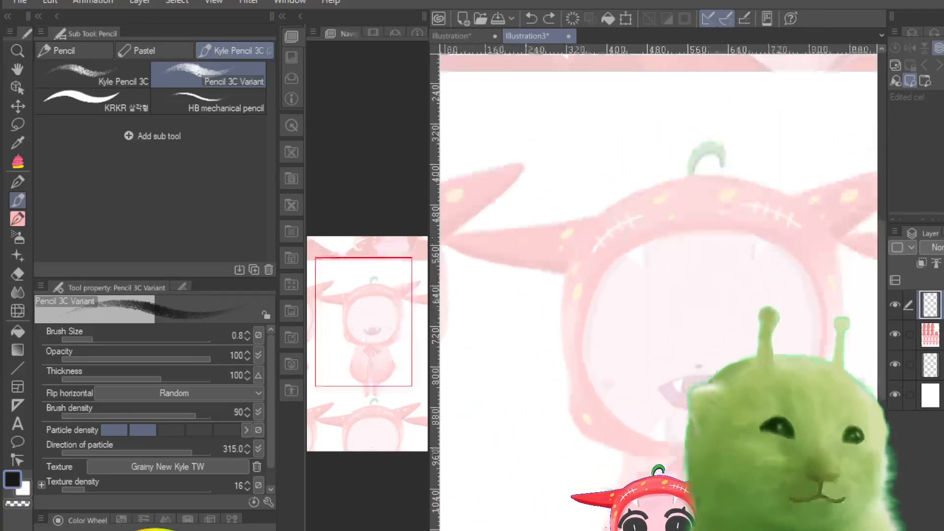
{"action": "key", "text": "ctrl+plus"}
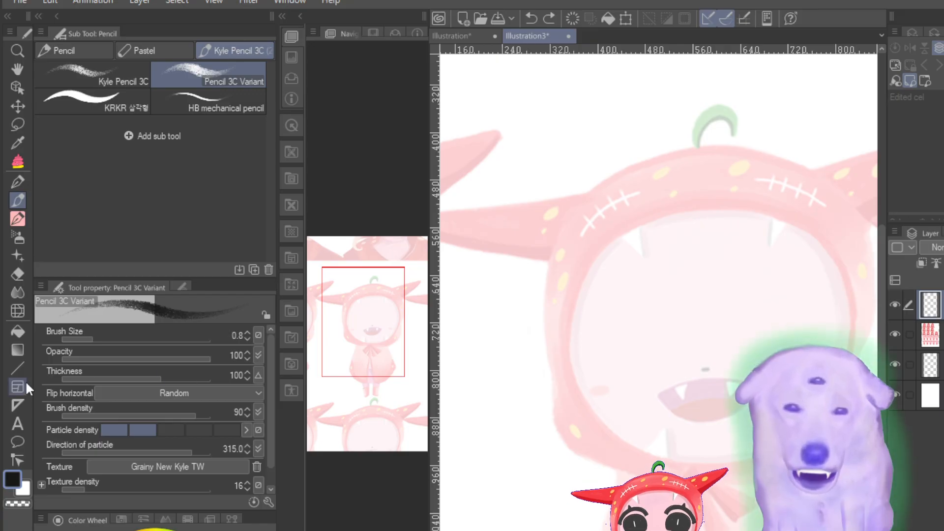
{"action": "left_click_drag", "start_coordinate": [114, 333], "coordinate": [88, 335]}
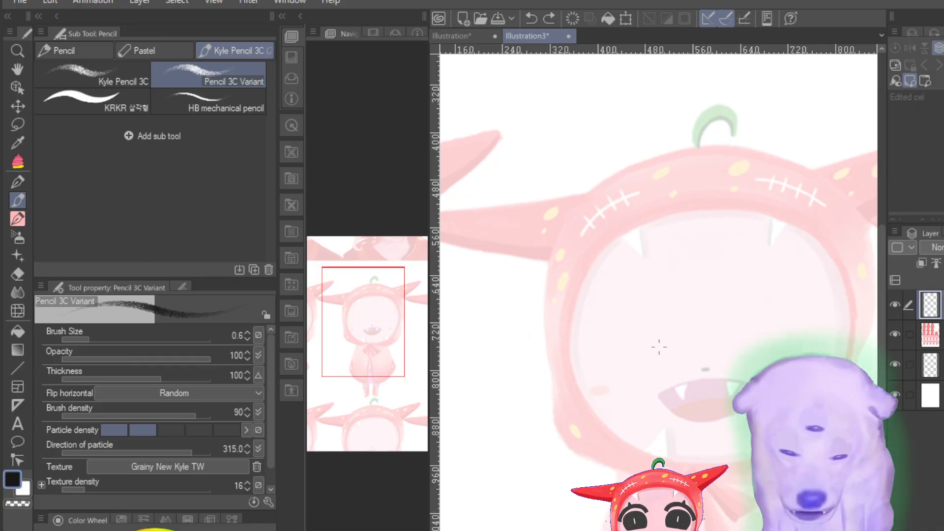
{"action": "scroll", "coordinate": [659, 347], "scroll_direction": "down", "scroll_amount": 3}
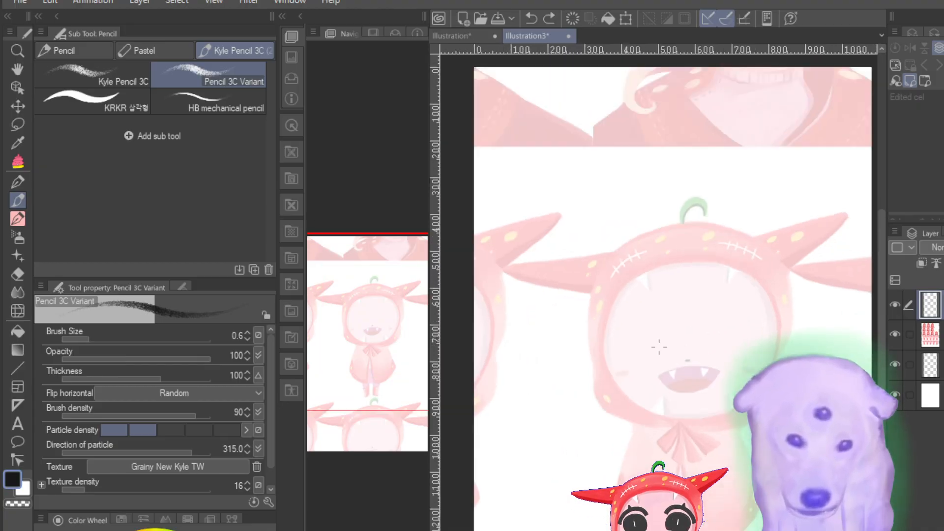
{"action": "left_click_drag", "start_coordinate": [394, 391], "coordinate": [401, 379]}
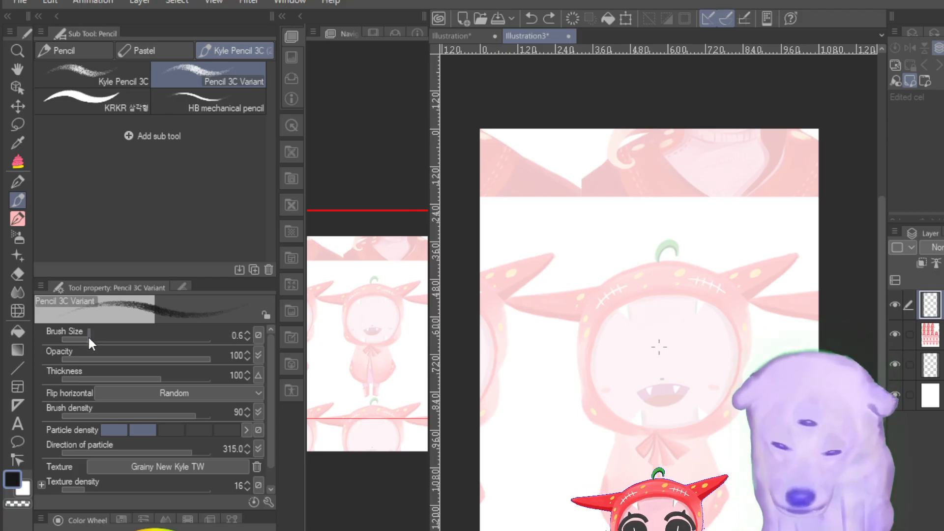
{"action": "mouse_move", "coordinate": [88, 338]}
{"action": "left_mouse_down"}
{"action": "mouse_move", "coordinate": [78, 339]}
{"action": "mouse_move", "coordinate": [111, 338]}
{"action": "mouse_move", "coordinate": [92, 344]}
{"action": "left_mouse_up"}
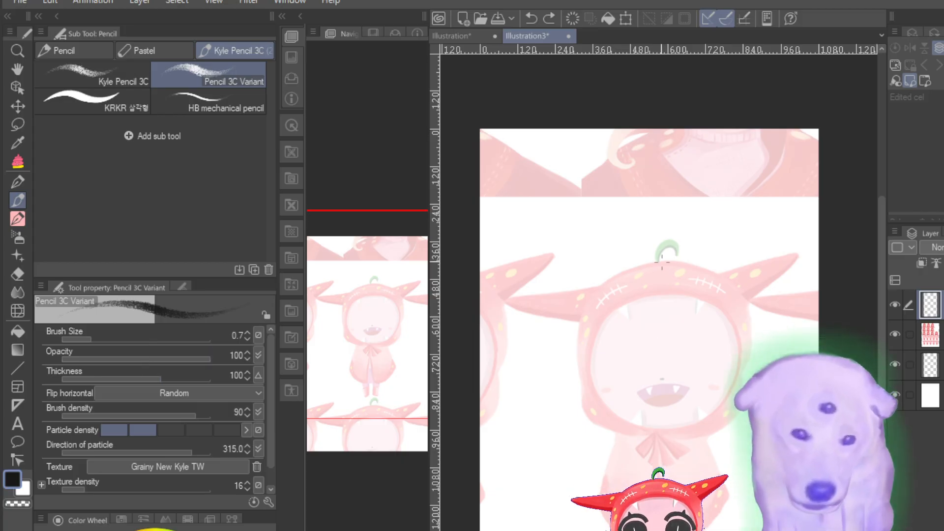
Step: Sketch the rounded hood outline over the faded guide, from the stem down both sides and across the chin
{"action": "mouse_move", "coordinate": [659, 264]}
{"action": "left_mouse_down"}
{"action": "mouse_move", "coordinate": [596, 294]}
{"action": "mouse_move", "coordinate": [658, 266]}
{"action": "mouse_move", "coordinate": [587, 332]}
{"action": "mouse_move", "coordinate": [580, 320]}
{"action": "mouse_move", "coordinate": [595, 299]}
{"action": "mouse_move", "coordinate": [587, 394]}
{"action": "mouse_move", "coordinate": [582, 357]}
{"action": "mouse_move", "coordinate": [590, 415]}
{"action": "mouse_move", "coordinate": [657, 435]}
{"action": "left_mouse_up"}
{"action": "mouse_move", "coordinate": [655, 261]}
{"action": "left_mouse_down"}
{"action": "mouse_move", "coordinate": [693, 282]}
{"action": "mouse_move", "coordinate": [658, 267]}
{"action": "mouse_move", "coordinate": [732, 296]}
{"action": "mouse_move", "coordinate": [742, 366]}
{"action": "mouse_move", "coordinate": [715, 276]}
{"action": "mouse_move", "coordinate": [741, 391]}
{"action": "left_mouse_up"}
{"action": "mouse_move", "coordinate": [748, 322]}
{"action": "left_mouse_down"}
{"action": "mouse_move", "coordinate": [740, 393]}
{"action": "mouse_move", "coordinate": [693, 432]}
{"action": "mouse_move", "coordinate": [638, 427]}
{"action": "mouse_move", "coordinate": [731, 417]}
{"action": "mouse_move", "coordinate": [649, 431]}
{"action": "left_mouse_up"}
{"action": "mouse_move", "coordinate": [586, 409]}
{"action": "left_mouse_down"}
{"action": "mouse_move", "coordinate": [658, 435]}
{"action": "mouse_move", "coordinate": [707, 432]}
{"action": "left_mouse_up"}
{"action": "left_click_drag", "start_coordinate": [639, 431], "coordinate": [702, 433]}
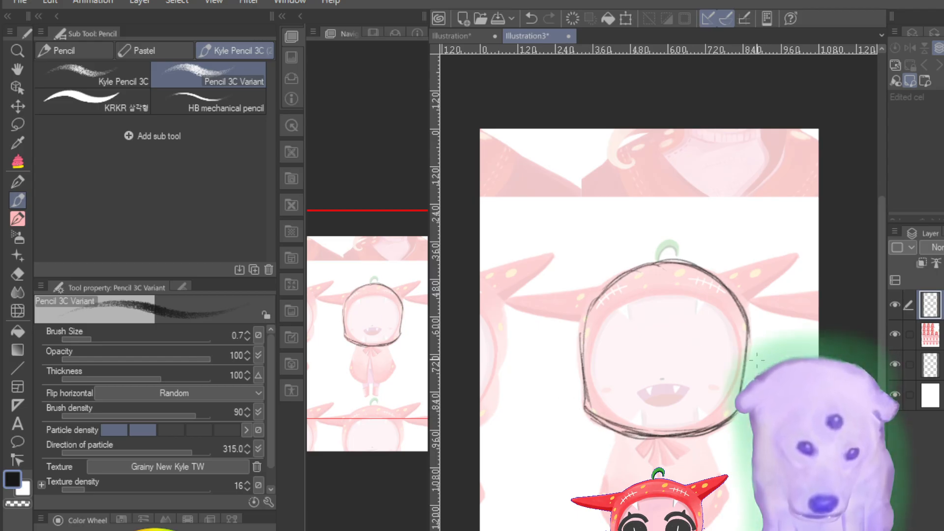
Step: Sketch the torso below the hood with two side lines joined by a rounded lower edge, and darken the sides
{"action": "left_click_drag", "start_coordinate": [628, 436], "coordinate": [623, 492]}
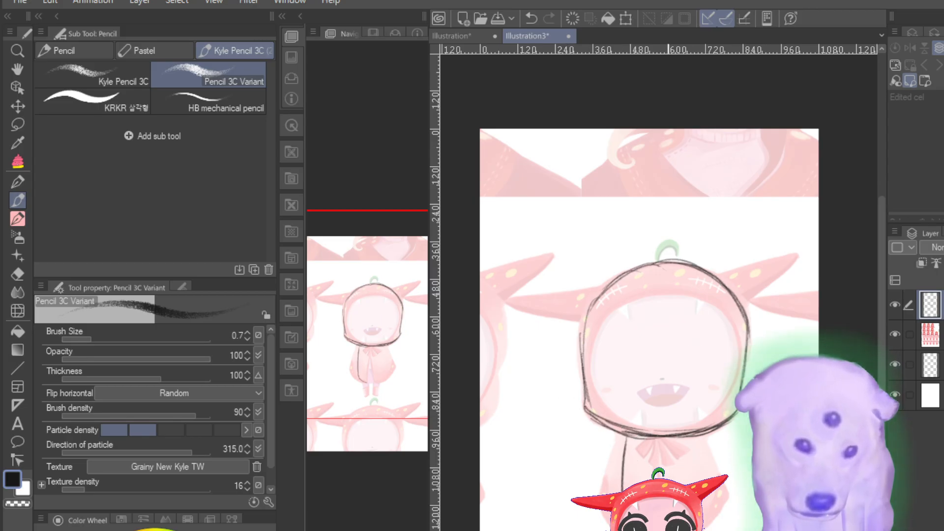
{"action": "left_click_drag", "start_coordinate": [695, 435], "coordinate": [700, 481]}
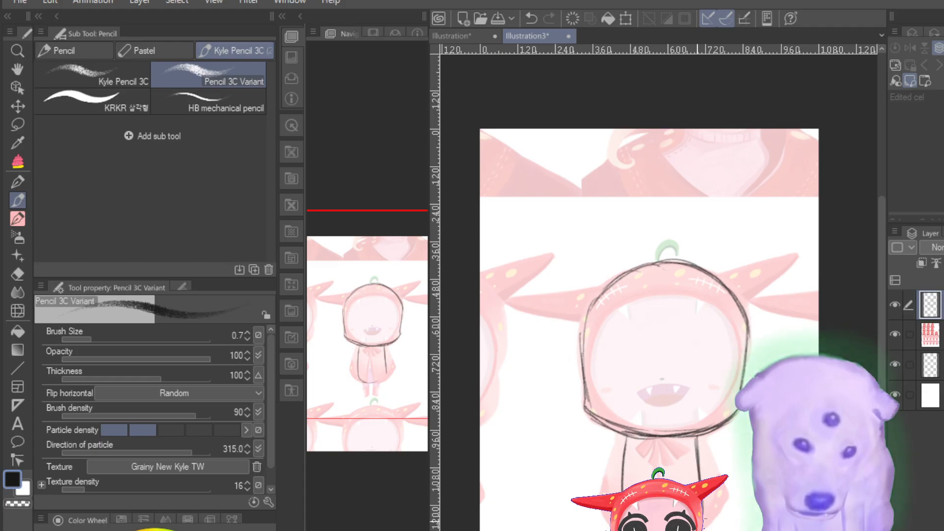
{"action": "left_click_drag", "start_coordinate": [698, 519], "coordinate": [679, 530]}
{"action": "left_click_drag", "start_coordinate": [647, 530], "coordinate": [696, 522]}
{"action": "mouse_move", "coordinate": [695, 437]}
{"action": "left_mouse_down"}
{"action": "mouse_move", "coordinate": [703, 514]}
{"action": "mouse_move", "coordinate": [684, 530]}
{"action": "left_mouse_up"}
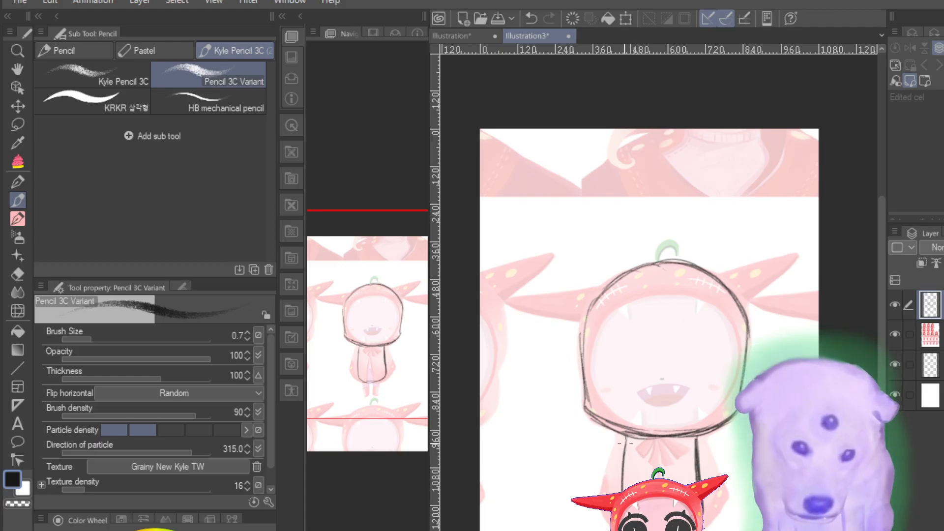
{"action": "left_click_drag", "start_coordinate": [625, 436], "coordinate": [615, 491]}
Step: Draw a vertical centre line from the hood's top to the chin, and a curved guide from its upper left joining that line
{"action": "left_click_drag", "start_coordinate": [666, 266], "coordinate": [665, 351]}
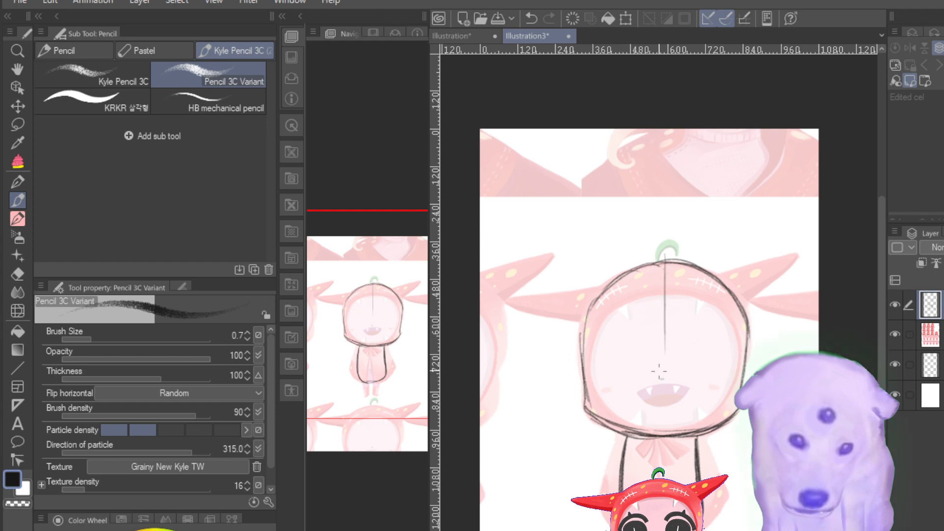
{"action": "left_click_drag", "start_coordinate": [663, 298], "coordinate": [661, 385]}
{"action": "left_click_drag", "start_coordinate": [661, 339], "coordinate": [660, 435]}
{"action": "left_click_drag", "start_coordinate": [667, 272], "coordinate": [662, 387]}
{"action": "left_click_drag", "start_coordinate": [662, 385], "coordinate": [662, 432]}
{"action": "left_click_drag", "start_coordinate": [659, 340], "coordinate": [660, 412]}
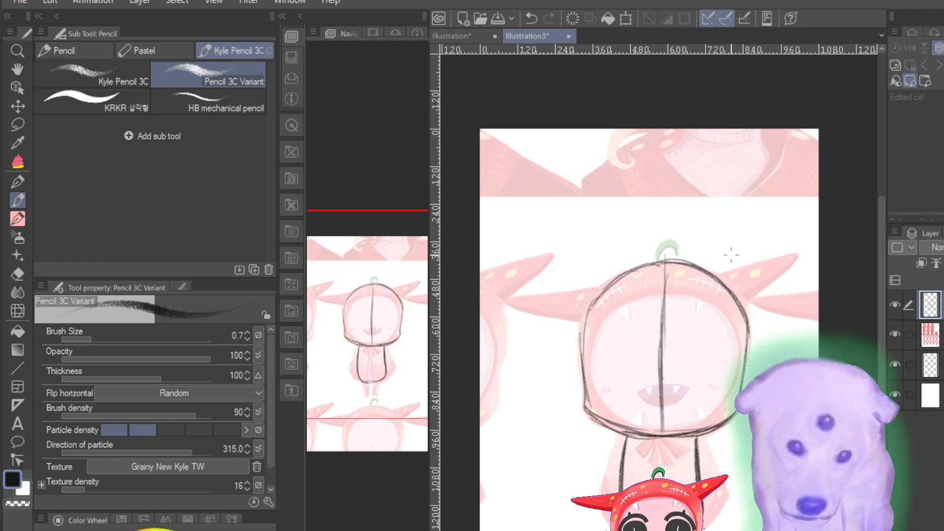
{"action": "mouse_move", "coordinate": [622, 269]}
{"action": "left_mouse_down"}
{"action": "mouse_move", "coordinate": [658, 305]}
{"action": "mouse_move", "coordinate": [655, 429]}
{"action": "mouse_move", "coordinate": [663, 431]}
{"action": "left_mouse_up"}
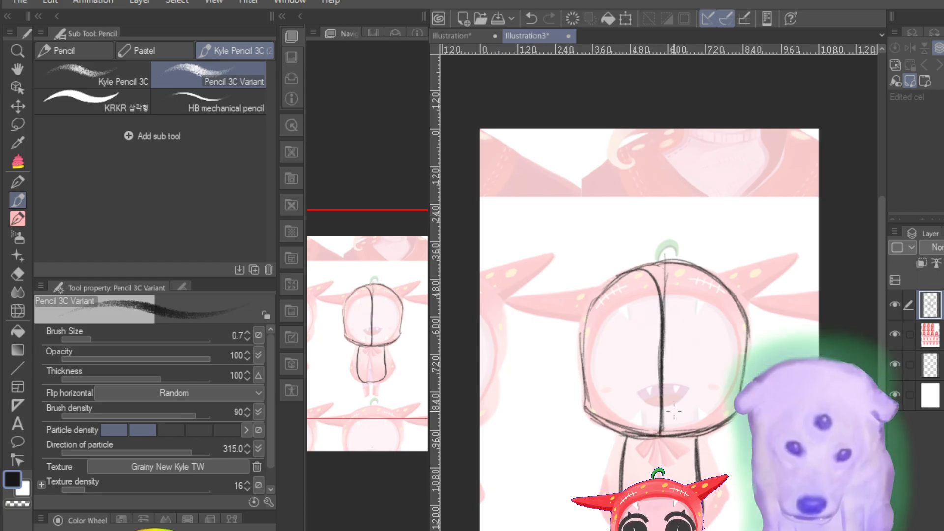
{"action": "left_click", "coordinate": [595, 316]}
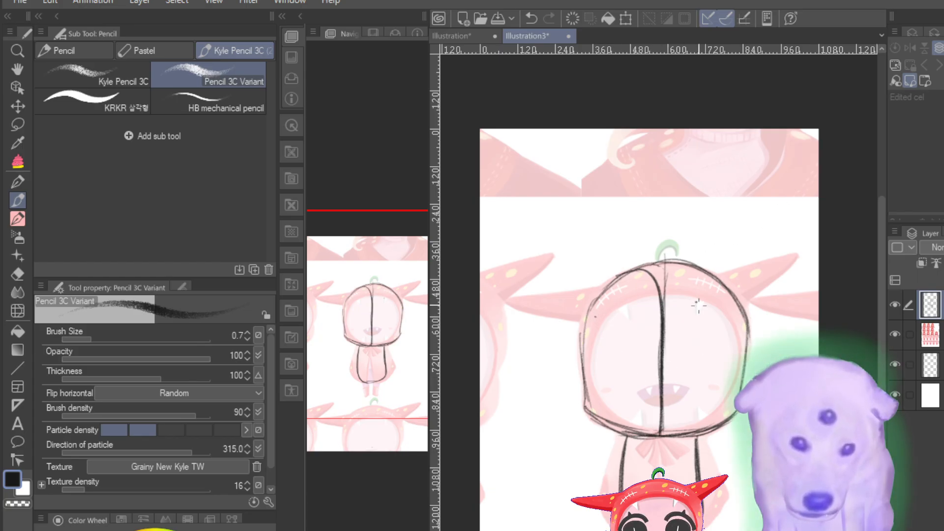
Step: Sketch a double-lined circle on the hood's upper right with a long tapered horn rising from it, and a short leg under the torso
{"action": "mouse_move", "coordinate": [695, 301]}
{"action": "left_mouse_down"}
{"action": "mouse_move", "coordinate": [704, 334]}
{"action": "mouse_move", "coordinate": [707, 299]}
{"action": "mouse_move", "coordinate": [696, 331]}
{"action": "mouse_move", "coordinate": [704, 287]}
{"action": "mouse_move", "coordinate": [706, 336]}
{"action": "mouse_move", "coordinate": [704, 284]}
{"action": "left_mouse_up"}
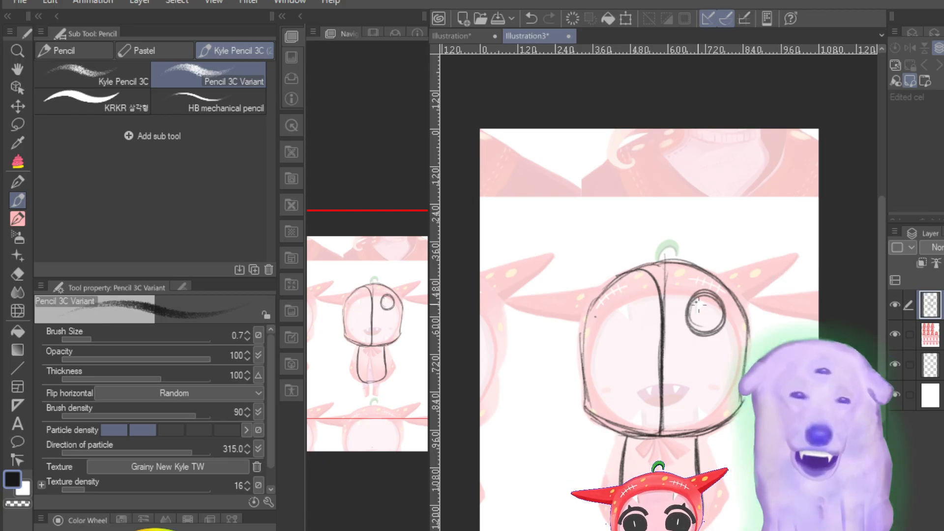
{"action": "left_click_drag", "start_coordinate": [695, 304], "coordinate": [783, 264]}
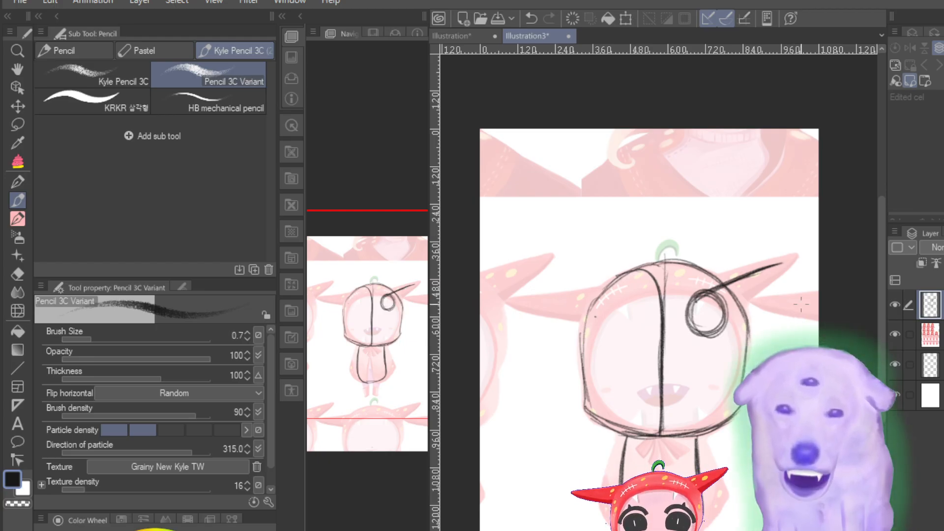
{"action": "mouse_move", "coordinate": [783, 263]}
{"action": "left_mouse_down"}
{"action": "mouse_move", "coordinate": [765, 296]}
{"action": "mouse_move", "coordinate": [725, 329]}
{"action": "left_mouse_up"}
{"action": "left_click_drag", "start_coordinate": [759, 301], "coordinate": [720, 329]}
{"action": "mouse_move", "coordinate": [727, 283]}
{"action": "left_mouse_down"}
{"action": "mouse_move", "coordinate": [687, 312]}
{"action": "mouse_move", "coordinate": [695, 335]}
{"action": "left_mouse_up"}
{"action": "left_click_drag", "start_coordinate": [653, 530], "coordinate": [664, 530]}
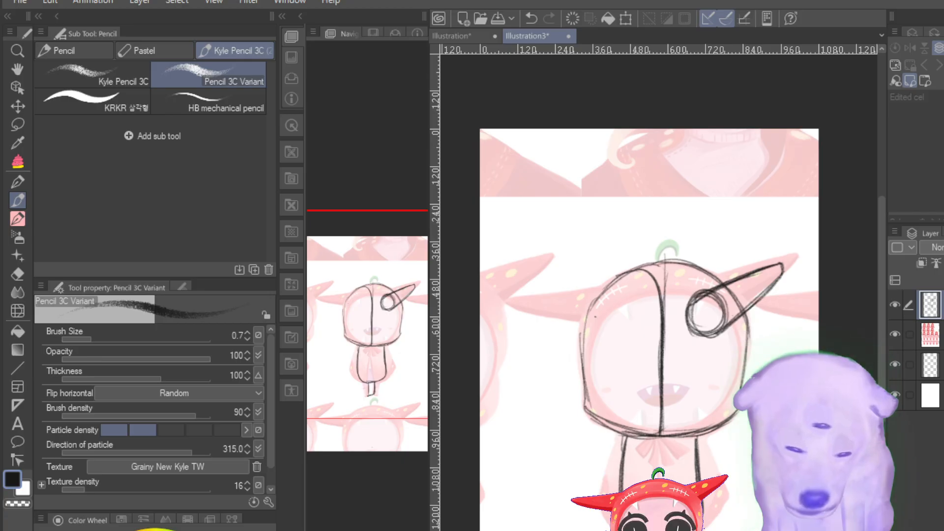
{"action": "key", "text": "ctrl+minus"}
{"action": "key", "text": "ctrl+minus"}
{"action": "key", "text": "ctrl+minus"}
{"action": "key", "text": "ctrl+plus"}
{"action": "key", "text": "ctrl+plus"}
{"action": "key", "text": "ctrl+plus"}
{"action": "key", "text": "ctrl+plus"}
{"action": "key", "text": "ctrl+plus"}
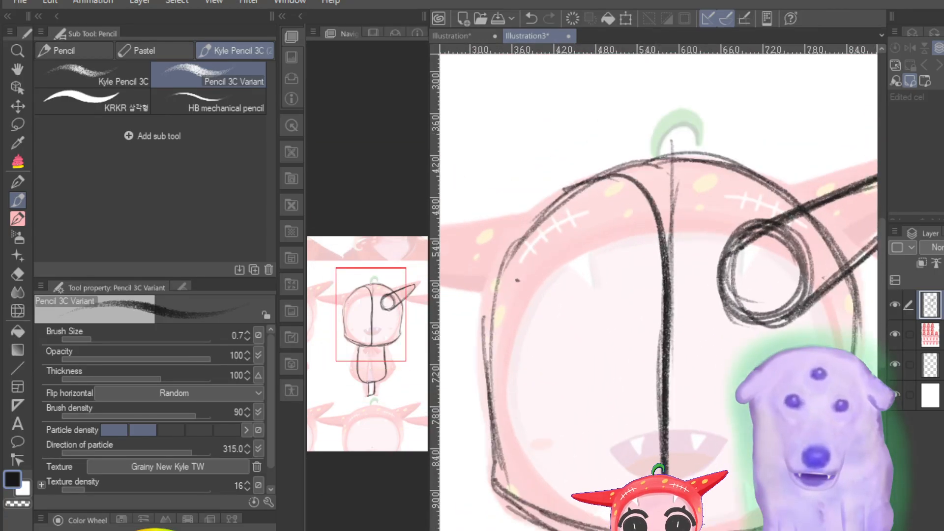
{"action": "key", "text": "ctrl+minus"}
{"action": "key", "text": "ctrl+minus"}
{"action": "key", "text": "ctrl+plus"}
{"action": "key", "text": "ctrl+minus"}
{"action": "key", "text": "ctrl+minus"}
{"action": "key", "text": "ctrl+plus"}
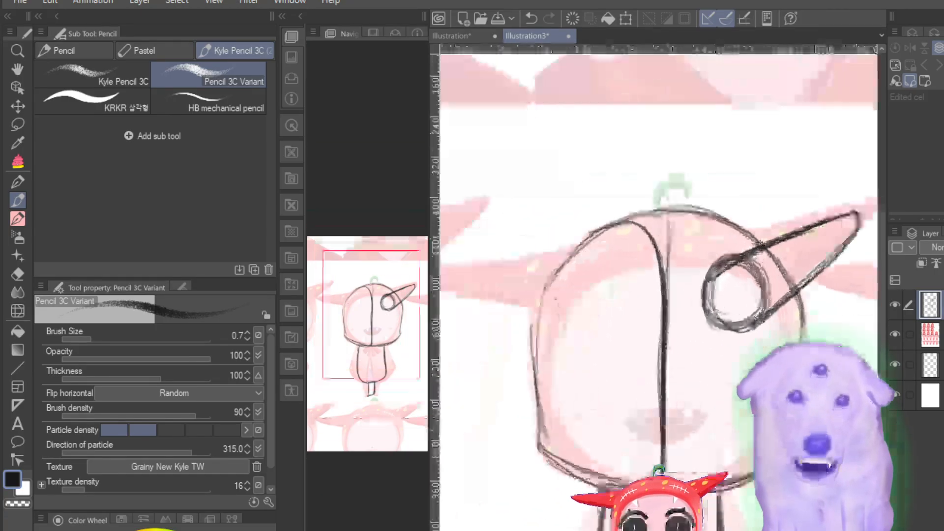
Step: Sketch the curled stem on top of the hood and darken the hood's left outline down towards the chin
{"action": "mouse_move", "coordinate": [376, 319]}
{"action": "left_mouse_down"}
{"action": "mouse_move", "coordinate": [349, 340]}
{"action": "mouse_move", "coordinate": [362, 326]}
{"action": "left_mouse_up"}
{"action": "left_click_drag", "start_coordinate": [364, 321], "coordinate": [356, 309]}
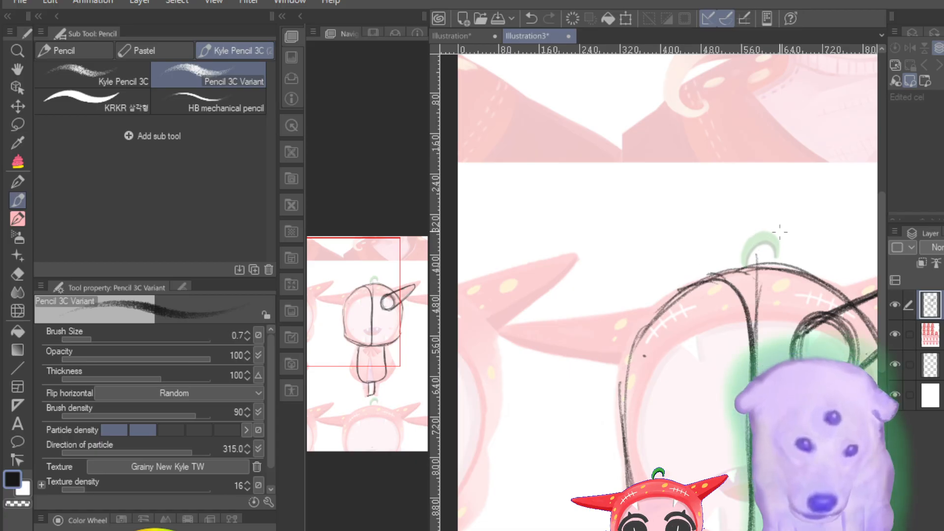
{"action": "mouse_move", "coordinate": [743, 264]}
{"action": "left_mouse_down"}
{"action": "mouse_move", "coordinate": [771, 233]}
{"action": "mouse_move", "coordinate": [738, 241]}
{"action": "mouse_move", "coordinate": [766, 253]}
{"action": "mouse_move", "coordinate": [743, 262]}
{"action": "mouse_move", "coordinate": [775, 255]}
{"action": "mouse_move", "coordinate": [699, 276]}
{"action": "mouse_move", "coordinate": [653, 313]}
{"action": "mouse_move", "coordinate": [629, 348]}
{"action": "mouse_move", "coordinate": [620, 381]}
{"action": "mouse_move", "coordinate": [627, 484]}
{"action": "left_mouse_up"}
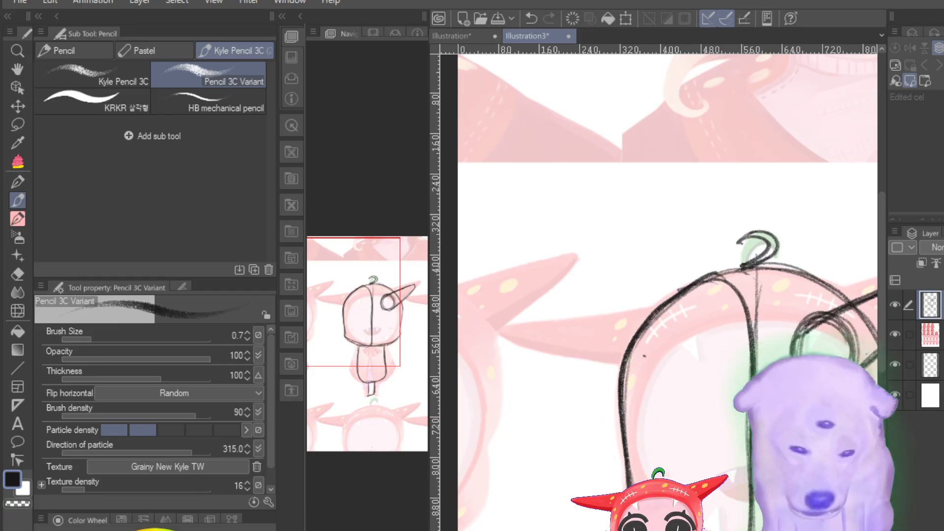
Step: Toggle the faded reference layer off and back on to check the pencil sketch on its own
{"action": "key", "text": "ctrl+minus"}
{"action": "key", "text": "ctrl+minus"}
{"action": "key", "text": "ctrl+minus"}
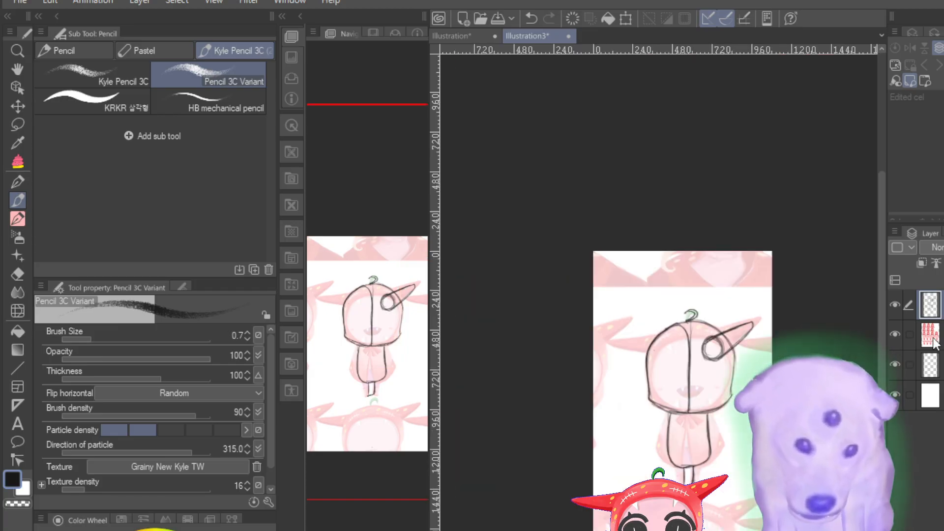
{"action": "left_click", "coordinate": [890, 335]}
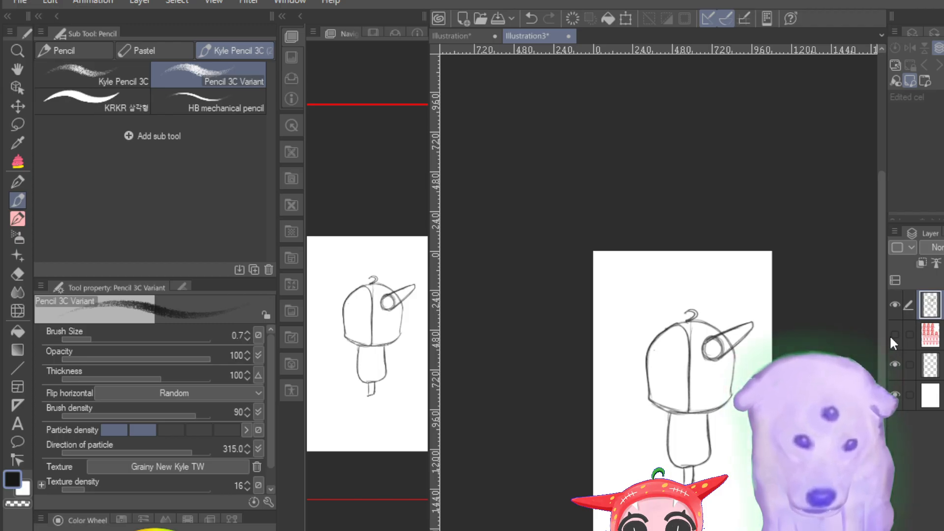
{"action": "left_click", "coordinate": [890, 337]}
{"action": "left_click", "coordinate": [890, 337]}
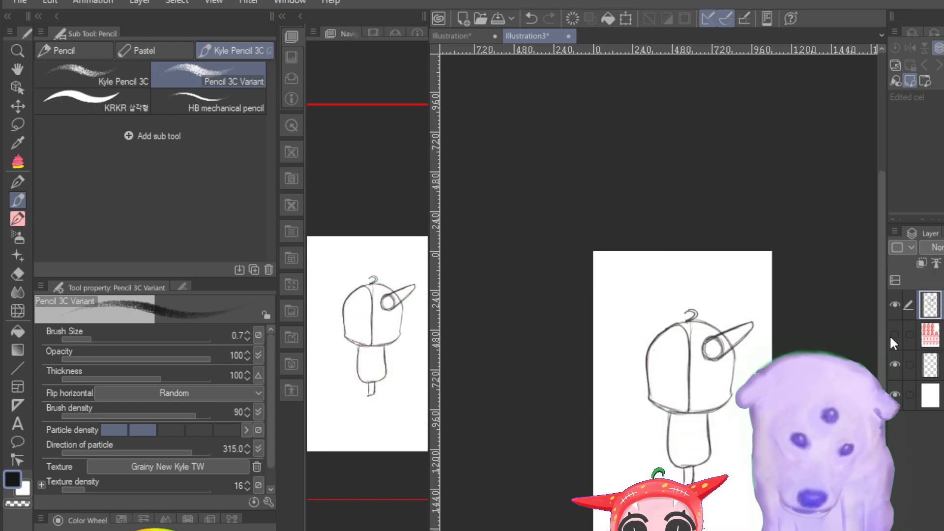
{"action": "left_click", "coordinate": [890, 335]}
{"action": "left_click", "coordinate": [889, 336]}
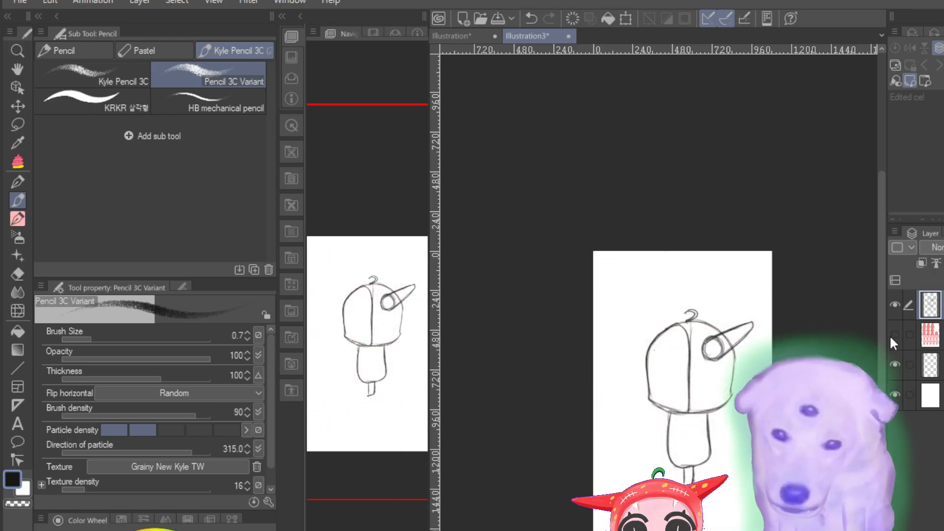
{"action": "left_click", "coordinate": [890, 336]}
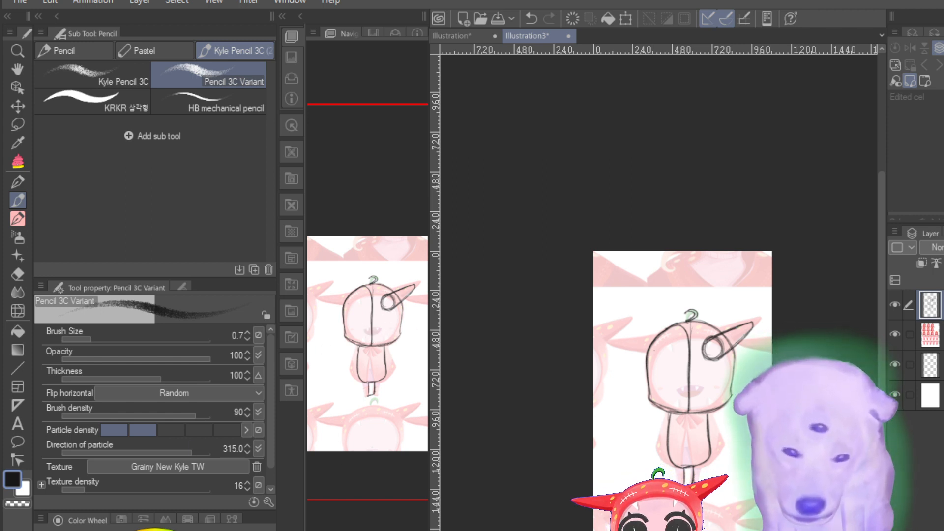
{"action": "key", "text": "ctrl+plus"}
{"action": "key", "text": "ctrl+plus"}
{"action": "key", "text": "ctrl+plus"}
{"action": "key", "text": "ctrl+plus"}
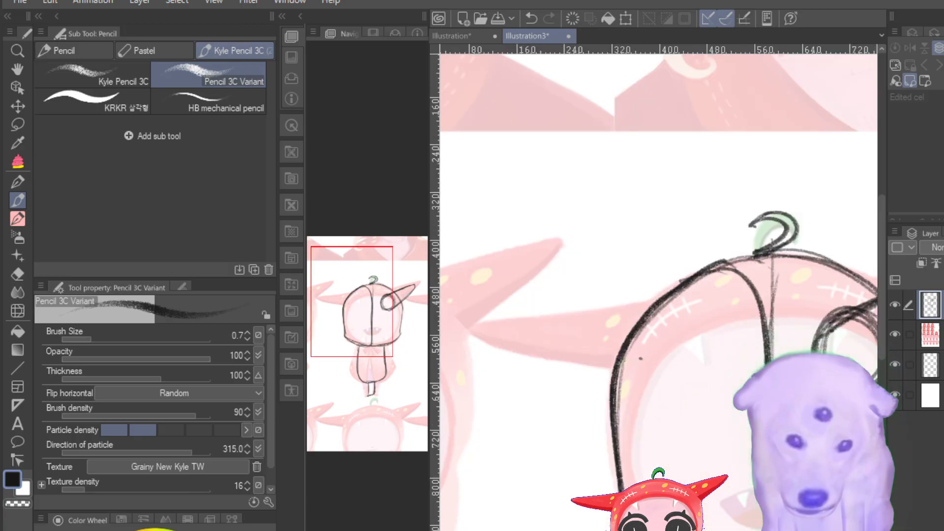
{"action": "key", "text": "ctrl+plus"}
{"action": "key", "text": "ctrl+minus"}
{"action": "key", "text": "ctrl+minus"}
{"action": "key", "text": "ctrl+minus"}
{"action": "key", "text": "ctrl+minus"}
{"action": "key", "text": "ctrl+plus"}
{"action": "key", "text": "ctrl+plus"}
{"action": "key", "text": "ctrl+plus"}
{"action": "key", "text": "ctrl+plus"}
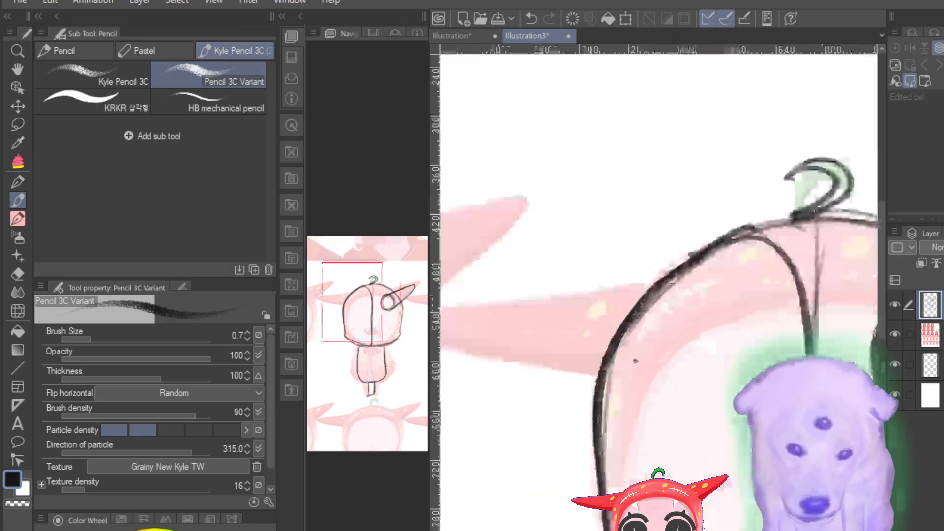
{"action": "key", "text": "ctrl+minus"}
{"action": "key", "text": "ctrl+minus"}
{"action": "key", "text": "ctrl+minus"}
{"action": "key", "text": "ctrl+minus"}
{"action": "key", "text": "ctrl+minus"}
{"action": "key", "text": "ctrl+plus"}
{"action": "key", "text": "ctrl+plus"}
{"action": "key", "text": "ctrl+plus"}
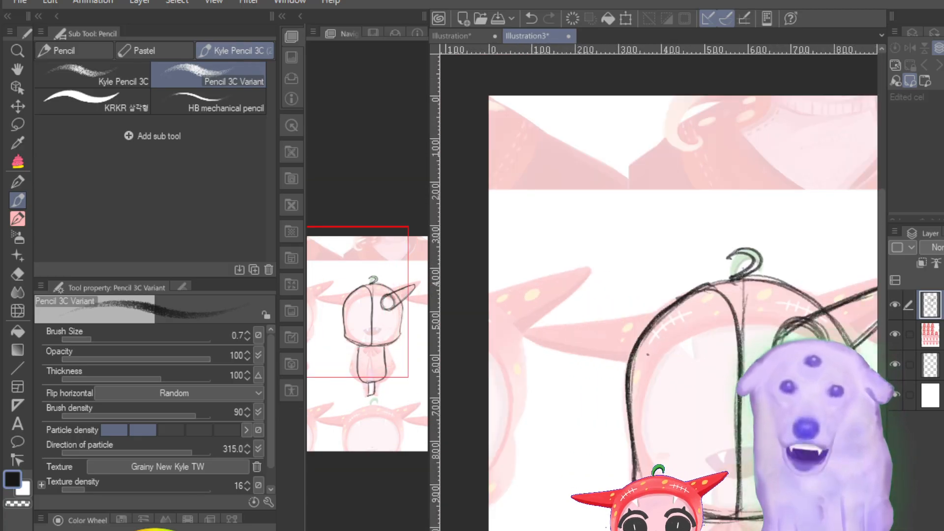
{"action": "key", "text": "ctrl+plus"}
{"action": "key", "text": "ctrl+minus"}
{"action": "key", "text": "ctrl+minus"}
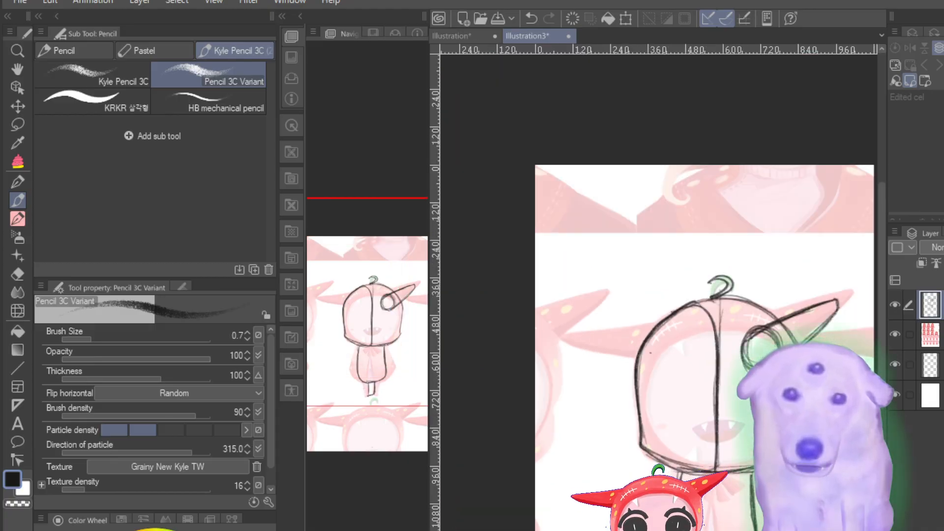
{"action": "key", "text": "ctrl+minus"}
{"action": "key", "text": "ctrl+minus"}
{"action": "key", "text": "ctrl+minus"}
{"action": "key", "text": "ctrl+minus"}
{"action": "key", "text": "ctrl+plus"}
{"action": "key", "text": "ctrl+plus"}
{"action": "key", "text": "ctrl+plus"}
{"action": "key", "text": "ctrl+plus"}
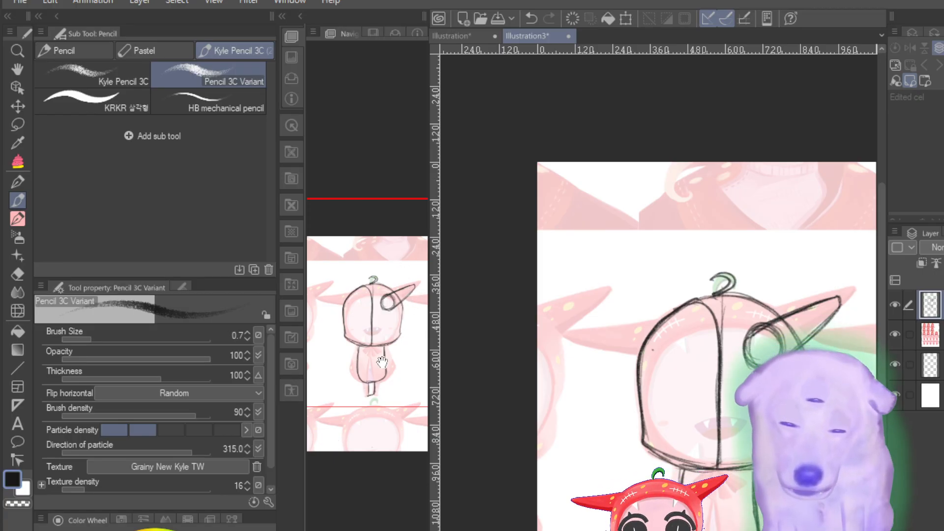
Step: Sketch two small flared ribbon tails hanging from the point where the hood meets the torso's left side
{"action": "mouse_move", "coordinate": [382, 362]}
{"action": "left_mouse_down"}
{"action": "mouse_move", "coordinate": [419, 366]}
{"action": "mouse_move", "coordinate": [412, 360]}
{"action": "mouse_move", "coordinate": [409, 372]}
{"action": "mouse_move", "coordinate": [413, 420]}
{"action": "left_mouse_up"}
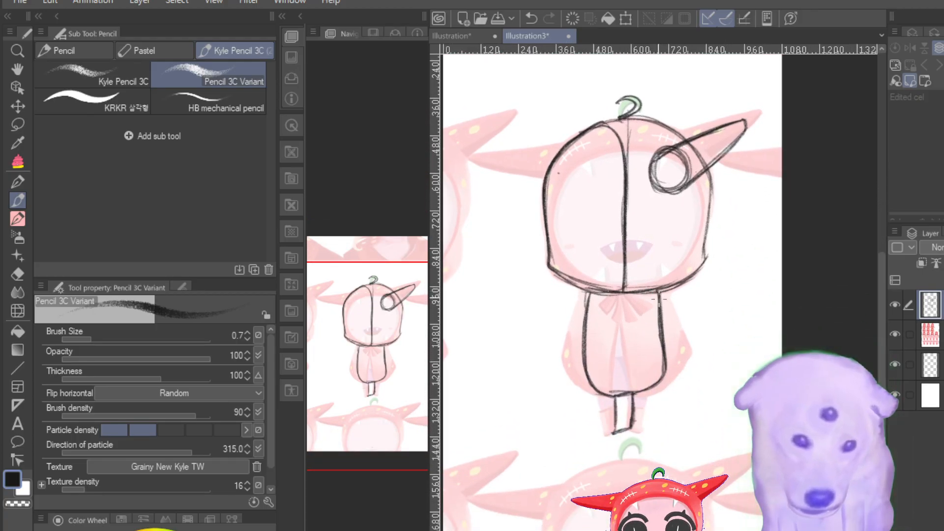
{"action": "mouse_move", "coordinate": [588, 290]}
{"action": "left_mouse_down"}
{"action": "mouse_move", "coordinate": [569, 305]}
{"action": "mouse_move", "coordinate": [569, 317]}
{"action": "mouse_move", "coordinate": [585, 300]}
{"action": "mouse_move", "coordinate": [571, 326]}
{"action": "left_mouse_up"}
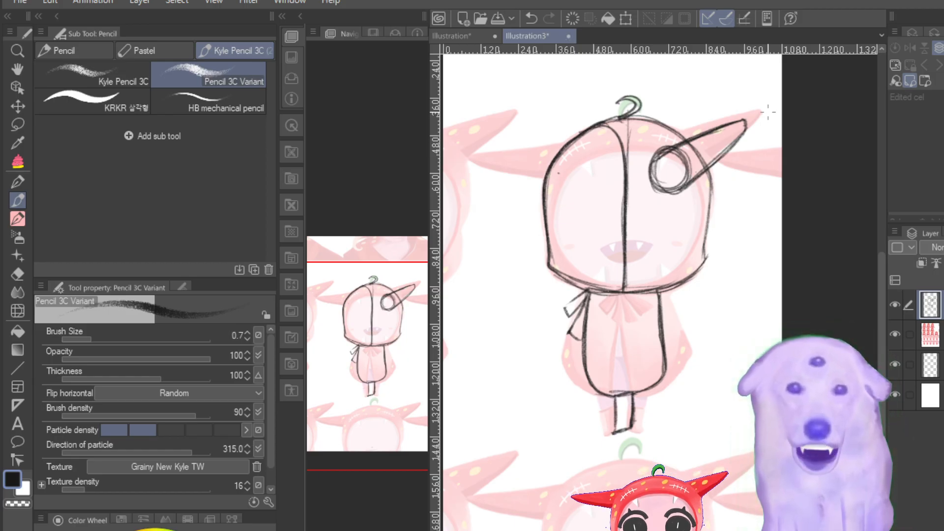
{"action": "left_click_drag", "start_coordinate": [387, 334], "coordinate": [375, 321]}
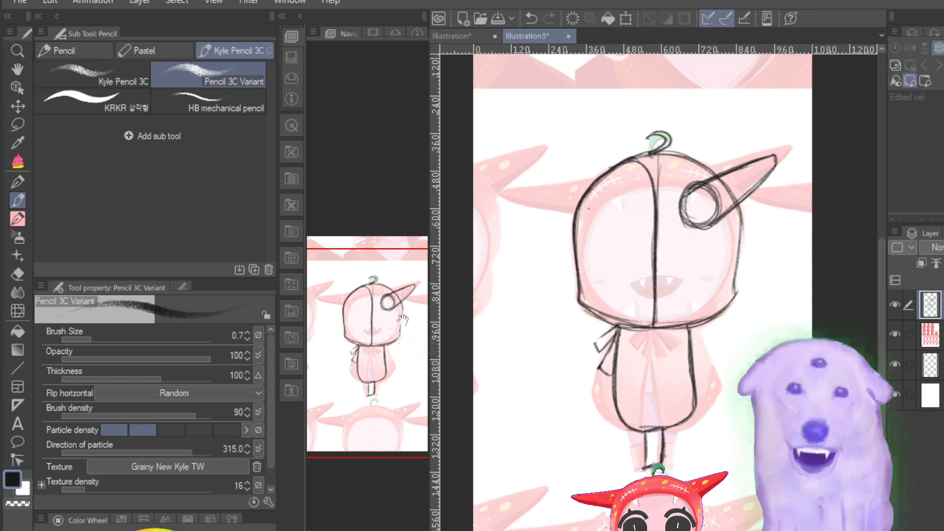
{"action": "left_click_drag", "start_coordinate": [398, 344], "coordinate": [390, 358]}
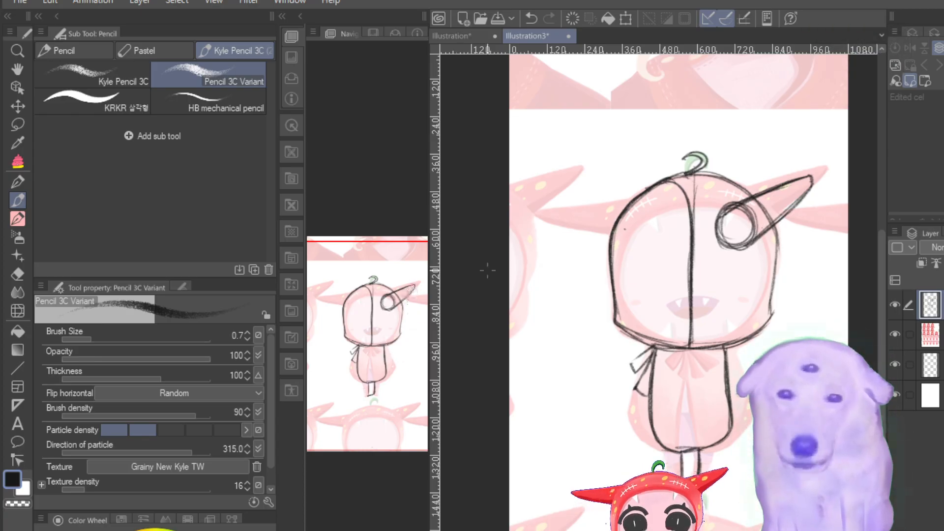
{"action": "left_click_drag", "start_coordinate": [386, 301], "coordinate": [375, 296]}
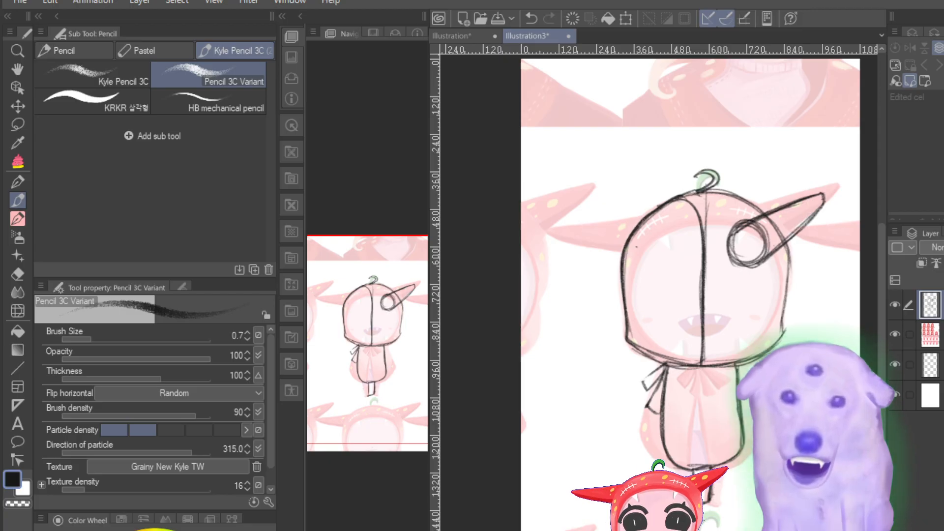
Step: Darken the hood's top outline from the upper left, past the stem base and down towards the horn
{"action": "scroll", "coordinate": [659, 344], "scroll_direction": "up", "scroll_amount": 10}
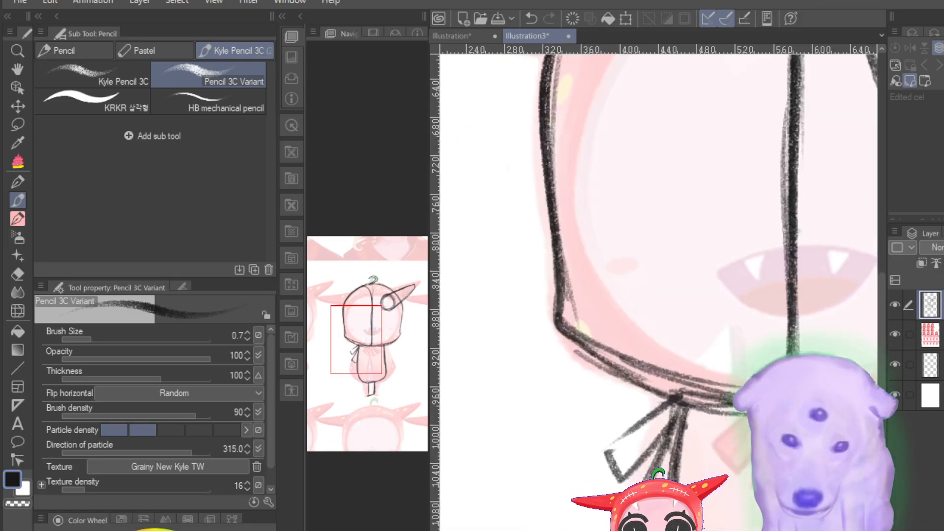
{"action": "scroll", "coordinate": [659, 344], "scroll_direction": "down", "scroll_amount": 4}
{"action": "scroll", "coordinate": [653, 236], "scroll_direction": "down", "scroll_amount": 3}
{"action": "scroll", "coordinate": [654, 236], "scroll_direction": "up", "scroll_amount": 5}
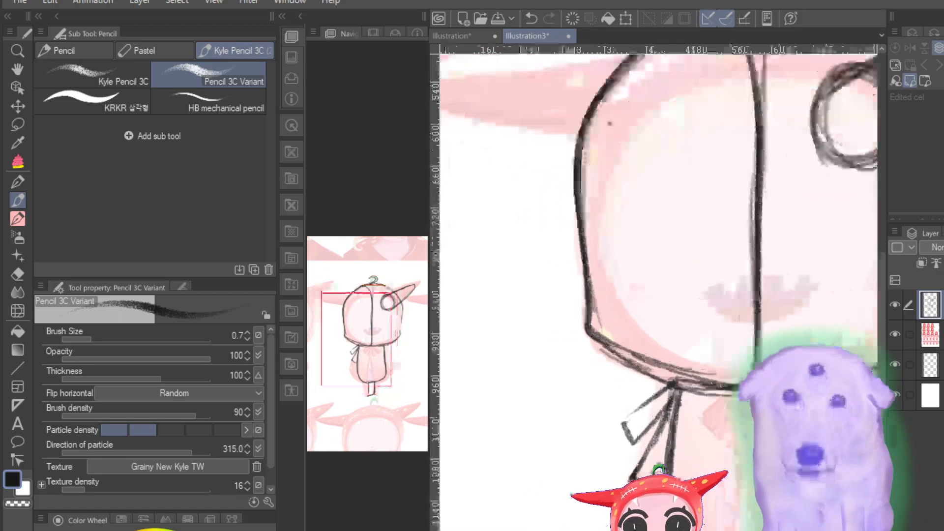
{"action": "left_click_drag", "start_coordinate": [354, 335], "coordinate": [362, 306]}
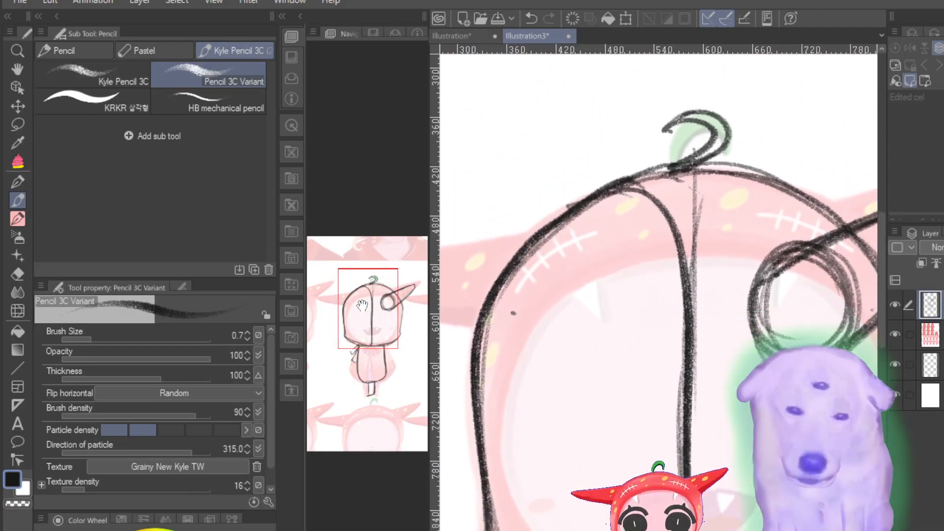
{"action": "left_click_drag", "start_coordinate": [743, 168], "coordinate": [630, 185]}
{"action": "mouse_move", "coordinate": [694, 166]}
{"action": "left_mouse_down"}
{"action": "mouse_move", "coordinate": [754, 168]}
{"action": "mouse_move", "coordinate": [846, 227]}
{"action": "left_mouse_up"}
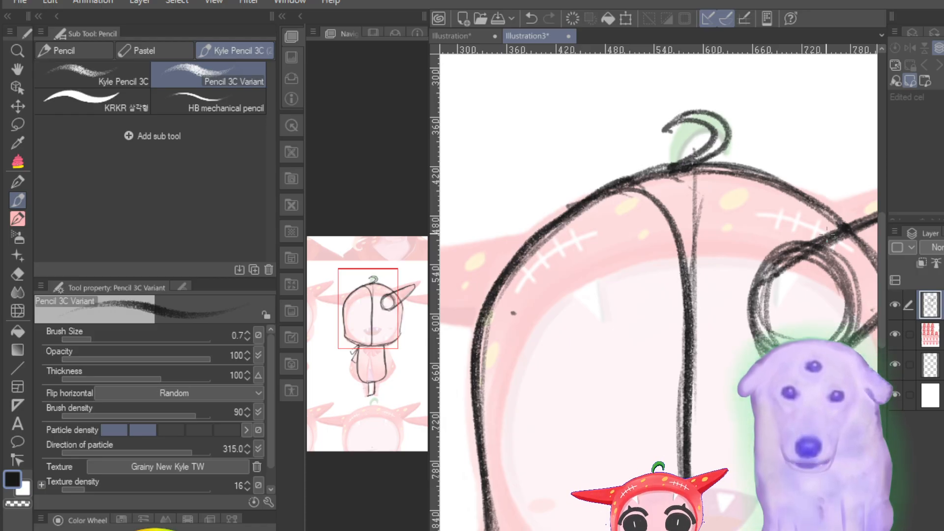
{"action": "key", "text": "ctrl+minus"}
{"action": "key", "text": "ctrl+minus"}
{"action": "key", "text": "ctrl+minus"}
{"action": "key", "text": "ctrl+minus"}
{"action": "key", "text": "ctrl+minus"}
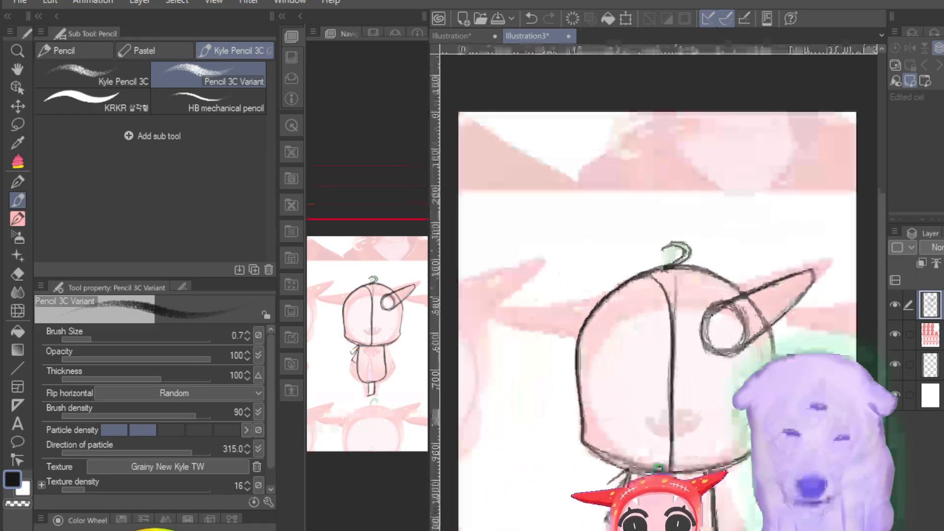
{"action": "key", "text": "ctrl+plus"}
{"action": "key", "text": "ctrl+plus"}
{"action": "key", "text": "ctrl+plus"}
{"action": "key", "text": "ctrl+plus"}
{"action": "key", "text": "ctrl+plus"}
{"action": "key", "text": "ctrl+minus"}
{"action": "key", "text": "ctrl+minus"}
{"action": "key", "text": "ctrl+plus"}
{"action": "key", "text": "ctrl+plus"}
{"action": "key", "text": "ctrl+minus"}
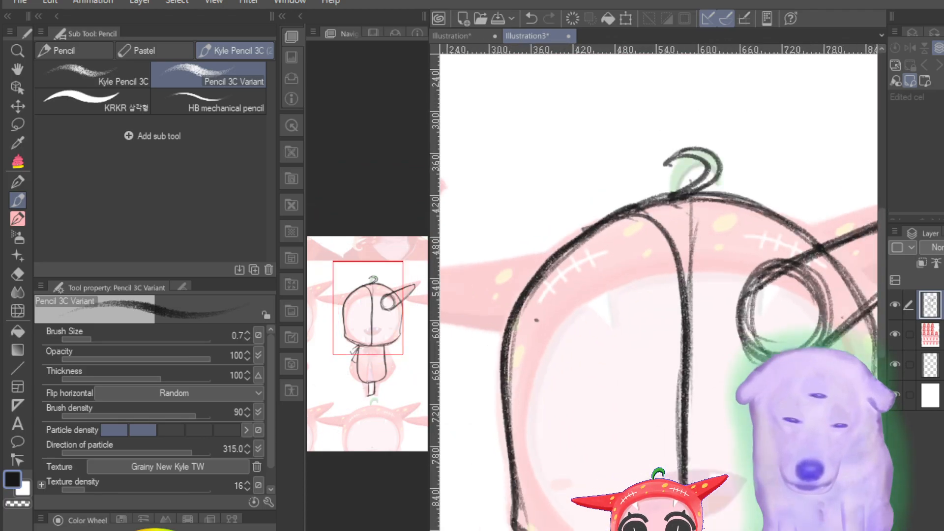
Step: Reinforce the two ribbon tails and thicken the torso's left side line with repeated pencil strokes
{"action": "key", "text": "ctrl+plus"}
{"action": "left_click_drag", "start_coordinate": [365, 272], "coordinate": [372, 375]}
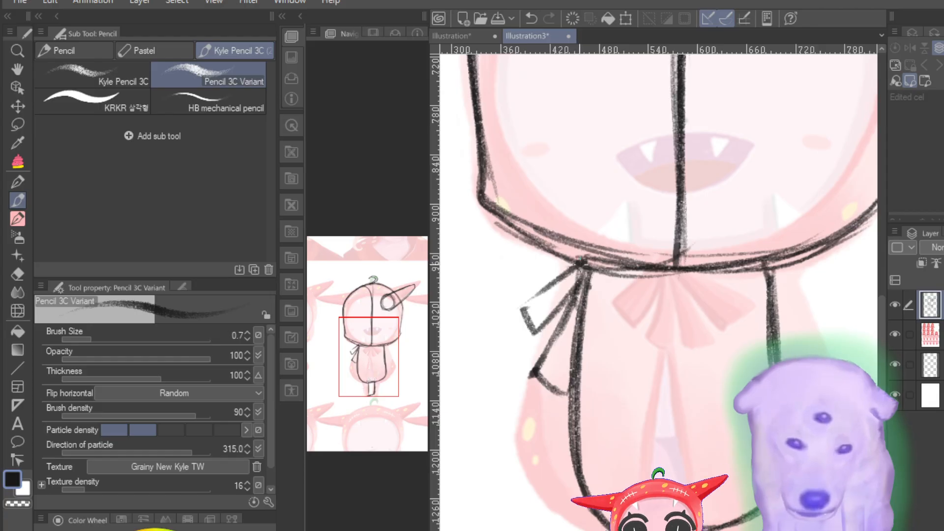
{"action": "mouse_move", "coordinate": [580, 266]}
{"action": "left_mouse_down"}
{"action": "mouse_move", "coordinate": [521, 307]}
{"action": "mouse_move", "coordinate": [523, 319]}
{"action": "mouse_move", "coordinate": [583, 264]}
{"action": "mouse_move", "coordinate": [538, 320]}
{"action": "mouse_move", "coordinate": [575, 277]}
{"action": "mouse_move", "coordinate": [553, 339]}
{"action": "mouse_move", "coordinate": [556, 388]}
{"action": "mouse_move", "coordinate": [569, 393]}
{"action": "left_mouse_up"}
{"action": "left_click_drag", "start_coordinate": [583, 289], "coordinate": [576, 448]}
{"action": "left_click_drag", "start_coordinate": [592, 259], "coordinate": [572, 374]}
{"action": "left_click_drag", "start_coordinate": [582, 292], "coordinate": [578, 426]}
{"action": "left_click_drag", "start_coordinate": [778, 284], "coordinate": [767, 305]}
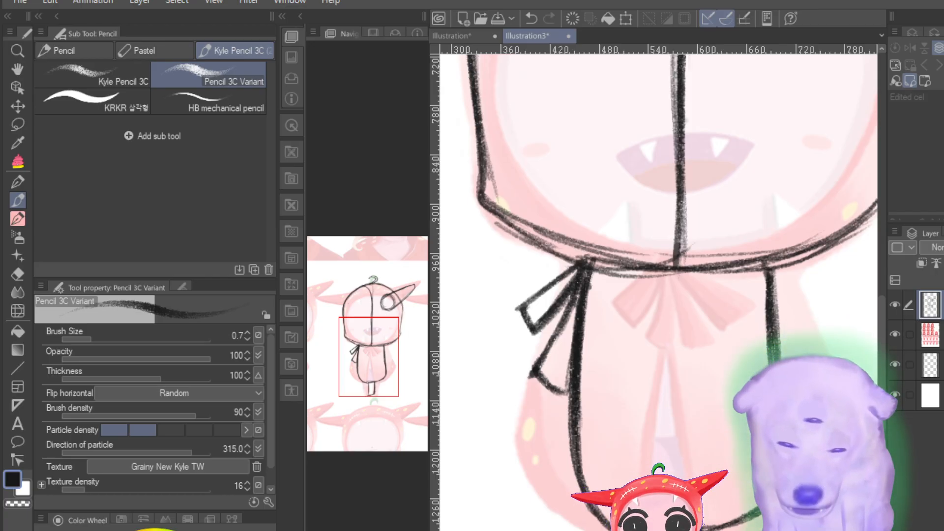
Step: Draw an arched upper eyelid line on the left half of the face and thicken it along its length
{"action": "scroll", "coordinate": [661, 340], "scroll_direction": "up", "scroll_amount": 3}
{"action": "scroll", "coordinate": [662, 340], "scroll_direction": "down", "scroll_amount": 6}
{"action": "scroll", "coordinate": [661, 340], "scroll_direction": "up", "scroll_amount": 4}
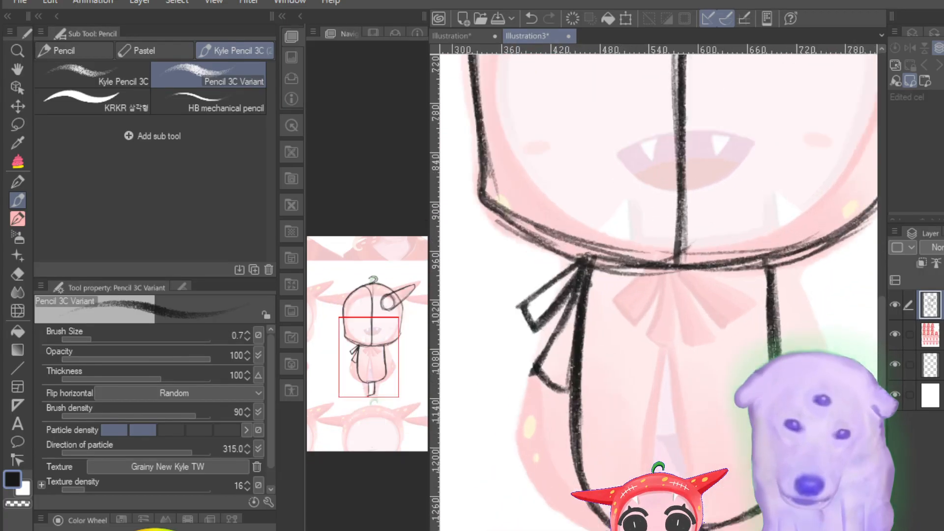
{"action": "left_click_drag", "start_coordinate": [371, 373], "coordinate": [358, 327]}
{"action": "mouse_move", "coordinate": [589, 314]}
{"action": "left_mouse_down"}
{"action": "mouse_move", "coordinate": [698, 303]}
{"action": "mouse_move", "coordinate": [707, 318]}
{"action": "left_mouse_up"}
{"action": "mouse_move", "coordinate": [589, 311]}
{"action": "left_mouse_down"}
{"action": "mouse_move", "coordinate": [676, 294]}
{"action": "mouse_move", "coordinate": [720, 323]}
{"action": "left_mouse_up"}
{"action": "mouse_move", "coordinate": [676, 298]}
{"action": "left_mouse_down"}
{"action": "mouse_move", "coordinate": [715, 333]}
{"action": "mouse_move", "coordinate": [722, 323]}
{"action": "mouse_move", "coordinate": [729, 342]}
{"action": "mouse_move", "coordinate": [719, 354]}
{"action": "mouse_move", "coordinate": [666, 302]}
{"action": "left_mouse_up"}
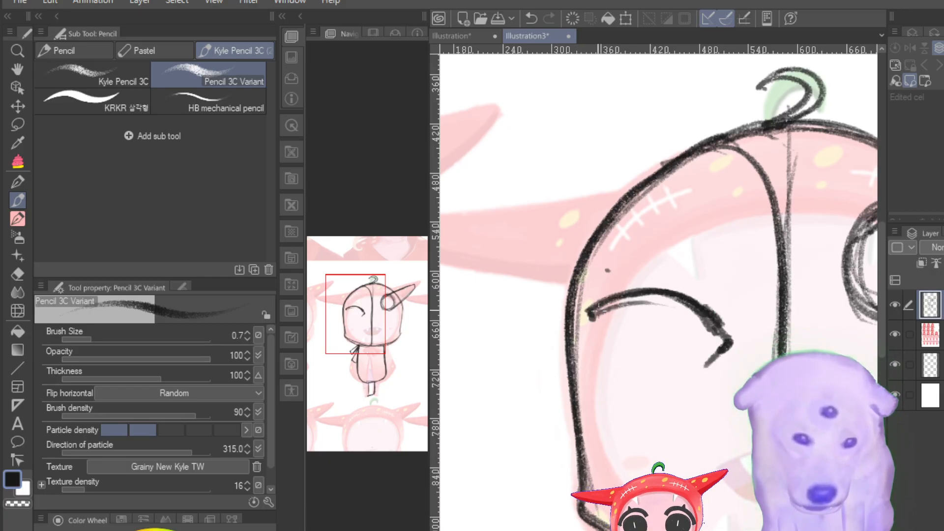
{"action": "left_click_drag", "start_coordinate": [591, 310], "coordinate": [689, 298]}
{"action": "mouse_move", "coordinate": [602, 313]}
{"action": "left_mouse_down"}
{"action": "mouse_move", "coordinate": [654, 303]}
{"action": "mouse_move", "coordinate": [712, 324]}
{"action": "left_mouse_up"}
{"action": "mouse_move", "coordinate": [655, 298]}
{"action": "left_mouse_down"}
{"action": "mouse_move", "coordinate": [723, 330]}
{"action": "mouse_move", "coordinate": [715, 333]}
{"action": "left_mouse_up"}
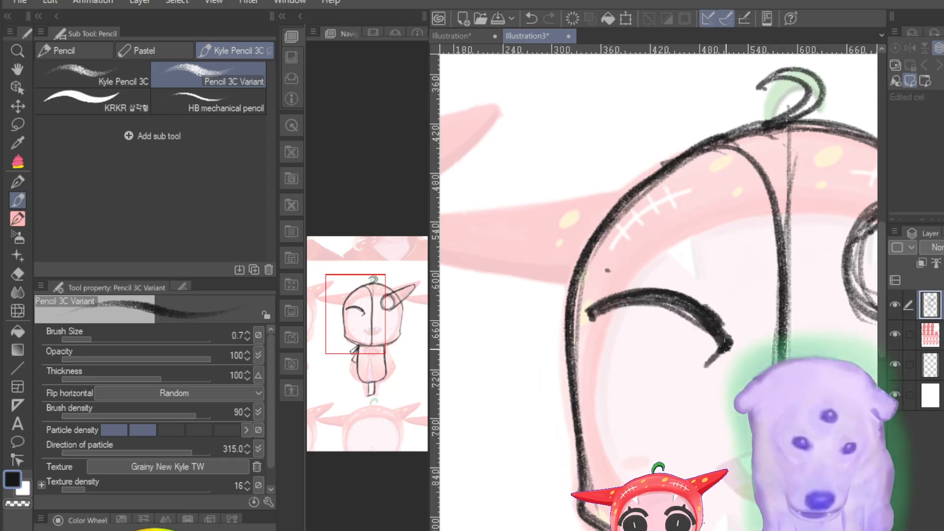
Step: Extend the eyelid's hooked inner end and add a thick vertical stroke below its outer end for the eye's side
{"action": "left_click_drag", "start_coordinate": [700, 378], "coordinate": [713, 351]}
{"action": "mouse_move", "coordinate": [592, 327]}
{"action": "left_mouse_down"}
{"action": "mouse_move", "coordinate": [604, 422]}
{"action": "mouse_move", "coordinate": [599, 333]}
{"action": "left_mouse_up"}
{"action": "left_click_drag", "start_coordinate": [595, 328], "coordinate": [615, 427]}
{"action": "left_click_drag", "start_coordinate": [602, 354], "coordinate": [605, 409]}
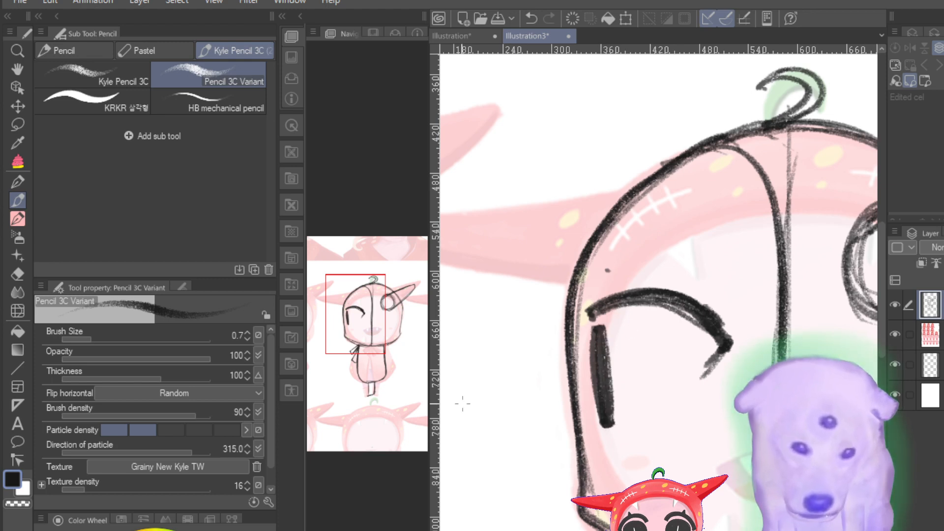
{"action": "scroll", "coordinate": [658, 361], "scroll_direction": "down", "scroll_amount": 5}
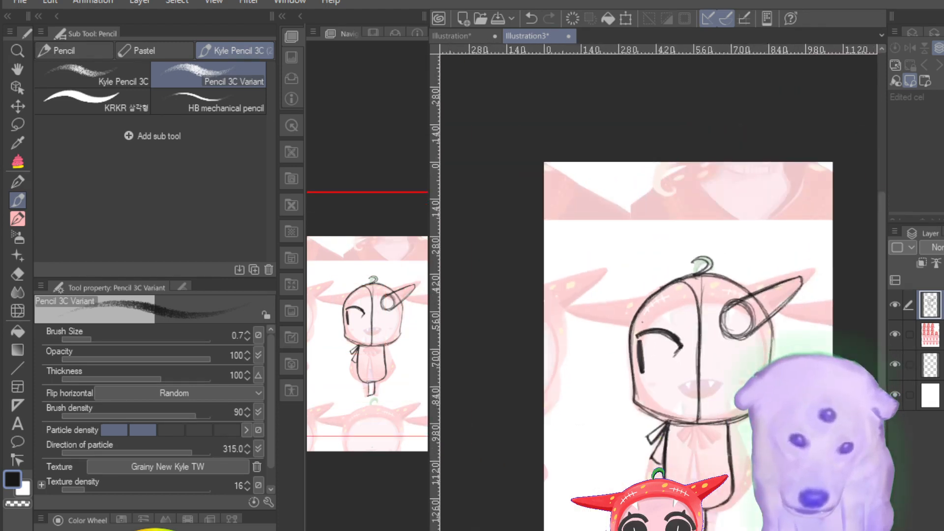
Step: Thicken and darken the left eye's upper eyelid line along its arch and around its hooked inner end
{"action": "key", "text": "ctrl+plus"}
{"action": "key", "text": "ctrl+plus"}
{"action": "key", "text": "ctrl+minus"}
{"action": "key", "text": "ctrl+minus"}
{"action": "key", "text": "ctrl+plus"}
{"action": "key", "text": "ctrl+plus"}
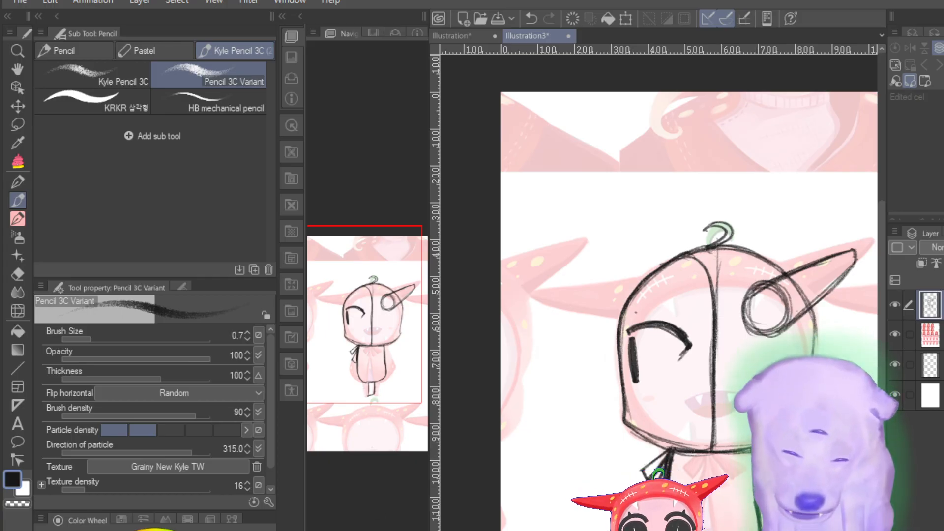
{"action": "key", "text": "ctrl+plus"}
{"action": "key", "text": "ctrl+plus"}
{"action": "key", "text": "ctrl+plus"}
{"action": "key", "text": "ctrl+plus"}
{"action": "key", "text": "ctrl+plus"}
{"action": "key", "text": "ctrl+plus"}
{"action": "key", "text": "ctrl+plus"}
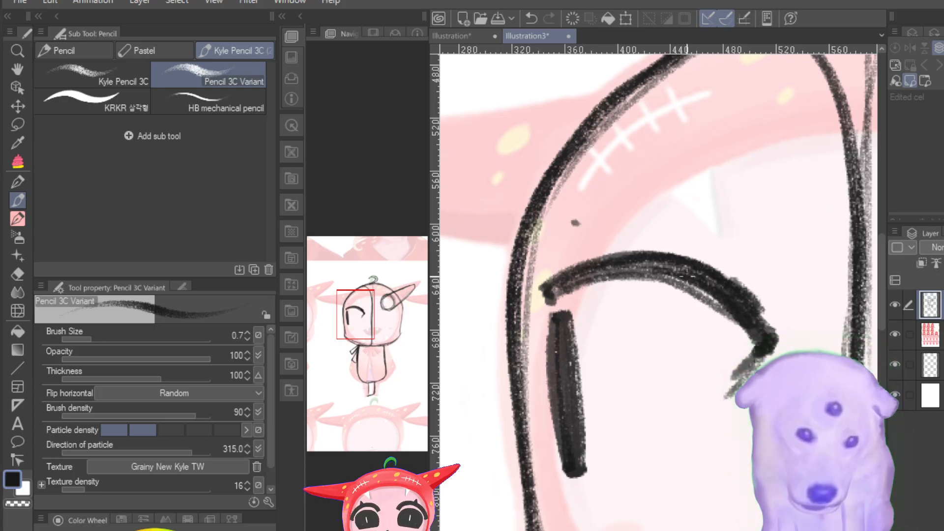
{"action": "left_click_drag", "start_coordinate": [687, 282], "coordinate": [748, 313]}
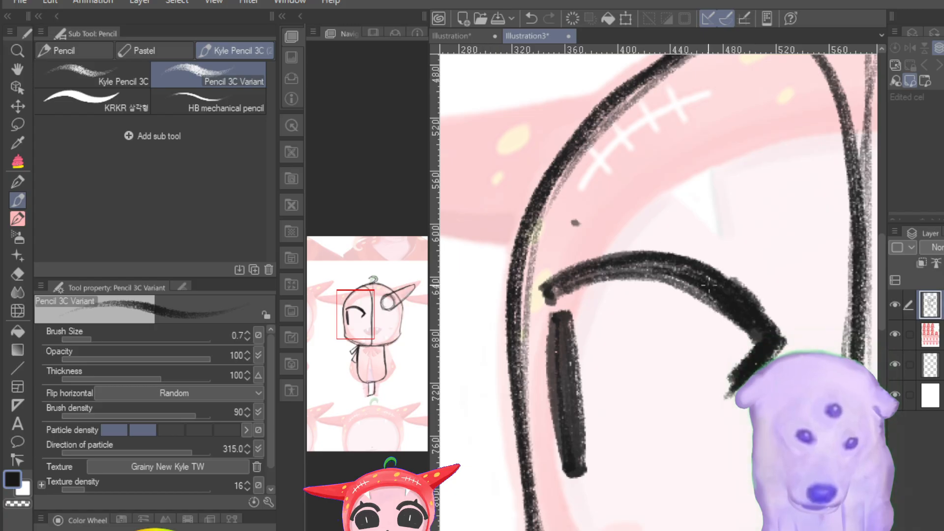
{"action": "mouse_move", "coordinate": [708, 284]}
{"action": "left_mouse_down"}
{"action": "mouse_move", "coordinate": [611, 263]}
{"action": "mouse_move", "coordinate": [548, 289]}
{"action": "mouse_move", "coordinate": [659, 266]}
{"action": "mouse_move", "coordinate": [563, 275]}
{"action": "mouse_move", "coordinate": [703, 270]}
{"action": "left_mouse_up"}
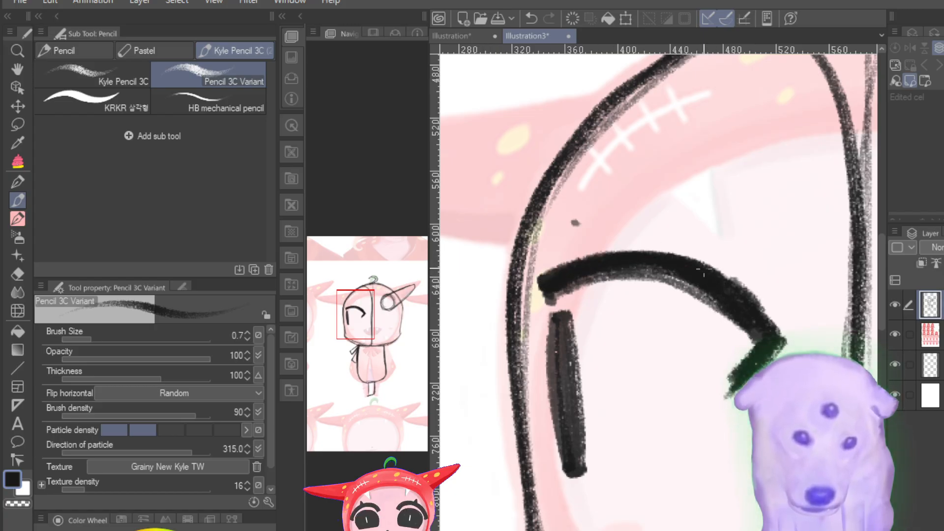
{"action": "left_click_drag", "start_coordinate": [738, 298], "coordinate": [738, 294]}
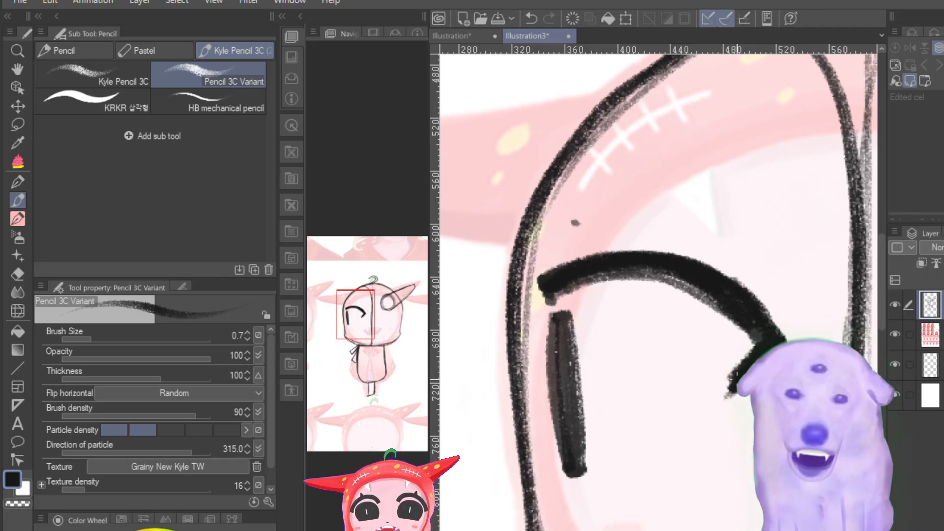
Step: Erase the circle and hood lines inside the horn's base and trim its lower edge with the Hard eraser at size 24.3
{"action": "scroll", "coordinate": [660, 339], "scroll_direction": "down", "scroll_amount": 5}
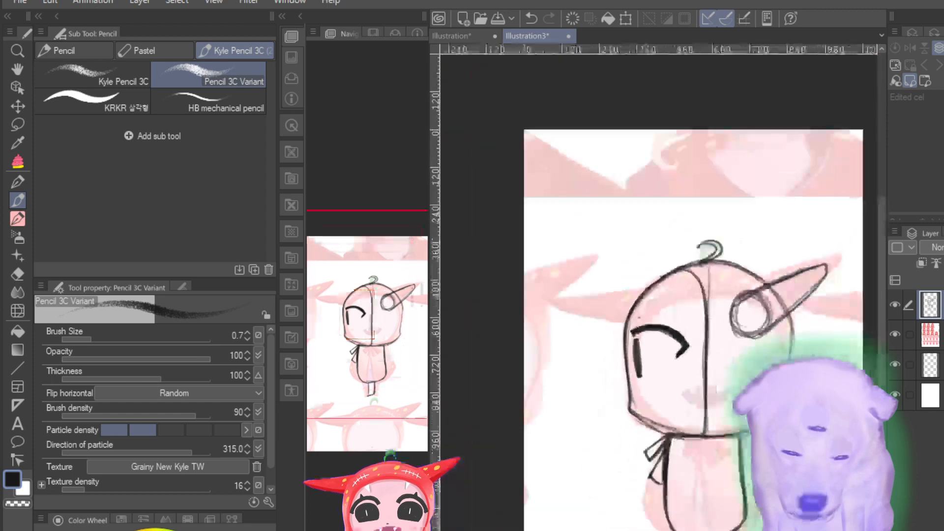
{"action": "scroll", "coordinate": [659, 339], "scroll_direction": "up", "scroll_amount": 4}
{"action": "left_click_drag", "start_coordinate": [366, 315], "coordinate": [402, 319]}
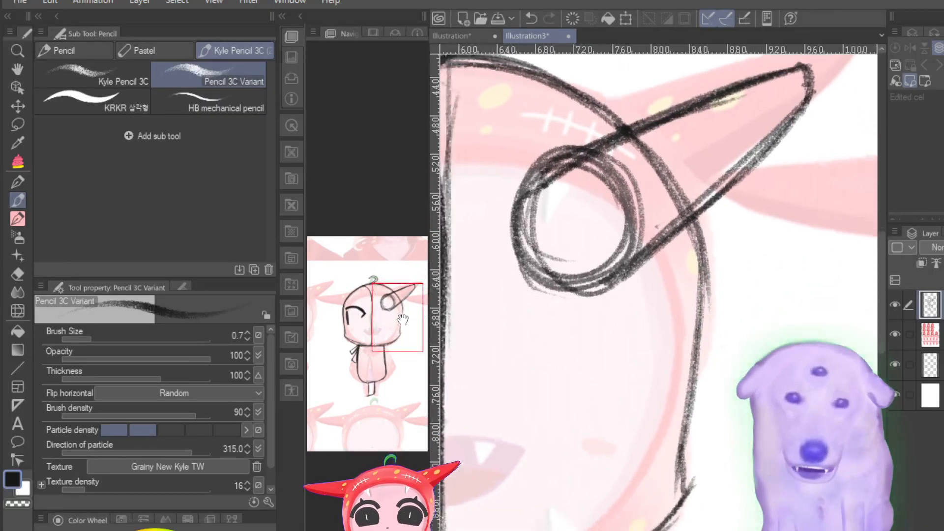
{"action": "left_click", "coordinate": [26, 269]}
{"action": "left_click_drag", "start_coordinate": [147, 338], "coordinate": [139, 329]}
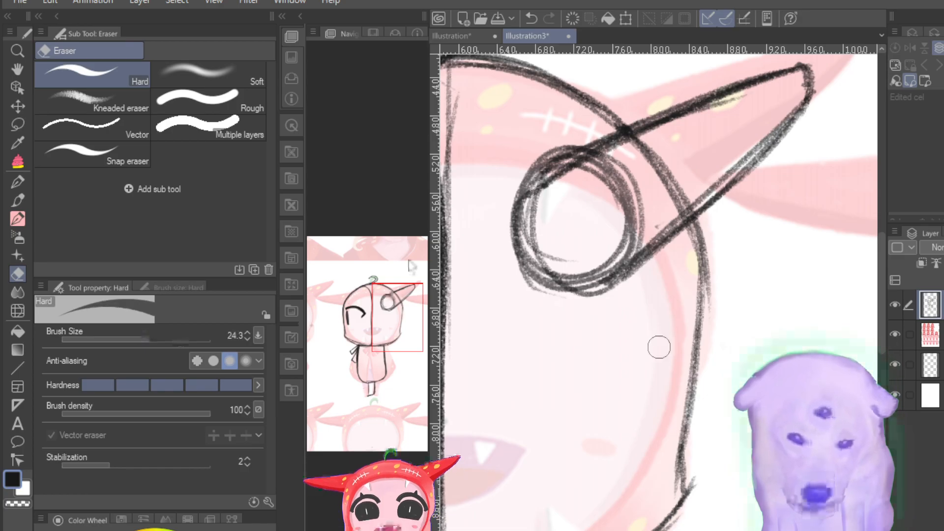
{"action": "mouse_move", "coordinate": [648, 163]}
{"action": "left_mouse_down"}
{"action": "mouse_move", "coordinate": [601, 188]}
{"action": "mouse_move", "coordinate": [561, 189]}
{"action": "mouse_move", "coordinate": [580, 178]}
{"action": "mouse_move", "coordinate": [616, 204]}
{"action": "mouse_move", "coordinate": [594, 225]}
{"action": "mouse_move", "coordinate": [599, 251]}
{"action": "mouse_move", "coordinate": [651, 219]}
{"action": "mouse_move", "coordinate": [594, 267]}
{"action": "mouse_move", "coordinate": [549, 274]}
{"action": "mouse_move", "coordinate": [534, 245]}
{"action": "mouse_move", "coordinate": [546, 203]}
{"action": "mouse_move", "coordinate": [592, 248]}
{"action": "left_mouse_up"}
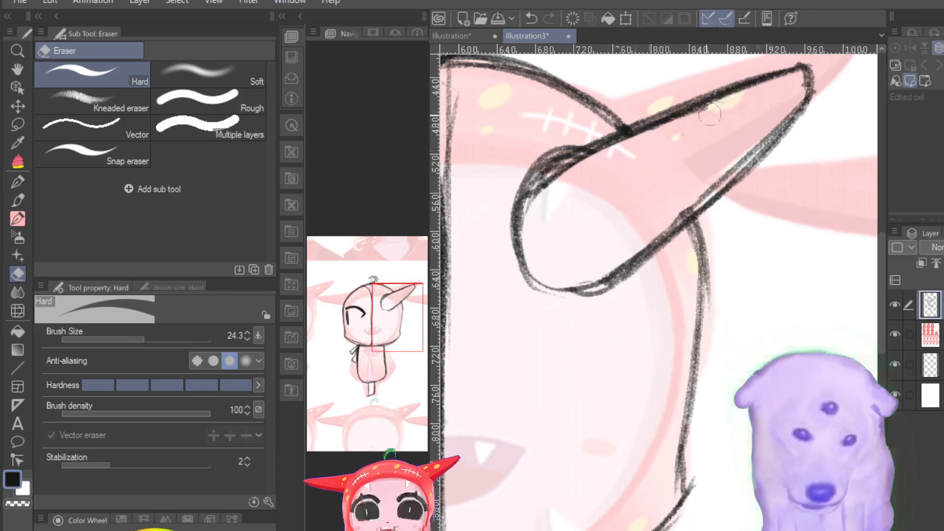
{"action": "mouse_move", "coordinate": [740, 141]}
{"action": "left_mouse_down"}
{"action": "mouse_move", "coordinate": [711, 172]}
{"action": "mouse_move", "coordinate": [715, 160]}
{"action": "mouse_move", "coordinate": [686, 206]}
{"action": "mouse_move", "coordinate": [752, 135]}
{"action": "mouse_move", "coordinate": [634, 255]}
{"action": "mouse_move", "coordinate": [722, 167]}
{"action": "mouse_move", "coordinate": [599, 273]}
{"action": "mouse_move", "coordinate": [718, 178]}
{"action": "mouse_move", "coordinate": [781, 116]}
{"action": "mouse_move", "coordinate": [794, 90]}
{"action": "left_mouse_up"}
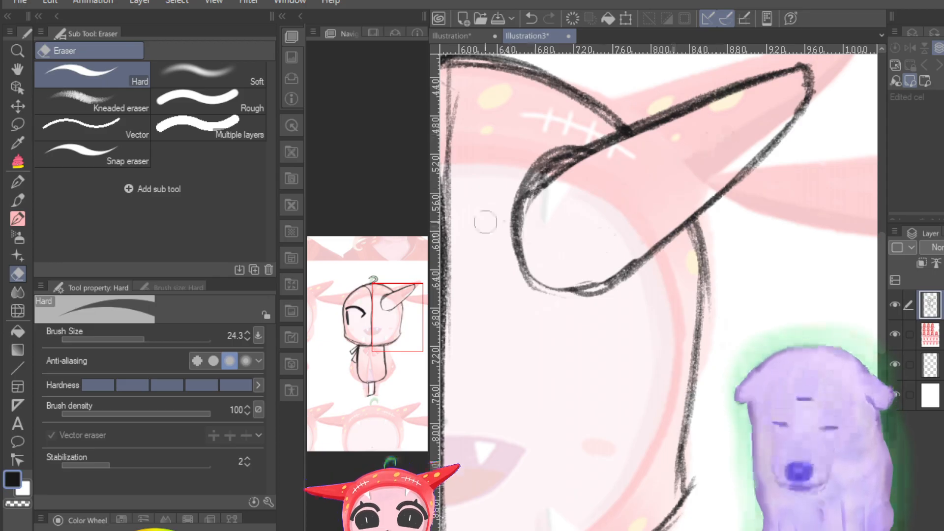
Step: Redraw the horn's lower edge, rounded base and upper edge with darker Pencil 3C Variant strokes
{"action": "left_click", "coordinate": [19, 201]}
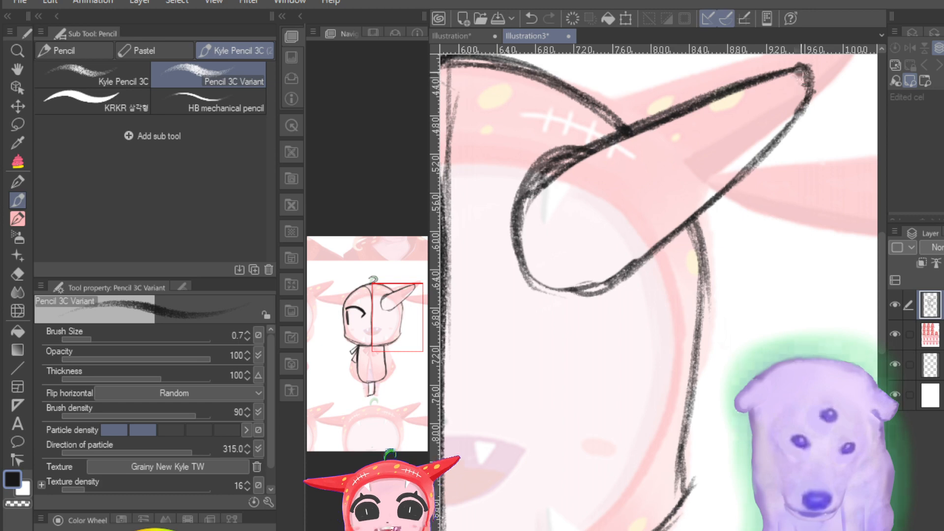
{"action": "mouse_move", "coordinate": [807, 74]}
{"action": "left_mouse_down"}
{"action": "mouse_move", "coordinate": [723, 189]}
{"action": "mouse_move", "coordinate": [741, 167]}
{"action": "mouse_move", "coordinate": [653, 249]}
{"action": "mouse_move", "coordinate": [730, 181]}
{"action": "mouse_move", "coordinate": [614, 266]}
{"action": "left_mouse_up"}
{"action": "left_click_drag", "start_coordinate": [657, 235], "coordinate": [585, 286]}
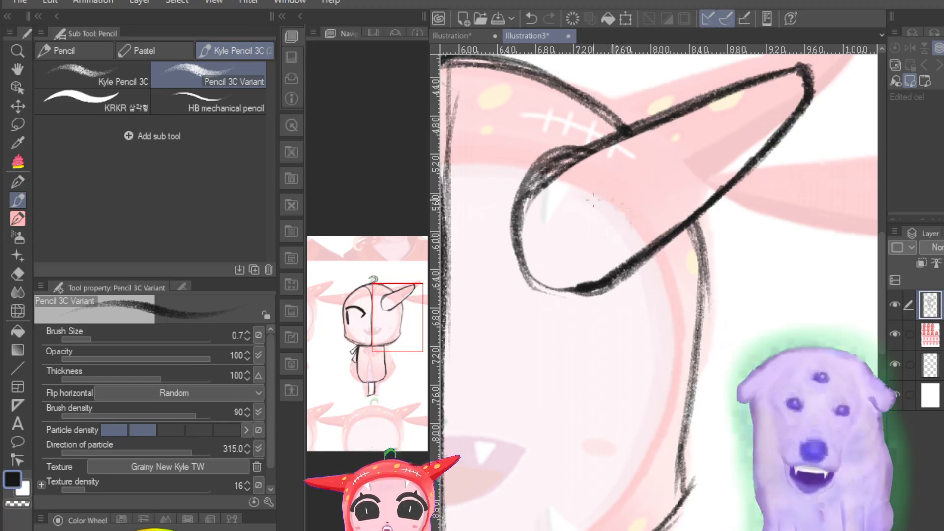
{"action": "mouse_move", "coordinate": [565, 287]}
{"action": "left_mouse_down"}
{"action": "mouse_move", "coordinate": [545, 289]}
{"action": "mouse_move", "coordinate": [587, 290]}
{"action": "left_mouse_up"}
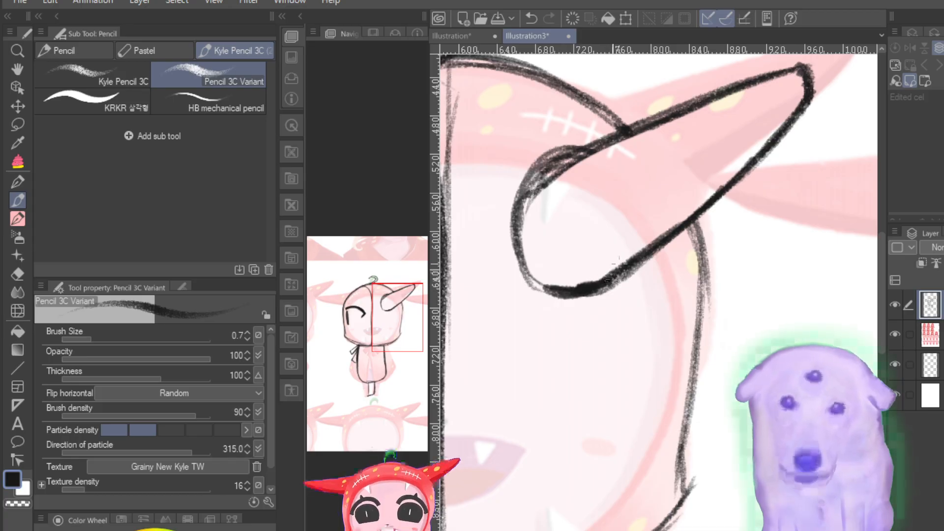
{"action": "mouse_move", "coordinate": [788, 77]}
{"action": "left_mouse_down"}
{"action": "mouse_move", "coordinate": [581, 155]}
{"action": "mouse_move", "coordinate": [538, 186]}
{"action": "left_mouse_up"}
{"action": "left_click_drag", "start_coordinate": [779, 79], "coordinate": [594, 151]}
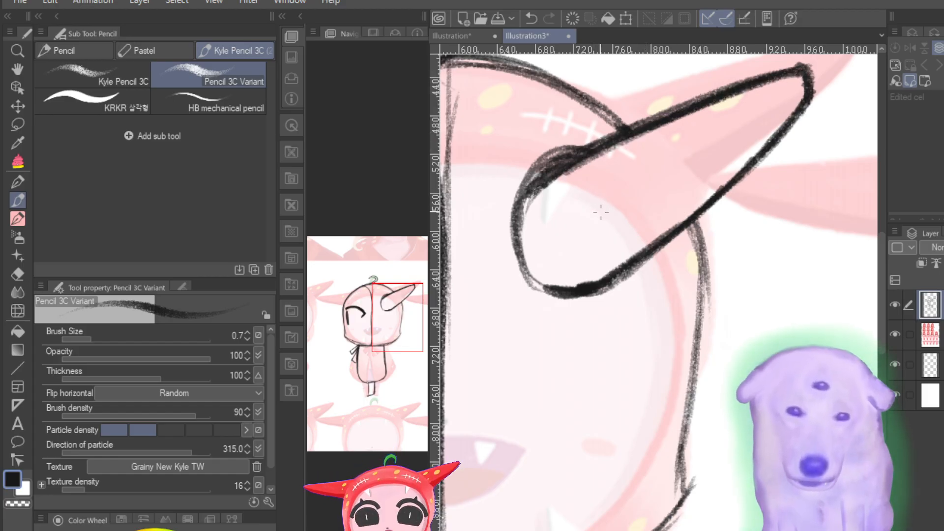
{"action": "scroll", "coordinate": [652, 364], "scroll_direction": "down", "scroll_amount": 10}
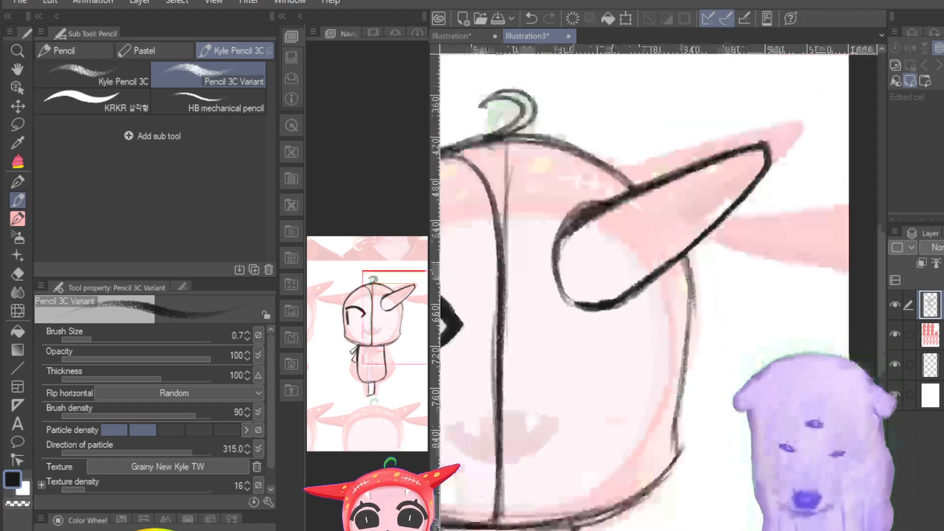
Step: Draw a curved line for the face opening's upper edge, from the centre line up to the hood's upper left
{"action": "scroll", "coordinate": [652, 364], "scroll_direction": "up", "scroll_amount": 7}
{"action": "left_click_drag", "start_coordinate": [376, 339], "coordinate": [348, 350]}
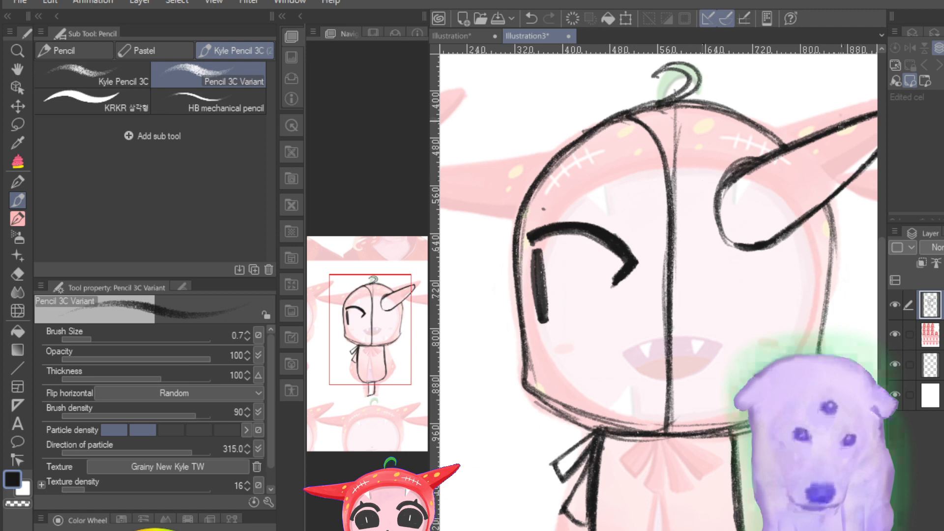
{"action": "mouse_move", "coordinate": [672, 251]}
{"action": "left_mouse_down"}
{"action": "mouse_move", "coordinate": [666, 211]}
{"action": "mouse_move", "coordinate": [590, 145]}
{"action": "mouse_move", "coordinate": [621, 155]}
{"action": "left_mouse_up"}
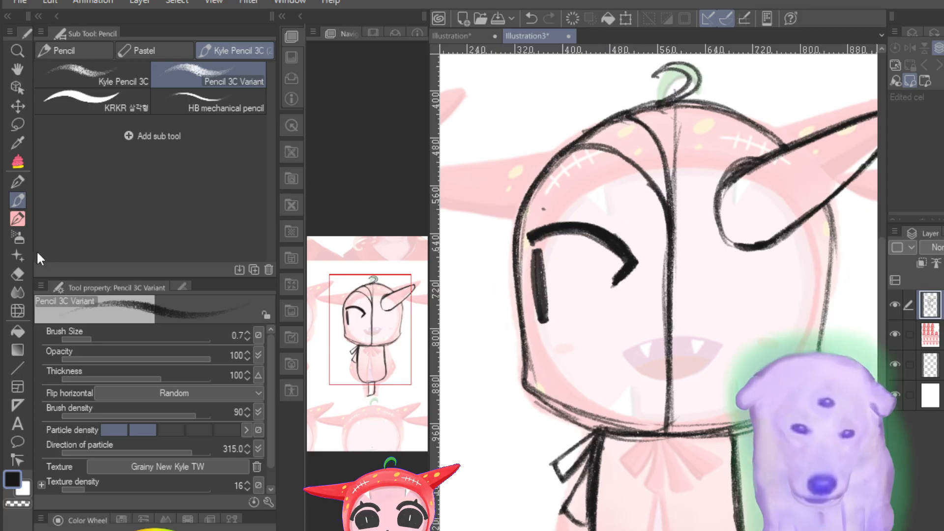
Step: Erase the faint vertical guide below the stem and clean both sides of the face's centre line with the Hard eraser
{"action": "left_click", "coordinate": [18, 272]}
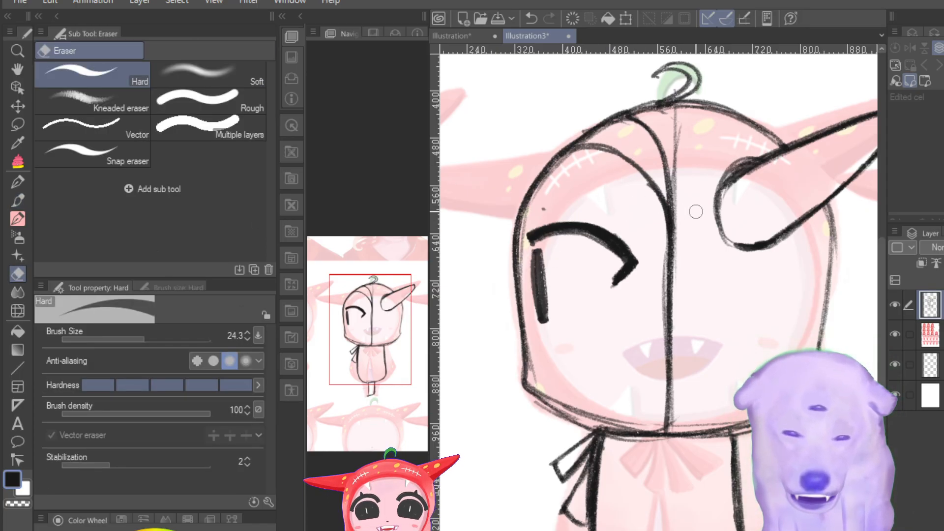
{"action": "left_click_drag", "start_coordinate": [678, 118], "coordinate": [683, 222]}
{"action": "left_click_drag", "start_coordinate": [681, 167], "coordinate": [679, 229]}
{"action": "left_click_drag", "start_coordinate": [680, 132], "coordinate": [675, 116]}
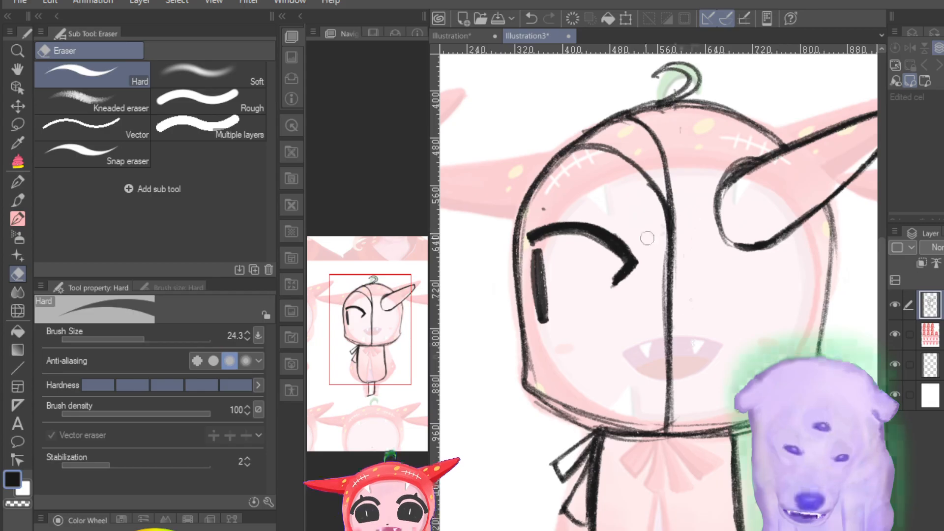
{"action": "left_click_drag", "start_coordinate": [656, 233], "coordinate": [656, 384]}
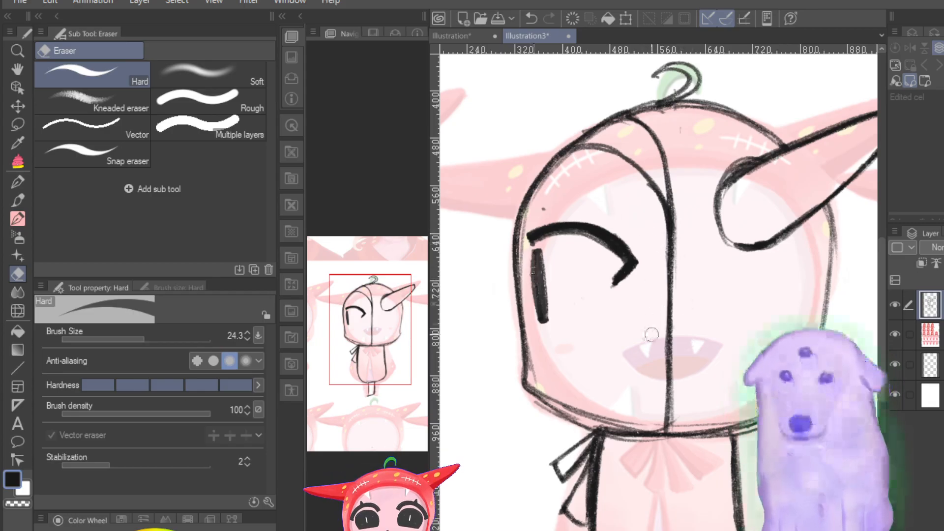
Step: Try a horizontal line across the lower left cheek with the pencil at size 0.5, and undo it
{"action": "left_click", "coordinate": [23, 205]}
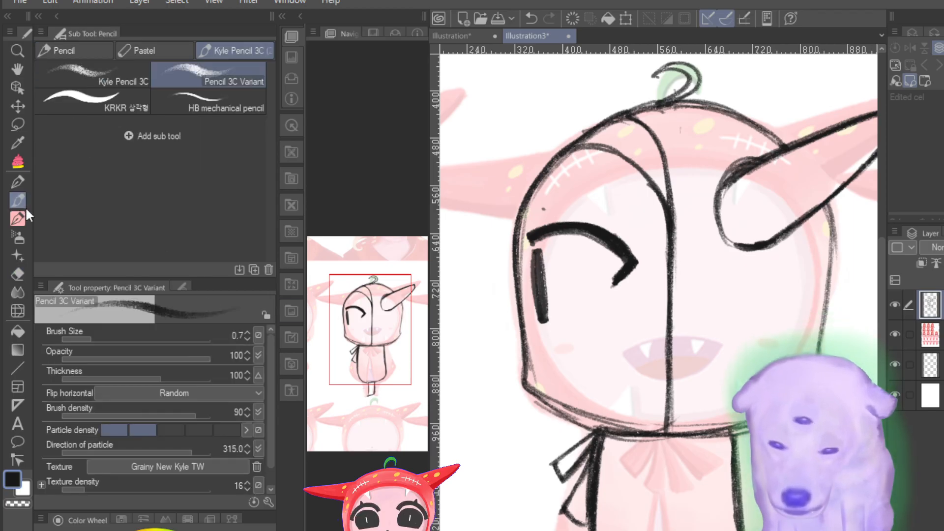
{"action": "mouse_move", "coordinate": [89, 338]}
{"action": "left_mouse_down"}
{"action": "mouse_move", "coordinate": [79, 334]}
{"action": "mouse_move", "coordinate": [93, 337]}
{"action": "mouse_move", "coordinate": [85, 339]}
{"action": "left_mouse_up"}
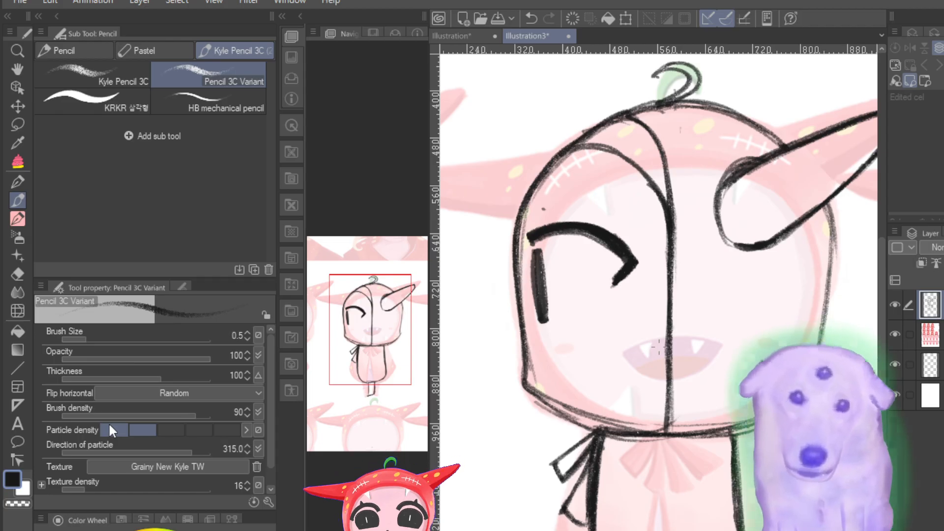
{"action": "left_click_drag", "start_coordinate": [385, 339], "coordinate": [364, 347]}
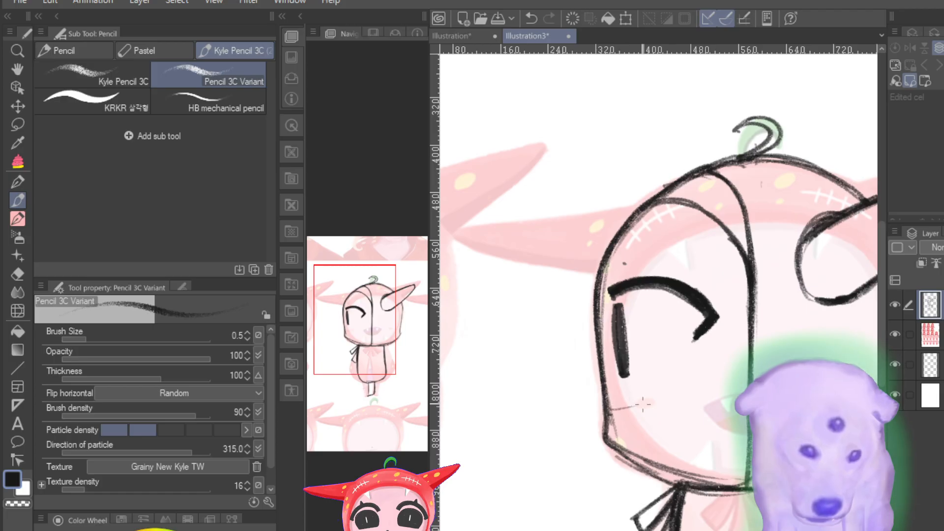
{"action": "left_click_drag", "start_coordinate": [666, 406], "coordinate": [619, 407]}
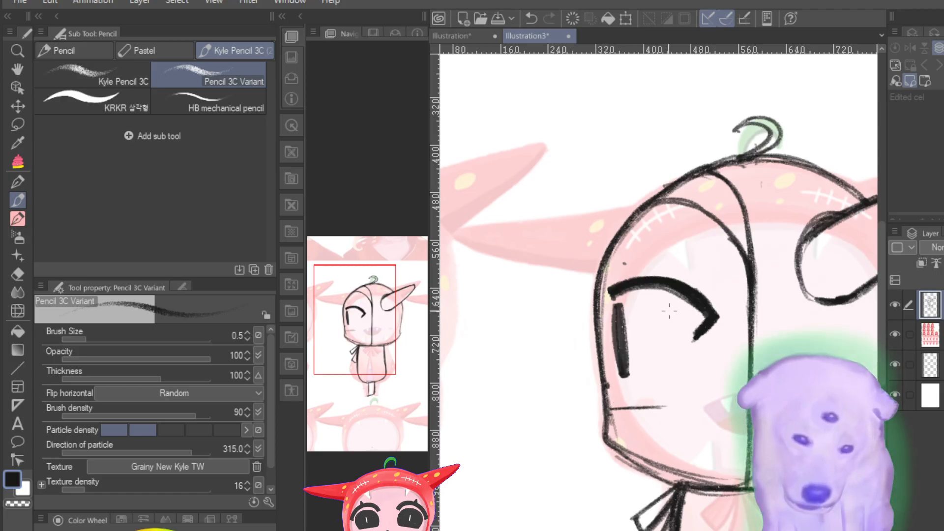
{"action": "key", "text": "ctrl+z"}
{"action": "key", "text": "ctrl+z"}
{"action": "key", "text": "ctrl+z"}
{"action": "key", "text": "ctrl+z"}
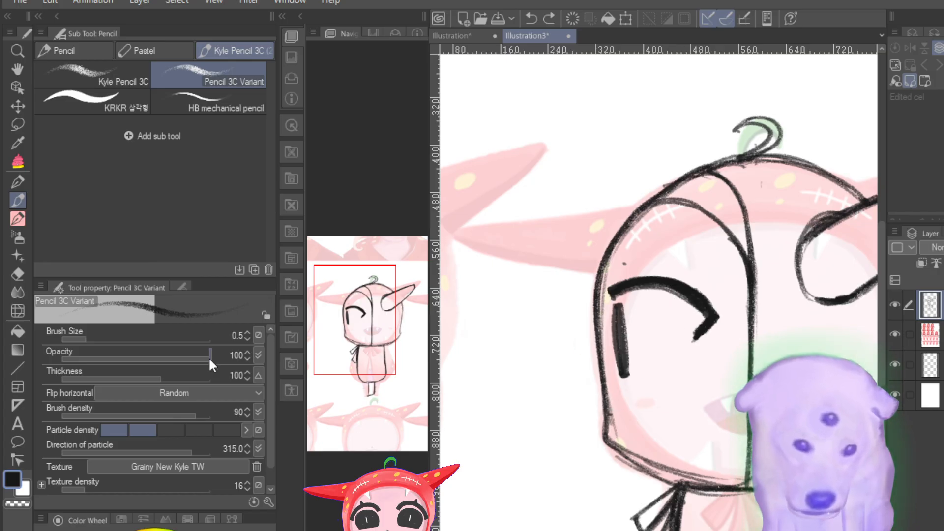
Step: Erase the whole left eye, both the arched eyelid and the thick vertical side stroke, with the Hard eraser
{"action": "left_click", "coordinate": [22, 274]}
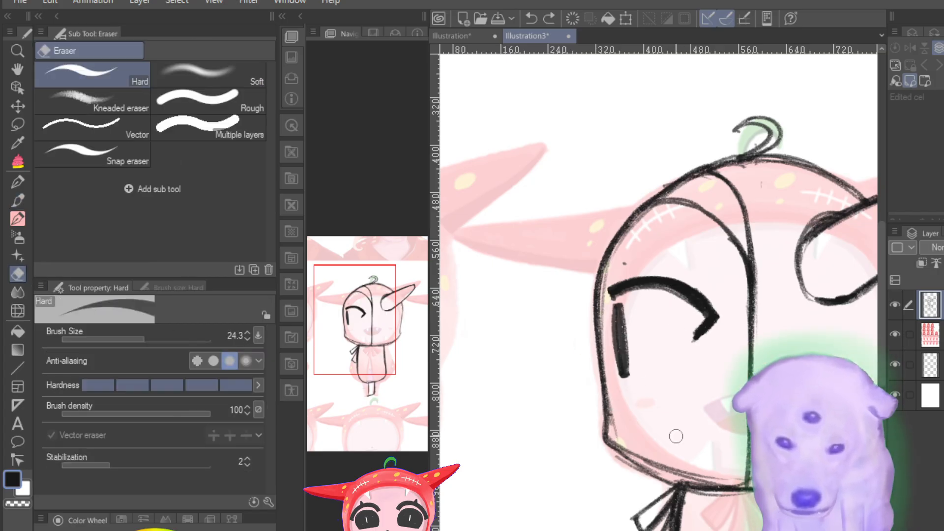
{"action": "mouse_move", "coordinate": [634, 295]}
{"action": "left_mouse_down"}
{"action": "mouse_move", "coordinate": [623, 323]}
{"action": "mouse_move", "coordinate": [619, 279]}
{"action": "mouse_move", "coordinate": [645, 265]}
{"action": "mouse_move", "coordinate": [656, 311]}
{"action": "mouse_move", "coordinate": [687, 264]}
{"action": "mouse_move", "coordinate": [702, 336]}
{"action": "mouse_move", "coordinate": [716, 311]}
{"action": "left_mouse_up"}
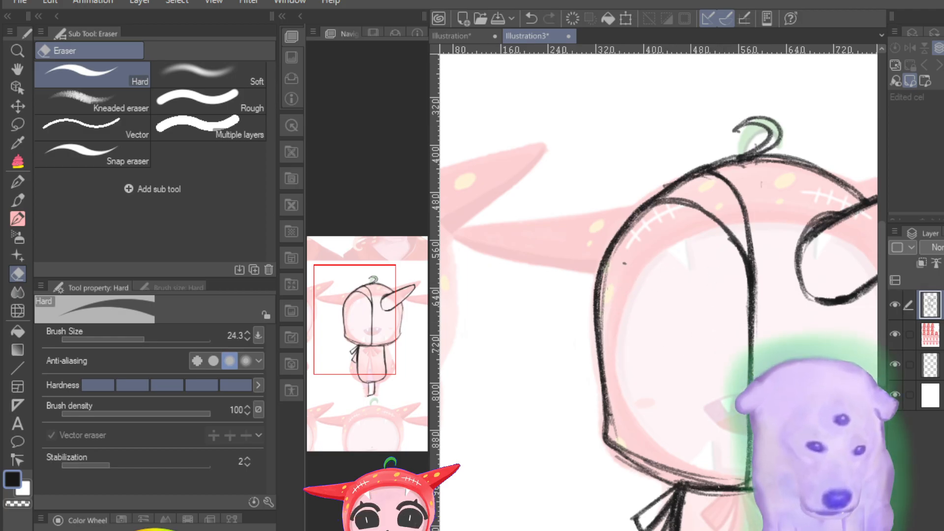
{"action": "scroll", "coordinate": [659, 293], "scroll_direction": "right", "scroll_amount": 3}
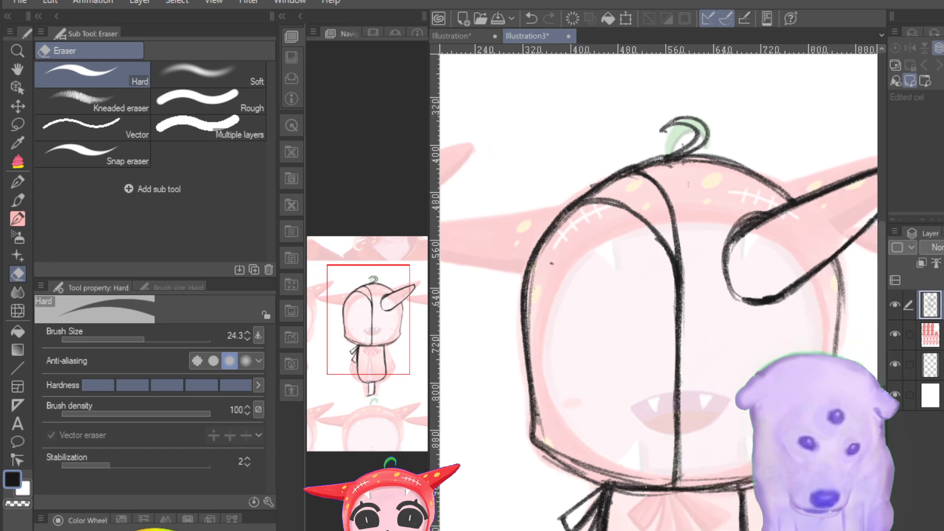
{"action": "scroll", "coordinate": [759, 528], "scroll_direction": "down", "scroll_amount": 4}
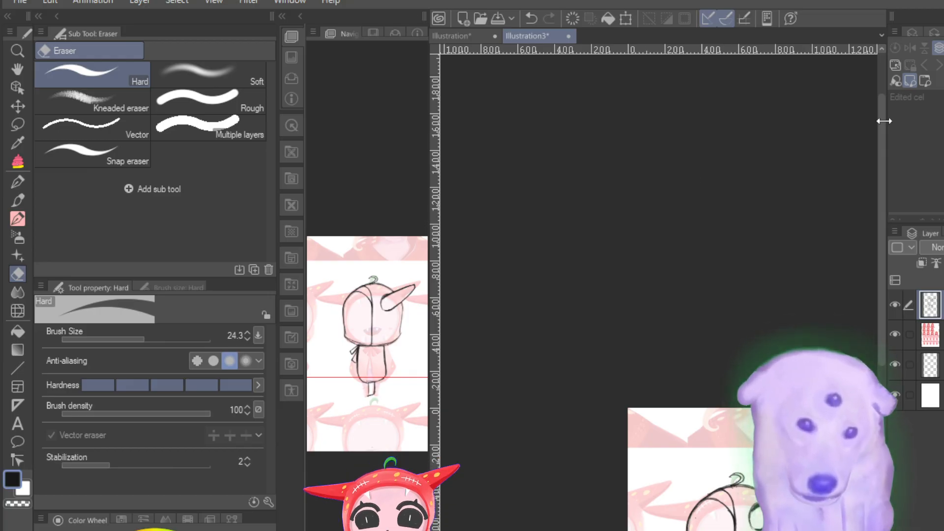
{"action": "mouse_move", "coordinate": [879, 109]}
{"action": "left_mouse_down"}
{"action": "mouse_move", "coordinate": [871, 214]}
{"action": "mouse_move", "coordinate": [868, 199]}
{"action": "left_mouse_up"}
{"action": "left_click_drag", "start_coordinate": [627, 530], "coordinate": [661, 530]}
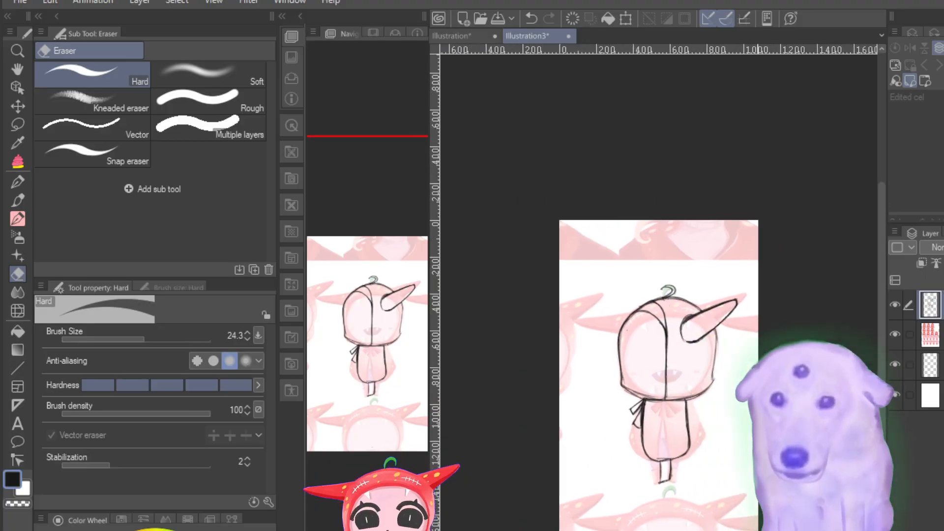
{"action": "scroll", "coordinate": [759, 443], "scroll_direction": "up", "scroll_amount": 3}
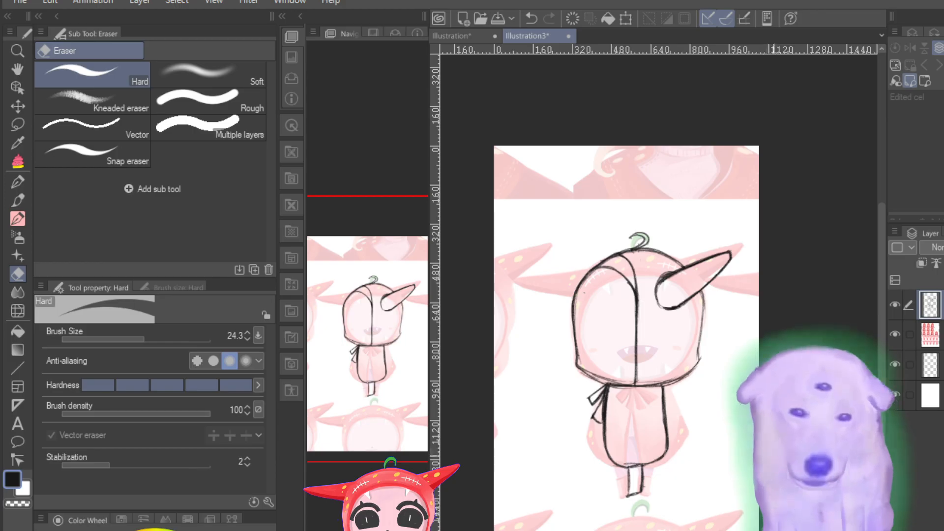
{"action": "scroll", "coordinate": [758, 455], "scroll_direction": "up", "scroll_amount": 1}
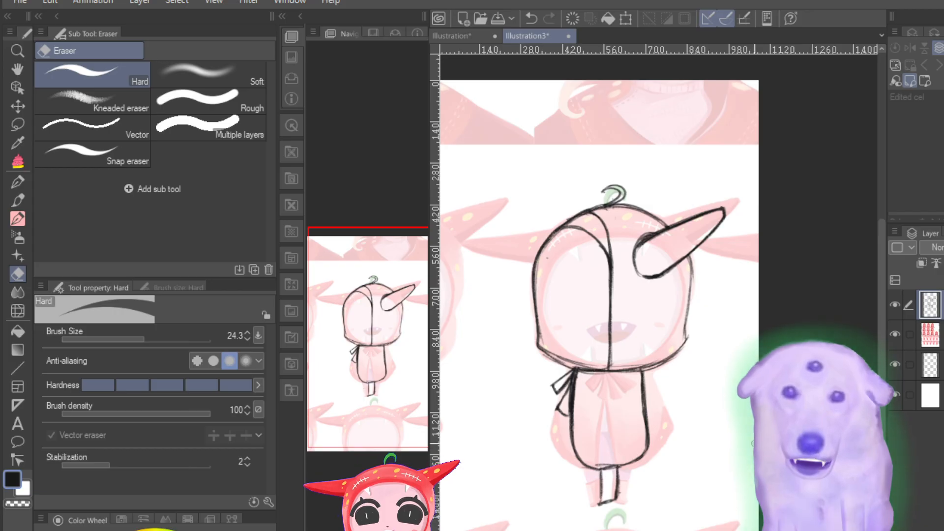
{"action": "left_click_drag", "start_coordinate": [606, 367], "coordinate": [614, 363]}
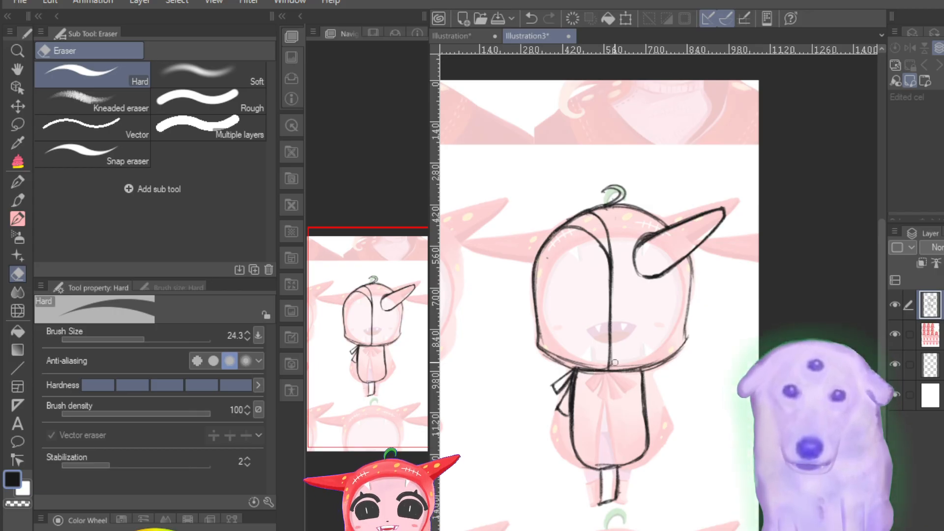
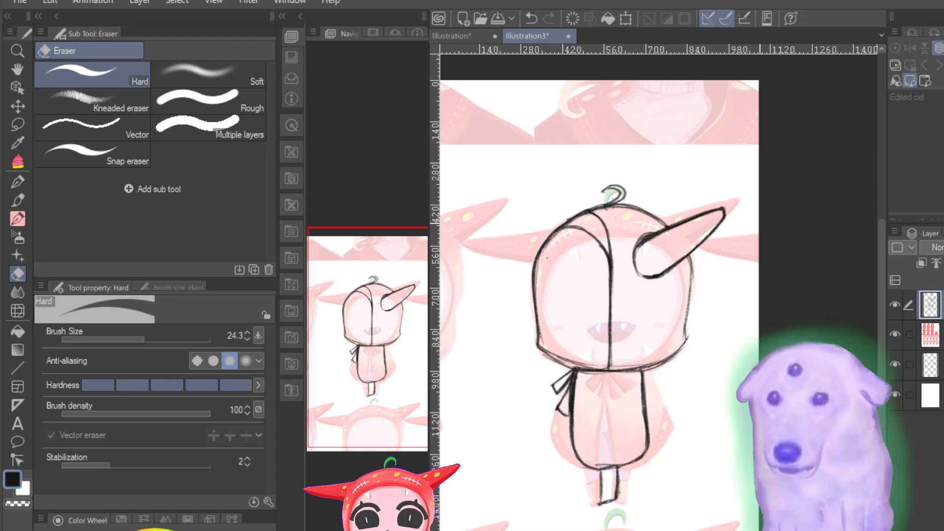
Step: Compare the pencil sketch with the reference chibi beneath by repeatedly hiding and showing the sketch layer
{"action": "left_click", "coordinate": [895, 304]}
{"action": "left_click", "coordinate": [895, 304]}
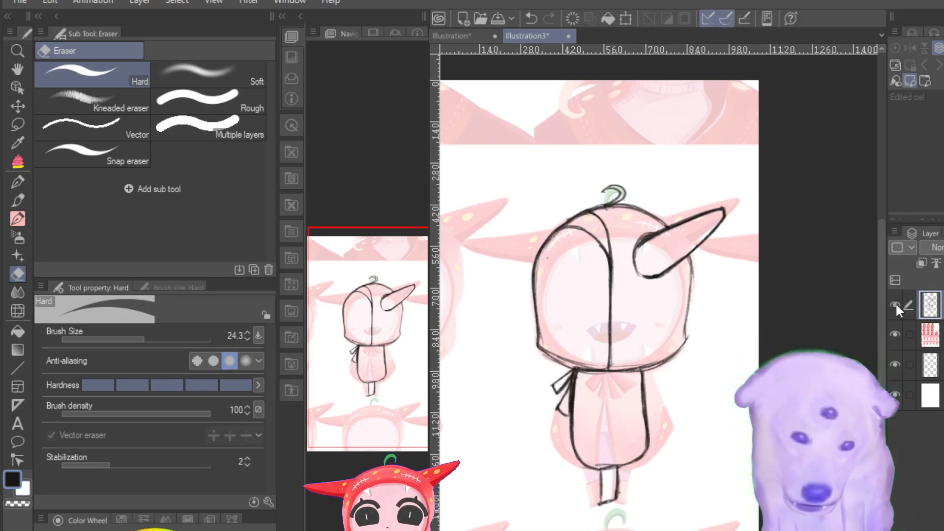
{"action": "left_click", "coordinate": [895, 304]}
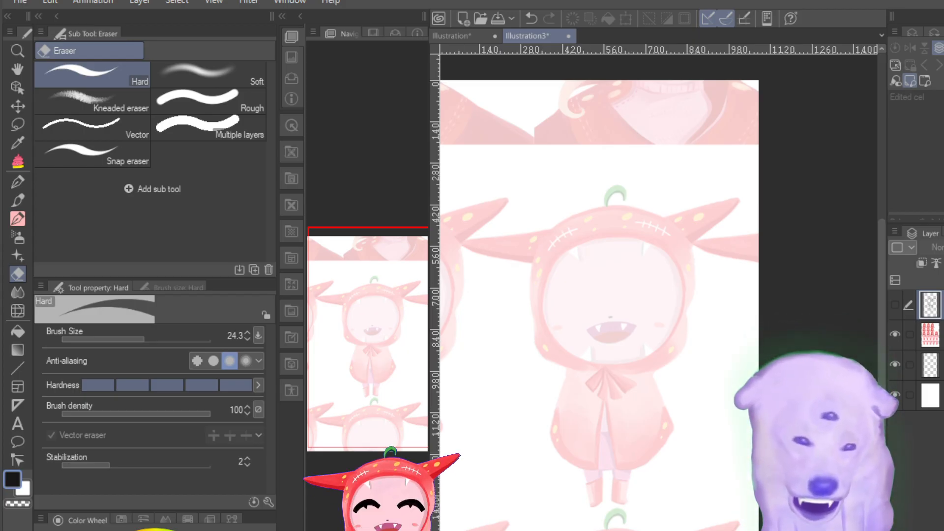
{"action": "left_click", "coordinate": [894, 305]}
{"action": "left_click", "coordinate": [893, 305]}
{"action": "left_click", "coordinate": [894, 305]}
{"action": "left_click", "coordinate": [893, 305]}
{"action": "left_click", "coordinate": [894, 306]}
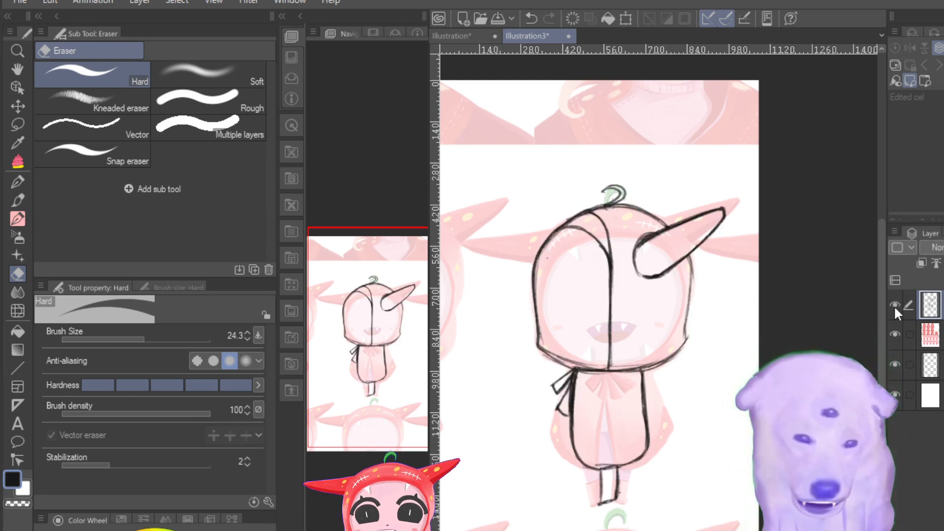
{"action": "left_click", "coordinate": [894, 306]}
{"action": "left_click", "coordinate": [894, 305]}
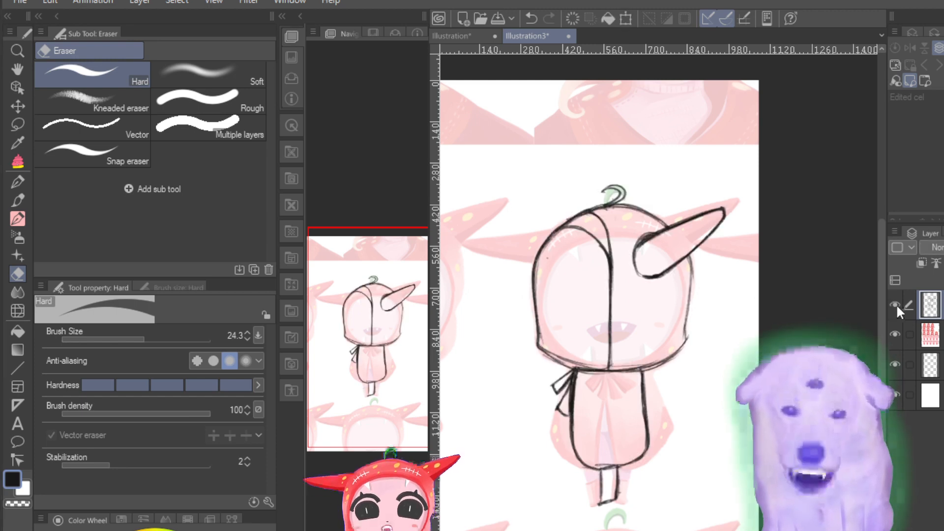
{"action": "left_click", "coordinate": [896, 303]}
{"action": "left_click", "coordinate": [895, 310]}
{"action": "left_click", "coordinate": [894, 309]}
{"action": "left_click", "coordinate": [894, 310]}
{"action": "left_click", "coordinate": [895, 309]}
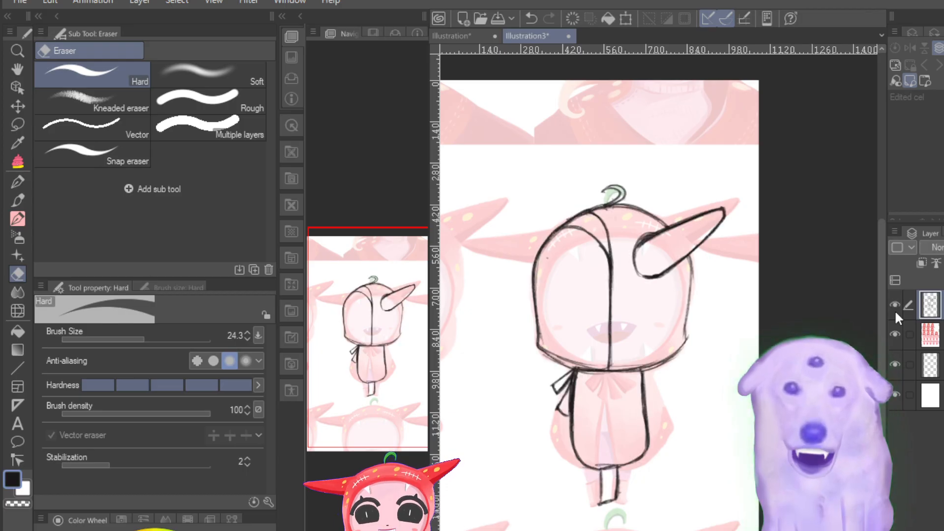
{"action": "left_click", "coordinate": [894, 310]}
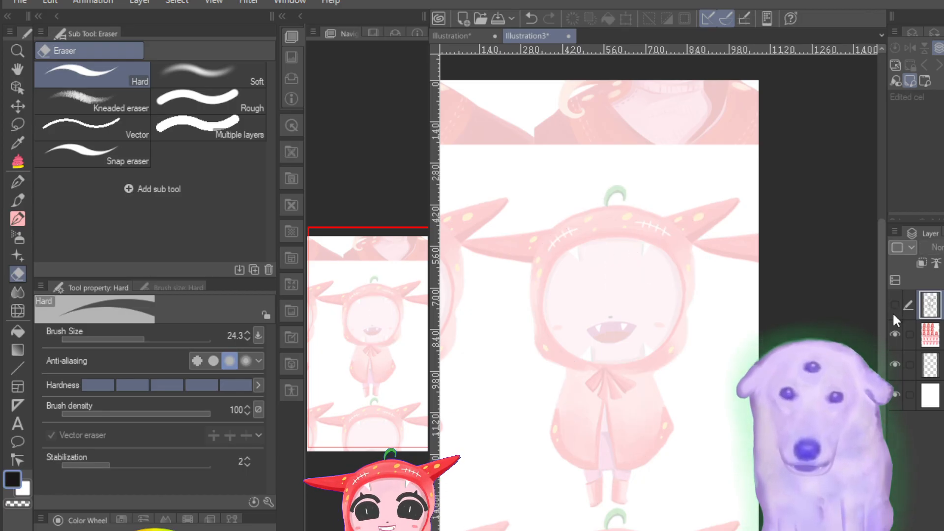
{"action": "left_click", "coordinate": [893, 313]}
{"action": "left_click", "coordinate": [892, 313]}
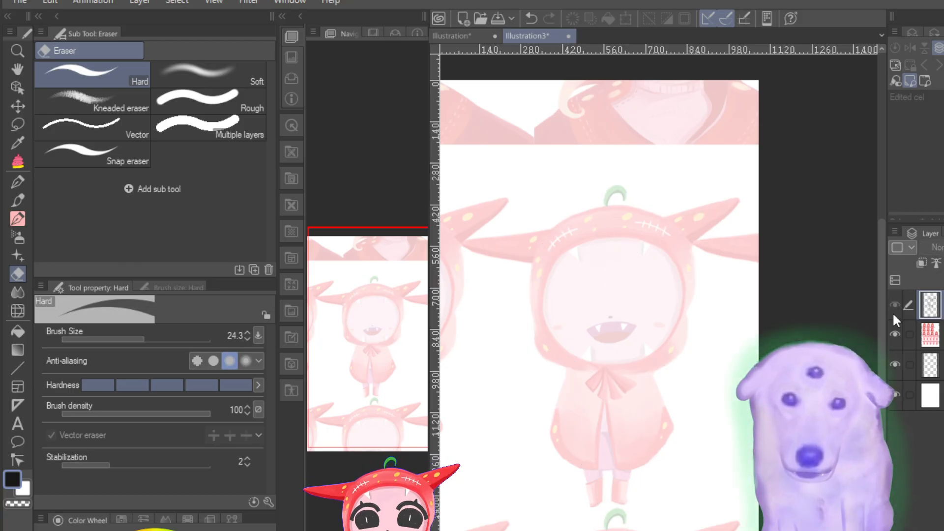
{"action": "left_click", "coordinate": [892, 313]}
{"action": "left_click", "coordinate": [892, 313]}
{"action": "left_click", "coordinate": [892, 313]}
{"action": "left_click", "coordinate": [893, 313]}
{"action": "left_click", "coordinate": [893, 312]}
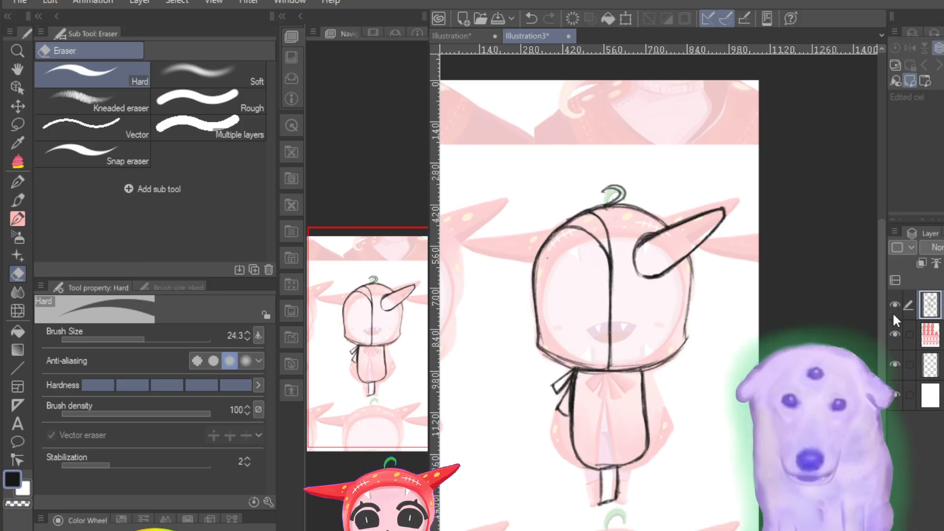
{"action": "left_click", "coordinate": [892, 312]}
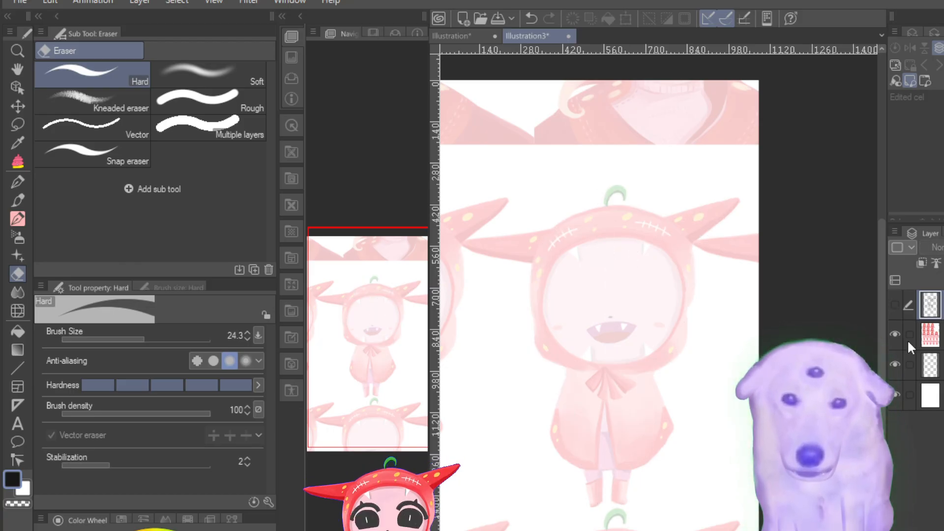
{"action": "left_click", "coordinate": [893, 306]}
{"action": "left_click", "coordinate": [894, 307]}
{"action": "left_click", "coordinate": [893, 307]}
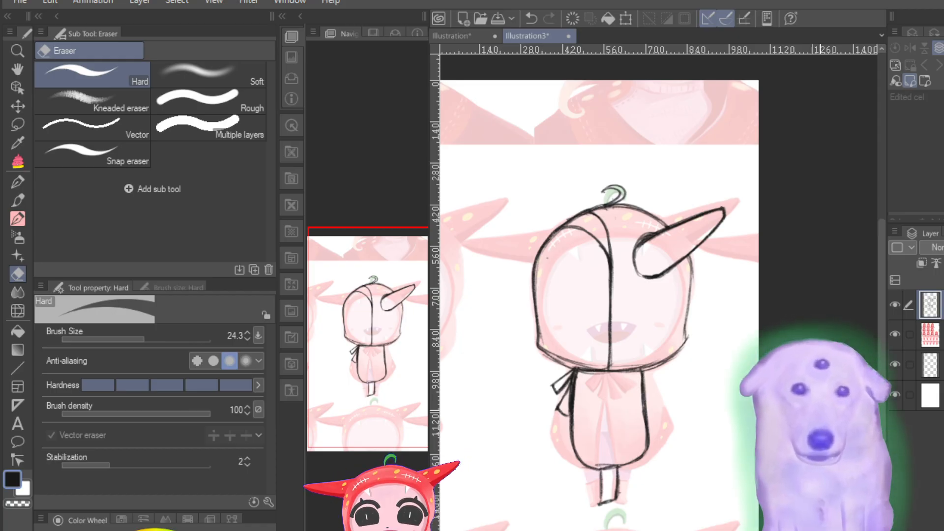
Step: Erase the thick doubled strokes at the upper edge of the horn's base with the Hard eraser at size 24.3
{"action": "key", "text": "ctrl+plus"}
{"action": "key", "text": "ctrl+plus"}
{"action": "key", "text": "ctrl+plus"}
{"action": "key", "text": "ctrl+plus"}
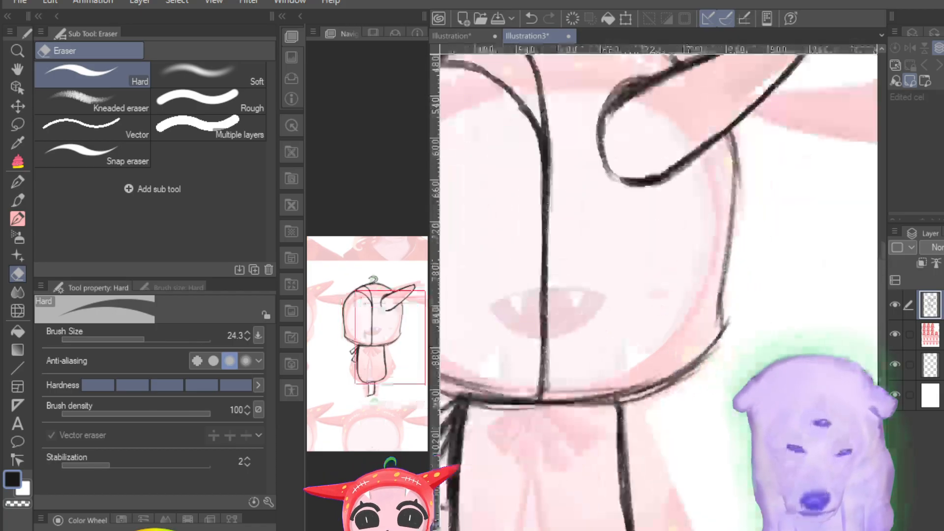
{"action": "left_click_drag", "start_coordinate": [397, 339], "coordinate": [377, 329]}
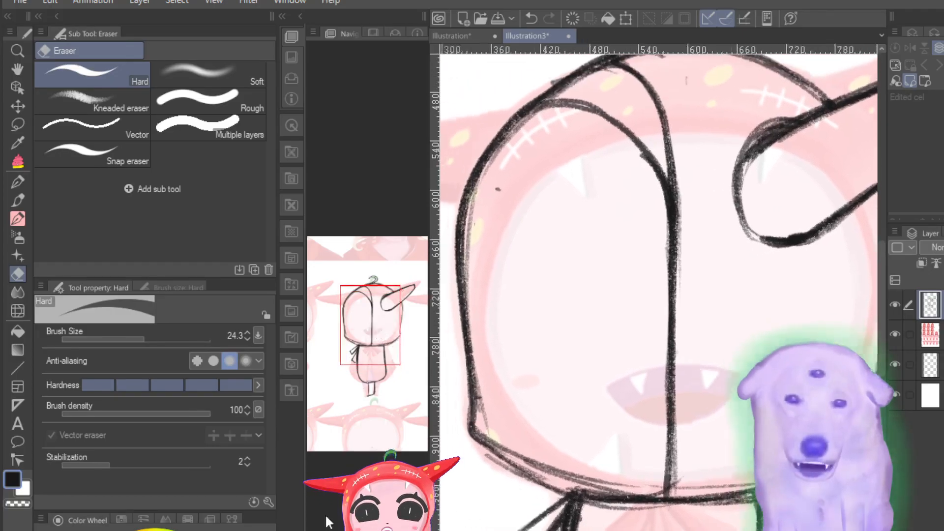
{"action": "key", "text": "ctrl+minus"}
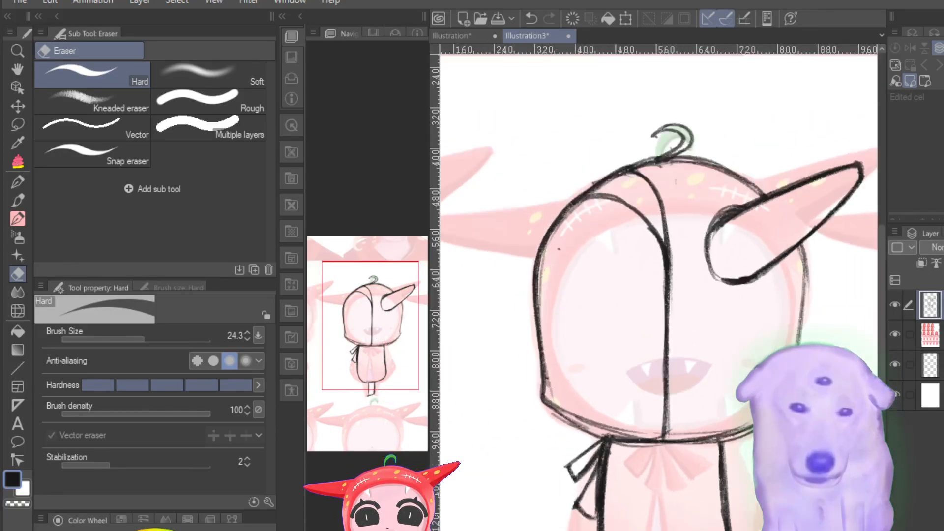
{"action": "key", "text": "ctrl+minus"}
{"action": "key", "text": "ctrl+plus"}
{"action": "key", "text": "ctrl+plus"}
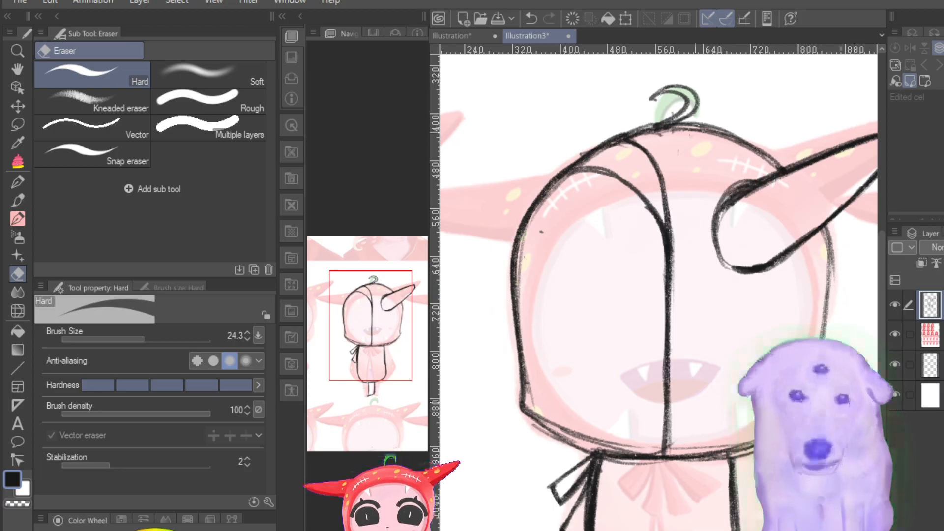
{"action": "mouse_move", "coordinate": [753, 168]}
{"action": "left_mouse_down"}
{"action": "mouse_move", "coordinate": [714, 197]}
{"action": "mouse_move", "coordinate": [751, 173]}
{"action": "mouse_move", "coordinate": [700, 226]}
{"action": "mouse_move", "coordinate": [758, 172]}
{"action": "mouse_move", "coordinate": [700, 224]}
{"action": "left_mouse_up"}
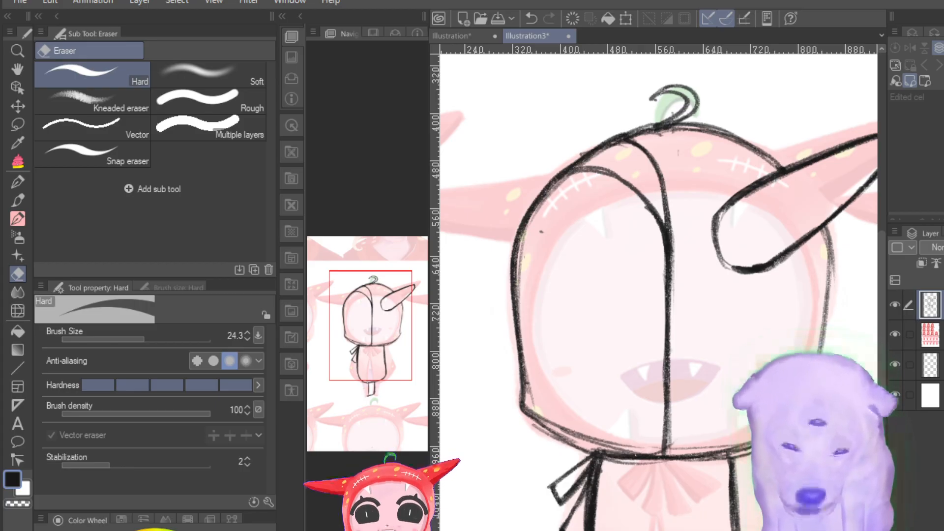
Step: Examine the cleaned horn base and the hood outline up close and in the whole figure
{"action": "key", "text": "ctrl+minus"}
{"action": "key", "text": "ctrl+plus"}
{"action": "key", "text": "ctrl+plus"}
{"action": "key", "text": "ctrl+plus"}
{"action": "key", "text": "ctrl+plus"}
{"action": "key", "text": "ctrl+minus"}
{"action": "key", "text": "ctrl+minus"}
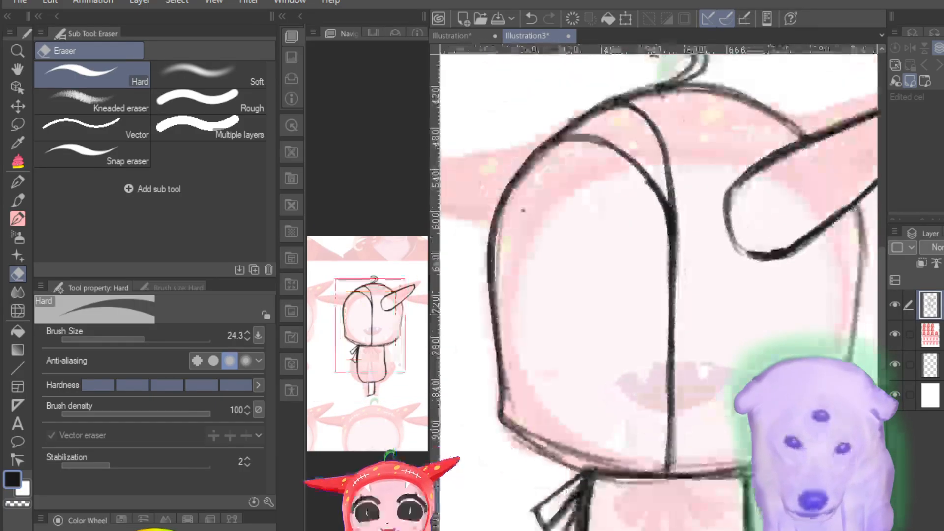
{"action": "key", "text": "ctrl+minus"}
{"action": "key", "text": "ctrl+plus"}
{"action": "key", "text": "ctrl+plus"}
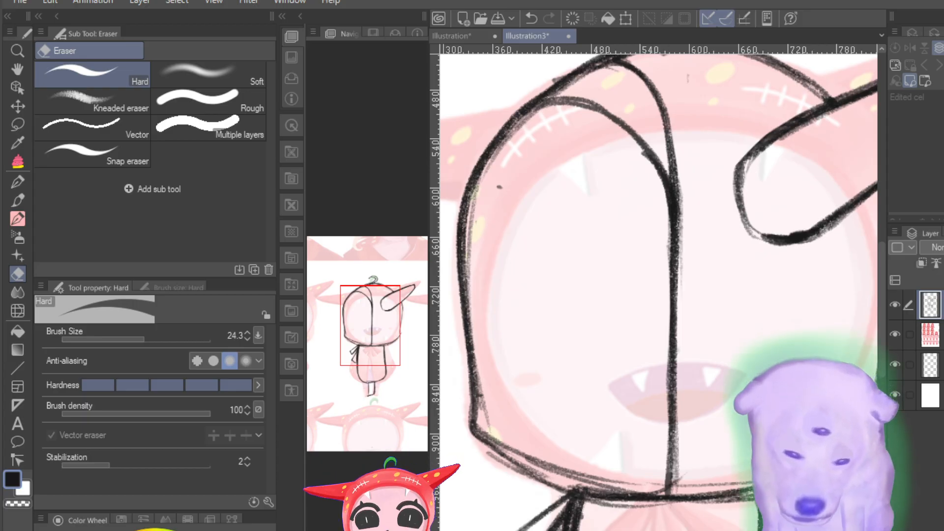
{"action": "scroll", "coordinate": [659, 347], "scroll_direction": "down", "scroll_amount": 7}
{"action": "scroll", "coordinate": [658, 347], "scroll_direction": "up", "scroll_amount": 5}
{"action": "scroll", "coordinate": [659, 346], "scroll_direction": "down", "scroll_amount": 6}
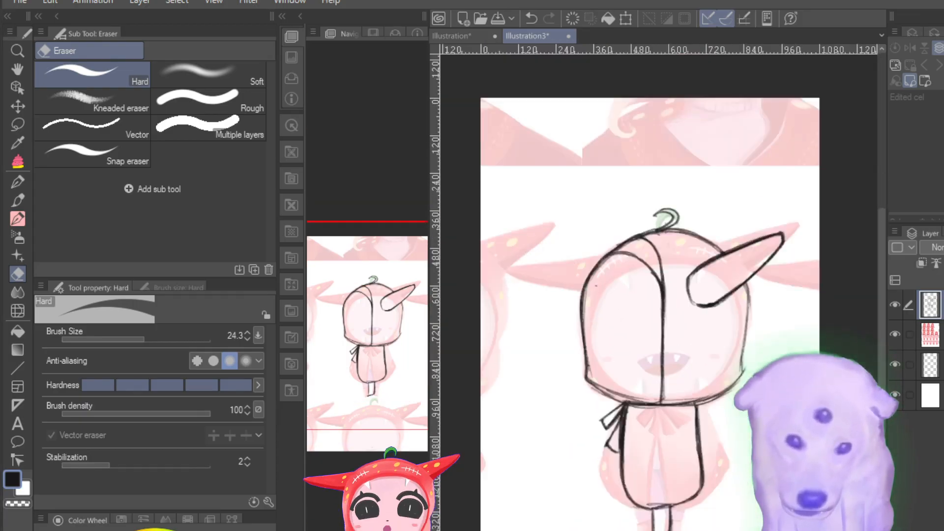
{"action": "scroll", "coordinate": [659, 347], "scroll_direction": "up", "scroll_amount": 3}
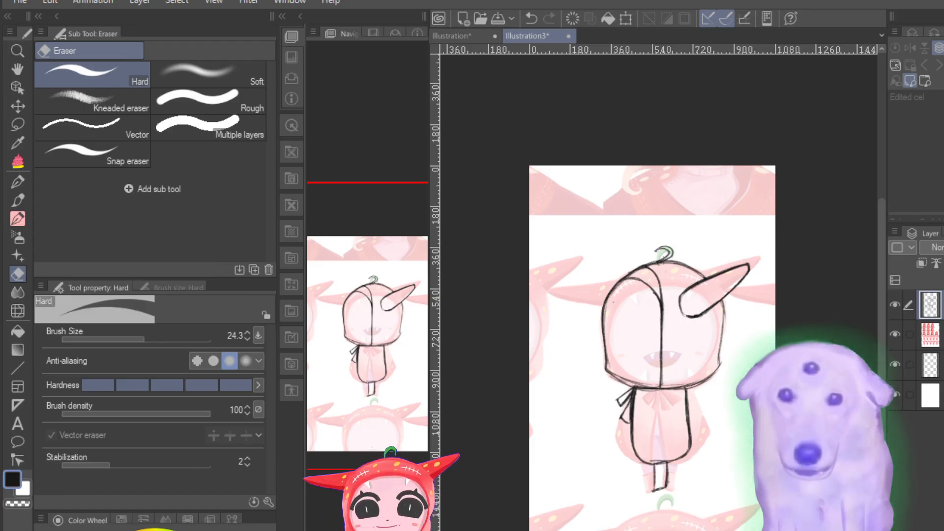
Step: Check the whole figure's proportions against the faded reference by switching the sketch layer off and on
{"action": "left_click", "coordinate": [894, 307]}
{"action": "left_click", "coordinate": [894, 309]}
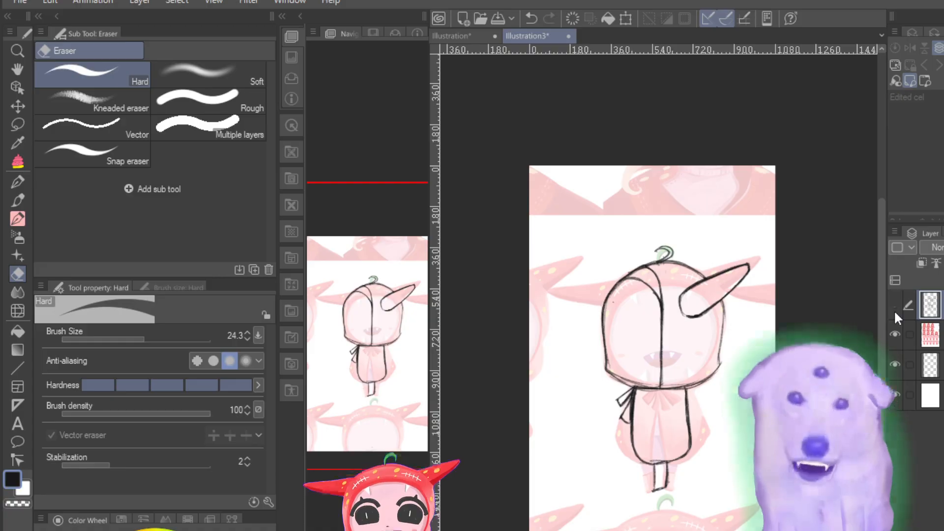
{"action": "left_click", "coordinate": [894, 309]}
{"action": "left_click", "coordinate": [894, 310]}
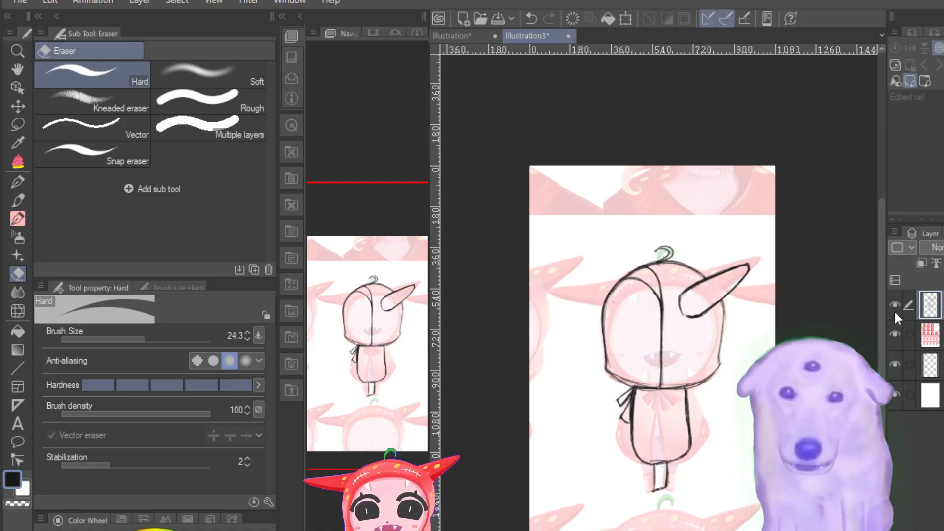
{"action": "left_click", "coordinate": [894, 310]}
{"action": "left_click", "coordinate": [894, 310]}
{"action": "left_click", "coordinate": [894, 310]}
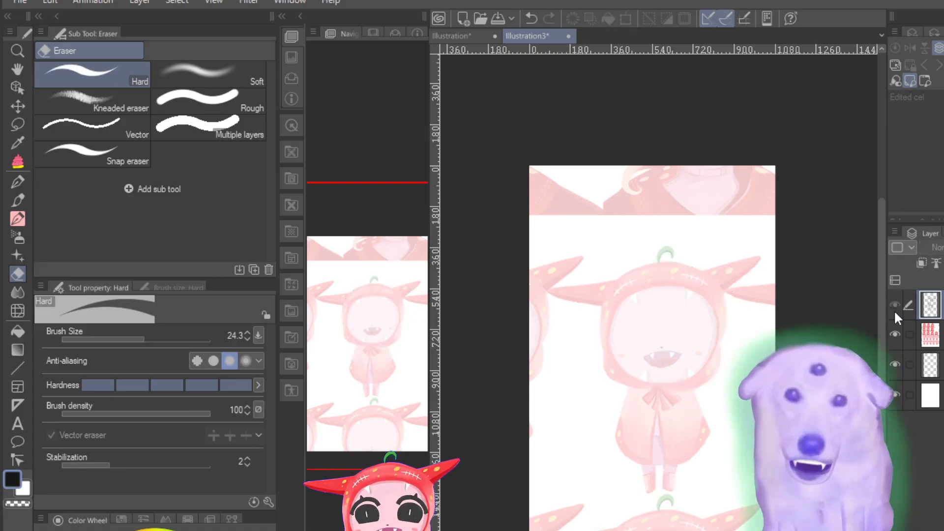
{"action": "left_click", "coordinate": [894, 310]}
{"action": "left_click", "coordinate": [894, 310]}
{"action": "left_click", "coordinate": [894, 310]}
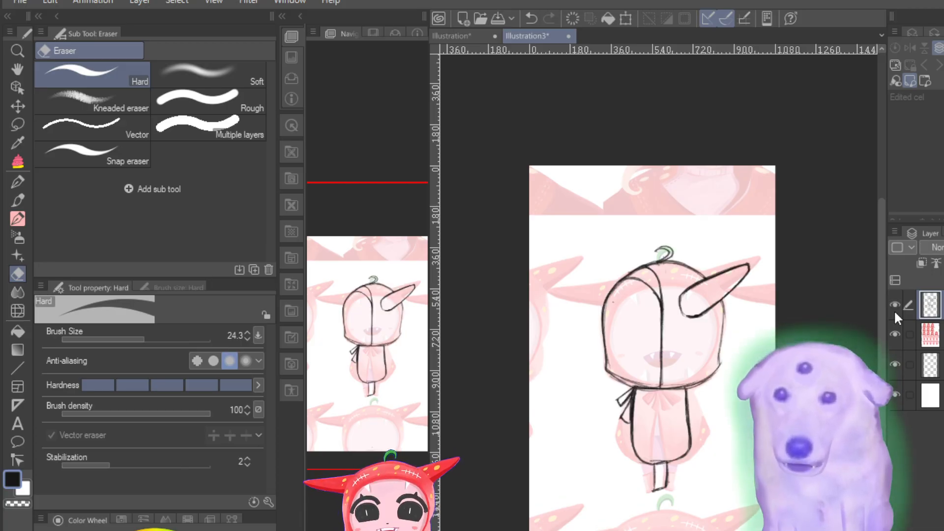
{"action": "left_click", "coordinate": [894, 310]}
{"action": "left_click", "coordinate": [894, 309]}
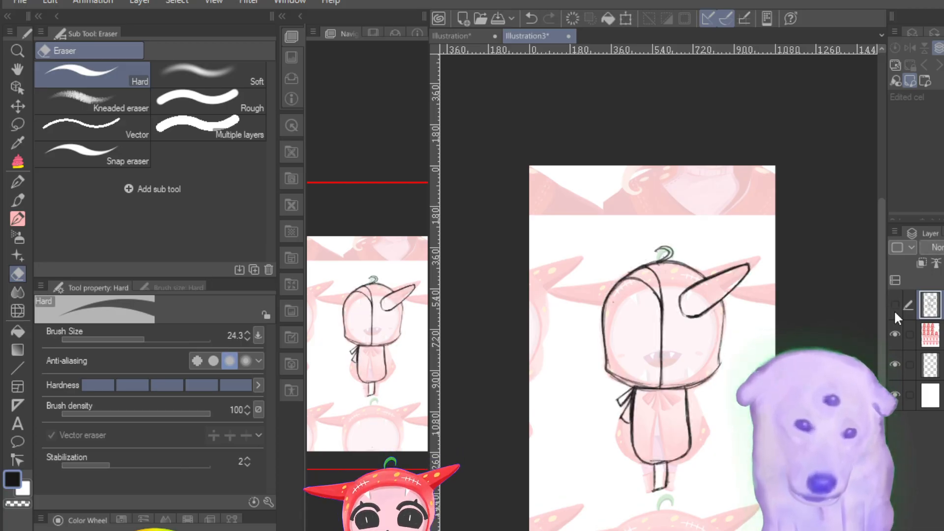
{"action": "left_click", "coordinate": [894, 310]}
{"action": "left_click", "coordinate": [894, 310]}
{"action": "left_click", "coordinate": [894, 310]}
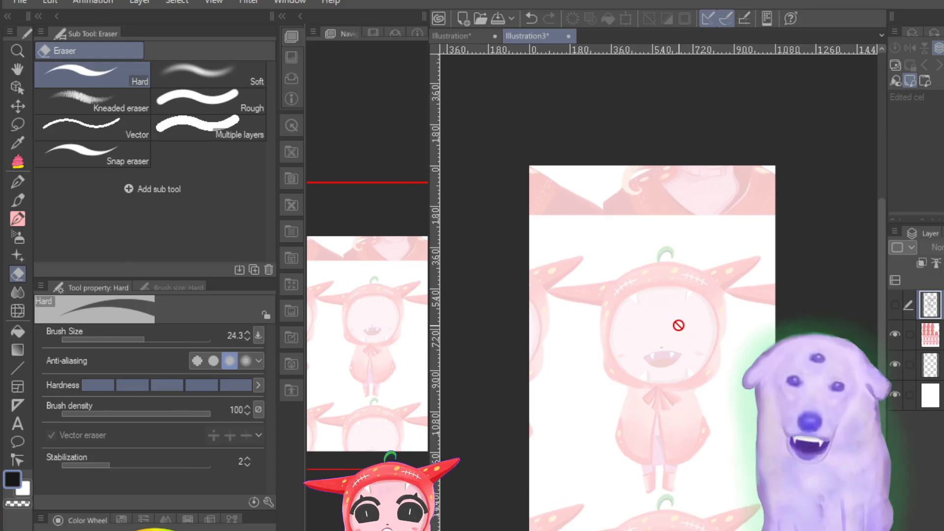
Step: Examine the sketched head, horn and centre line against the reference hood, alternately hiding and showing the sketch layer
{"action": "scroll", "coordinate": [679, 325], "scroll_direction": "up", "scroll_amount": 3}
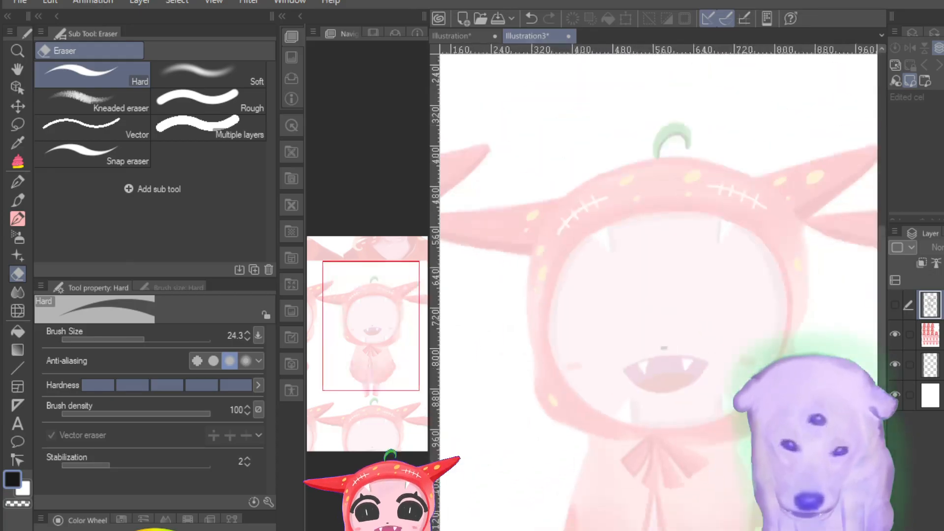
{"action": "scroll", "coordinate": [658, 290], "scroll_direction": "down", "scroll_amount": 1}
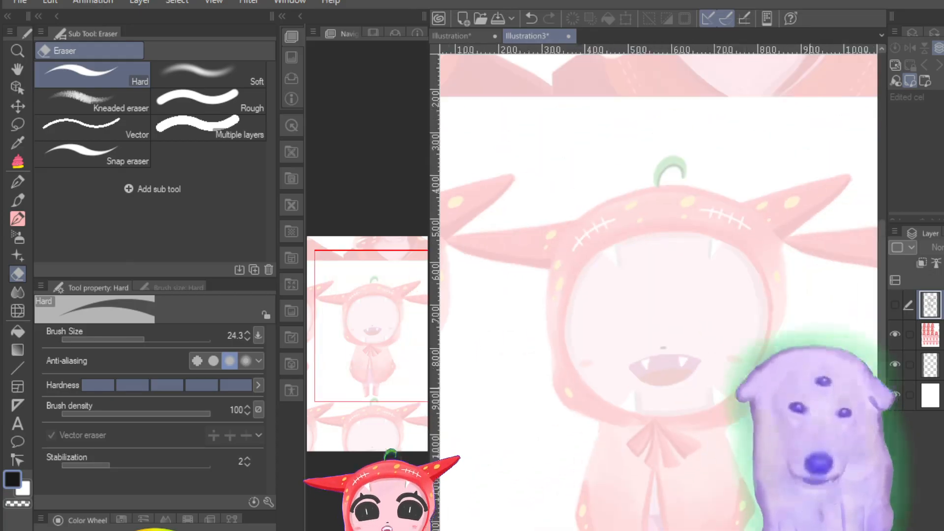
{"action": "left_click", "coordinate": [890, 300]}
{"action": "left_click", "coordinate": [890, 301]}
{"action": "left_click", "coordinate": [890, 302]}
{"action": "left_click", "coordinate": [890, 301]}
{"action": "left_click", "coordinate": [891, 302]}
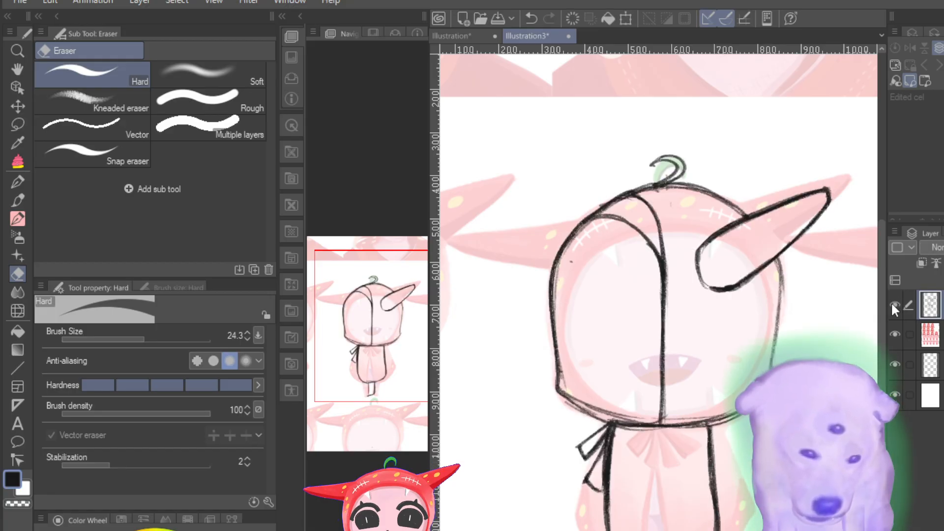
{"action": "left_click", "coordinate": [890, 302]}
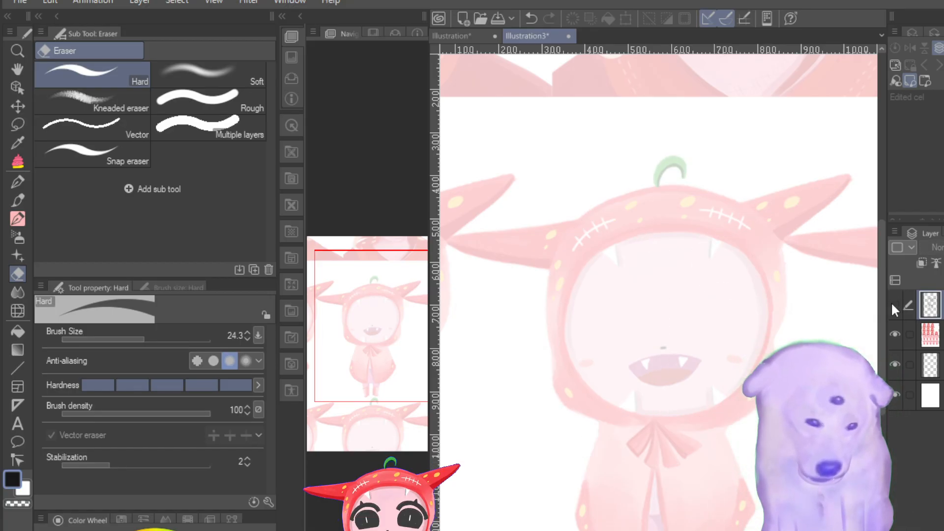
{"action": "left_click", "coordinate": [890, 302]}
{"action": "left_click", "coordinate": [890, 302]}
{"action": "left_click", "coordinate": [891, 301]}
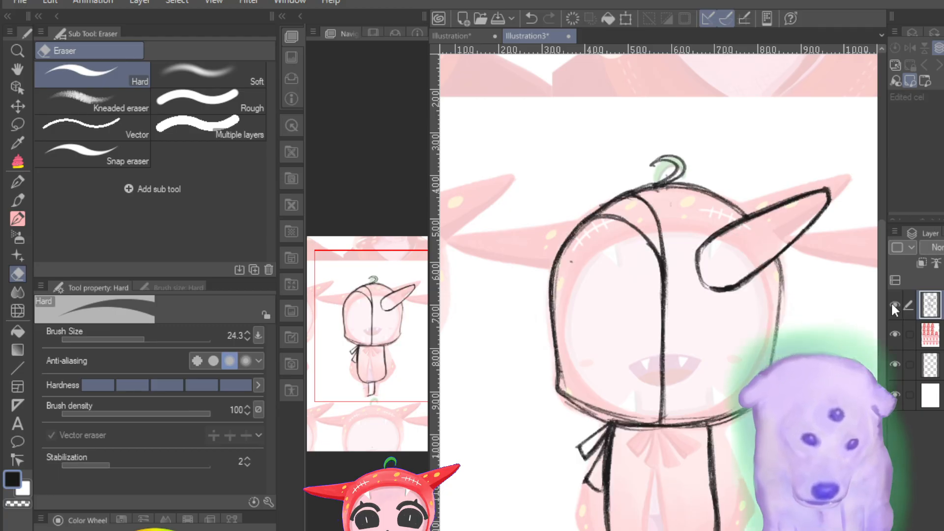
{"action": "left_click", "coordinate": [890, 302]}
{"action": "left_click", "coordinate": [891, 302]}
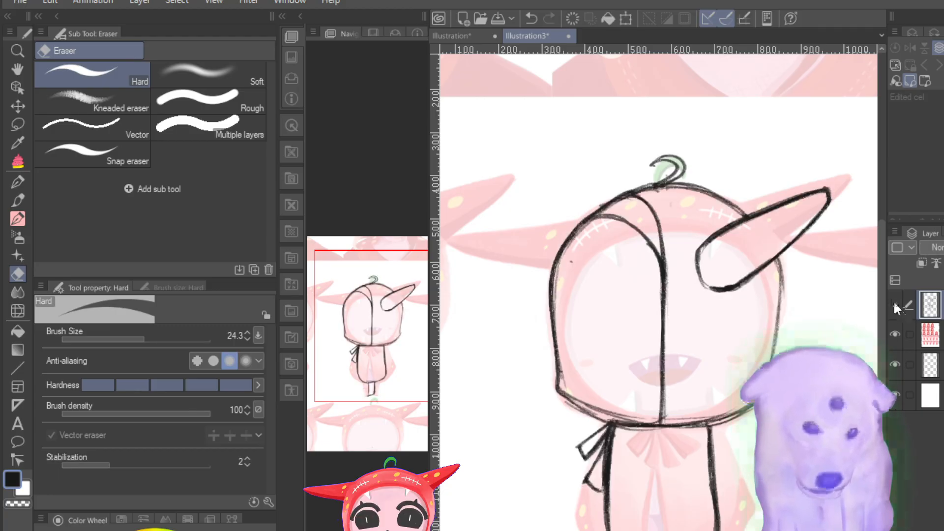
{"action": "left_click", "coordinate": [893, 303]}
{"action": "left_click", "coordinate": [893, 303]}
{"action": "left_click", "coordinate": [893, 303]}
{"action": "left_click", "coordinate": [893, 303]}
{"action": "left_click", "coordinate": [893, 303]}
{"action": "left_click", "coordinate": [894, 303]}
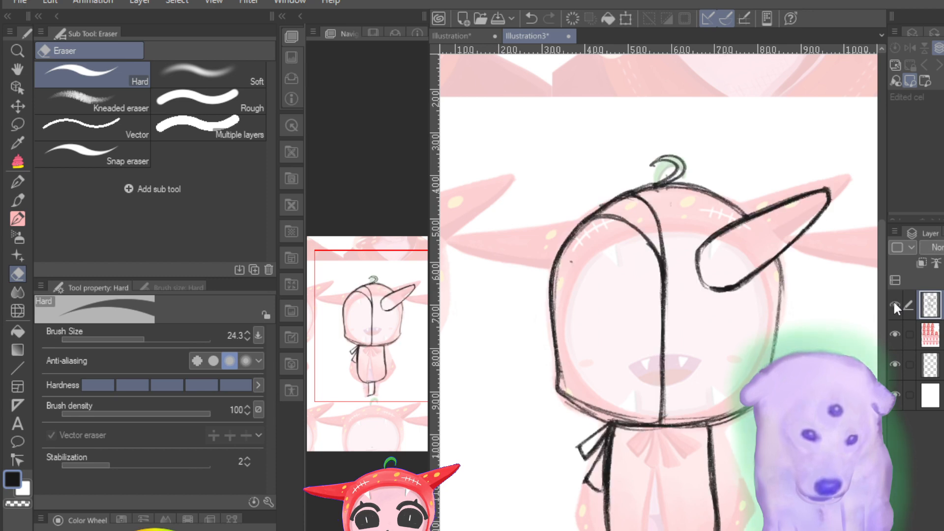
{"action": "left_click", "coordinate": [893, 303]}
{"action": "left_click", "coordinate": [893, 303]}
{"action": "left_click", "coordinate": [893, 303]}
{"action": "left_click", "coordinate": [893, 303]}
{"action": "left_click", "coordinate": [893, 303]}
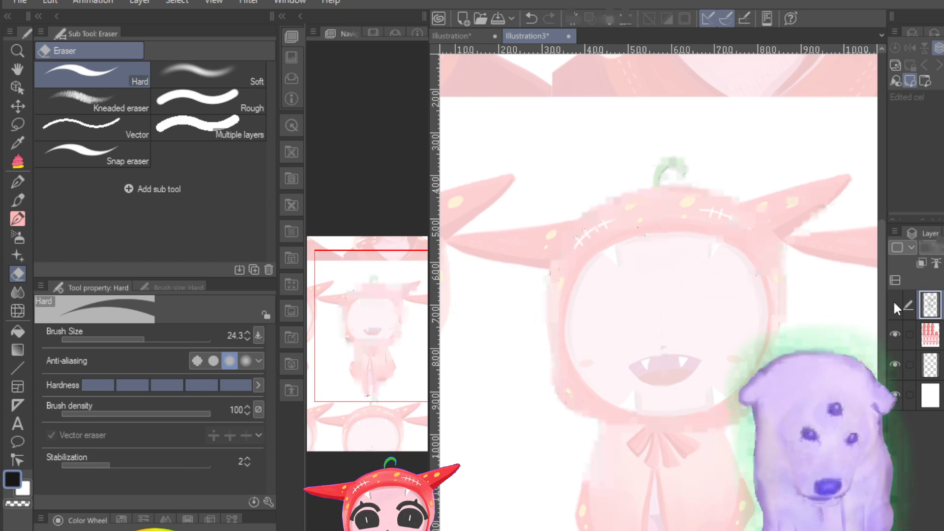
{"action": "left_click", "coordinate": [893, 303]}
{"action": "left_click", "coordinate": [893, 303]}
{"action": "left_click", "coordinate": [893, 303]}
{"action": "left_click", "coordinate": [894, 303]}
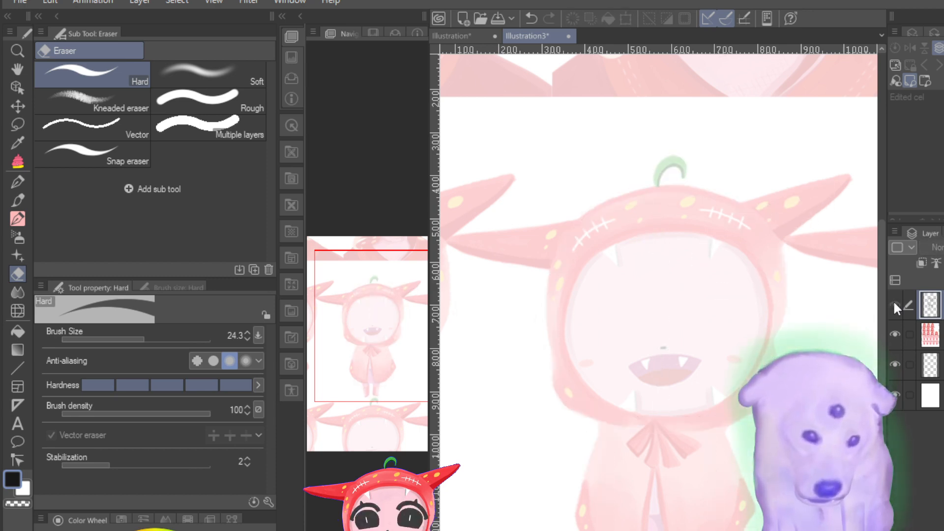
{"action": "left_click", "coordinate": [893, 303]}
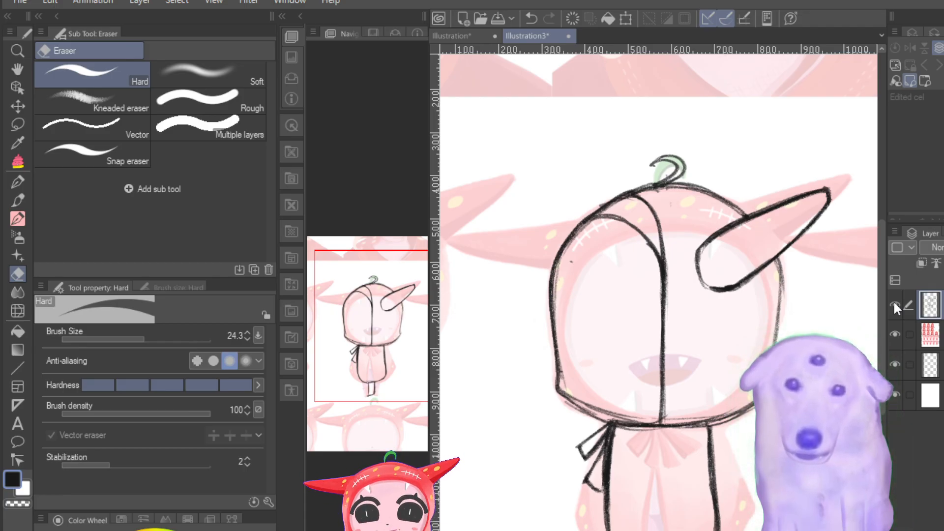
Step: Compare the sketched hood, horn placement and face line with the front-view reference by repeatedly hiding and showing the sketch layer
{"action": "left_click", "coordinate": [894, 305]}
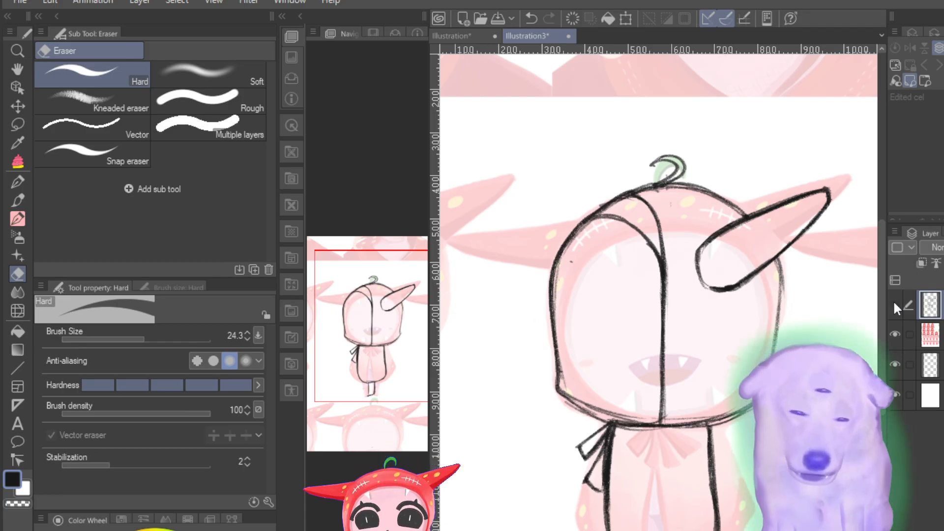
{"action": "left_click", "coordinate": [894, 304]}
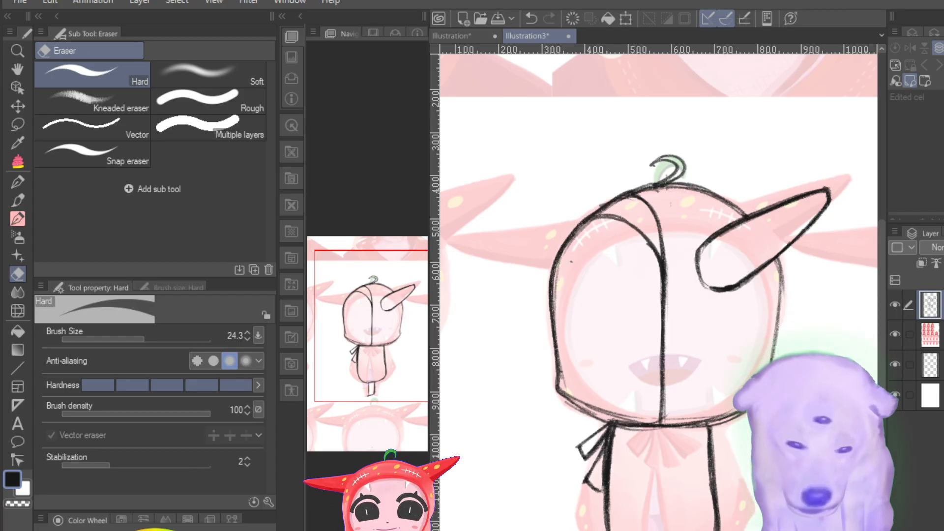
{"action": "left_click", "coordinate": [899, 303]}
{"action": "left_click", "coordinate": [899, 302]}
{"action": "left_click", "coordinate": [899, 303]}
{"action": "left_click", "coordinate": [898, 303]}
{"action": "left_click", "coordinate": [898, 302]}
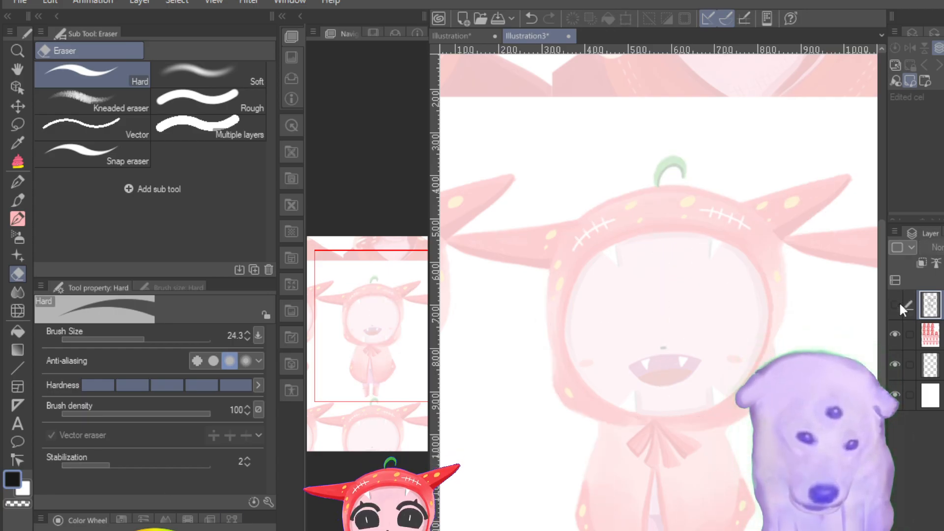
{"action": "left_click", "coordinate": [898, 301]}
{"action": "left_click", "coordinate": [899, 302]}
{"action": "left_click", "coordinate": [898, 301]}
{"action": "left_click", "coordinate": [898, 301]}
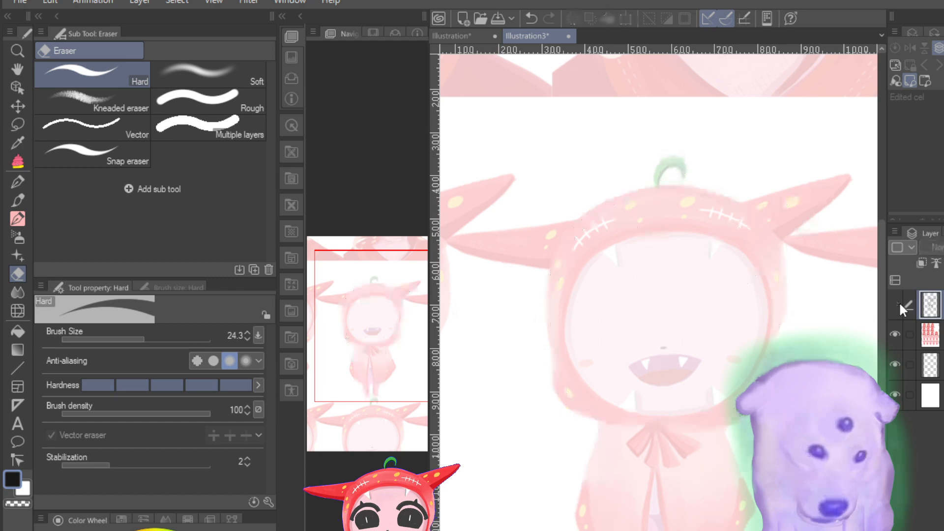
{"action": "left_click", "coordinate": [899, 302]}
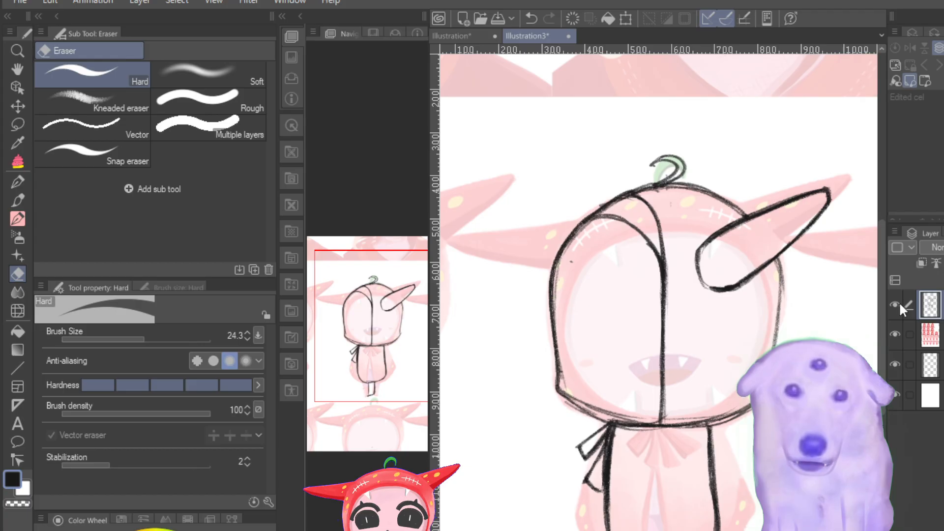
{"action": "left_click", "coordinate": [899, 302]}
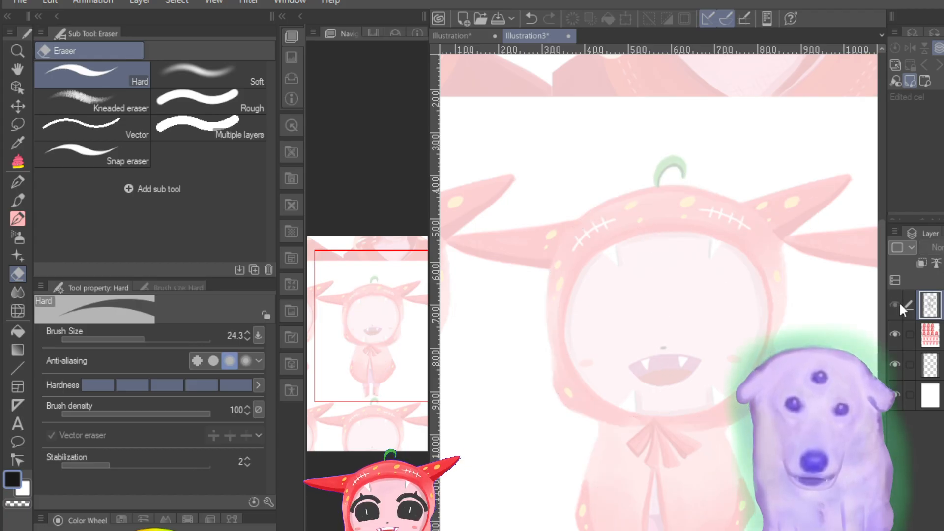
{"action": "left_click", "coordinate": [899, 302]}
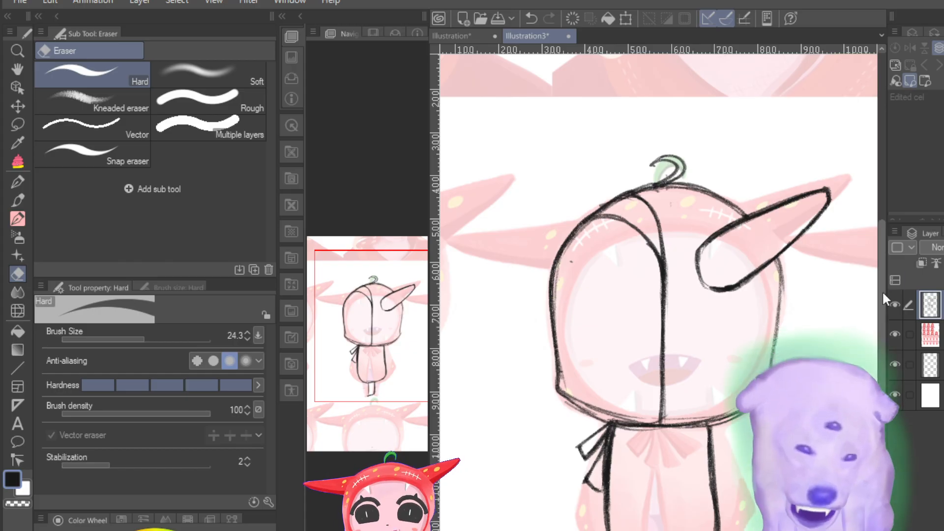
{"action": "left_click", "coordinate": [896, 302]}
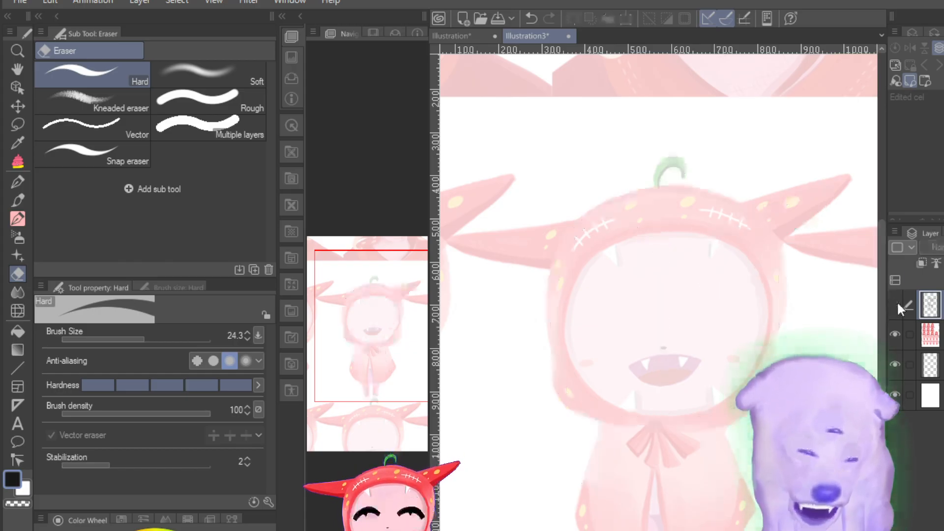
{"action": "left_click", "coordinate": [896, 302]}
{"action": "left_click", "coordinate": [897, 302]}
{"action": "left_click", "coordinate": [896, 304]}
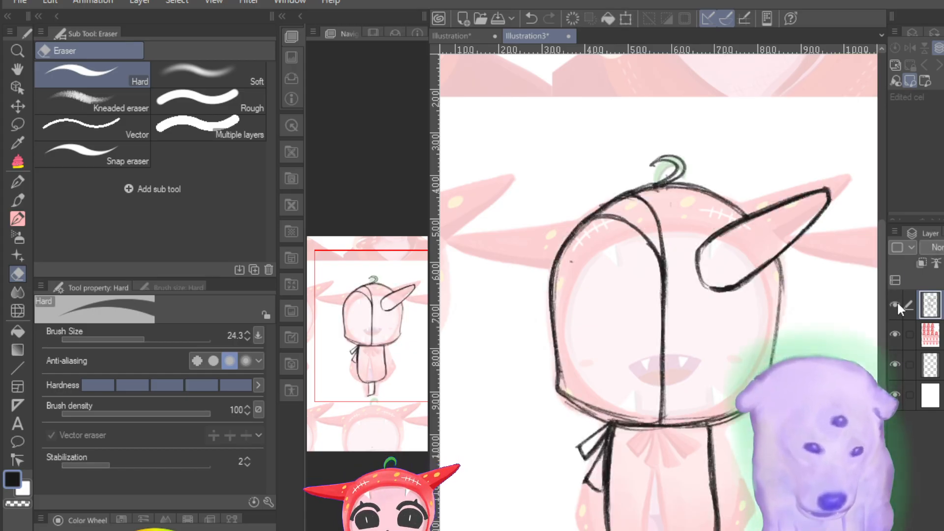
{"action": "left_click", "coordinate": [896, 304]}
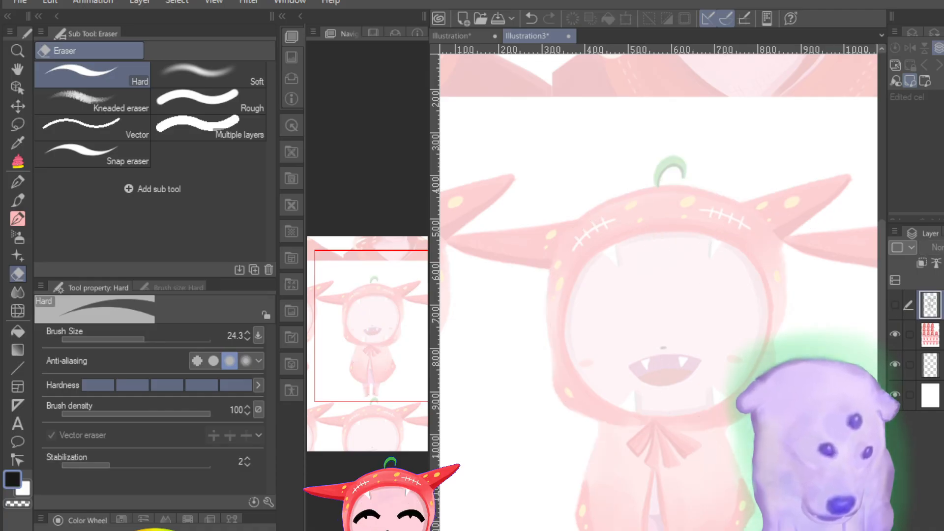
{"action": "left_click", "coordinate": [896, 302]}
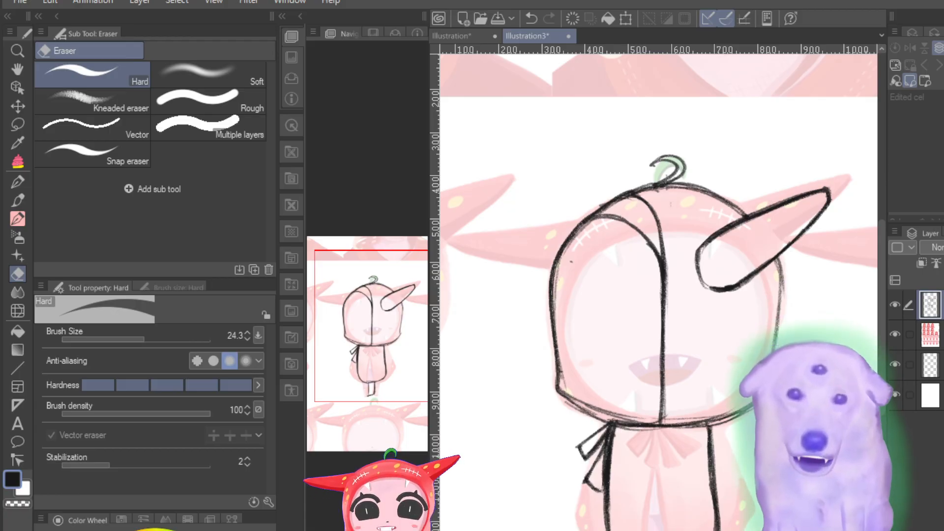
Step: Thicken the hood's inner edge and vertical centre line with the Pencil 3C Variant at brush size 0.6
{"action": "scroll", "coordinate": [659, 344], "scroll_direction": "up", "scroll_amount": 9}
{"action": "scroll", "coordinate": [658, 344], "scroll_direction": "down", "scroll_amount": 8}
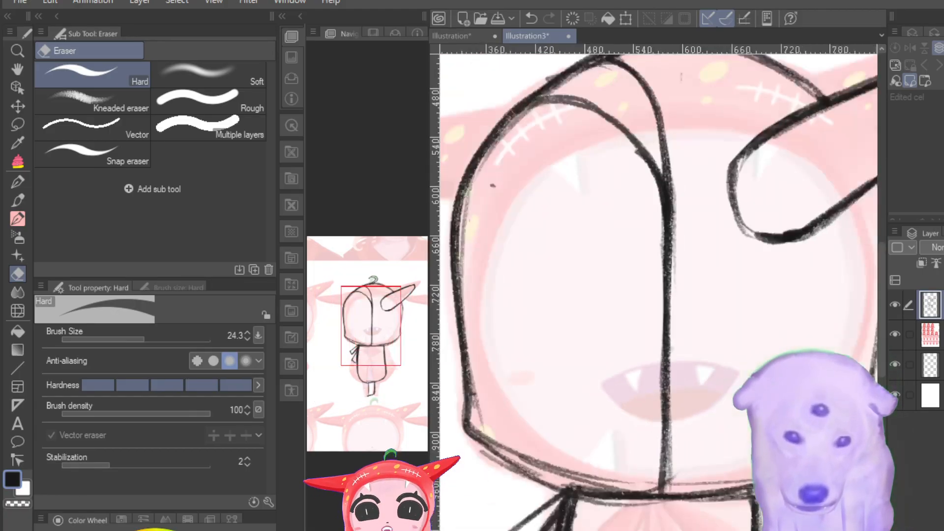
{"action": "scroll", "coordinate": [658, 344], "scroll_direction": "up", "scroll_amount": 3}
{"action": "scroll", "coordinate": [659, 344], "scroll_direction": "down", "scroll_amount": 3}
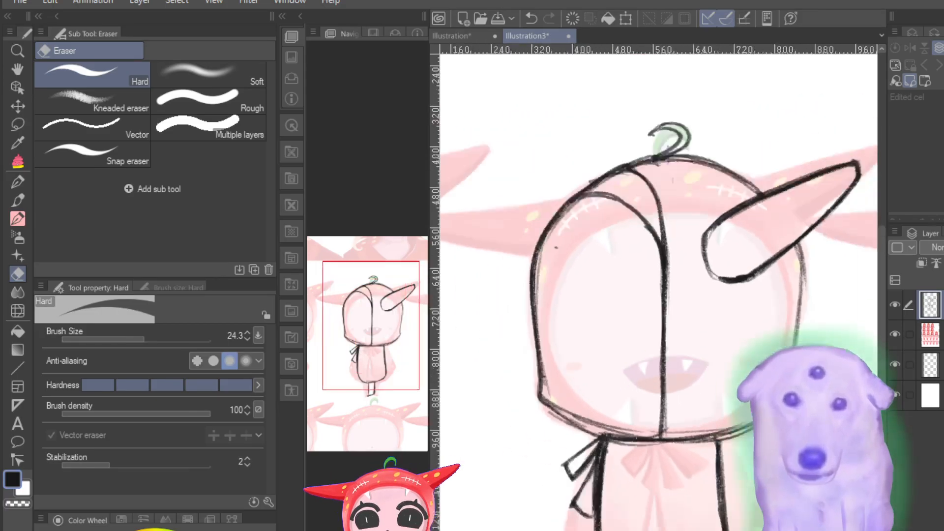
{"action": "scroll", "coordinate": [658, 344], "scroll_direction": "up", "scroll_amount": 1}
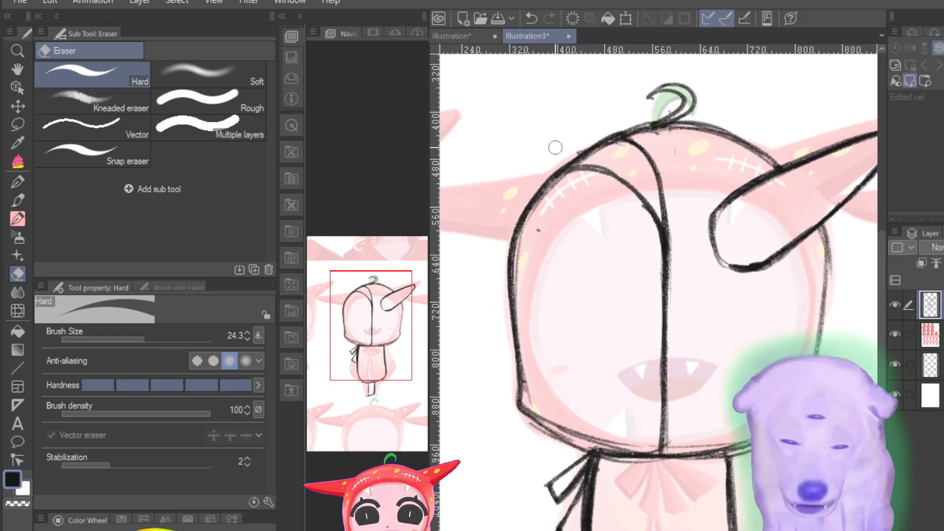
{"action": "left_click", "coordinate": [27, 195]}
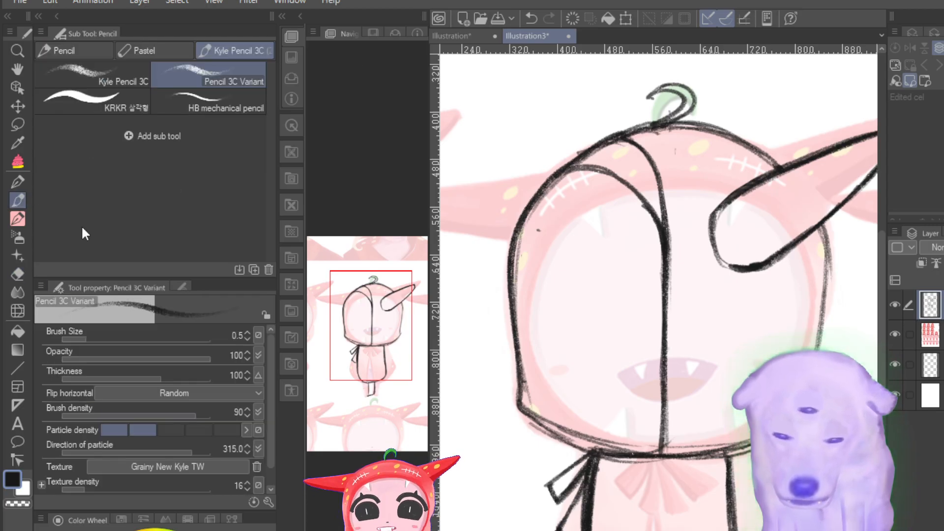
{"action": "left_click", "coordinate": [89, 338]}
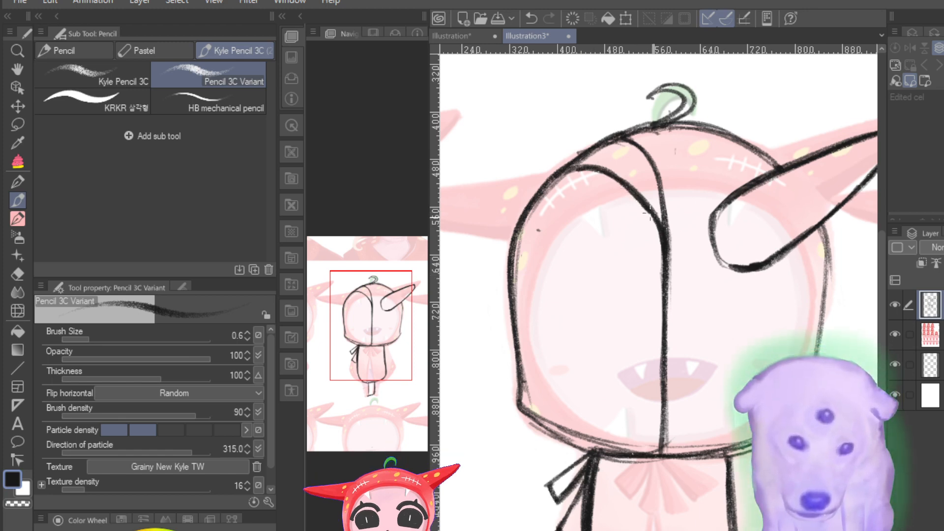
{"action": "left_click_drag", "start_coordinate": [668, 248], "coordinate": [657, 458]}
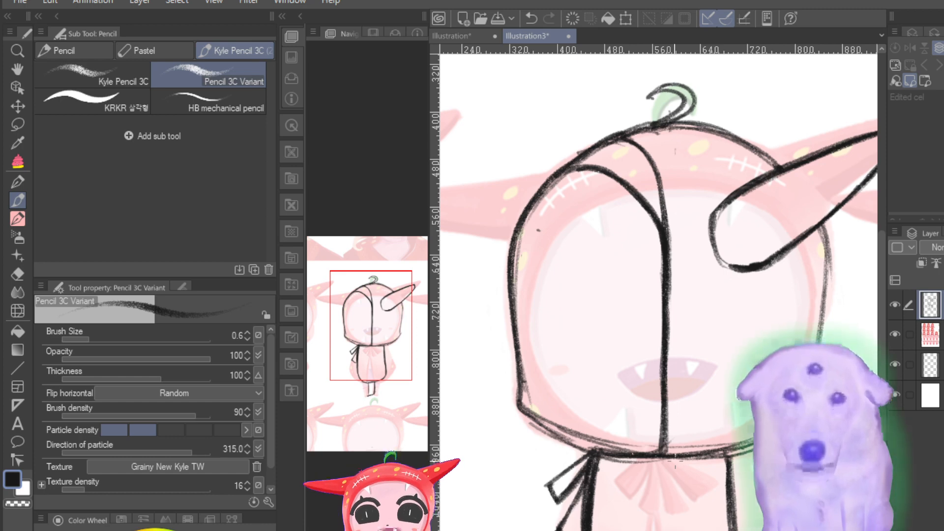
Step: Examine the thickened centre line up close and in the whole figure, checking it against the reference with the sketch hidden and shown
{"action": "scroll", "coordinate": [662, 344], "scroll_direction": "down", "scroll_amount": 3}
{"action": "scroll", "coordinate": [662, 346], "scroll_direction": "up", "scroll_amount": 4}
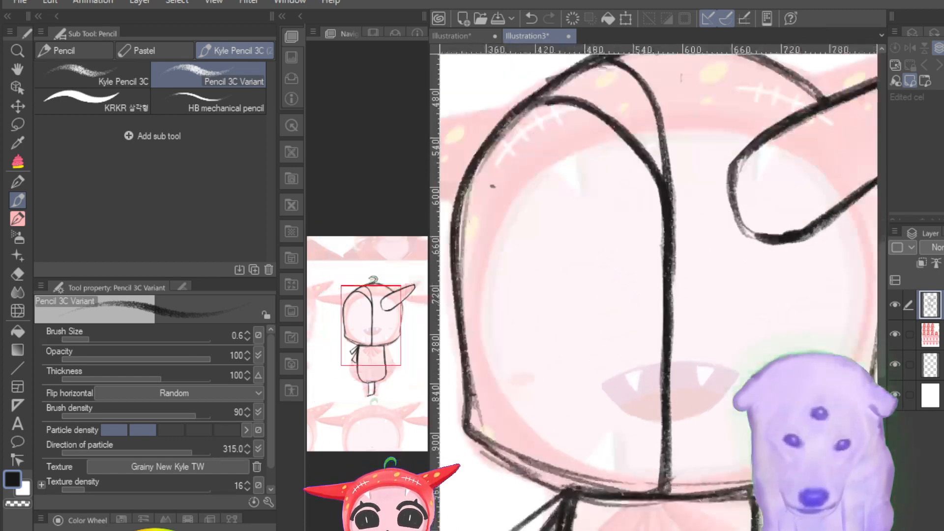
{"action": "scroll", "coordinate": [662, 344], "scroll_direction": "down", "scroll_amount": 2}
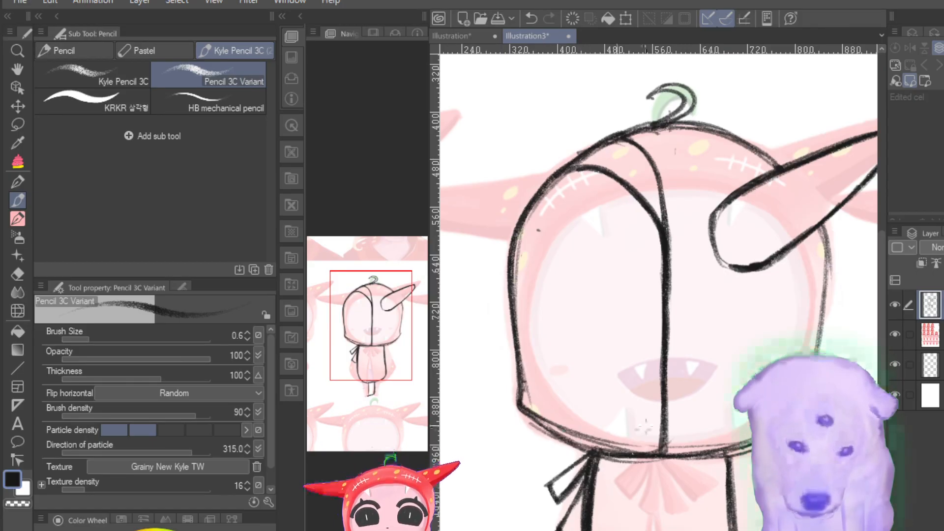
{"action": "left_click", "coordinate": [895, 305]}
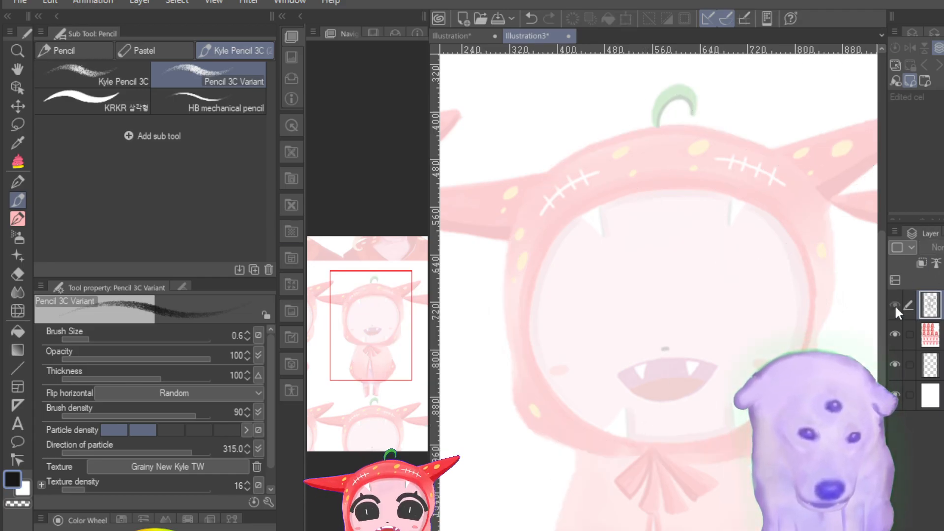
{"action": "left_click", "coordinate": [895, 305]}
{"action": "left_click", "coordinate": [894, 305]}
{"action": "left_click", "coordinate": [895, 304]}
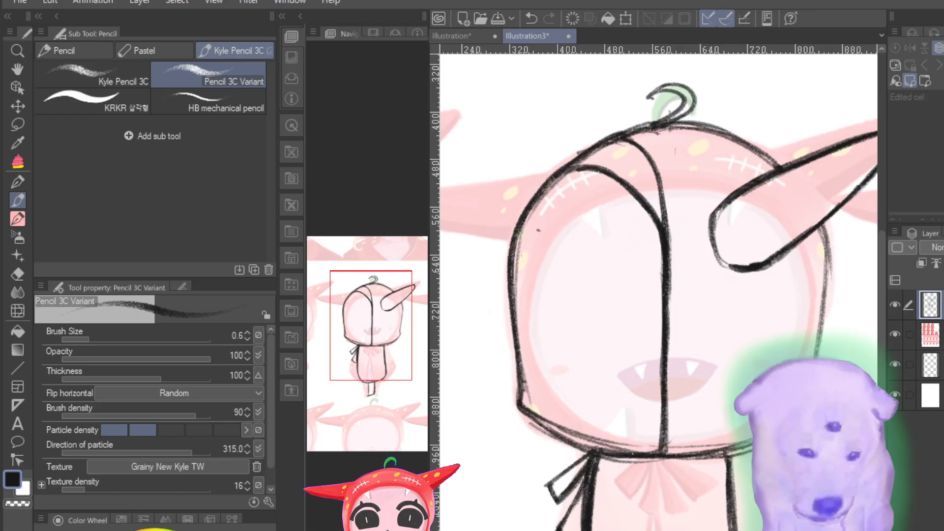
{"action": "key", "text": "ctrl+minus"}
{"action": "key", "text": "ctrl+minus"}
{"action": "key", "text": "ctrl+plus"}
{"action": "key", "text": "ctrl+plus"}
{"action": "key", "text": "ctrl+plus"}
{"action": "key", "text": "ctrl+plus"}
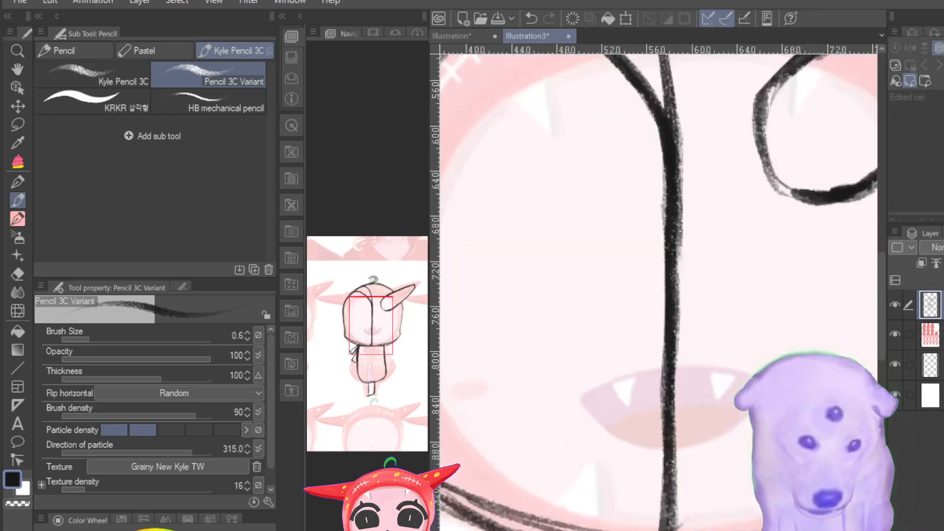
{"action": "key", "text": "ctrl+minus"}
{"action": "key", "text": "ctrl+minus"}
{"action": "key", "text": "ctrl+minus"}
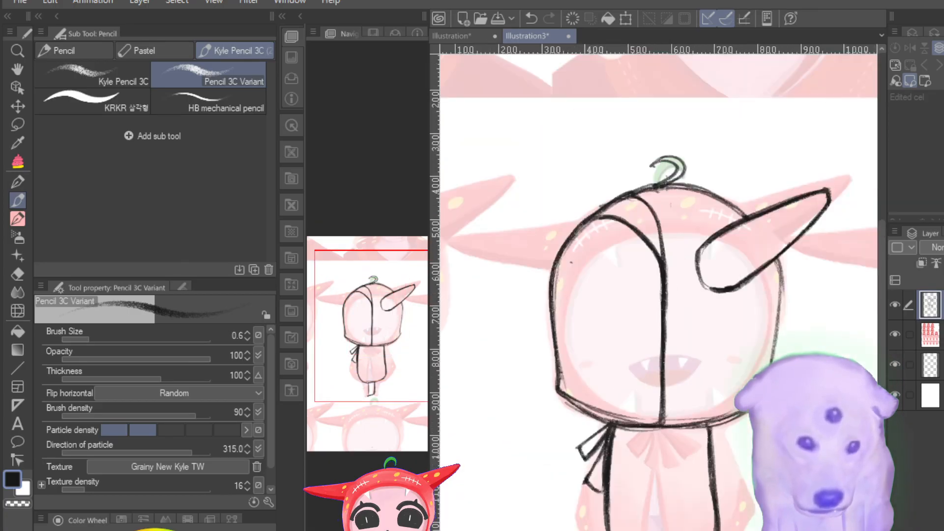
Step: Hide the sketch layer and, on a new layer, trace the reference hood's top curve and the outline of its upper right horn
{"action": "left_click", "coordinate": [894, 302]}
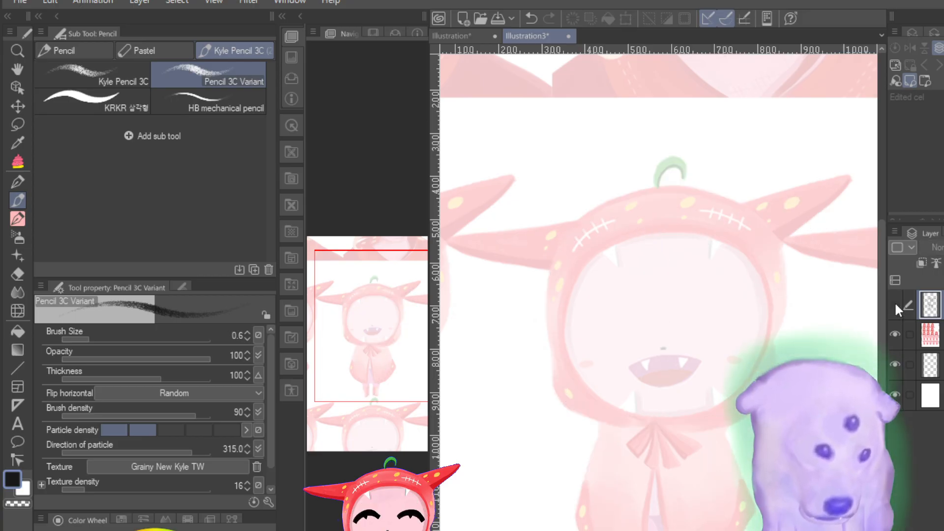
{"action": "left_click", "coordinate": [895, 303]}
{"action": "left_click", "coordinate": [895, 302]}
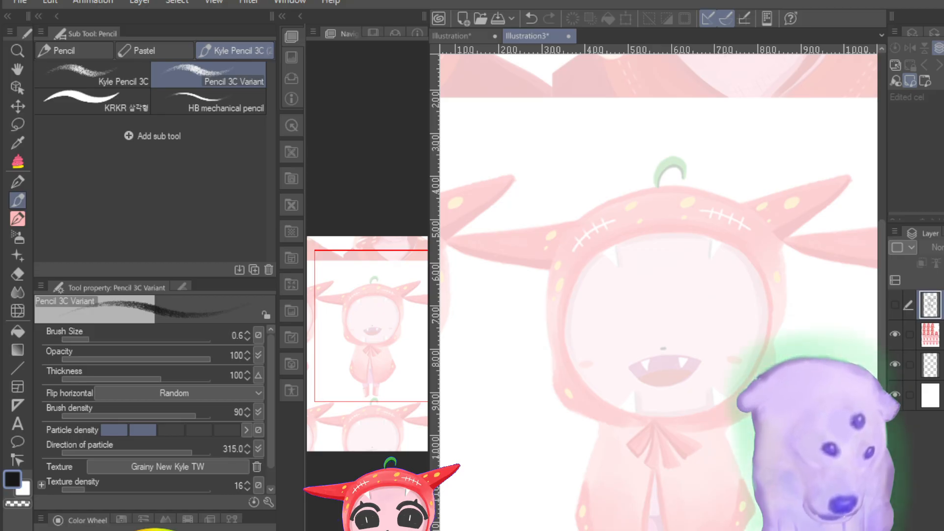
{"action": "key", "text": "ctrl+shift+n"}
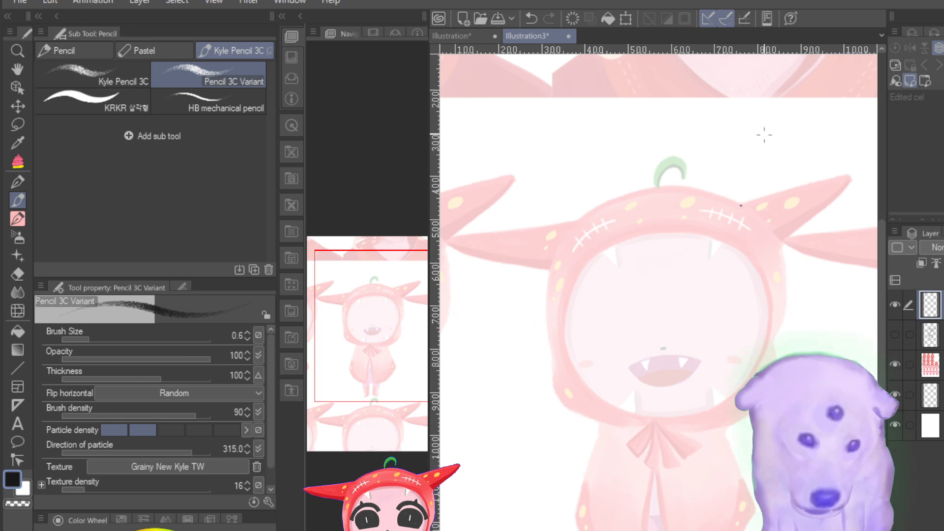
{"action": "mouse_move", "coordinate": [746, 206]}
{"action": "left_mouse_down"}
{"action": "mouse_move", "coordinate": [645, 188]}
{"action": "mouse_move", "coordinate": [579, 222]}
{"action": "mouse_move", "coordinate": [720, 197]}
{"action": "mouse_move", "coordinate": [664, 192]}
{"action": "mouse_move", "coordinate": [609, 209]}
{"action": "mouse_move", "coordinate": [722, 192]}
{"action": "mouse_move", "coordinate": [751, 209]}
{"action": "left_mouse_up"}
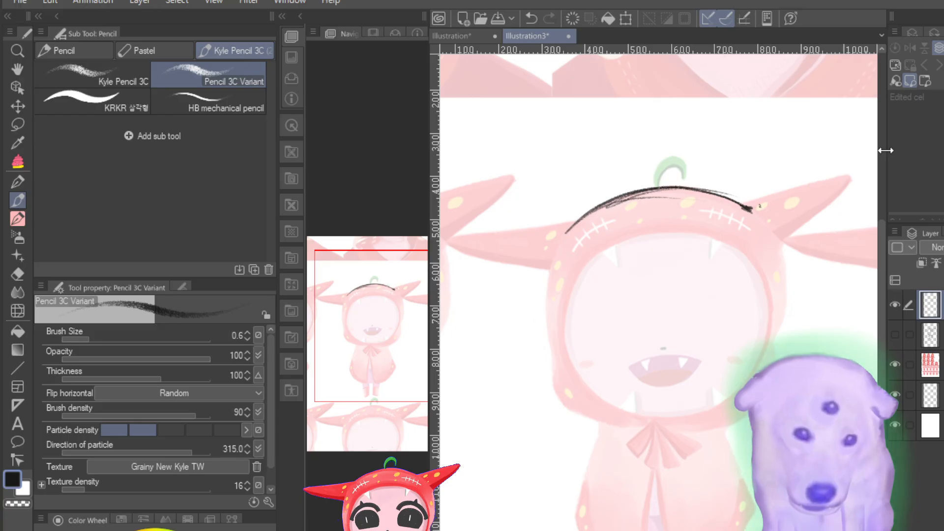
{"action": "mouse_move", "coordinate": [742, 204]}
{"action": "left_mouse_down"}
{"action": "mouse_move", "coordinate": [800, 179]}
{"action": "mouse_move", "coordinate": [756, 196]}
{"action": "mouse_move", "coordinate": [849, 172]}
{"action": "mouse_move", "coordinate": [805, 214]}
{"action": "mouse_move", "coordinate": [817, 213]}
{"action": "mouse_move", "coordinate": [841, 189]}
{"action": "mouse_move", "coordinate": [786, 234]}
{"action": "left_mouse_up"}
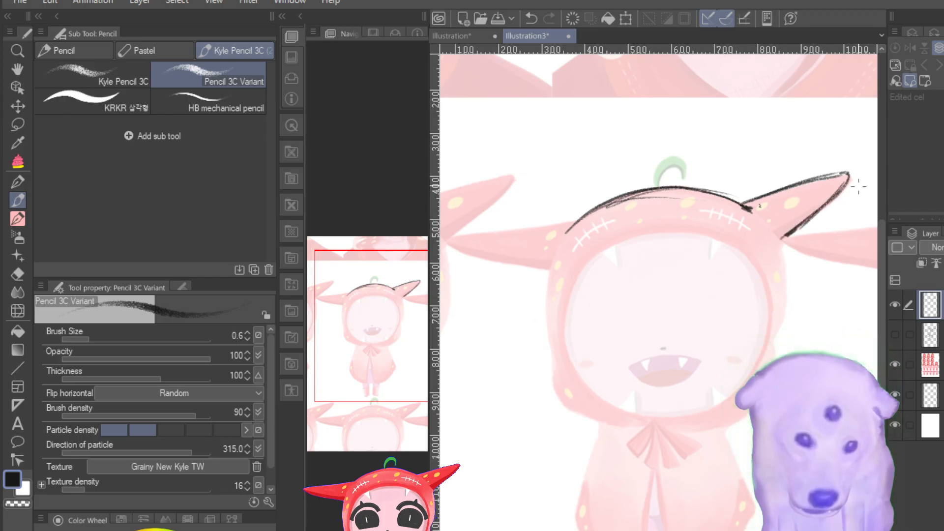
Step: Try a straight vertical centre line from the hood's crown to the chin of the reference, and undo its strokes
{"action": "left_click_drag", "start_coordinate": [660, 197], "coordinate": [658, 350]}
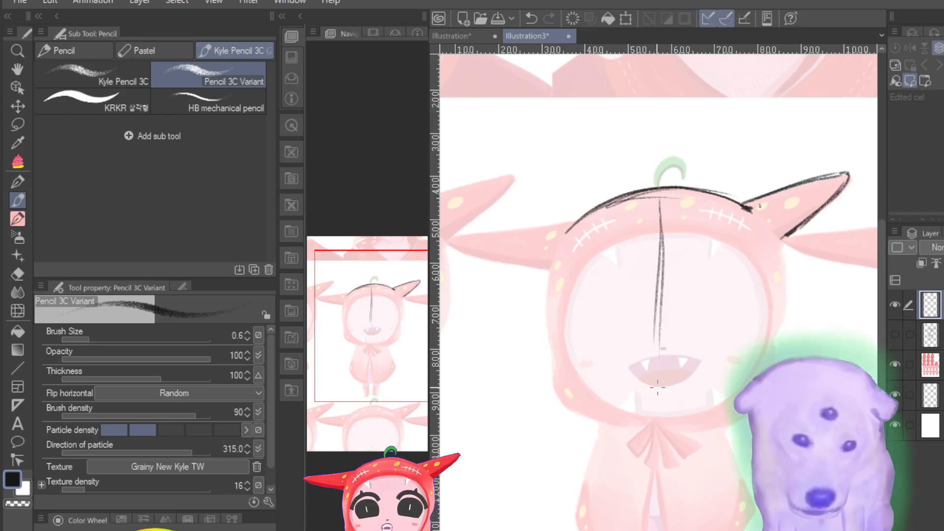
{"action": "left_click_drag", "start_coordinate": [660, 243], "coordinate": [662, 389]}
{"action": "left_click_drag", "start_coordinate": [661, 283], "coordinate": [663, 403]}
{"action": "left_click_drag", "start_coordinate": [661, 335], "coordinate": [664, 413]}
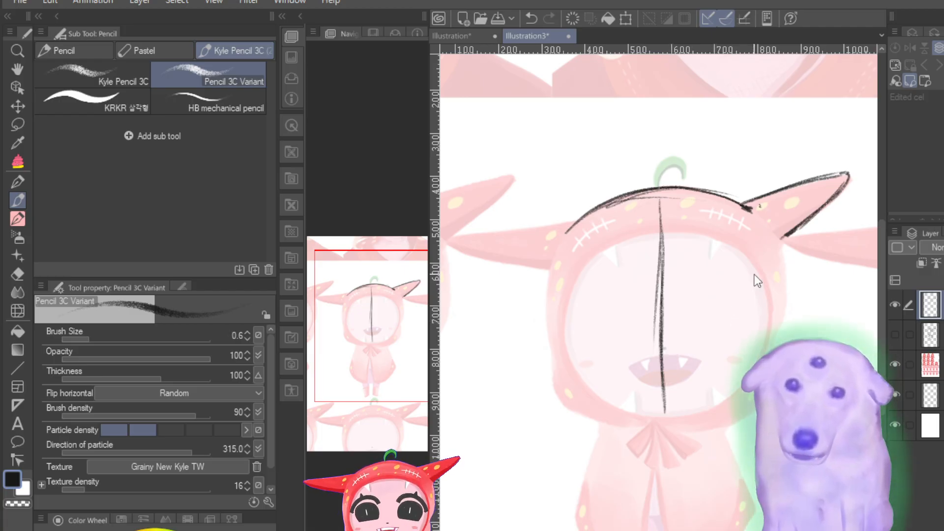
{"action": "key", "text": "ctrl+z"}
{"action": "key", "text": "ctrl+z"}
{"action": "key", "text": "ctrl+z"}
{"action": "key", "text": "ctrl+z"}
{"action": "key", "text": "ctrl+z"}
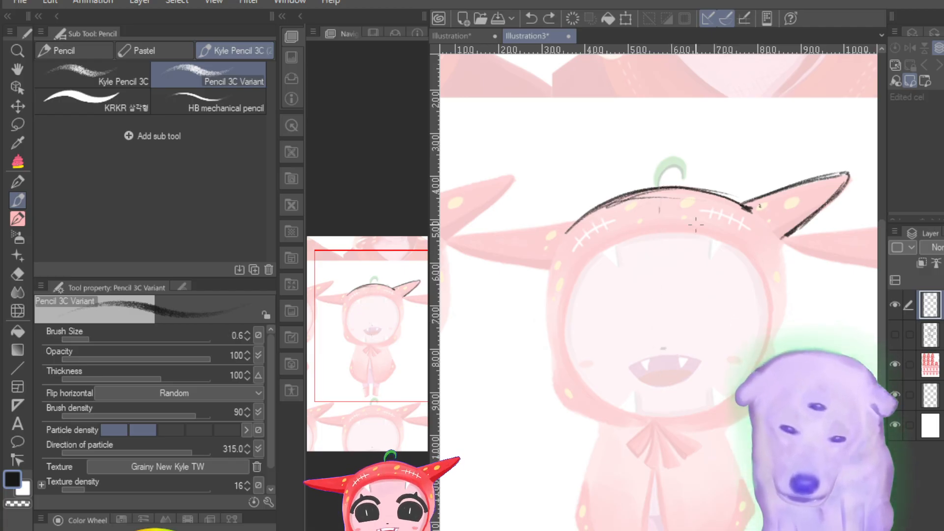
Step: Try a centre line slanting slightly to the right down the reference face, and undo its strokes
{"action": "left_click_drag", "start_coordinate": [659, 206], "coordinate": [668, 317]}
{"action": "left_click_drag", "start_coordinate": [664, 216], "coordinate": [669, 365]}
{"action": "left_click_drag", "start_coordinate": [667, 259], "coordinate": [672, 400]}
{"action": "left_click_drag", "start_coordinate": [665, 317], "coordinate": [674, 409]}
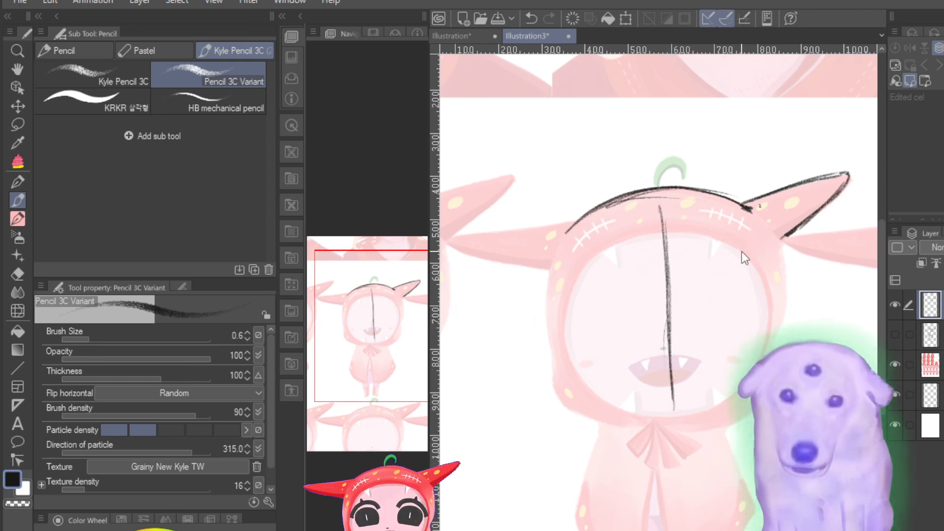
{"action": "key", "text": "ctrl+z"}
{"action": "key", "text": "ctrl+z"}
{"action": "key", "text": "ctrl+z"}
{"action": "key", "text": "ctrl+z"}
{"action": "key", "text": "ctrl+z"}
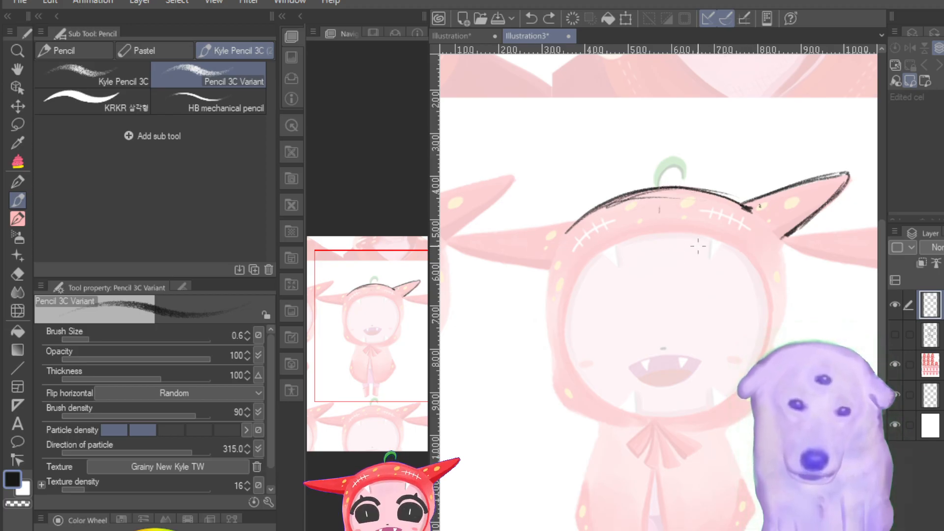
Step: Draw a slightly curved centre line from below the hood's crown through the mouth to the chin of the reference face
{"action": "mouse_move", "coordinate": [659, 209]}
{"action": "left_mouse_down"}
{"action": "mouse_move", "coordinate": [672, 408]}
{"action": "mouse_move", "coordinate": [666, 290]}
{"action": "mouse_move", "coordinate": [671, 396]}
{"action": "left_mouse_up"}
{"action": "left_click_drag", "start_coordinate": [670, 359], "coordinate": [674, 417]}
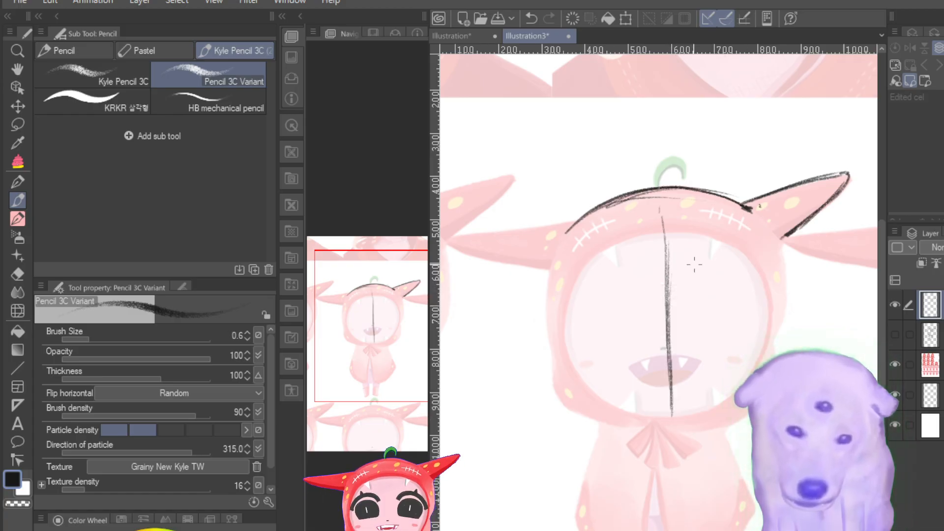
{"action": "left_click_drag", "start_coordinate": [660, 217], "coordinate": [667, 295]}
{"action": "left_click_drag", "start_coordinate": [668, 242], "coordinate": [671, 277]}
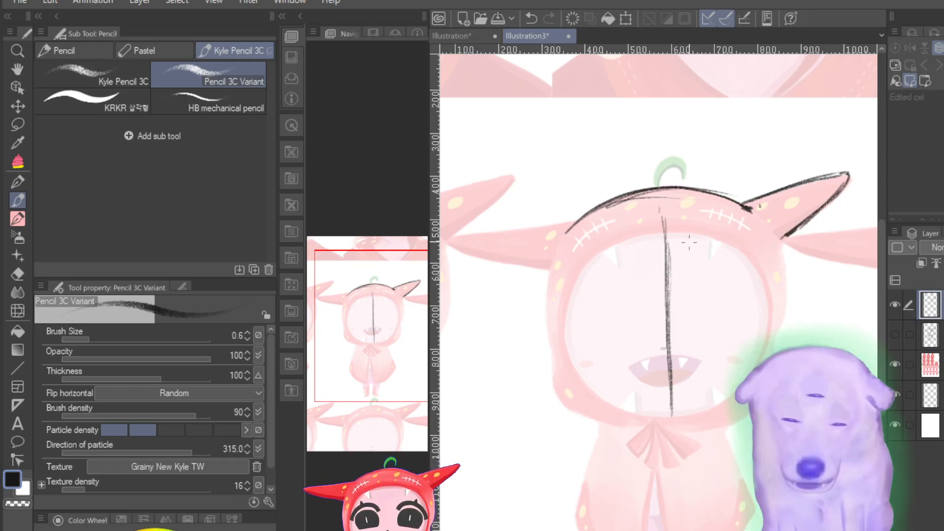
Step: Draw a curved eye guideline across the face above the mouth, and trace the hood's left side down to its lower edge
{"action": "left_click_drag", "start_coordinate": [572, 312], "coordinate": [735, 326]}
{"action": "mouse_move", "coordinate": [592, 321]}
{"action": "left_mouse_down"}
{"action": "mouse_move", "coordinate": [682, 339]}
{"action": "mouse_move", "coordinate": [725, 330]}
{"action": "left_mouse_up"}
{"action": "left_click_drag", "start_coordinate": [760, 301], "coordinate": [747, 309]}
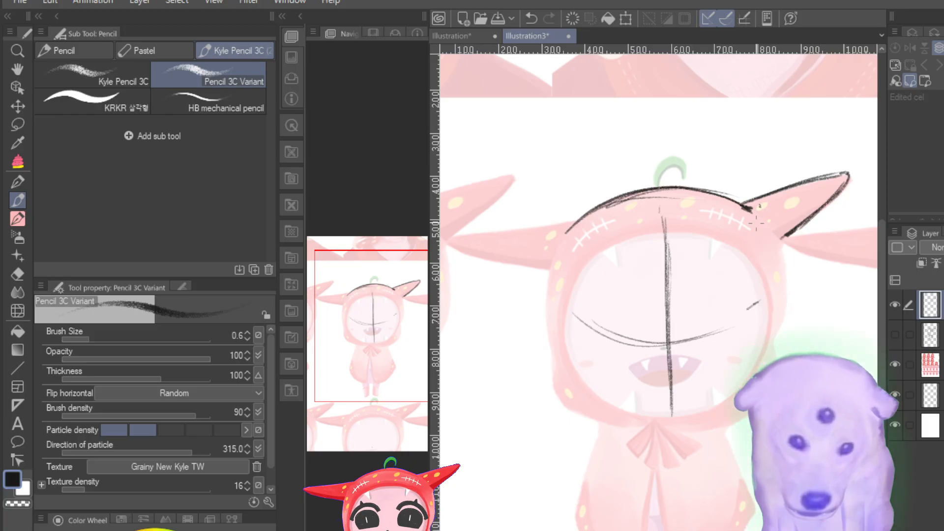
{"action": "mouse_move", "coordinate": [550, 269]}
{"action": "left_mouse_down"}
{"action": "mouse_move", "coordinate": [556, 392]}
{"action": "mouse_move", "coordinate": [601, 421]}
{"action": "left_mouse_up"}
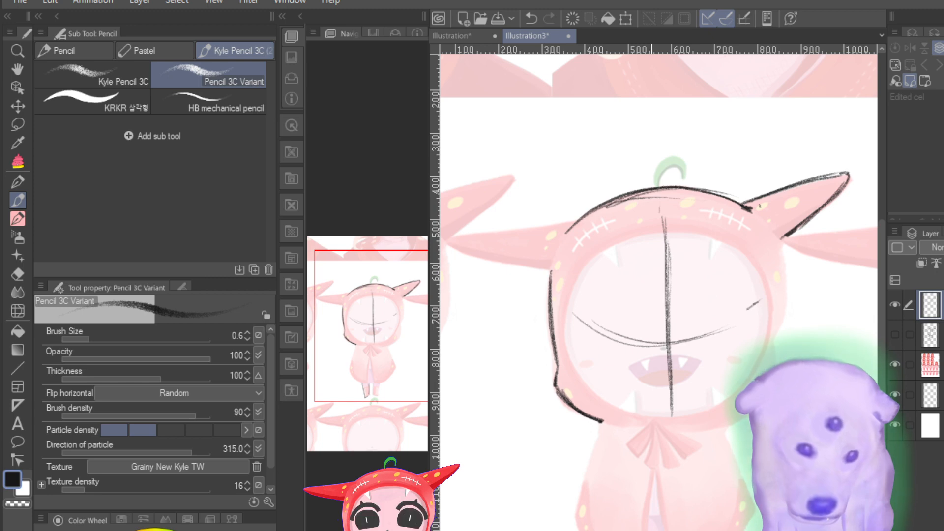
Step: Trace the body's left and right side lines from beneath the hood down inside the cape, strengthening them with repeated strokes
{"action": "left_click_drag", "start_coordinate": [622, 431], "coordinate": [617, 530]}
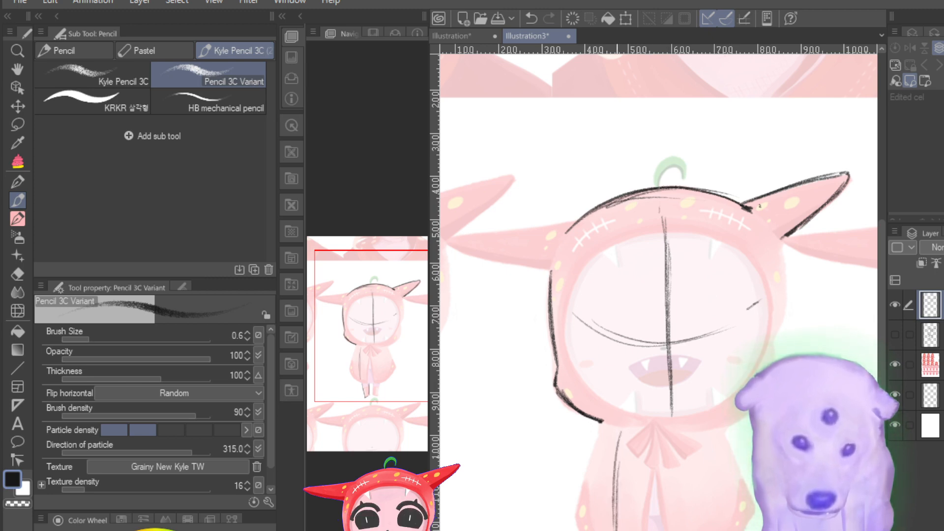
{"action": "left_click_drag", "start_coordinate": [614, 447], "coordinate": [608, 530]}
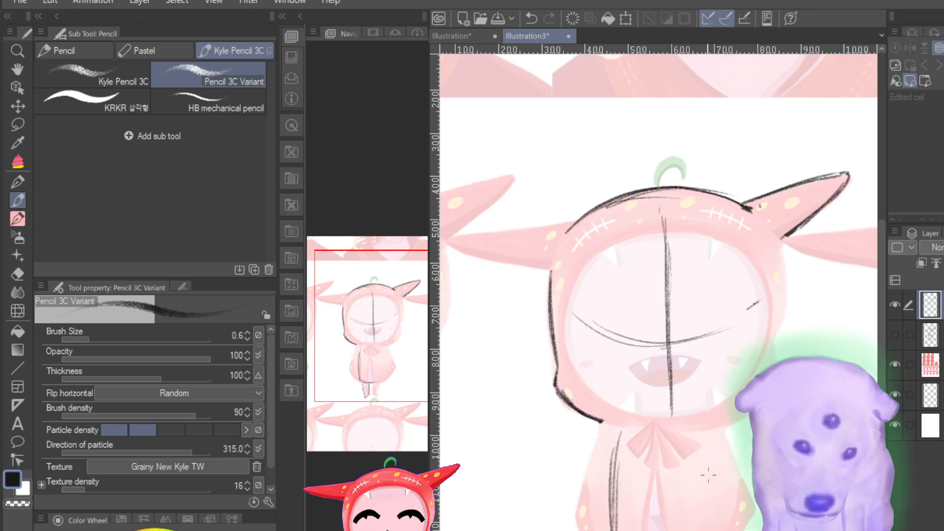
{"action": "left_click_drag", "start_coordinate": [696, 439], "coordinate": [704, 530]}
{"action": "left_click_drag", "start_coordinate": [698, 467], "coordinate": [706, 530]}
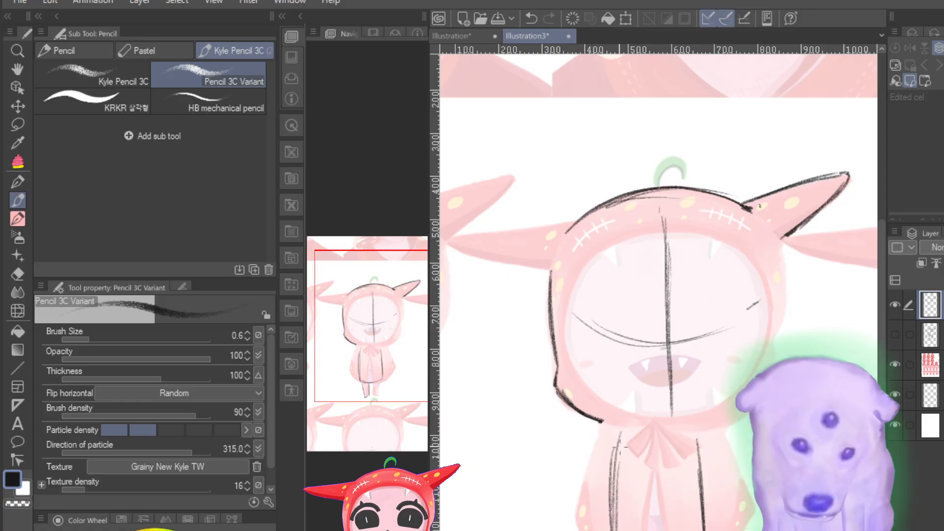
{"action": "left_click_drag", "start_coordinate": [621, 433], "coordinate": [612, 529]}
{"action": "left_click_drag", "start_coordinate": [698, 487], "coordinate": [702, 529]}
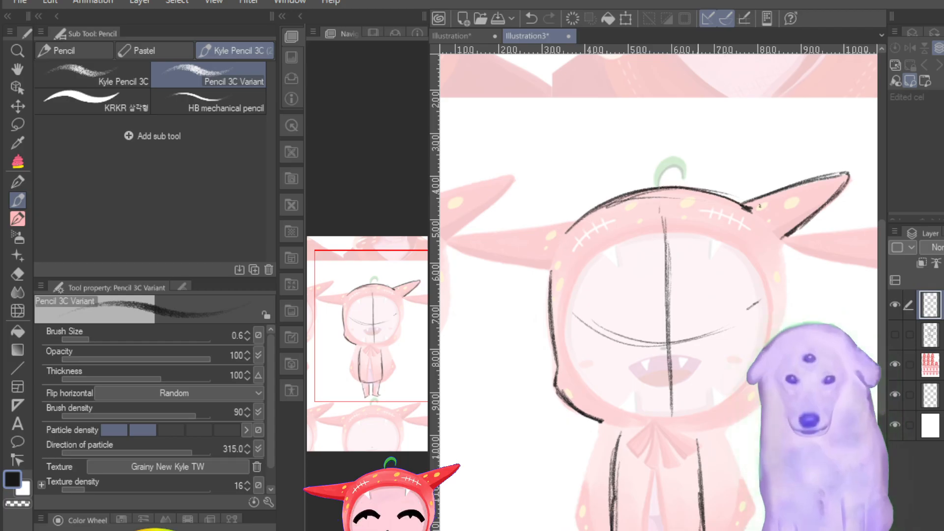
Step: Trace the upper and lower edges of the hood's left horn and join them to the hood outline
{"action": "left_click_drag", "start_coordinate": [380, 331], "coordinate": [381, 346]}
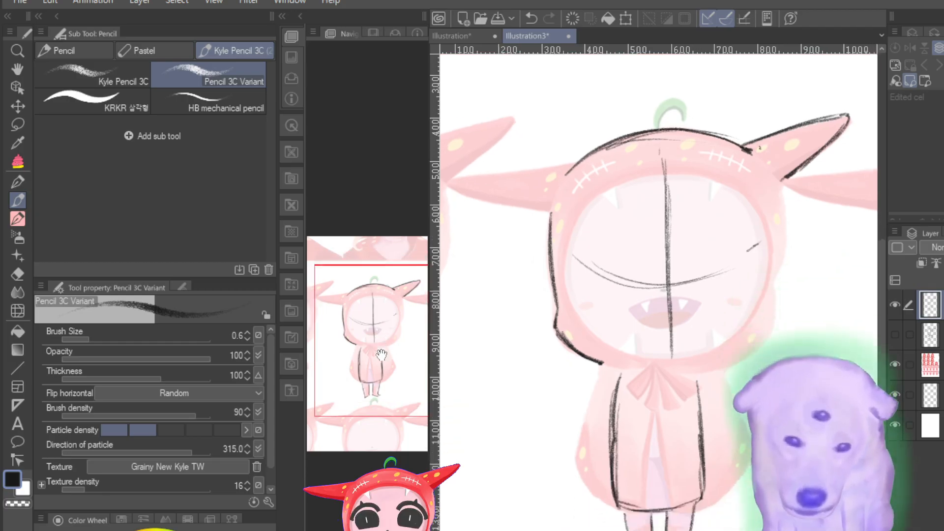
{"action": "key", "text": "ctrl+plus"}
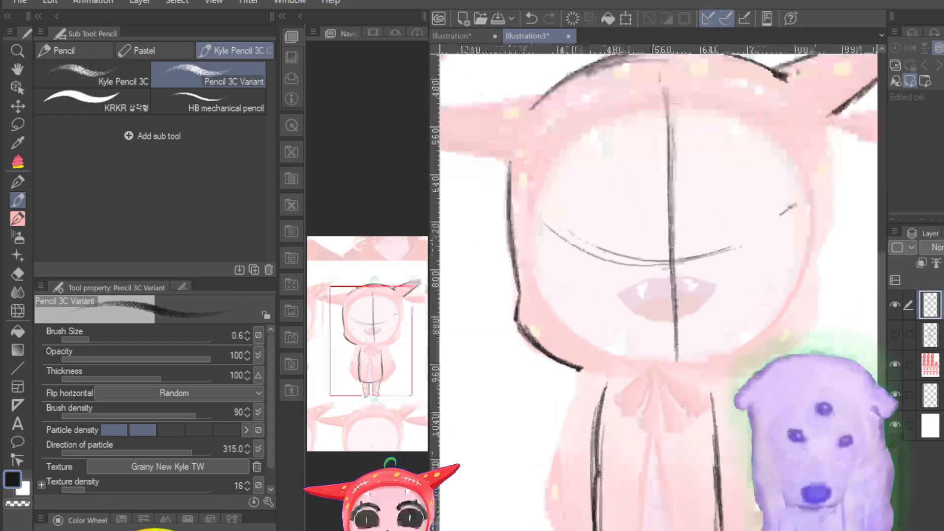
{"action": "left_click_drag", "start_coordinate": [360, 363], "coordinate": [327, 333]}
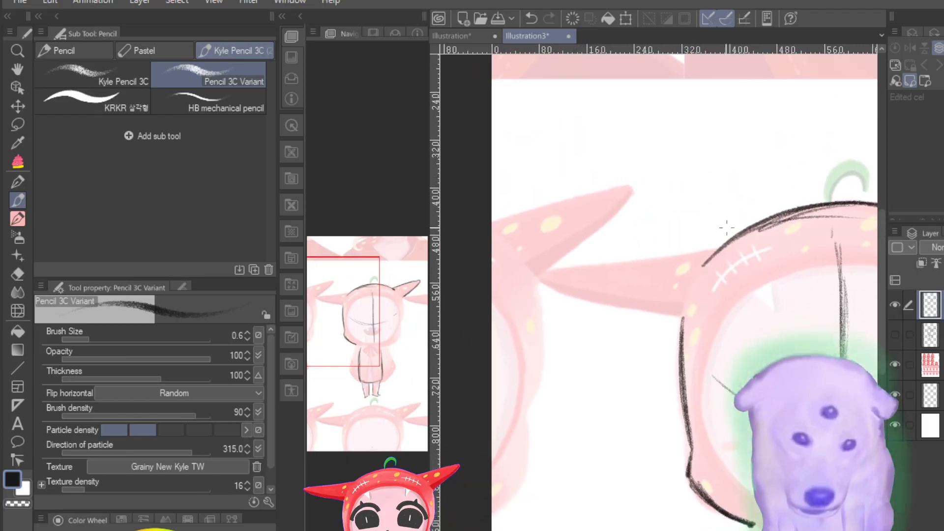
{"action": "left_click_drag", "start_coordinate": [537, 274], "coordinate": [706, 254]}
{"action": "left_click_drag", "start_coordinate": [588, 263], "coordinate": [718, 251]}
{"action": "mouse_move", "coordinate": [722, 250]}
{"action": "left_mouse_down"}
{"action": "mouse_move", "coordinate": [540, 274]}
{"action": "mouse_move", "coordinate": [572, 297]}
{"action": "mouse_move", "coordinate": [550, 285]}
{"action": "mouse_move", "coordinate": [630, 308]}
{"action": "mouse_move", "coordinate": [572, 294]}
{"action": "mouse_move", "coordinate": [624, 308]}
{"action": "mouse_move", "coordinate": [609, 309]}
{"action": "mouse_move", "coordinate": [688, 309]}
{"action": "mouse_move", "coordinate": [627, 307]}
{"action": "mouse_move", "coordinate": [683, 311]}
{"action": "mouse_move", "coordinate": [653, 313]}
{"action": "left_mouse_up"}
{"action": "mouse_move", "coordinate": [680, 312]}
{"action": "left_mouse_down"}
{"action": "mouse_move", "coordinate": [683, 320]}
{"action": "mouse_move", "coordinate": [615, 305]}
{"action": "mouse_move", "coordinate": [652, 309]}
{"action": "mouse_move", "coordinate": [689, 352]}
{"action": "left_mouse_up"}
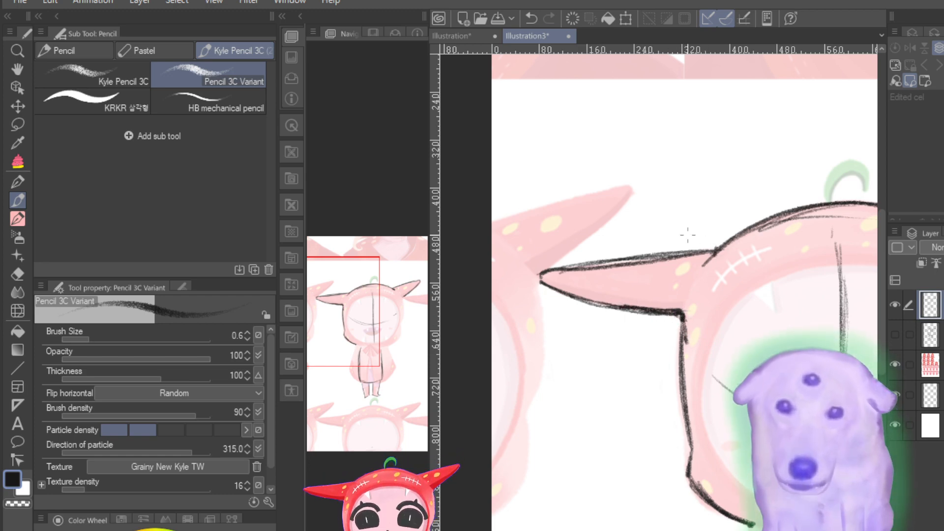
Step: Trace the hood's right side from the base of the right horn around the cheek to beneath the chin
{"action": "scroll", "coordinate": [653, 351], "scroll_direction": "down", "scroll_amount": 4}
{"action": "scroll", "coordinate": [653, 350], "scroll_direction": "up", "scroll_amount": 4}
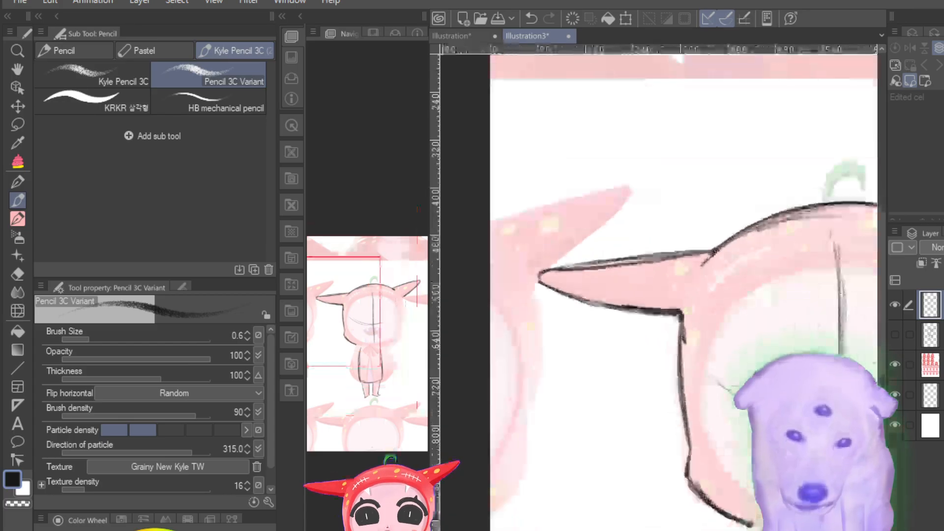
{"action": "scroll", "coordinate": [652, 351], "scroll_direction": "down", "scroll_amount": 1}
{"action": "scroll", "coordinate": [652, 351], "scroll_direction": "up", "scroll_amount": 1}
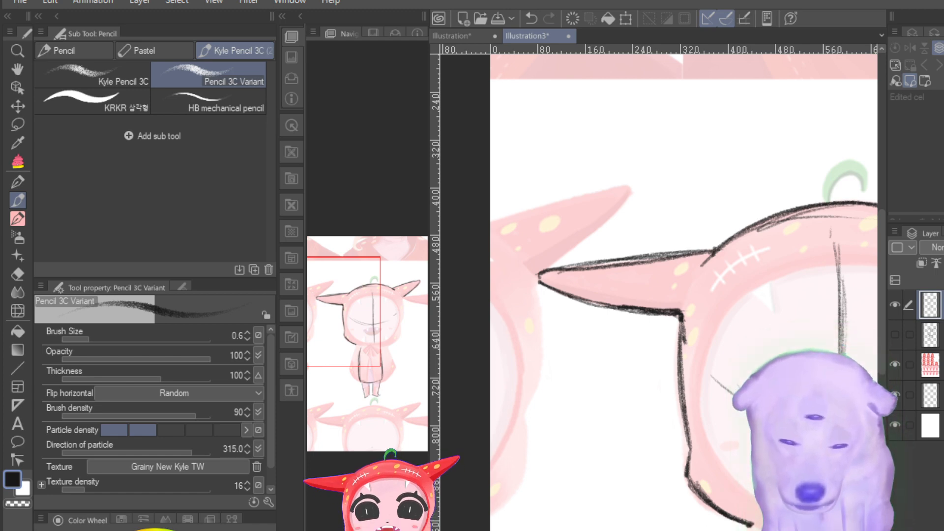
{"action": "scroll", "coordinate": [659, 344], "scroll_direction": "up", "scroll_amount": 5}
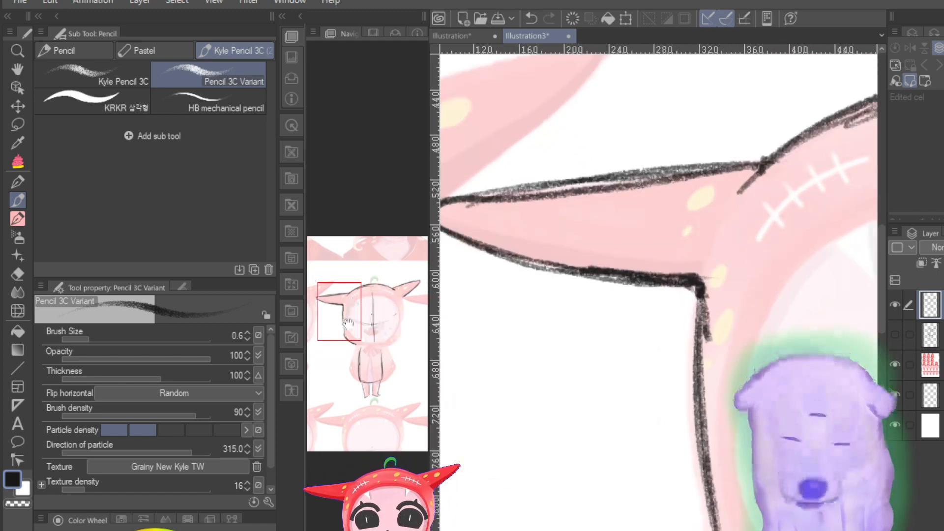
{"action": "left_click_drag", "start_coordinate": [348, 323], "coordinate": [399, 320]}
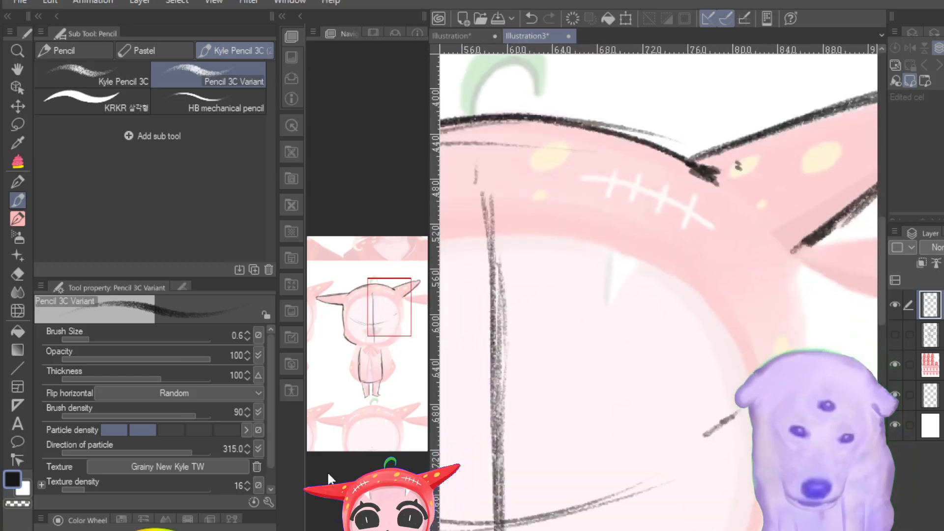
{"action": "scroll", "coordinate": [659, 344], "scroll_direction": "down", "scroll_amount": 5}
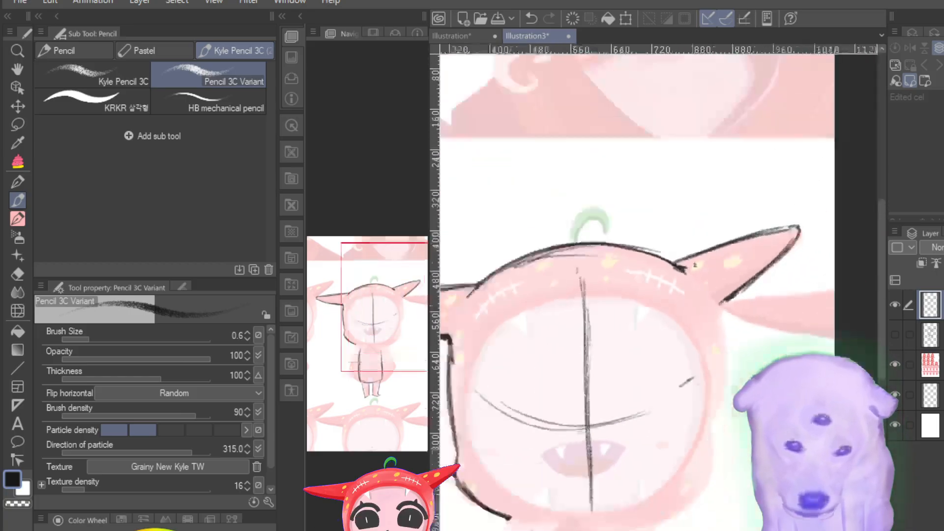
{"action": "left_click", "coordinate": [375, 323]}
{"action": "left_click_drag", "start_coordinate": [375, 323], "coordinate": [374, 319]}
{"action": "left_click_drag", "start_coordinate": [736, 252], "coordinate": [727, 351]}
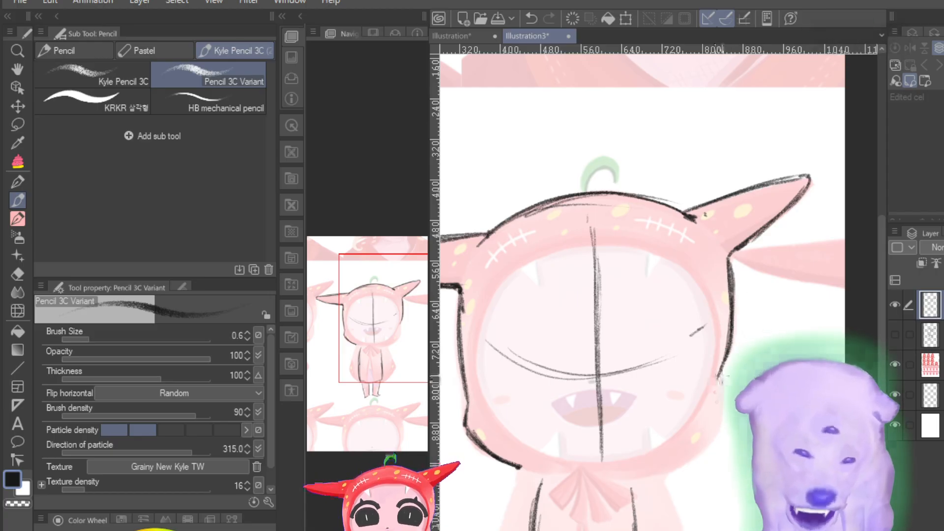
{"action": "mouse_move", "coordinate": [721, 376]}
{"action": "left_mouse_down"}
{"action": "mouse_move", "coordinate": [709, 442]}
{"action": "mouse_move", "coordinate": [723, 392]}
{"action": "mouse_move", "coordinate": [645, 476]}
{"action": "left_mouse_up"}
{"action": "mouse_move", "coordinate": [702, 445]}
{"action": "left_mouse_down"}
{"action": "mouse_move", "coordinate": [645, 476]}
{"action": "mouse_move", "coordinate": [667, 466]}
{"action": "left_mouse_up"}
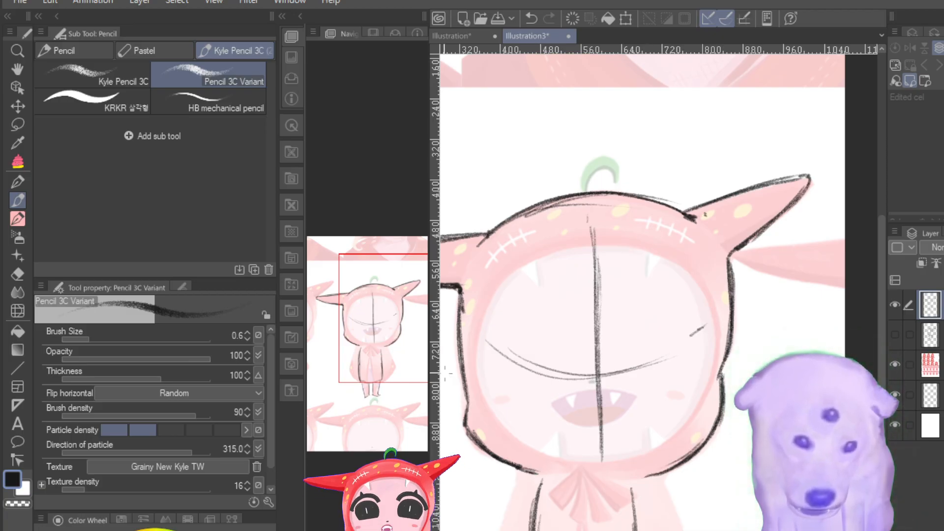
Step: Go over the left horn's upper edge again, strengthening it up to where it meets the hood
{"action": "mouse_move", "coordinate": [375, 306]}
{"action": "left_mouse_down"}
{"action": "mouse_move", "coordinate": [361, 318]}
{"action": "mouse_move", "coordinate": [345, 303]}
{"action": "left_mouse_up"}
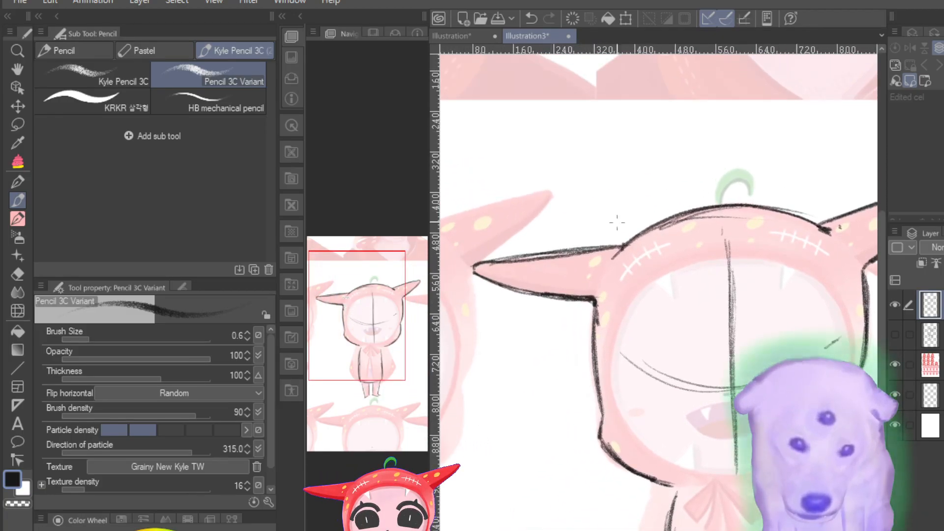
{"action": "left_click_drag", "start_coordinate": [624, 244], "coordinate": [534, 258]}
{"action": "mouse_move", "coordinate": [547, 257]}
{"action": "left_mouse_down"}
{"action": "mouse_move", "coordinate": [513, 262]}
{"action": "mouse_move", "coordinate": [602, 247]}
{"action": "left_mouse_up"}
{"action": "left_click_drag", "start_coordinate": [608, 246], "coordinate": [620, 248]}
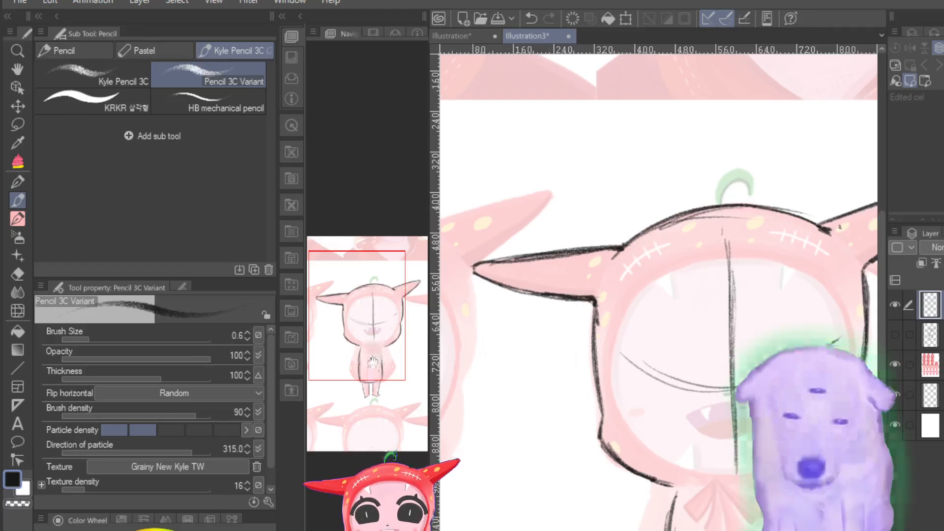
Step: Undo the traced stem attempts, redraw the hood's curled stem with its tip hooking to the left, and go over the upper centre line
{"action": "left_click_drag", "start_coordinate": [367, 362], "coordinate": [377, 337]}
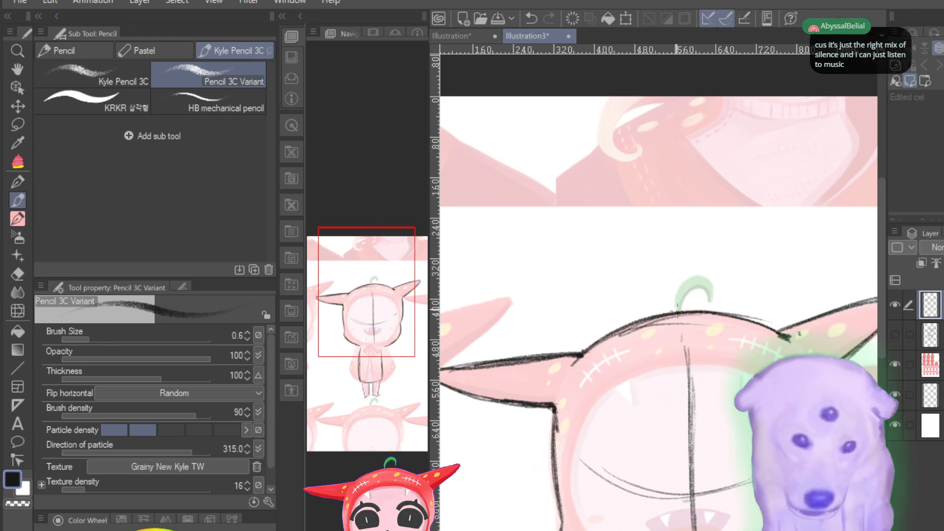
{"action": "mouse_move", "coordinate": [702, 273]}
{"action": "left_mouse_down"}
{"action": "mouse_move", "coordinate": [714, 296]}
{"action": "mouse_move", "coordinate": [712, 305]}
{"action": "mouse_move", "coordinate": [707, 288]}
{"action": "mouse_move", "coordinate": [689, 292]}
{"action": "mouse_move", "coordinate": [679, 310]}
{"action": "left_mouse_up"}
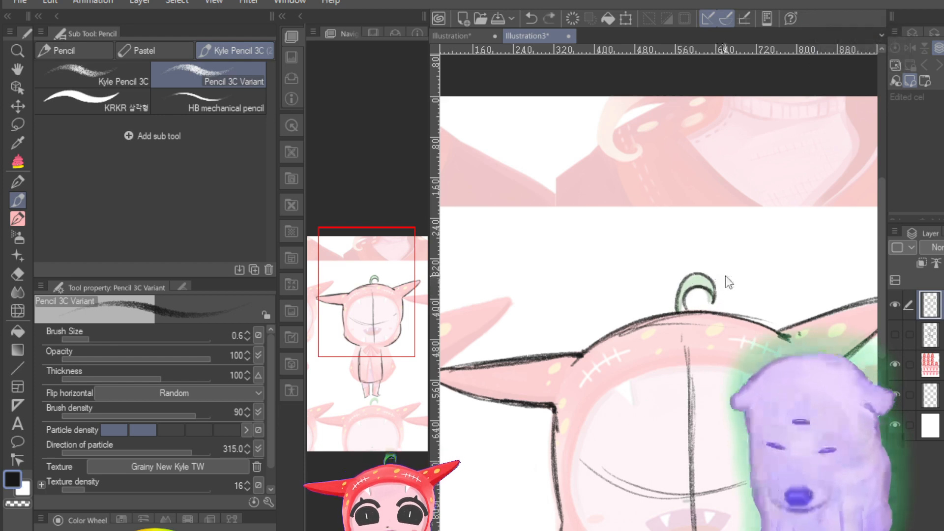
{"action": "key", "text": "ctrl+z"}
{"action": "key", "text": "ctrl+z"}
{"action": "mouse_move", "coordinate": [677, 295]}
{"action": "left_mouse_down"}
{"action": "mouse_move", "coordinate": [680, 274]}
{"action": "mouse_move", "coordinate": [707, 307]}
{"action": "mouse_move", "coordinate": [685, 278]}
{"action": "mouse_move", "coordinate": [691, 311]}
{"action": "mouse_move", "coordinate": [681, 277]}
{"action": "mouse_move", "coordinate": [698, 310]}
{"action": "mouse_move", "coordinate": [689, 311]}
{"action": "left_mouse_up"}
{"action": "key", "text": "ctrl+z"}
{"action": "key", "text": "ctrl+z"}
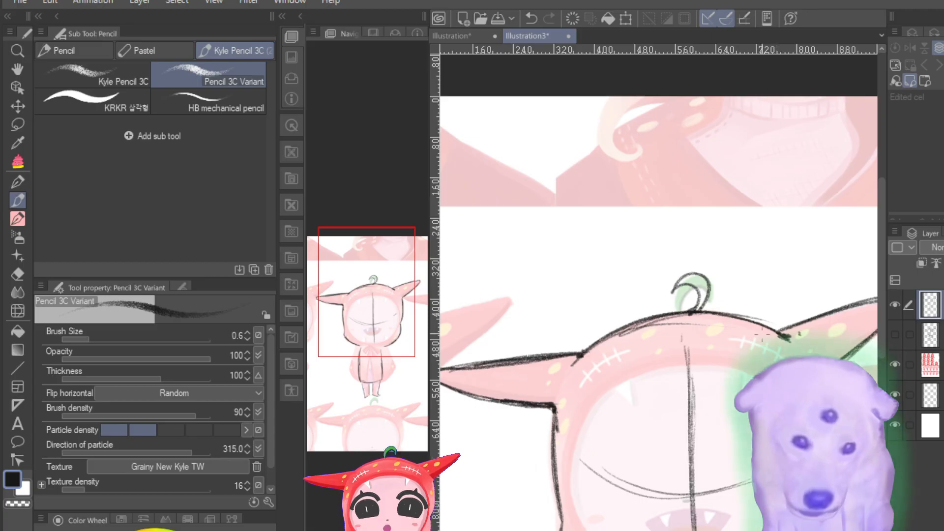
{"action": "left_click_drag", "start_coordinate": [689, 351], "coordinate": [692, 423]}
{"action": "left_click_drag", "start_coordinate": [571, 358], "coordinate": [582, 354]}
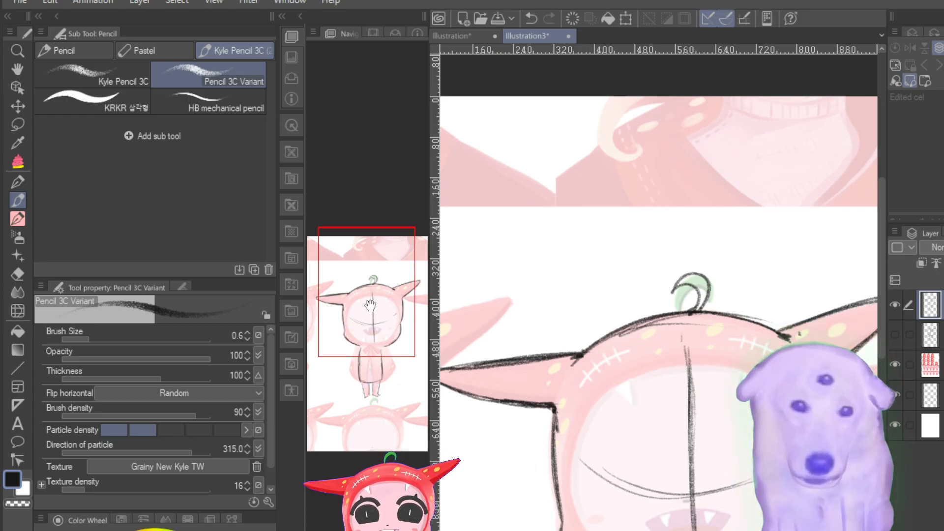
Step: Draw the sock lines across both lower legs and reinforce the body's left and right side lines
{"action": "left_click_drag", "start_coordinate": [373, 305], "coordinate": [367, 377]}
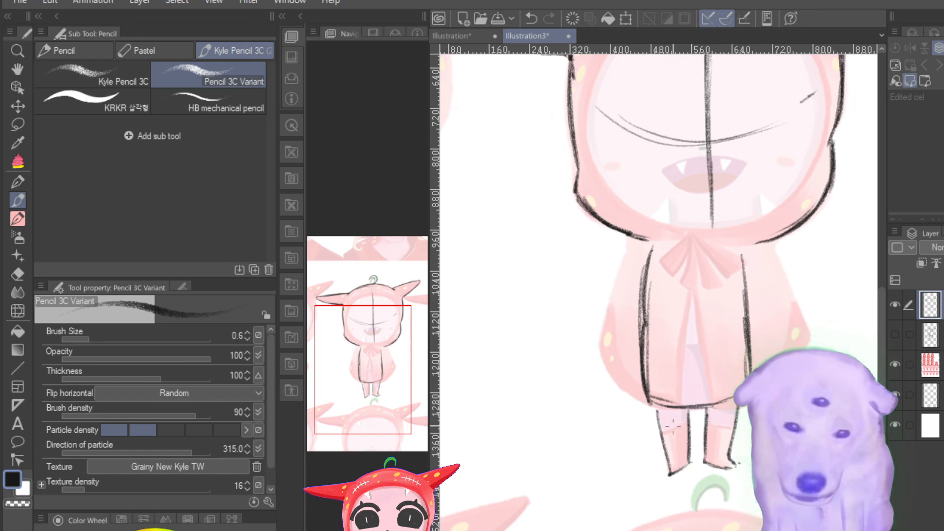
{"action": "left_click_drag", "start_coordinate": [661, 434], "coordinate": [686, 428]}
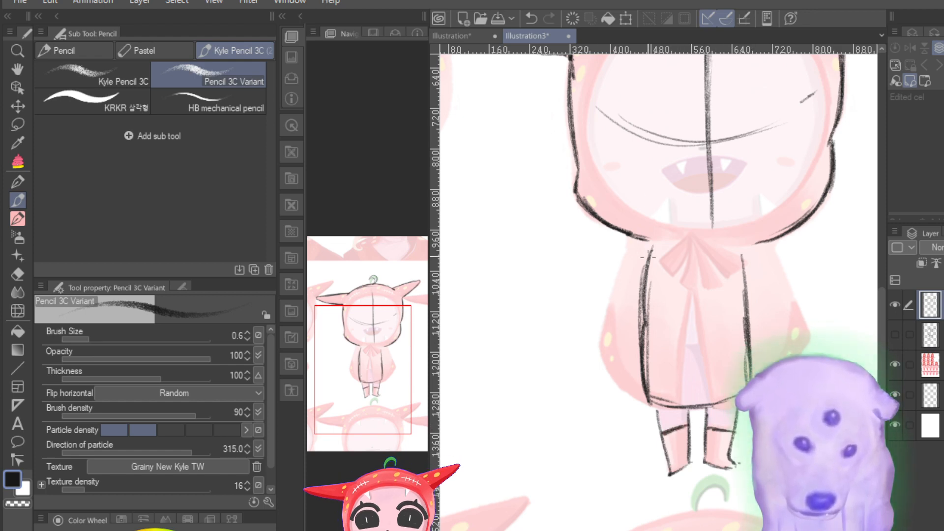
{"action": "left_click_drag", "start_coordinate": [651, 243], "coordinate": [634, 393]}
{"action": "mouse_move", "coordinate": [639, 331]}
{"action": "left_mouse_down"}
{"action": "mouse_move", "coordinate": [639, 388]}
{"action": "mouse_move", "coordinate": [662, 405]}
{"action": "left_mouse_up"}
{"action": "left_click_drag", "start_coordinate": [740, 246], "coordinate": [747, 381]}
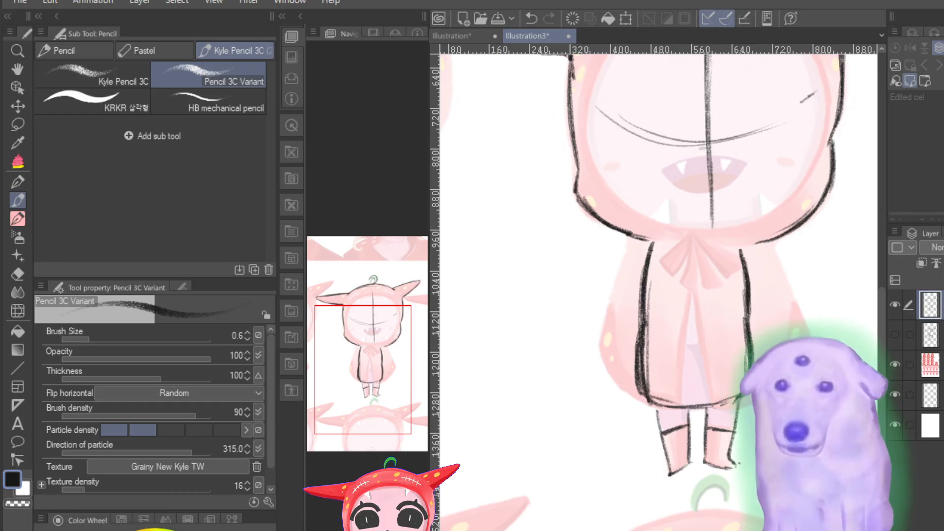
Step: Erase the doubled inner strokes along the body's left side line, and pencil over the upper part of the right side line
{"action": "left_click", "coordinate": [18, 274]}
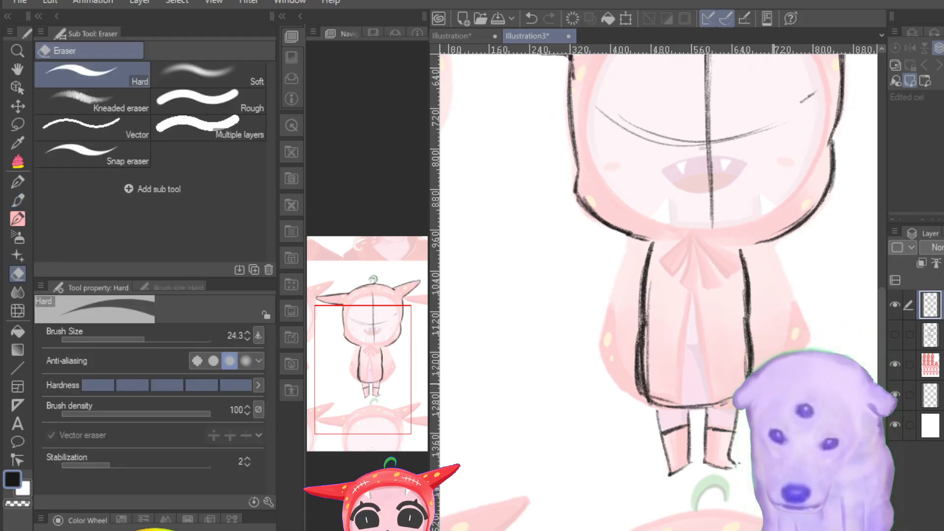
{"action": "mouse_move", "coordinate": [655, 279]}
{"action": "left_mouse_down"}
{"action": "mouse_move", "coordinate": [656, 337]}
{"action": "mouse_move", "coordinate": [656, 274]}
{"action": "mouse_move", "coordinate": [646, 373]}
{"action": "mouse_move", "coordinate": [655, 333]}
{"action": "mouse_move", "coordinate": [651, 389]}
{"action": "mouse_move", "coordinate": [671, 395]}
{"action": "mouse_move", "coordinate": [648, 376]}
{"action": "left_mouse_up"}
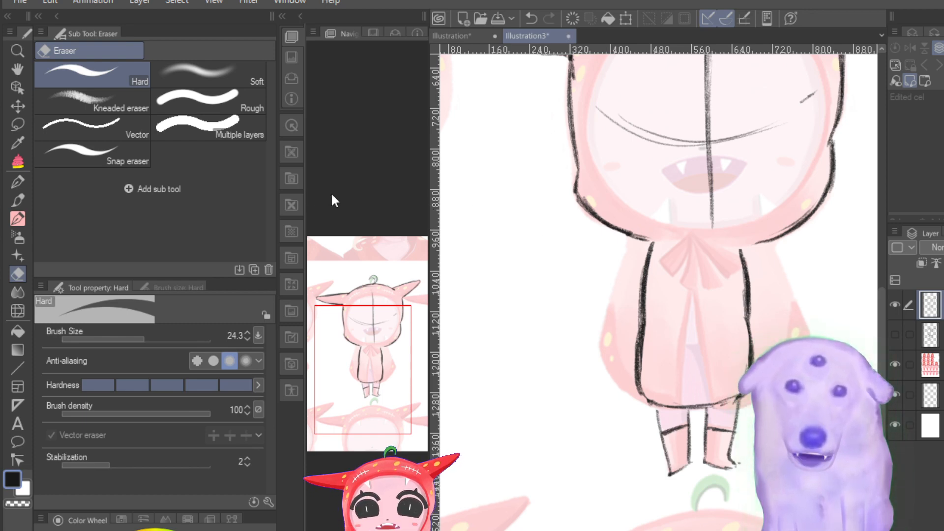
{"action": "left_click", "coordinate": [18, 200]}
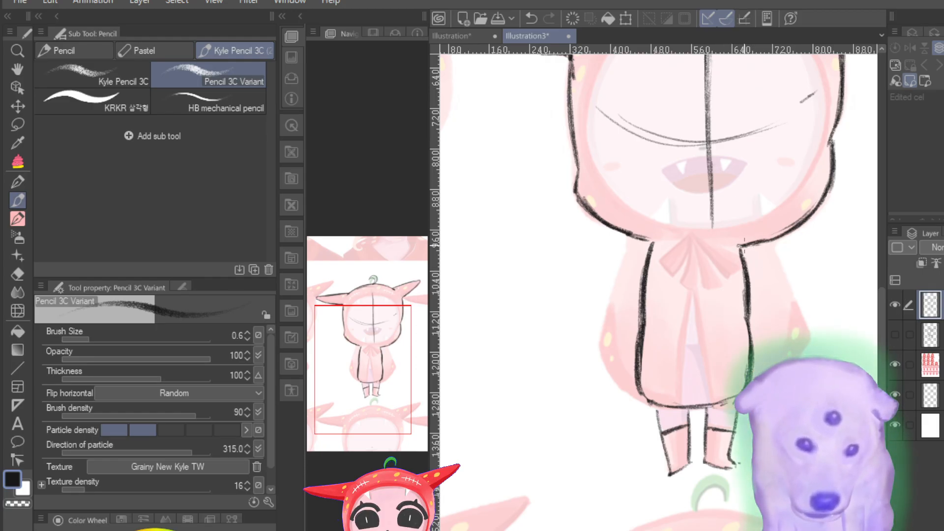
{"action": "left_click_drag", "start_coordinate": [743, 243], "coordinate": [747, 276]}
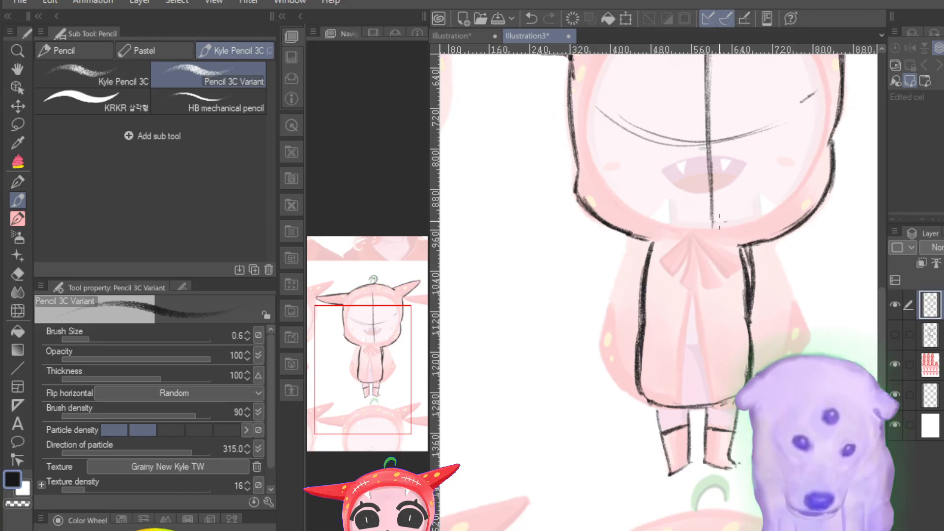
Step: Trace the cape's flared outer edges from the hood toward the hem on both sides, and thicken the body's right side line
{"action": "mouse_move", "coordinate": [631, 239]}
{"action": "left_mouse_down"}
{"action": "mouse_move", "coordinate": [598, 352]}
{"action": "mouse_move", "coordinate": [614, 277]}
{"action": "mouse_move", "coordinate": [599, 356]}
{"action": "mouse_move", "coordinate": [627, 393]}
{"action": "left_mouse_up"}
{"action": "left_click_drag", "start_coordinate": [600, 358], "coordinate": [656, 405]}
{"action": "left_click_drag", "start_coordinate": [765, 241], "coordinate": [806, 337]}
{"action": "left_click_drag", "start_coordinate": [777, 273], "coordinate": [807, 336]}
{"action": "mouse_move", "coordinate": [782, 281]}
{"action": "left_mouse_down"}
{"action": "mouse_move", "coordinate": [806, 338]}
{"action": "mouse_move", "coordinate": [793, 299]}
{"action": "left_mouse_up"}
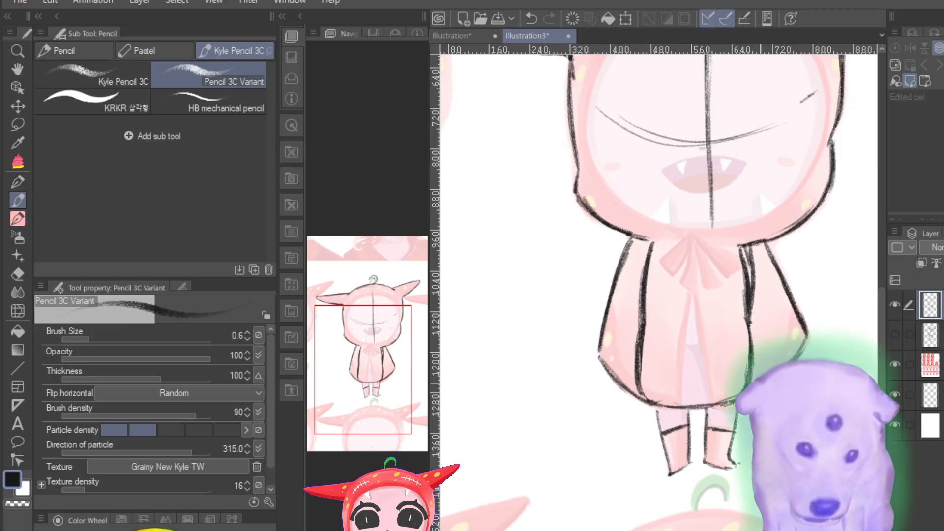
{"action": "left_click_drag", "start_coordinate": [749, 245], "coordinate": [748, 329]}
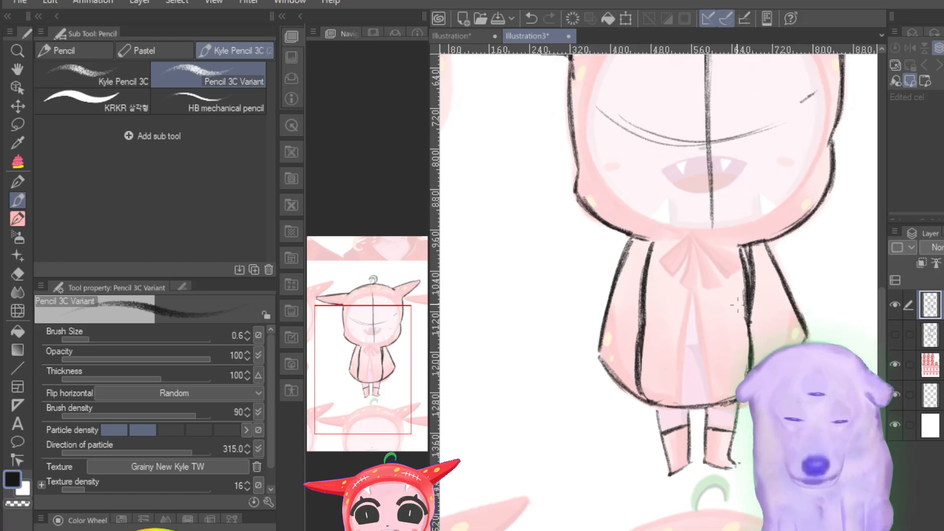
{"action": "key", "text": "ctrl+minus"}
{"action": "key", "text": "ctrl+minus"}
{"action": "key", "text": "ctrl+plus"}
{"action": "key", "text": "ctrl+plus"}
{"action": "key", "text": "ctrl+plus"}
{"action": "key", "text": "ctrl+plus"}
{"action": "key", "text": "ctrl+plus"}
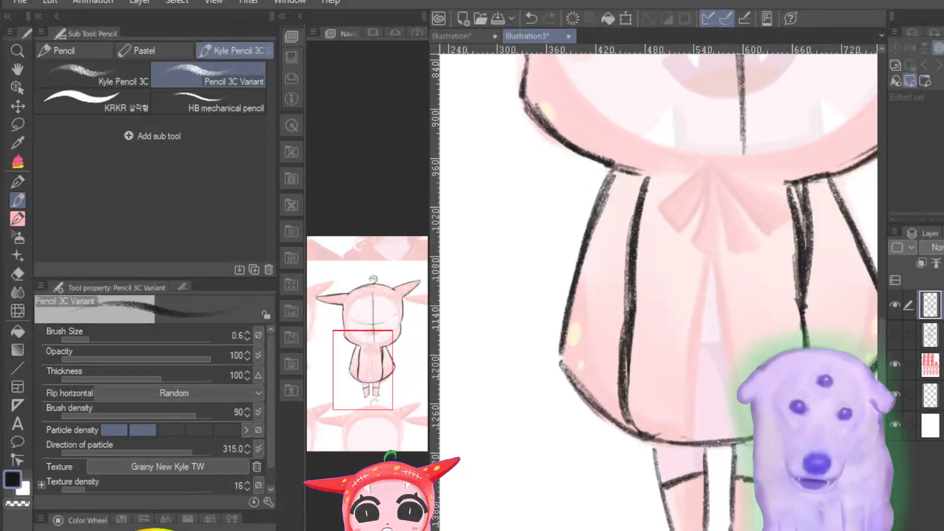
{"action": "key", "text": "ctrl+minus"}
{"action": "key", "text": "ctrl+minus"}
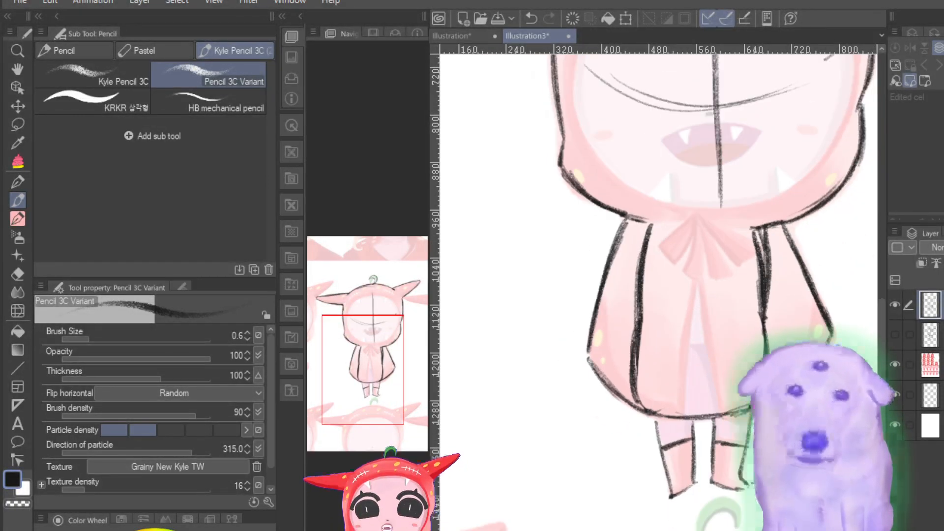
{"action": "key", "text": "ctrl+plus"}
{"action": "key", "text": "ctrl+plus"}
{"action": "key", "text": "ctrl+minus"}
{"action": "key", "text": "ctrl+minus"}
{"action": "key", "text": "ctrl+plus"}
{"action": "key", "text": "ctrl+plus"}
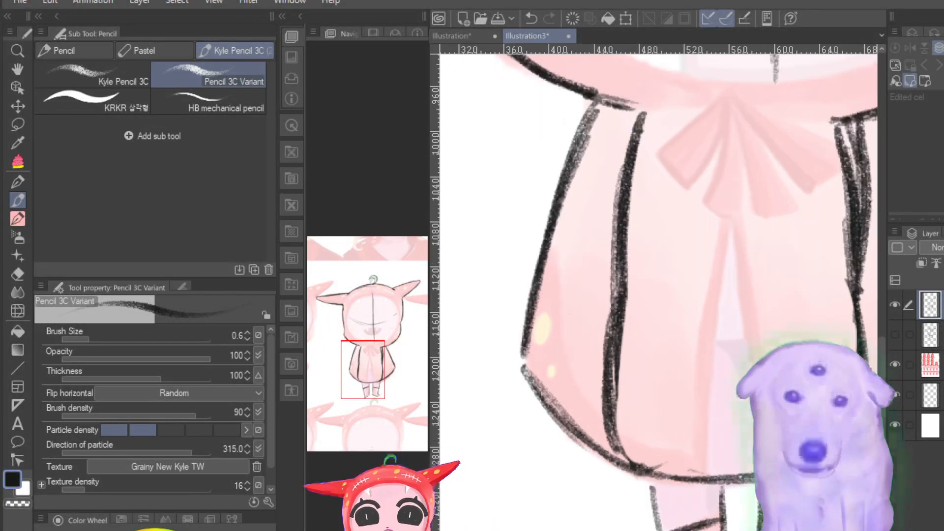
Step: Pencil over the hood's top contour between the stem and left horn, and go over the right horn's lower edge
{"action": "left_click_drag", "start_coordinate": [367, 380], "coordinate": [359, 320]}
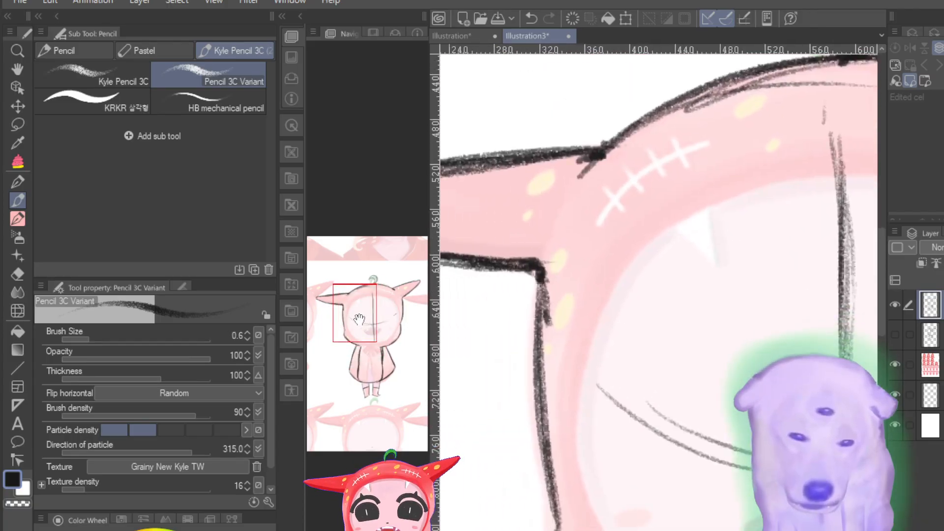
{"action": "key", "text": "ctrl+minus"}
{"action": "key", "text": "ctrl+minus"}
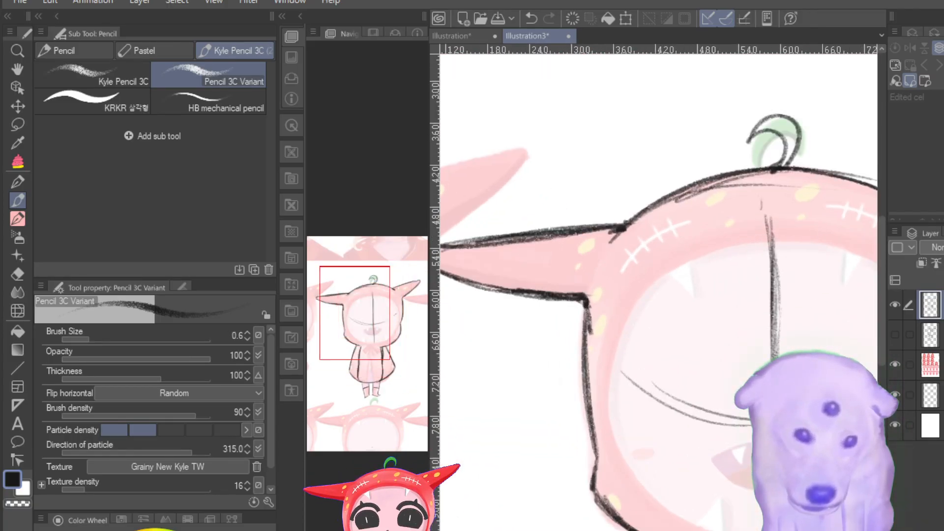
{"action": "mouse_move", "coordinate": [770, 170]}
{"action": "left_mouse_down"}
{"action": "mouse_move", "coordinate": [706, 183]}
{"action": "mouse_move", "coordinate": [615, 228]}
{"action": "left_mouse_up"}
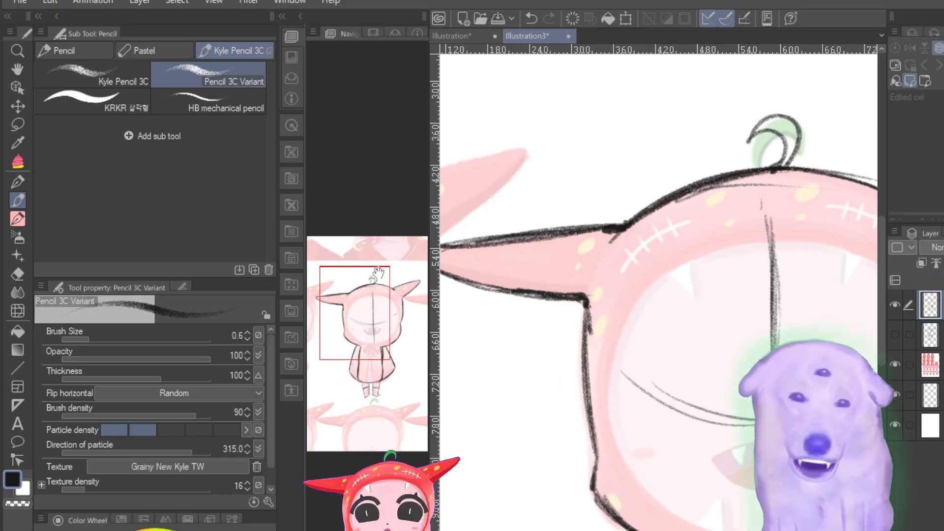
{"action": "left_click_drag", "start_coordinate": [368, 326], "coordinate": [405, 324]}
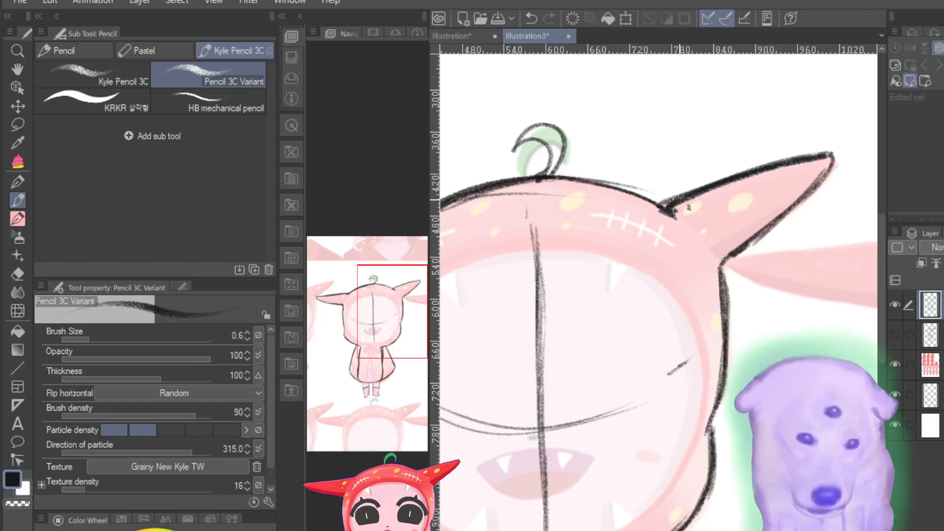
{"action": "mouse_move", "coordinate": [832, 155]}
{"action": "left_mouse_down"}
{"action": "mouse_move", "coordinate": [788, 219]}
{"action": "mouse_move", "coordinate": [723, 261]}
{"action": "mouse_move", "coordinate": [728, 269]}
{"action": "left_mouse_up"}
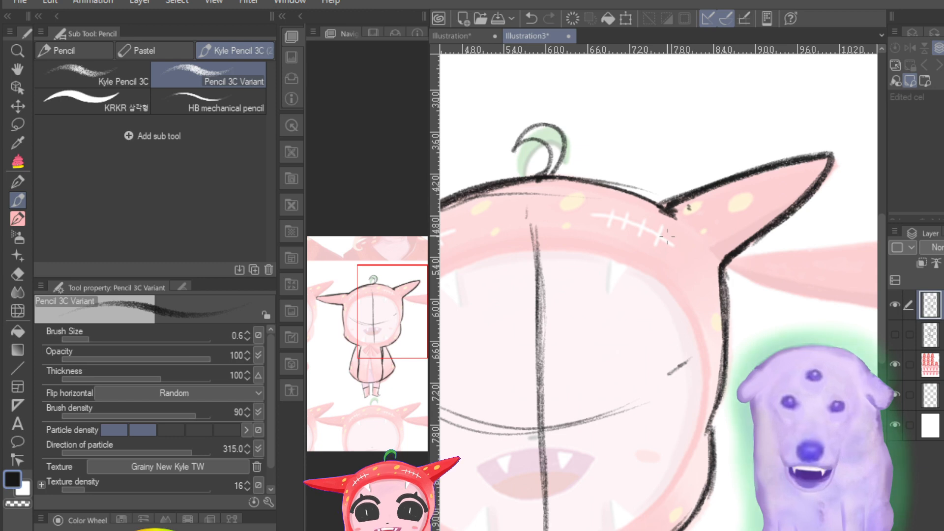
Step: Try curved strokes between the cape's left edge and the body's left side line, and undo them
{"action": "scroll", "coordinate": [661, 347], "scroll_direction": "down", "scroll_amount": 11}
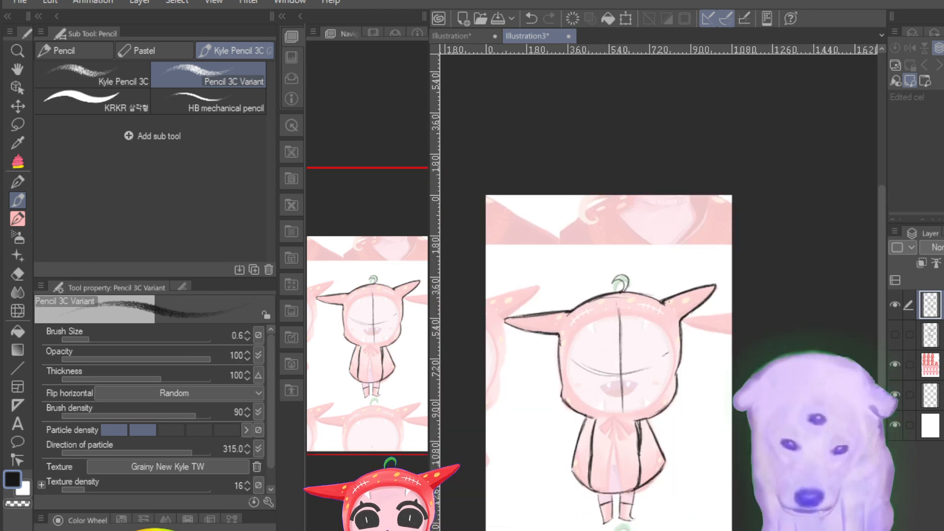
{"action": "scroll", "coordinate": [660, 347], "scroll_direction": "up", "scroll_amount": 8}
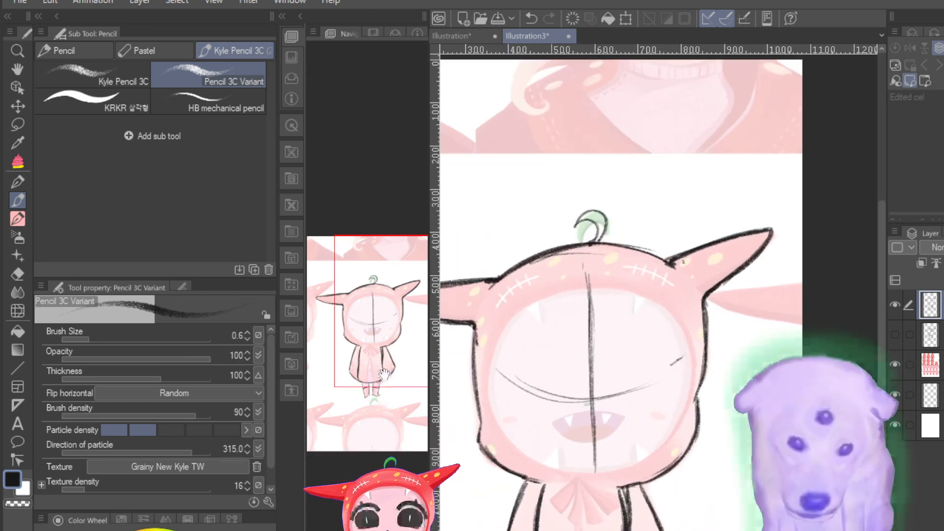
{"action": "left_click_drag", "start_coordinate": [381, 380], "coordinate": [353, 424]}
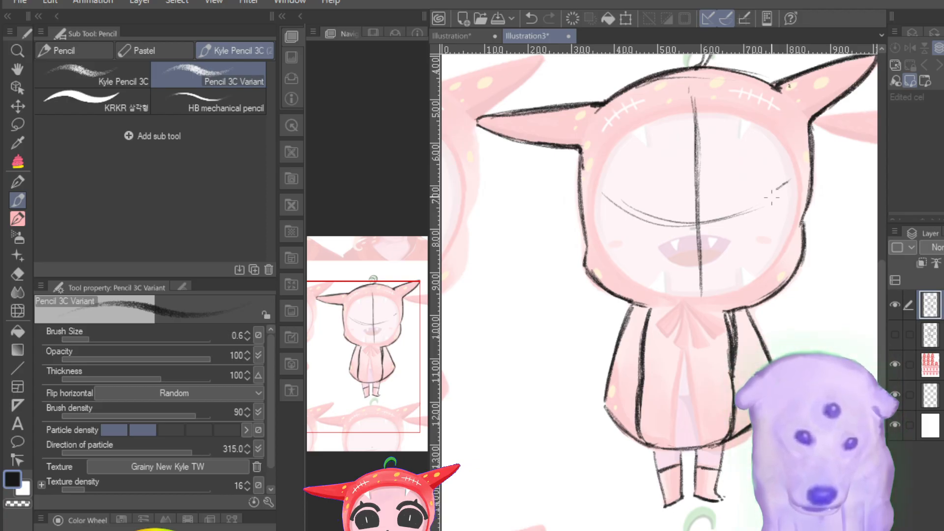
{"action": "left_click_drag", "start_coordinate": [649, 310], "coordinate": [623, 403]}
{"action": "left_click_drag", "start_coordinate": [636, 375], "coordinate": [627, 423]}
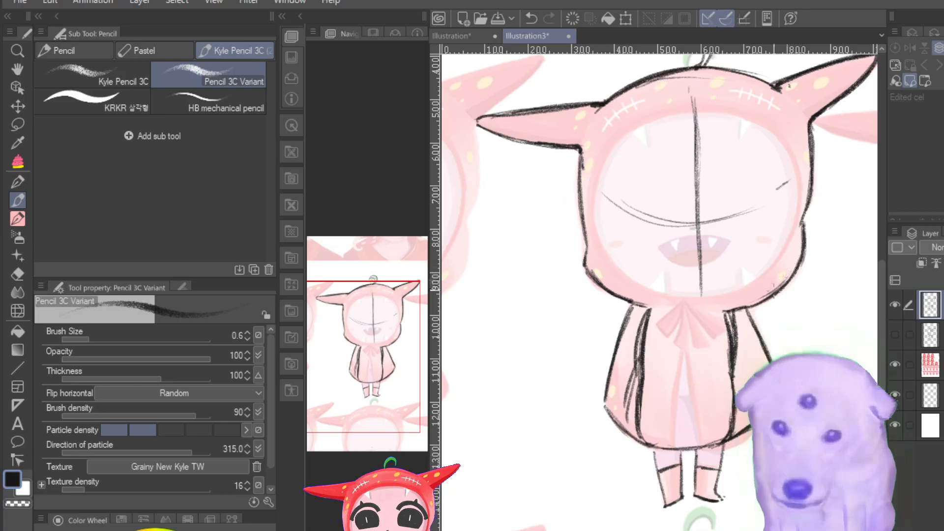
{"action": "key", "text": "ctrl+z"}
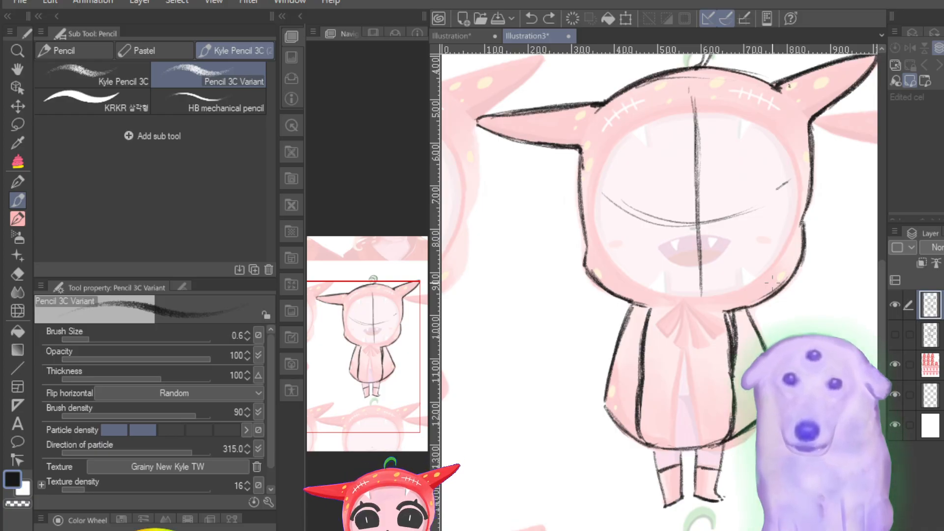
Step: Darken the outer arc of the hood's curled stem and go over the cape's left outer edge
{"action": "scroll", "coordinate": [772, 281], "scroll_direction": "up", "scroll_amount": 5}
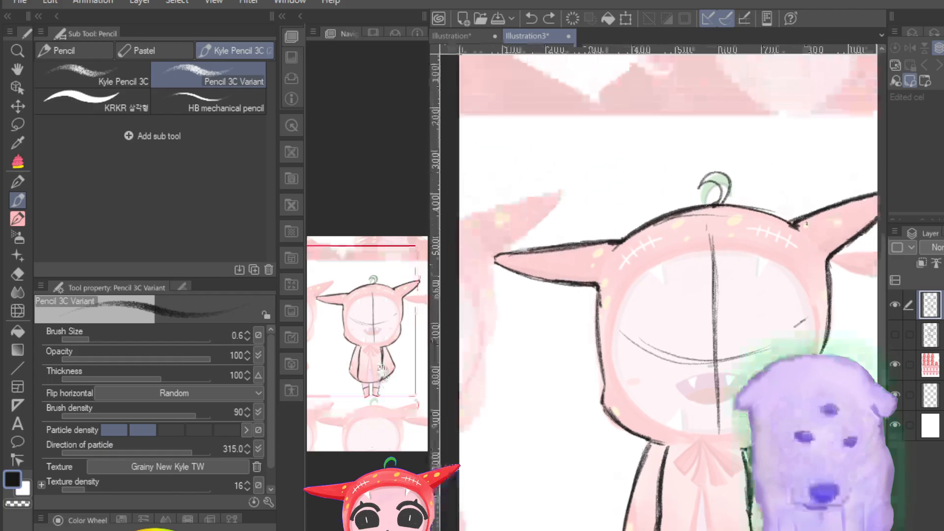
{"action": "left_click_drag", "start_coordinate": [698, 187], "coordinate": [729, 187]}
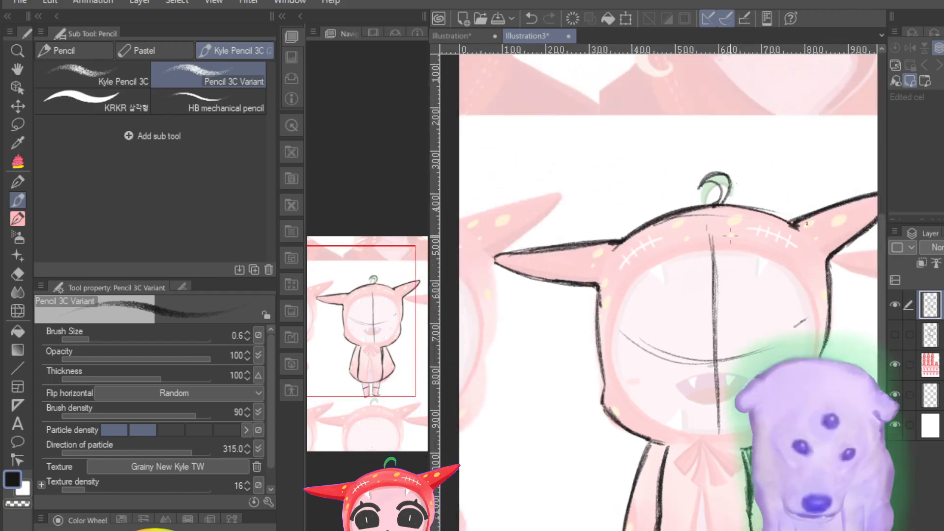
{"action": "left_click_drag", "start_coordinate": [652, 437], "coordinate": [621, 530]}
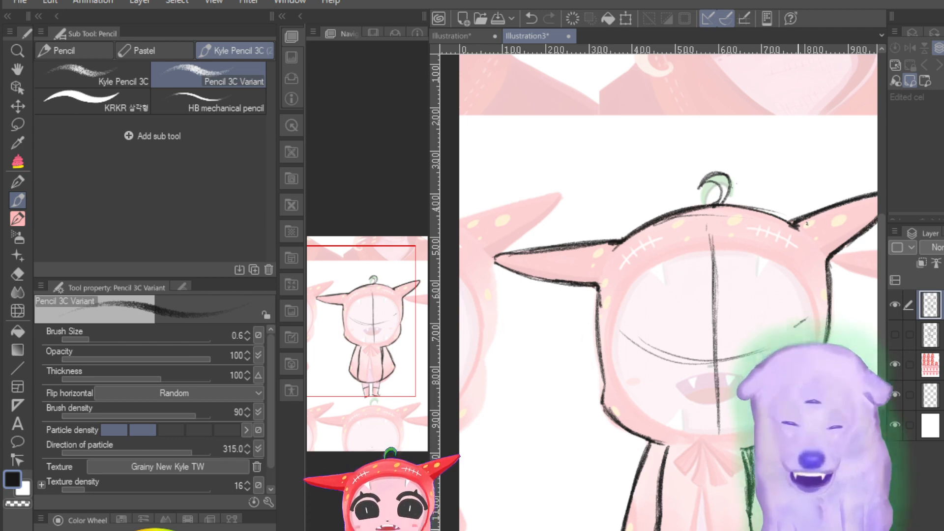
{"action": "key", "text": "ctrl+minus"}
{"action": "key", "text": "ctrl+minus"}
{"action": "key", "text": "ctrl+plus"}
{"action": "key", "text": "ctrl+minus"}
{"action": "key", "text": "ctrl+minus"}
{"action": "key", "text": "ctrl+plus"}
{"action": "key", "text": "ctrl+plus"}
{"action": "key", "text": "ctrl+plus"}
{"action": "key", "text": "ctrl+plus"}
{"action": "key", "text": "ctrl+plus"}
{"action": "key", "text": "ctrl+plus"}
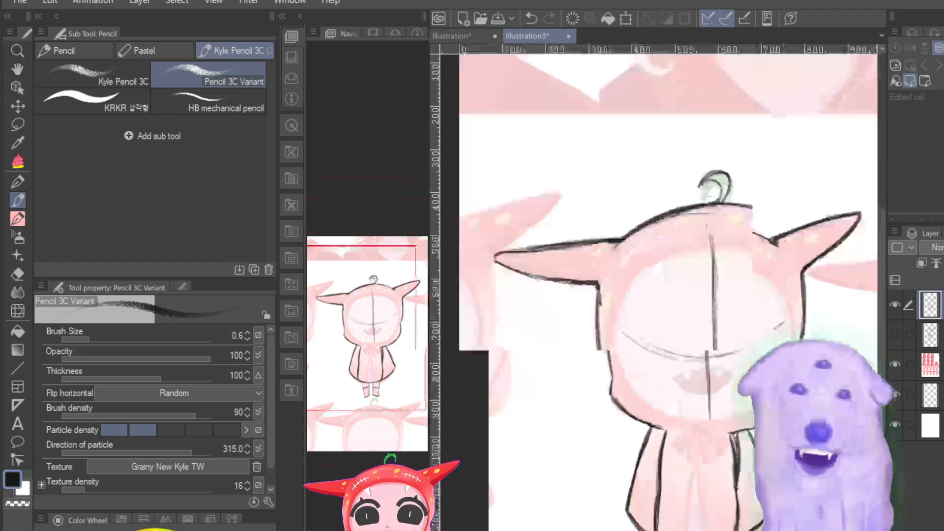
{"action": "key", "text": "ctrl+minus"}
{"action": "key", "text": "ctrl+minus"}
{"action": "key", "text": "ctrl+minus"}
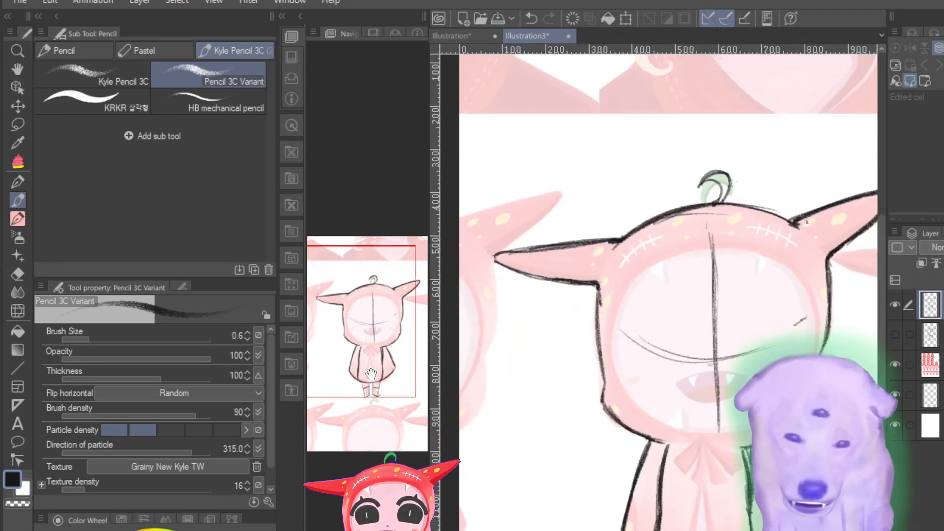
Step: Compare the tracing with the bare reference by hiding the line layer and showing it again
{"action": "left_click_drag", "start_coordinate": [370, 376], "coordinate": [362, 399]}
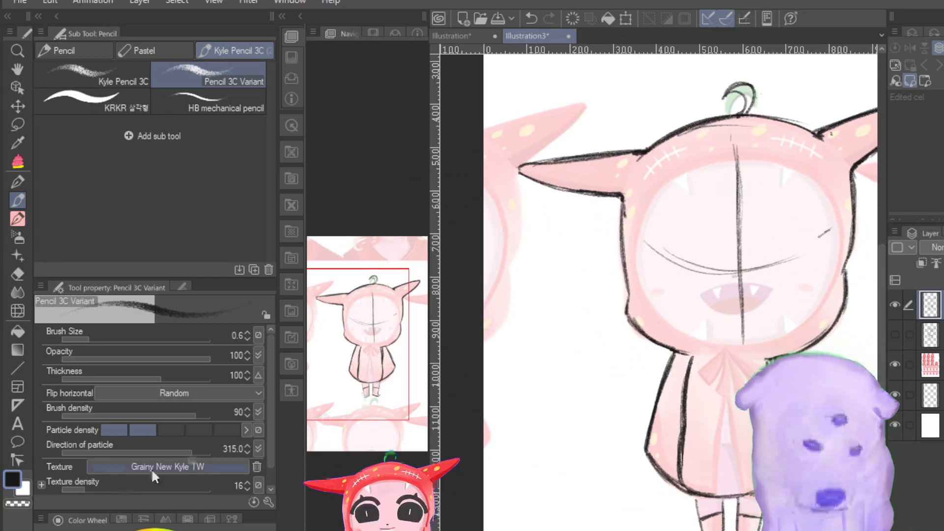
{"action": "left_click", "coordinate": [895, 306]}
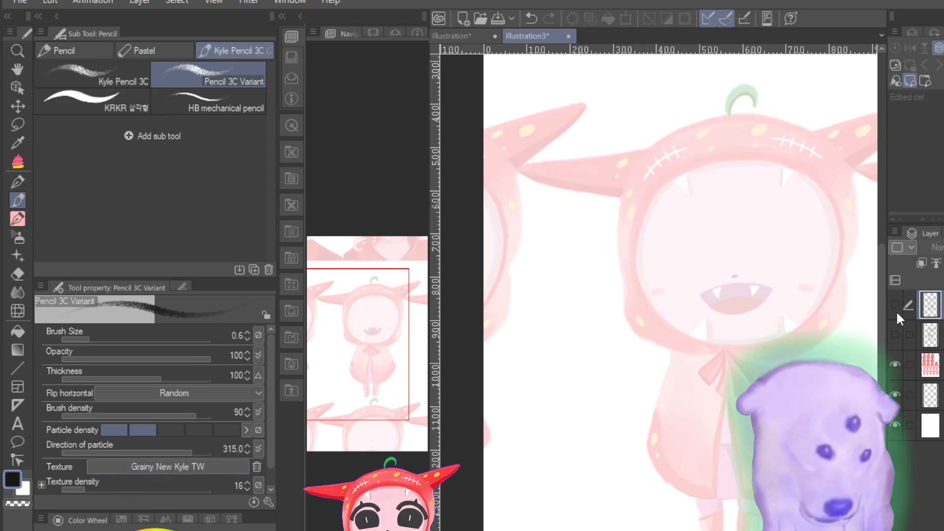
{"action": "left_click", "coordinate": [894, 336]}
{"action": "left_click", "coordinate": [894, 336]}
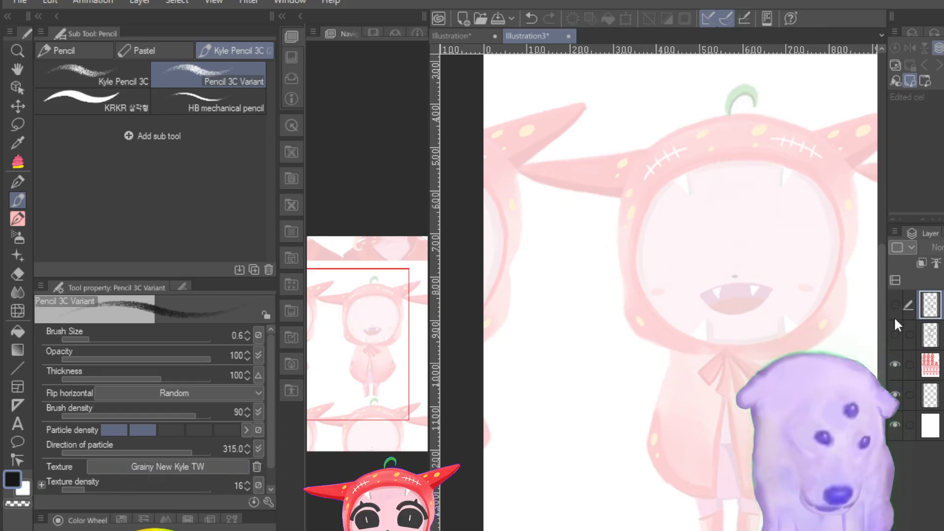
{"action": "left_click", "coordinate": [894, 306]}
{"action": "left_click", "coordinate": [894, 305]}
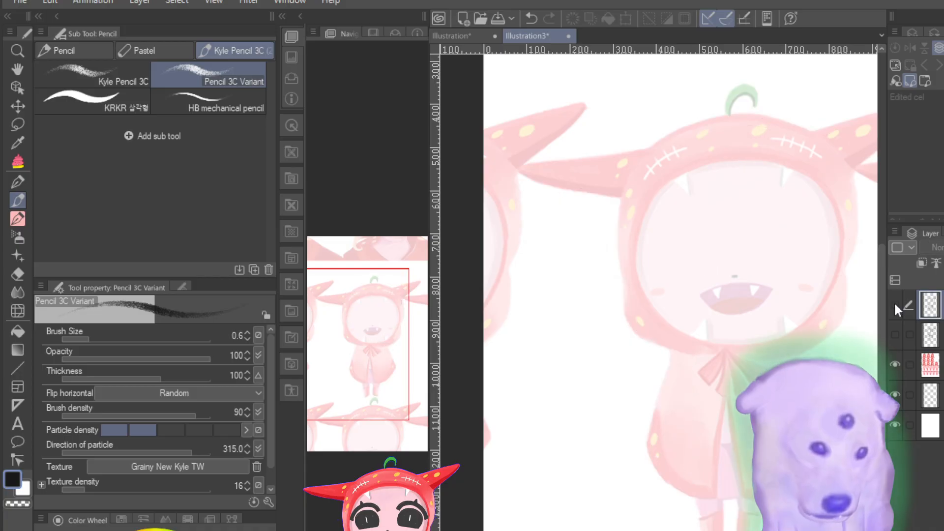
{"action": "left_click", "coordinate": [894, 305]}
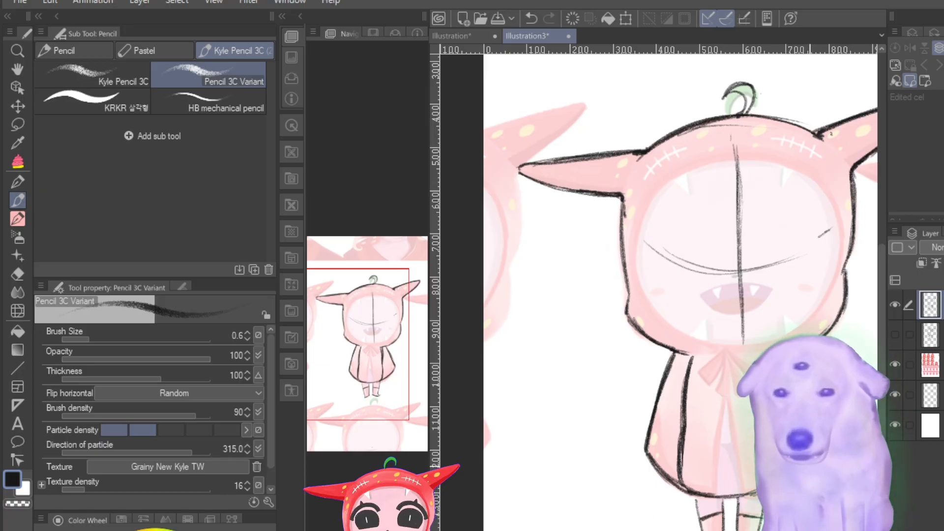
Step: Draw a bold, slightly curved line across the lower torso between the body's side lines, and thicken the hood's left side contour
{"action": "left_click_drag", "start_coordinate": [686, 426], "coordinate": [777, 428]}
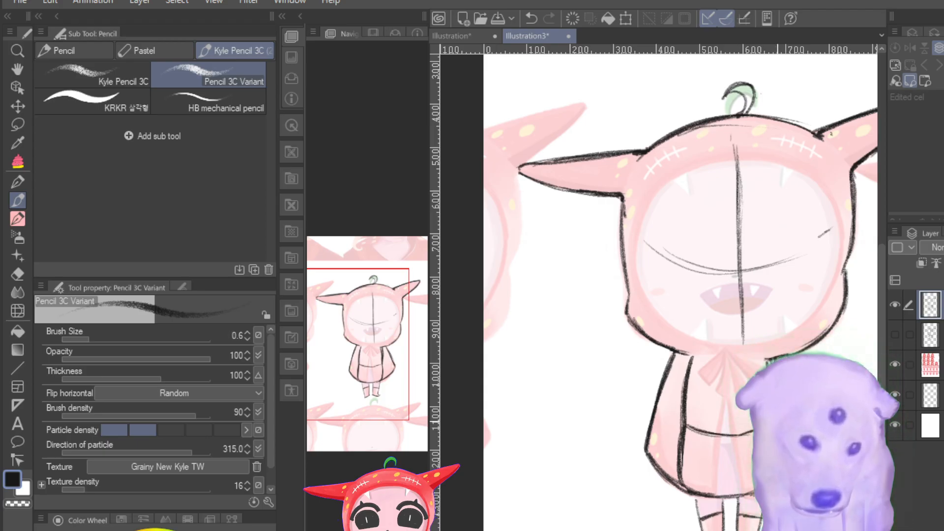
{"action": "left_click_drag", "start_coordinate": [689, 426], "coordinate": [774, 428]}
{"action": "left_click_drag", "start_coordinate": [690, 427], "coordinate": [774, 425]}
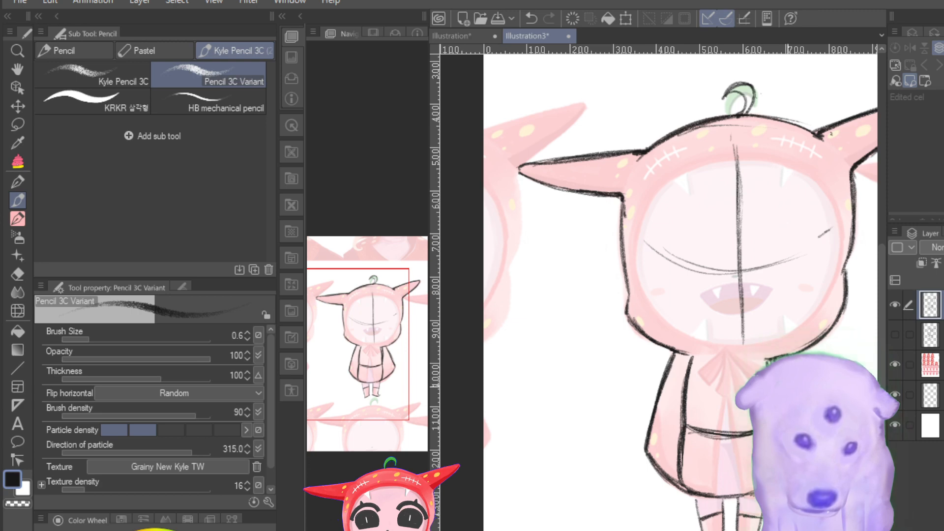
{"action": "left_click_drag", "start_coordinate": [622, 207], "coordinate": [632, 308]}
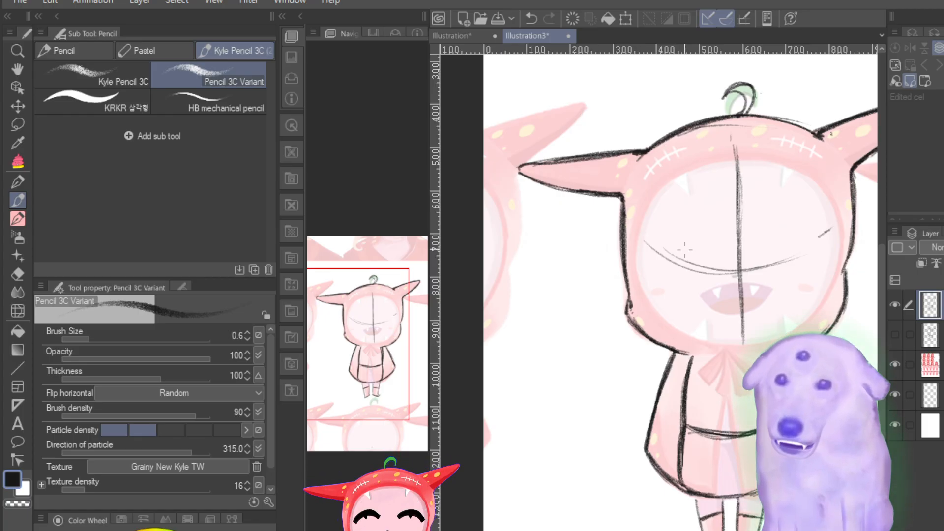
Step: Mark both eyes' inner and outer ends with short vertical ticks across the curved eye line, darkening that line and its centre crossing
{"action": "left_click_drag", "start_coordinate": [365, 387], "coordinate": [362, 364]}
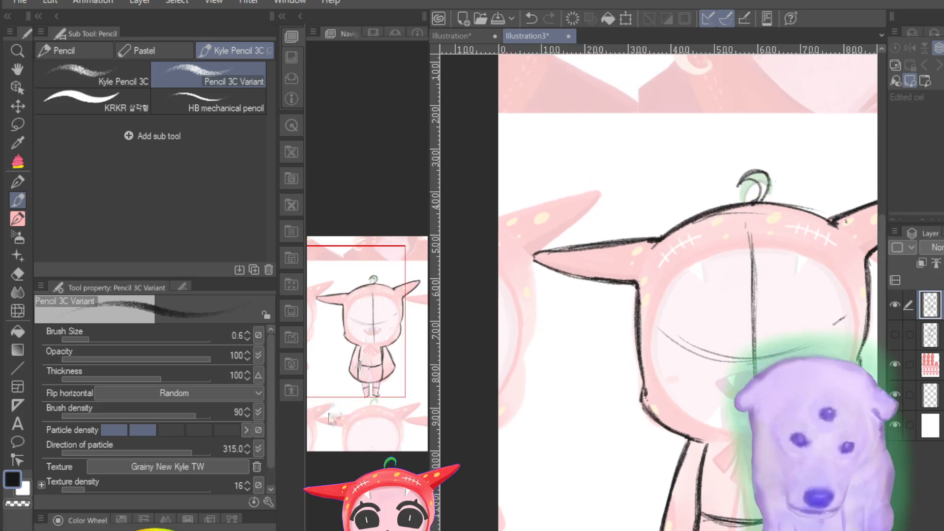
{"action": "left_click_drag", "start_coordinate": [702, 323], "coordinate": [703, 372]}
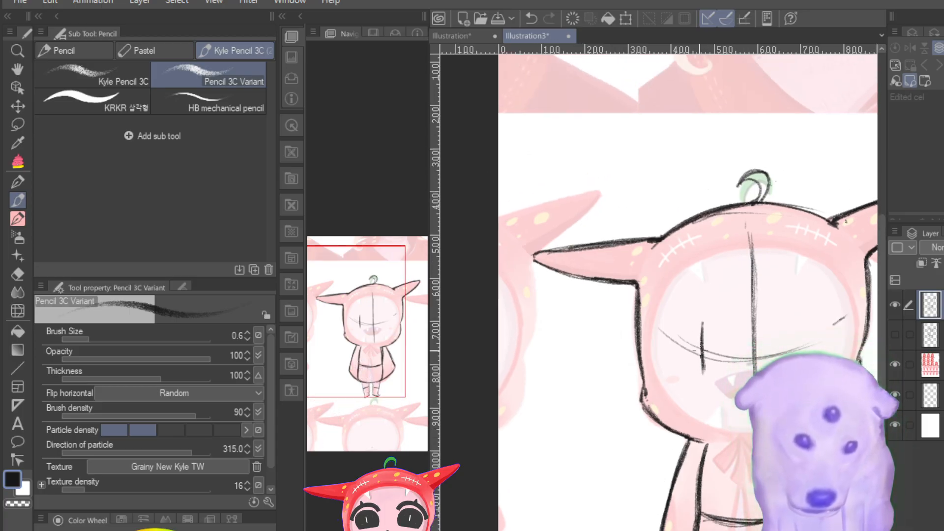
{"action": "left_click_drag", "start_coordinate": [660, 329], "coordinate": [780, 358]}
{"action": "mouse_move", "coordinate": [689, 347]}
{"action": "left_mouse_down"}
{"action": "mouse_move", "coordinate": [811, 344]}
{"action": "mouse_move", "coordinate": [805, 351]}
{"action": "left_mouse_up"}
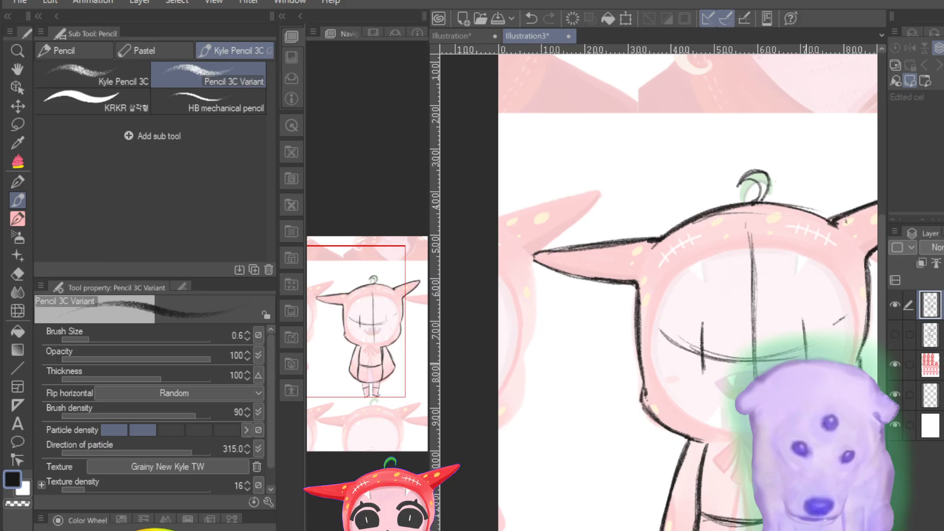
{"action": "left_click_drag", "start_coordinate": [838, 305], "coordinate": [840, 339]}
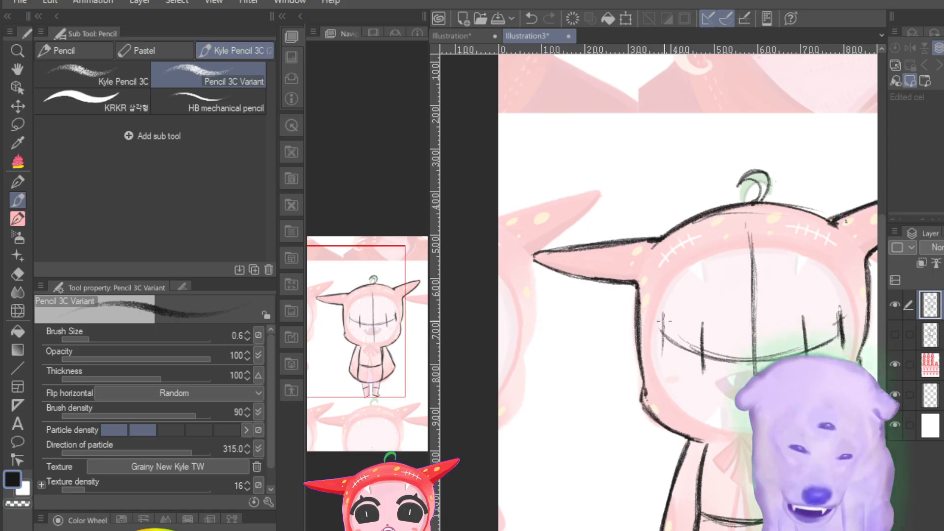
{"action": "mouse_move", "coordinate": [663, 312]}
{"action": "left_mouse_down"}
{"action": "mouse_move", "coordinate": [664, 357]}
{"action": "mouse_move", "coordinate": [708, 353]}
{"action": "left_mouse_up"}
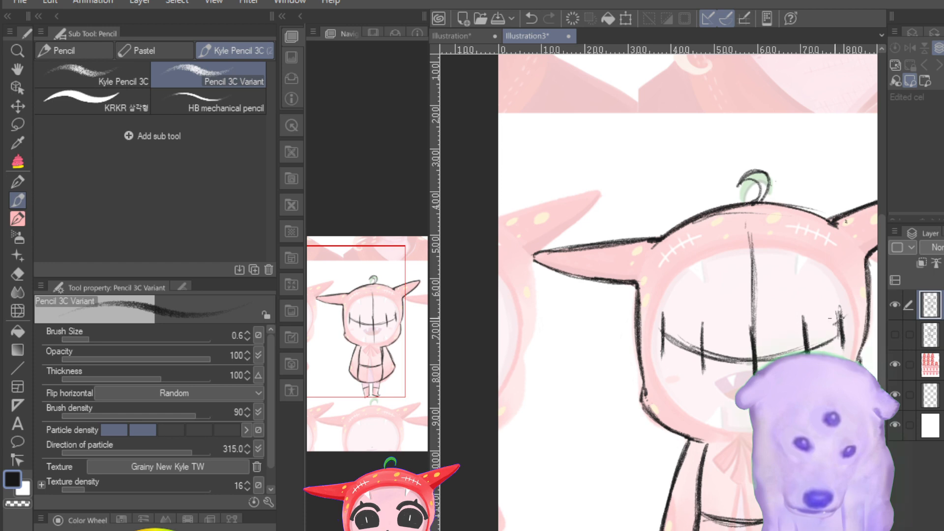
{"action": "left_click_drag", "start_coordinate": [837, 308], "coordinate": [841, 344]}
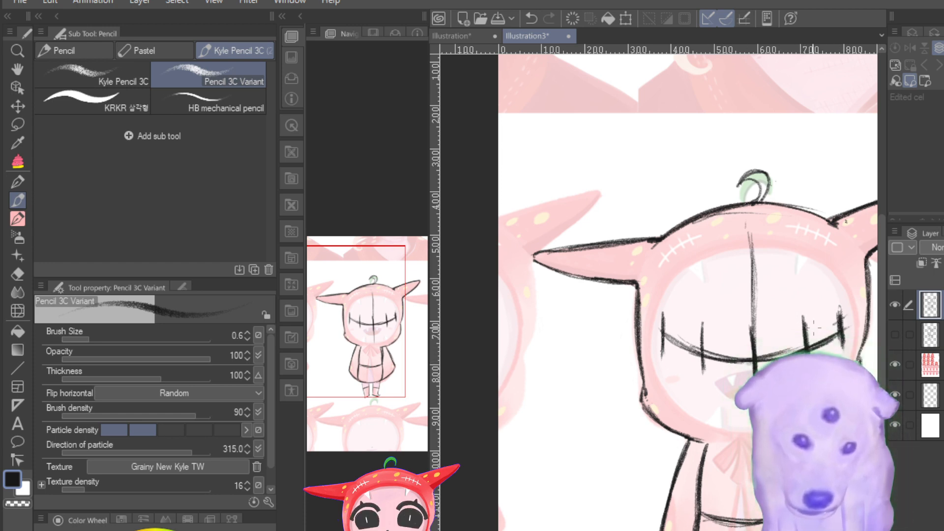
Step: Thicken the right side and base of the hood's curled stem, and reinforce the left horn's upper edge up to its tip
{"action": "scroll", "coordinate": [659, 319], "scroll_direction": "up", "scroll_amount": 3}
{"action": "scroll", "coordinate": [658, 319], "scroll_direction": "down", "scroll_amount": 6}
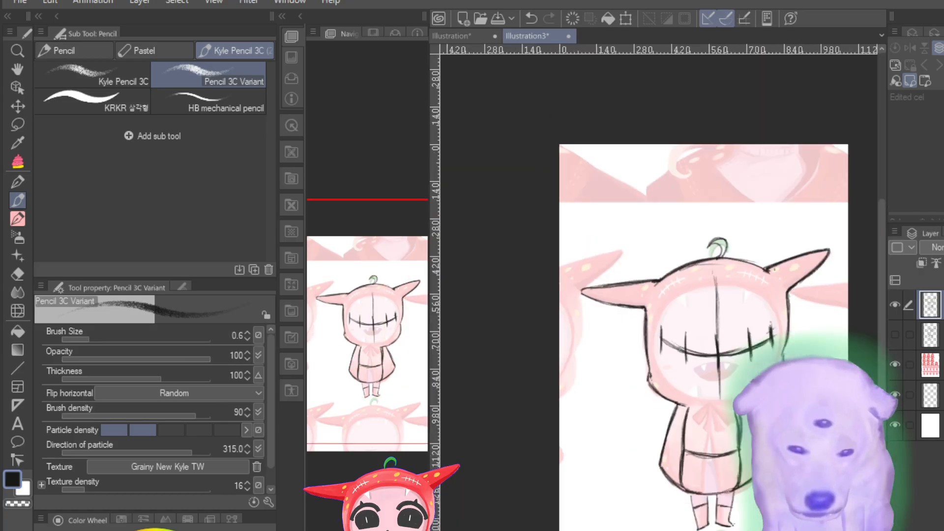
{"action": "scroll", "coordinate": [658, 320], "scroll_direction": "up", "scroll_amount": 6}
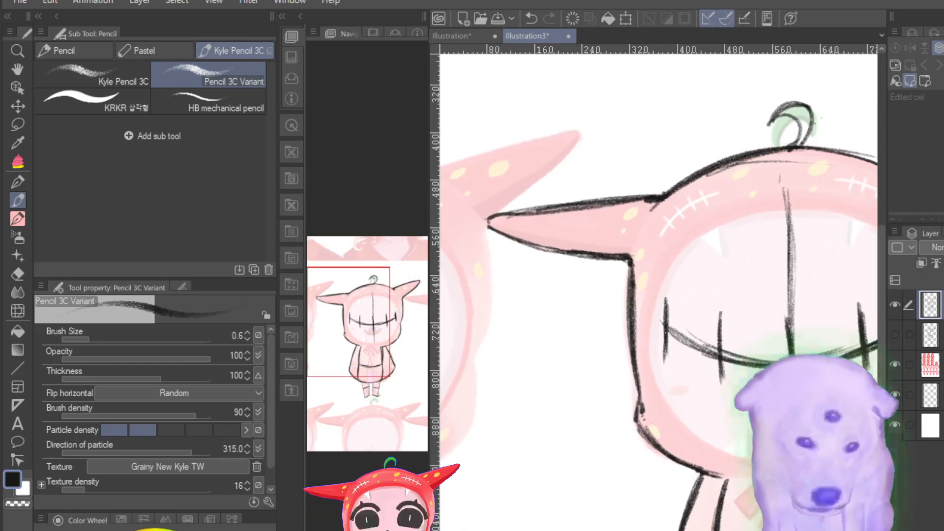
{"action": "left_click_drag", "start_coordinate": [794, 142], "coordinate": [806, 146]}
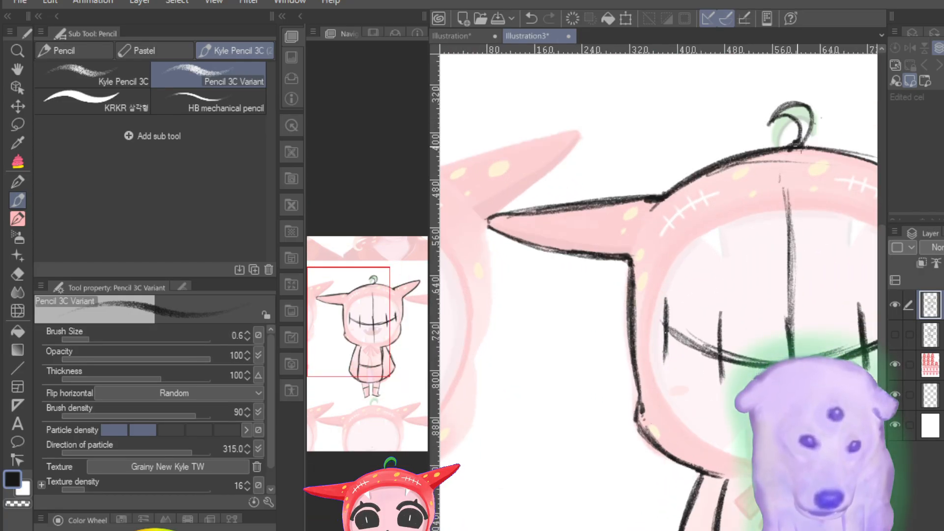
{"action": "mouse_move", "coordinate": [805, 103]}
{"action": "left_mouse_down"}
{"action": "mouse_move", "coordinate": [806, 146]}
{"action": "mouse_move", "coordinate": [797, 146]}
{"action": "left_mouse_up"}
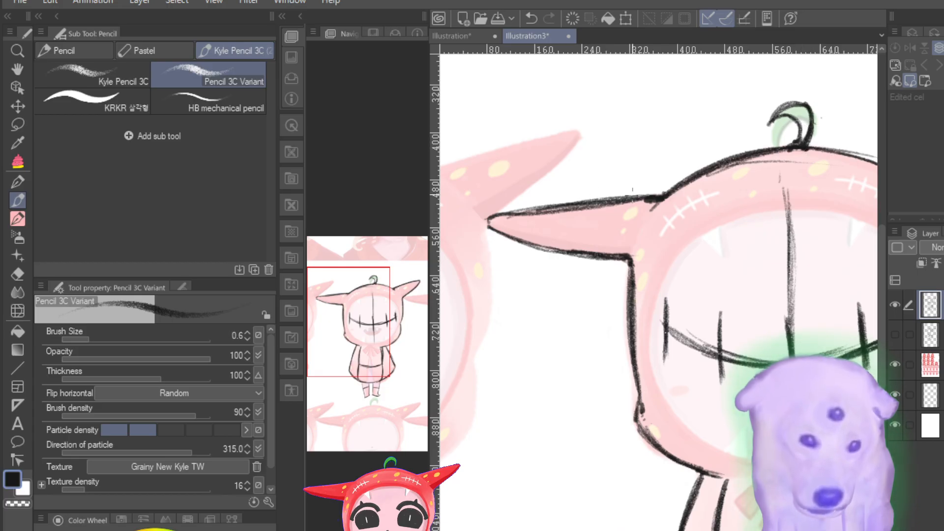
{"action": "mouse_move", "coordinate": [661, 198]}
{"action": "left_mouse_down"}
{"action": "mouse_move", "coordinate": [497, 216]}
{"action": "mouse_move", "coordinate": [493, 231]}
{"action": "left_mouse_up"}
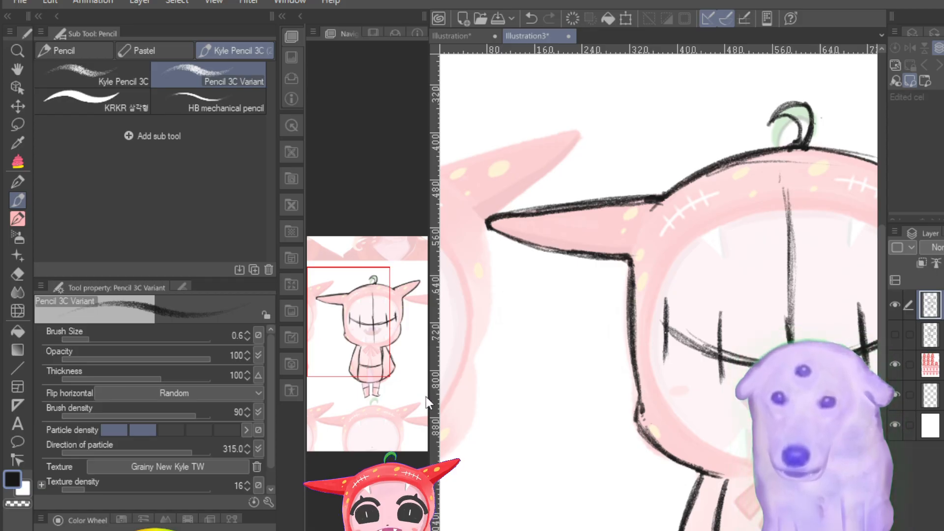
{"action": "left_click_drag", "start_coordinate": [359, 326], "coordinate": [380, 324]}
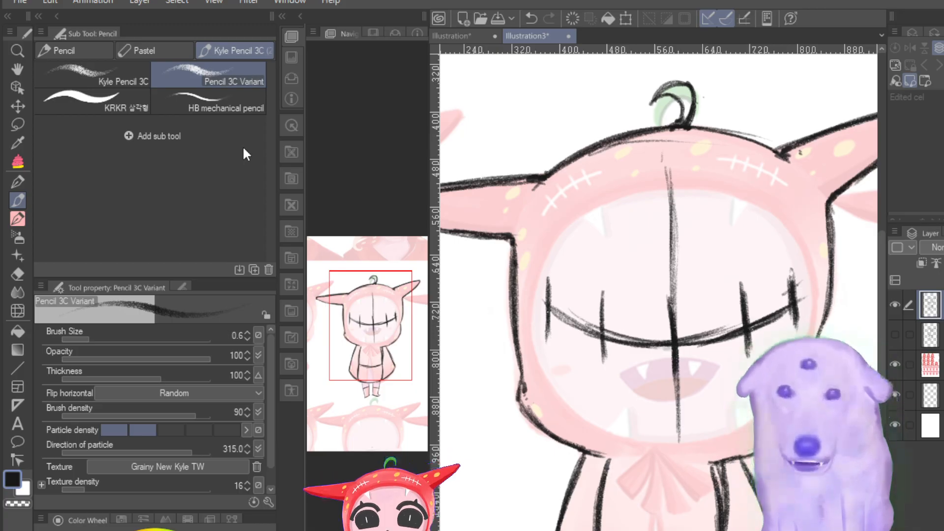
Step: Examine the traced front view's overall proportions, face guidelines, hood base and torso, both whole and close up
{"action": "key", "text": "ctrl+minus"}
{"action": "key", "text": "ctrl+minus"}
{"action": "key", "text": "ctrl+minus"}
{"action": "key", "text": "ctrl+minus"}
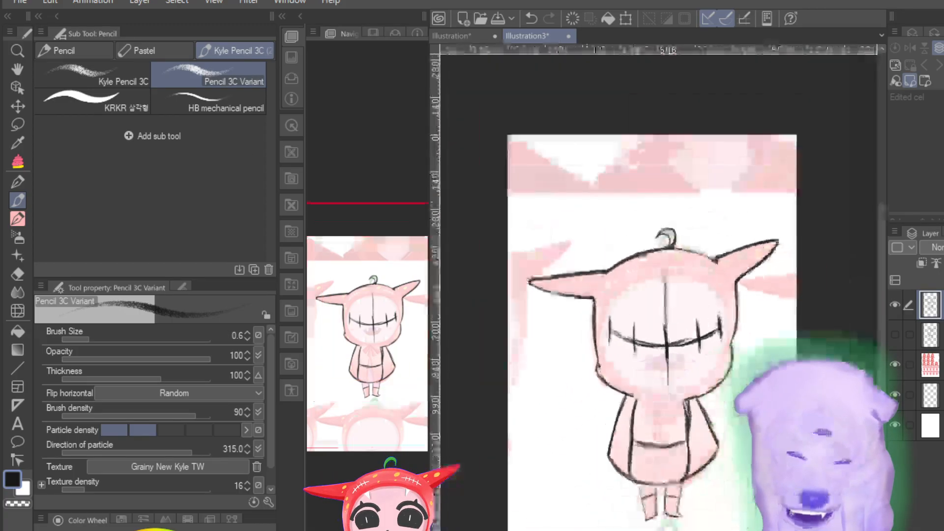
{"action": "key", "text": "ctrl+plus"}
{"action": "key", "text": "ctrl+plus"}
{"action": "key", "text": "ctrl+plus"}
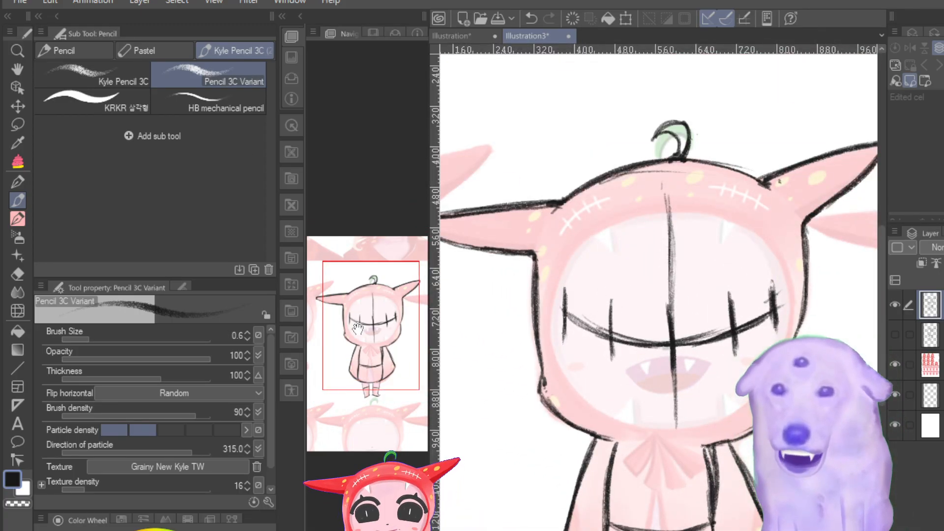
{"action": "left_click_drag", "start_coordinate": [358, 328], "coordinate": [361, 354]}
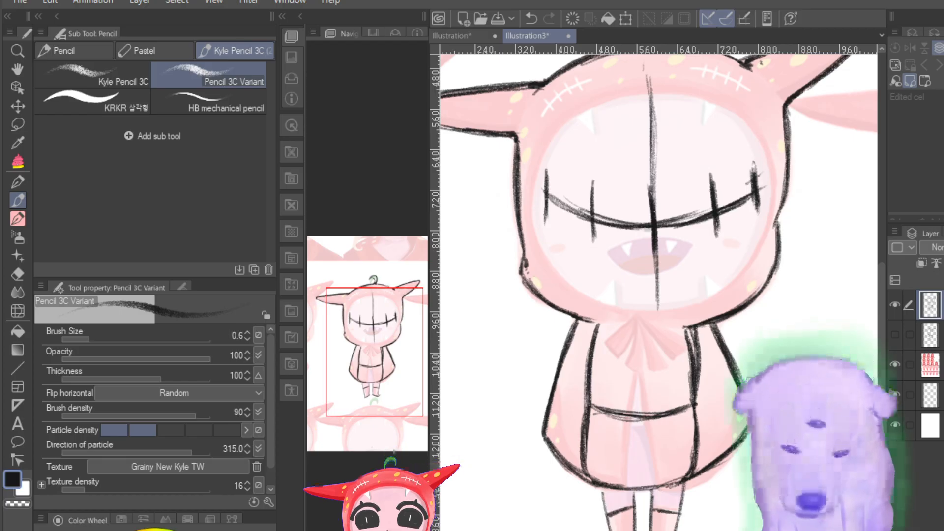
{"action": "key", "text": "ctrl+plus"}
{"action": "key", "text": "ctrl+plus"}
{"action": "key", "text": "ctrl+plus"}
{"action": "key", "text": "ctrl+plus"}
{"action": "key", "text": "ctrl+plus"}
{"action": "key", "text": "ctrl+minus"}
{"action": "key", "text": "ctrl+minus"}
{"action": "key", "text": "ctrl+minus"}
{"action": "key", "text": "ctrl+minus"}
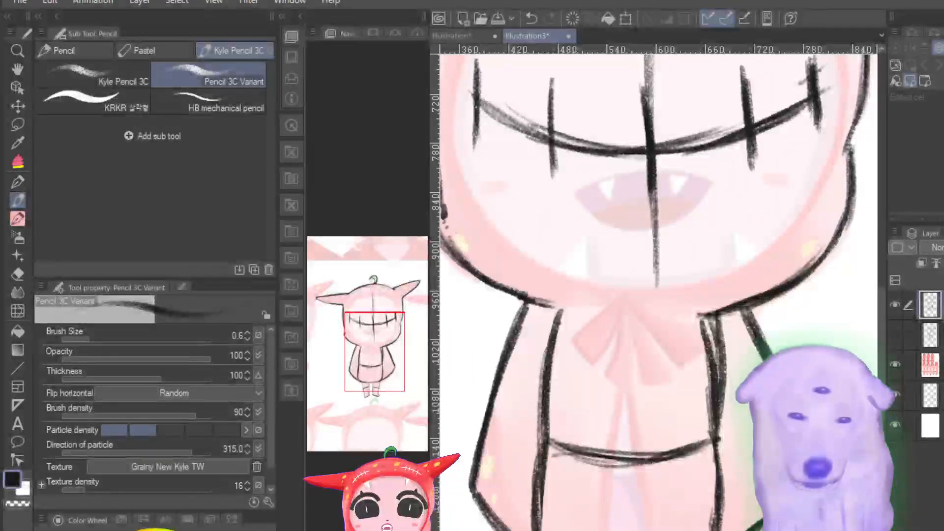
{"action": "key", "text": "ctrl+plus"}
{"action": "key", "text": "ctrl+plus"}
{"action": "key", "text": "ctrl+minus"}
{"action": "key", "text": "ctrl+minus"}
{"action": "key", "text": "ctrl+minus"}
{"action": "key", "text": "ctrl+plus"}
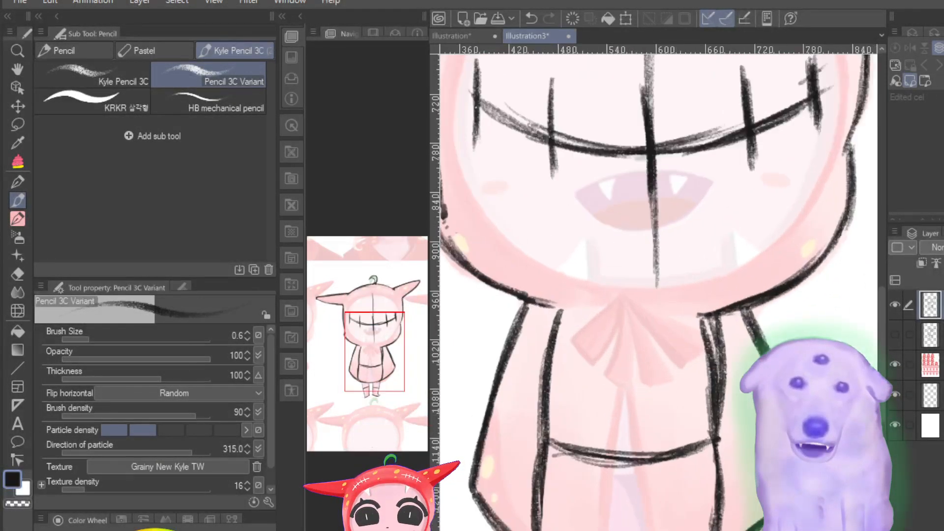
{"action": "key", "text": "ctrl+plus"}
{"action": "key", "text": "ctrl+minus"}
{"action": "key", "text": "ctrl+minus"}
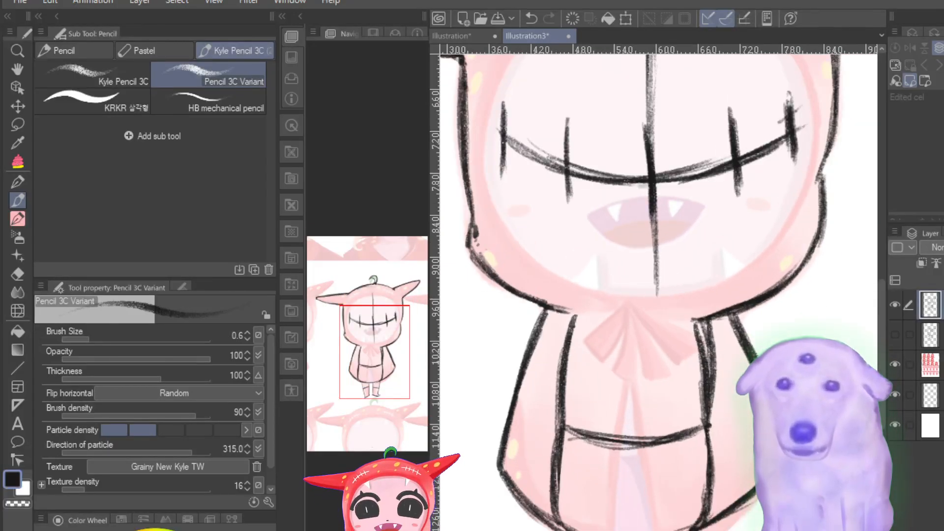
Step: Darken the face's vertical centre guideline from the hood's brow down to the curved eye line
{"action": "left_click_drag", "start_coordinate": [380, 370], "coordinate": [373, 337]}
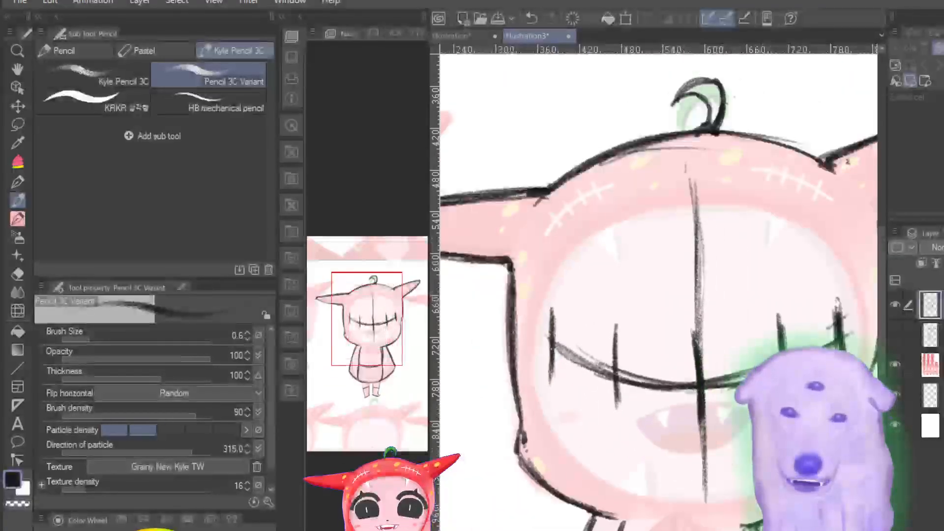
{"action": "key", "text": "ctrl+plus"}
{"action": "left_click_drag", "start_coordinate": [372, 316], "coordinate": [375, 311]}
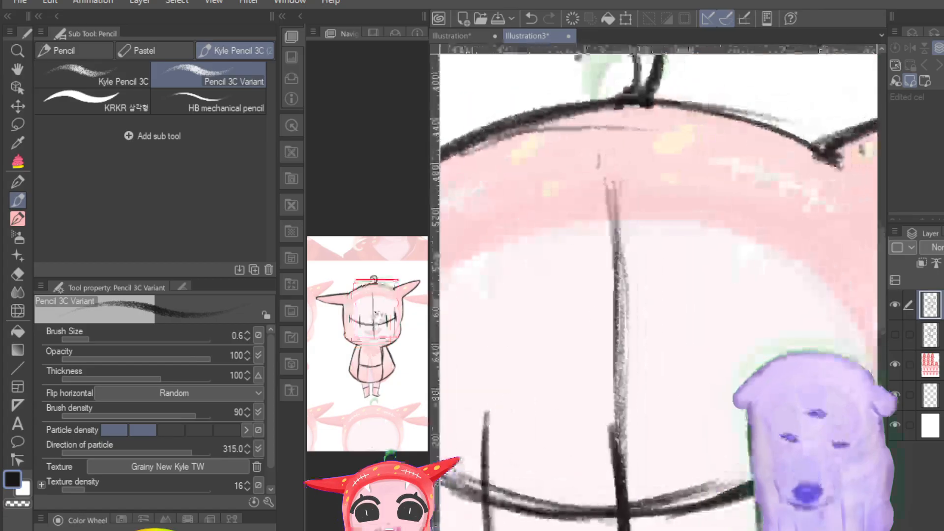
{"action": "left_click_drag", "start_coordinate": [613, 171], "coordinate": [621, 509]}
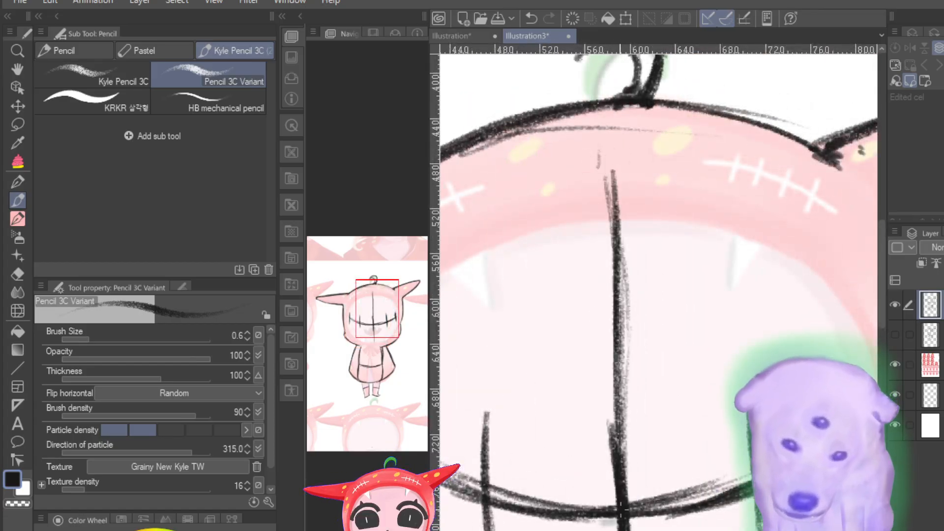
{"action": "left_click_drag", "start_coordinate": [618, 361], "coordinate": [618, 462]}
Step: Compare the front-view tracing with the side-view line layer by toggling their visibility, leaving both shown with the front lines faded
{"action": "key", "text": "ctrl+minus"}
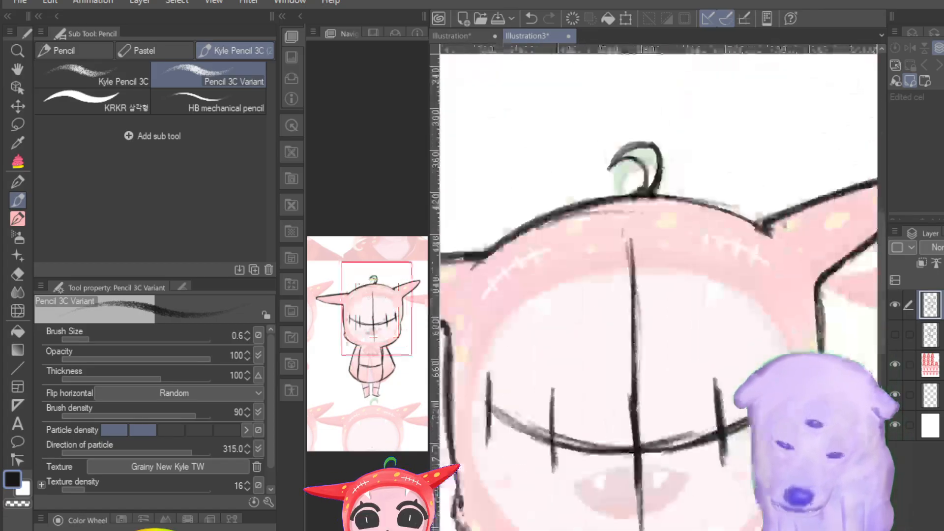
{"action": "key", "text": "ctrl+minus"}
{"action": "key", "text": "ctrl+minus"}
{"action": "key", "text": "ctrl+plus"}
{"action": "left_click_drag", "start_coordinate": [365, 300], "coordinate": [354, 329]}
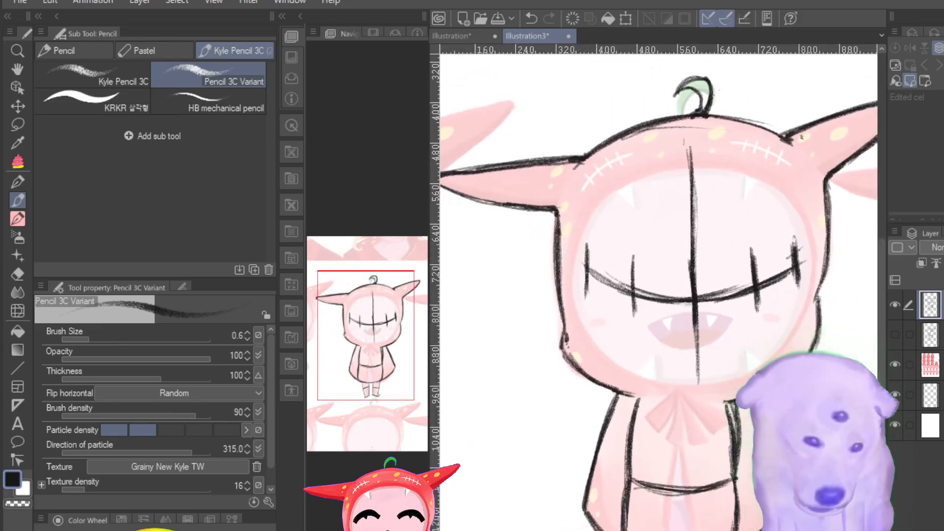
{"action": "left_click", "coordinate": [894, 304]}
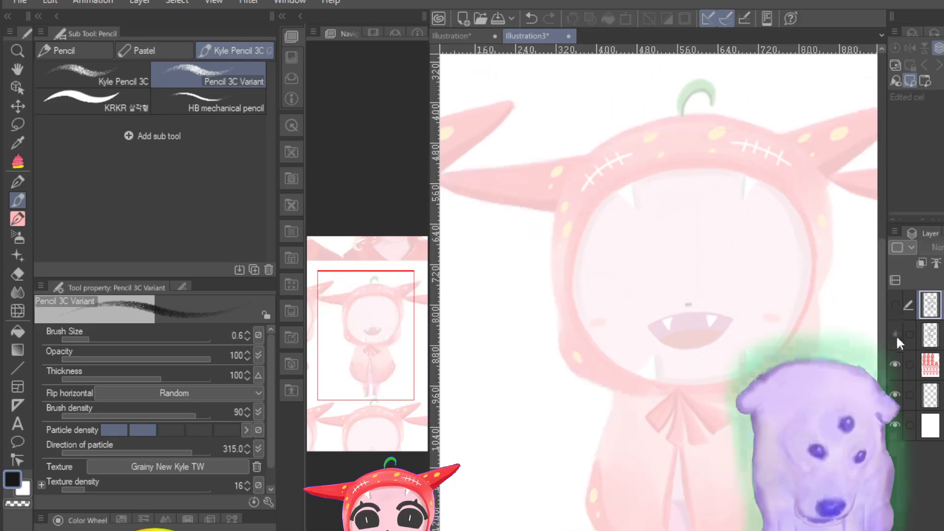
{"action": "left_click", "coordinate": [896, 334]}
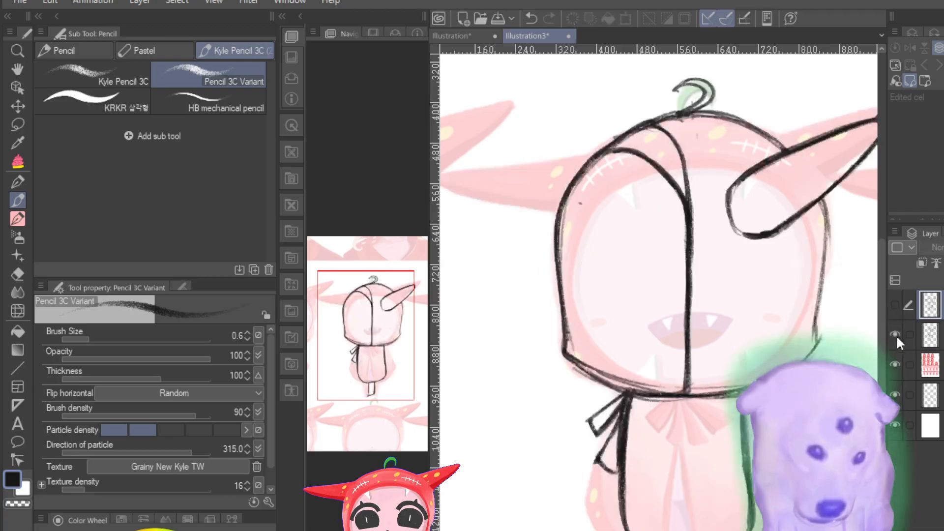
{"action": "left_click", "coordinate": [894, 305]}
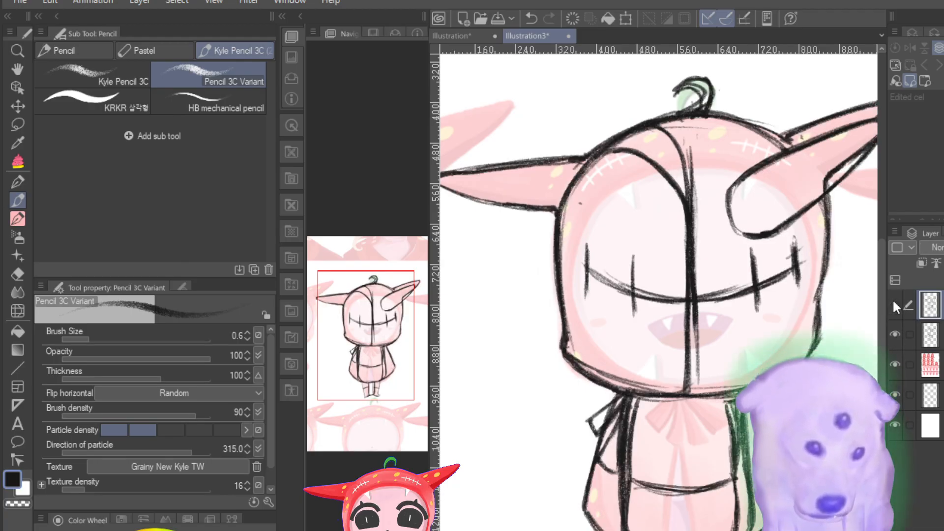
{"action": "left_click", "coordinate": [894, 304]}
{"action": "left_click", "coordinate": [894, 304]}
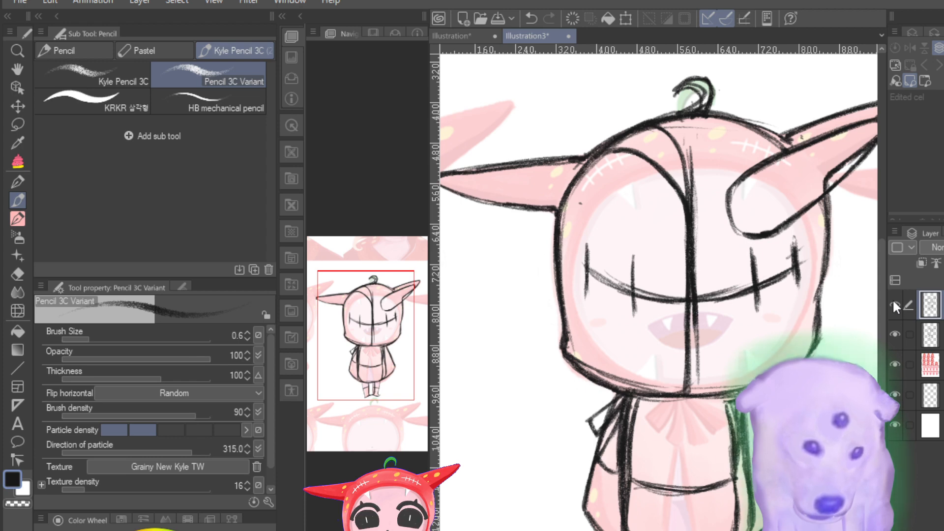
{"action": "left_click", "coordinate": [893, 304]}
{"action": "left_click", "coordinate": [894, 305]}
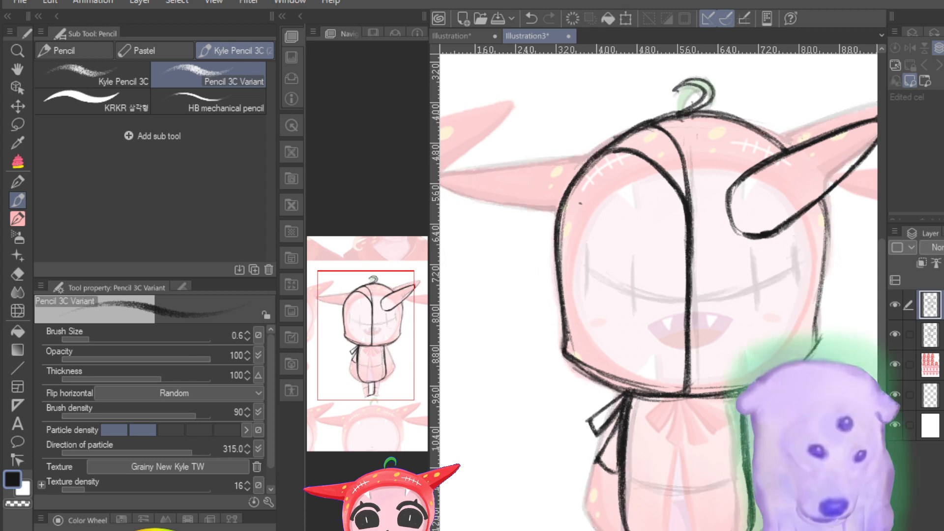
Step: Erase the right body line on the side-view layer using the Hard eraser at size 55.8
{"action": "left_click", "coordinate": [931, 335]}
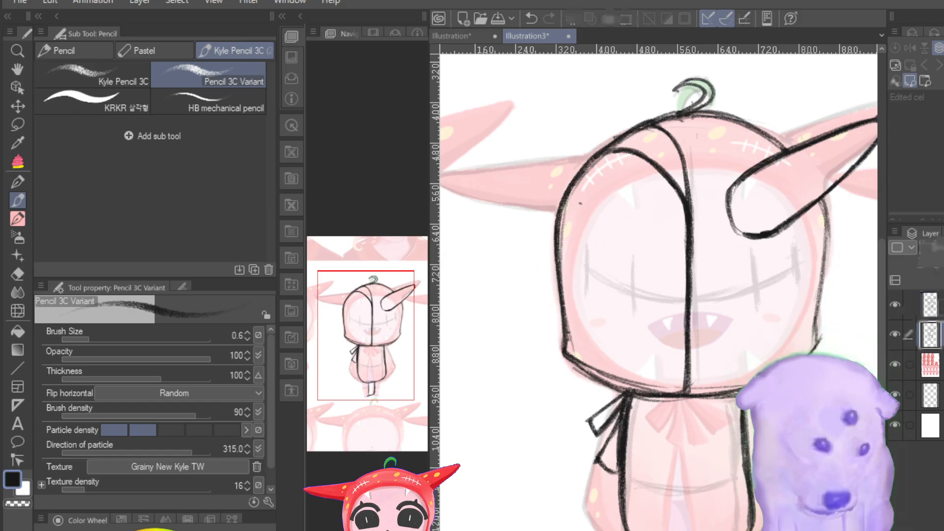
{"action": "left_click_drag", "start_coordinate": [943, 247], "coordinate": [943, 247]}
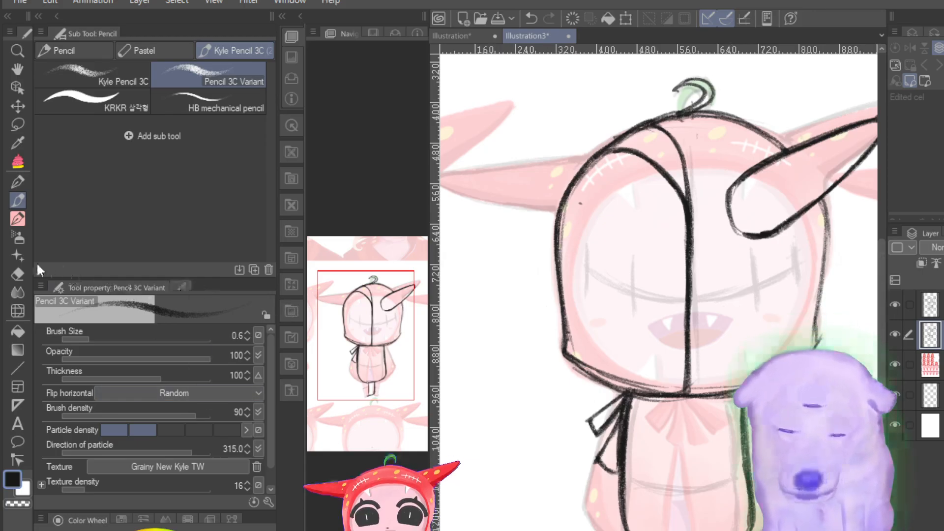
{"action": "left_click", "coordinate": [21, 271]}
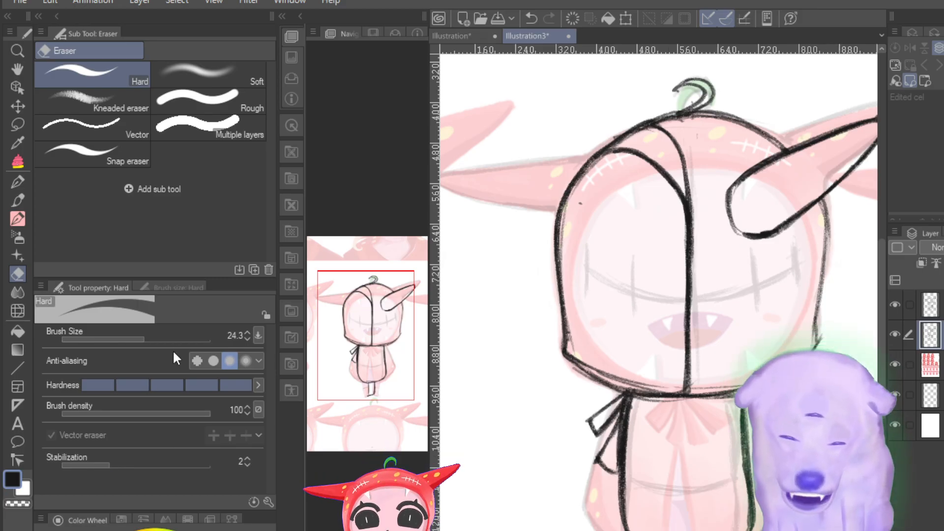
{"action": "mouse_move", "coordinate": [158, 339]}
{"action": "left_mouse_down"}
{"action": "mouse_move", "coordinate": [167, 339]}
{"action": "mouse_move", "coordinate": [157, 339]}
{"action": "left_mouse_up"}
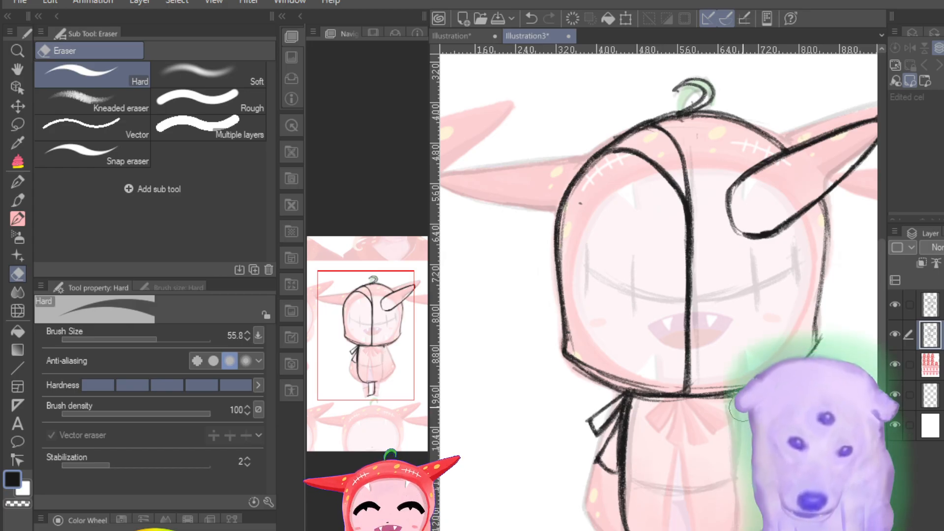
Step: Redraw the side view's right body line along the front torso's edge with the Pencil 3C Variant at size 0.5
{"action": "left_click", "coordinate": [22, 211]}
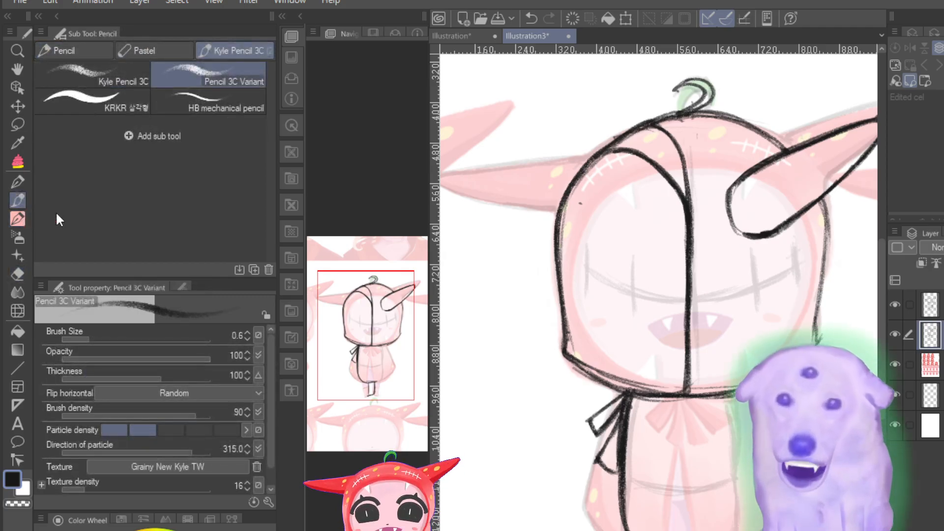
{"action": "left_click", "coordinate": [20, 219]}
{"action": "left_click", "coordinate": [19, 199]}
{"action": "left_click", "coordinate": [96, 337]}
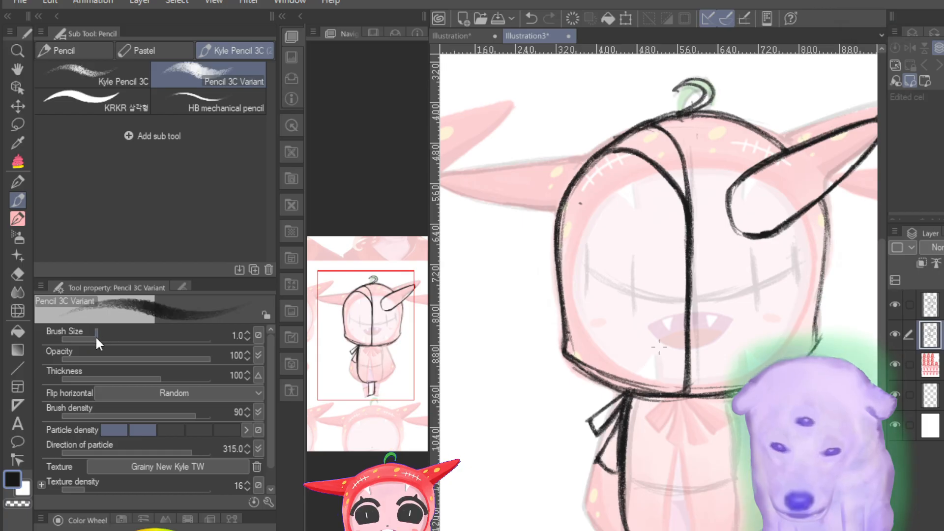
{"action": "left_click_drag", "start_coordinate": [95, 335], "coordinate": [85, 332]}
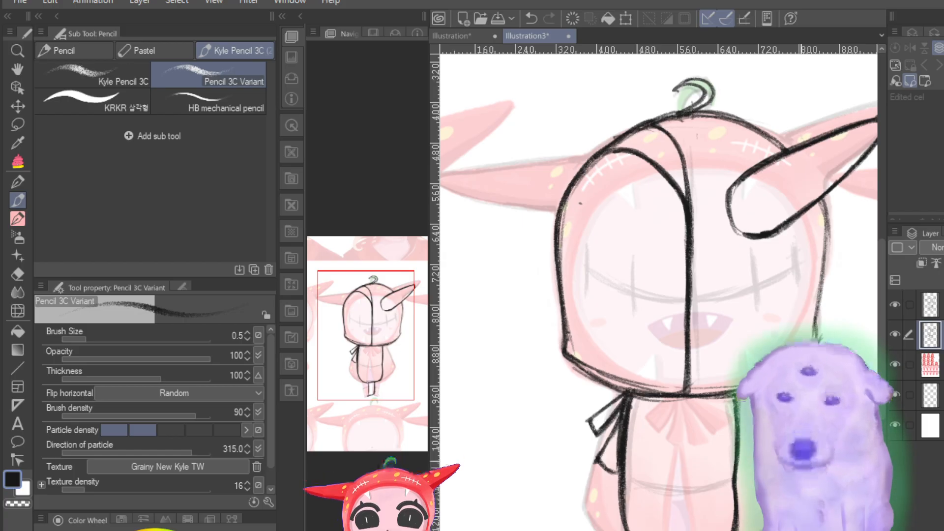
Step: Reinforce the right contour of the side-view hood with darker strokes from below the horn down to its base
{"action": "left_click_drag", "start_coordinate": [821, 195], "coordinate": [813, 334]}
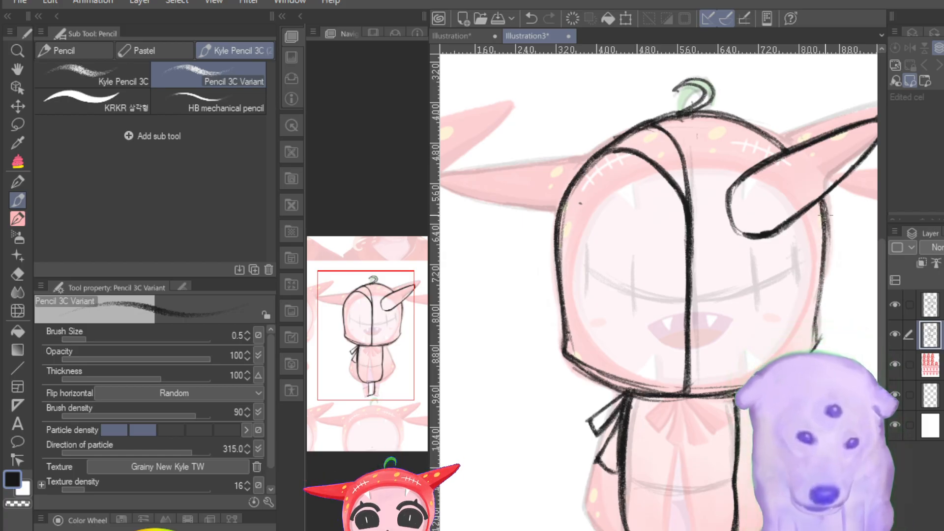
{"action": "left_click_drag", "start_coordinate": [826, 215], "coordinate": [813, 337]}
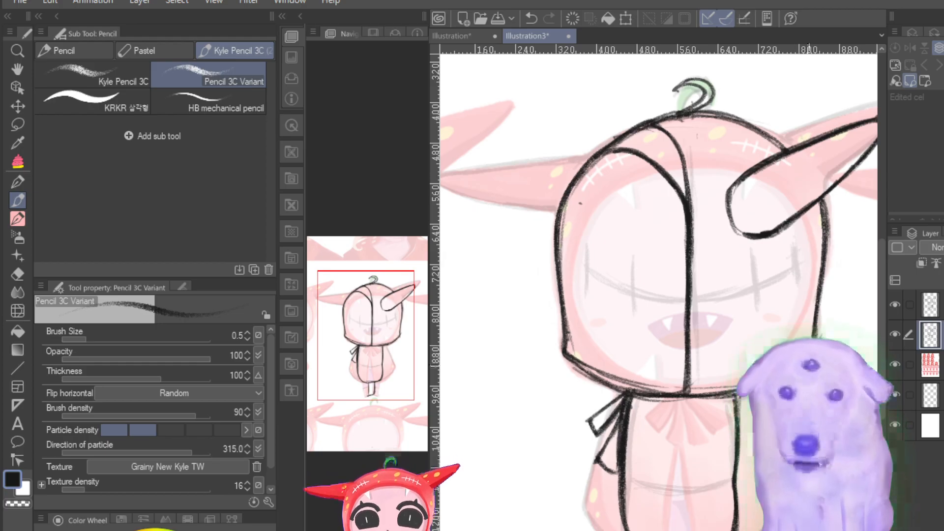
{"action": "left_click_drag", "start_coordinate": [828, 206], "coordinate": [816, 306]}
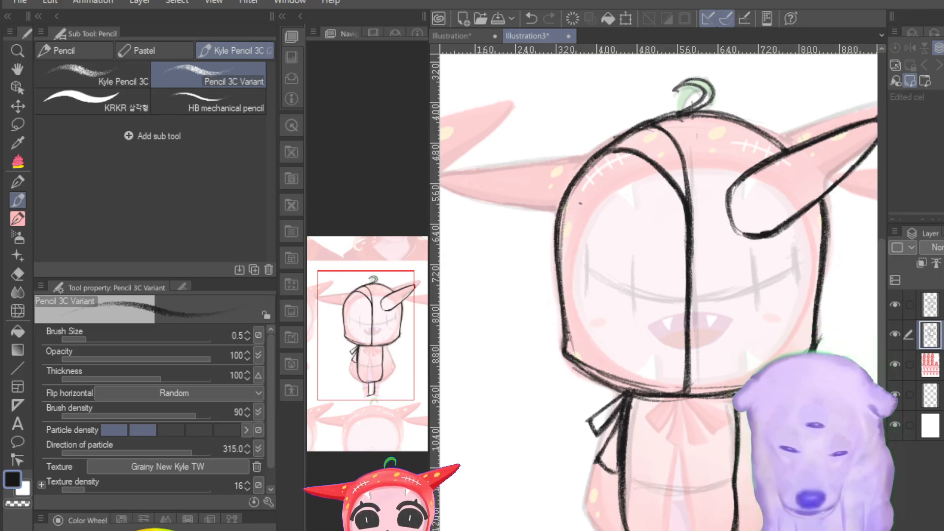
Step: Draw a bold curved line across the side view's lower torso, following the faded front-view torso line
{"action": "scroll", "coordinate": [656, 332], "scroll_direction": "down", "scroll_amount": 3}
{"action": "scroll", "coordinate": [657, 331], "scroll_direction": "up", "scroll_amount": 3}
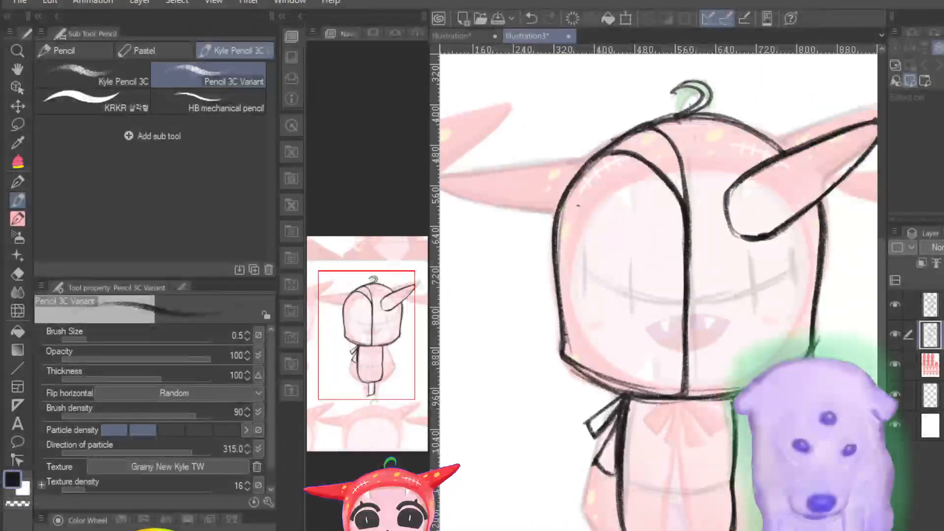
{"action": "scroll", "coordinate": [657, 336], "scroll_direction": "up", "scroll_amount": 6}
{"action": "scroll", "coordinate": [657, 337], "scroll_direction": "down", "scroll_amount": 6}
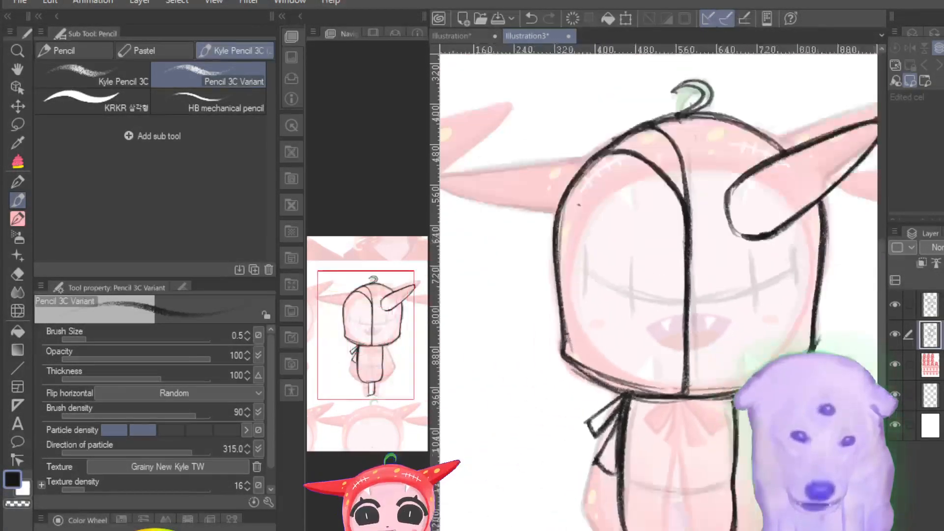
{"action": "scroll", "coordinate": [658, 337], "scroll_direction": "up", "scroll_amount": 2}
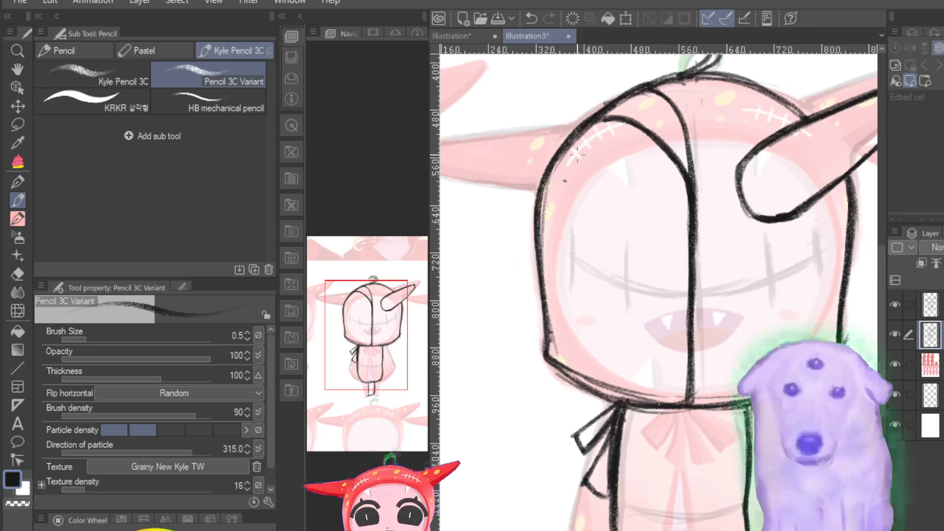
{"action": "scroll", "coordinate": [576, 155], "scroll_direction": "up", "scroll_amount": 5}
{"action": "left_click_drag", "start_coordinate": [388, 300], "coordinate": [377, 392]}
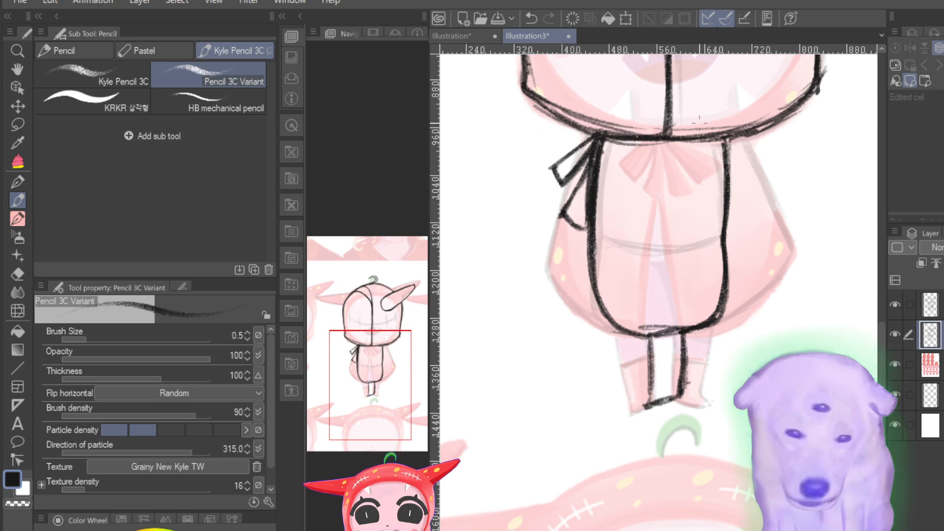
{"action": "left_click_drag", "start_coordinate": [607, 142], "coordinate": [721, 139]}
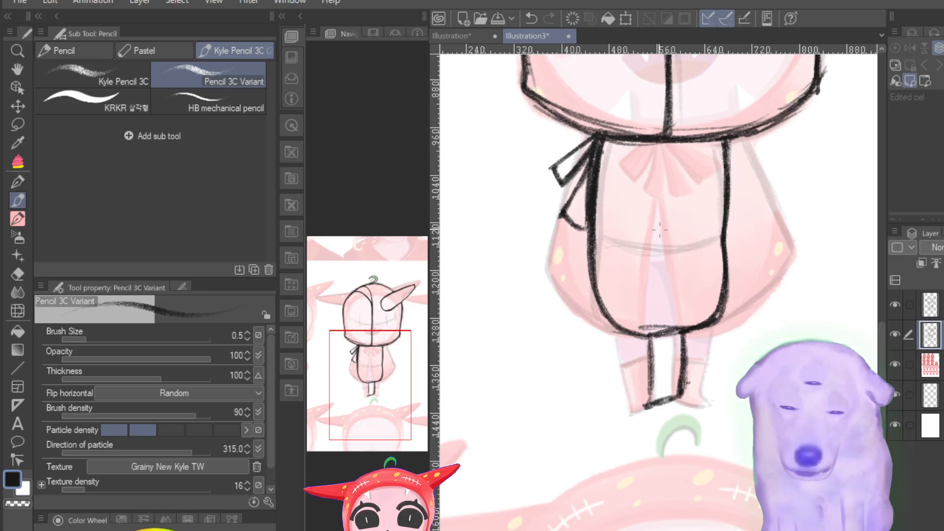
{"action": "mouse_move", "coordinate": [596, 237]}
{"action": "left_mouse_down"}
{"action": "mouse_move", "coordinate": [687, 242]}
{"action": "mouse_move", "coordinate": [607, 236]}
{"action": "mouse_move", "coordinate": [686, 241]}
{"action": "mouse_move", "coordinate": [609, 230]}
{"action": "mouse_move", "coordinate": [659, 244]}
{"action": "left_mouse_up"}
{"action": "left_click_drag", "start_coordinate": [651, 244], "coordinate": [695, 241]}
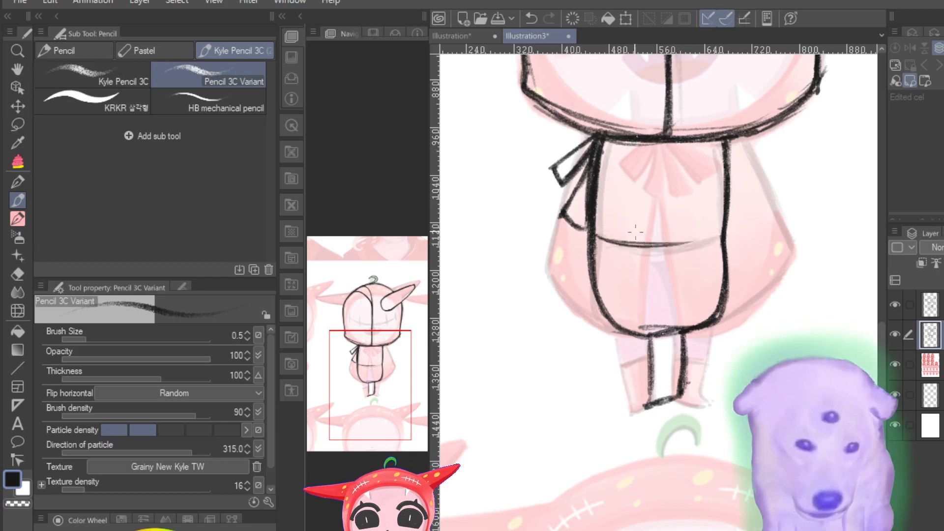
{"action": "mouse_move", "coordinate": [603, 239]}
{"action": "left_mouse_down"}
{"action": "mouse_move", "coordinate": [721, 234]}
{"action": "mouse_move", "coordinate": [680, 248]}
{"action": "mouse_move", "coordinate": [649, 247]}
{"action": "mouse_move", "coordinate": [720, 233]}
{"action": "left_mouse_up"}
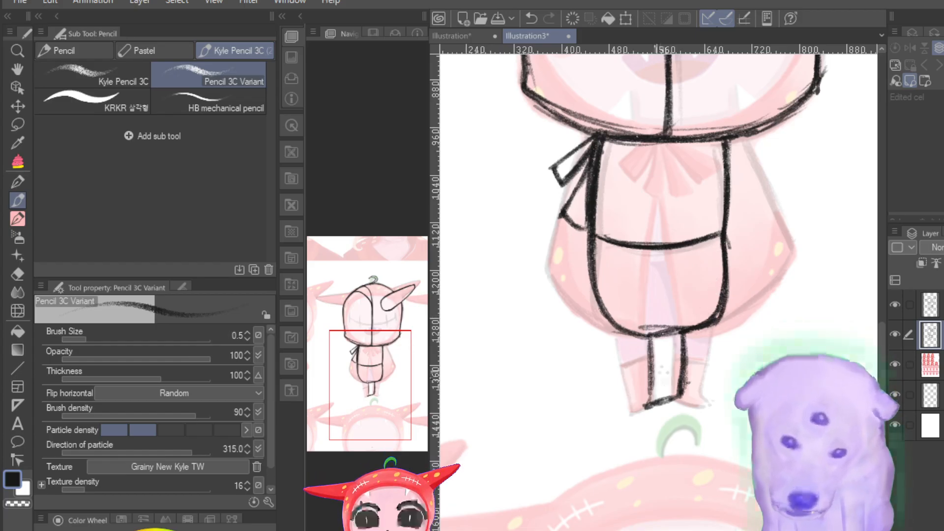
Step: Draw a slanted line across the side-view leg at the height of the front view's leg markings
{"action": "left_click_drag", "start_coordinate": [652, 374], "coordinate": [681, 361]}
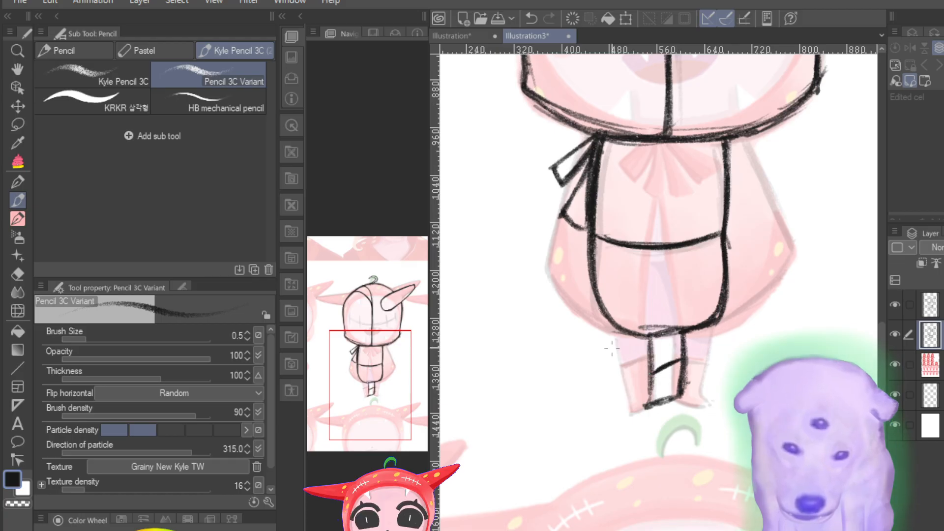
{"action": "key", "text": "ctrl+minus"}
{"action": "key", "text": "ctrl+minus"}
{"action": "key", "text": "ctrl+minus"}
{"action": "key", "text": "ctrl+minus"}
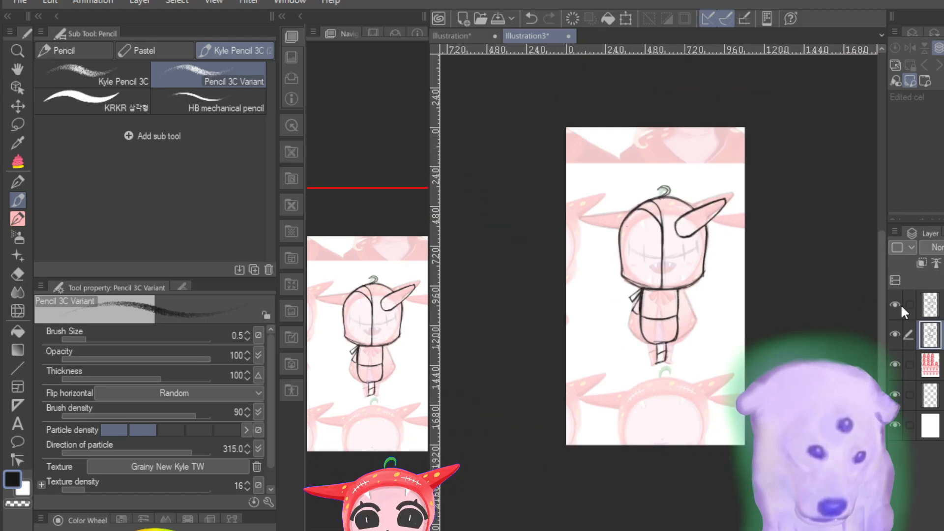
Step: Hide the front-view tracing layer and check the side-view sketch alone against the faded reference
{"action": "left_click", "coordinate": [895, 304]}
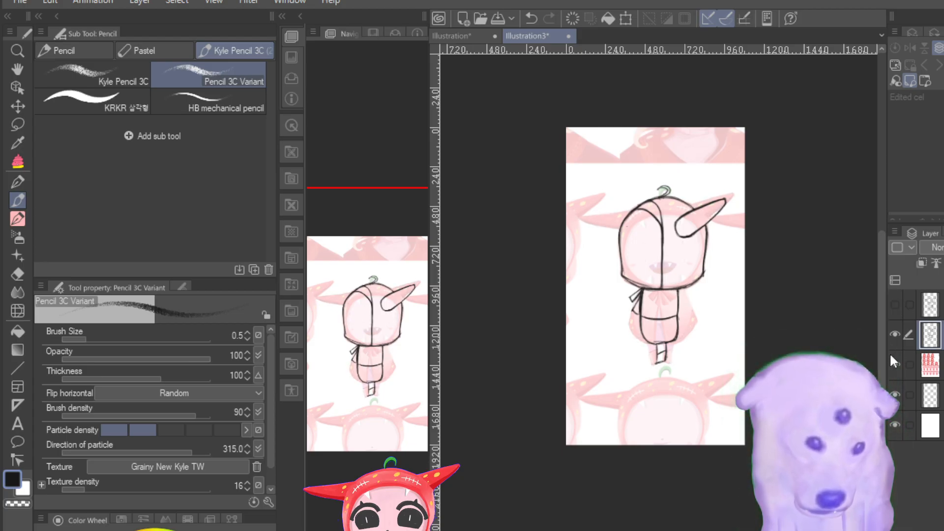
{"action": "left_click", "coordinate": [892, 334]}
{"action": "left_click", "coordinate": [891, 334]}
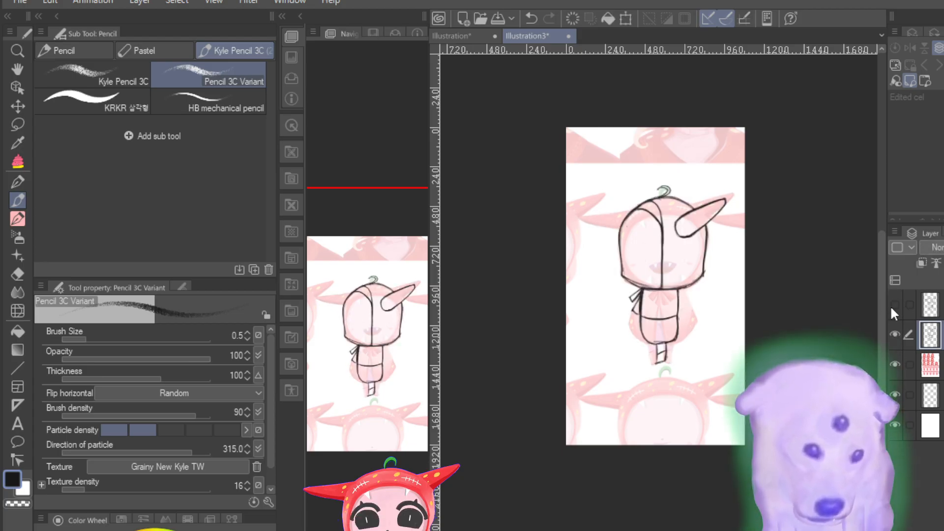
{"action": "left_click", "coordinate": [892, 305]}
{"action": "left_click", "coordinate": [892, 305]}
{"action": "left_click", "coordinate": [895, 334]}
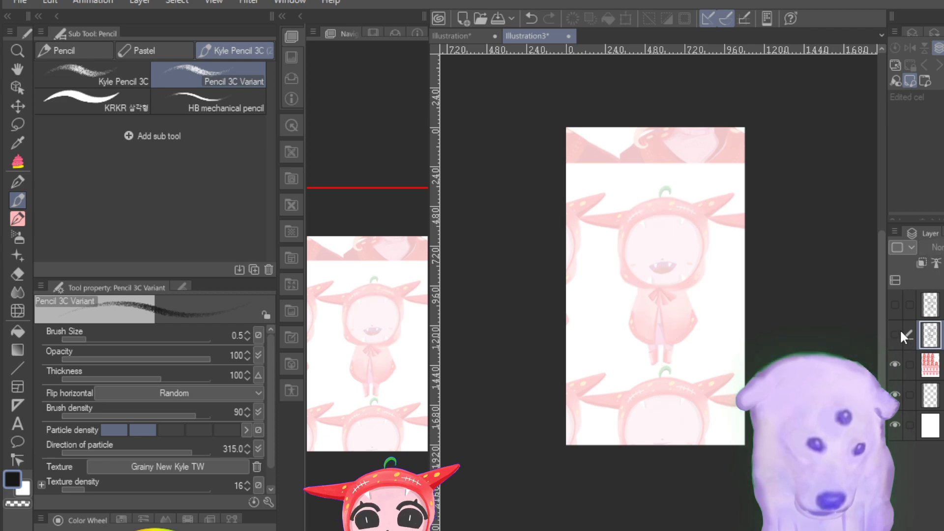
{"action": "left_click", "coordinate": [900, 331]}
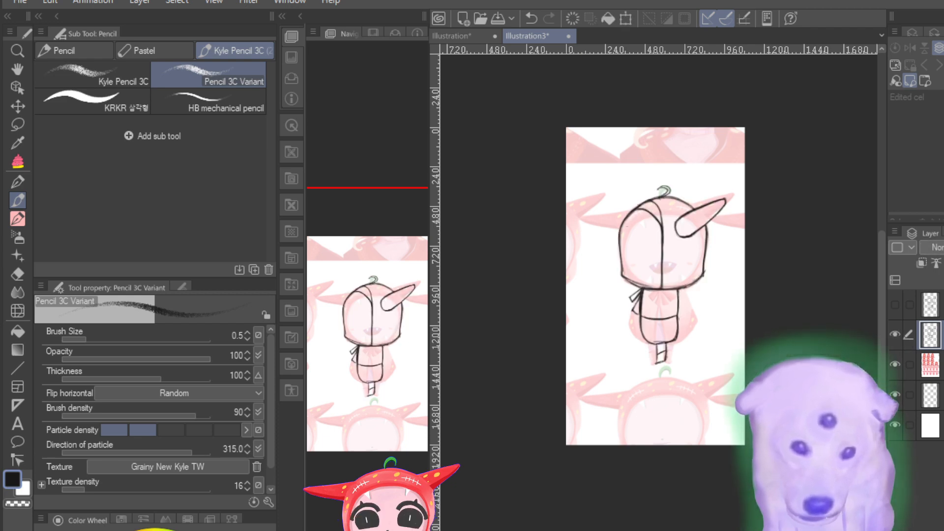
Step: Draw the side-view cape's left edge from below the hood past the bow, following the faded reference's outer contour
{"action": "scroll", "coordinate": [659, 347], "scroll_direction": "up", "scroll_amount": 5}
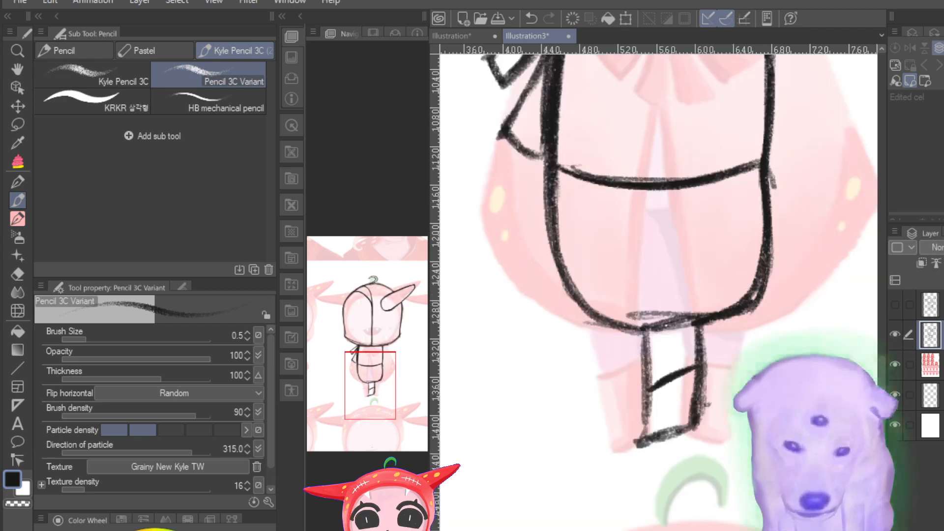
{"action": "scroll", "coordinate": [659, 347], "scroll_direction": "down", "scroll_amount": 5}
{"action": "scroll", "coordinate": [659, 347], "scroll_direction": "up", "scroll_amount": 2}
{"action": "left_click_drag", "start_coordinate": [354, 350], "coordinate": [354, 326]}
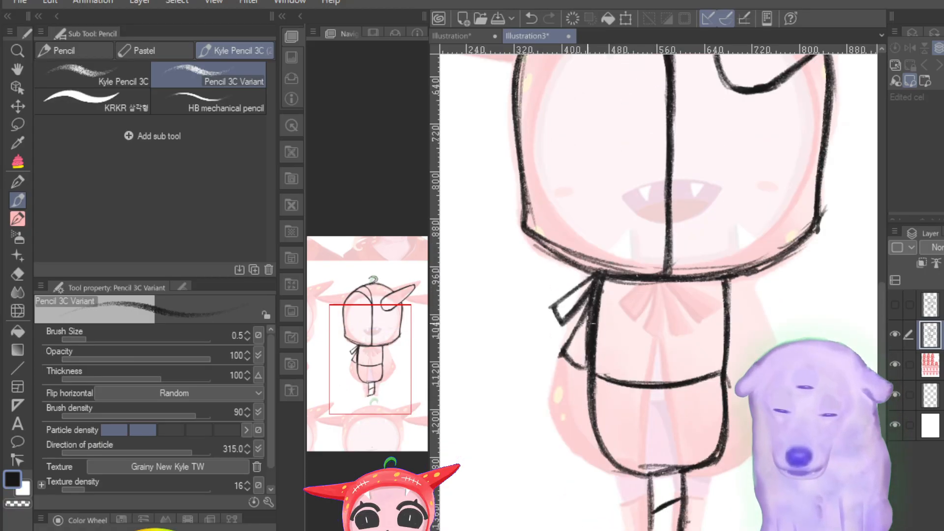
{"action": "left_click_drag", "start_coordinate": [587, 299], "coordinate": [565, 347]}
{"action": "left_click_drag", "start_coordinate": [562, 356], "coordinate": [545, 403]}
{"action": "left_click_drag", "start_coordinate": [585, 305], "coordinate": [565, 349]}
{"action": "left_click_drag", "start_coordinate": [564, 357], "coordinate": [551, 397]}
{"action": "left_click_drag", "start_coordinate": [580, 321], "coordinate": [551, 407]}
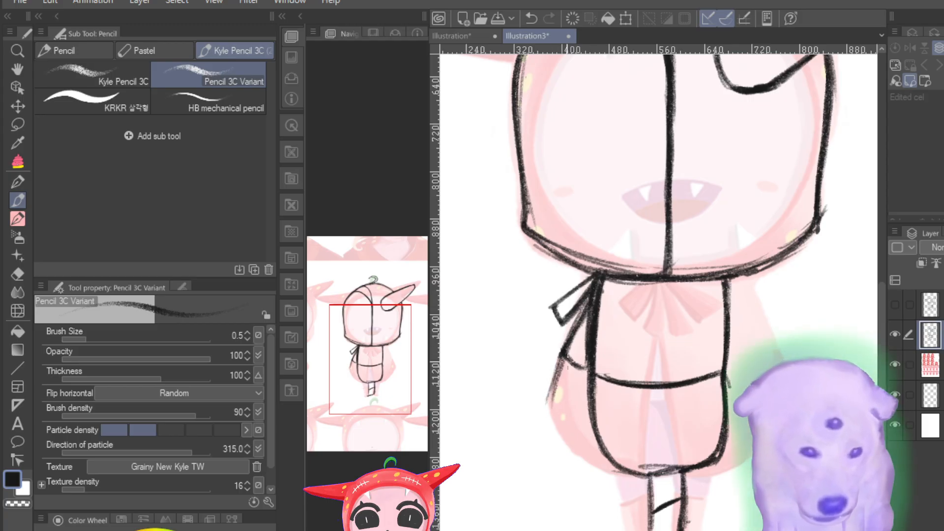
{"action": "left_click_drag", "start_coordinate": [569, 345], "coordinate": [551, 421]}
{"action": "left_click_drag", "start_coordinate": [558, 369], "coordinate": [548, 428]}
{"action": "left_click_drag", "start_coordinate": [550, 390], "coordinate": [567, 448]}
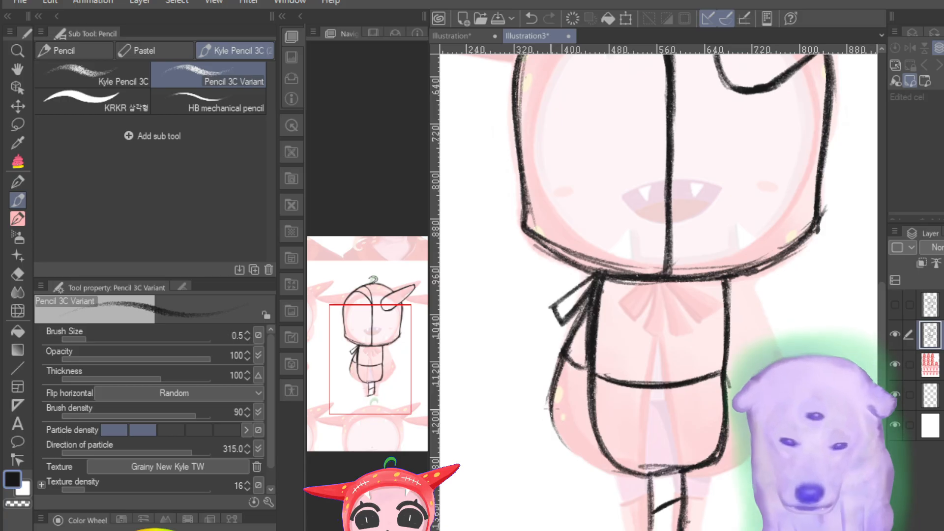
Step: Continue the cape's left edge into a rounded hem that runs under the torso to the top of the leg
{"action": "mouse_move", "coordinate": [550, 410]}
{"action": "left_mouse_down"}
{"action": "mouse_move", "coordinate": [592, 465]}
{"action": "mouse_move", "coordinate": [612, 468]}
{"action": "left_mouse_up"}
{"action": "mouse_move", "coordinate": [567, 440]}
{"action": "left_mouse_down"}
{"action": "mouse_move", "coordinate": [631, 462]}
{"action": "mouse_move", "coordinate": [575, 443]}
{"action": "mouse_move", "coordinate": [620, 459]}
{"action": "mouse_move", "coordinate": [566, 427]}
{"action": "mouse_move", "coordinate": [647, 478]}
{"action": "mouse_move", "coordinate": [569, 433]}
{"action": "mouse_move", "coordinate": [583, 458]}
{"action": "left_mouse_up"}
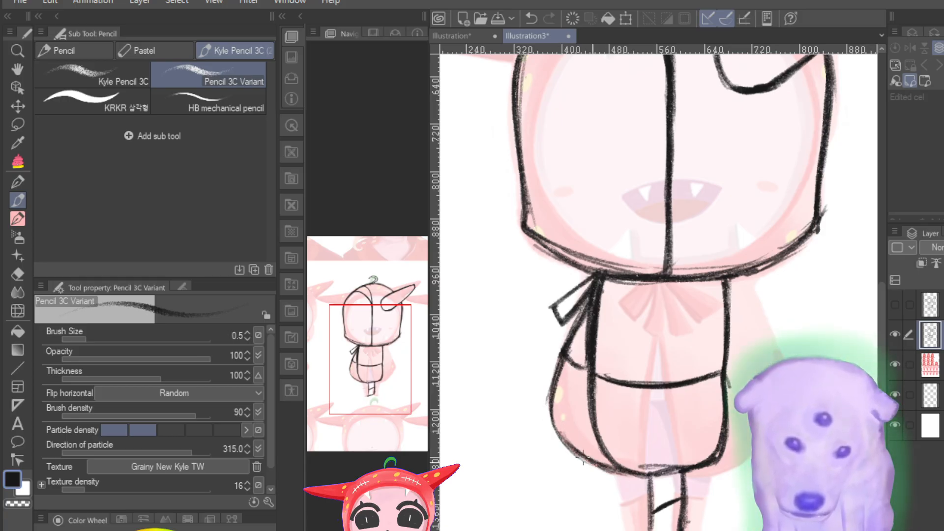
{"action": "left_click_drag", "start_coordinate": [637, 467], "coordinate": [680, 467]}
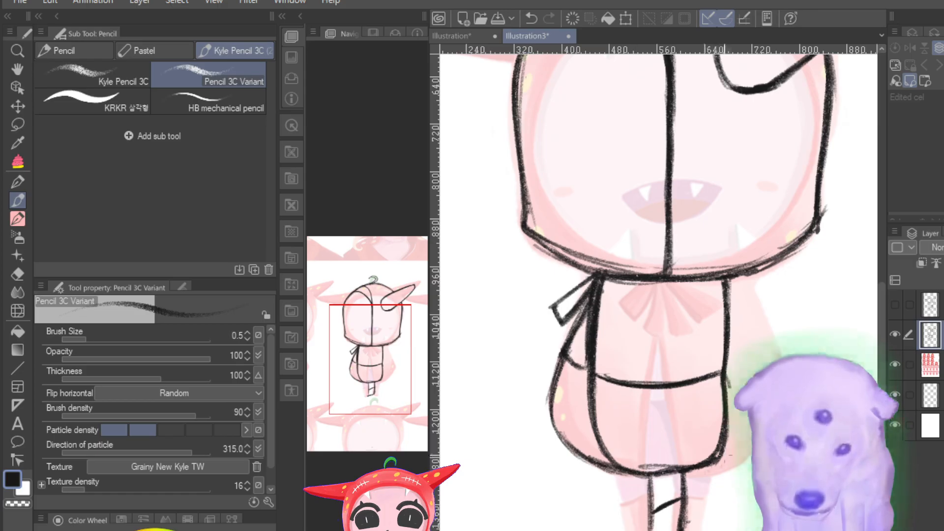
Step: Draw the cape's right edge slanting down from the hood and its lower-right hem curving up from the leg
{"action": "mouse_move", "coordinate": [747, 276]}
{"action": "left_mouse_down"}
{"action": "mouse_move", "coordinate": [797, 386]}
{"action": "mouse_move", "coordinate": [784, 358]}
{"action": "left_mouse_up"}
{"action": "left_click_drag", "start_coordinate": [748, 280], "coordinate": [771, 336]}
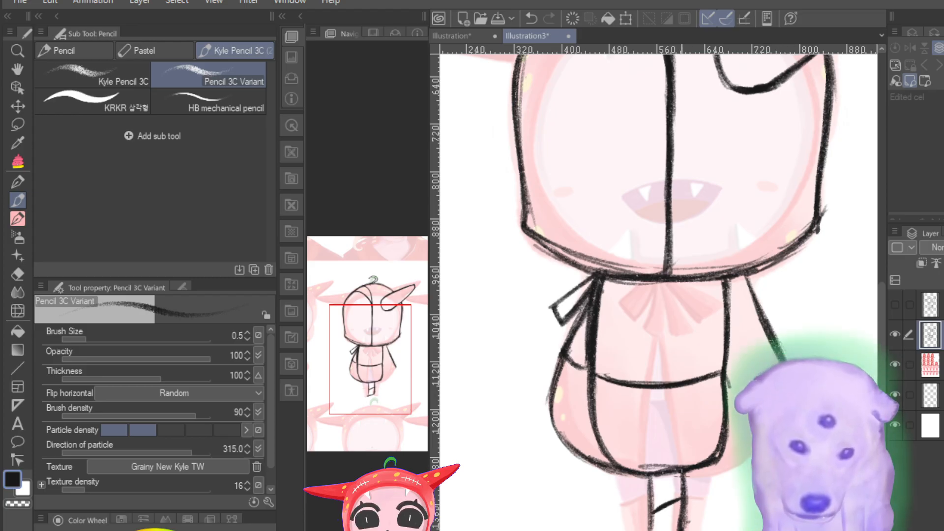
{"action": "left_click_drag", "start_coordinate": [684, 473], "coordinate": [765, 431]}
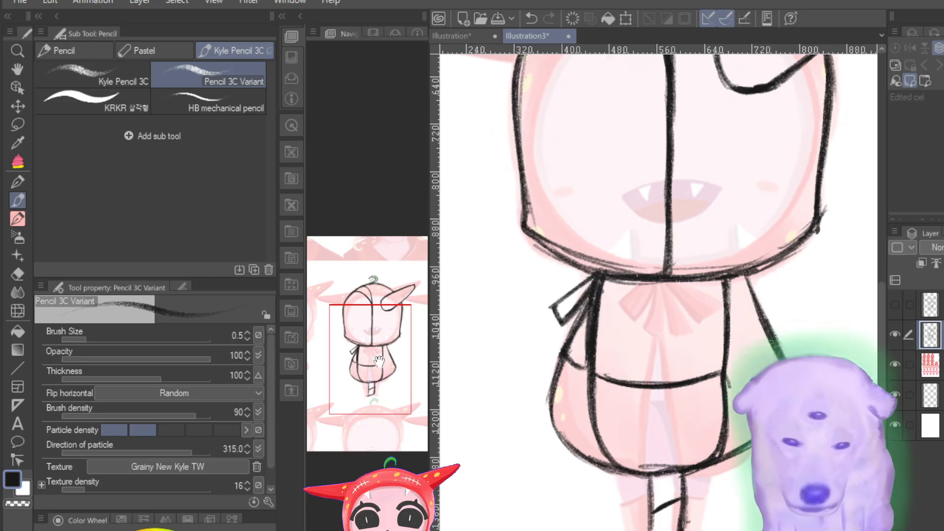
Step: Examine the side view's hood, following its left outline down to the base over the faded reference
{"action": "left_click_drag", "start_coordinate": [379, 362], "coordinate": [361, 311]}
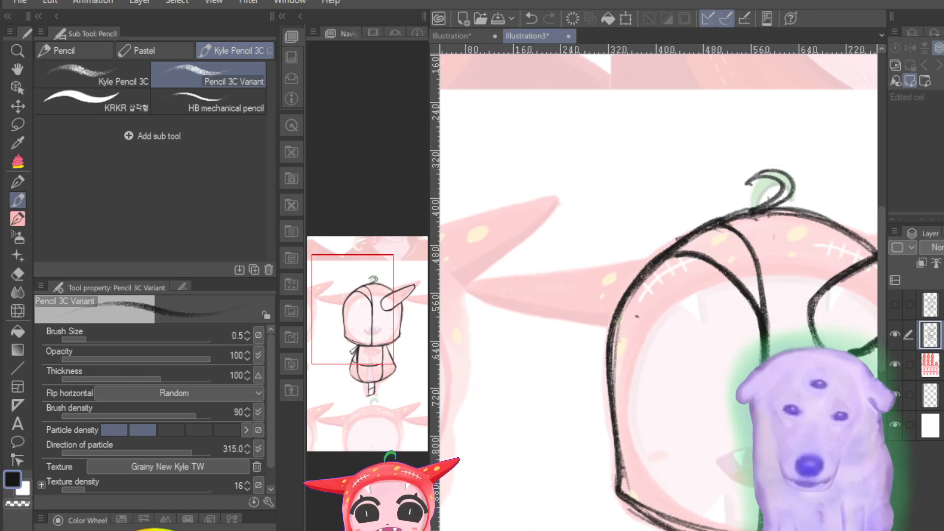
{"action": "scroll", "coordinate": [658, 346], "scroll_direction": "down", "scroll_amount": 3}
{"action": "scroll", "coordinate": [659, 346], "scroll_direction": "up", "scroll_amount": 10}
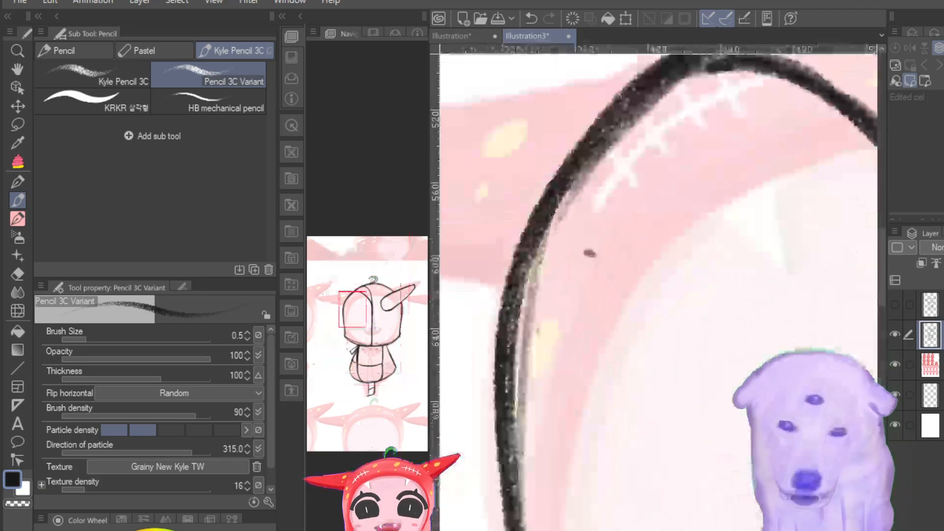
{"action": "scroll", "coordinate": [659, 346], "scroll_direction": "down", "scroll_amount": 12}
{"action": "scroll", "coordinate": [658, 343], "scroll_direction": "up", "scroll_amount": 5}
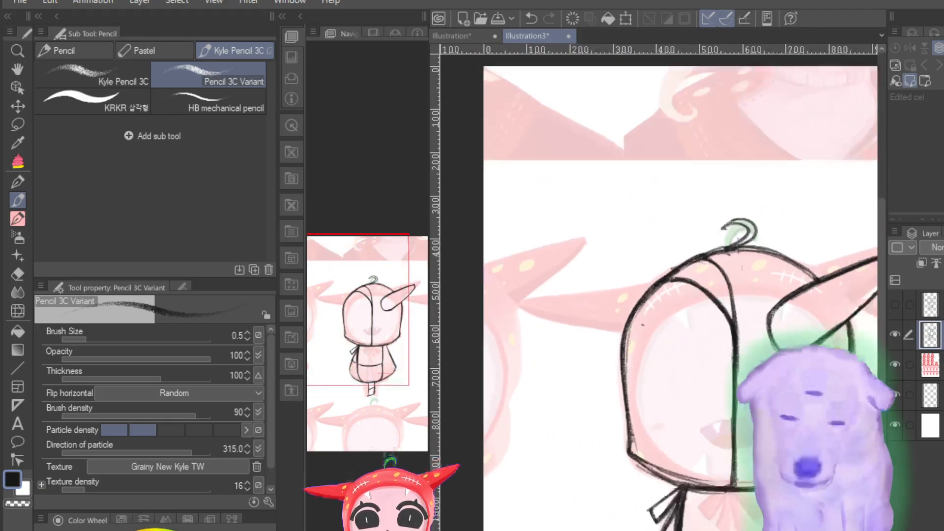
{"action": "left_click_drag", "start_coordinate": [381, 313], "coordinate": [396, 313]}
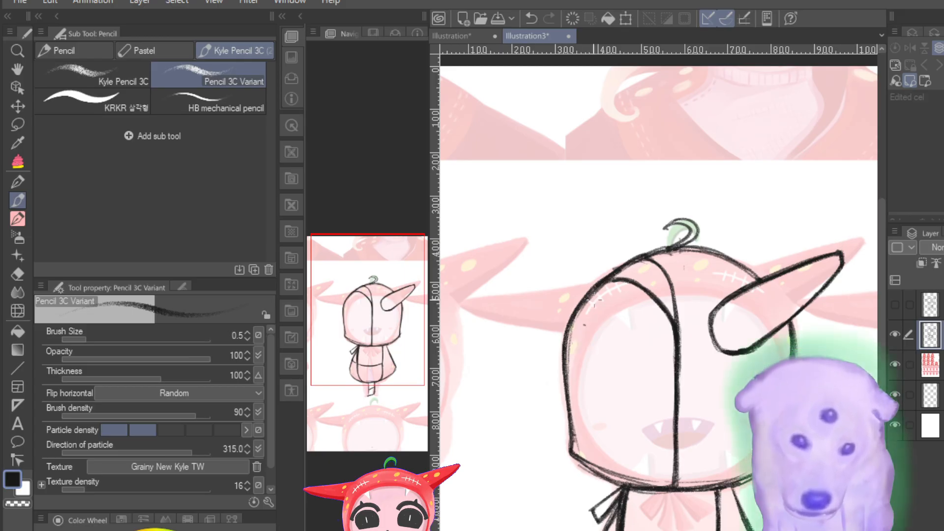
{"action": "left_click_drag", "start_coordinate": [571, 323], "coordinate": [571, 450]}
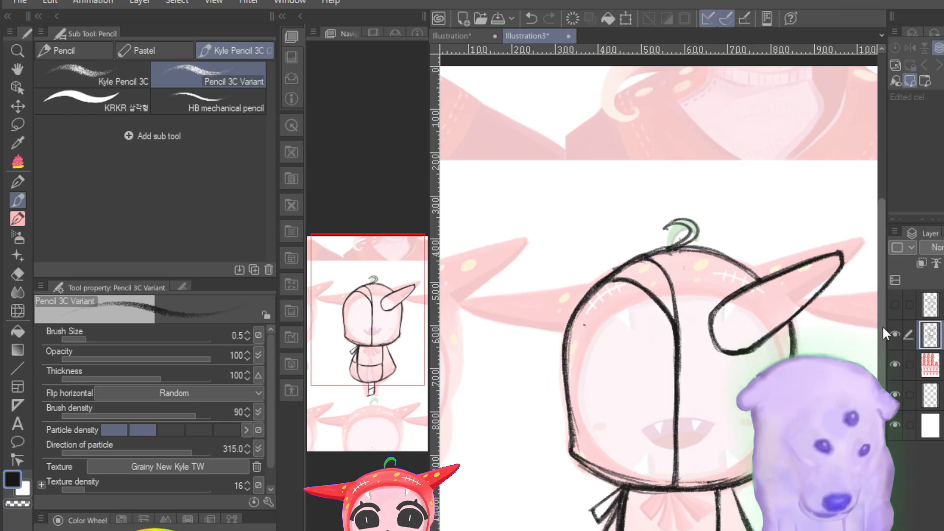
Step: Toggle the visibility of the side-view and front-view sketch layers to compare both with the faded reference
{"action": "left_click", "coordinate": [894, 333]}
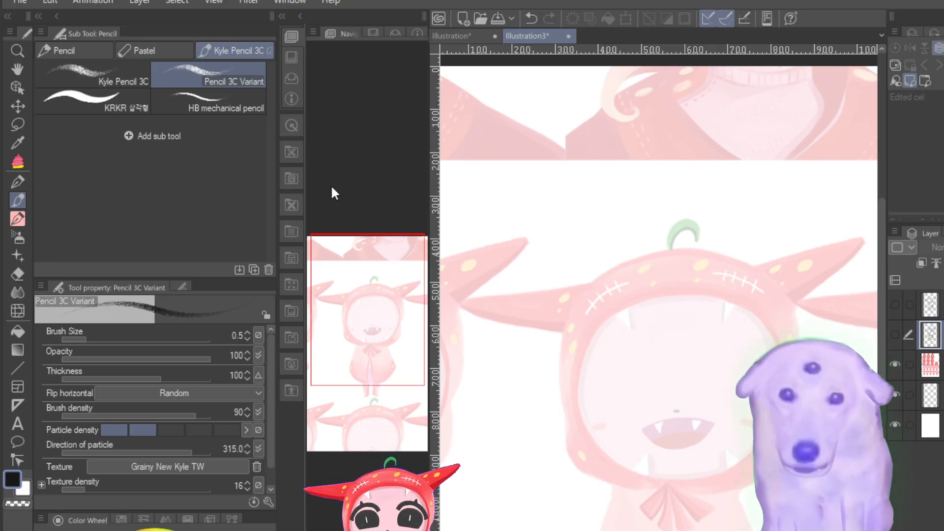
{"action": "left_click", "coordinate": [894, 334]}
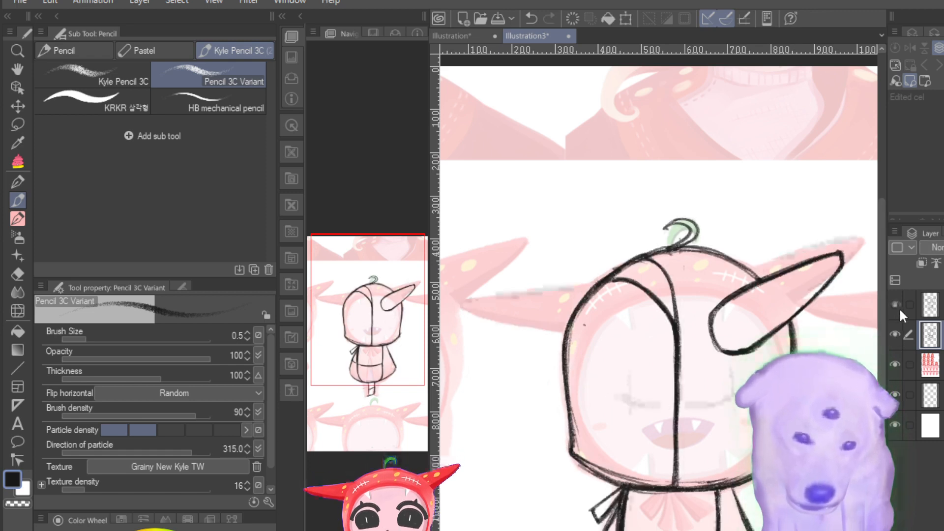
{"action": "left_click", "coordinate": [898, 308]}
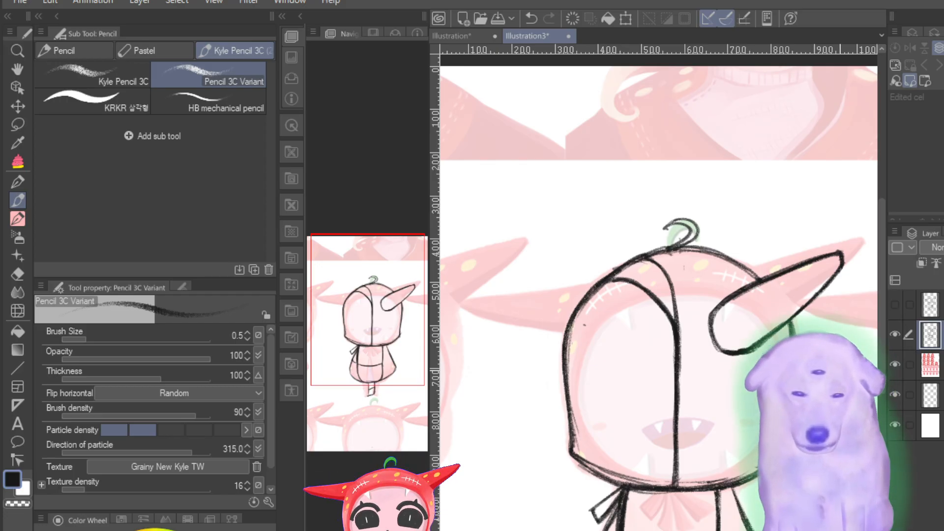
{"action": "left_click", "coordinate": [895, 335]}
{"action": "left_click", "coordinate": [895, 335]}
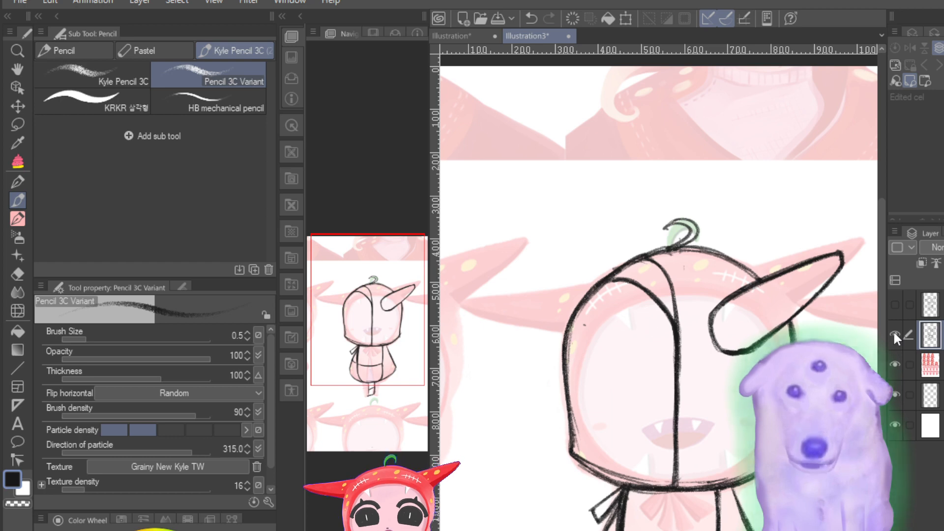
{"action": "left_click", "coordinate": [894, 334]}
{"action": "left_click", "coordinate": [894, 334]}
{"action": "left_click", "coordinate": [894, 334]}
{"action": "left_click", "coordinate": [894, 334]}
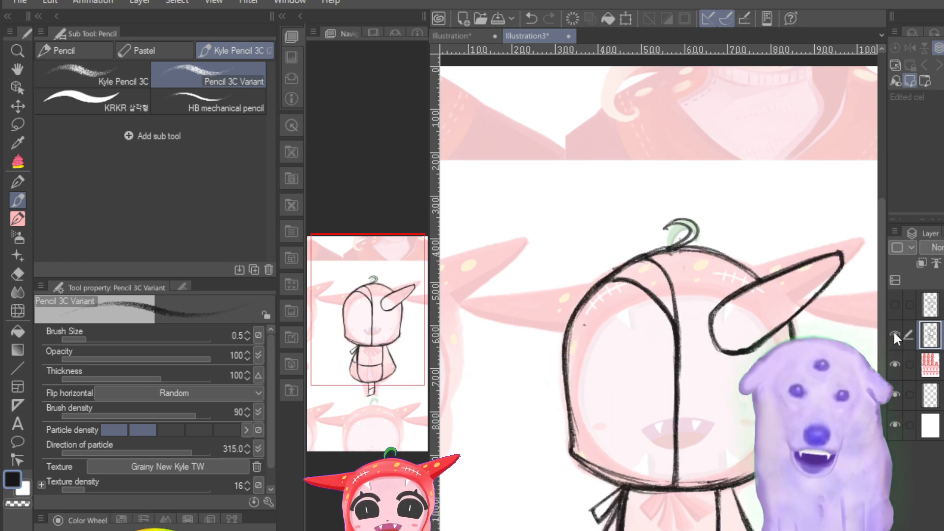
{"action": "left_click", "coordinate": [894, 335]}
{"action": "left_click", "coordinate": [894, 334]}
Step: Hide the side-view sketch layer, show the front-view tracing layer and make it the active layer
{"action": "left_click", "coordinate": [894, 335]}
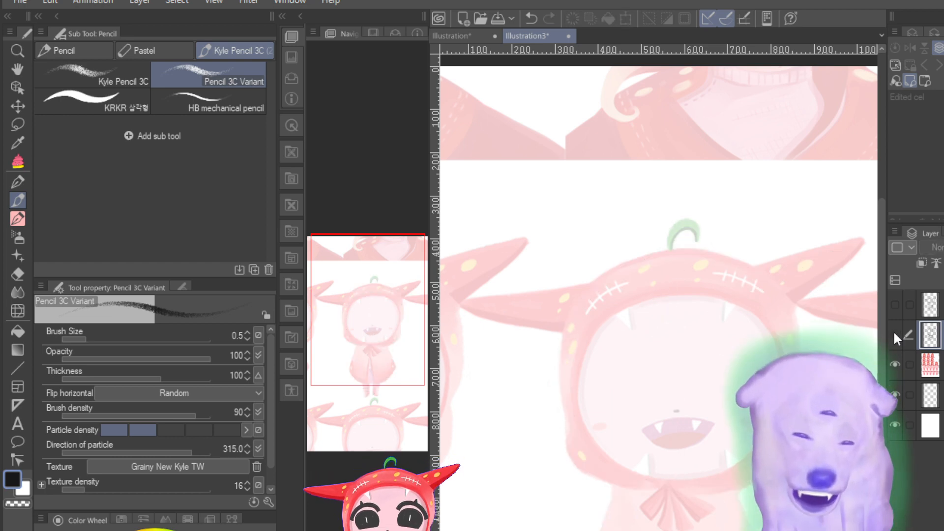
{"action": "left_click", "coordinate": [900, 303]}
{"action": "left_click", "coordinate": [901, 304]}
{"action": "left_click", "coordinate": [900, 303]}
{"action": "left_click", "coordinate": [929, 304]}
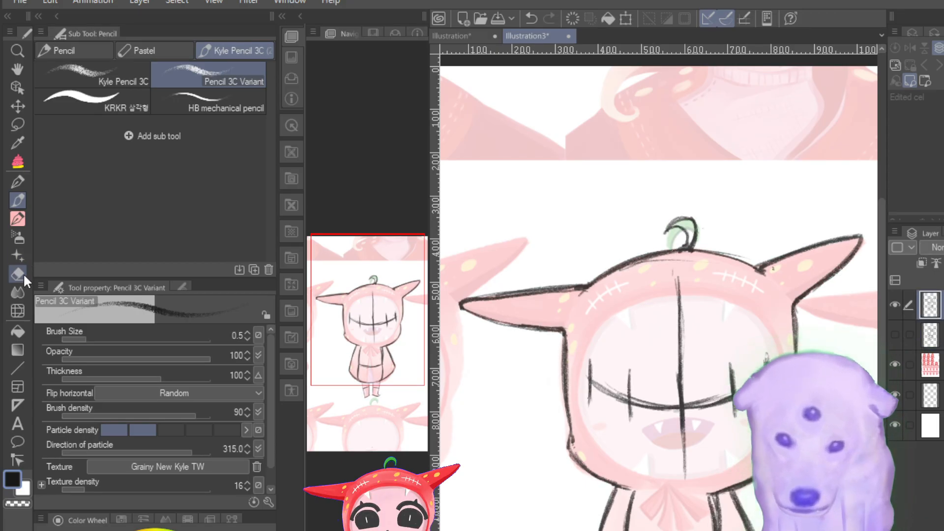
Step: Set the Hard eraser to size 11.6 and erase at the top of the front-view torso's right line beside the bow
{"action": "left_click", "coordinate": [24, 278]}
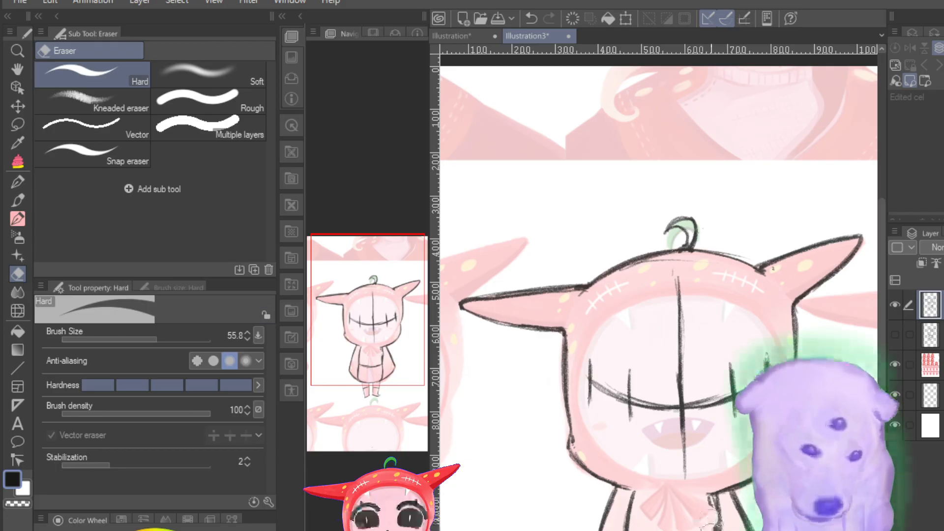
{"action": "left_click_drag", "start_coordinate": [711, 519], "coordinate": [712, 529]}
{"action": "key", "text": "ctrl+z"}
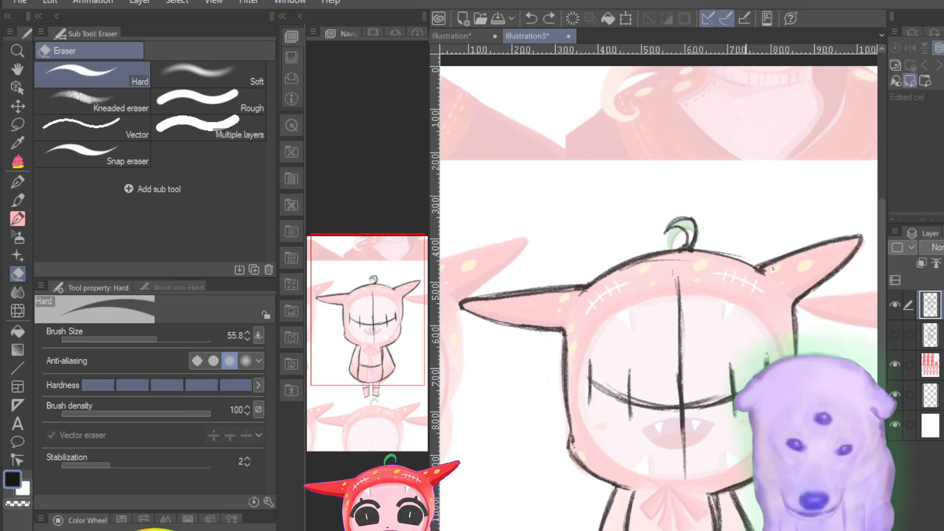
{"action": "mouse_move", "coordinate": [146, 334]}
{"action": "left_mouse_down"}
{"action": "mouse_move", "coordinate": [126, 334]}
{"action": "mouse_move", "coordinate": [147, 347]}
{"action": "mouse_move", "coordinate": [133, 346]}
{"action": "left_mouse_up"}
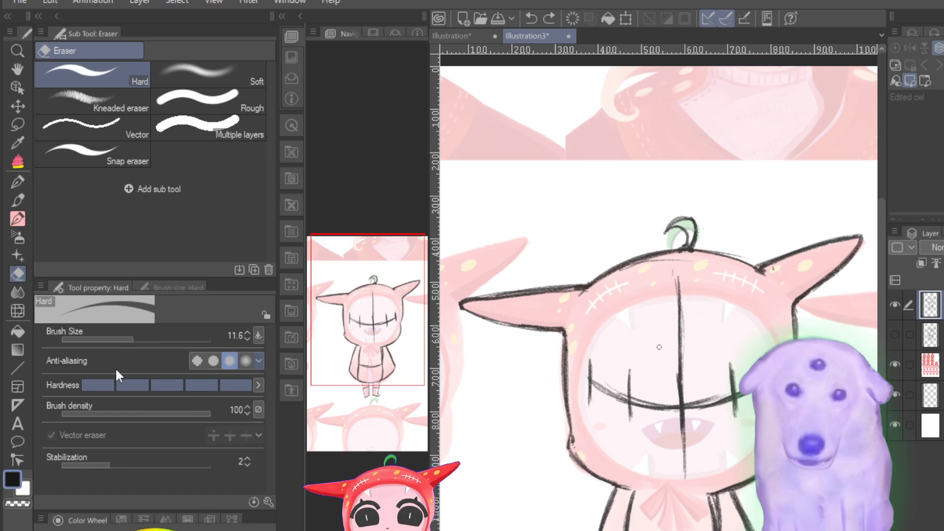
{"action": "left_click_drag", "start_coordinate": [706, 495], "coordinate": [709, 511]}
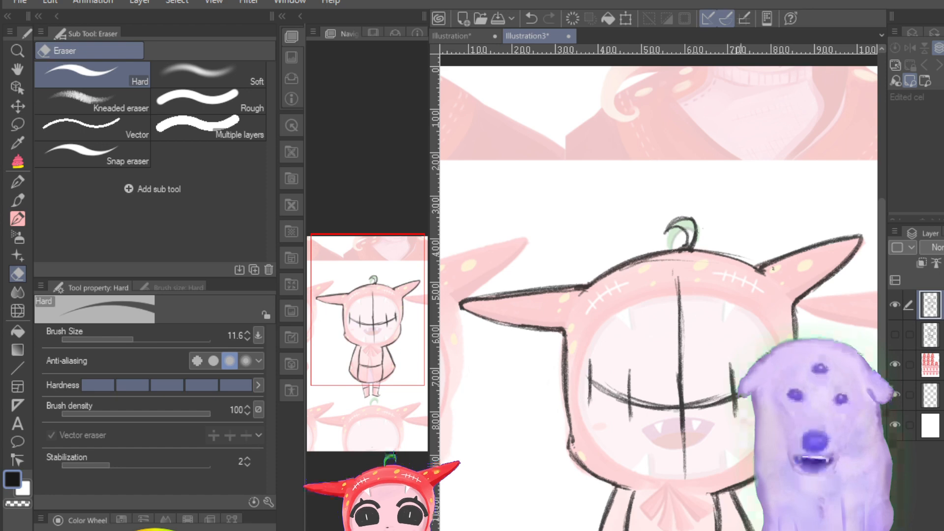
{"action": "scroll", "coordinate": [661, 349], "scroll_direction": "up", "scroll_amount": 4}
{"action": "scroll", "coordinate": [661, 349], "scroll_direction": "down", "scroll_amount": 6}
{"action": "scroll", "coordinate": [662, 349], "scroll_direction": "up", "scroll_amount": 4}
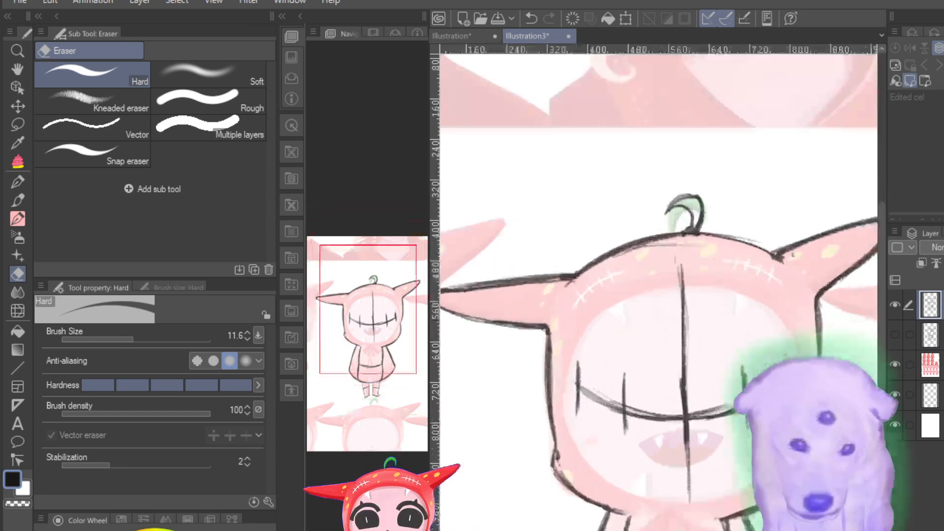
{"action": "scroll", "coordinate": [637, 363], "scroll_direction": "down", "scroll_amount": 6}
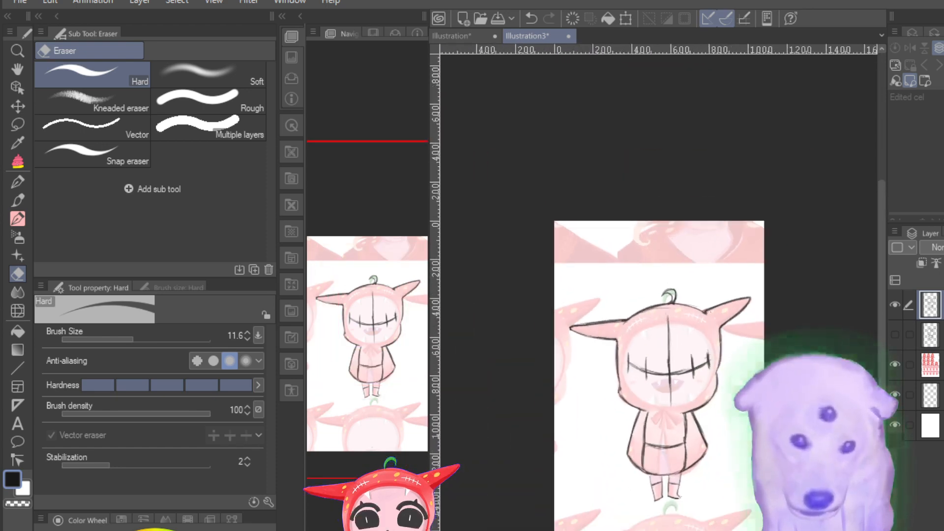
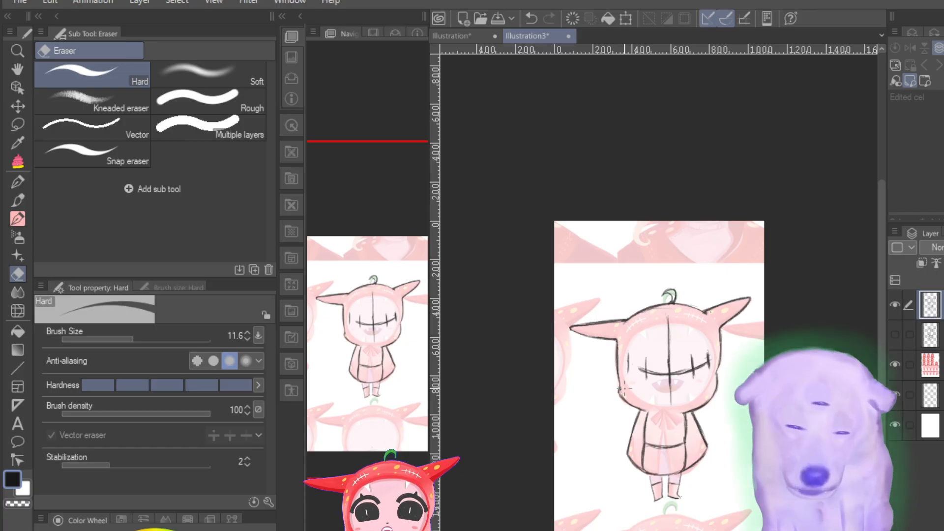
Step: Erase the sketch lines at the top of the front-view hood between the stem and the right horn with the Hard eraser
{"action": "scroll", "coordinate": [624, 386], "scroll_direction": "up", "scroll_amount": 4}
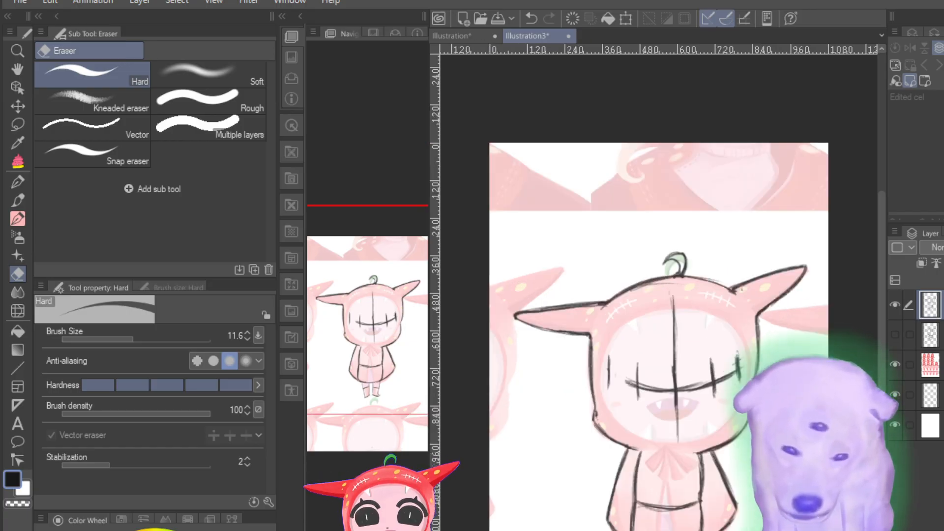
{"action": "key", "text": "ctrl+minus"}
{"action": "key", "text": "ctrl+plus"}
{"action": "key", "text": "ctrl+plus"}
{"action": "key", "text": "ctrl+minus"}
{"action": "key", "text": "ctrl+plus"}
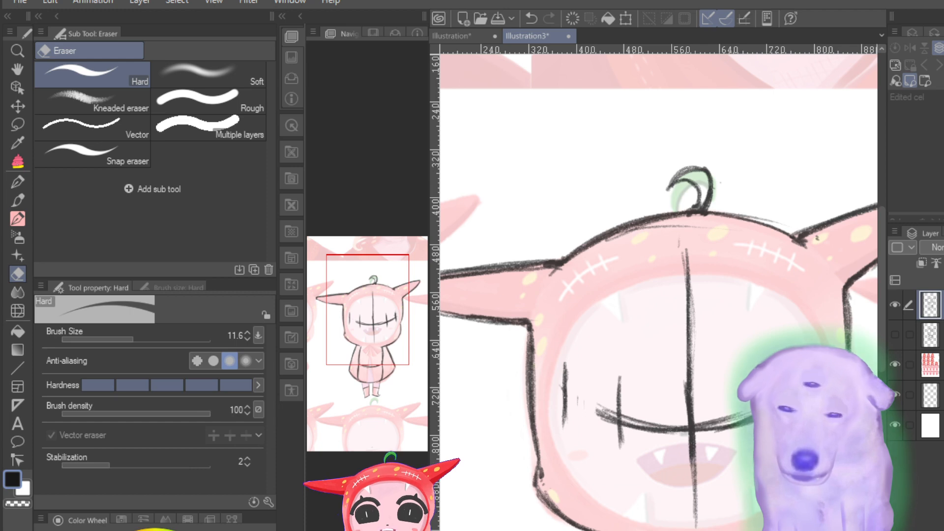
{"action": "key", "text": "ctrl+plus"}
{"action": "key", "text": "ctrl+minus"}
{"action": "key", "text": "ctrl+minus"}
{"action": "key", "text": "ctrl+minus"}
{"action": "key", "text": "ctrl+plus"}
{"action": "key", "text": "ctrl+plus"}
{"action": "key", "text": "ctrl+plus"}
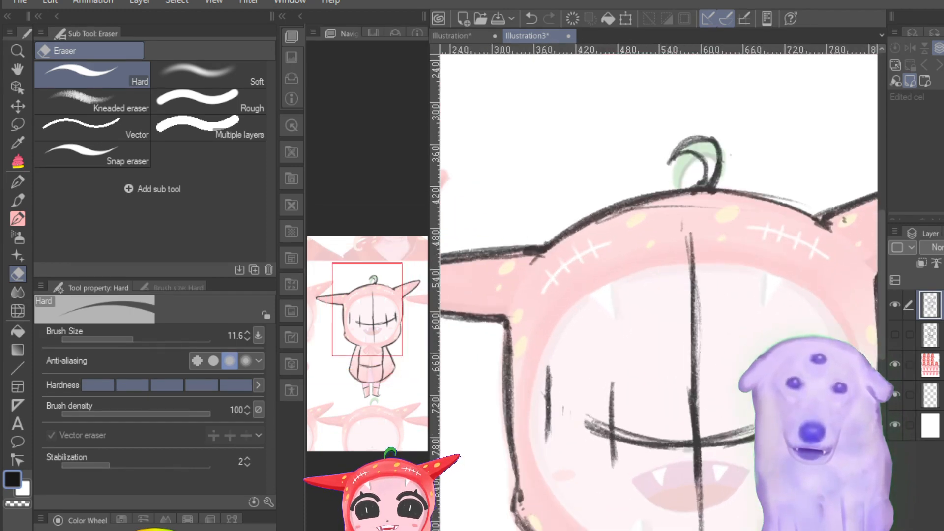
{"action": "key", "text": "ctrl+minus"}
{"action": "key", "text": "ctrl+plus"}
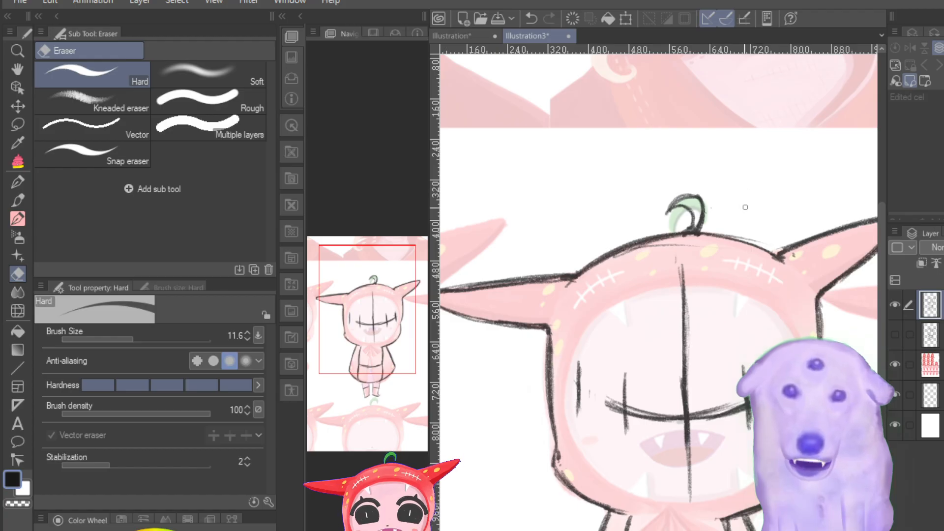
{"action": "left_click_drag", "start_coordinate": [696, 237], "coordinate": [763, 255]}
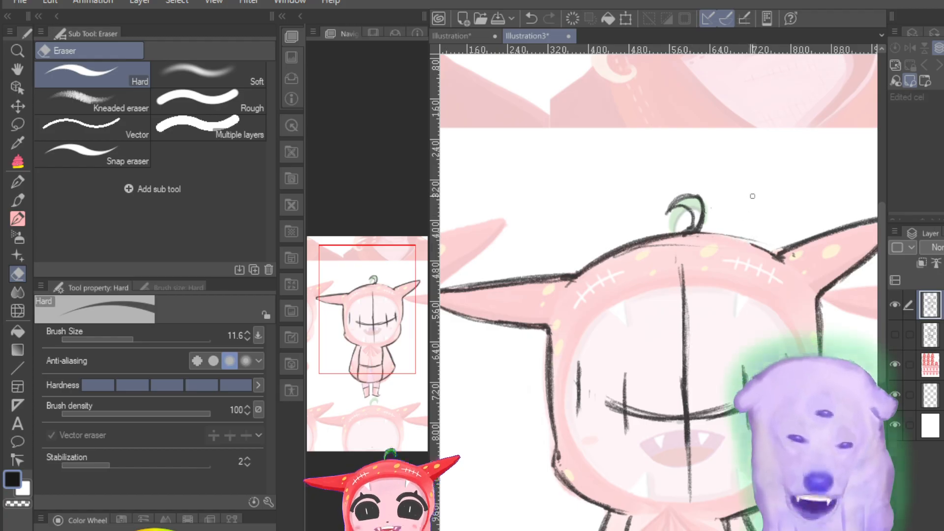
Step: Redraw the front-view hood's top outline between the two horns with the Pencil 3C Variant at size 0.7
{"action": "left_click", "coordinate": [24, 201]}
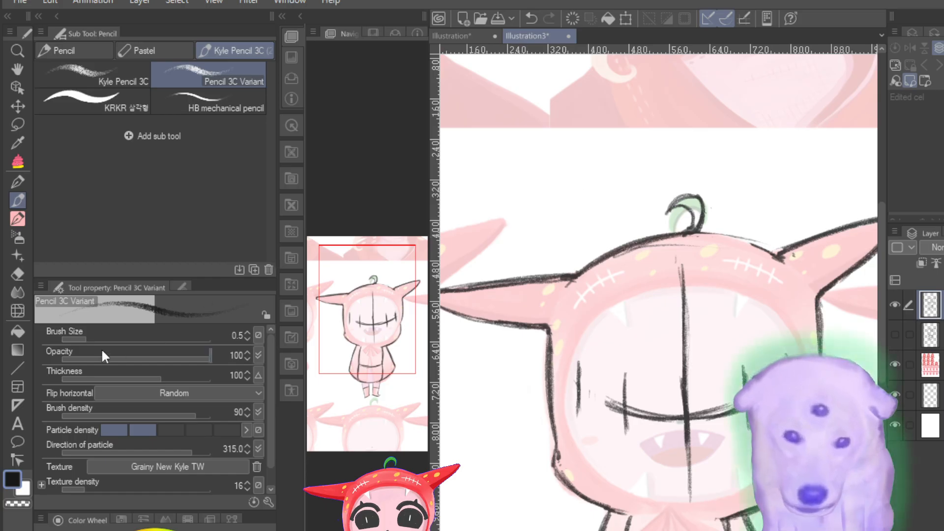
{"action": "left_click_drag", "start_coordinate": [88, 338], "coordinate": [90, 339]}
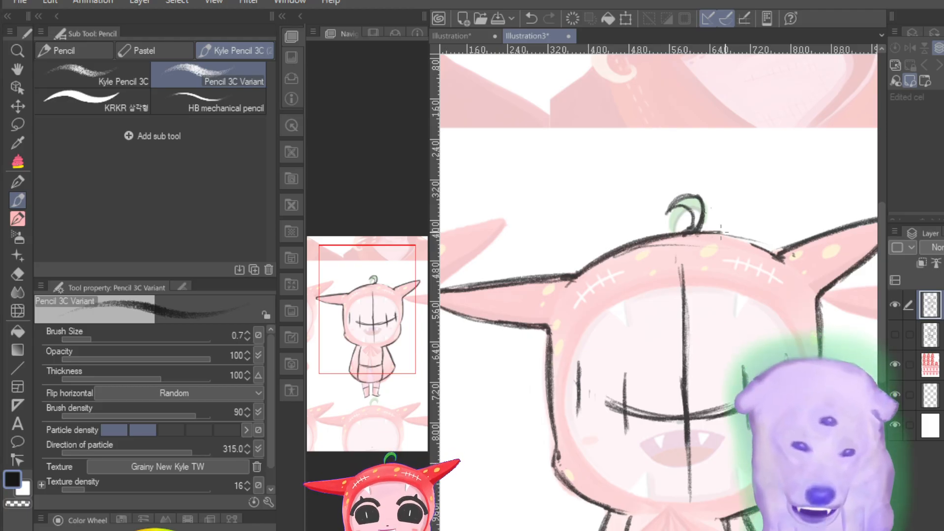
{"action": "left_click_drag", "start_coordinate": [758, 246], "coordinate": [700, 234]}
{"action": "left_click_drag", "start_coordinate": [700, 234], "coordinate": [777, 256]}
{"action": "mouse_move", "coordinate": [777, 256]}
{"action": "left_mouse_down"}
{"action": "mouse_move", "coordinate": [743, 241]}
{"action": "mouse_move", "coordinate": [687, 239]}
{"action": "left_mouse_up"}
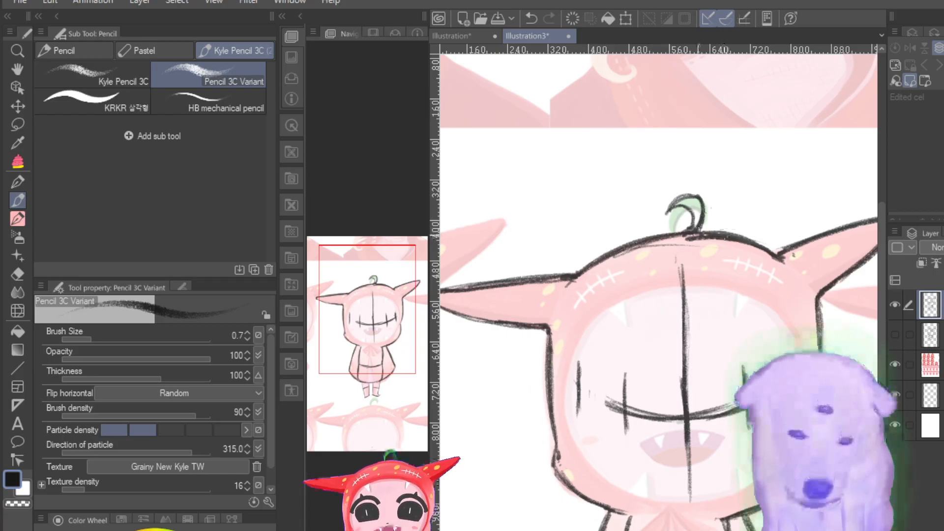
{"action": "mouse_move", "coordinate": [694, 237]}
{"action": "left_mouse_down"}
{"action": "mouse_move", "coordinate": [638, 245]}
{"action": "mouse_move", "coordinate": [554, 279]}
{"action": "left_mouse_up"}
{"action": "left_click_drag", "start_coordinate": [571, 275], "coordinate": [559, 276]}
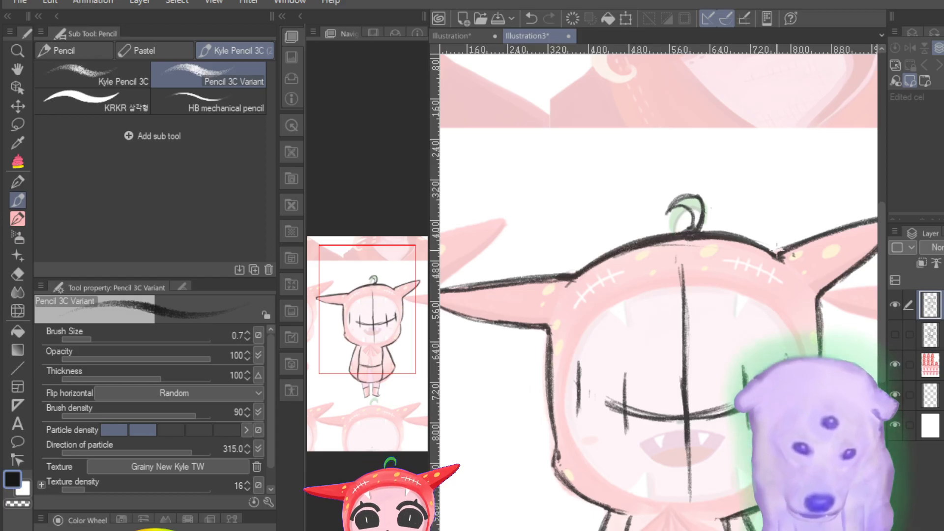
{"action": "left_click_drag", "start_coordinate": [772, 255], "coordinate": [781, 248]}
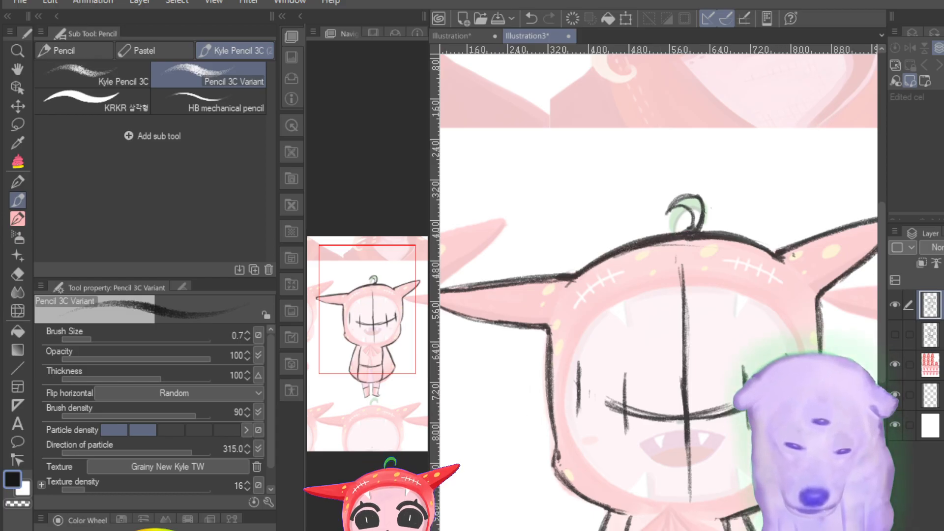
Step: Examine the redrawn hood outline at several magnifications, and inspect the front-view body and legs over the faded reference
{"action": "key", "text": "ctrl+minus"}
{"action": "key", "text": "ctrl+minus"}
{"action": "key", "text": "ctrl+minus"}
{"action": "key", "text": "ctrl+minus"}
{"action": "key", "text": "ctrl+plus"}
{"action": "key", "text": "ctrl+plus"}
{"action": "key", "text": "ctrl+plus"}
{"action": "key", "text": "ctrl+plus"}
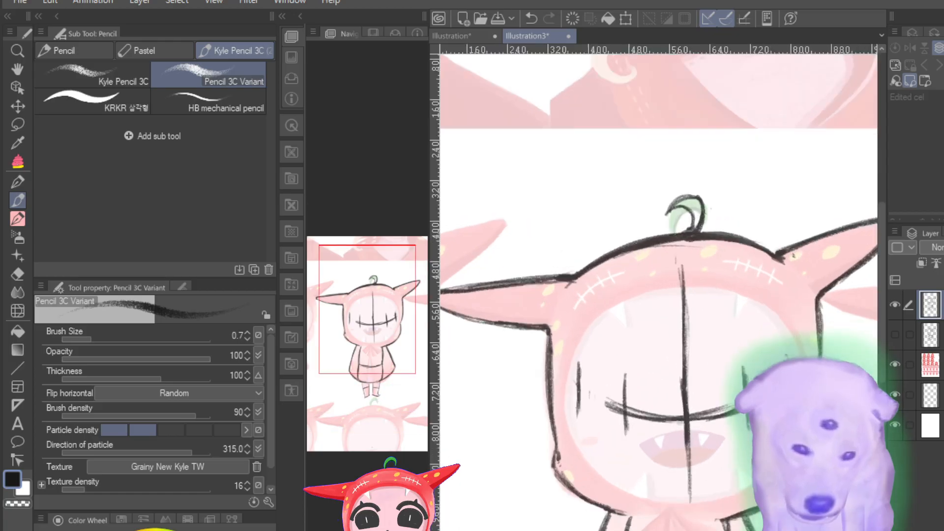
{"action": "key", "text": "ctrl+minus"}
{"action": "key", "text": "ctrl+minus"}
{"action": "key", "text": "ctrl+plus"}
{"action": "key", "text": "ctrl+plus"}
{"action": "key", "text": "ctrl+plus"}
{"action": "key", "text": "ctrl+plus"}
{"action": "key", "text": "ctrl+minus"}
{"action": "key", "text": "ctrl+minus"}
{"action": "key", "text": "ctrl+minus"}
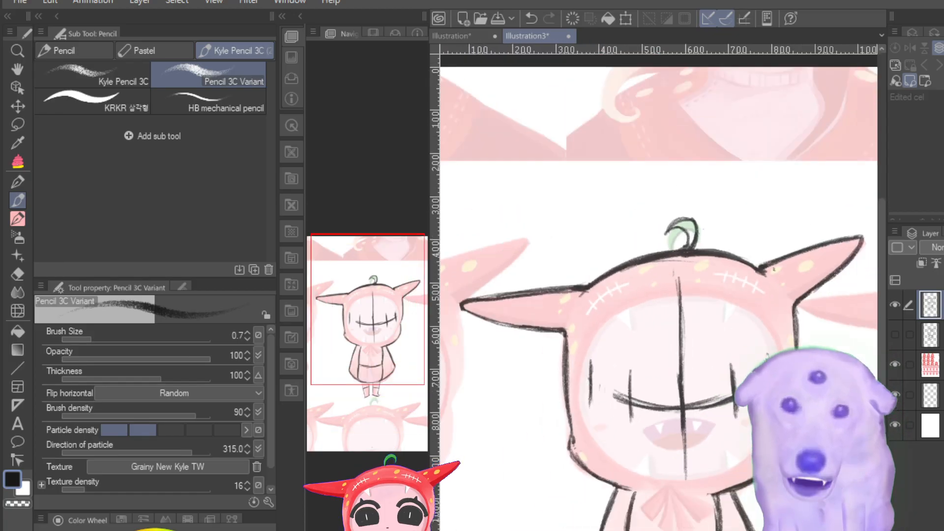
{"action": "key", "text": "ctrl+plus"}
{"action": "key", "text": "ctrl+minus"}
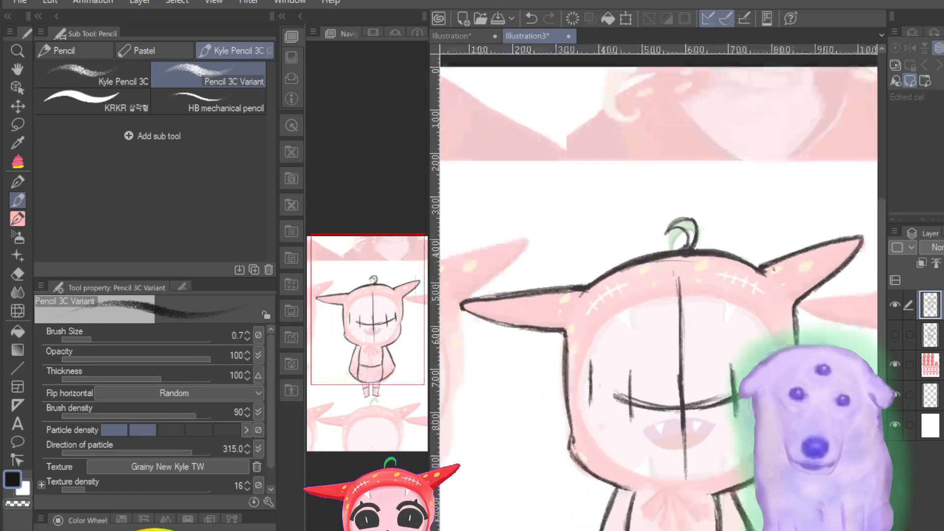
{"action": "key", "text": "ctrl+plus"}
{"action": "key", "text": "ctrl+plus"}
{"action": "key", "text": "ctrl+minus"}
{"action": "key", "text": "ctrl+minus"}
{"action": "key", "text": "ctrl+minus"}
{"action": "key", "text": "ctrl+minus"}
{"action": "key", "text": "ctrl+plus"}
{"action": "key", "text": "ctrl+plus"}
{"action": "key", "text": "ctrl+plus"}
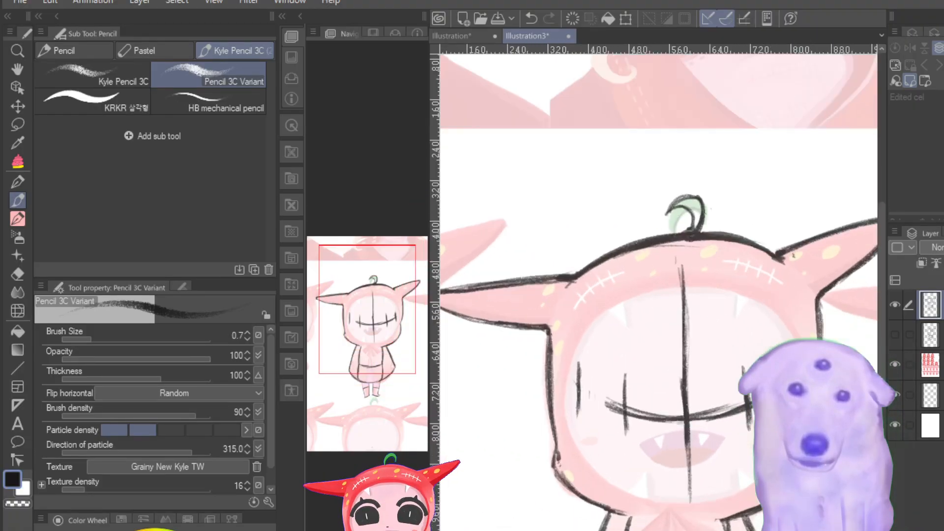
{"action": "key", "text": "ctrl+plus"}
{"action": "key", "text": "ctrl+plus"}
{"action": "key", "text": "ctrl+plus"}
{"action": "key", "text": "ctrl+minus"}
{"action": "key", "text": "ctrl+minus"}
{"action": "key", "text": "ctrl+minus"}
{"action": "key", "text": "ctrl+minus"}
{"action": "key", "text": "ctrl+plus"}
{"action": "key", "text": "ctrl+plus"}
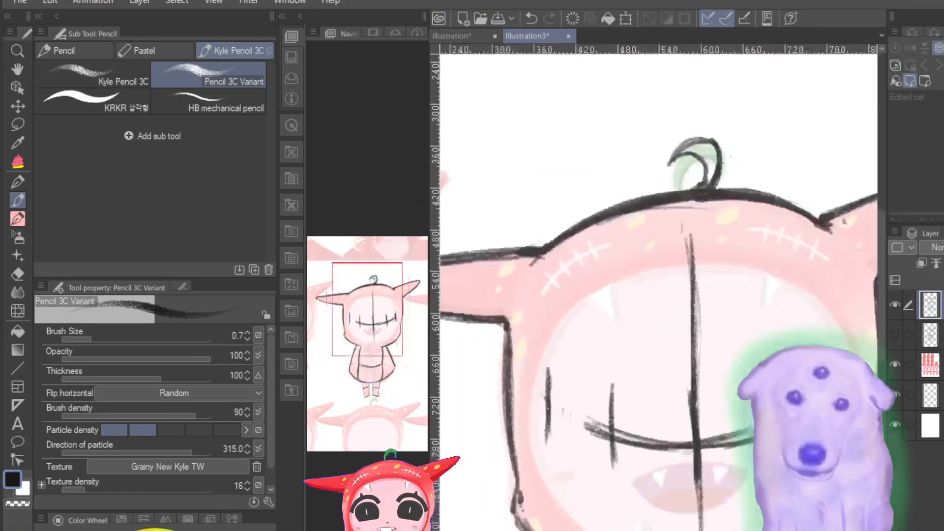
{"action": "key", "text": "ctrl+minus"}
{"action": "key", "text": "ctrl+minus"}
{"action": "key", "text": "ctrl+minus"}
{"action": "key", "text": "ctrl+plus"}
{"action": "key", "text": "ctrl+plus"}
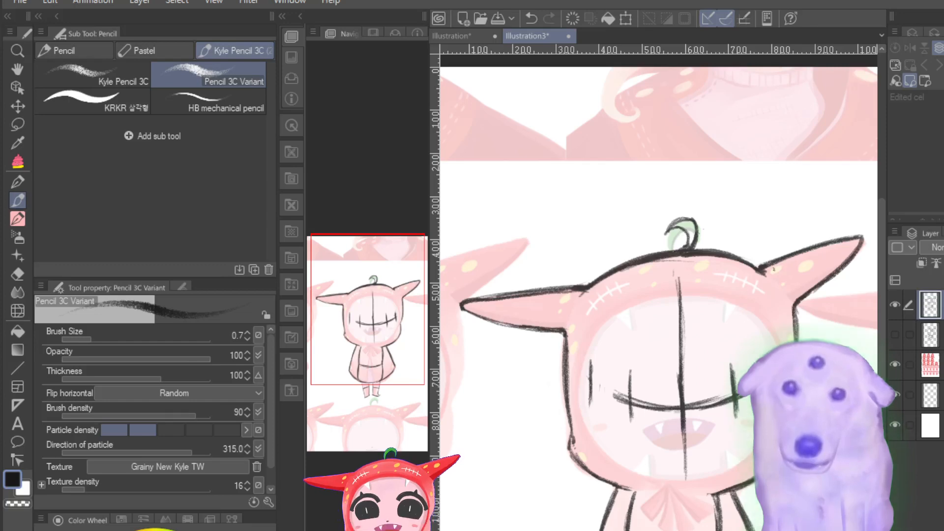
{"action": "left_click_drag", "start_coordinate": [354, 364], "coordinate": [348, 404]}
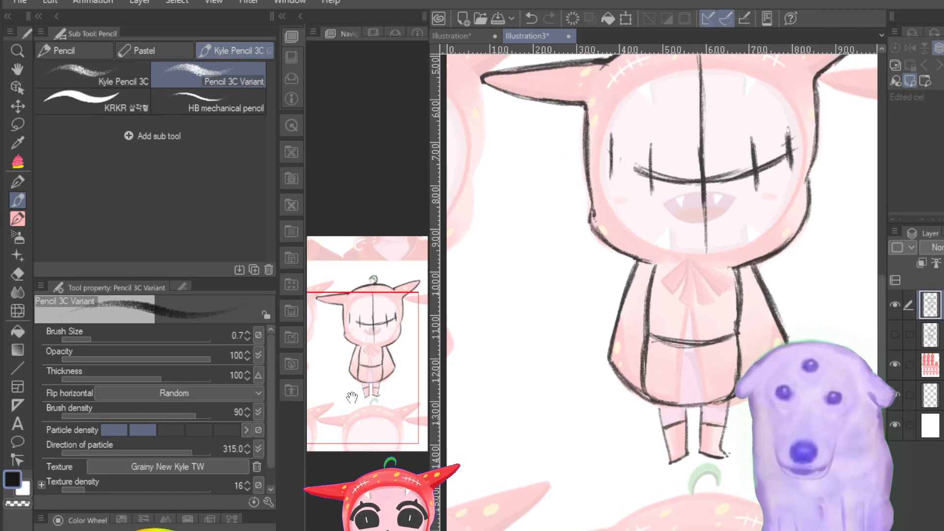
{"action": "left_click_drag", "start_coordinate": [350, 398], "coordinate": [353, 383]}
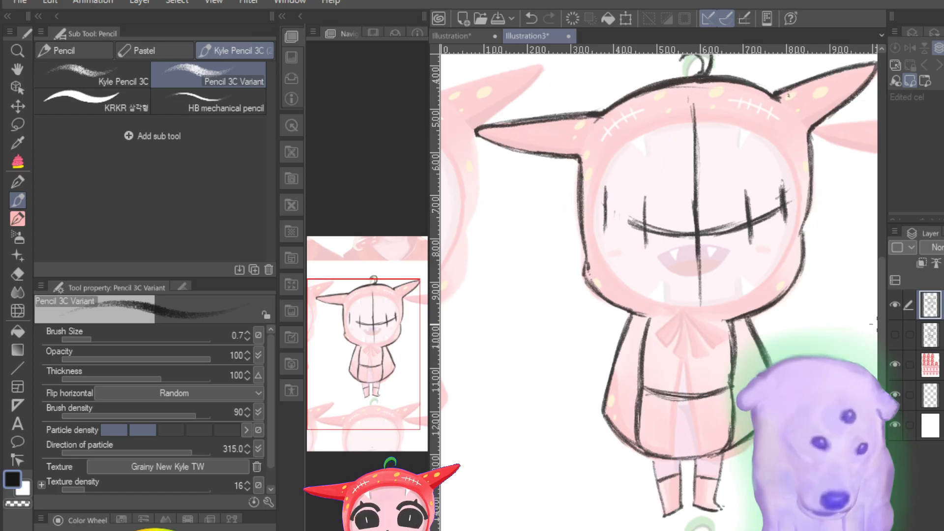
Step: Toggle the front-view and side-view sketch layers on and off to compare them separately and overlaid on the reference
{"action": "left_click", "coordinate": [895, 304]}
{"action": "left_click", "coordinate": [895, 334]}
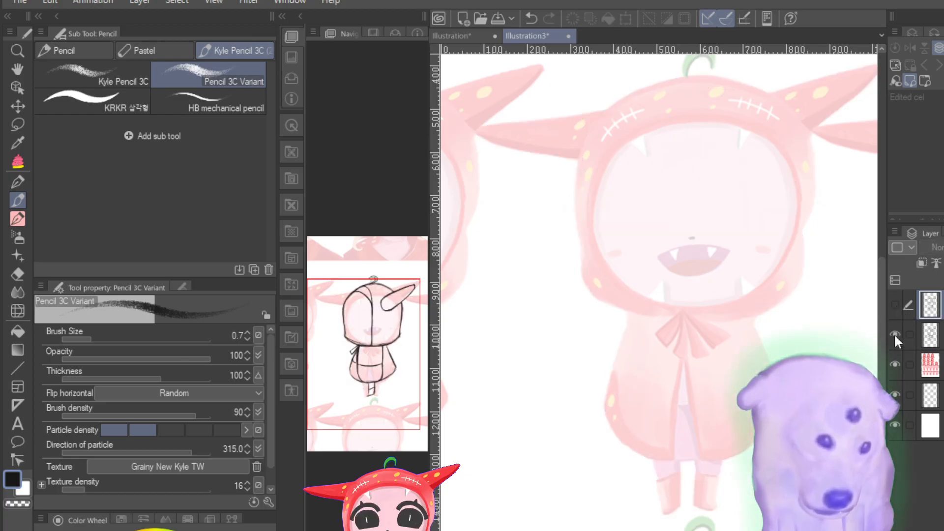
{"action": "left_click", "coordinate": [894, 331]}
{"action": "left_click", "coordinate": [895, 304]}
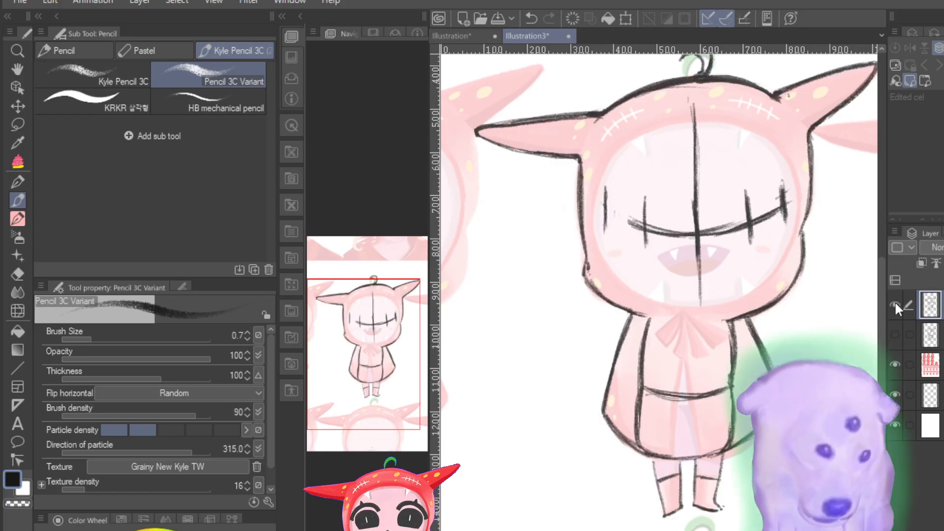
{"action": "left_click", "coordinate": [896, 335]}
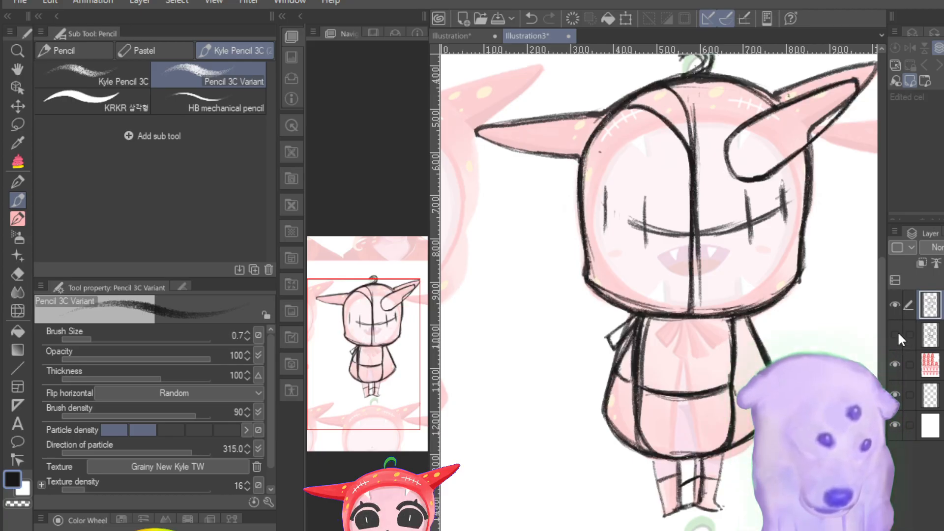
{"action": "left_click", "coordinate": [896, 333]}
{"action": "left_click", "coordinate": [896, 332]}
{"action": "left_click", "coordinate": [896, 333]}
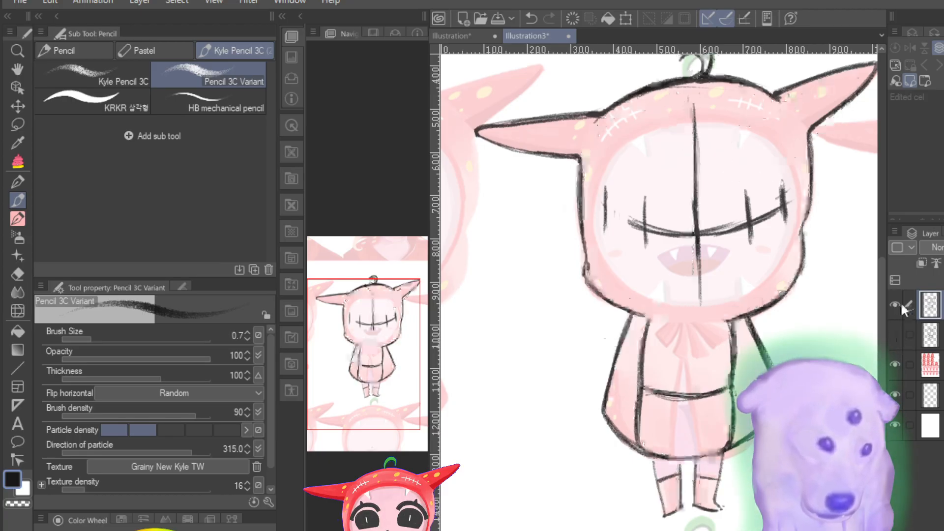
Step: Hide the front-view tracing layer and add a new raster layer above the sketches
{"action": "left_click", "coordinate": [898, 303]}
{"action": "left_click", "coordinate": [895, 303]}
{"action": "left_click", "coordinate": [895, 305]}
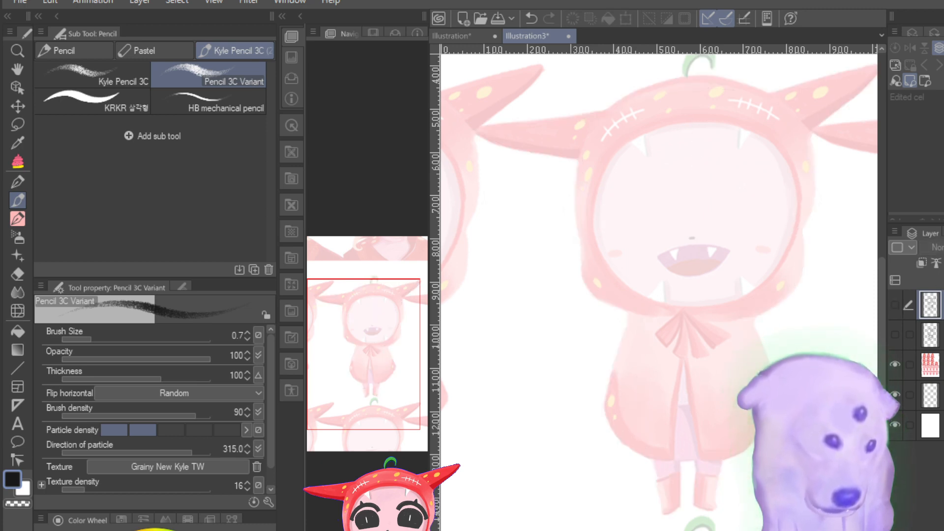
{"action": "key", "text": "ctrl+shift+n"}
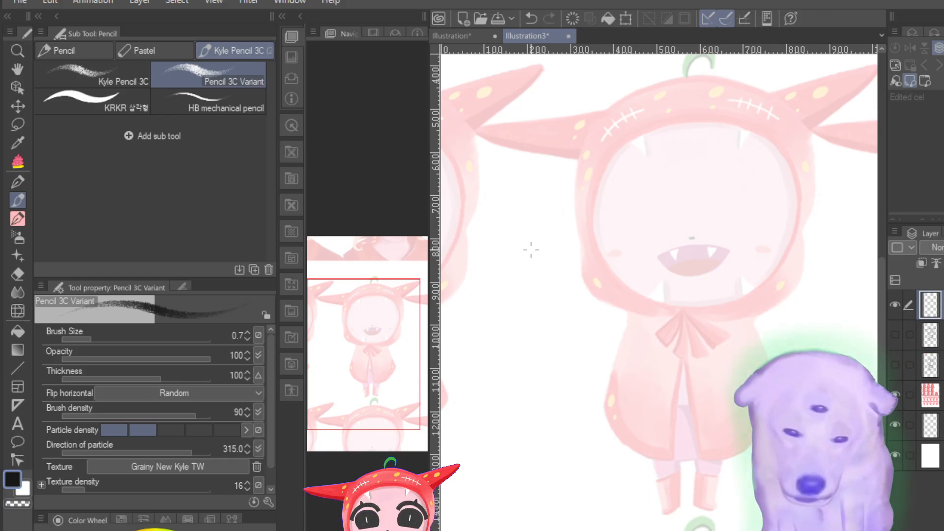
{"action": "left_click_drag", "start_coordinate": [379, 392], "coordinate": [382, 377]}
{"action": "key", "text": "ctrl+minus"}
{"action": "key", "text": "ctrl+minus"}
{"action": "key", "text": "ctrl+minus"}
{"action": "key", "text": "ctrl+plus"}
{"action": "key", "text": "ctrl+plus"}
{"action": "key", "text": "ctrl+minus"}
{"action": "key", "text": "ctrl+minus"}
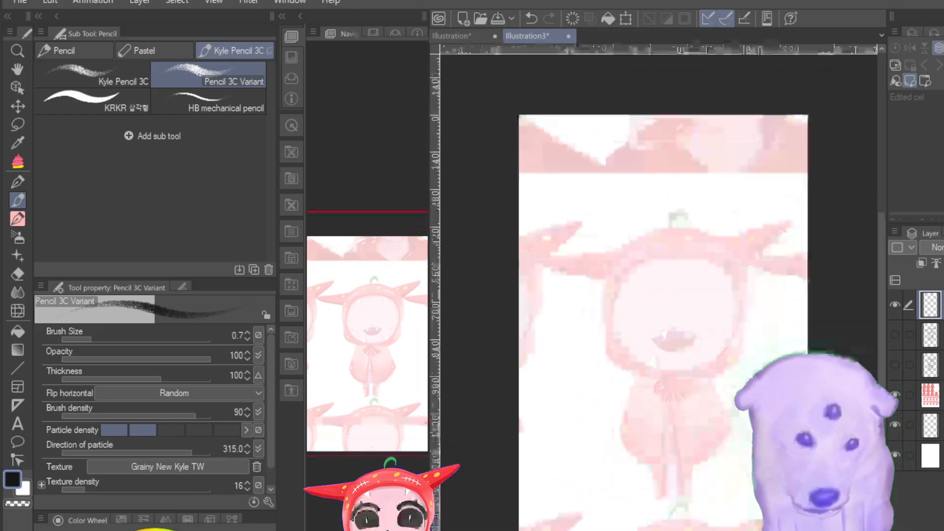
{"action": "key", "text": "ctrl+plus"}
{"action": "key", "text": "ctrl+plus"}
{"action": "key", "text": "ctrl+plus"}
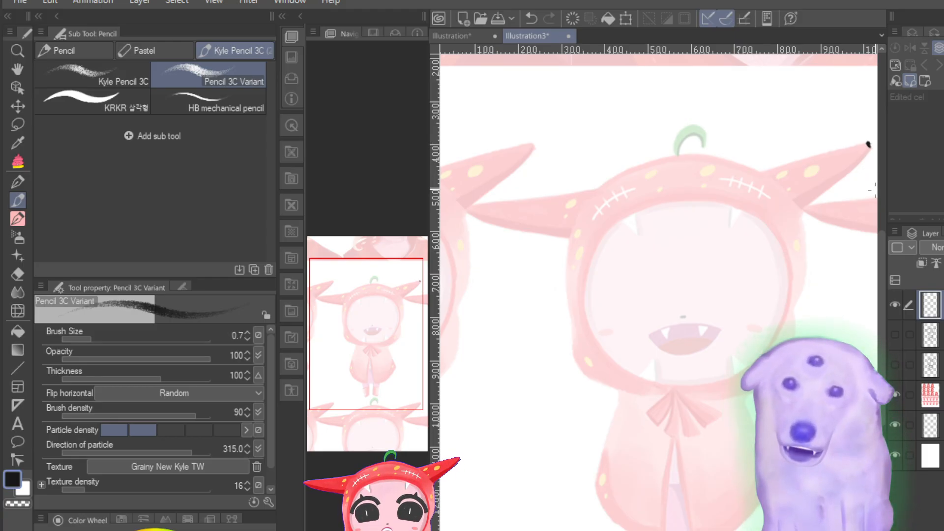
Step: Remove the stray black mark at the right horn's tip with the Hard eraser, and return to the Pencil 3C Variant
{"action": "key", "text": "ctrl+z"}
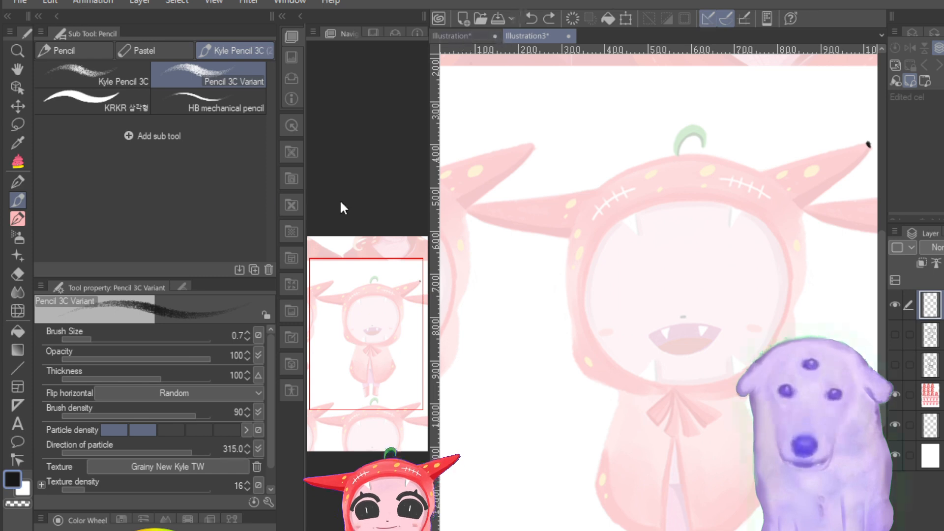
{"action": "left_click", "coordinate": [16, 277]}
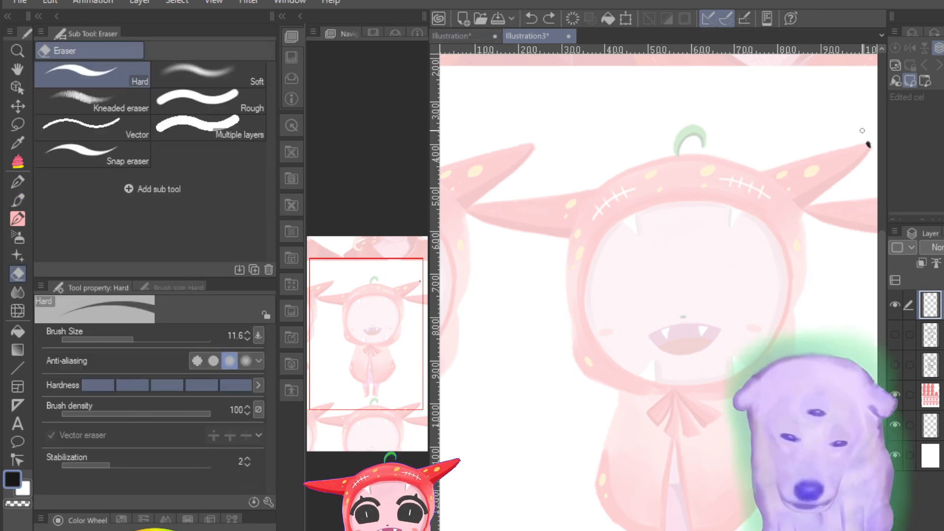
{"action": "left_click_drag", "start_coordinate": [867, 152], "coordinate": [868, 159]}
{"action": "left_click", "coordinate": [24, 194]}
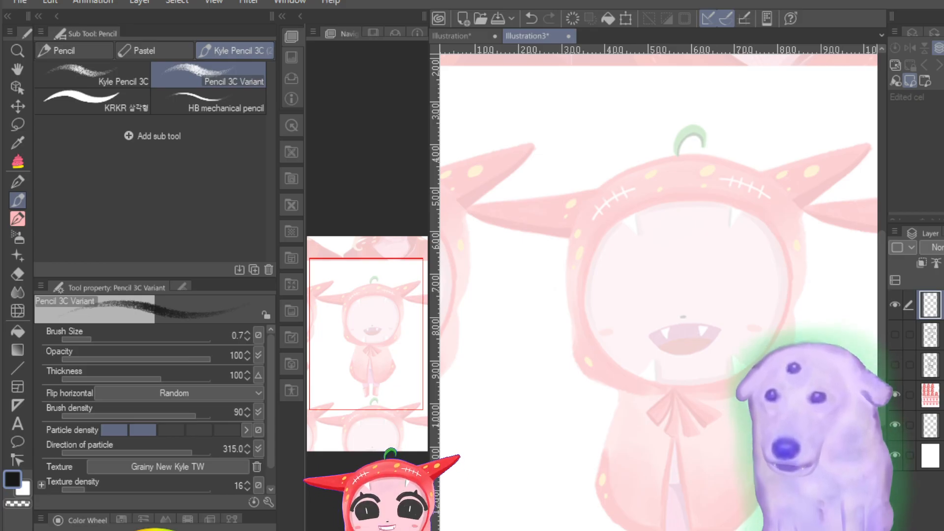
Step: Show the front-view and side-view sketch layers together and view the whole overlaid figure against the faded reference
{"action": "left_click", "coordinate": [894, 335]}
{"action": "left_click", "coordinate": [894, 364]}
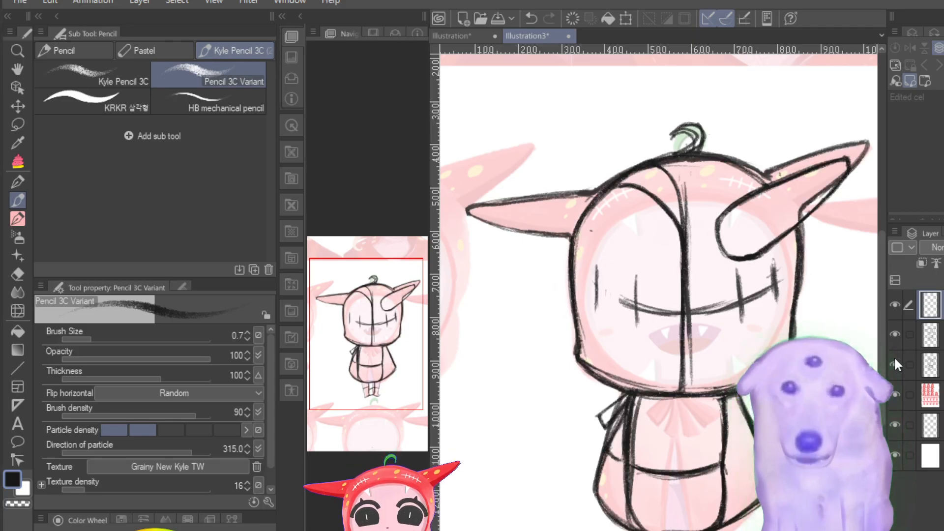
{"action": "key", "text": "ctrl+minus"}
{"action": "key", "text": "ctrl+minus"}
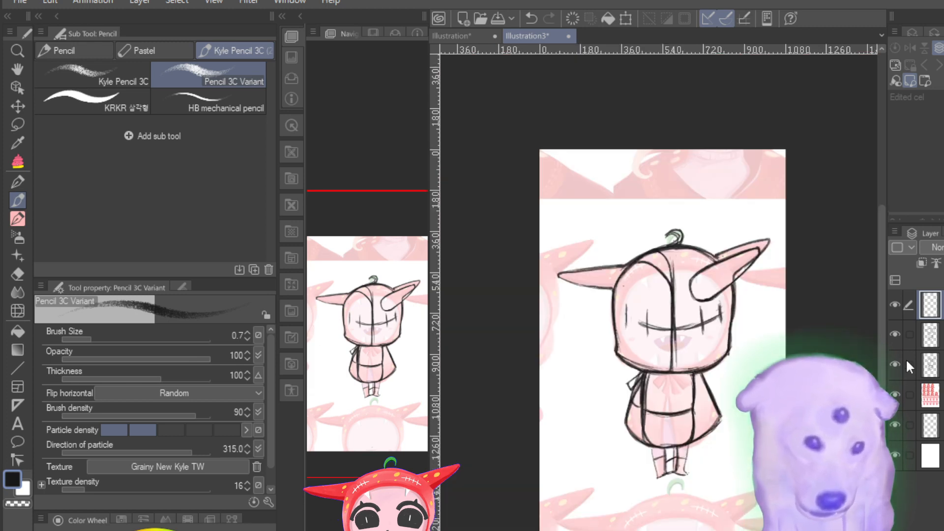
Step: Hide the sketch layers, make the reference image layer active and restore it from faded to full colour
{"action": "left_click", "coordinate": [895, 334]}
{"action": "left_click_drag", "start_coordinate": [899, 314], "coordinate": [895, 401]}
{"action": "left_click", "coordinate": [894, 395]}
{"action": "left_click", "coordinate": [910, 395]}
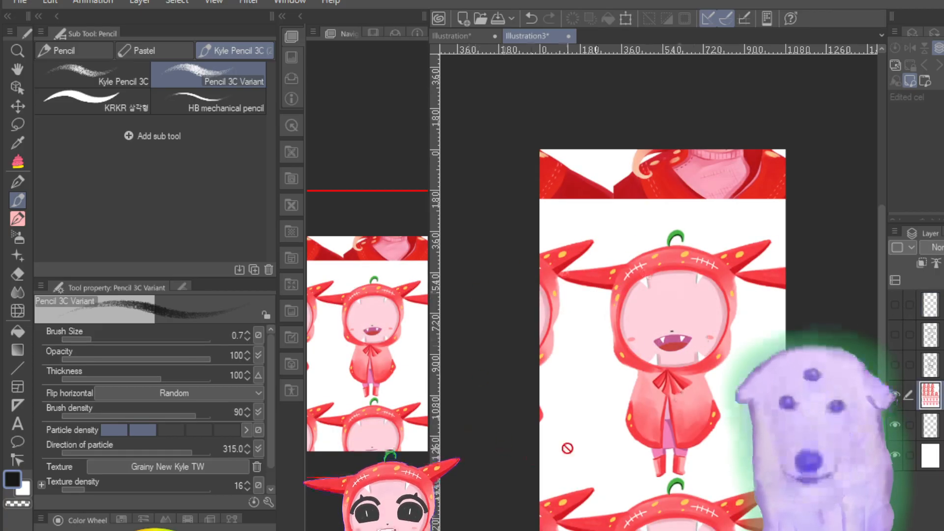
Step: Move the reference image layer with Move layer to bring the red-haired portrait with the fanged grin onto the upper canvas
{"action": "left_click", "coordinate": [17, 106]}
{"action": "left_click_drag", "start_coordinate": [722, 206], "coordinate": [715, 364]}
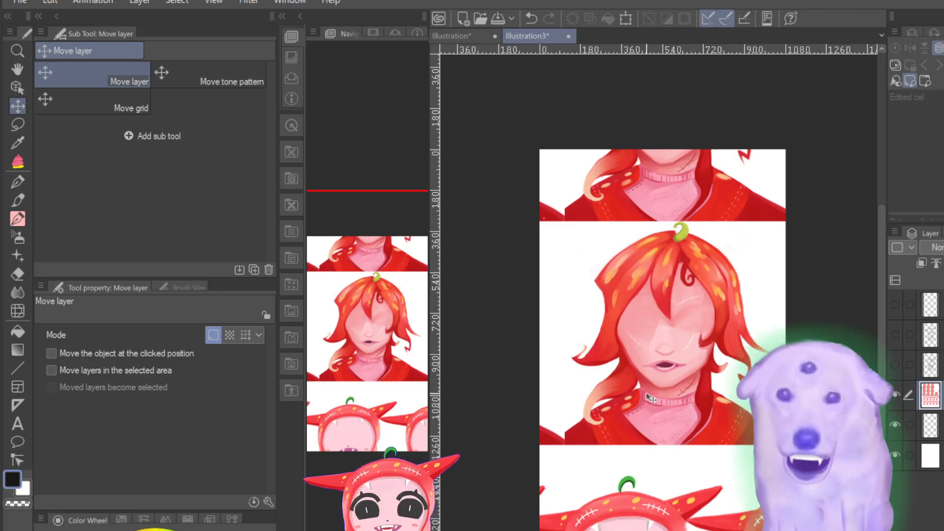
{"action": "left_click_drag", "start_coordinate": [683, 324], "coordinate": [689, 488]}
{"action": "left_click_drag", "start_coordinate": [672, 320], "coordinate": [659, 269]}
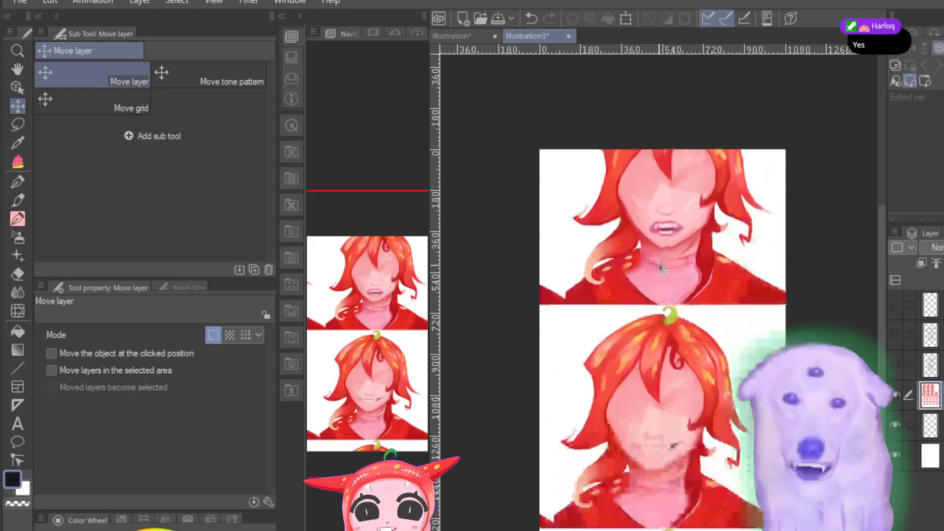
{"action": "left_click_drag", "start_coordinate": [638, 304], "coordinate": [791, 321]}
{"action": "left_click_drag", "start_coordinate": [637, 269], "coordinate": [695, 342]}
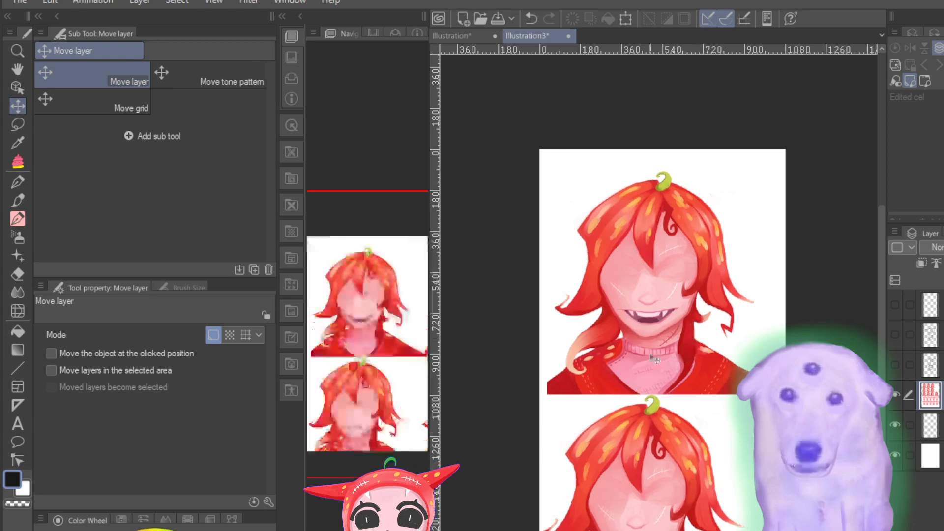
Step: Shift the reference sheet past the red-haired portraits to bring the rows of hooded chibis onto the canvas
{"action": "left_click_drag", "start_coordinate": [638, 336], "coordinate": [603, 194]}
{"action": "left_click_drag", "start_coordinate": [602, 314], "coordinate": [604, 208]}
{"action": "left_click_drag", "start_coordinate": [641, 291], "coordinate": [639, 174]}
{"action": "left_click_drag", "start_coordinate": [645, 311], "coordinate": [643, 194]}
{"action": "left_click_drag", "start_coordinate": [625, 296], "coordinate": [732, 289]}
{"action": "left_click_drag", "start_coordinate": [743, 300], "coordinate": [590, 290]}
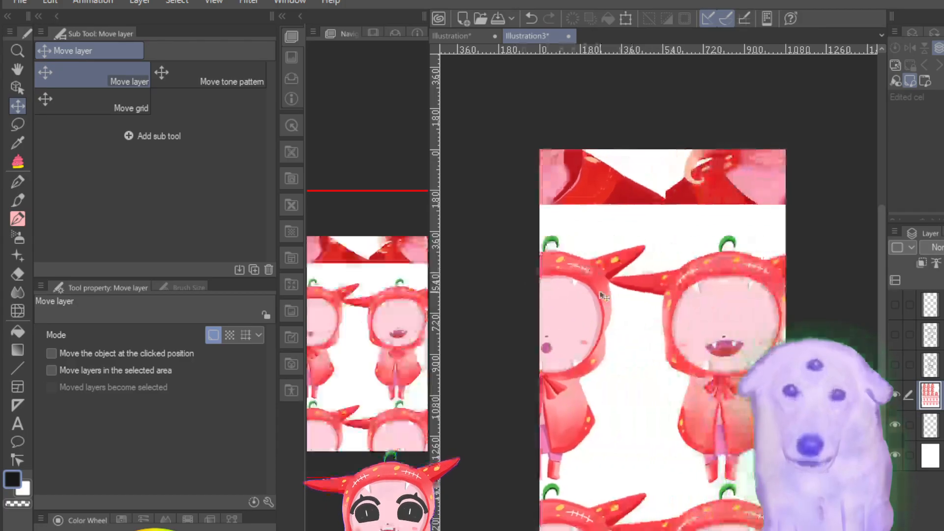
Step: Position the reference image layer so the hooded chibi with the small fanged grin stands centred on the canvas
{"action": "mouse_move", "coordinate": [684, 311]}
{"action": "left_mouse_down"}
{"action": "mouse_move", "coordinate": [514, 305]}
{"action": "mouse_move", "coordinate": [531, 295]}
{"action": "left_mouse_up"}
{"action": "mouse_move", "coordinate": [707, 319]}
{"action": "left_mouse_down"}
{"action": "mouse_move", "coordinate": [582, 313]}
{"action": "mouse_move", "coordinate": [590, 327]}
{"action": "left_mouse_up"}
{"action": "left_click_drag", "start_coordinate": [661, 329], "coordinate": [674, 217]}
{"action": "left_click_drag", "start_coordinate": [681, 339], "coordinate": [710, 301]}
{"action": "mouse_move", "coordinate": [648, 330]}
{"action": "left_mouse_down"}
{"action": "mouse_move", "coordinate": [764, 344]}
{"action": "mouse_move", "coordinate": [741, 325]}
{"action": "mouse_move", "coordinate": [751, 336]}
{"action": "left_mouse_up"}
{"action": "left_click_drag", "start_coordinate": [656, 311], "coordinate": [743, 314]}
{"action": "left_click_drag", "start_coordinate": [648, 309], "coordinate": [744, 314]}
{"action": "mouse_move", "coordinate": [669, 319]}
{"action": "left_mouse_down"}
{"action": "mouse_move", "coordinate": [706, 318]}
{"action": "mouse_move", "coordinate": [493, 337]}
{"action": "left_mouse_up"}
{"action": "left_click_drag", "start_coordinate": [697, 352], "coordinate": [598, 332]}
{"action": "mouse_move", "coordinate": [690, 354]}
{"action": "left_mouse_down"}
{"action": "mouse_move", "coordinate": [612, 353]}
{"action": "mouse_move", "coordinate": [650, 411]}
{"action": "mouse_move", "coordinate": [650, 397]}
{"action": "left_mouse_up"}
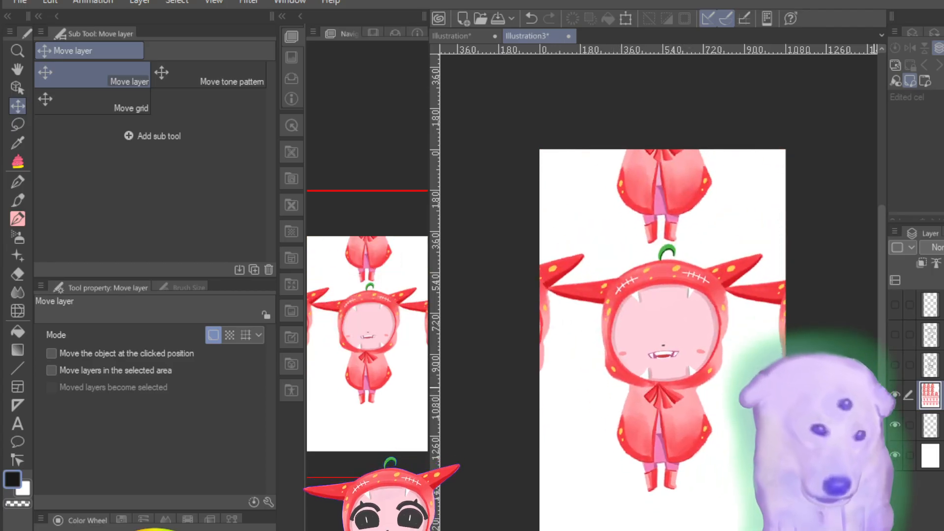
Step: Show the side-view sketch, the front-view sketch and the topmost layer over the full-colour reference
{"action": "left_click", "coordinate": [891, 366]}
{"action": "left_click", "coordinate": [890, 366]}
{"action": "left_click", "coordinate": [891, 366]}
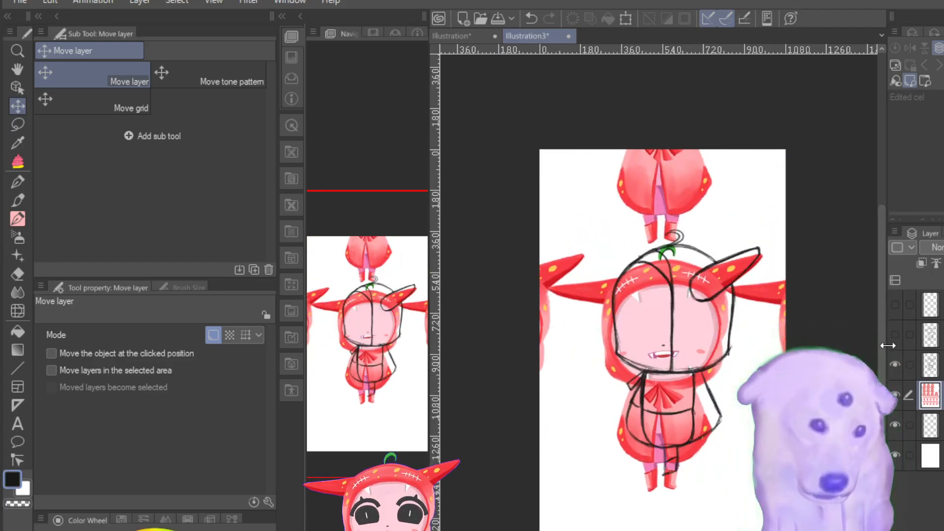
{"action": "left_click", "coordinate": [894, 336]}
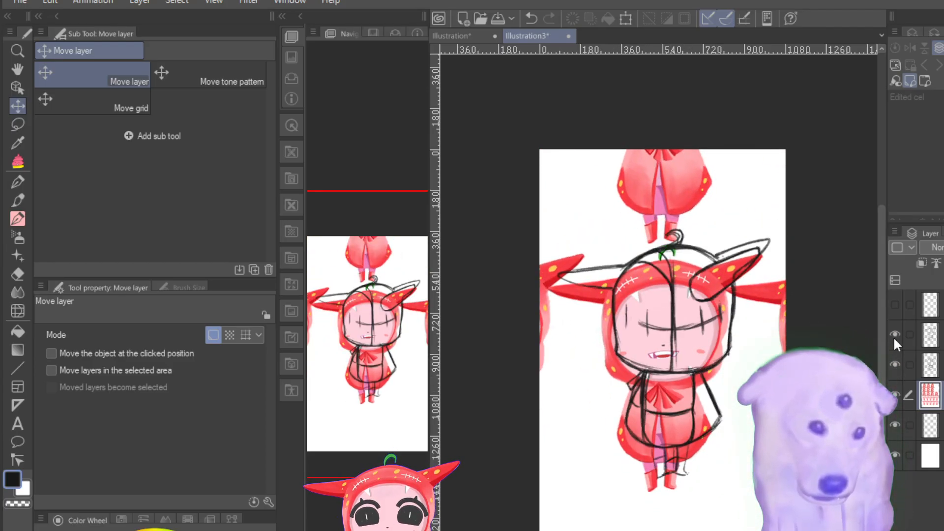
{"action": "left_click", "coordinate": [894, 305]}
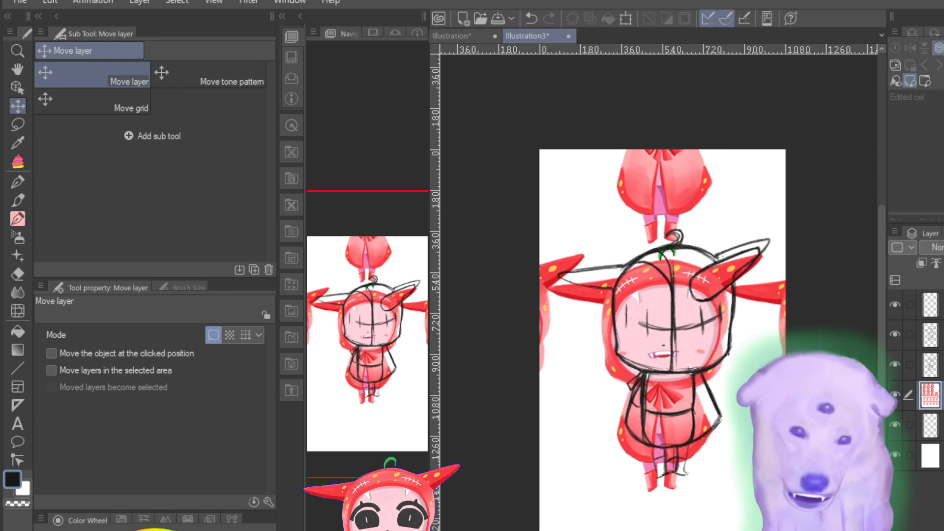
Step: Select the front-view and side-view sketch layers together and move them into alignment with the centred hooded chibi
{"action": "left_click", "coordinate": [915, 364]}
{"action": "left_click", "coordinate": [931, 335]}
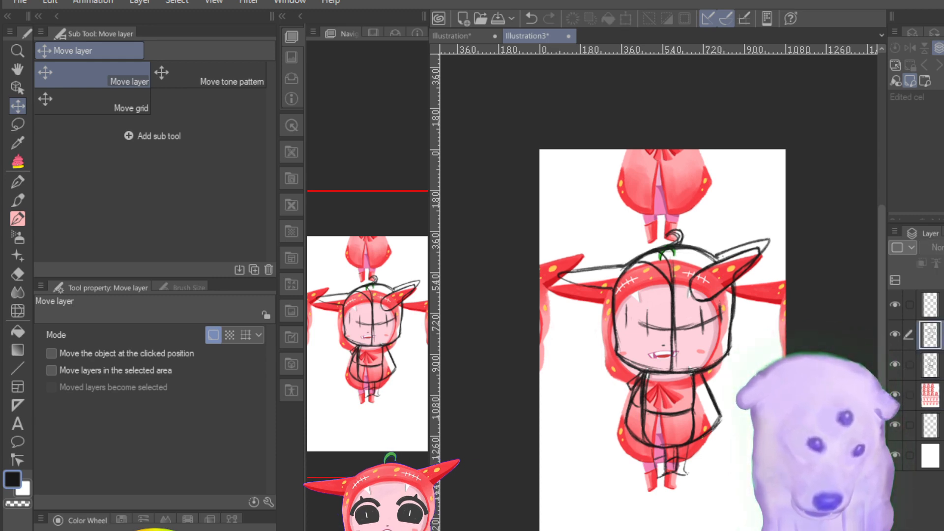
{"action": "left_click", "coordinate": [908, 365]}
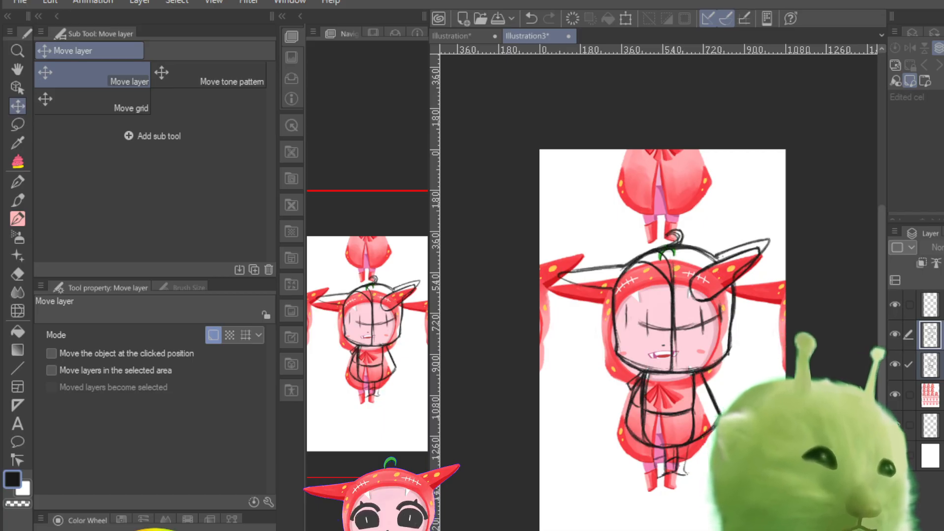
{"action": "key", "text": "ctrl+t"}
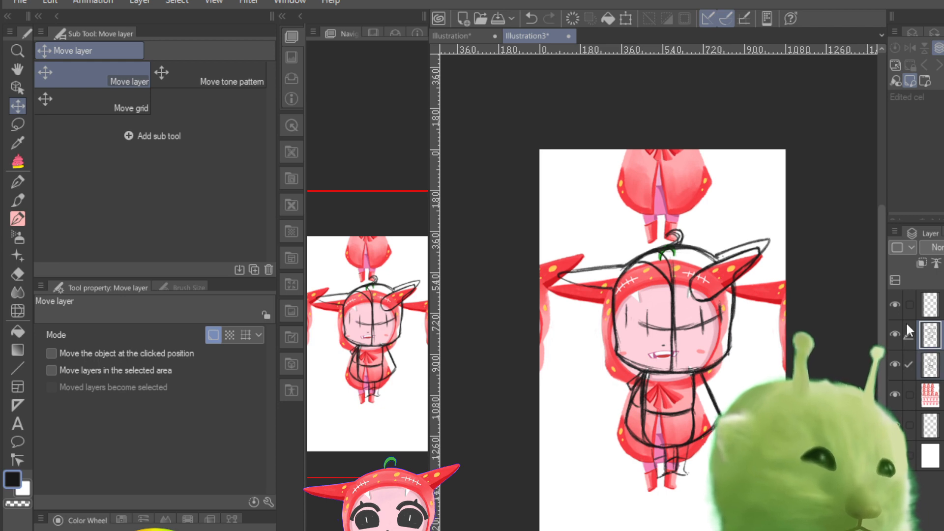
{"action": "left_click", "coordinate": [896, 331]}
{"action": "left_click", "coordinate": [895, 332]}
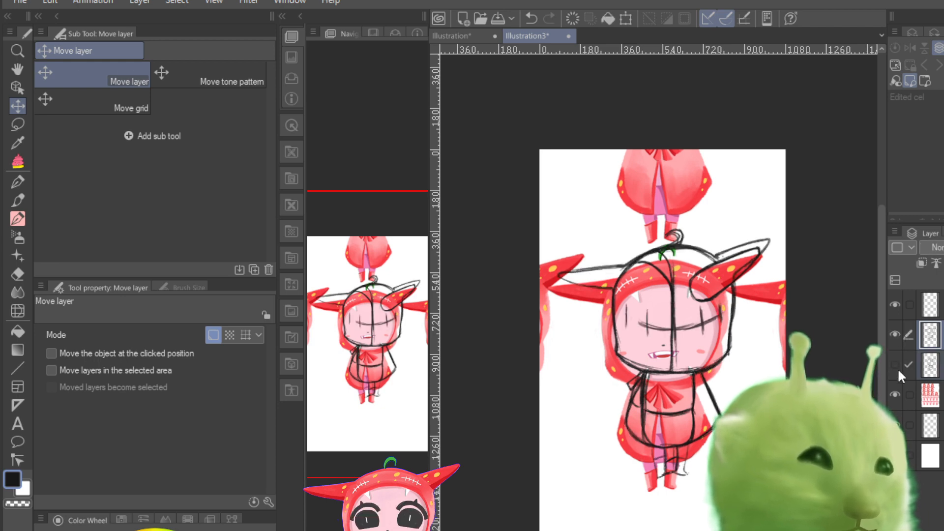
{"action": "left_click", "coordinate": [898, 368]}
{"action": "left_click", "coordinate": [897, 368]}
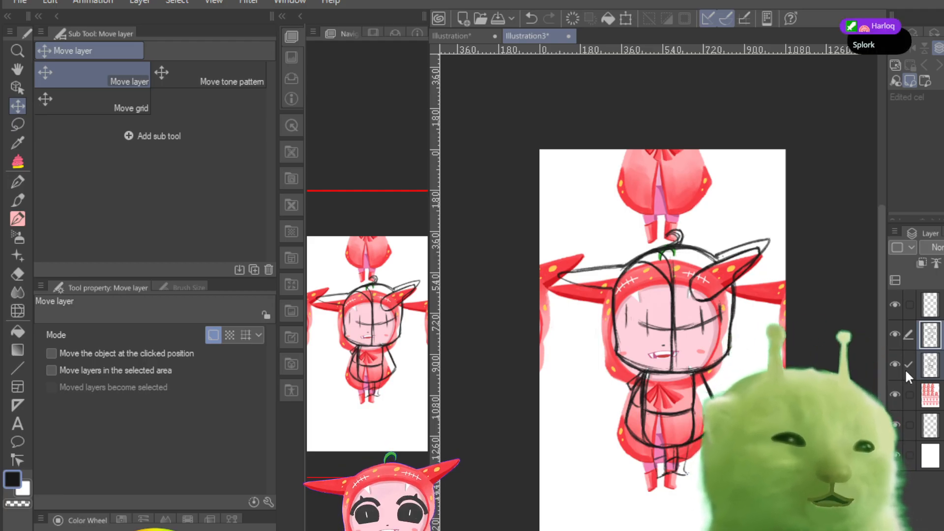
{"action": "left_click", "coordinate": [929, 364]}
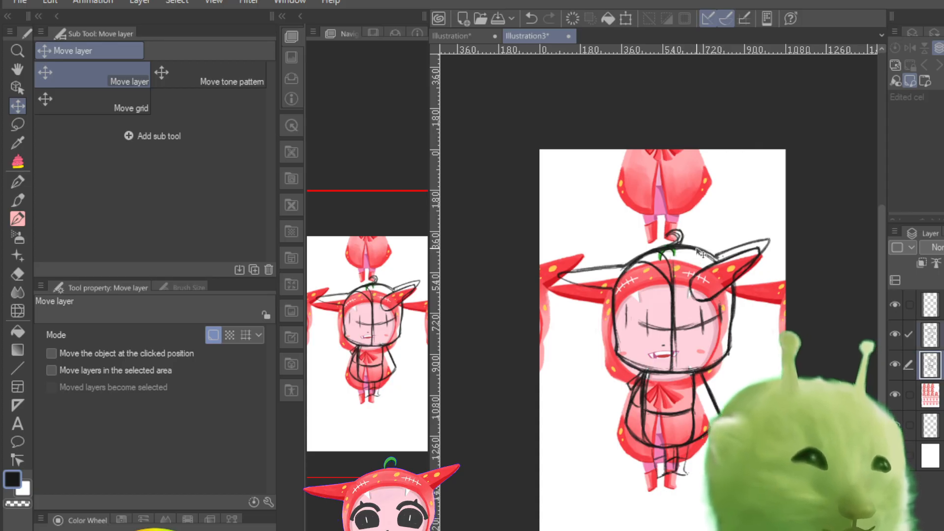
{"action": "left_click_drag", "start_coordinate": [700, 256], "coordinate": [692, 266]}
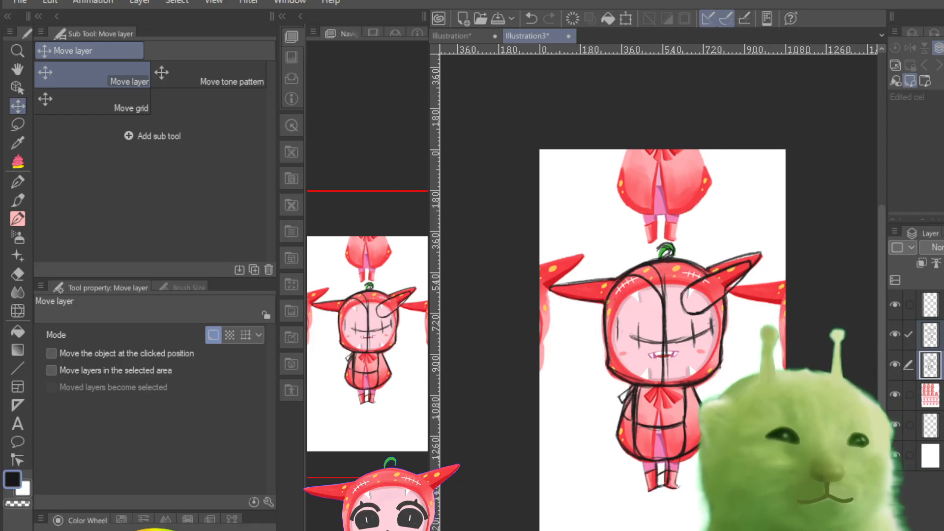
Step: Hide the reference and compare the front-view and side-view sketches by showing each one alone on the white canvas
{"action": "left_click", "coordinate": [894, 394]}
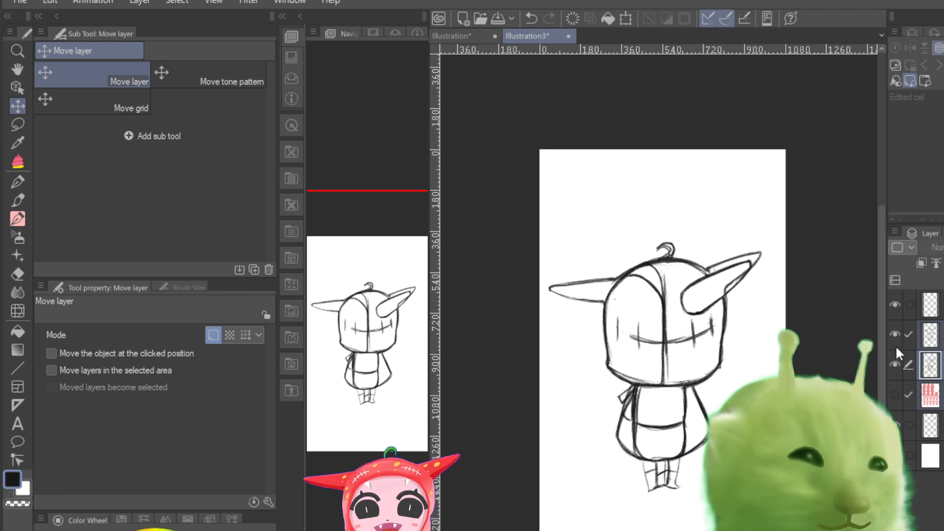
{"action": "left_click", "coordinate": [893, 333]}
{"action": "left_click", "coordinate": [893, 333]}
{"action": "left_click", "coordinate": [892, 333]}
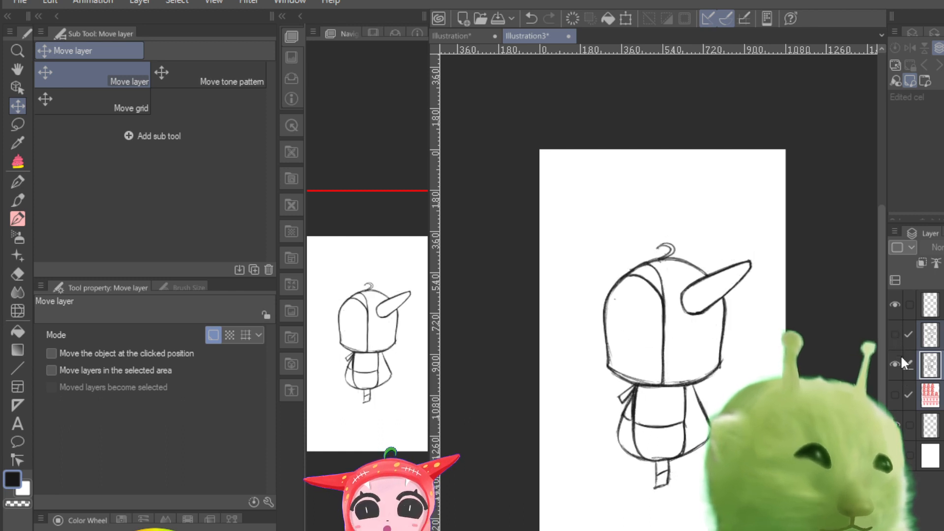
{"action": "left_click", "coordinate": [895, 362]}
{"action": "left_click", "coordinate": [895, 335]}
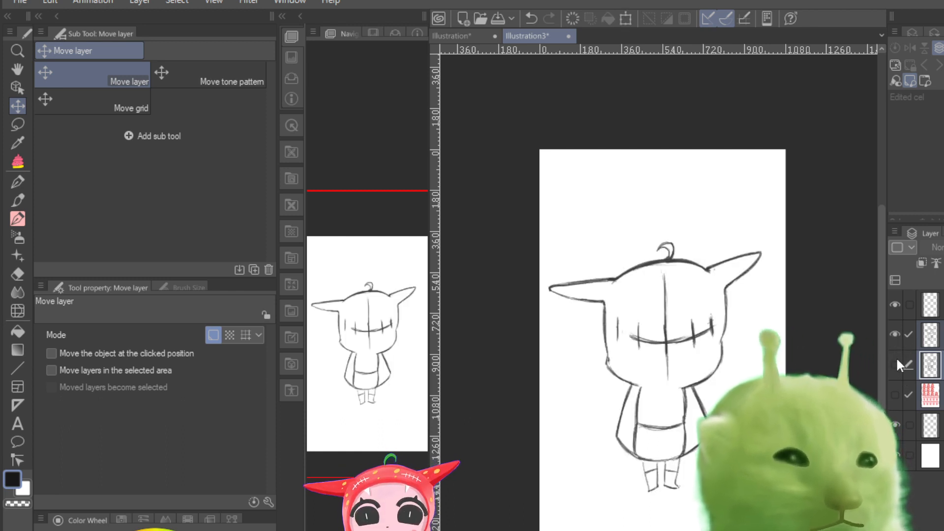
{"action": "left_click", "coordinate": [892, 336]}
{"action": "left_click", "coordinate": [894, 363]}
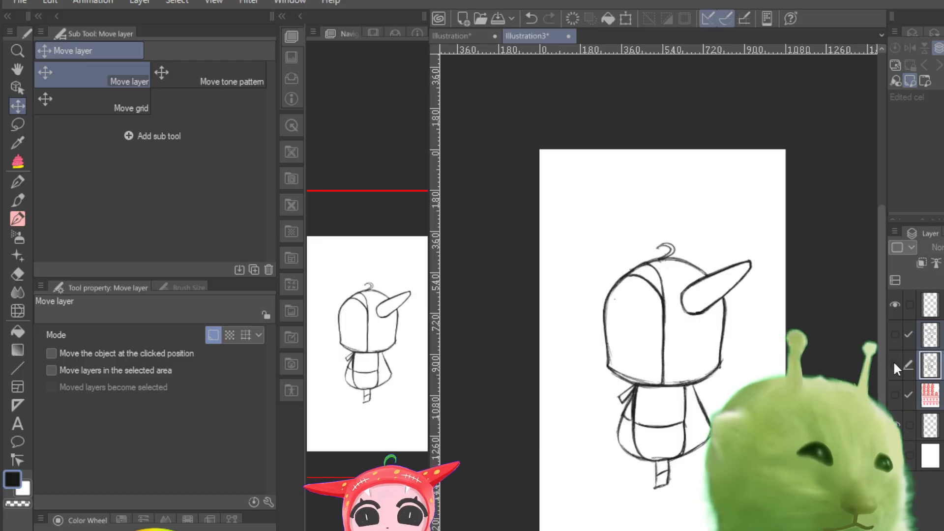
{"action": "left_click", "coordinate": [892, 362]}
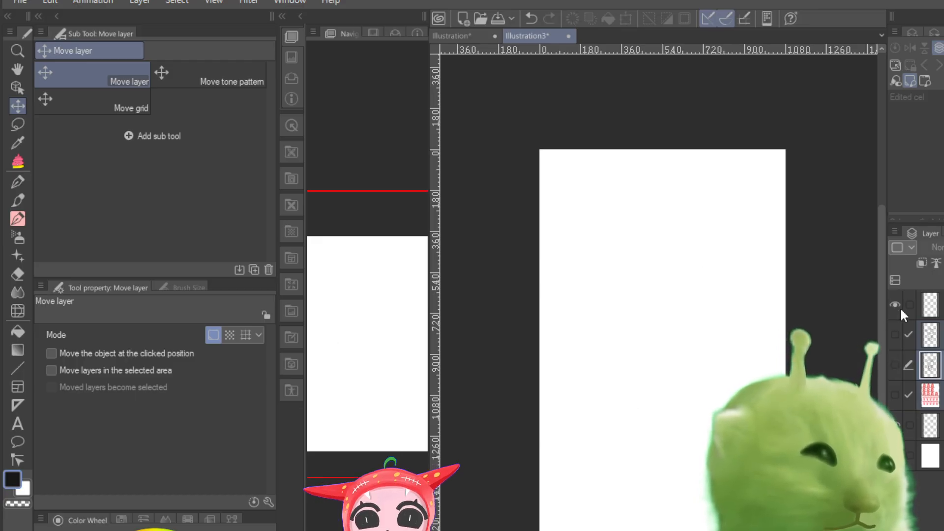
Step: Make the topmost layer active, show the reference again and check the side-view and front-view sketches against it in turn
{"action": "left_click", "coordinate": [917, 308]}
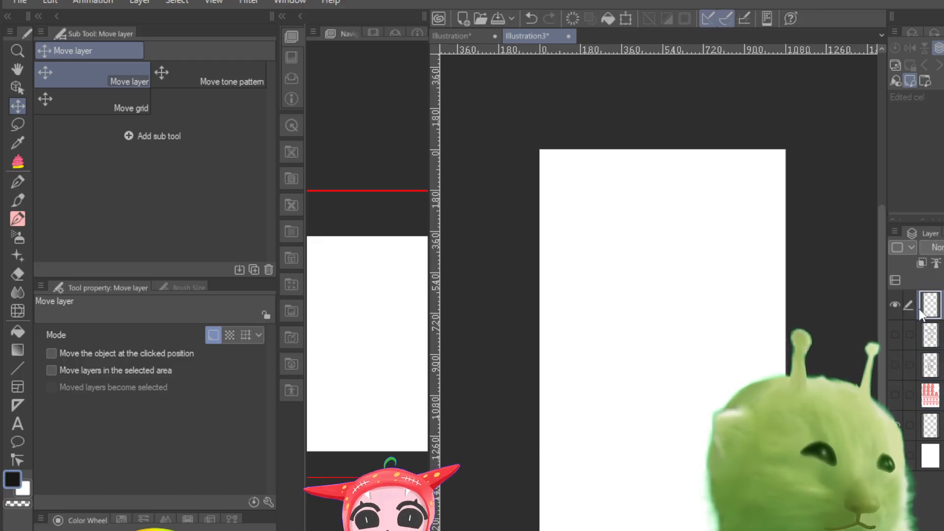
{"action": "left_click", "coordinate": [894, 394]}
{"action": "left_click", "coordinate": [907, 365]}
{"action": "left_click", "coordinate": [896, 364]}
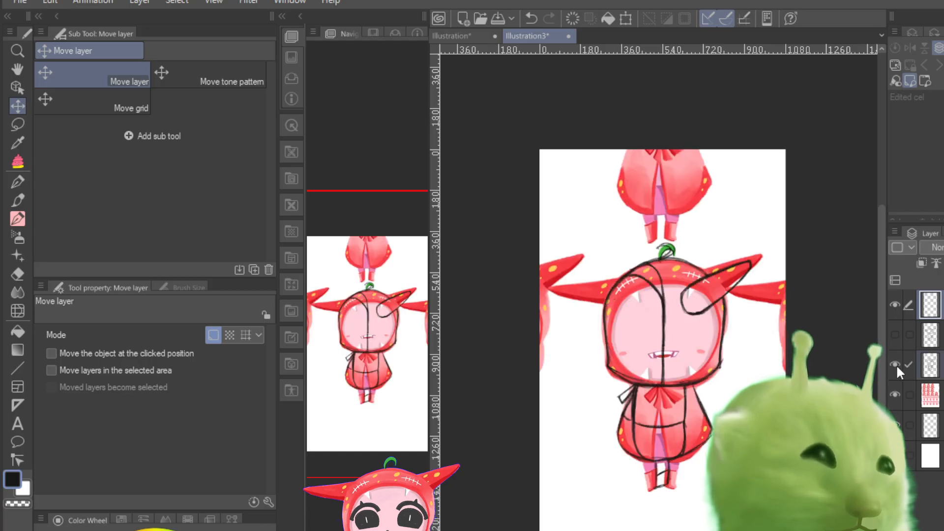
{"action": "left_click", "coordinate": [896, 364]}
{"action": "left_click", "coordinate": [895, 334]}
{"action": "left_click", "coordinate": [895, 334]}
Step: Hide both sketch layers, keep the topmost layer and the reference visible, and switch to the Pencil 3C Variant
{"action": "left_click", "coordinate": [895, 334]}
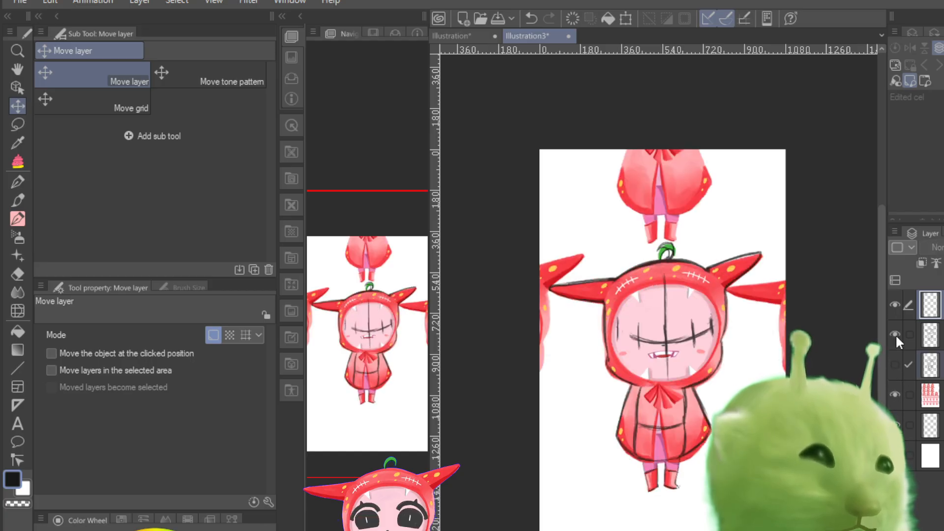
{"action": "left_click", "coordinate": [895, 334]}
{"action": "left_click", "coordinate": [892, 302]}
{"action": "left_click", "coordinate": [895, 330]}
{"action": "left_click", "coordinate": [895, 332]}
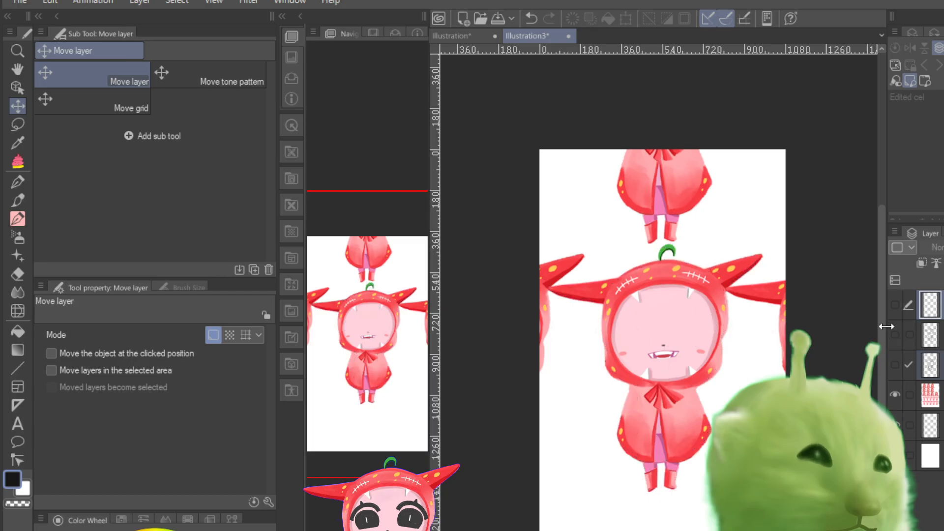
{"action": "left_click", "coordinate": [892, 303]}
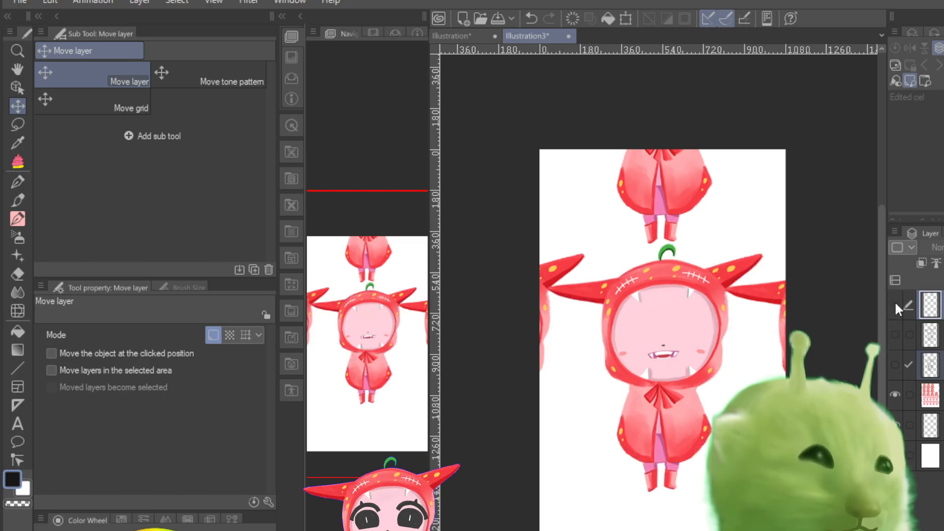
{"action": "left_click", "coordinate": [895, 303]}
{"action": "left_click", "coordinate": [894, 334]}
{"action": "left_click", "coordinate": [893, 333]}
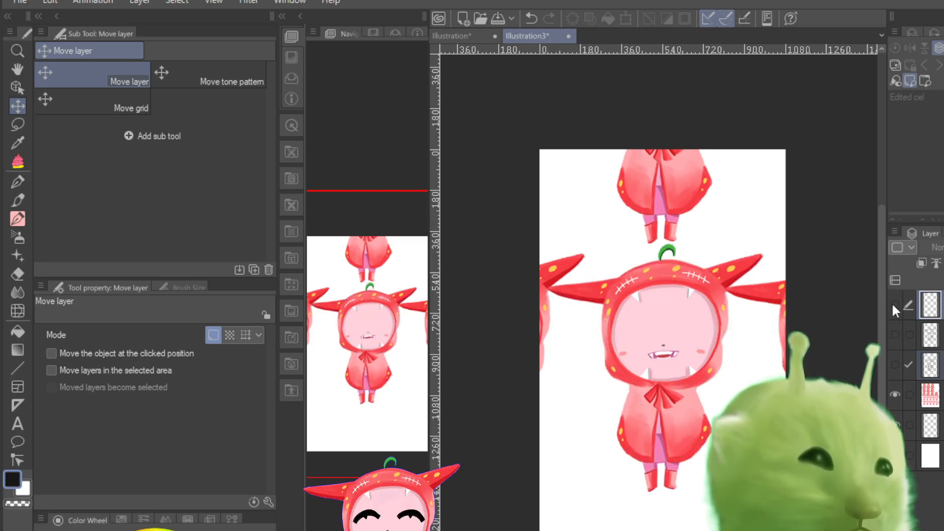
{"action": "left_click", "coordinate": [893, 302]}
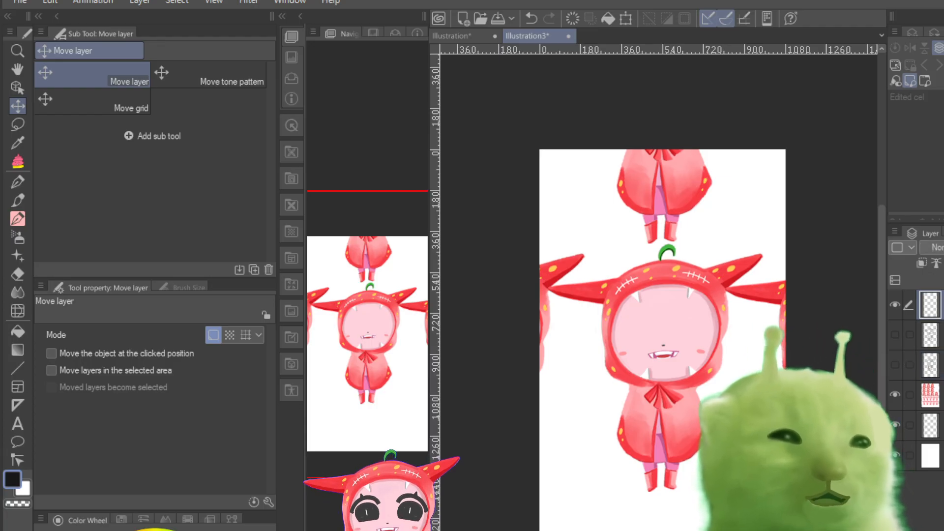
{"action": "left_click", "coordinate": [18, 200]}
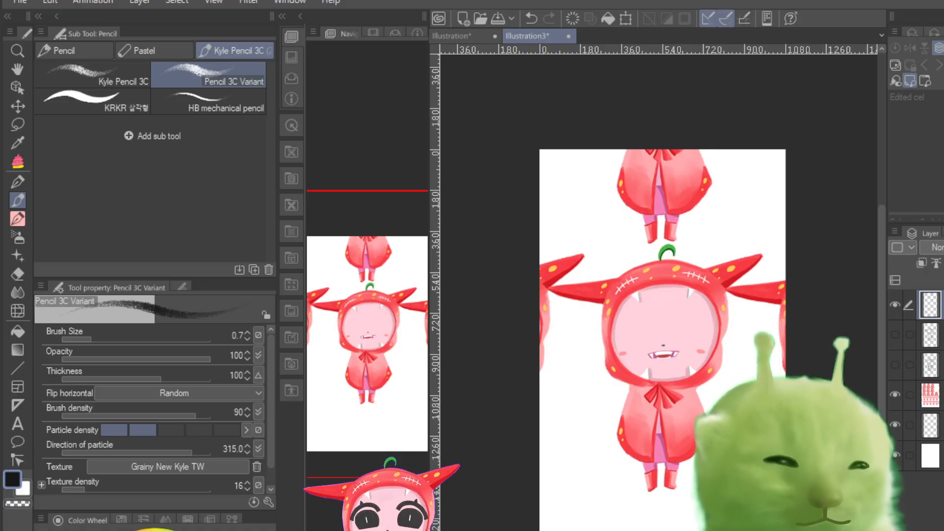
Step: Examine the full-colour hooded chibi from its horned hood down to its boots at several magnifications
{"action": "key", "text": "ctrl+plus"}
{"action": "key", "text": "ctrl+plus"}
{"action": "key", "text": "ctrl+plus"}
{"action": "key", "text": "ctrl+minus"}
{"action": "key", "text": "ctrl+minus"}
{"action": "key", "text": "ctrl+plus"}
{"action": "key", "text": "ctrl+plus"}
{"action": "key", "text": "ctrl+plus"}
{"action": "key", "text": "ctrl+minus"}
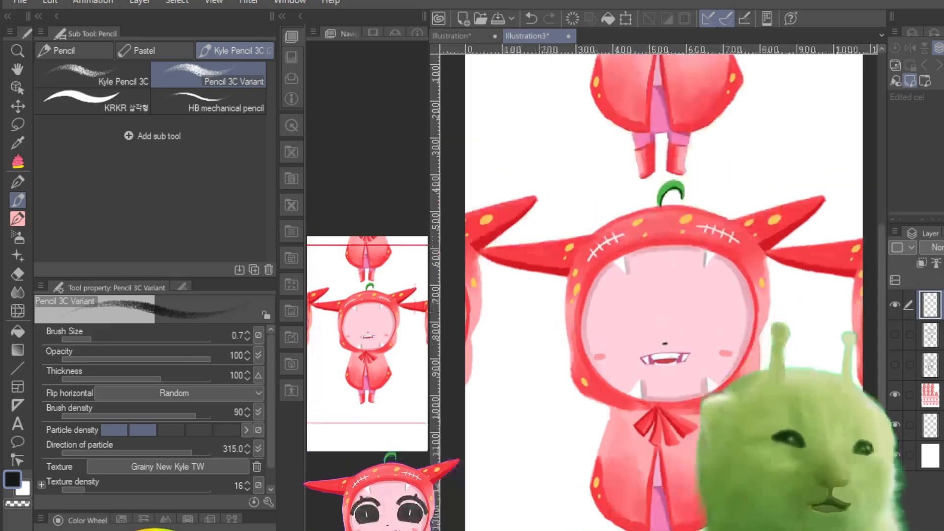
{"action": "key", "text": "ctrl+minus"}
{"action": "key", "text": "ctrl+minus"}
{"action": "left_click_drag", "start_coordinate": [369, 399], "coordinate": [372, 421]}
{"action": "key", "text": "ctrl+plus"}
{"action": "key", "text": "ctrl+plus"}
{"action": "key", "text": "ctrl+plus"}
{"action": "key", "text": "ctrl+plus"}
{"action": "key", "text": "ctrl+minus"}
{"action": "key", "text": "ctrl+minus"}
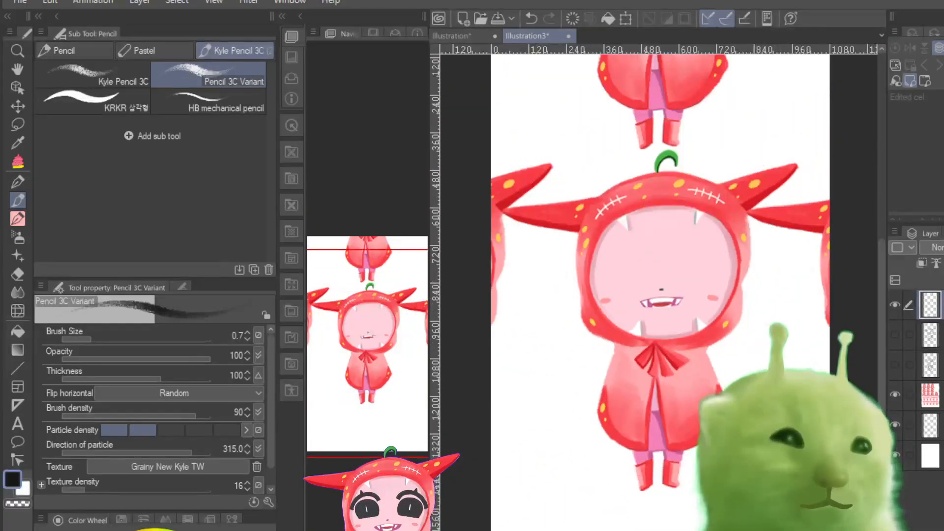
{"action": "key", "text": "ctrl+plus"}
{"action": "key", "text": "ctrl+plus"}
{"action": "key", "text": "ctrl+minus"}
{"action": "key", "text": "ctrl+minus"}
{"action": "key", "text": "ctrl+minus"}
{"action": "key", "text": "ctrl+plus"}
{"action": "key", "text": "ctrl+plus"}
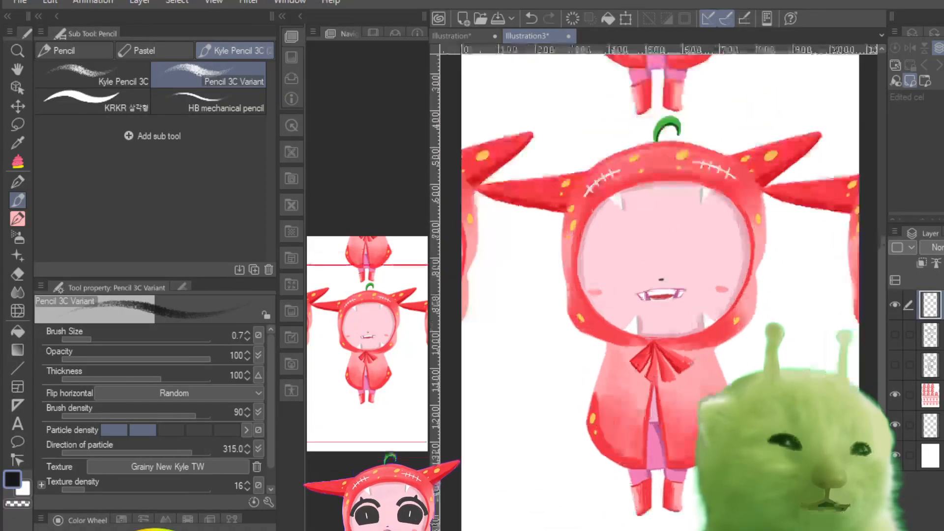
{"action": "left_click_drag", "start_coordinate": [370, 340], "coordinate": [369, 344]}
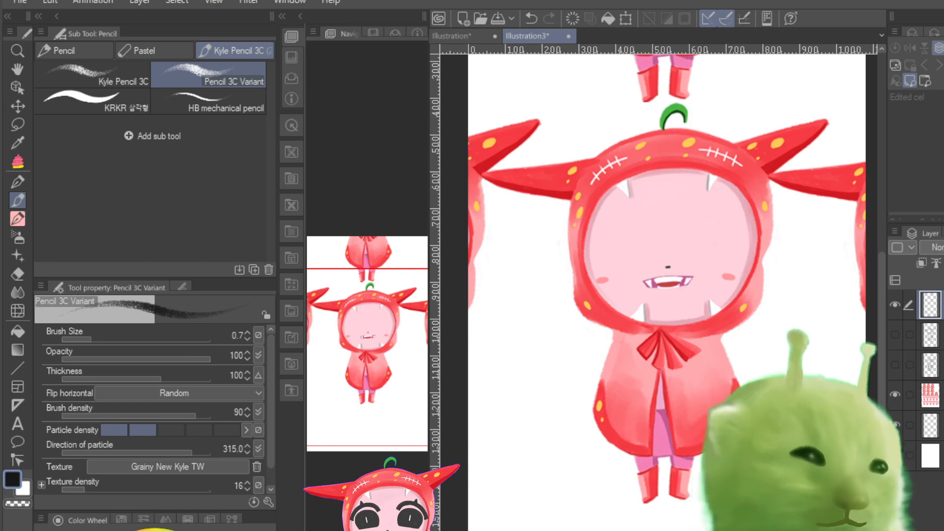
Step: Make the reference image layer active and lower its opacity until the hooded chibi is faded for tracing
{"action": "left_click", "coordinate": [930, 395]}
{"action": "left_click_drag", "start_coordinate": [943, 247], "coordinate": [941, 247]}
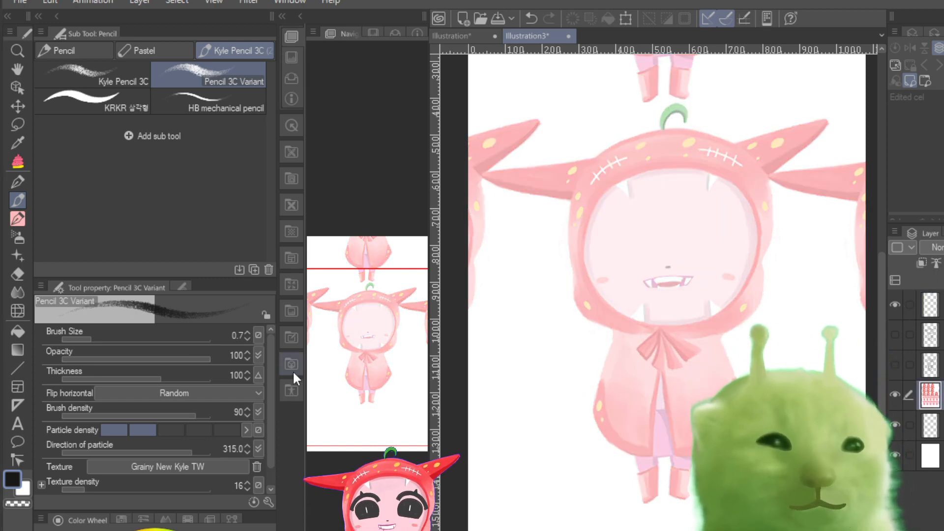
{"action": "left_click_drag", "start_coordinate": [377, 362], "coordinate": [376, 323]}
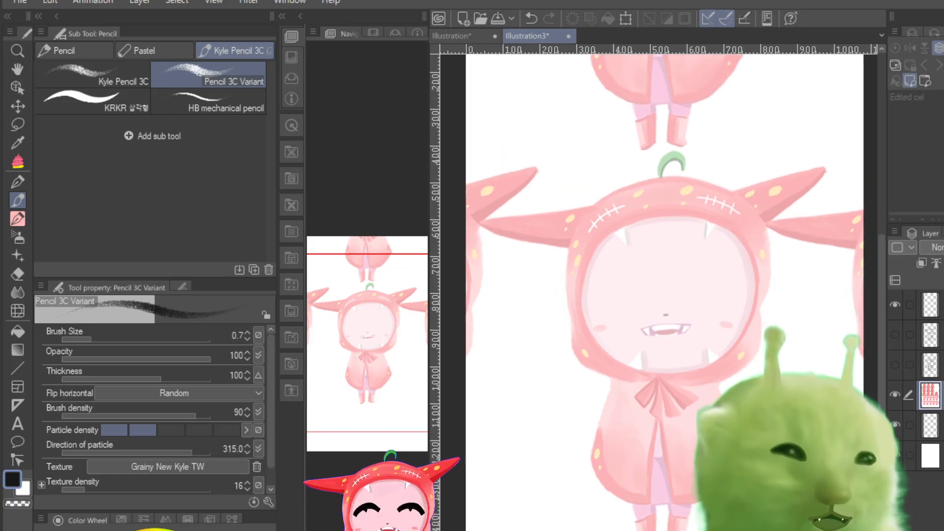
{"action": "key", "text": "ctrl+minus"}
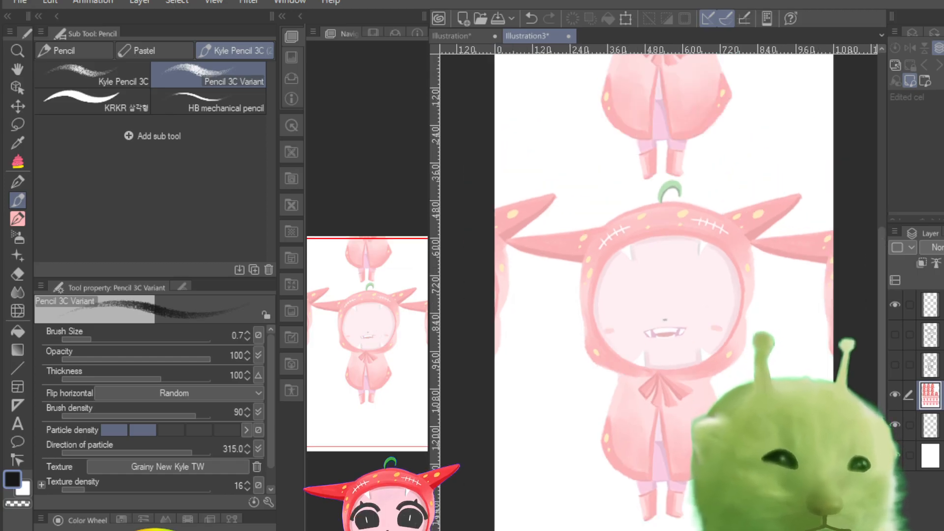
{"action": "key", "text": "ctrl+plus"}
{"action": "key", "text": "ctrl+plus"}
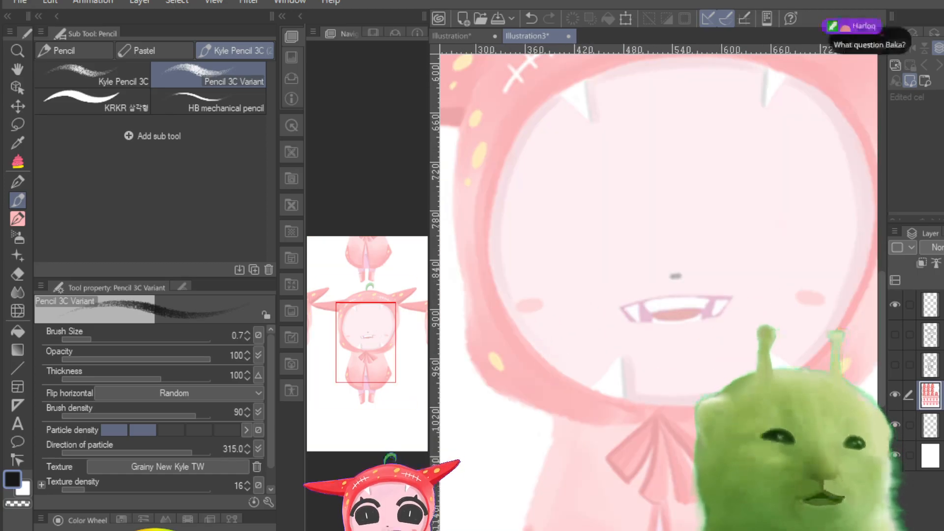
{"action": "key", "text": "ctrl+minus"}
{"action": "key", "text": "ctrl+minus"}
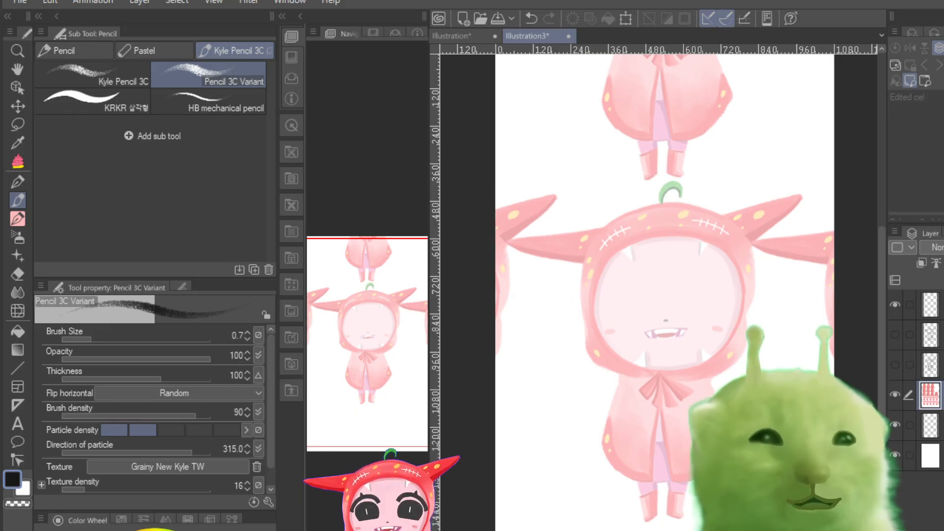
{"action": "key", "text": "ctrl+plus"}
{"action": "key", "text": "ctrl+plus"}
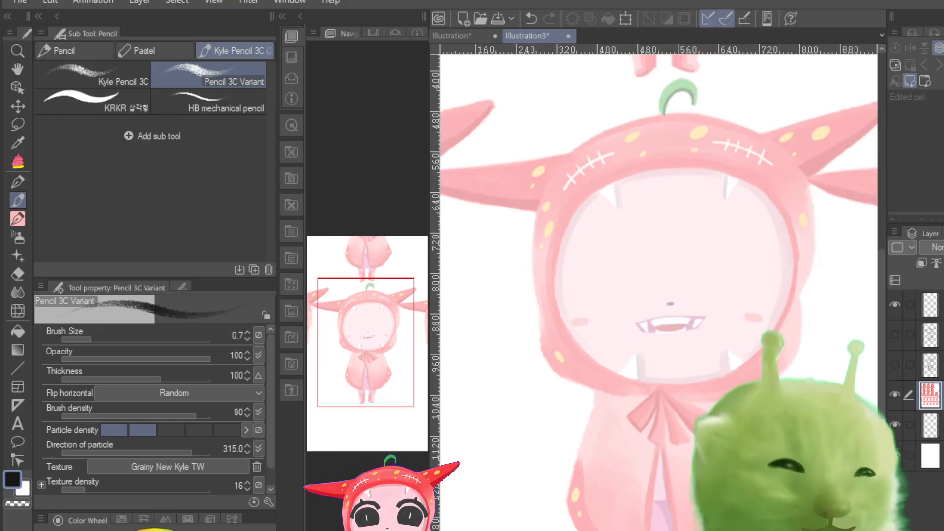
Step: Make the topmost layer active for drawing, briefly toggling it and the hidden sketch layer below to check which one is empty
{"action": "key", "text": "ctrl+plus"}
{"action": "left_click_drag", "start_coordinate": [376, 364], "coordinate": [380, 366]}
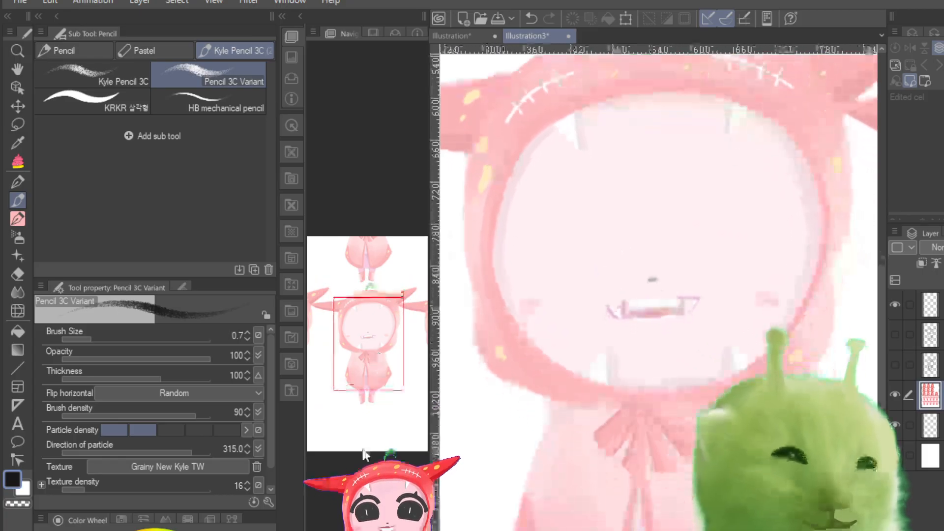
{"action": "key", "text": "ctrl+minus"}
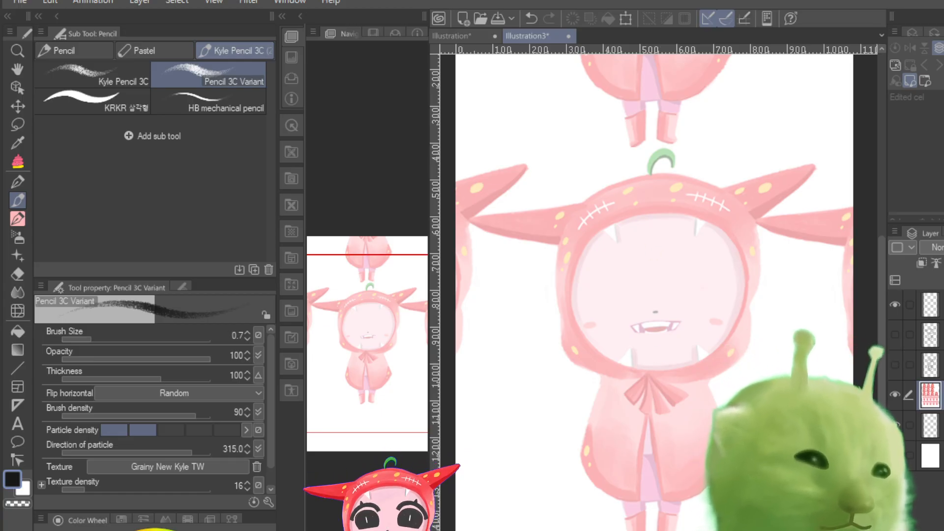
{"action": "left_click", "coordinate": [932, 306]}
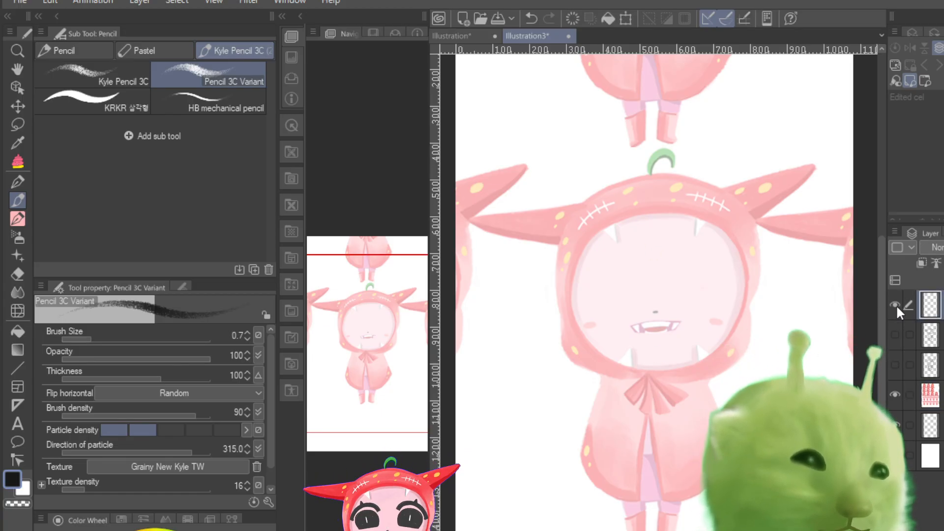
{"action": "left_click", "coordinate": [894, 306]}
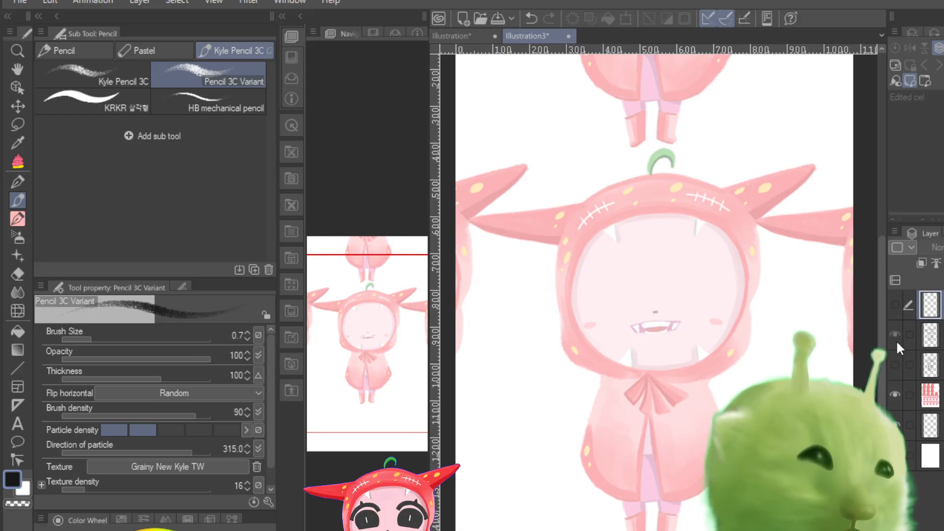
{"action": "left_click", "coordinate": [895, 335]}
{"action": "left_click", "coordinate": [895, 334]}
{"action": "left_click", "coordinate": [893, 306]}
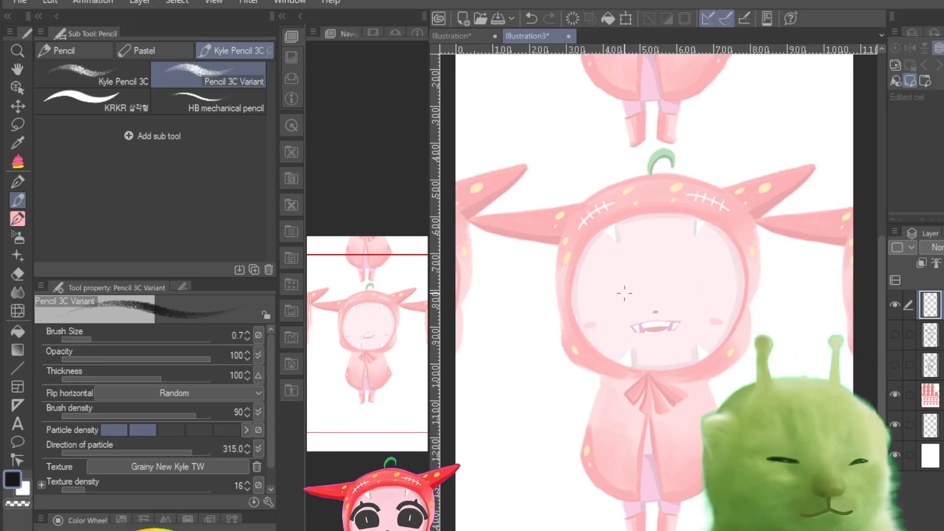
Step: Try sketching the head as a large circle over the hood with curved vertical and horizontal face guidelines
{"action": "mouse_move", "coordinate": [582, 261]}
{"action": "left_mouse_down"}
{"action": "mouse_move", "coordinate": [639, 352]}
{"action": "mouse_move", "coordinate": [575, 282]}
{"action": "mouse_move", "coordinate": [718, 206]}
{"action": "mouse_move", "coordinate": [658, 369]}
{"action": "mouse_move", "coordinate": [595, 201]}
{"action": "mouse_move", "coordinate": [747, 316]}
{"action": "mouse_move", "coordinate": [573, 282]}
{"action": "left_mouse_up"}
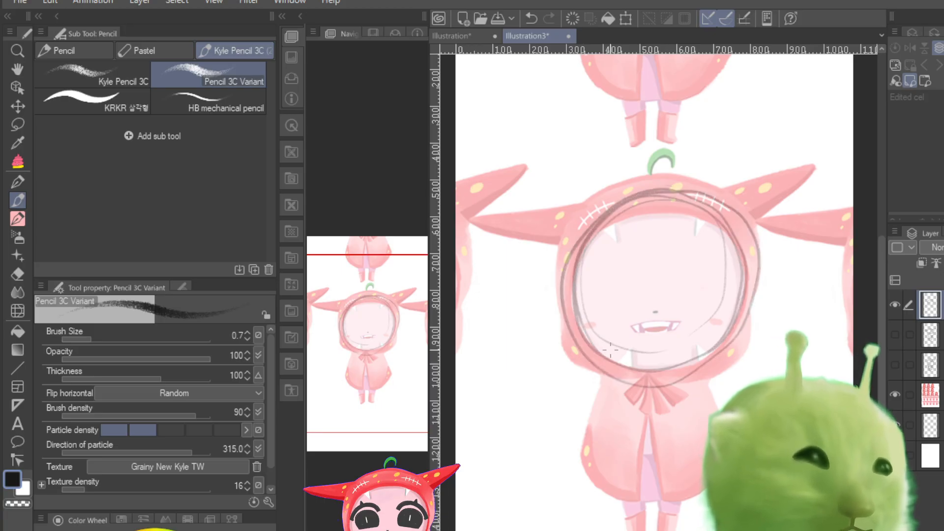
{"action": "key", "text": "ctrl+z"}
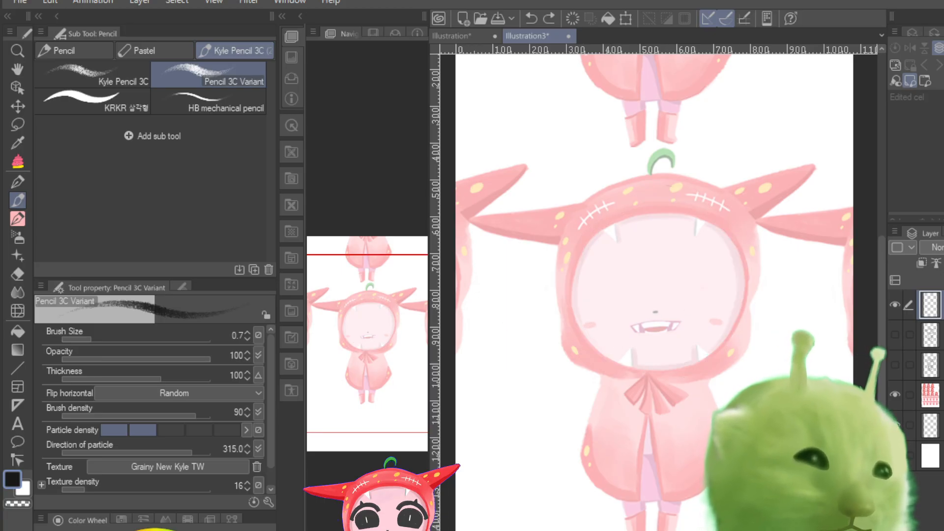
{"action": "left_click", "coordinate": [734, 281]}
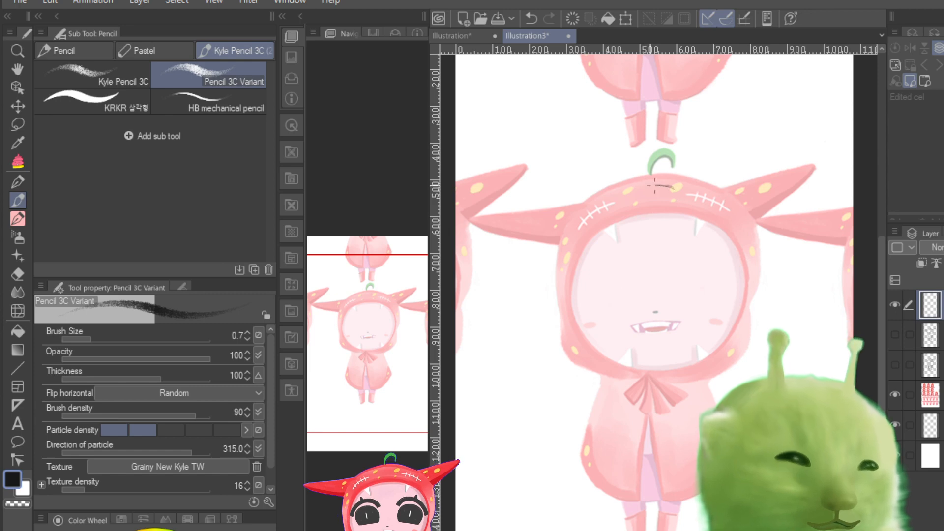
{"action": "mouse_move", "coordinate": [673, 186]}
{"action": "left_mouse_down"}
{"action": "mouse_move", "coordinate": [556, 286]}
{"action": "mouse_move", "coordinate": [666, 371]}
{"action": "mouse_move", "coordinate": [748, 272]}
{"action": "mouse_move", "coordinate": [645, 187]}
{"action": "mouse_move", "coordinate": [564, 285]}
{"action": "mouse_move", "coordinate": [673, 371]}
{"action": "mouse_move", "coordinate": [747, 278]}
{"action": "mouse_move", "coordinate": [668, 177]}
{"action": "mouse_move", "coordinate": [568, 255]}
{"action": "left_mouse_up"}
{"action": "left_click_drag", "start_coordinate": [621, 193], "coordinate": [632, 382]}
{"action": "left_click_drag", "start_coordinate": [663, 182], "coordinate": [634, 361]}
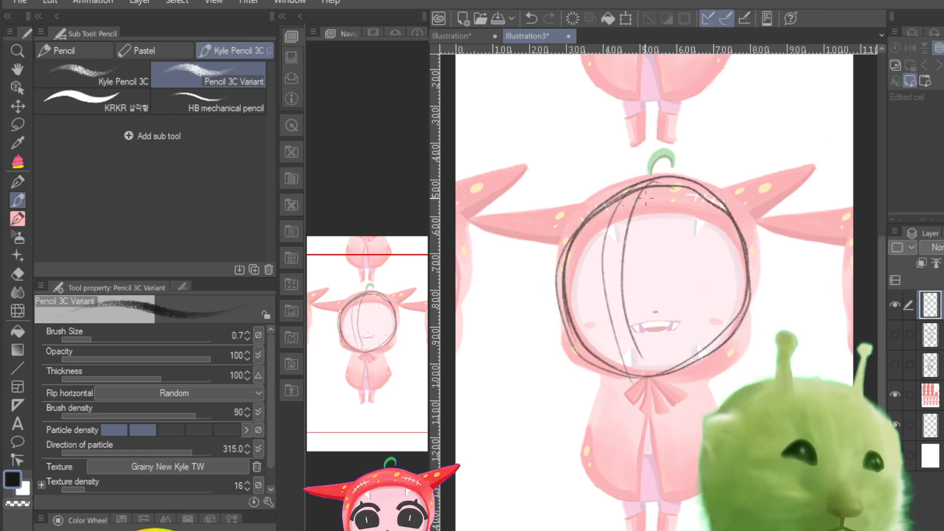
{"action": "mouse_move", "coordinate": [639, 192]}
{"action": "left_mouse_down"}
{"action": "mouse_move", "coordinate": [622, 321]}
{"action": "mouse_move", "coordinate": [633, 220]}
{"action": "mouse_move", "coordinate": [614, 376]}
{"action": "left_mouse_up"}
{"action": "left_click_drag", "start_coordinate": [556, 260], "coordinate": [713, 272]}
{"action": "mouse_move", "coordinate": [589, 299]}
{"action": "left_mouse_down"}
{"action": "mouse_move", "coordinate": [710, 278]}
{"action": "mouse_move", "coordinate": [693, 283]}
{"action": "mouse_move", "coordinate": [723, 260]}
{"action": "left_mouse_up"}
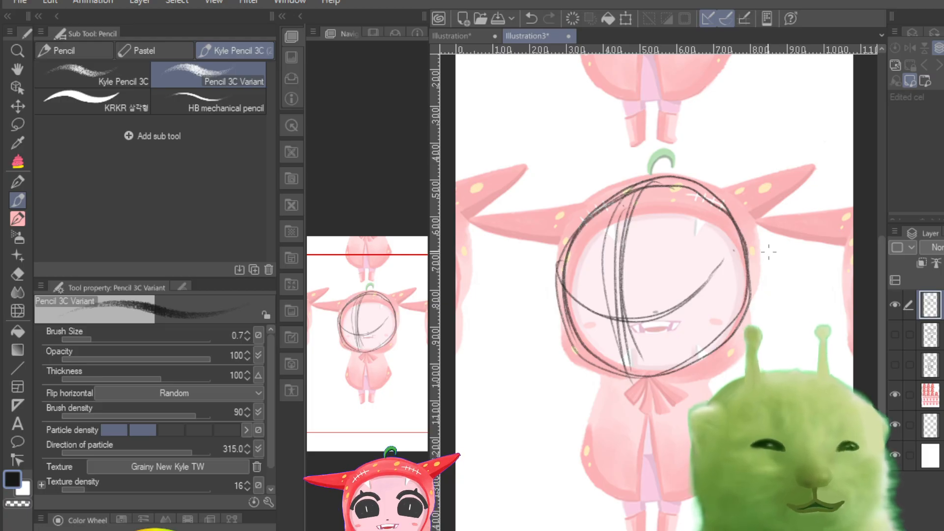
{"action": "key", "text": "ctrl+z"}
{"action": "key", "text": "ctrl+z"}
{"action": "key", "text": "ctrl+z"}
{"action": "key", "text": "ctrl+z"}
{"action": "key", "text": "ctrl+z"}
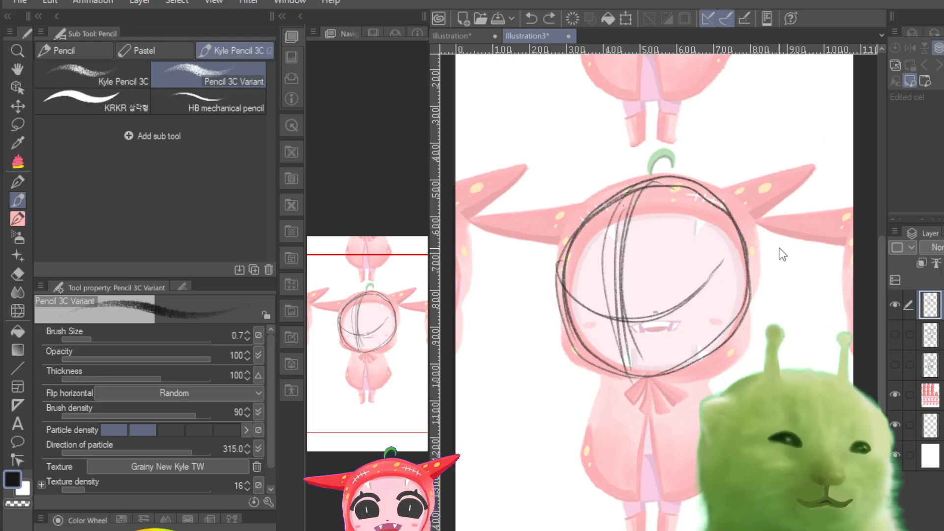
{"action": "key", "text": "ctrl+z"}
{"action": "key", "text": "ctrl+z"}
{"action": "key", "text": "ctrl+z"}
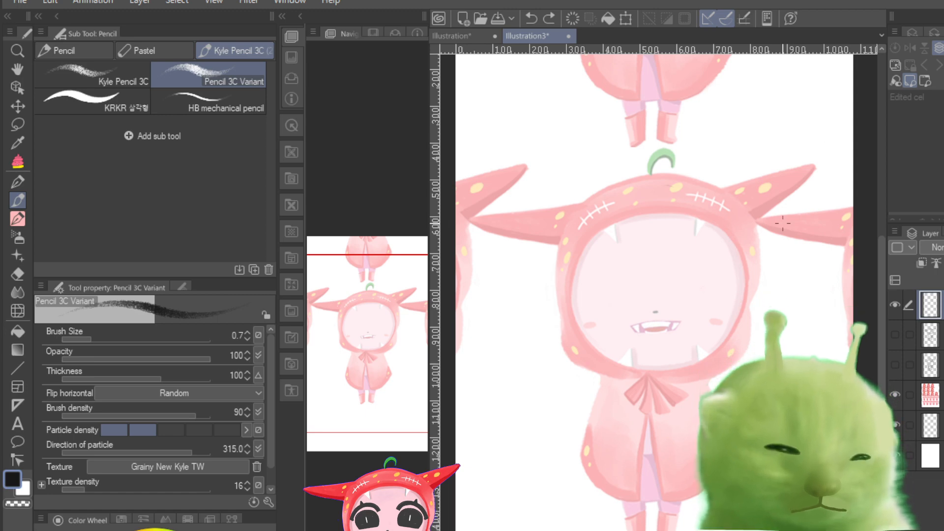
Step: Try tracing the hood's upper edge with the pencil at brush size 0.5 and again at 1.1
{"action": "left_click_drag", "start_coordinate": [87, 337], "coordinate": [85, 344]}
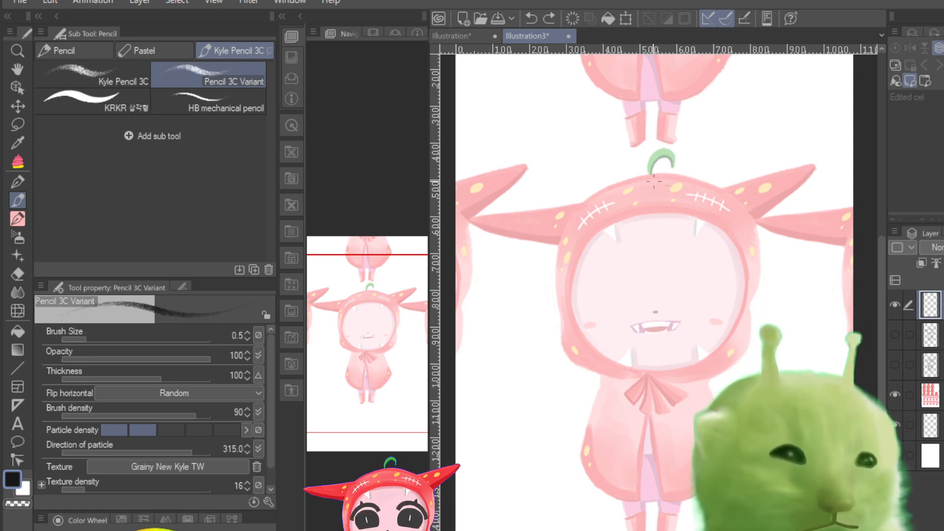
{"action": "key", "text": "ctrl+plus"}
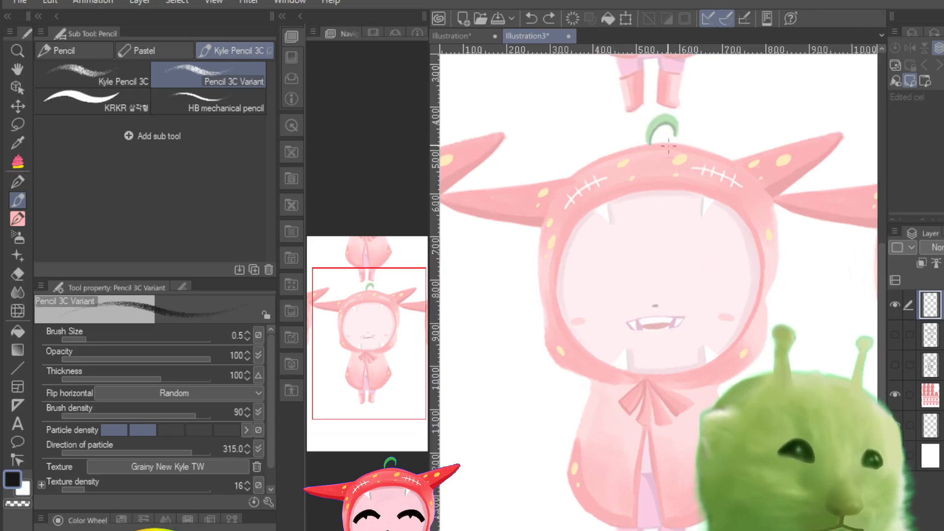
{"action": "mouse_move", "coordinate": [735, 166]}
{"action": "left_mouse_down"}
{"action": "mouse_move", "coordinate": [649, 146]}
{"action": "mouse_move", "coordinate": [556, 210]}
{"action": "left_mouse_up"}
{"action": "left_click_drag", "start_coordinate": [618, 152], "coordinate": [552, 211]}
{"action": "left_click", "coordinate": [98, 339]}
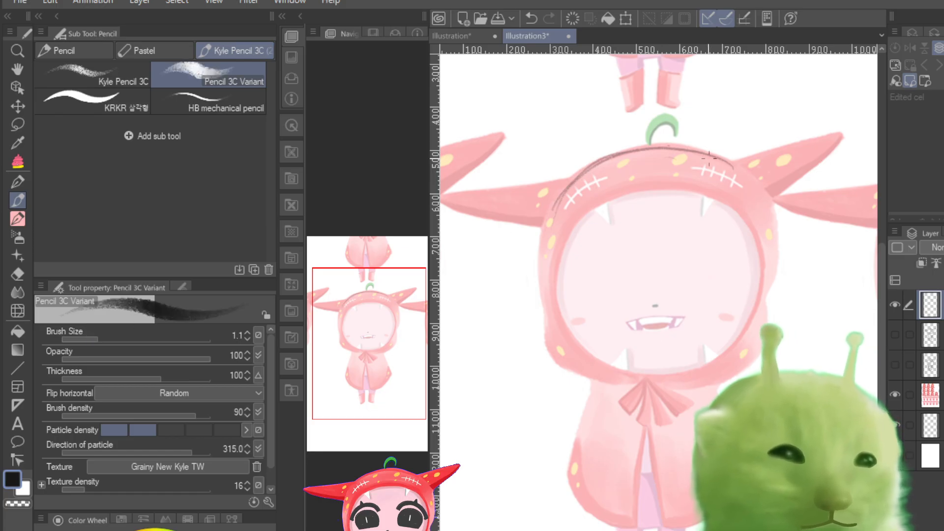
{"action": "mouse_move", "coordinate": [736, 166]}
{"action": "left_mouse_down"}
{"action": "mouse_move", "coordinate": [700, 149]}
{"action": "mouse_move", "coordinate": [635, 150]}
{"action": "mouse_move", "coordinate": [592, 164]}
{"action": "mouse_move", "coordinate": [549, 225]}
{"action": "left_mouse_up"}
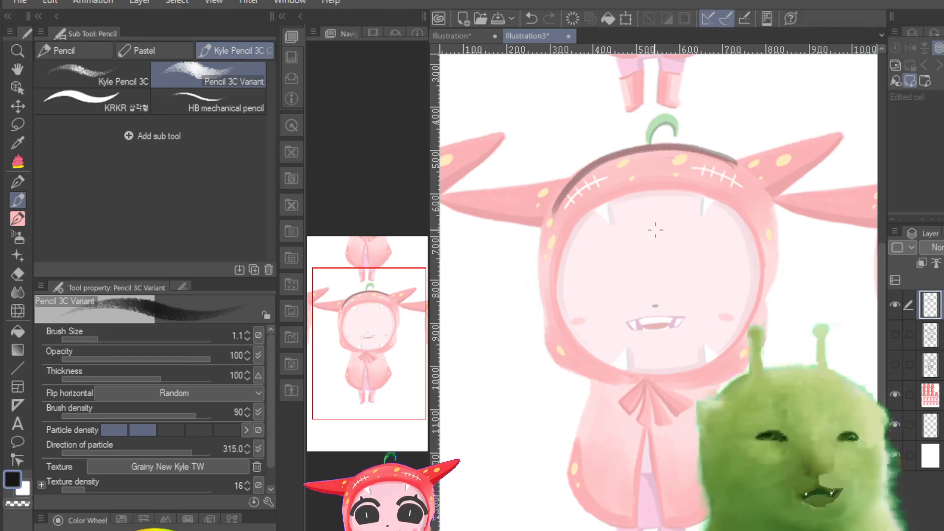
{"action": "key", "text": "ctrl+z"}
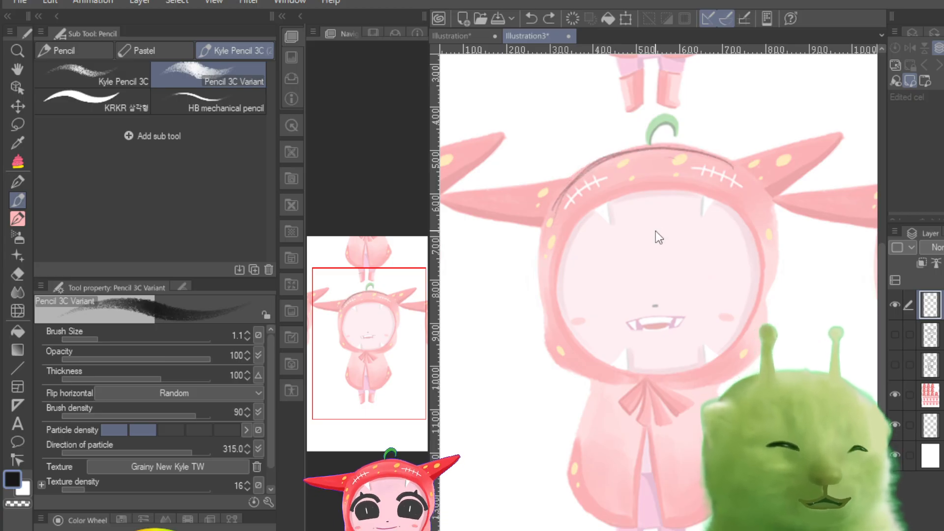
{"action": "key", "text": "ctrl+z"}
{"action": "key", "text": "ctrl+z"}
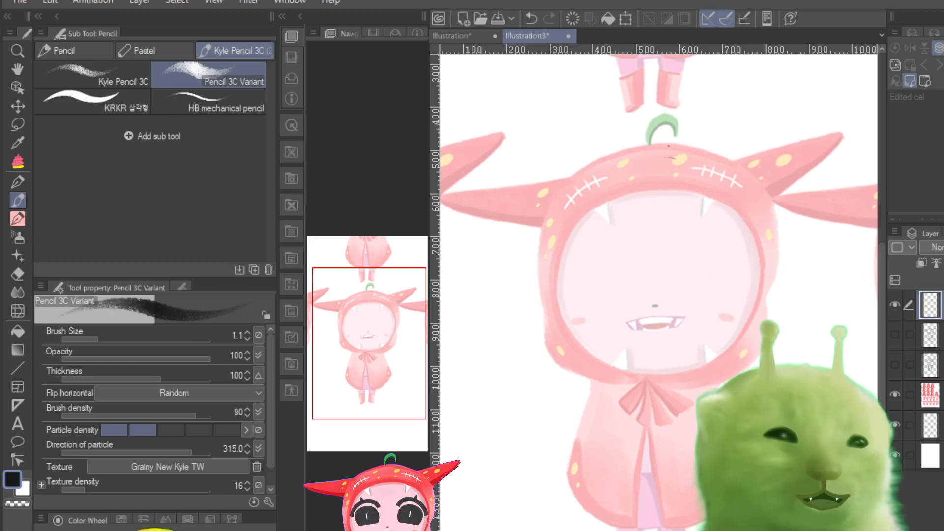
Step: Set the Pencil 3C Variant's brush size to 0.5
{"action": "left_click_drag", "start_coordinate": [97, 337], "coordinate": [89, 339]}
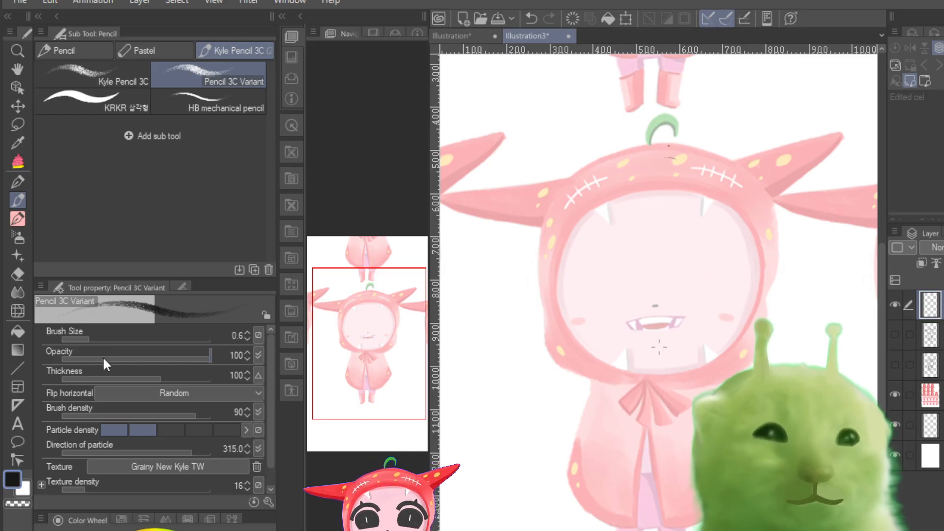
{"action": "mouse_move", "coordinate": [99, 338]}
{"action": "left_mouse_down"}
{"action": "mouse_move", "coordinate": [82, 339]}
{"action": "mouse_move", "coordinate": [90, 349]}
{"action": "left_mouse_up"}
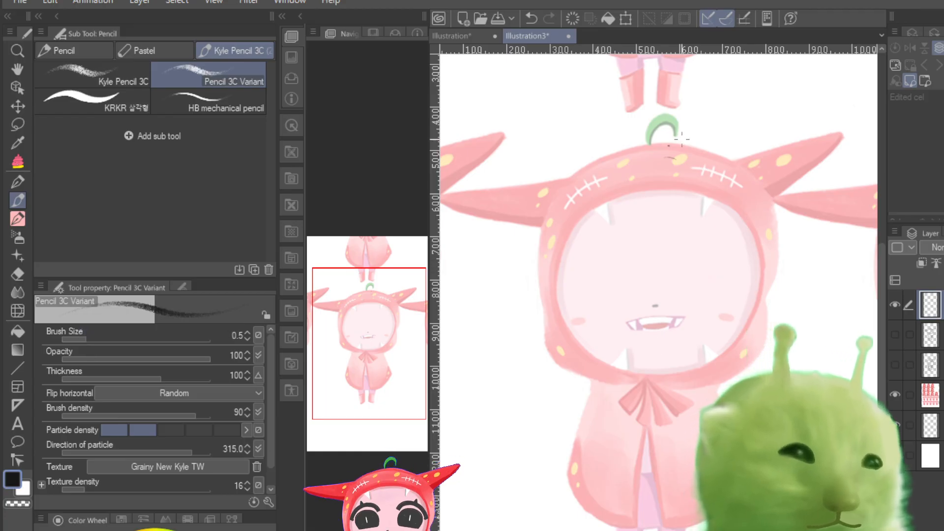
Step: Try sketching a thin round head shape over the faded hood, including a curved vertical face guideline
{"action": "mouse_move", "coordinate": [713, 170]}
{"action": "left_mouse_down"}
{"action": "mouse_move", "coordinate": [563, 330]}
{"action": "mouse_move", "coordinate": [713, 169]}
{"action": "mouse_move", "coordinate": [639, 389]}
{"action": "mouse_move", "coordinate": [779, 276]}
{"action": "left_mouse_up"}
{"action": "left_click_drag", "start_coordinate": [639, 157], "coordinate": [622, 388]}
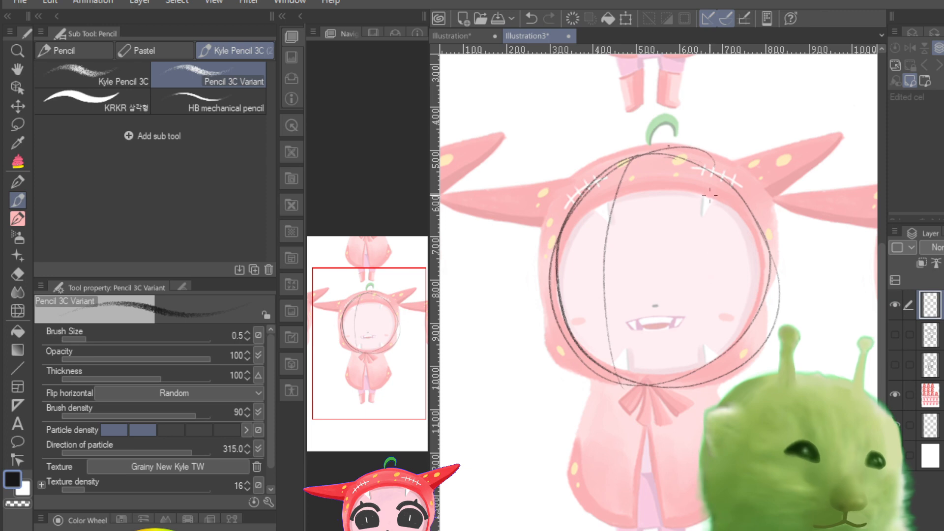
{"action": "key", "text": "ctrl+z"}
{"action": "key", "text": "ctrl+z"}
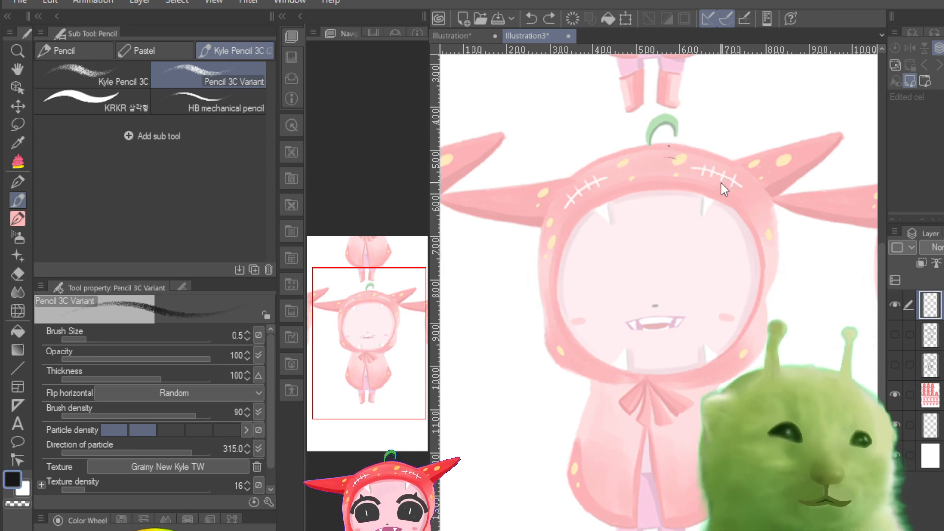
{"action": "mouse_move", "coordinate": [676, 158]}
{"action": "left_mouse_down"}
{"action": "mouse_move", "coordinate": [572, 320]}
{"action": "mouse_move", "coordinate": [583, 343]}
{"action": "left_mouse_up"}
{"action": "mouse_move", "coordinate": [643, 158]}
{"action": "left_mouse_down"}
{"action": "mouse_move", "coordinate": [550, 294]}
{"action": "mouse_move", "coordinate": [703, 159]}
{"action": "mouse_move", "coordinate": [611, 172]}
{"action": "mouse_move", "coordinate": [732, 169]}
{"action": "mouse_move", "coordinate": [767, 236]}
{"action": "mouse_move", "coordinate": [573, 212]}
{"action": "mouse_move", "coordinate": [556, 297]}
{"action": "left_mouse_up"}
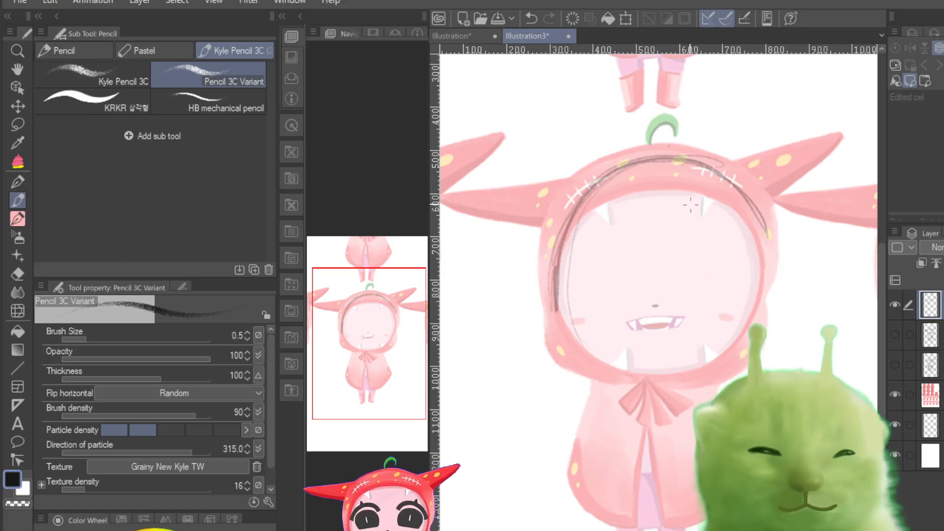
{"action": "key", "text": "ctrl+z"}
{"action": "key", "text": "ctrl+z"}
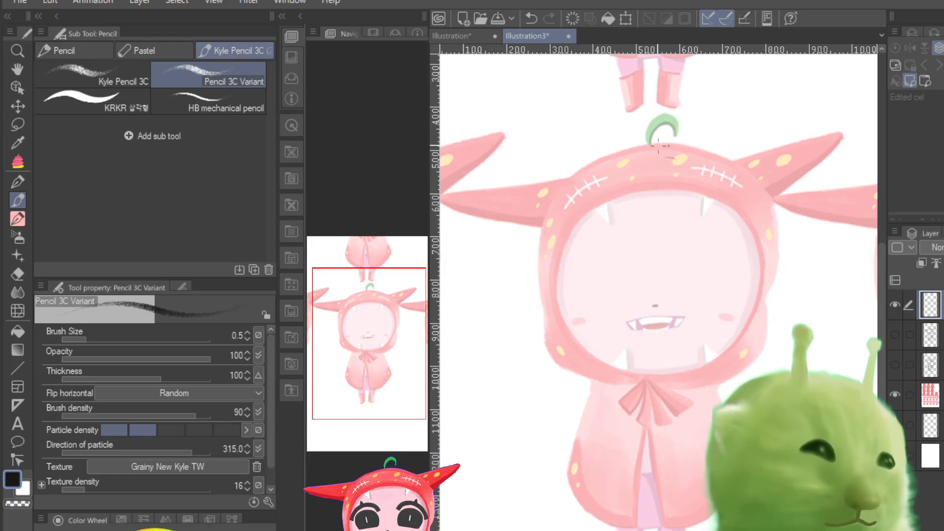
Step: Try building up the hood's crown and left side with several overlapping pencil arcs
{"action": "mouse_move", "coordinate": [565, 207]}
{"action": "left_mouse_down"}
{"action": "mouse_move", "coordinate": [679, 157]}
{"action": "mouse_move", "coordinate": [554, 223]}
{"action": "mouse_move", "coordinate": [701, 156]}
{"action": "left_mouse_up"}
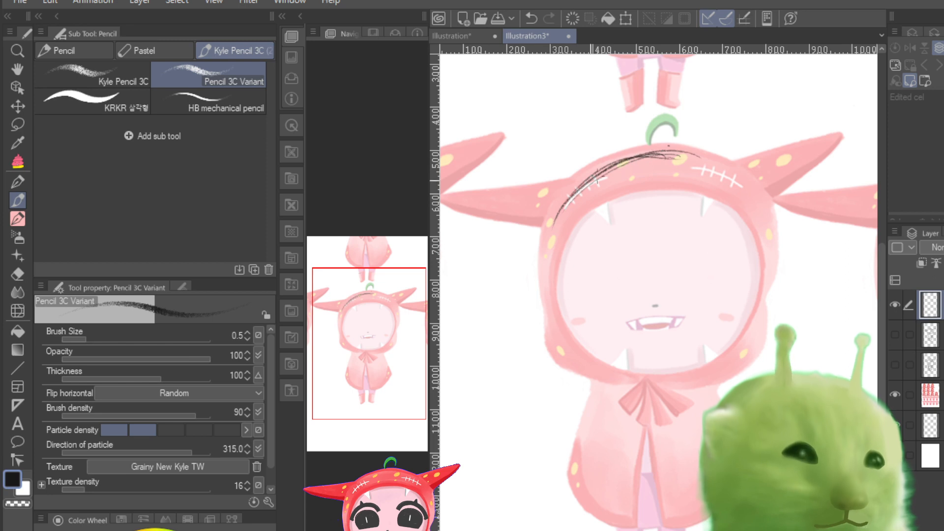
{"action": "mouse_move", "coordinate": [548, 229]}
{"action": "left_mouse_down"}
{"action": "mouse_move", "coordinate": [697, 153]}
{"action": "mouse_move", "coordinate": [740, 173]}
{"action": "mouse_move", "coordinate": [759, 199]}
{"action": "left_mouse_up"}
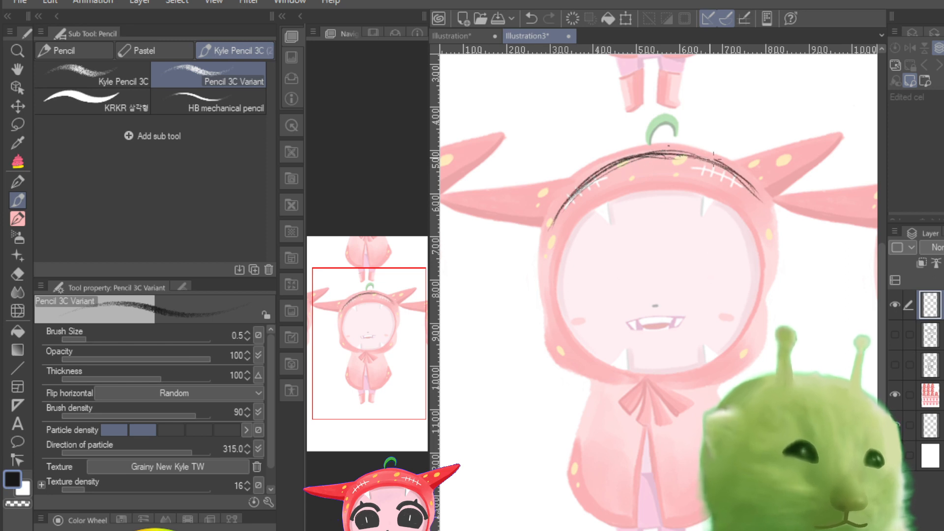
{"action": "mouse_move", "coordinate": [712, 155]}
{"action": "left_mouse_down"}
{"action": "mouse_move", "coordinate": [661, 145]}
{"action": "mouse_move", "coordinate": [597, 166]}
{"action": "mouse_move", "coordinate": [549, 224]}
{"action": "mouse_move", "coordinate": [590, 363]}
{"action": "mouse_move", "coordinate": [569, 348]}
{"action": "left_mouse_up"}
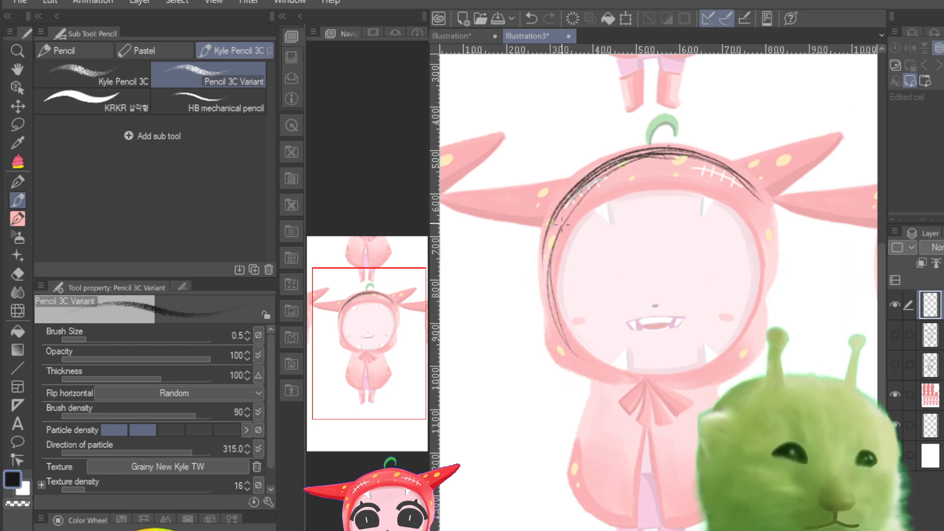
{"action": "left_click_drag", "start_coordinate": [555, 263], "coordinate": [547, 319]}
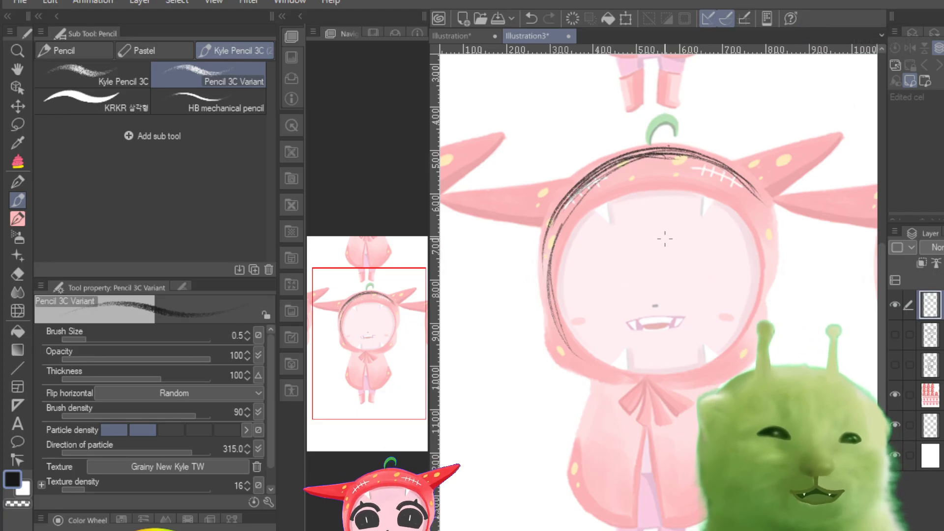
{"action": "key", "text": "ctrl+z"}
{"action": "key", "text": "ctrl+z"}
{"action": "key", "text": "ctrl+z"}
{"action": "key", "text": "ctrl+z"}
{"action": "key", "text": "ctrl+z"}
{"action": "key", "text": "ctrl+z"}
{"action": "key", "text": "ctrl+z"}
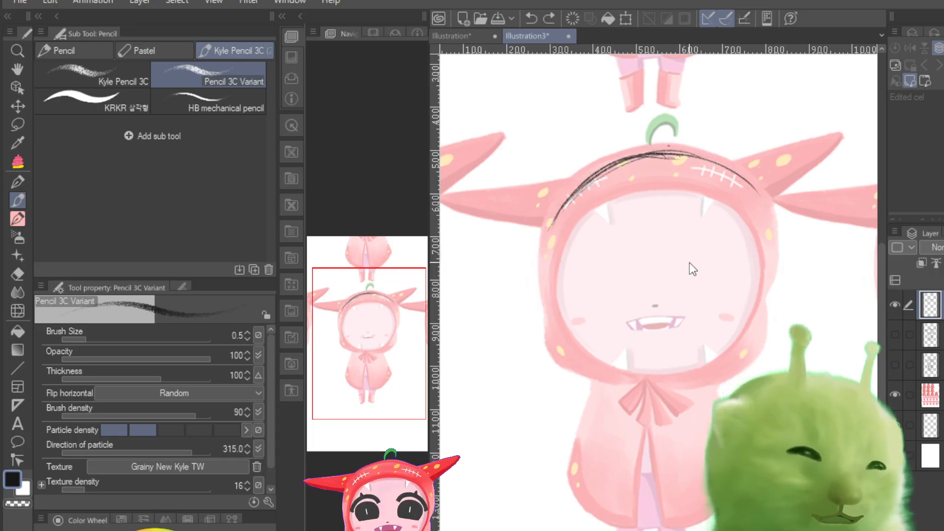
{"action": "key", "text": "ctrl+z"}
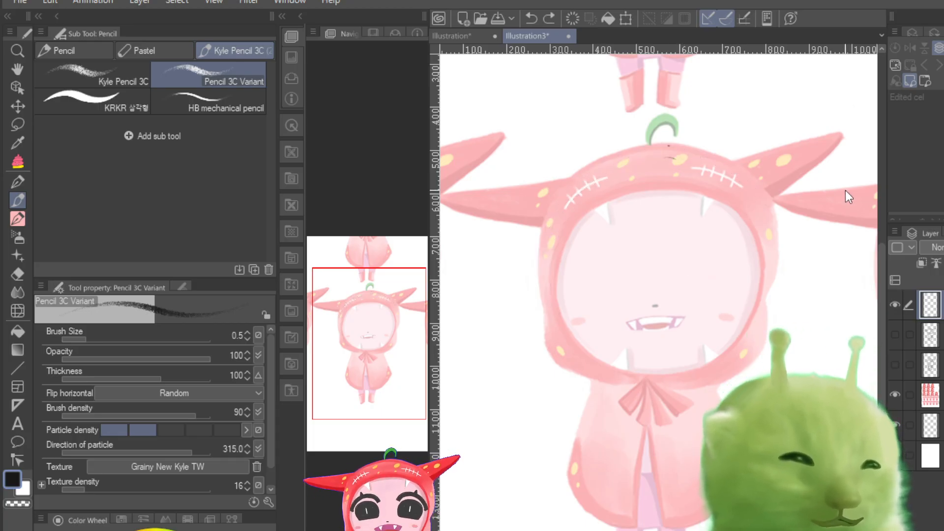
{"action": "left_click_drag", "start_coordinate": [683, 149], "coordinate": [576, 185]}
{"action": "key", "text": "ctrl+z"}
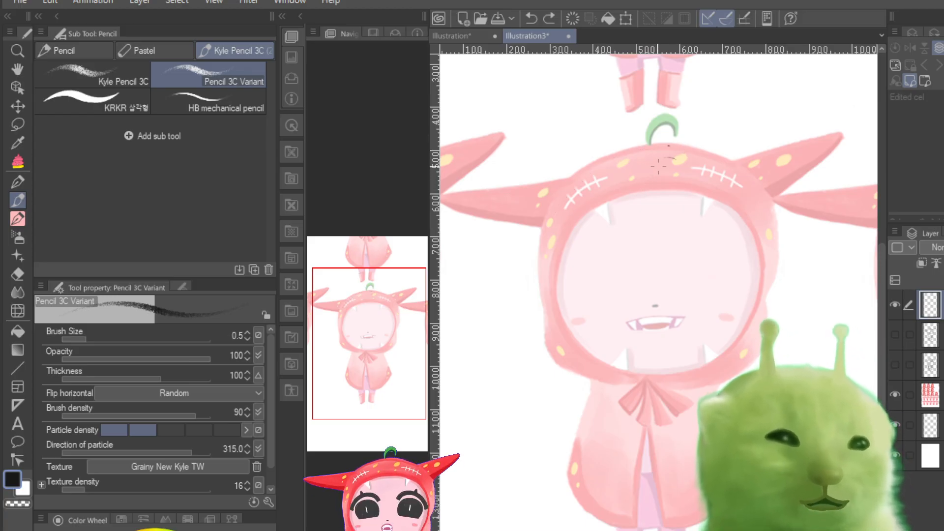
Step: Sketch the hood's crown, left side and lower-left edge with overlapping pencil strokes over the faded reference
{"action": "mouse_move", "coordinate": [693, 159]}
{"action": "left_mouse_down"}
{"action": "mouse_move", "coordinate": [604, 165]}
{"action": "mouse_move", "coordinate": [552, 226]}
{"action": "left_mouse_up"}
{"action": "left_click_drag", "start_coordinate": [668, 146], "coordinate": [555, 213]}
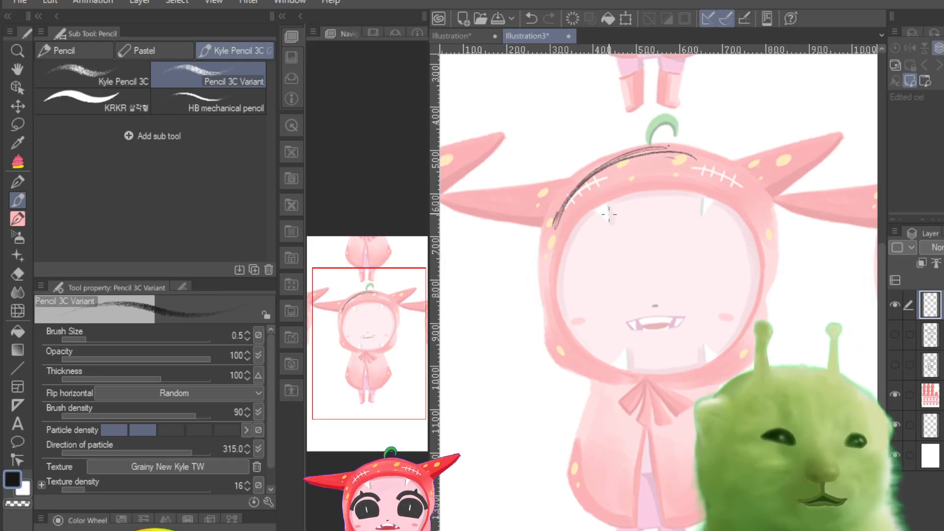
{"action": "left_click_drag", "start_coordinate": [583, 178], "coordinate": [549, 275]}
{"action": "mouse_move", "coordinate": [566, 197]}
{"action": "left_mouse_down"}
{"action": "mouse_move", "coordinate": [544, 289]}
{"action": "mouse_move", "coordinate": [544, 279]}
{"action": "mouse_move", "coordinate": [546, 317]}
{"action": "left_mouse_up"}
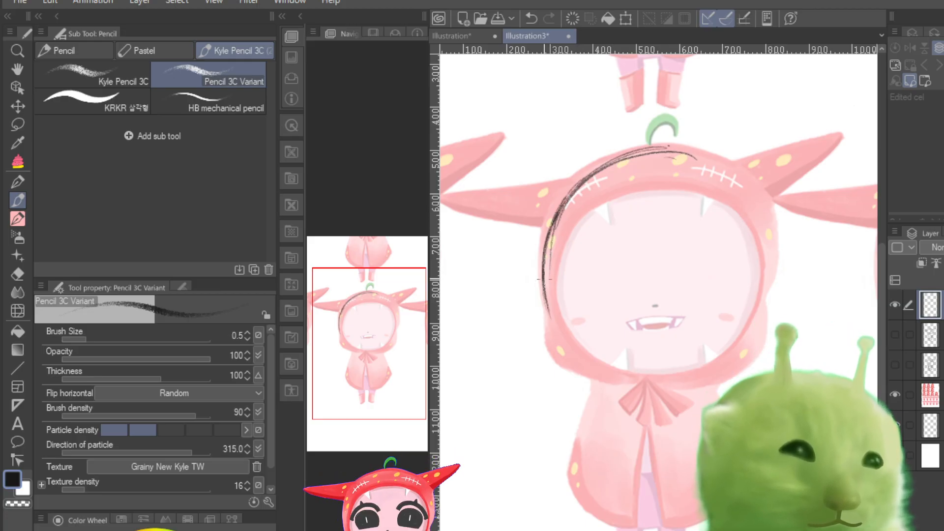
{"action": "left_click_drag", "start_coordinate": [553, 364], "coordinate": [633, 386]}
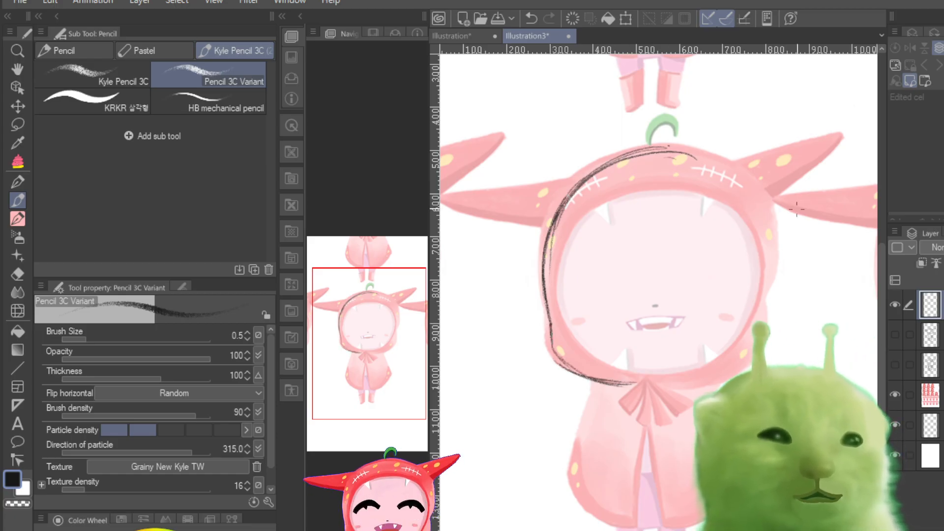
Step: Sketch the hood's upper-right curve and right side with overlapping pencil arcs
{"action": "mouse_move", "coordinate": [636, 146]}
{"action": "left_mouse_down"}
{"action": "mouse_move", "coordinate": [735, 169]}
{"action": "mouse_move", "coordinate": [749, 208]}
{"action": "left_mouse_up"}
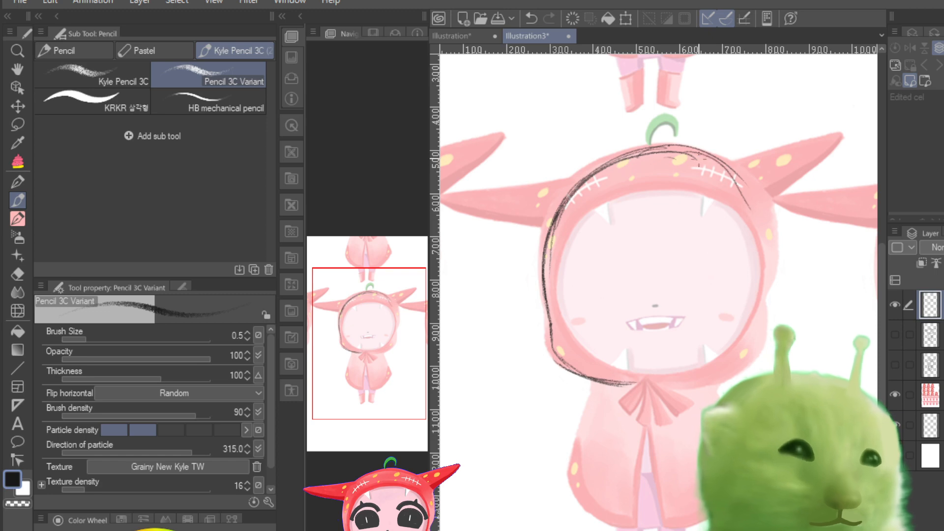
{"action": "left_click_drag", "start_coordinate": [700, 158], "coordinate": [758, 274]}
{"action": "mouse_move", "coordinate": [729, 167]}
{"action": "left_mouse_down"}
{"action": "mouse_move", "coordinate": [765, 253]}
{"action": "mouse_move", "coordinate": [763, 282]}
{"action": "left_mouse_up"}
{"action": "left_click_drag", "start_coordinate": [747, 201], "coordinate": [763, 287]}
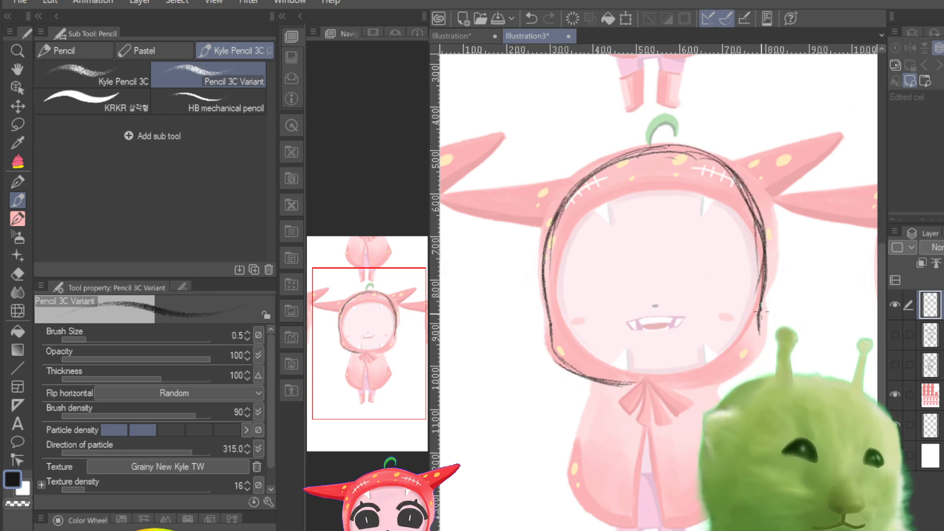
Step: Add curved vertical and horizontal face guidelines turned toward the left, and close the head's lower-right edge down to the chin
{"action": "left_click_drag", "start_coordinate": [663, 146], "coordinate": [594, 354]}
{"action": "left_click_drag", "start_coordinate": [627, 172], "coordinate": [593, 354]}
{"action": "mouse_move", "coordinate": [537, 266]}
{"action": "left_mouse_down"}
{"action": "mouse_move", "coordinate": [585, 300]}
{"action": "mouse_move", "coordinate": [639, 305]}
{"action": "mouse_move", "coordinate": [769, 268]}
{"action": "left_mouse_up"}
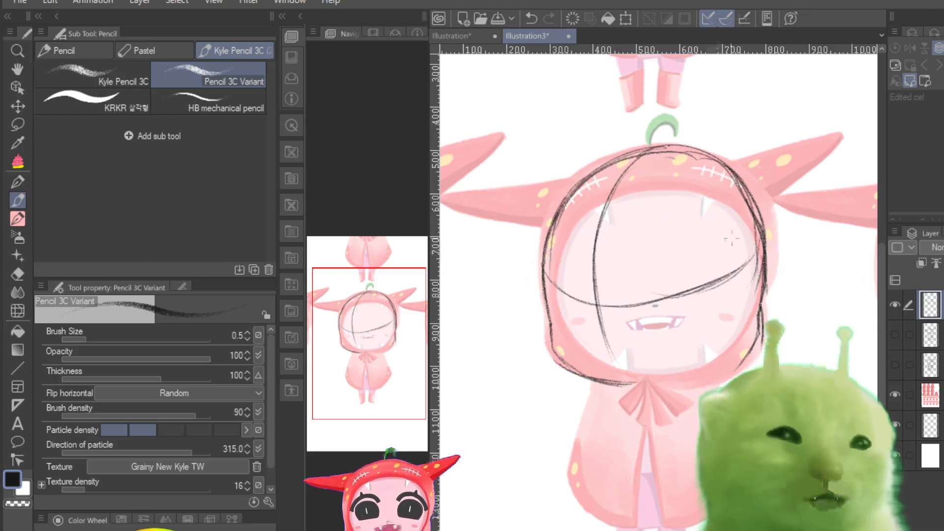
{"action": "mouse_move", "coordinate": [594, 311]}
{"action": "left_mouse_down"}
{"action": "mouse_move", "coordinate": [769, 242]}
{"action": "mouse_move", "coordinate": [683, 295]}
{"action": "mouse_move", "coordinate": [763, 241]}
{"action": "left_mouse_up"}
{"action": "left_click_drag", "start_coordinate": [760, 339], "coordinate": [662, 383]}
{"action": "mouse_move", "coordinate": [763, 318]}
{"action": "left_mouse_down"}
{"action": "mouse_move", "coordinate": [720, 377]}
{"action": "mouse_move", "coordinate": [671, 383]}
{"action": "mouse_move", "coordinate": [724, 368]}
{"action": "mouse_move", "coordinate": [621, 384]}
{"action": "mouse_move", "coordinate": [719, 366]}
{"action": "mouse_move", "coordinate": [634, 384]}
{"action": "left_mouse_up"}
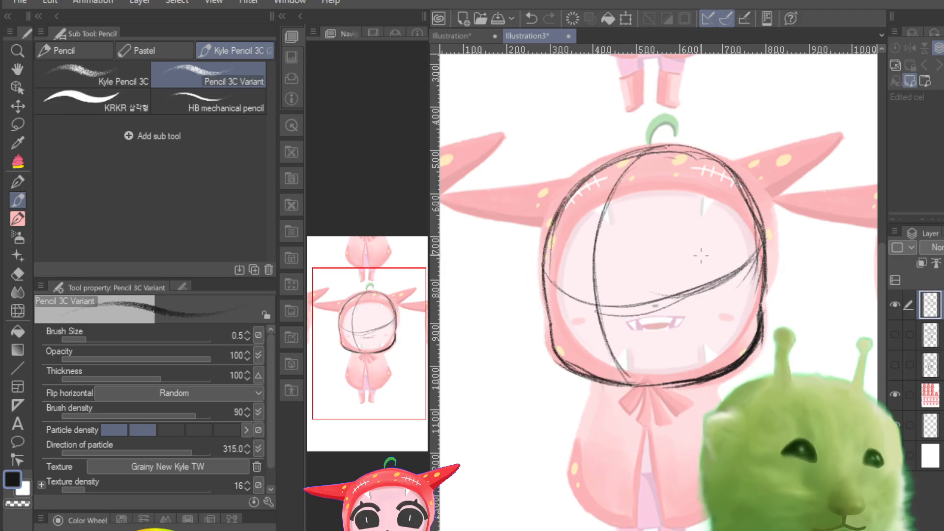
Step: Sketch the body under the head with side lines, a curved centre line, waist and hem curves, and outline the hood's right horn
{"action": "left_click_drag", "start_coordinate": [605, 386], "coordinate": [603, 485]}
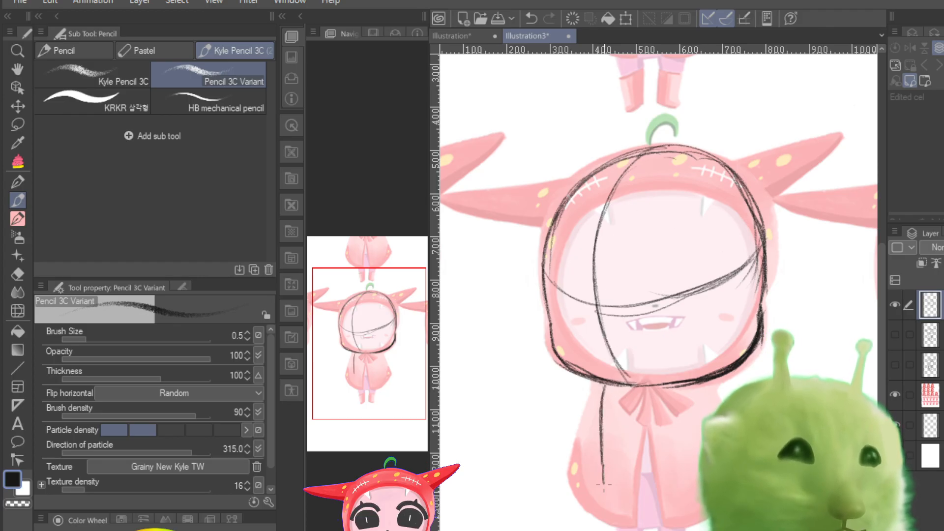
{"action": "left_click_drag", "start_coordinate": [624, 388], "coordinate": [640, 497]}
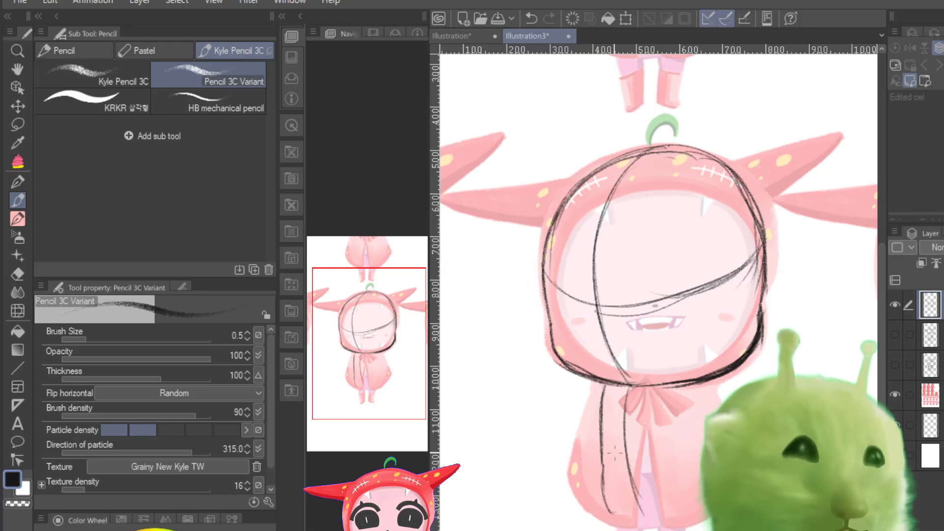
{"action": "left_click_drag", "start_coordinate": [601, 457], "coordinate": [681, 453]}
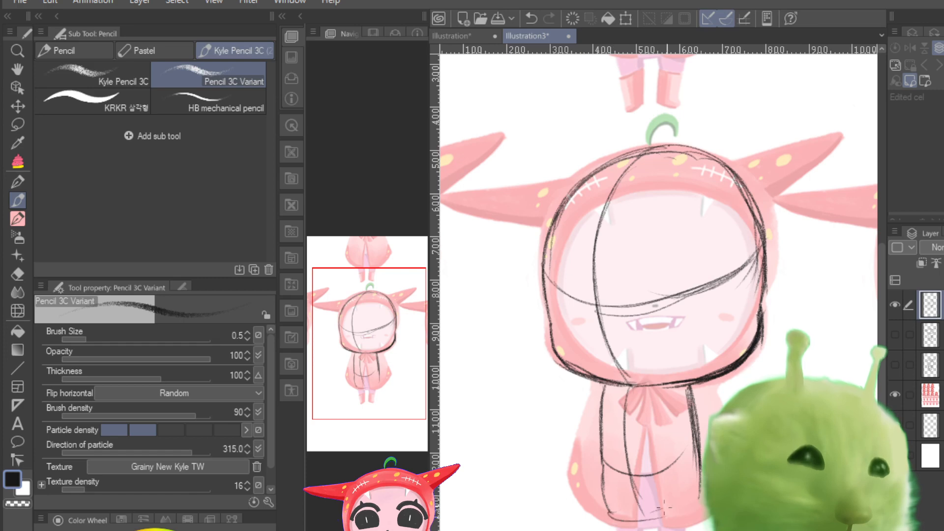
{"action": "left_click_drag", "start_coordinate": [662, 509], "coordinate": [702, 494]}
{"action": "left_click_drag", "start_coordinate": [609, 513], "coordinate": [695, 511]}
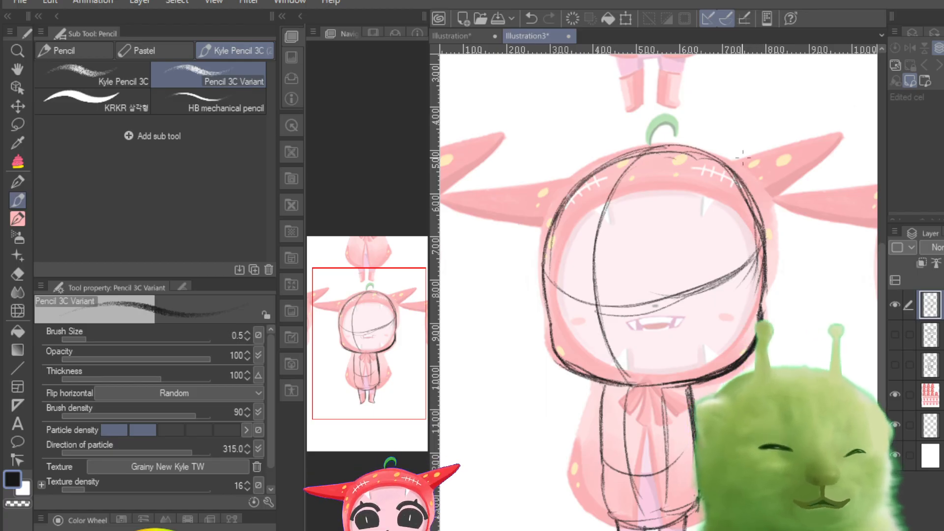
{"action": "mouse_move", "coordinate": [729, 170]}
{"action": "left_mouse_down"}
{"action": "mouse_move", "coordinate": [842, 132]}
{"action": "mouse_move", "coordinate": [770, 193]}
{"action": "left_mouse_up"}
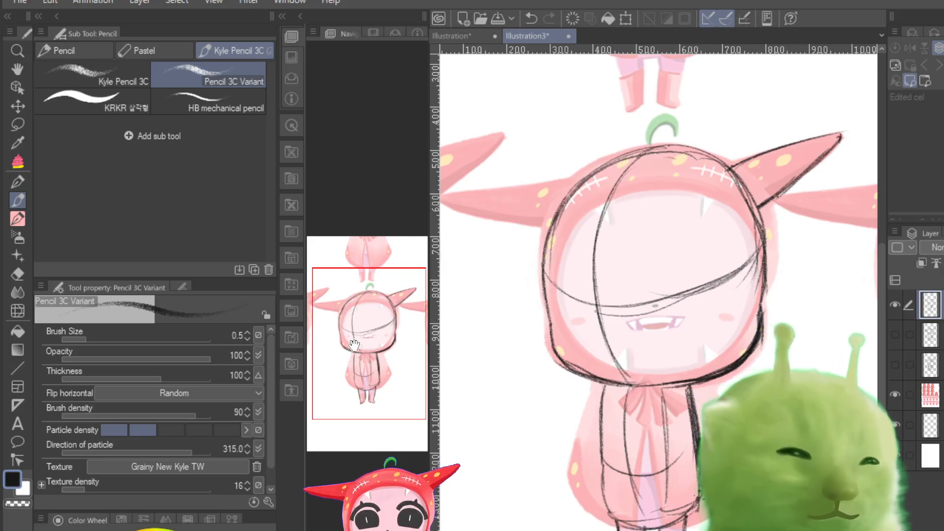
Step: Compare the three pencil sketch layers over the faded reference by showing and hiding them separately and overlaid
{"action": "left_click_drag", "start_coordinate": [354, 350], "coordinate": [342, 349]}
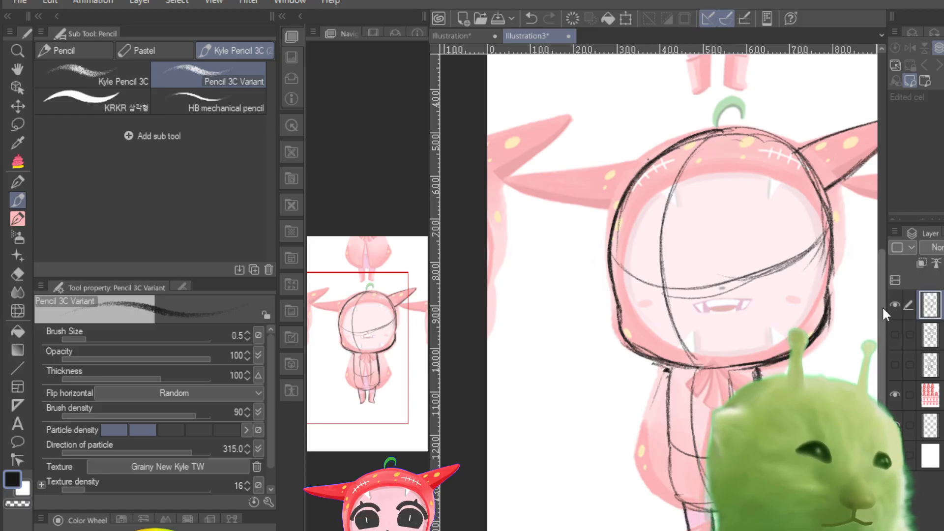
{"action": "left_click", "coordinate": [895, 304]}
{"action": "left_click", "coordinate": [899, 334]}
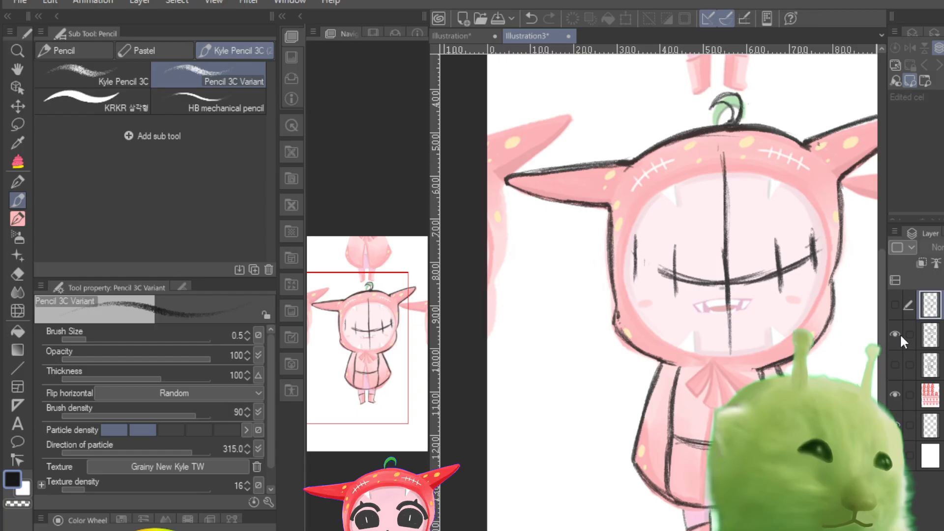
{"action": "left_click", "coordinate": [900, 333]}
{"action": "left_click", "coordinate": [894, 370]}
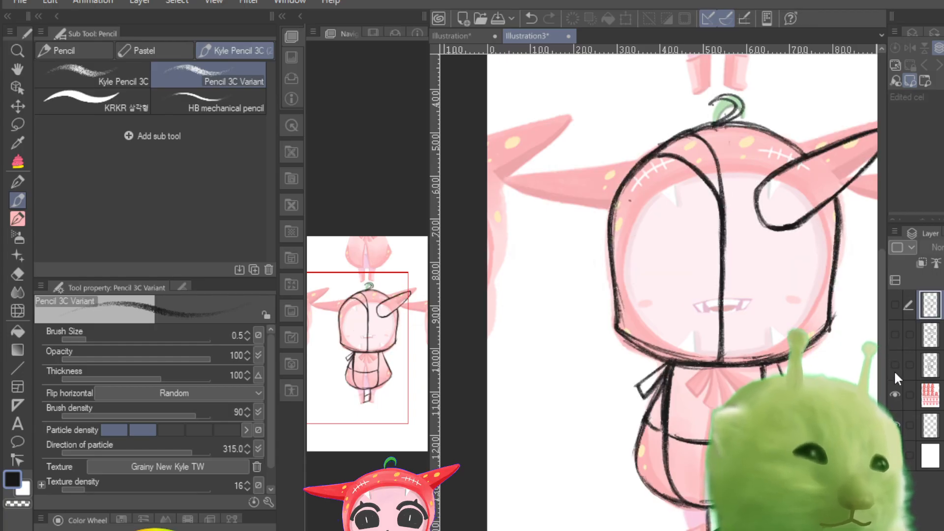
{"action": "left_click", "coordinate": [893, 370]}
{"action": "left_click", "coordinate": [894, 370]}
{"action": "left_click", "coordinate": [892, 309]}
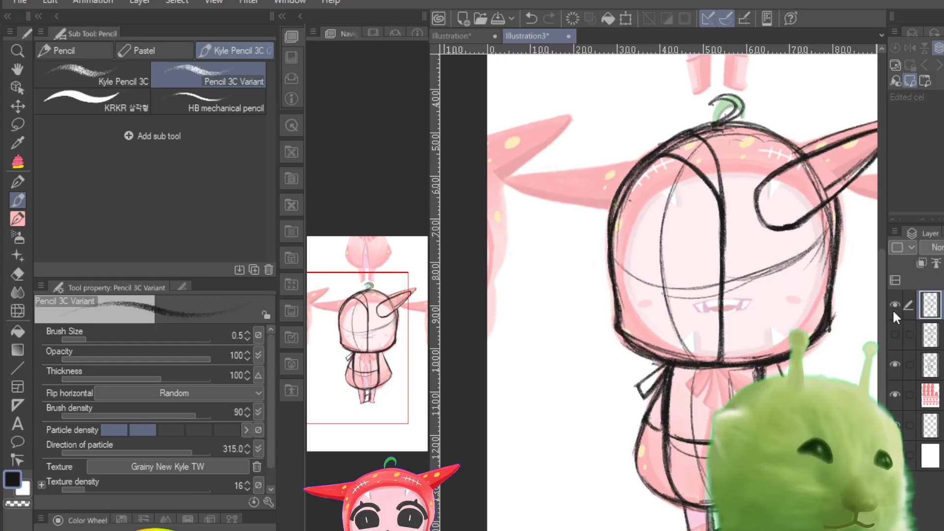
{"action": "left_click", "coordinate": [892, 308]}
{"action": "left_click", "coordinate": [893, 309]}
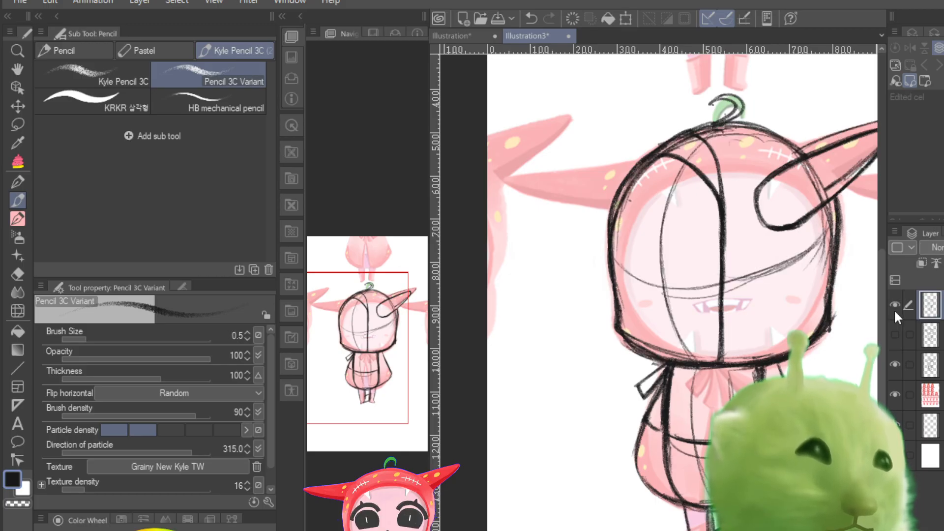
{"action": "left_click", "coordinate": [894, 309]}
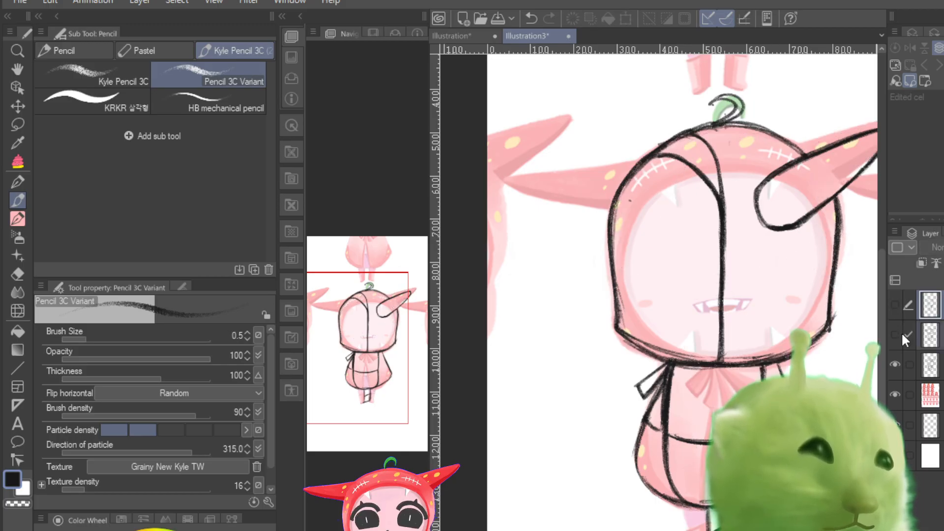
{"action": "left_click", "coordinate": [894, 362]}
{"action": "left_click", "coordinate": [894, 330]}
{"action": "left_click", "coordinate": [895, 330]}
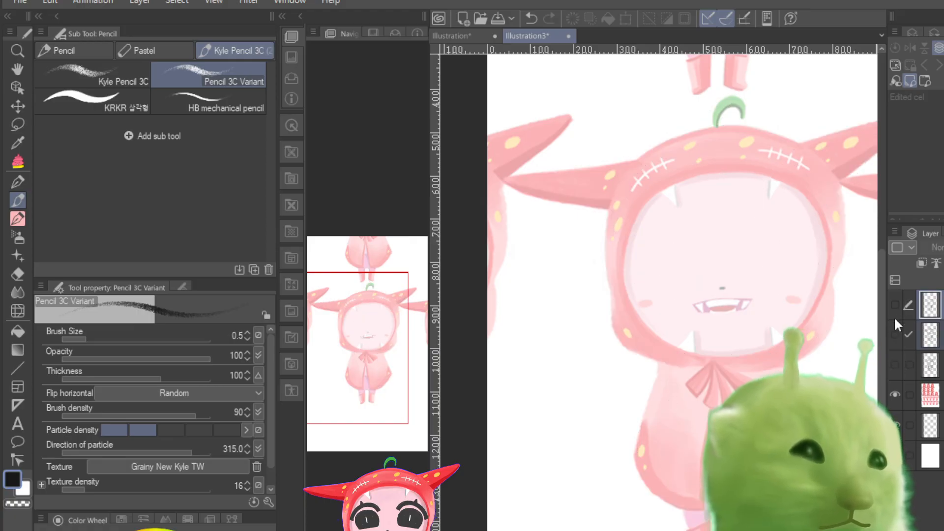
Step: Hide the newest guideline sketch and add a blank layer above it
{"action": "left_click", "coordinate": [893, 308]}
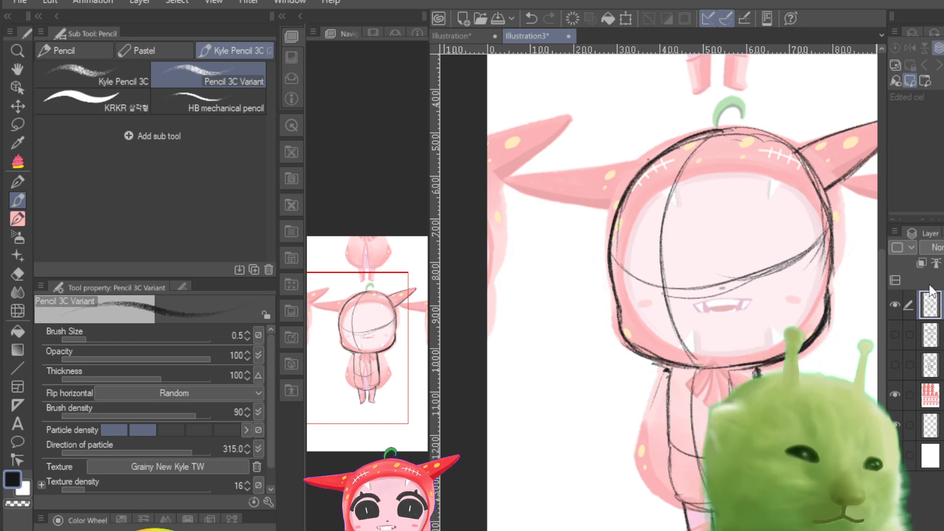
{"action": "left_click", "coordinate": [895, 305]}
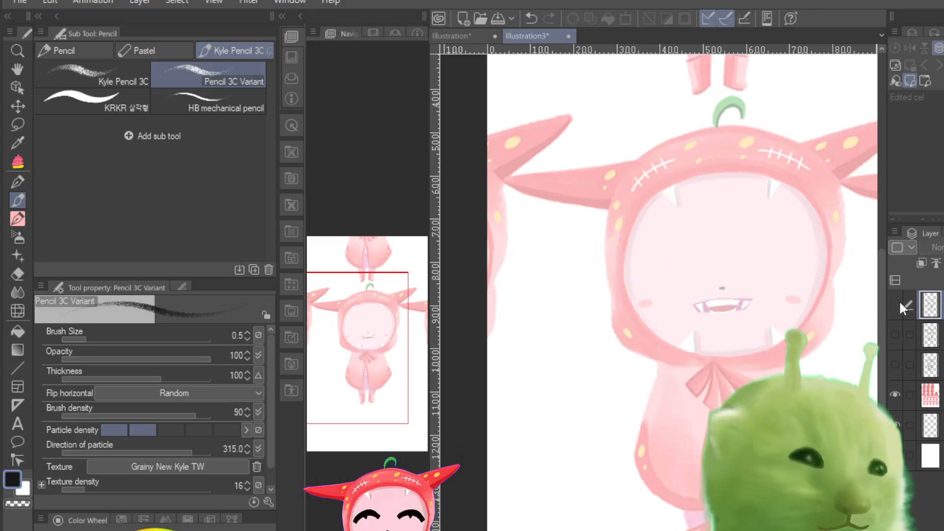
{"action": "key", "text": "ctrl+shift+n"}
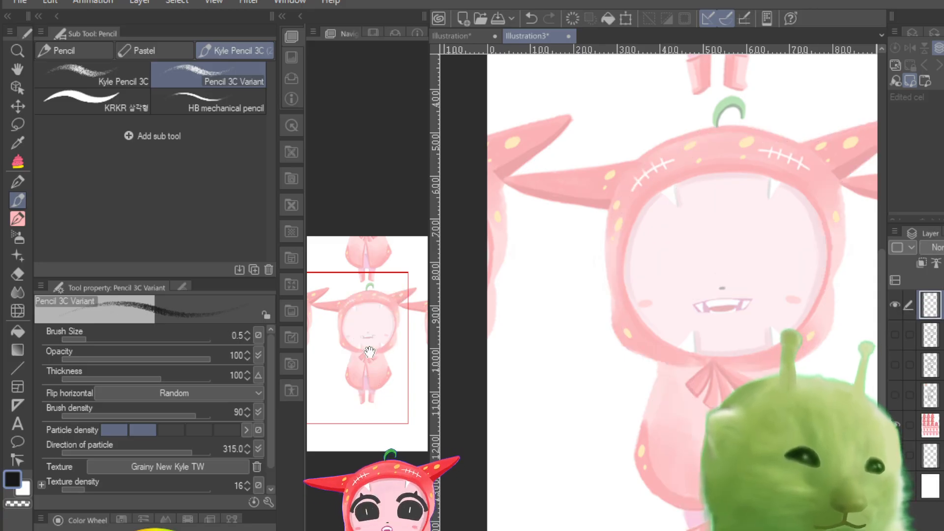
Step: Try doodling two small ghosts with simple eyes beside the chibi's body, and undo them
{"action": "mouse_move", "coordinate": [489, 393]}
{"action": "left_mouse_down"}
{"action": "mouse_move", "coordinate": [526, 359]}
{"action": "mouse_move", "coordinate": [501, 419]}
{"action": "left_mouse_up"}
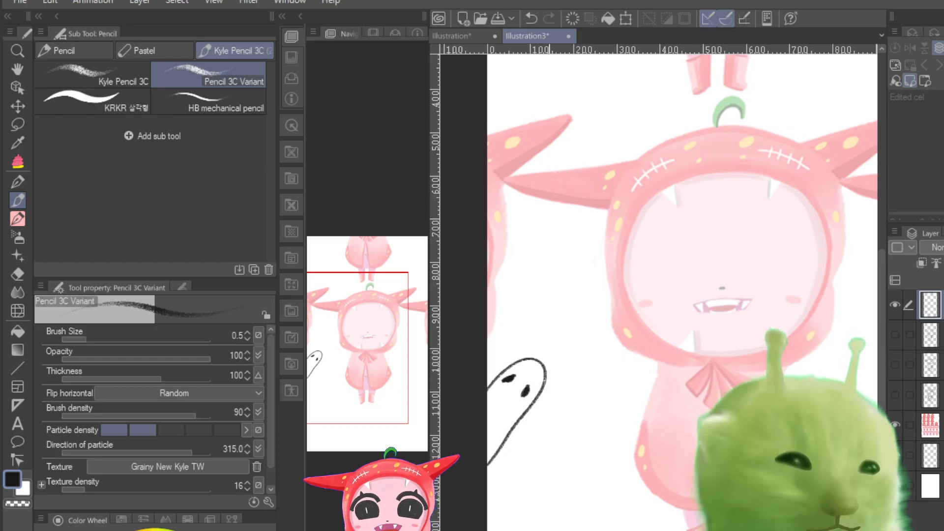
{"action": "mouse_move", "coordinate": [521, 514]}
{"action": "left_mouse_down"}
{"action": "mouse_move", "coordinate": [538, 472]}
{"action": "mouse_move", "coordinate": [579, 433]}
{"action": "mouse_move", "coordinate": [590, 481]}
{"action": "left_mouse_up"}
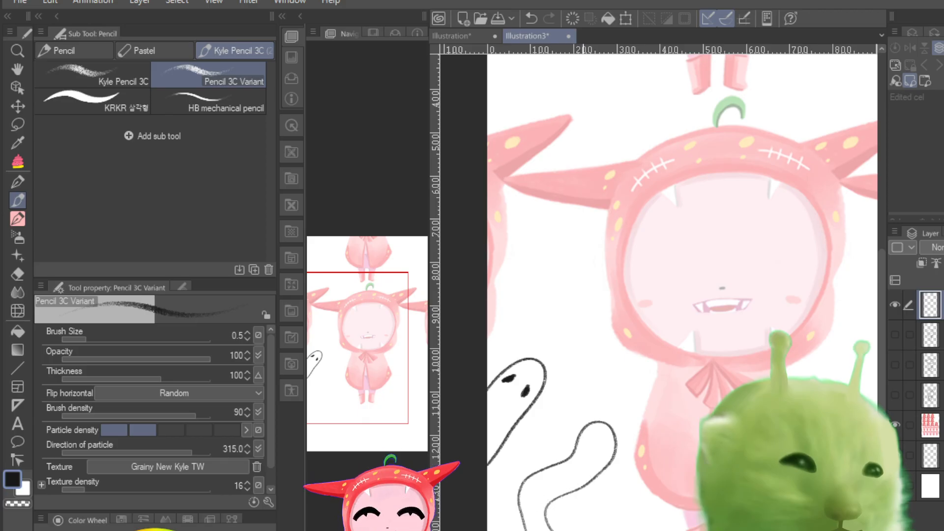
{"action": "left_click_drag", "start_coordinate": [605, 435], "coordinate": [606, 441]}
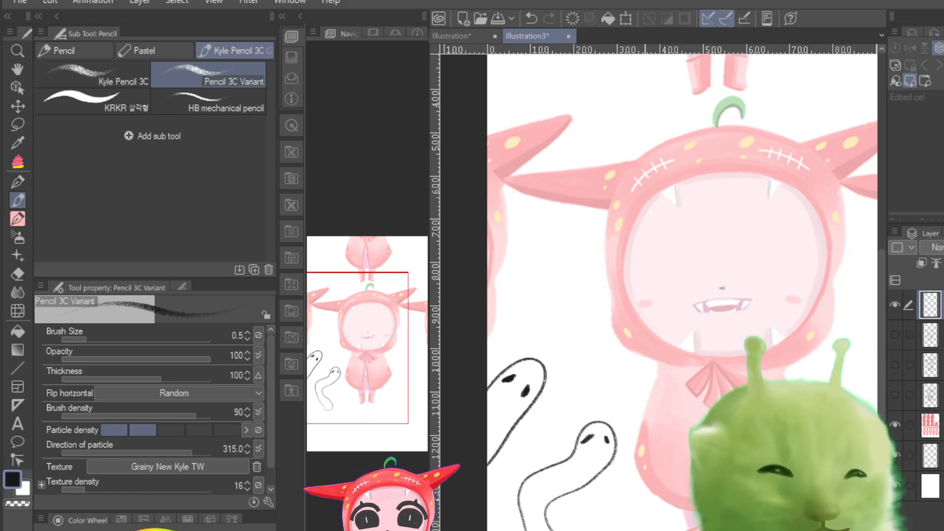
{"action": "key", "text": "ctrl+z"}
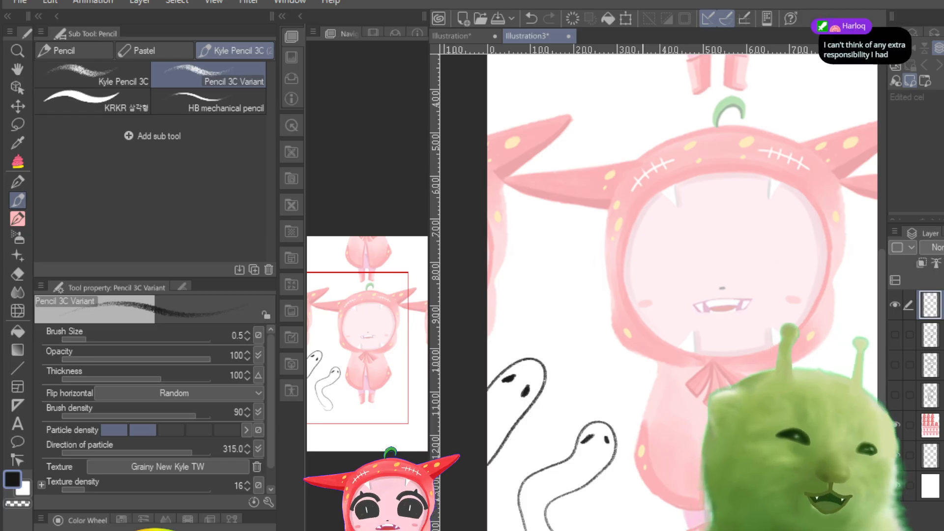
{"action": "key", "text": "ctrl+z"}
{"action": "key", "text": "ctrl+z"}
{"action": "key", "text": "ctrl+z"}
{"action": "key", "text": "ctrl+z"}
{"action": "key", "text": "ctrl+z"}
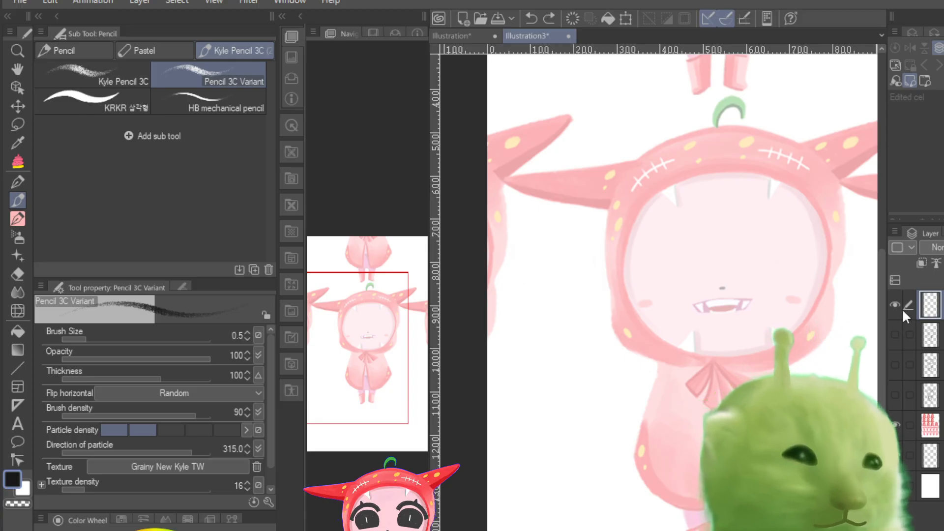
Step: Check the turned head and body guideline sketch against the faded reference by toggling its layer
{"action": "left_click", "coordinate": [894, 305]}
{"action": "left_click", "coordinate": [894, 334]}
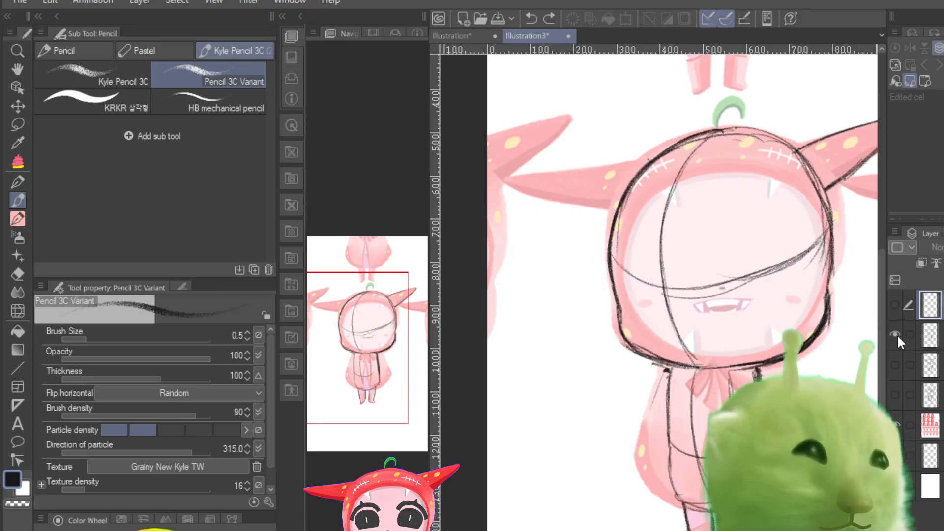
{"action": "left_click", "coordinate": [895, 304]}
{"action": "left_click", "coordinate": [895, 304]}
{"action": "left_click", "coordinate": [894, 336]}
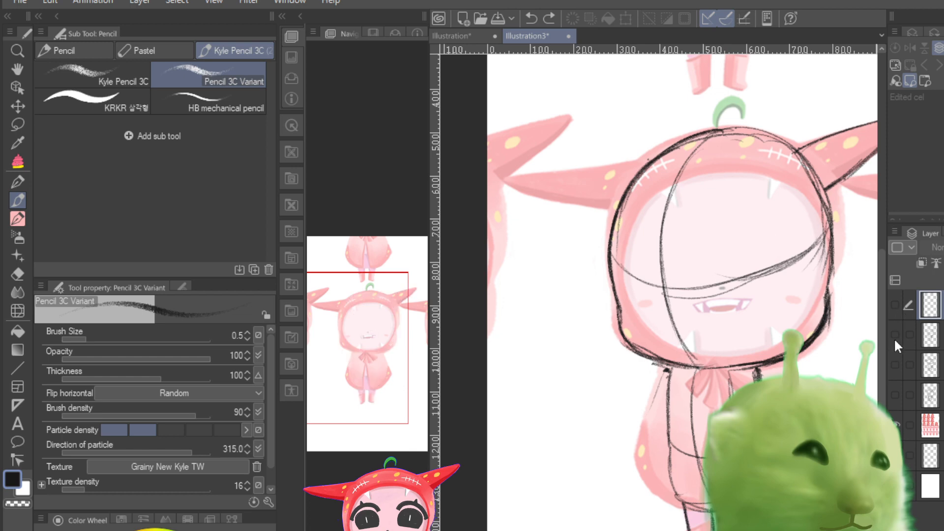
{"action": "left_click", "coordinate": [894, 336]}
{"action": "left_click", "coordinate": [895, 336]}
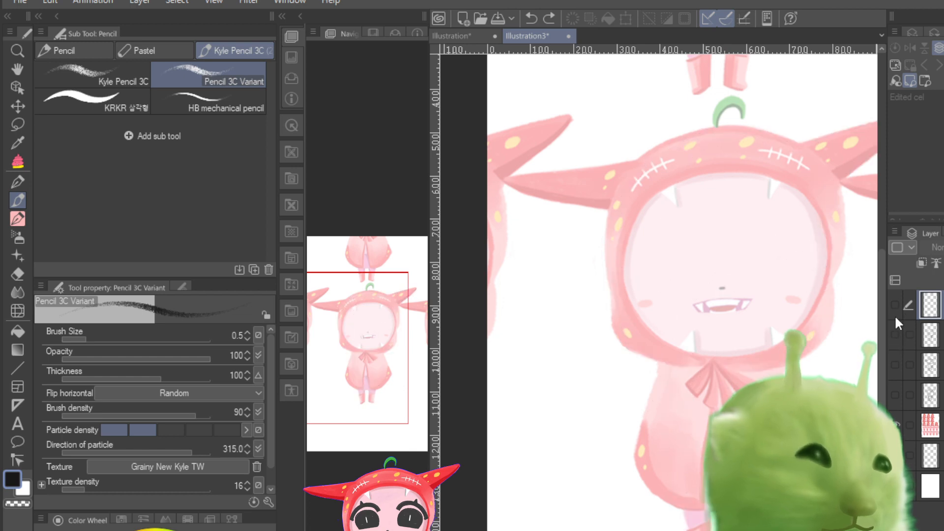
{"action": "left_click", "coordinate": [894, 306]}
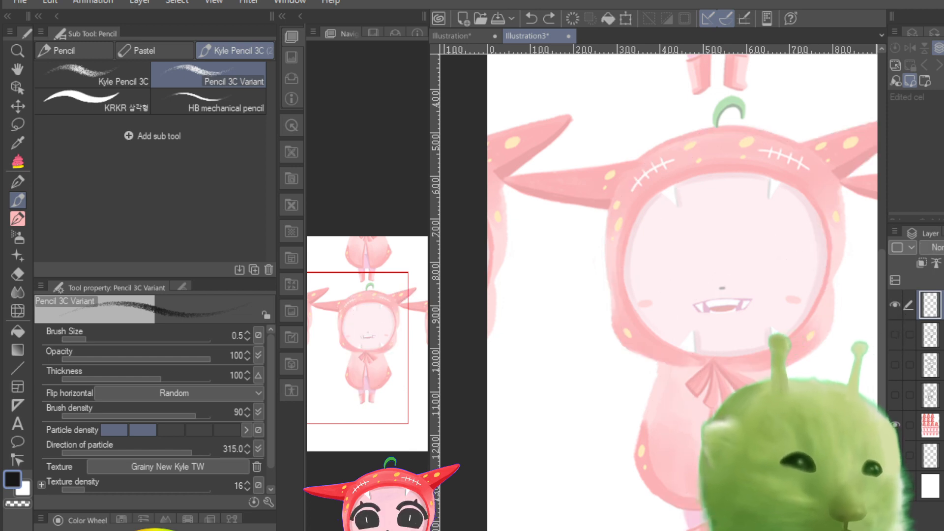
Step: Examine the guideline sketch from hood to legs over the reference with the blank top layer hidden
{"action": "scroll", "coordinate": [657, 346], "scroll_direction": "up", "scroll_amount": 5}
{"action": "scroll", "coordinate": [658, 346], "scroll_direction": "down", "scroll_amount": 10}
{"action": "scroll", "coordinate": [657, 346], "scroll_direction": "up", "scroll_amount": 5}
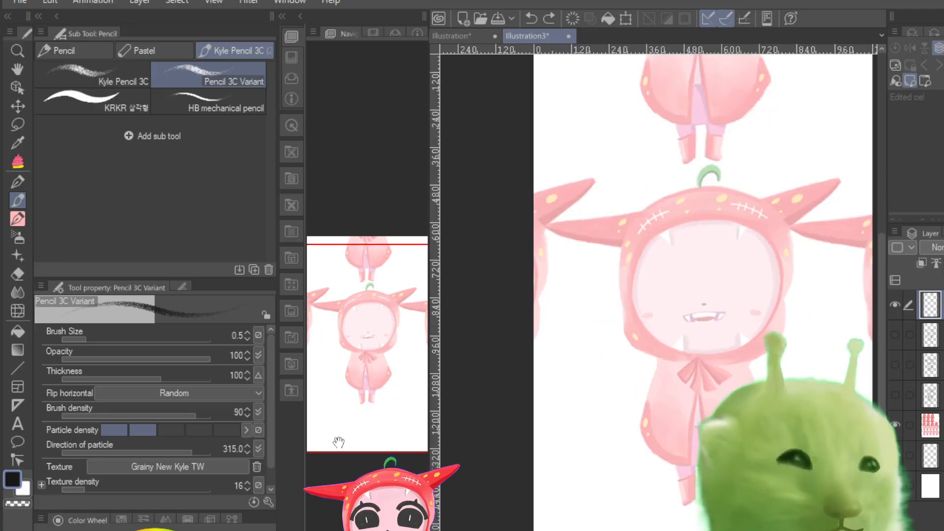
{"action": "left_click_drag", "start_coordinate": [339, 441], "coordinate": [353, 388]}
{"action": "scroll", "coordinate": [657, 346], "scroll_direction": "up", "scroll_amount": 3}
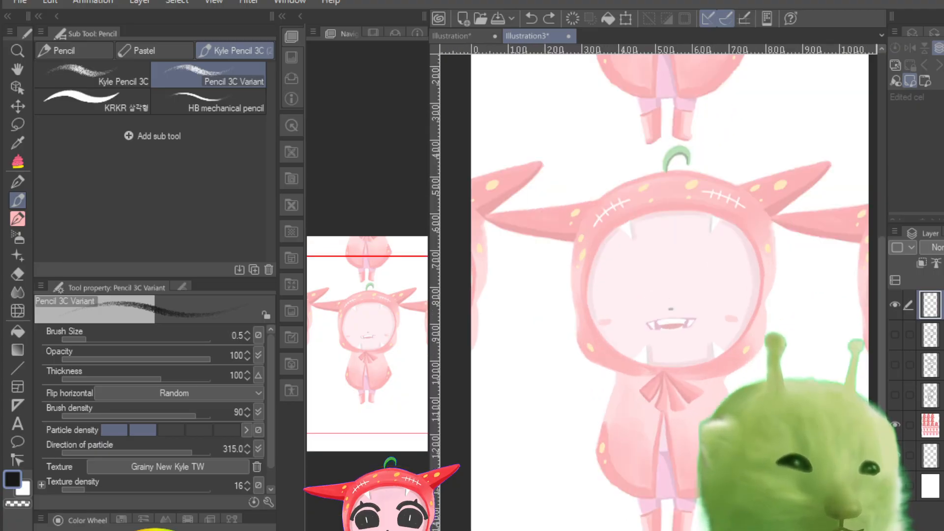
{"action": "scroll", "coordinate": [658, 346], "scroll_direction": "down", "scroll_amount": 4}
{"action": "scroll", "coordinate": [657, 346], "scroll_direction": "up", "scroll_amount": 1}
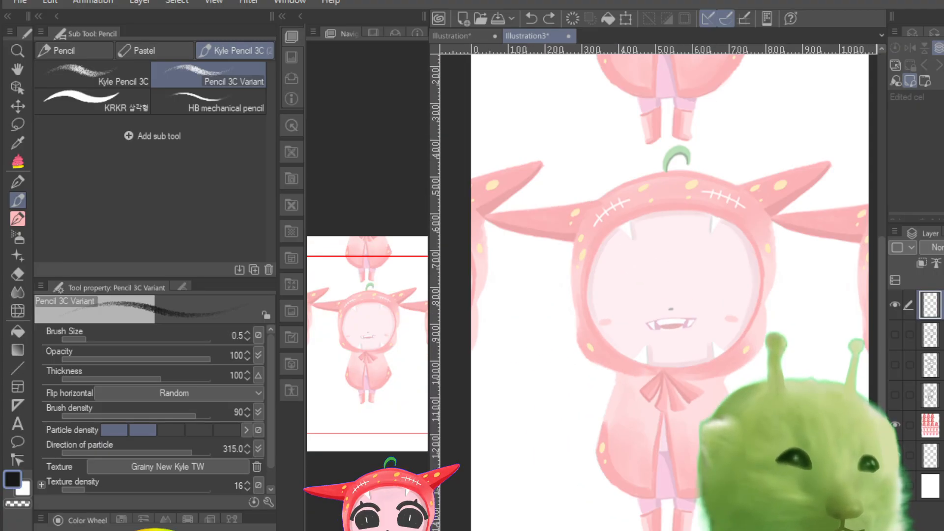
{"action": "left_click", "coordinate": [895, 306]}
{"action": "left_click", "coordinate": [895, 332]}
{"action": "left_click", "coordinate": [892, 330]}
{"action": "left_click", "coordinate": [892, 330]}
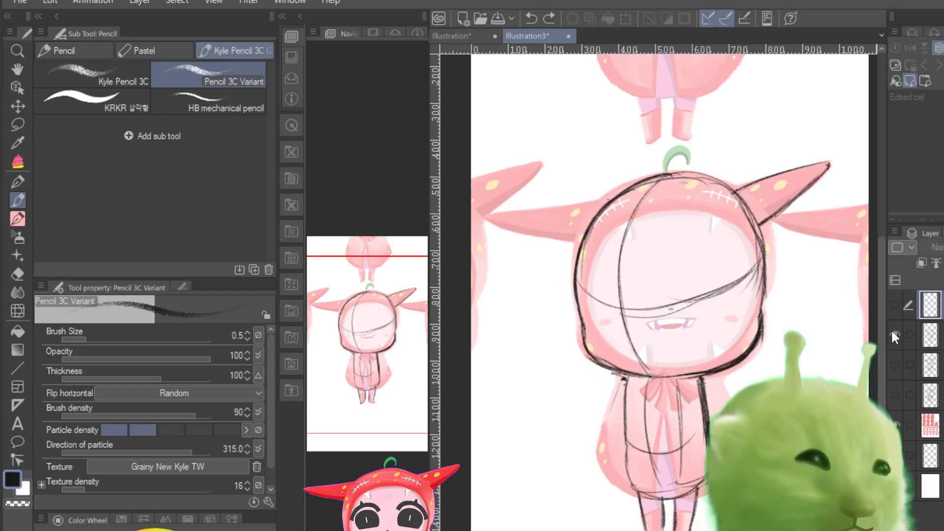
Step: Make the turned head guideline sketch's layer active instead of the blank layer above it
{"action": "left_click", "coordinate": [931, 335]}
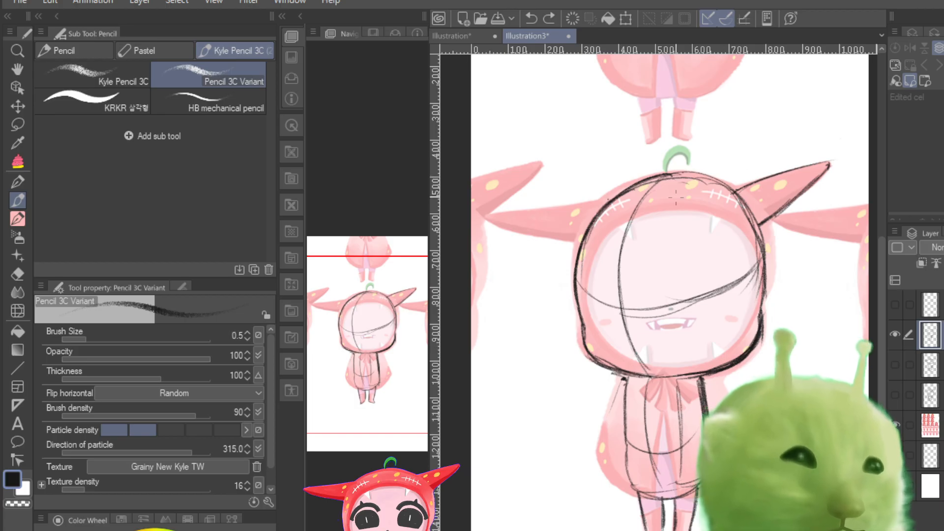
Step: Try sketching the hood's face opening with a bold, inward-curving right edge, and undo the strokes
{"action": "left_click_drag", "start_coordinate": [588, 267], "coordinate": [695, 210]}
{"action": "mouse_move", "coordinate": [640, 221]}
{"action": "left_mouse_down"}
{"action": "mouse_move", "coordinate": [743, 266]}
{"action": "mouse_move", "coordinate": [729, 256]}
{"action": "mouse_move", "coordinate": [743, 281]}
{"action": "left_mouse_up"}
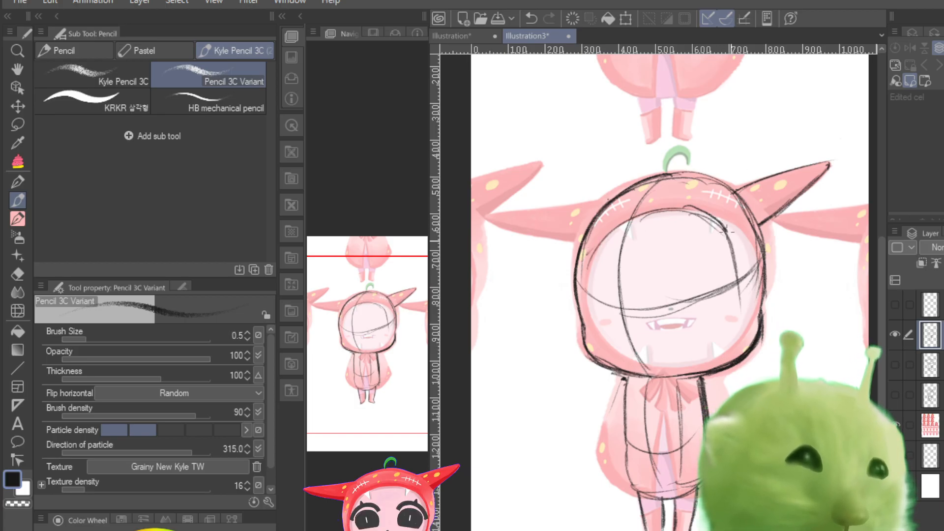
{"action": "left_click_drag", "start_coordinate": [727, 231], "coordinate": [742, 319]}
{"action": "mouse_move", "coordinate": [736, 259]}
{"action": "left_mouse_down"}
{"action": "mouse_move", "coordinate": [687, 217]}
{"action": "mouse_move", "coordinate": [633, 218]}
{"action": "mouse_move", "coordinate": [595, 248]}
{"action": "mouse_move", "coordinate": [597, 334]}
{"action": "left_mouse_up"}
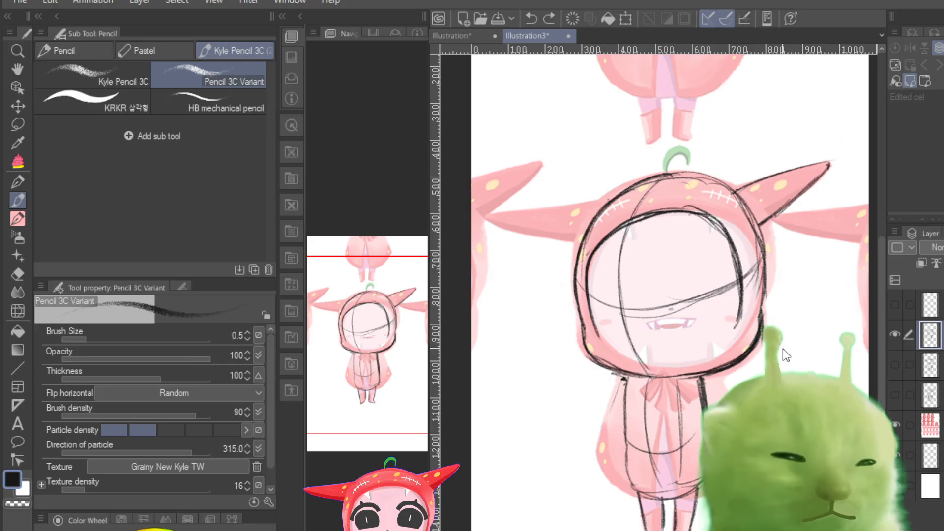
{"action": "key", "text": "ctrl+z"}
{"action": "key", "text": "ctrl+z"}
{"action": "key", "text": "ctrl+z"}
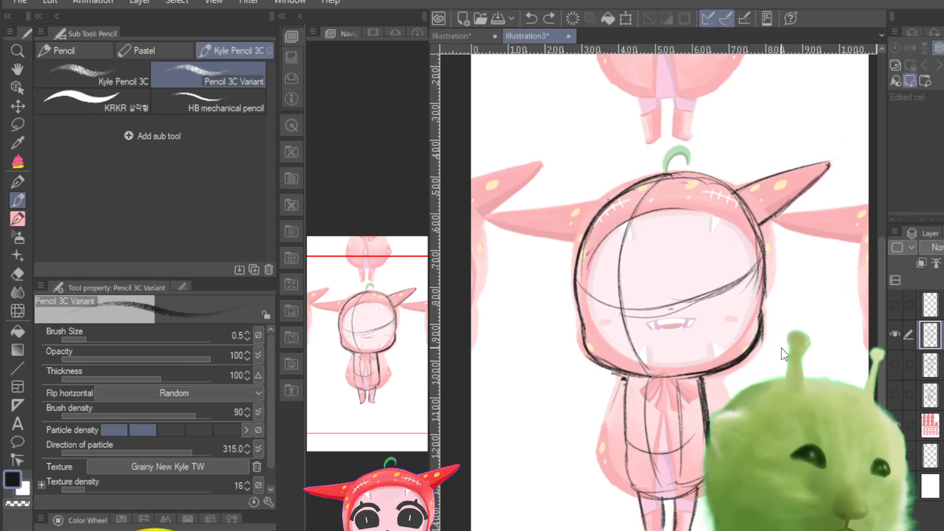
Step: Try sketching a rounder face opening along the reference's inner hood edge, and undo the strokes
{"action": "left_click_drag", "start_coordinate": [702, 209], "coordinate": [683, 208]}
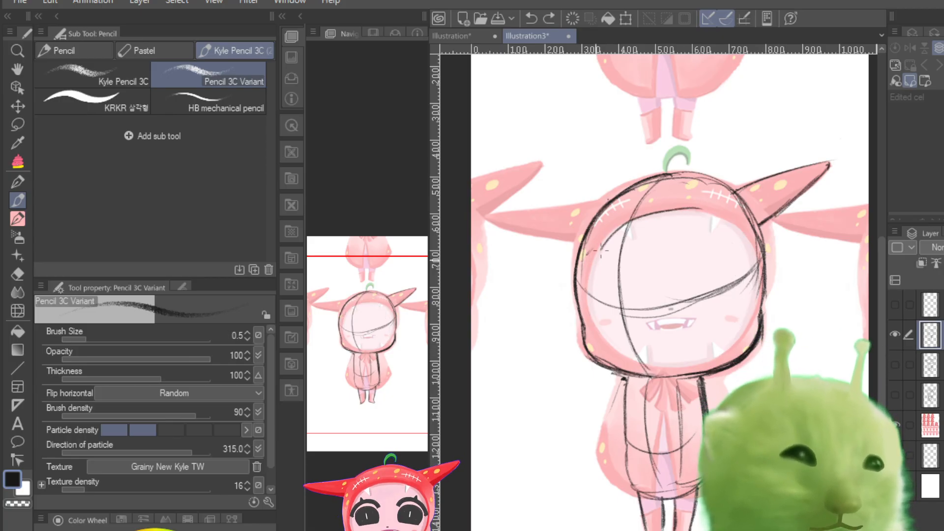
{"action": "mouse_move", "coordinate": [600, 250]}
{"action": "left_mouse_down"}
{"action": "mouse_move", "coordinate": [683, 211]}
{"action": "mouse_move", "coordinate": [720, 217]}
{"action": "mouse_move", "coordinate": [626, 219]}
{"action": "mouse_move", "coordinate": [592, 258]}
{"action": "left_mouse_up"}
{"action": "key", "text": "ctrl+z"}
{"action": "key", "text": "ctrl+z"}
{"action": "key", "text": "ctrl+z"}
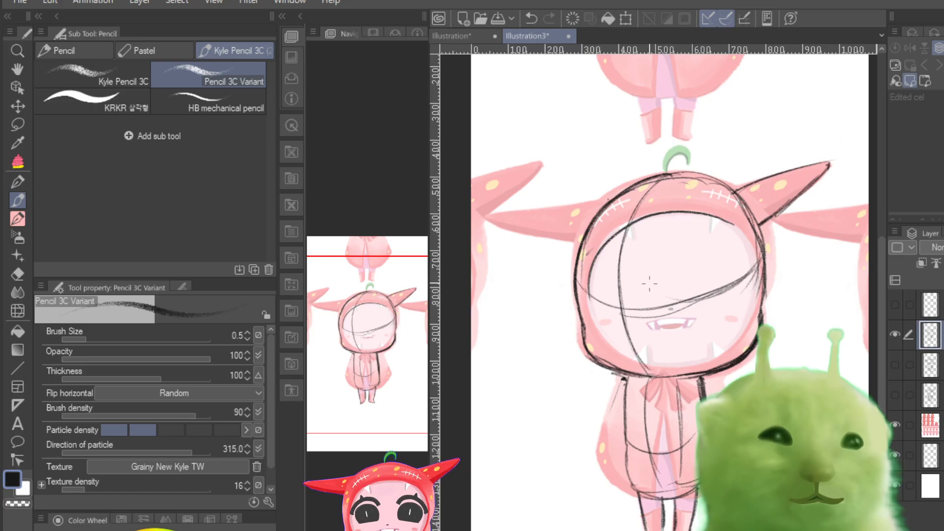
{"action": "key", "text": "ctrl+z"}
{"action": "mouse_move", "coordinate": [699, 217]}
{"action": "left_mouse_down"}
{"action": "mouse_move", "coordinate": [628, 225]}
{"action": "mouse_move", "coordinate": [596, 261]}
{"action": "mouse_move", "coordinate": [595, 331]}
{"action": "left_mouse_up"}
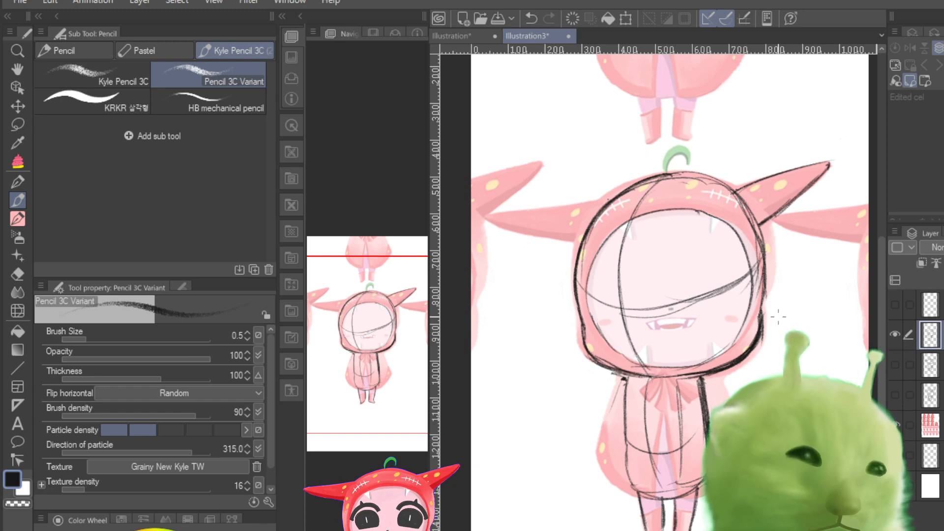
{"action": "key", "text": "ctrl+z"}
{"action": "key", "text": "ctrl+z"}
{"action": "key", "text": "ctrl+z"}
{"action": "key", "text": "ctrl+z"}
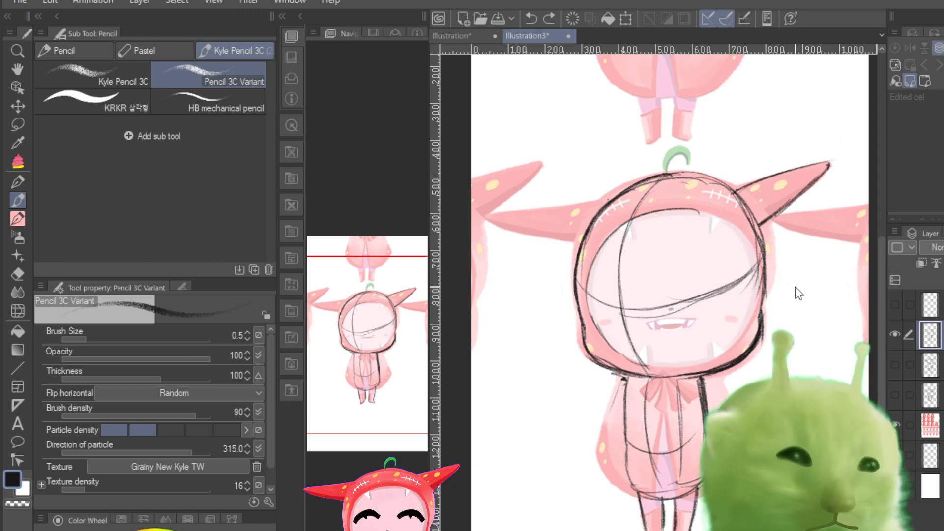
{"action": "key", "text": "ctrl+z"}
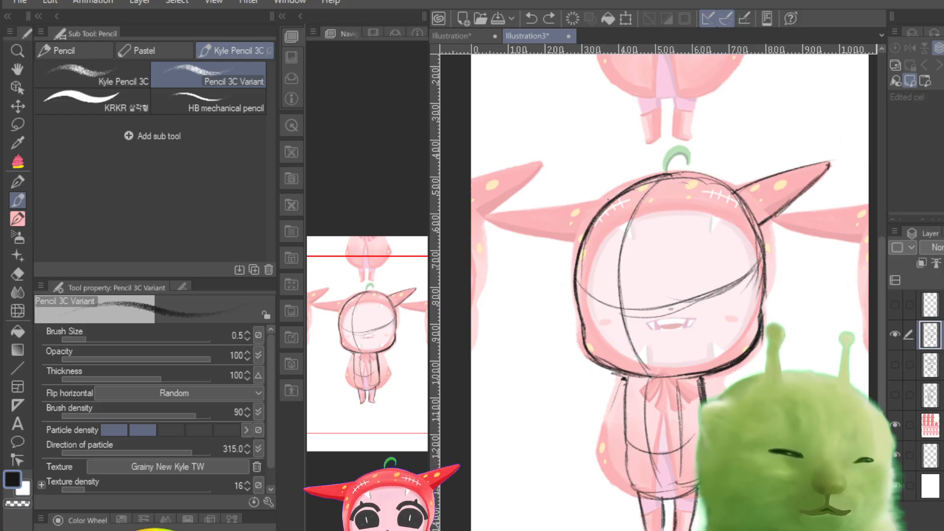
Step: Reinforce the hood's outer contour and sketch a round face opening inside it, following the reference
{"action": "mouse_move", "coordinate": [664, 175]}
{"action": "left_mouse_down"}
{"action": "mouse_move", "coordinate": [726, 175]}
{"action": "mouse_move", "coordinate": [688, 184]}
{"action": "mouse_move", "coordinate": [725, 179]}
{"action": "mouse_move", "coordinate": [747, 200]}
{"action": "mouse_move", "coordinate": [747, 226]}
{"action": "mouse_move", "coordinate": [762, 249]}
{"action": "left_mouse_up"}
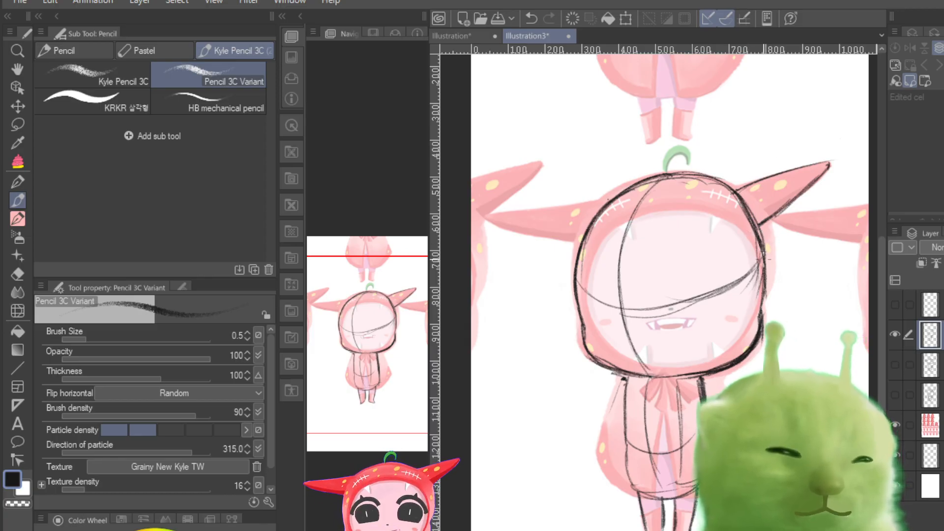
{"action": "mouse_move", "coordinate": [665, 208]}
{"action": "left_mouse_down"}
{"action": "mouse_move", "coordinate": [605, 233]}
{"action": "mouse_move", "coordinate": [589, 274]}
{"action": "left_mouse_up"}
{"action": "left_click_drag", "start_coordinate": [625, 218], "coordinate": [594, 257]}
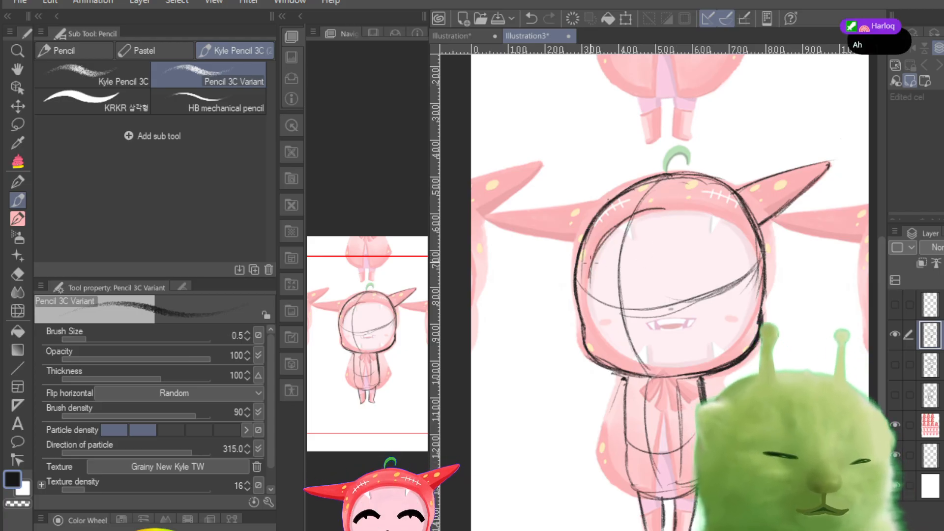
{"action": "mouse_move", "coordinate": [592, 261]}
{"action": "left_mouse_down"}
{"action": "mouse_move", "coordinate": [586, 314]}
{"action": "mouse_move", "coordinate": [619, 350]}
{"action": "left_mouse_up"}
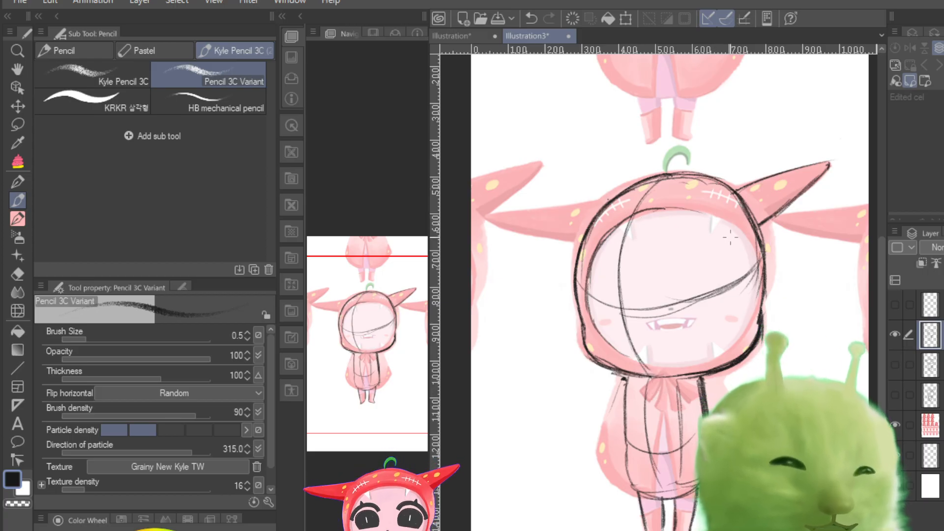
{"action": "mouse_move", "coordinate": [656, 210]}
{"action": "left_mouse_down"}
{"action": "mouse_move", "coordinate": [746, 245]}
{"action": "mouse_move", "coordinate": [750, 275]}
{"action": "left_mouse_up"}
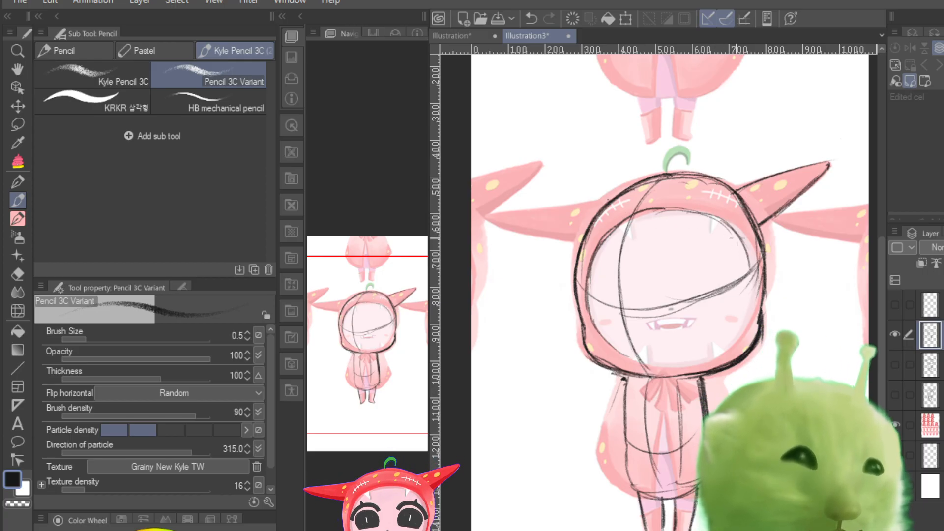
{"action": "left_click_drag", "start_coordinate": [735, 234], "coordinate": [750, 304]}
{"action": "left_click_drag", "start_coordinate": [750, 258], "coordinate": [721, 351]}
{"action": "left_click_drag", "start_coordinate": [748, 283], "coordinate": [712, 355]}
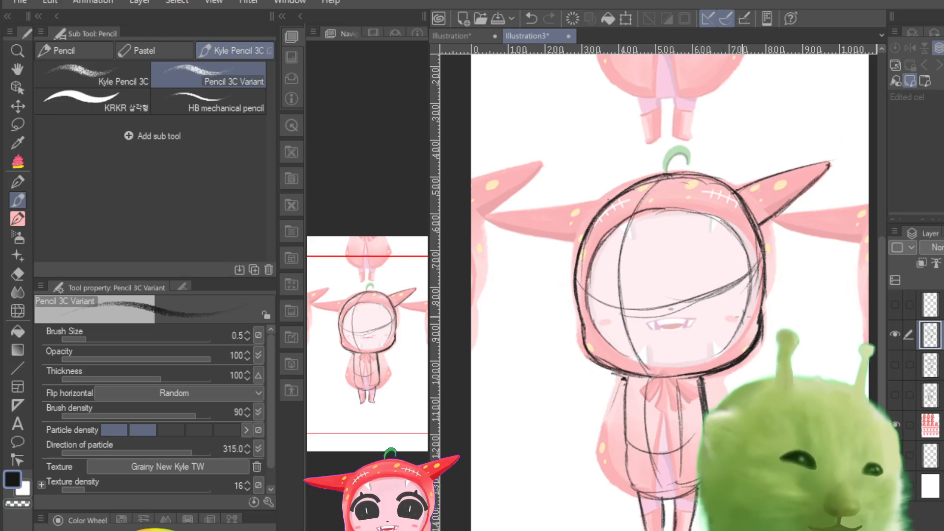
{"action": "left_click_drag", "start_coordinate": [742, 317], "coordinate": [678, 366]}
{"action": "left_click_drag", "start_coordinate": [576, 263], "coordinate": [583, 338]}
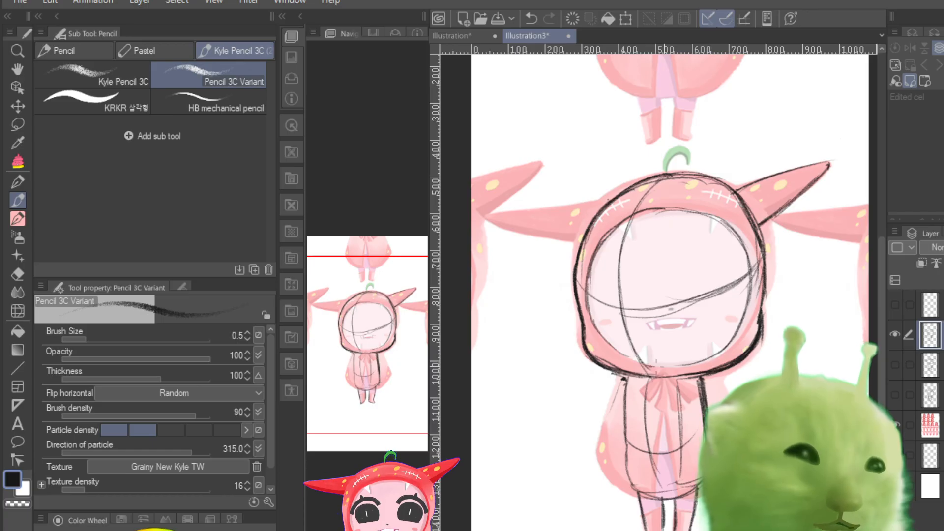
{"action": "left_click_drag", "start_coordinate": [662, 369], "coordinate": [709, 353]}
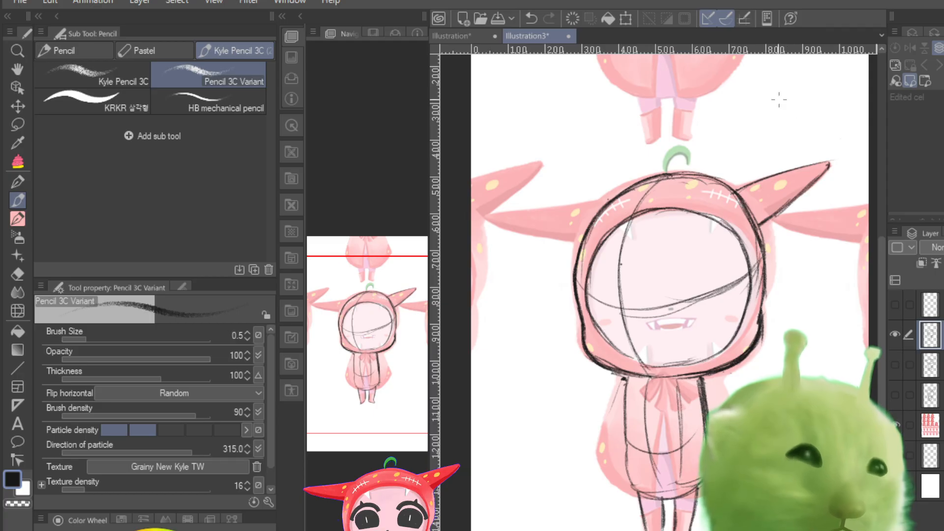
Step: Outline the hood's left horn over the reference and strengthen the upper edge of the face opening
{"action": "mouse_move", "coordinate": [492, 215]}
{"action": "left_mouse_down"}
{"action": "mouse_move", "coordinate": [619, 201]}
{"action": "mouse_move", "coordinate": [490, 219]}
{"action": "mouse_move", "coordinate": [527, 212]}
{"action": "left_mouse_up"}
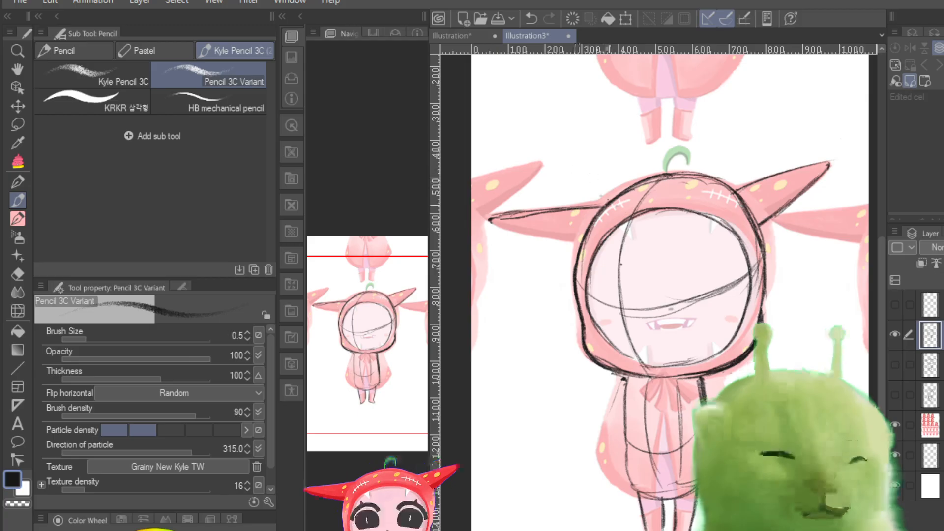
{"action": "mouse_move", "coordinate": [500, 215]}
{"action": "left_mouse_down"}
{"action": "mouse_move", "coordinate": [538, 212]}
{"action": "mouse_move", "coordinate": [529, 237]}
{"action": "mouse_move", "coordinate": [548, 239]}
{"action": "left_mouse_up"}
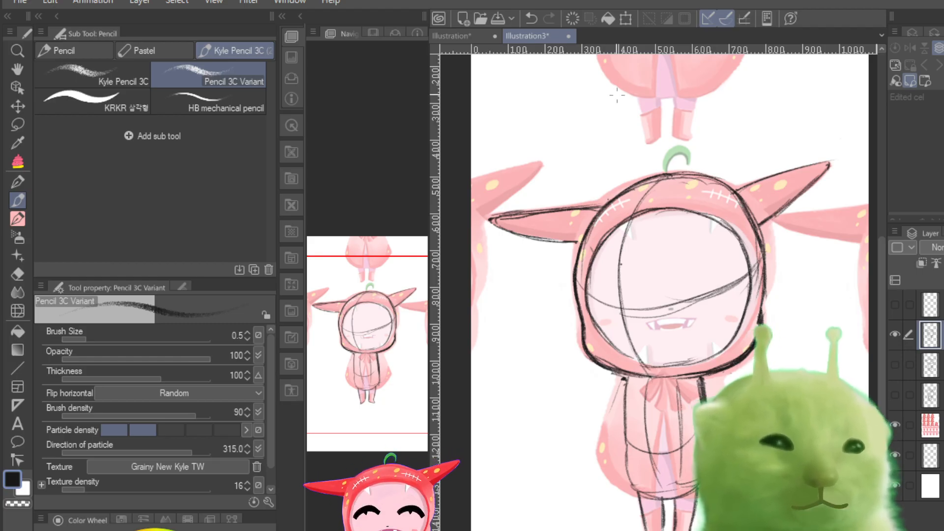
{"action": "left_click_drag", "start_coordinate": [665, 208], "coordinate": [744, 241]}
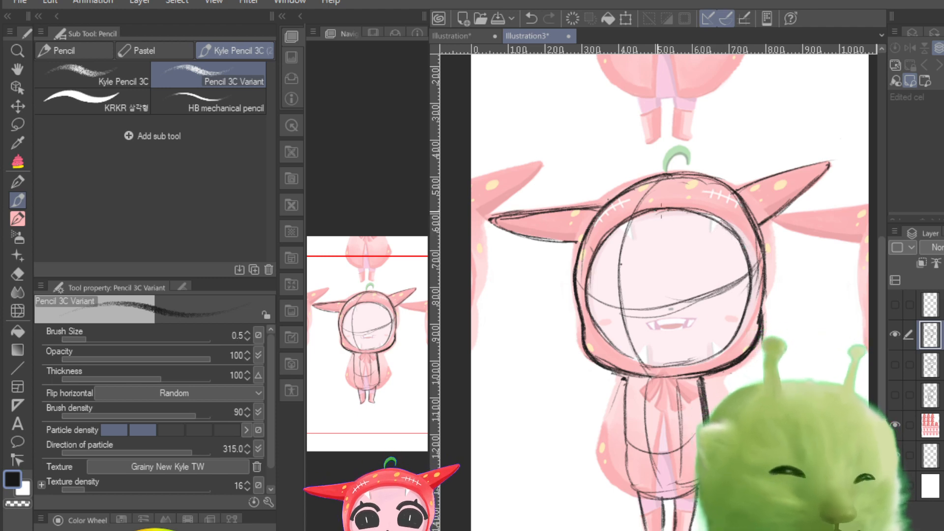
Step: Try a second vertical guideline inside the face opening, and erase it with the hard eraser
{"action": "mouse_move", "coordinate": [653, 212]}
{"action": "left_mouse_down"}
{"action": "mouse_move", "coordinate": [640, 285]}
{"action": "mouse_move", "coordinate": [644, 340]}
{"action": "left_mouse_up"}
{"action": "left_click_drag", "start_coordinate": [644, 285], "coordinate": [656, 364]}
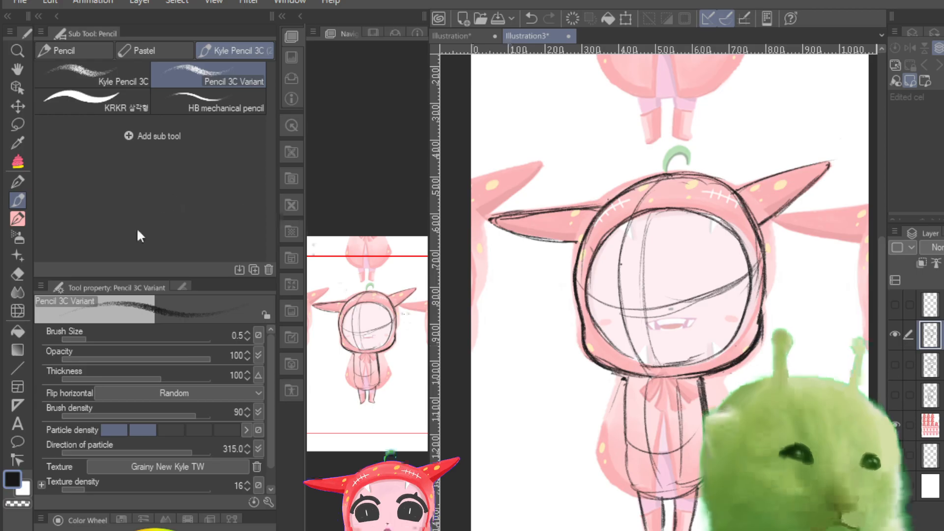
{"action": "left_click", "coordinate": [19, 273]}
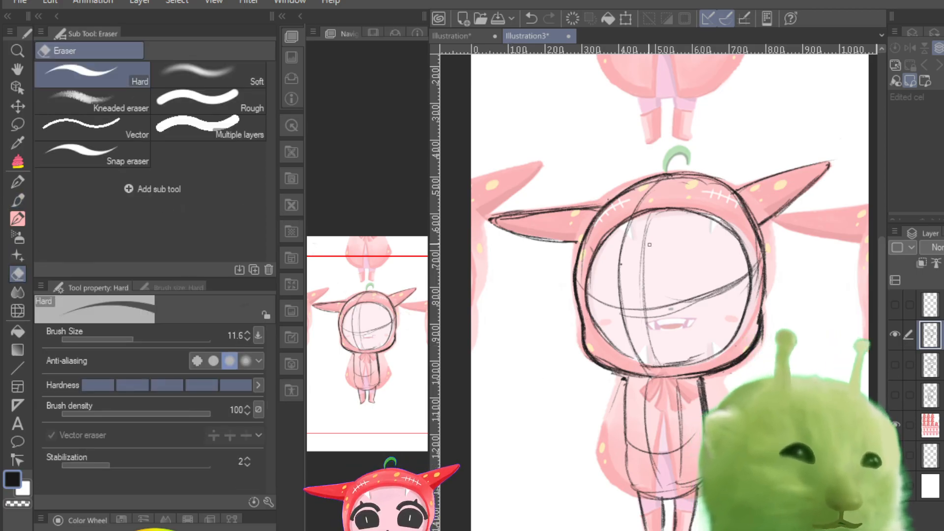
{"action": "left_click_drag", "start_coordinate": [650, 220], "coordinate": [644, 306]}
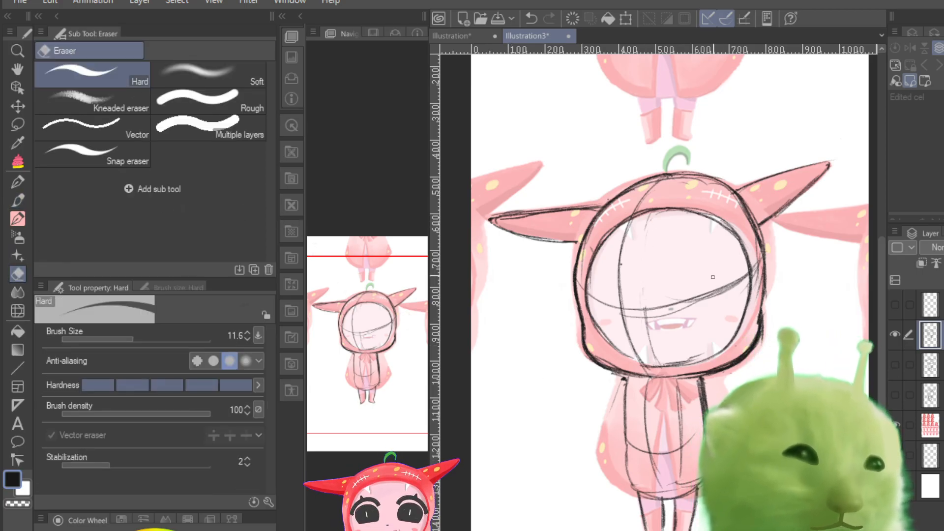
Step: Compare the hood, horn and face opening sketch with the faded reference by repeatedly toggling the sketch layer's visibility
{"action": "left_click", "coordinate": [895, 333]}
{"action": "left_click", "coordinate": [894, 332]}
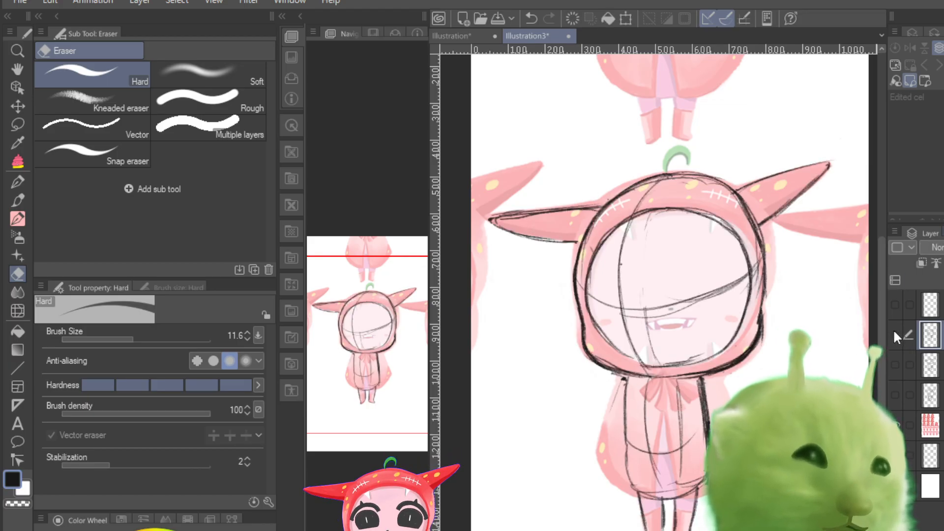
{"action": "left_click", "coordinate": [893, 330]}
{"action": "left_click", "coordinate": [893, 330]}
{"action": "left_click", "coordinate": [893, 330]}
{"action": "left_click", "coordinate": [893, 330]}
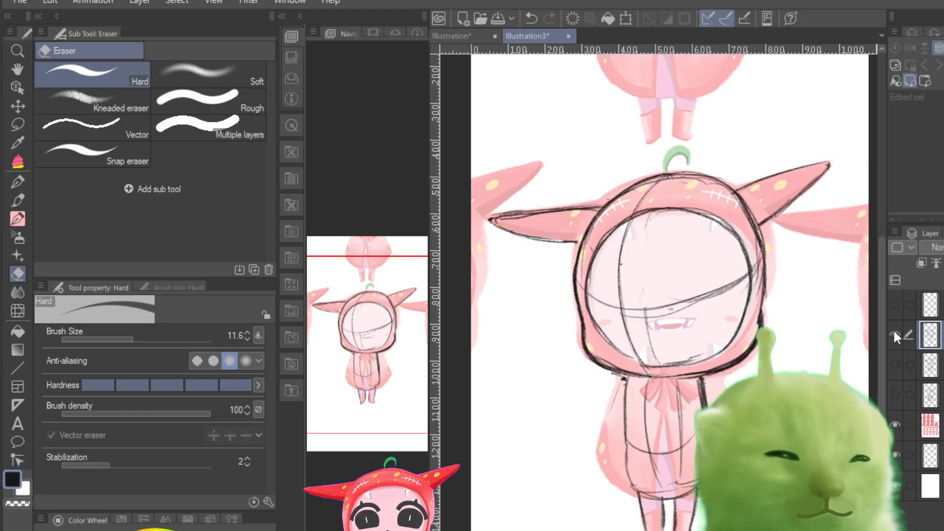
{"action": "left_click", "coordinate": [893, 329]}
{"action": "left_click", "coordinate": [893, 330]}
{"action": "left_click", "coordinate": [893, 330]}
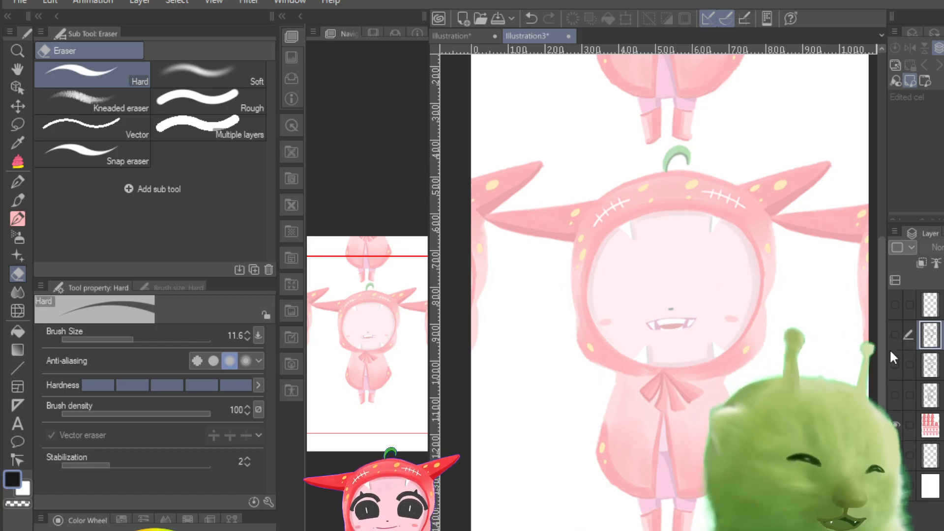
{"action": "left_click", "coordinate": [894, 334]}
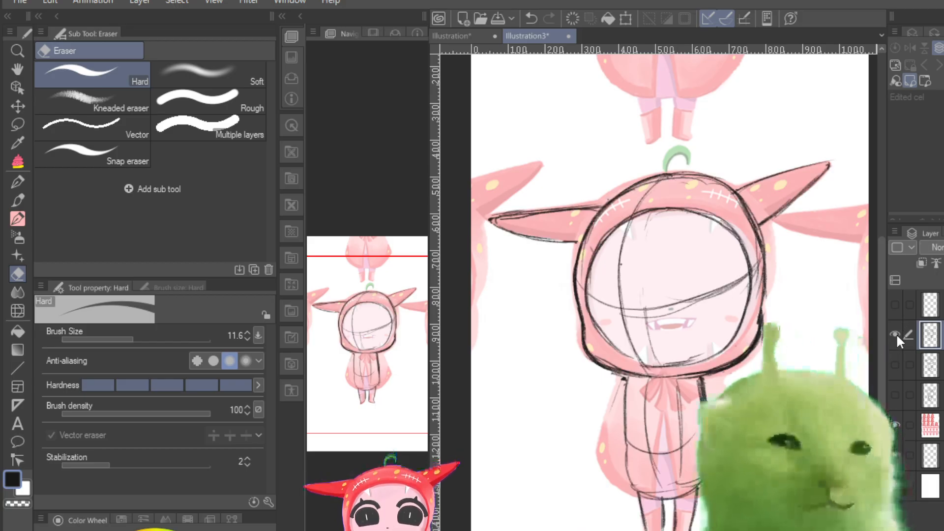
{"action": "left_click", "coordinate": [896, 334]}
{"action": "left_click", "coordinate": [895, 334]}
{"action": "left_click", "coordinate": [895, 333]}
{"action": "left_click", "coordinate": [895, 333]}
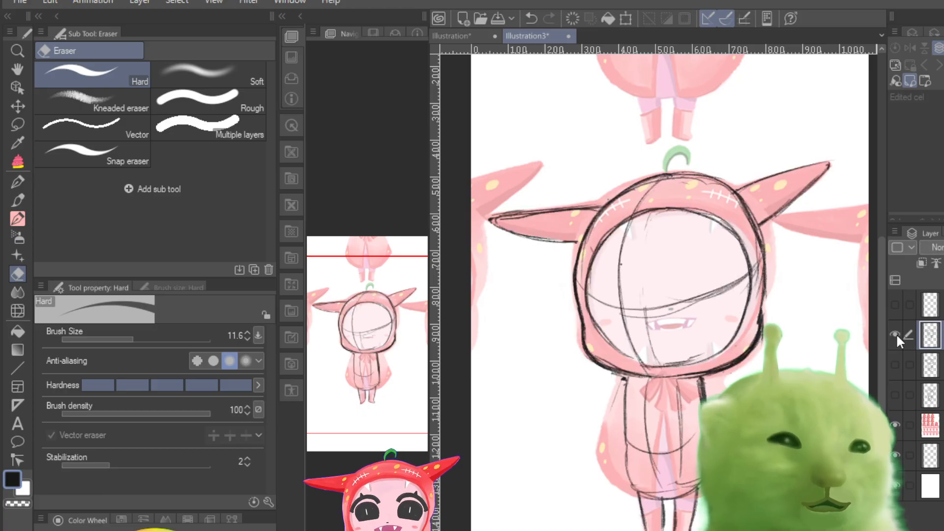
{"action": "left_click", "coordinate": [896, 333]}
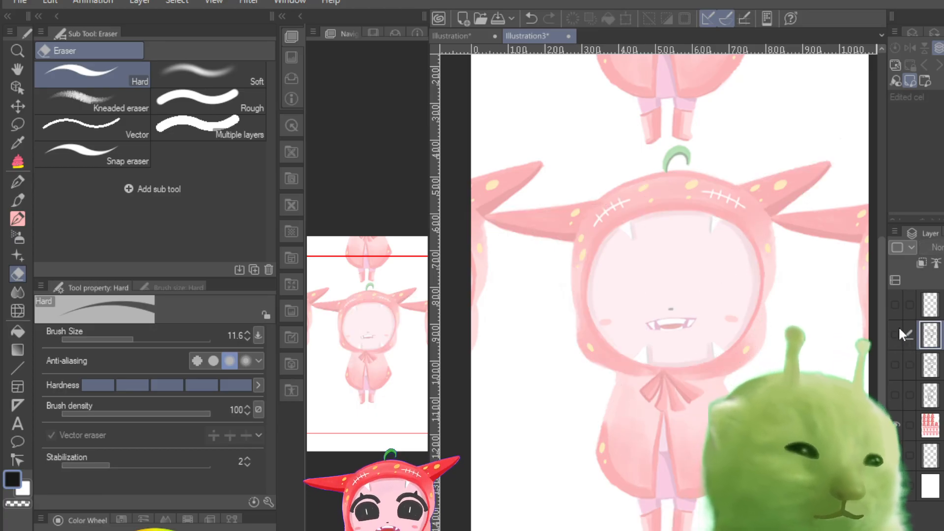
{"action": "left_click", "coordinate": [898, 329]}
{"action": "left_click", "coordinate": [898, 329]}
{"action": "left_click", "coordinate": [899, 329]}
{"action": "left_click", "coordinate": [899, 329]}
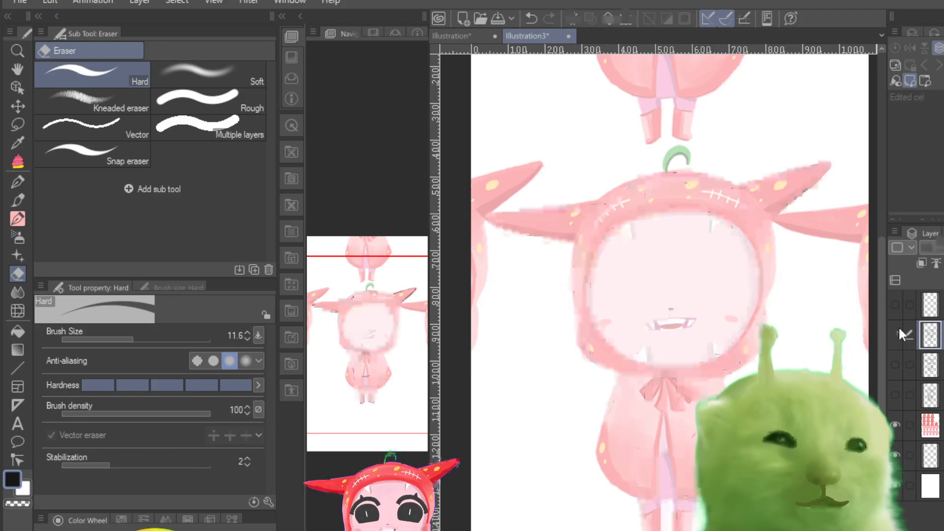
{"action": "left_click", "coordinate": [899, 328]}
{"action": "left_click", "coordinate": [898, 329]}
{"action": "left_click", "coordinate": [899, 329]}
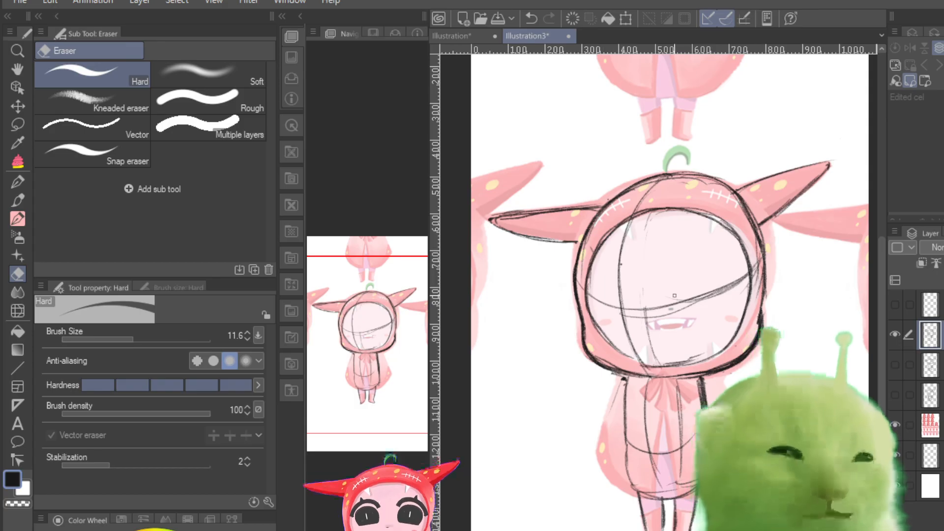
Step: Enlarge the hard eraser to 32.5, erase the construction guidelines inside the face opening, and return to the pencil
{"action": "left_click", "coordinate": [138, 339]}
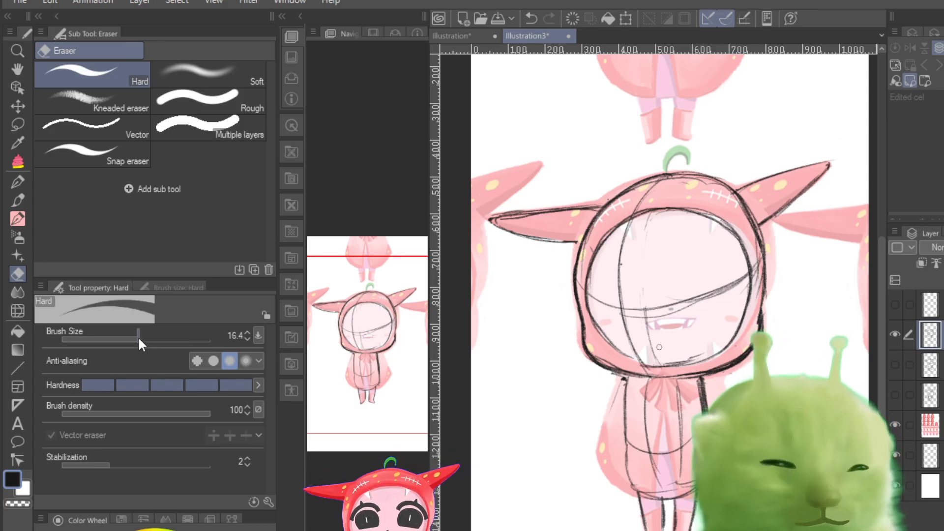
{"action": "left_click_drag", "start_coordinate": [139, 339], "coordinate": [148, 336]}
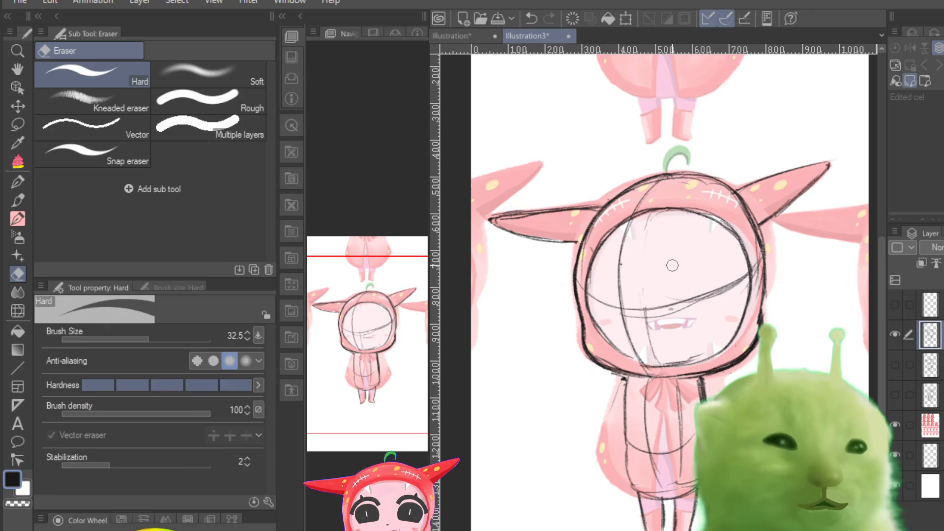
{"action": "mouse_move", "coordinate": [638, 249]}
{"action": "left_mouse_down"}
{"action": "mouse_move", "coordinate": [623, 239]}
{"action": "mouse_move", "coordinate": [642, 223]}
{"action": "mouse_move", "coordinate": [614, 287]}
{"action": "mouse_move", "coordinate": [597, 290]}
{"action": "mouse_move", "coordinate": [646, 344]}
{"action": "mouse_move", "coordinate": [680, 297]}
{"action": "mouse_move", "coordinate": [700, 322]}
{"action": "mouse_move", "coordinate": [675, 316]}
{"action": "left_mouse_up"}
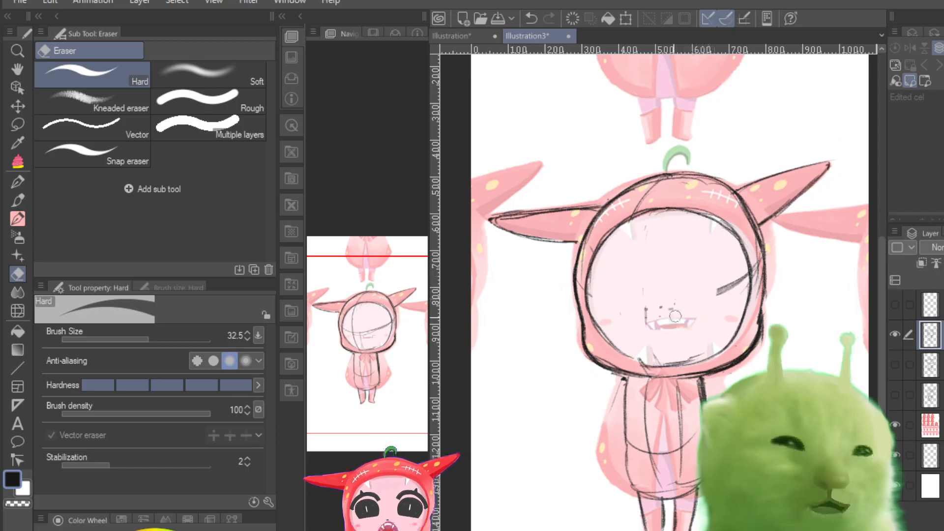
{"action": "mouse_move", "coordinate": [713, 268]}
{"action": "left_mouse_down"}
{"action": "mouse_move", "coordinate": [736, 290]}
{"action": "mouse_move", "coordinate": [749, 240]}
{"action": "mouse_move", "coordinate": [747, 295]}
{"action": "mouse_move", "coordinate": [751, 247]}
{"action": "left_mouse_up"}
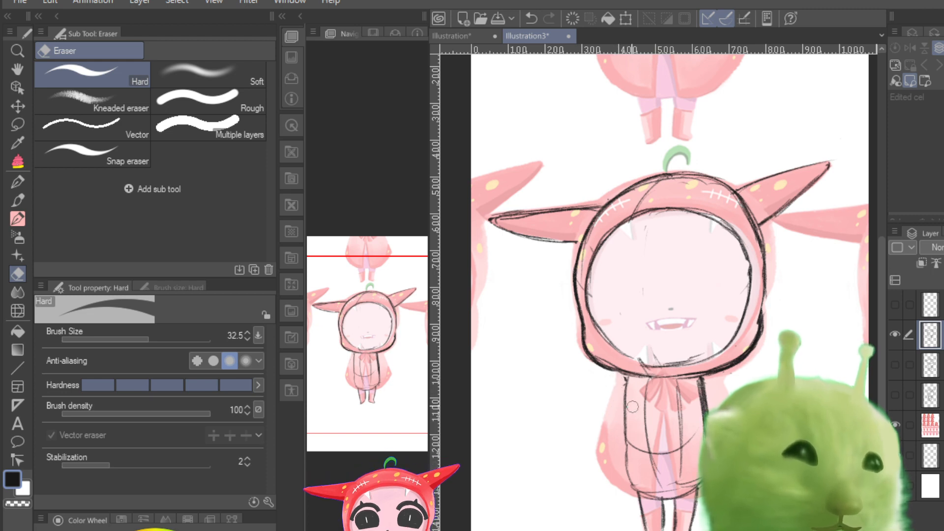
{"action": "key", "text": "p"}
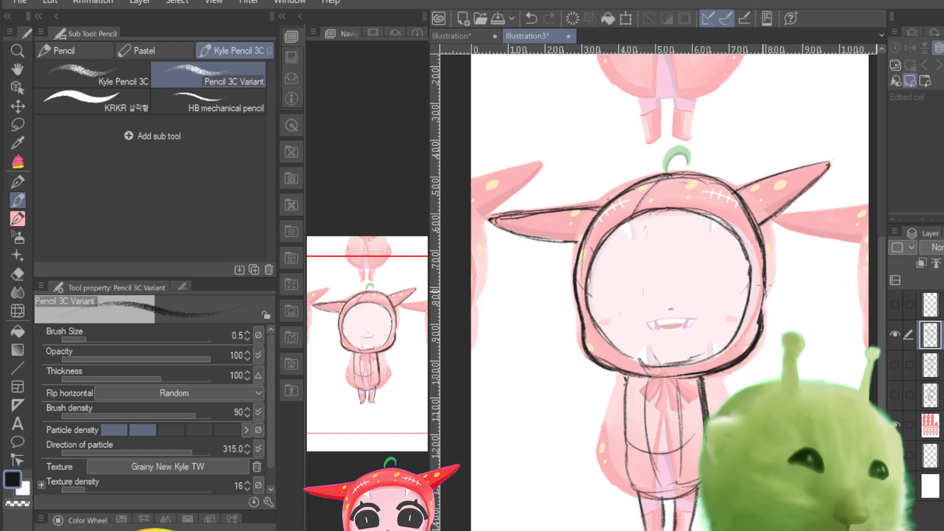
Step: Sketch a curved vertical centre guideline and a downward-curving horizontal guideline across the hood's face opening
{"action": "left_click_drag", "start_coordinate": [657, 183], "coordinate": [638, 300]}
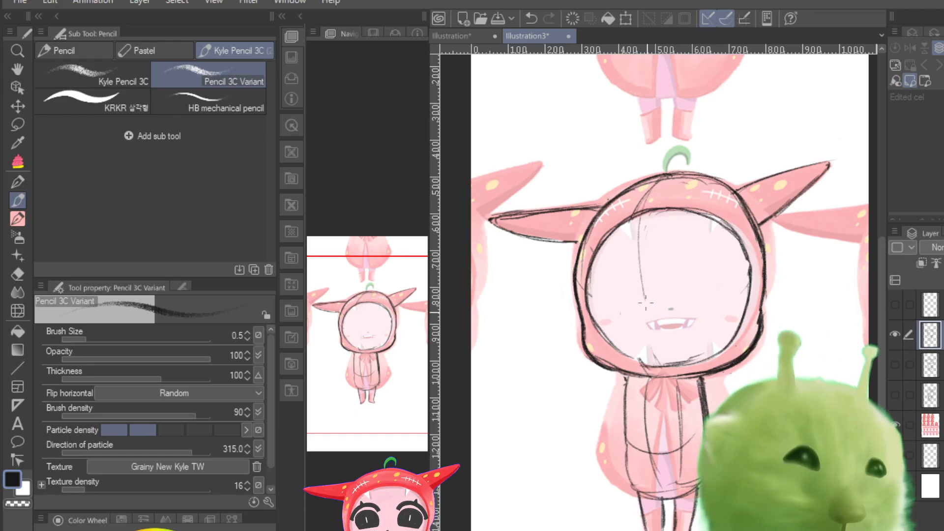
{"action": "left_click_drag", "start_coordinate": [647, 214], "coordinate": [637, 356]}
{"action": "left_click_drag", "start_coordinate": [641, 268], "coordinate": [651, 373]}
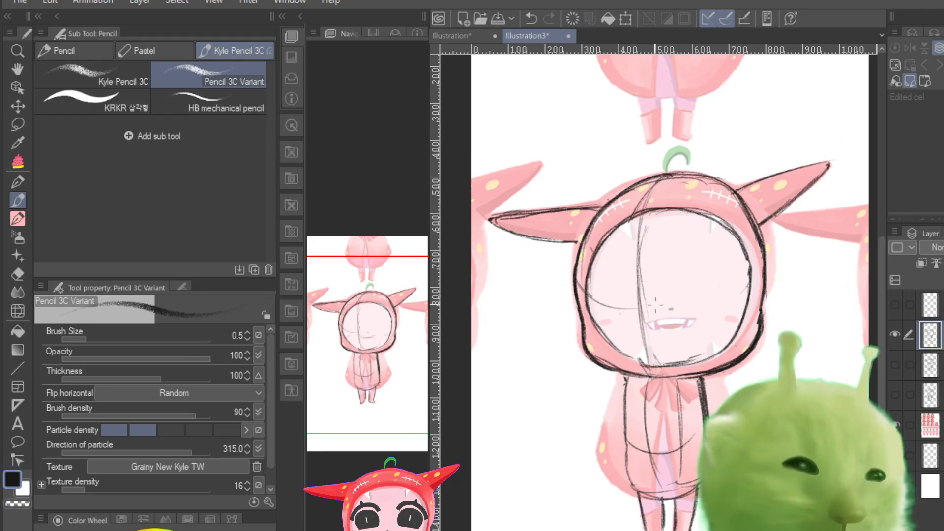
{"action": "mouse_move", "coordinate": [588, 293]}
{"action": "left_mouse_down"}
{"action": "mouse_move", "coordinate": [655, 319]}
{"action": "mouse_move", "coordinate": [735, 279]}
{"action": "left_mouse_up"}
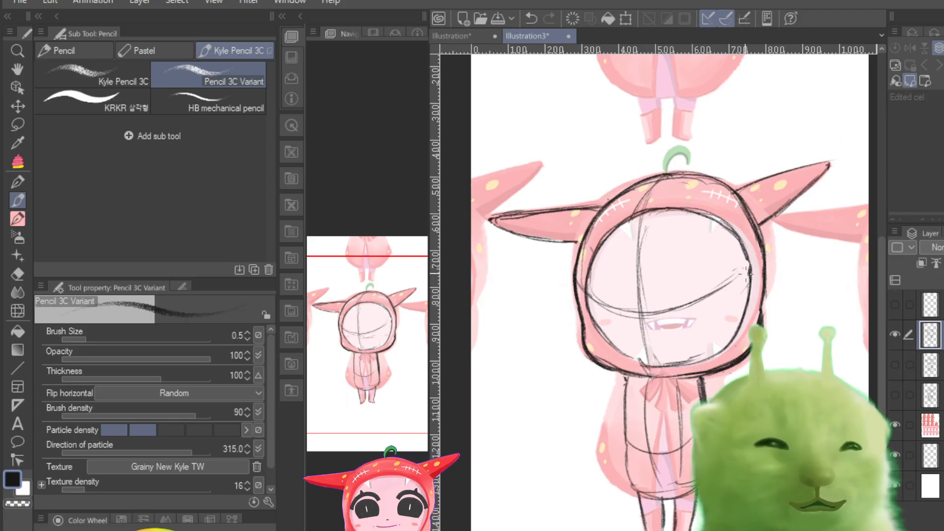
{"action": "mouse_move", "coordinate": [751, 262]}
{"action": "left_mouse_down"}
{"action": "mouse_move", "coordinate": [689, 307]}
{"action": "mouse_move", "coordinate": [750, 266]}
{"action": "left_mouse_up"}
{"action": "mouse_move", "coordinate": [605, 310]}
{"action": "left_mouse_down"}
{"action": "mouse_move", "coordinate": [689, 306]}
{"action": "mouse_move", "coordinate": [717, 287]}
{"action": "mouse_move", "coordinate": [670, 315]}
{"action": "left_mouse_up"}
Step: Strengthen the outline of the face opening, along with the torso's left edge and the hood's upper-right curve
{"action": "mouse_move", "coordinate": [638, 360]}
{"action": "left_mouse_down"}
{"action": "mouse_move", "coordinate": [687, 363]}
{"action": "mouse_move", "coordinate": [717, 348]}
{"action": "left_mouse_up"}
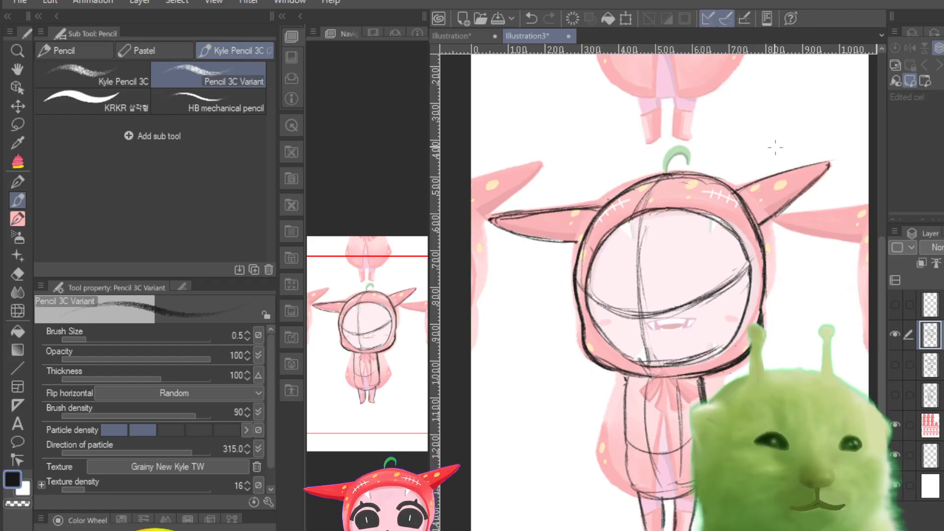
{"action": "mouse_move", "coordinate": [723, 220]}
{"action": "left_mouse_down"}
{"action": "mouse_move", "coordinate": [676, 209]}
{"action": "mouse_move", "coordinate": [585, 285]}
{"action": "left_mouse_up"}
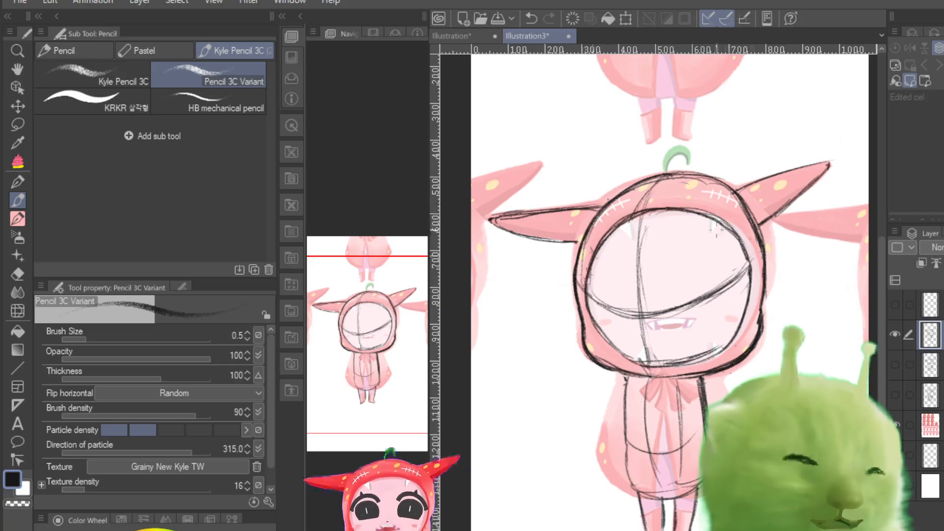
{"action": "left_click_drag", "start_coordinate": [721, 223], "coordinate": [741, 334]}
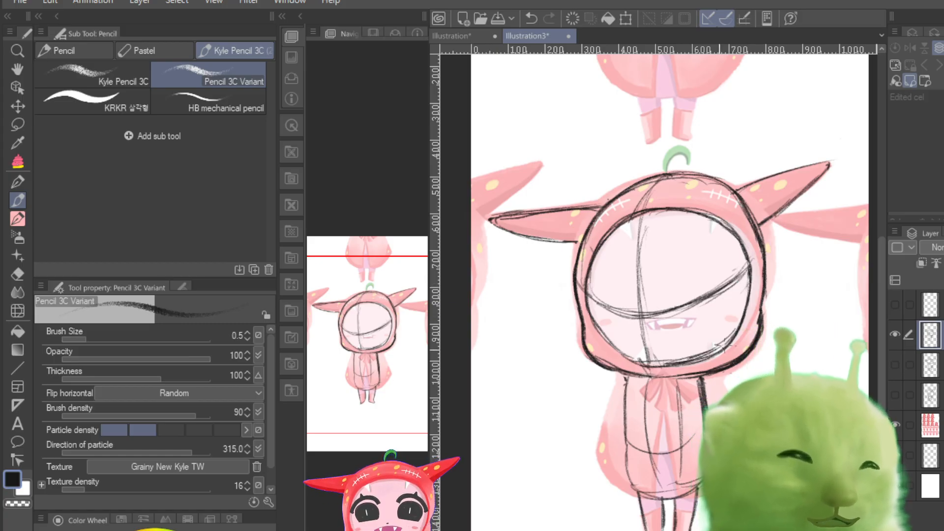
{"action": "left_click_drag", "start_coordinate": [623, 398], "coordinate": [620, 446]}
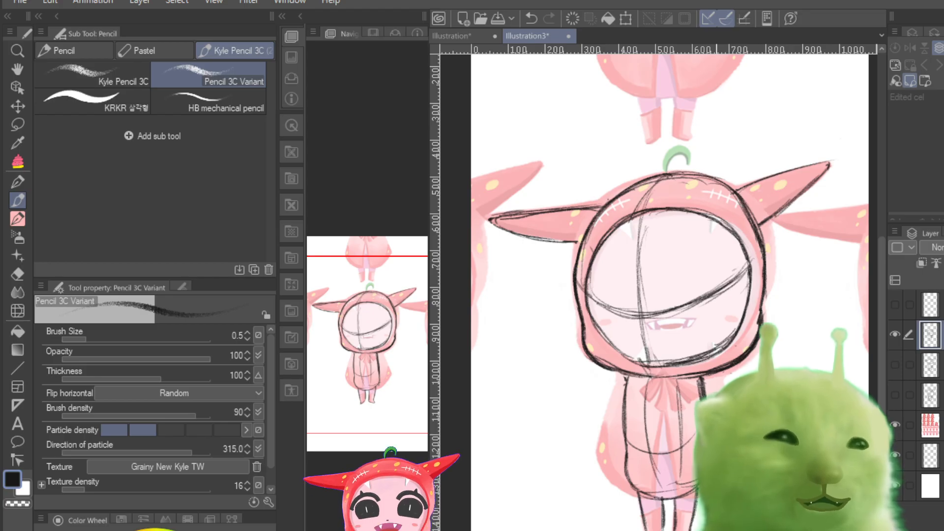
{"action": "left_click_drag", "start_coordinate": [714, 180], "coordinate": [754, 226]}
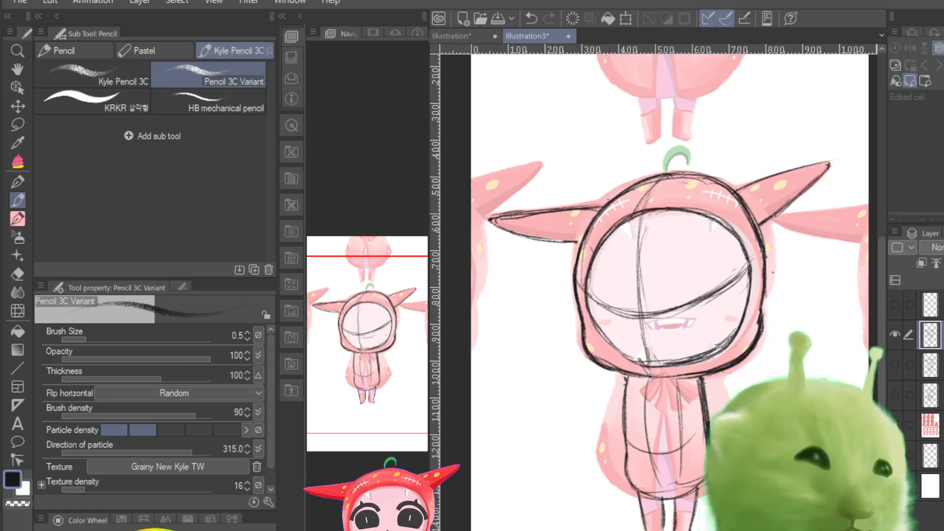
Step: Reinforce the outlines of both horns and the hood's upper-left curve with the faded reference temporarily hidden
{"action": "left_click", "coordinate": [895, 424]}
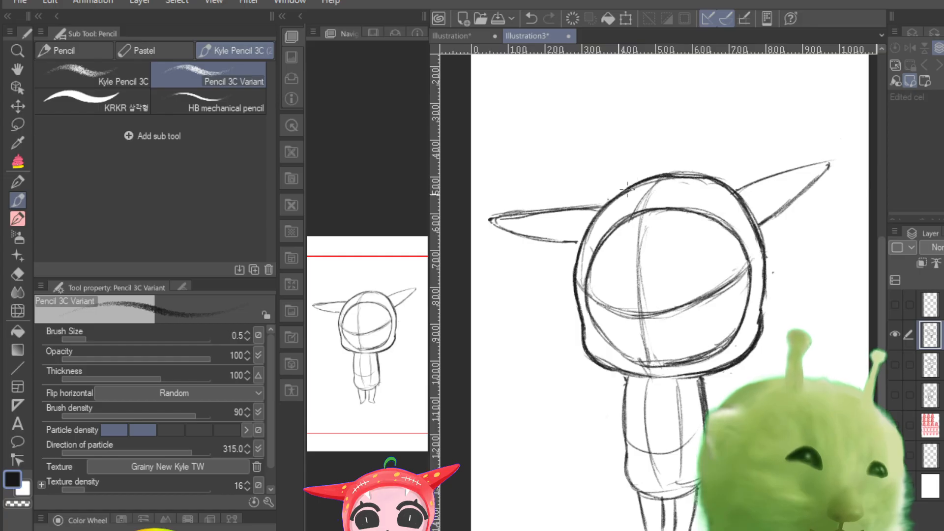
{"action": "left_click_drag", "start_coordinate": [626, 188], "coordinate": [574, 242]}
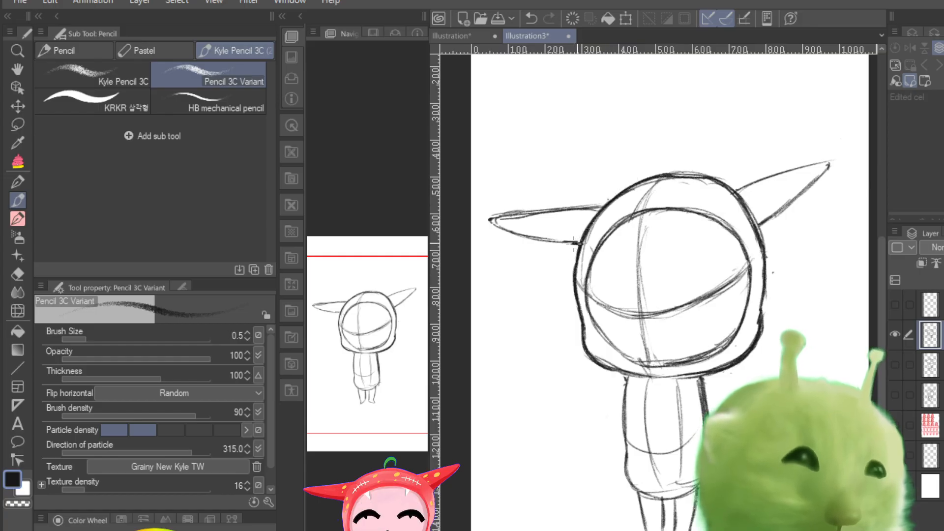
{"action": "left_click_drag", "start_coordinate": [827, 167], "coordinate": [762, 220]}
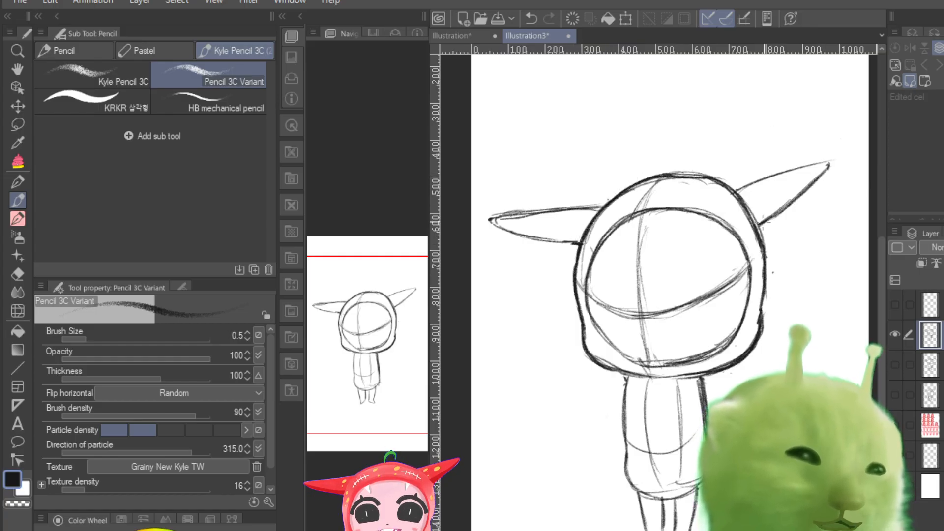
{"action": "left_click_drag", "start_coordinate": [827, 160], "coordinate": [737, 188]}
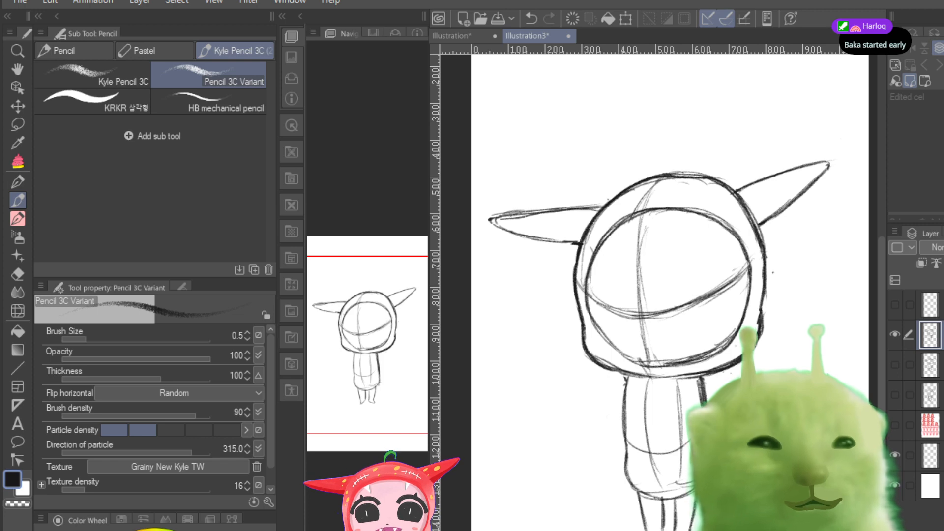
{"action": "left_click", "coordinate": [895, 425]}
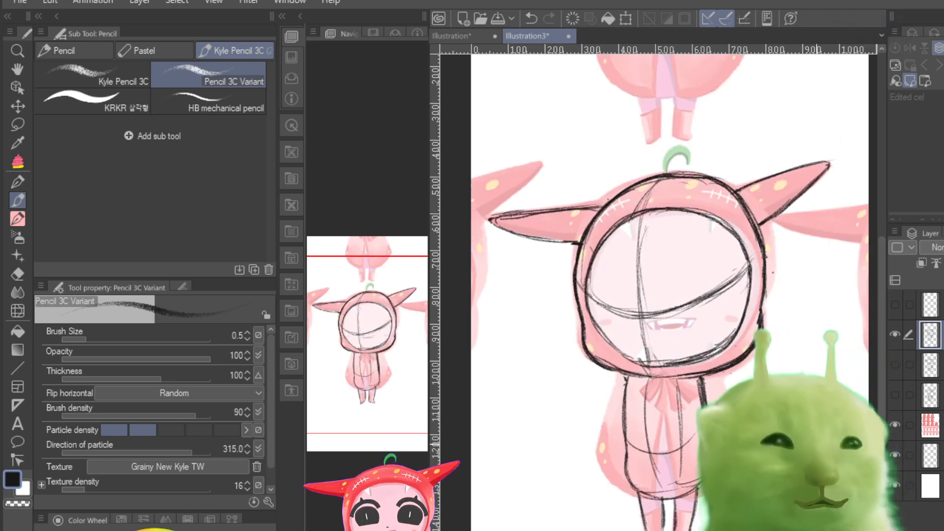
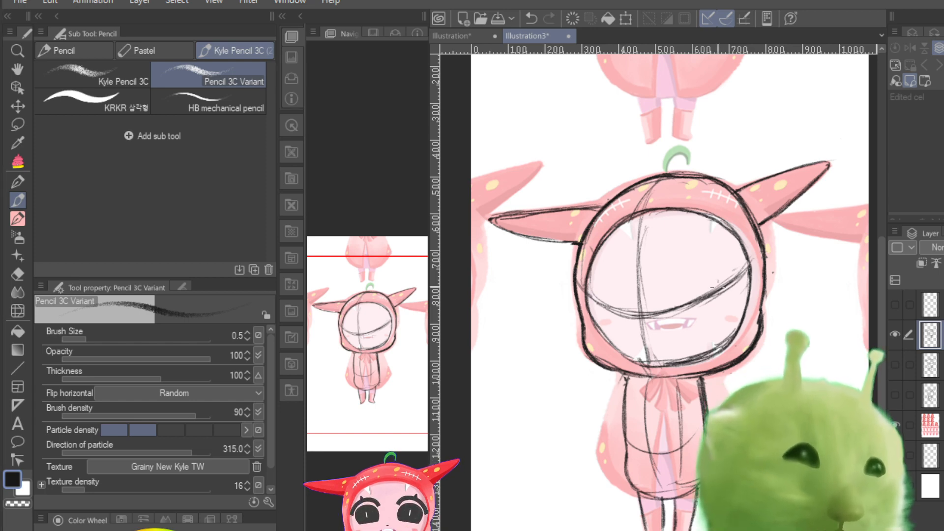
{"action": "left_click_drag", "start_coordinate": [623, 377], "coordinate": [602, 444]}
{"action": "mouse_move", "coordinate": [613, 407]}
{"action": "left_mouse_down"}
{"action": "mouse_move", "coordinate": [602, 456]}
{"action": "mouse_move", "coordinate": [632, 488]}
{"action": "left_mouse_up"}
{"action": "left_click_drag", "start_coordinate": [602, 461], "coordinate": [652, 496]}
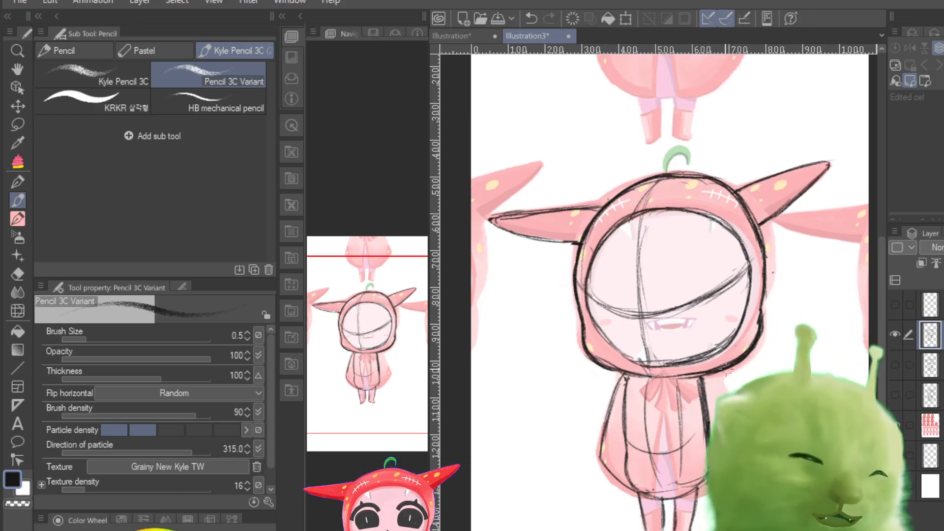
{"action": "left_click_drag", "start_coordinate": [716, 376], "coordinate": [725, 395]}
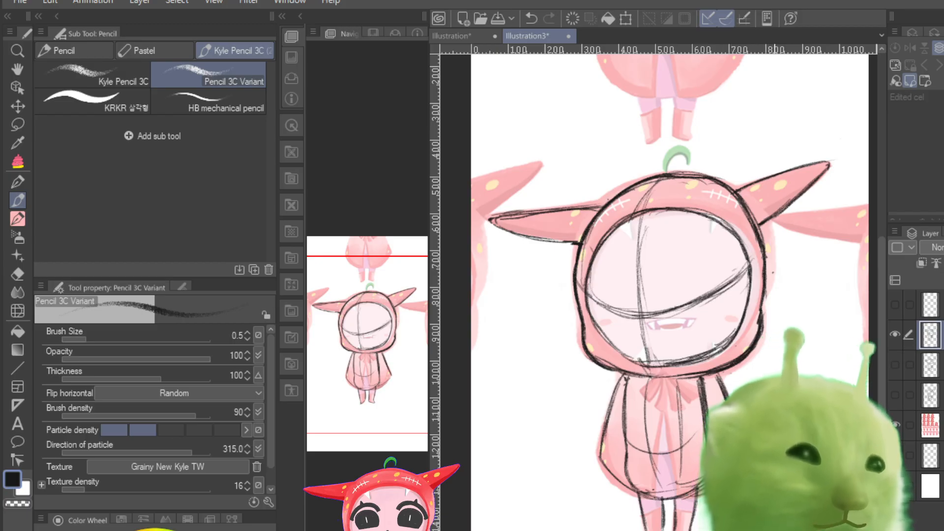
{"action": "key", "text": "ctrl+z"}
{"action": "key", "text": "ctrl+z"}
{"action": "key", "text": "ctrl+z"}
{"action": "key", "text": "ctrl+z"}
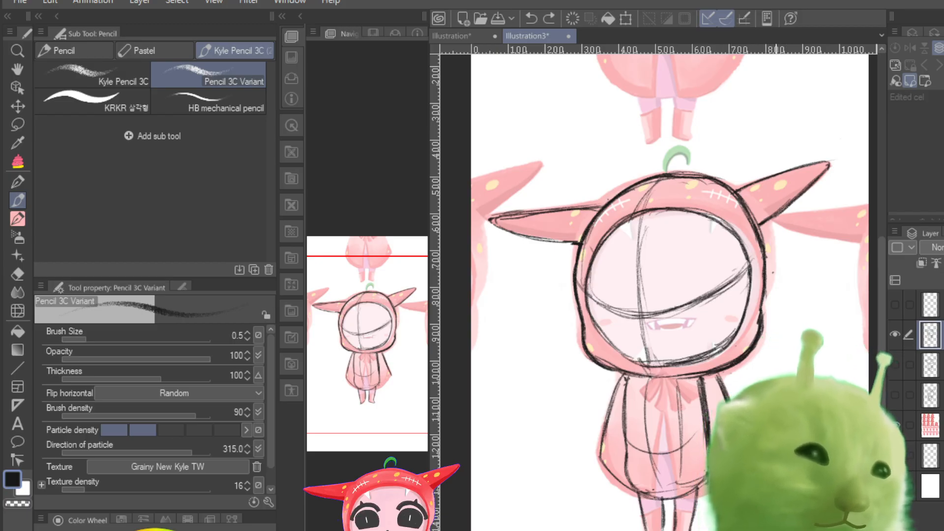
{"action": "key", "text": "ctrl+z"}
{"action": "key", "text": "ctrl+z"}
{"action": "key", "text": "ctrl+z"}
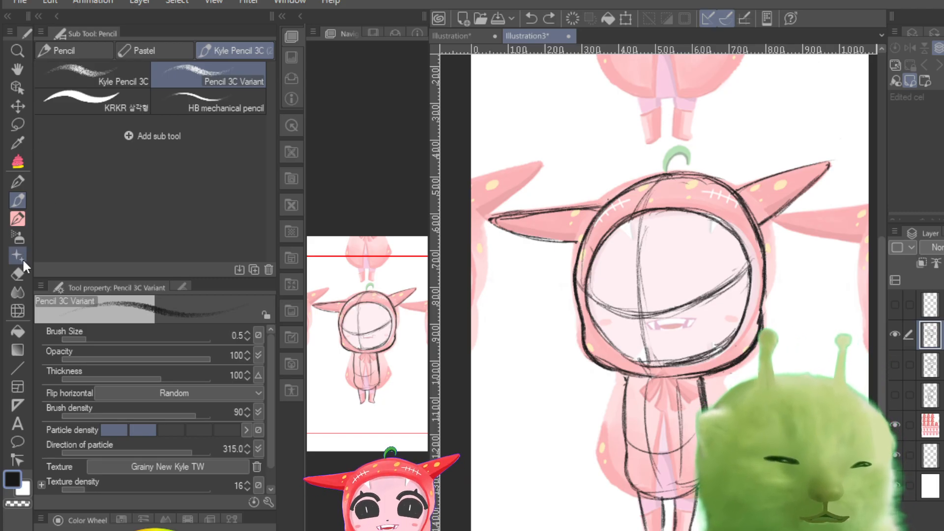
Step: Erase the face guidelines and the hood, horn and torso outlines with the hard eraser, enlarging it to 61.6 for the outlines
{"action": "left_click", "coordinate": [18, 272]}
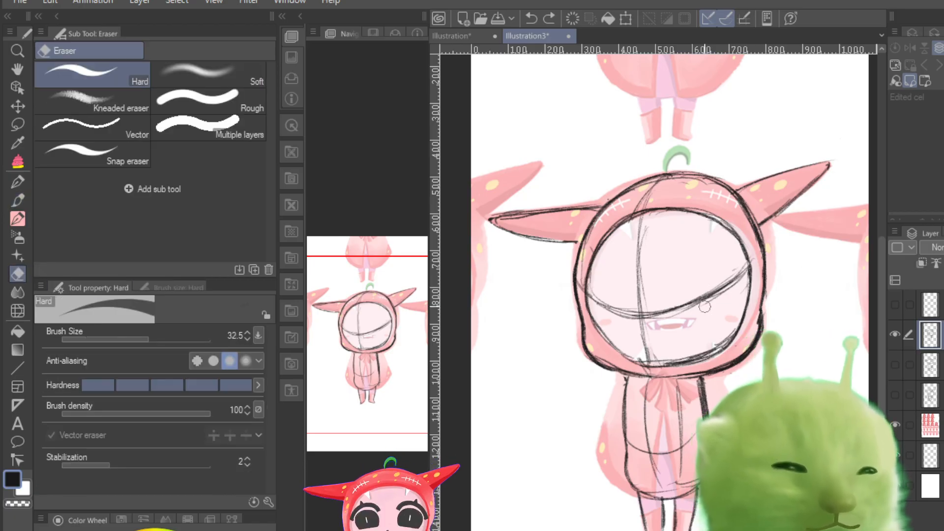
{"action": "mouse_move", "coordinate": [628, 268]}
{"action": "left_mouse_down"}
{"action": "mouse_move", "coordinate": [640, 304]}
{"action": "mouse_move", "coordinate": [634, 335]}
{"action": "mouse_move", "coordinate": [599, 299]}
{"action": "mouse_move", "coordinate": [652, 350]}
{"action": "mouse_move", "coordinate": [656, 294]}
{"action": "mouse_move", "coordinate": [675, 279]}
{"action": "mouse_move", "coordinate": [700, 306]}
{"action": "mouse_move", "coordinate": [688, 320]}
{"action": "mouse_move", "coordinate": [690, 286]}
{"action": "mouse_move", "coordinate": [646, 230]}
{"action": "mouse_move", "coordinate": [717, 299]}
{"action": "mouse_move", "coordinate": [740, 265]}
{"action": "left_mouse_up"}
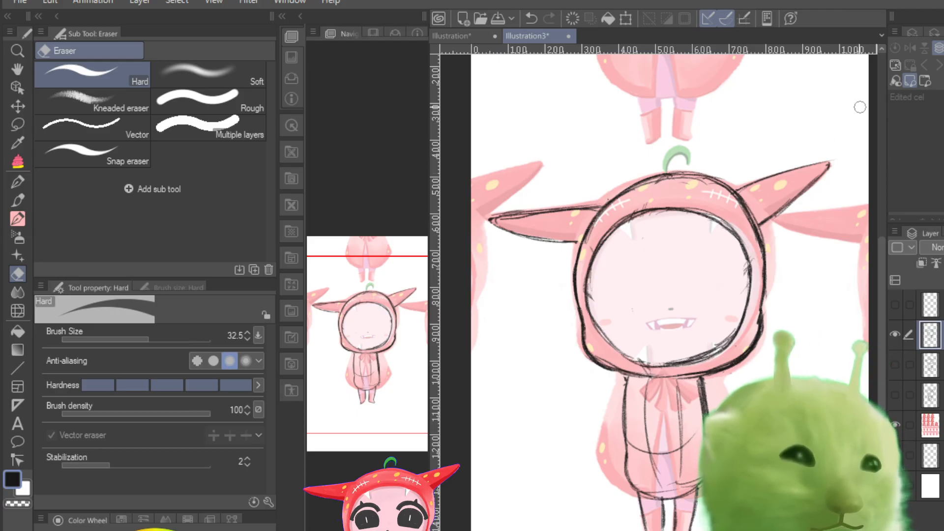
{"action": "left_click", "coordinate": [158, 339]}
{"action": "mouse_move", "coordinate": [593, 203]}
{"action": "left_mouse_down"}
{"action": "mouse_move", "coordinate": [518, 238]}
{"action": "mouse_move", "coordinate": [496, 260]}
{"action": "mouse_move", "coordinate": [587, 224]}
{"action": "mouse_move", "coordinate": [672, 208]}
{"action": "mouse_move", "coordinate": [676, 220]}
{"action": "left_mouse_up"}
{"action": "left_click_drag", "start_coordinate": [689, 177], "coordinate": [636, 175]}
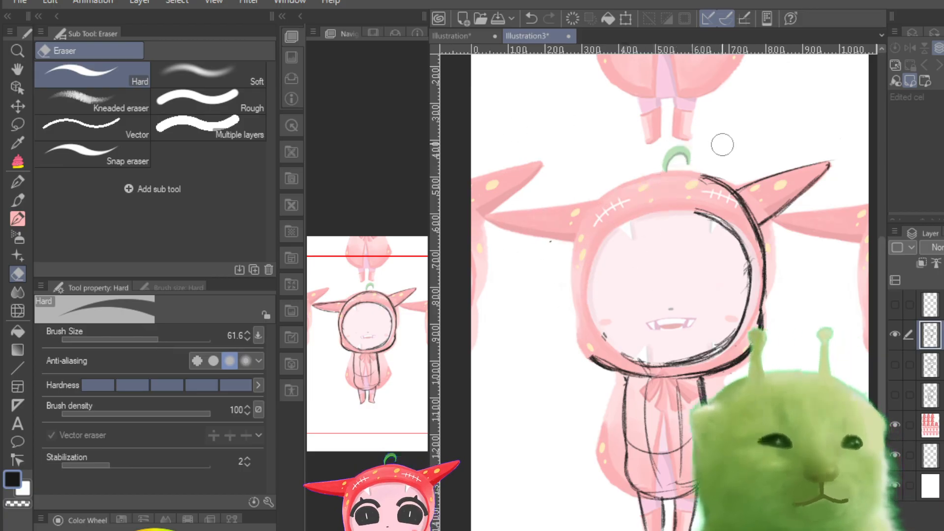
{"action": "left_click_drag", "start_coordinate": [702, 177], "coordinate": [727, 186]}
{"action": "left_click_drag", "start_coordinate": [721, 219], "coordinate": [693, 221]}
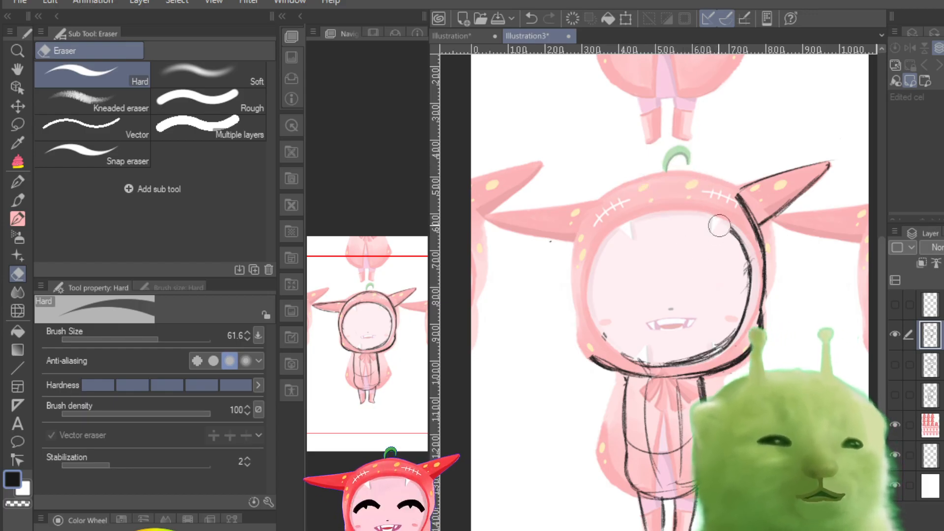
{"action": "mouse_move", "coordinate": [719, 225]}
{"action": "left_mouse_down"}
{"action": "mouse_move", "coordinate": [761, 211]}
{"action": "mouse_move", "coordinate": [733, 309]}
{"action": "mouse_move", "coordinate": [735, 319]}
{"action": "mouse_move", "coordinate": [760, 275]}
{"action": "mouse_move", "coordinate": [768, 287]}
{"action": "mouse_move", "coordinate": [752, 339]}
{"action": "left_mouse_up"}
{"action": "mouse_move", "coordinate": [699, 399]}
{"action": "left_mouse_down"}
{"action": "mouse_move", "coordinate": [655, 341]}
{"action": "mouse_move", "coordinate": [632, 327]}
{"action": "mouse_move", "coordinate": [619, 408]}
{"action": "mouse_move", "coordinate": [606, 415]}
{"action": "mouse_move", "coordinate": [586, 347]}
{"action": "mouse_move", "coordinate": [619, 408]}
{"action": "mouse_move", "coordinate": [636, 455]}
{"action": "mouse_move", "coordinate": [619, 453]}
{"action": "mouse_move", "coordinate": [633, 477]}
{"action": "mouse_move", "coordinate": [630, 422]}
{"action": "mouse_move", "coordinate": [661, 427]}
{"action": "left_mouse_up"}
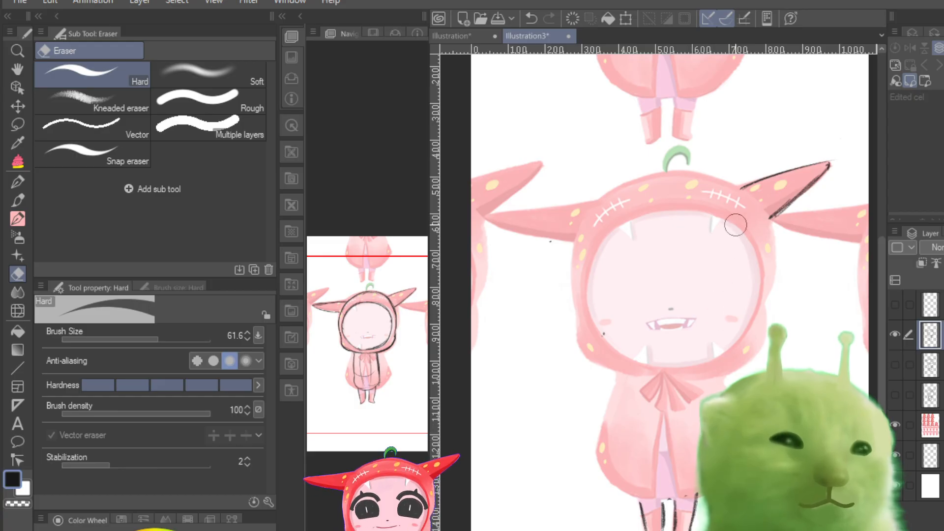
{"action": "mouse_move", "coordinate": [736, 225]}
{"action": "left_mouse_down"}
{"action": "mouse_move", "coordinate": [803, 173]}
{"action": "mouse_move", "coordinate": [746, 188]}
{"action": "mouse_move", "coordinate": [822, 163]}
{"action": "mouse_move", "coordinate": [758, 235]}
{"action": "mouse_move", "coordinate": [802, 192]}
{"action": "left_mouse_up"}
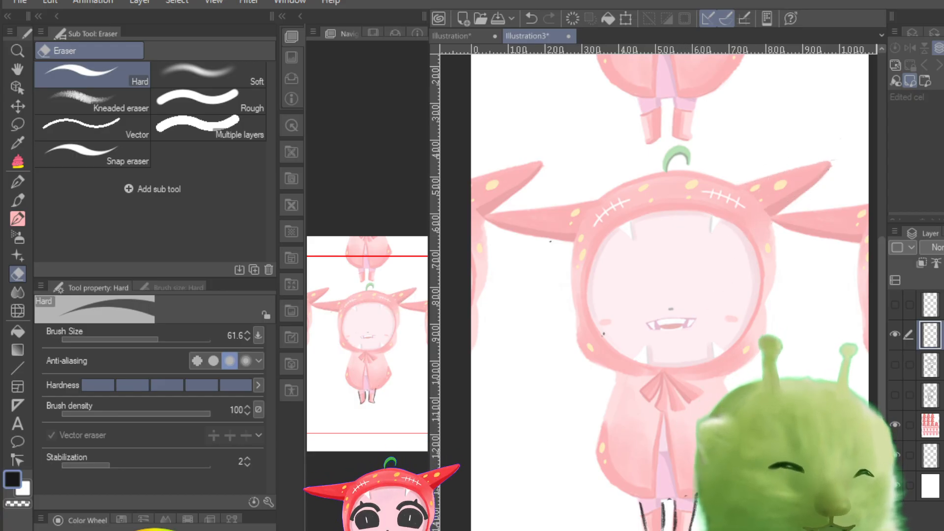
Step: Erase the remaining boot outlines and the stray pencil specks along the lower edge of the face opening
{"action": "scroll", "coordinate": [659, 346], "scroll_direction": "down", "scroll_amount": 5}
{"action": "scroll", "coordinate": [659, 346], "scroll_direction": "up", "scroll_amount": 3}
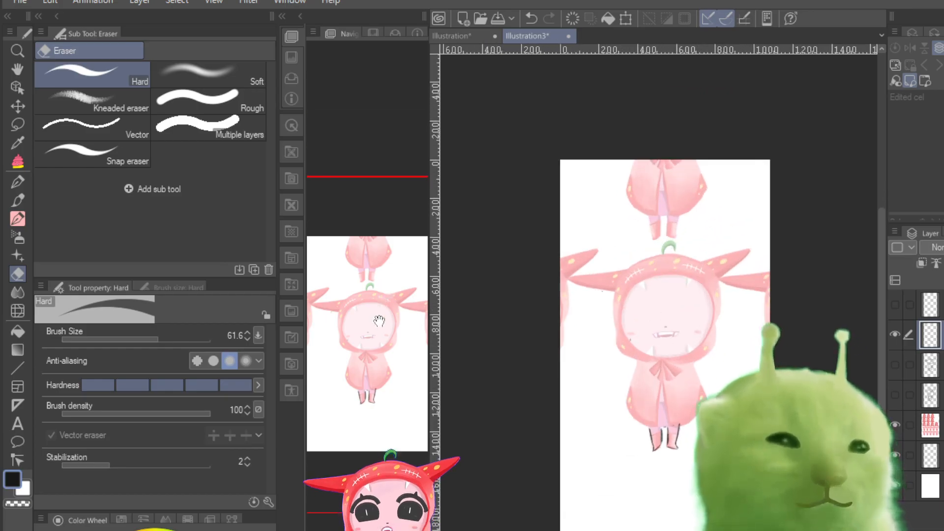
{"action": "left_click_drag", "start_coordinate": [379, 320], "coordinate": [379, 341]}
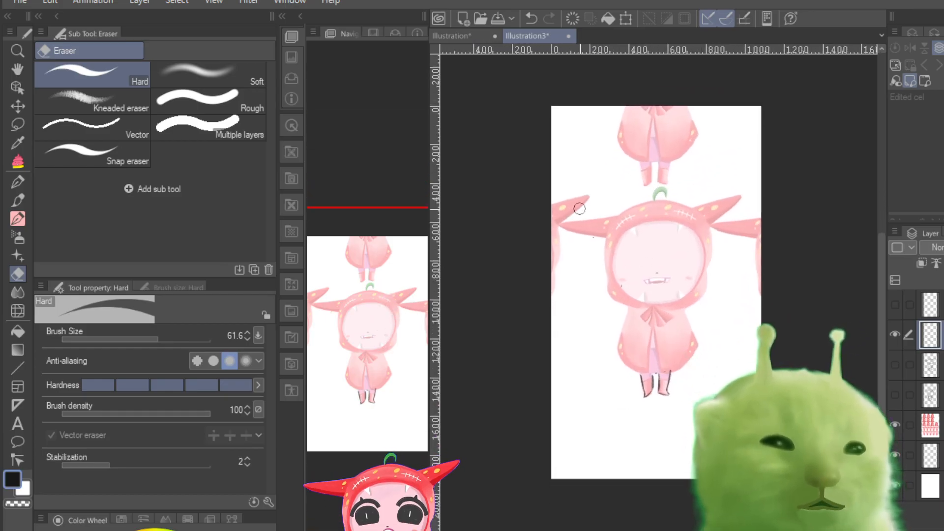
{"action": "left_click_drag", "start_coordinate": [643, 396], "coordinate": [670, 389]}
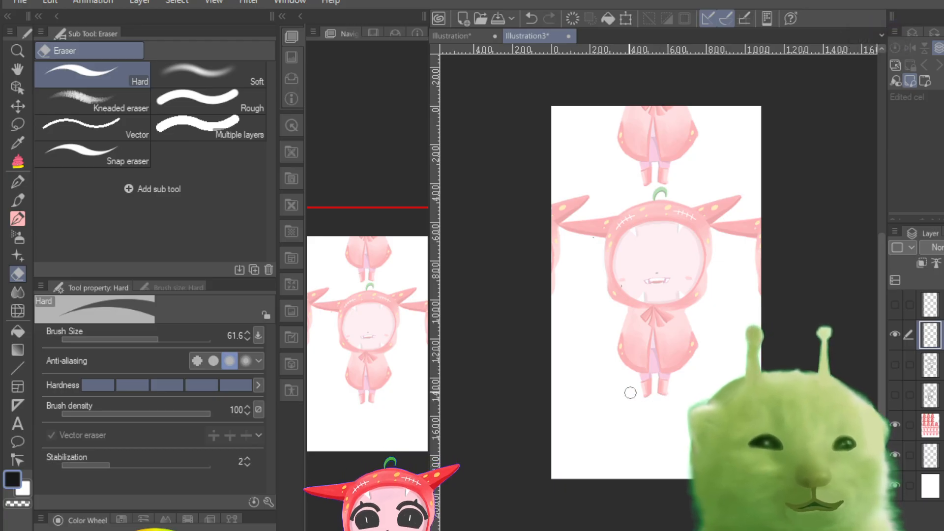
{"action": "key", "text": "ctrl+plus"}
{"action": "key", "text": "ctrl+plus"}
{"action": "key", "text": "ctrl+plus"}
{"action": "key", "text": "ctrl+plus"}
{"action": "key", "text": "ctrl+plus"}
{"action": "key", "text": "ctrl+minus"}
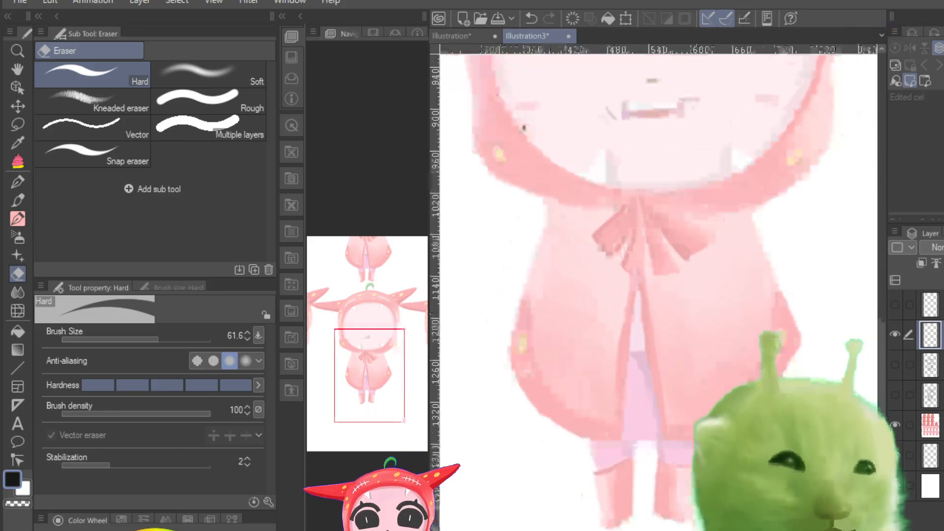
{"action": "left_click_drag", "start_coordinate": [389, 388], "coordinate": [383, 350]}
{"action": "left_click_drag", "start_coordinate": [563, 322], "coordinate": [552, 330]}
{"action": "key", "text": "ctrl+minus"}
{"action": "key", "text": "ctrl+minus"}
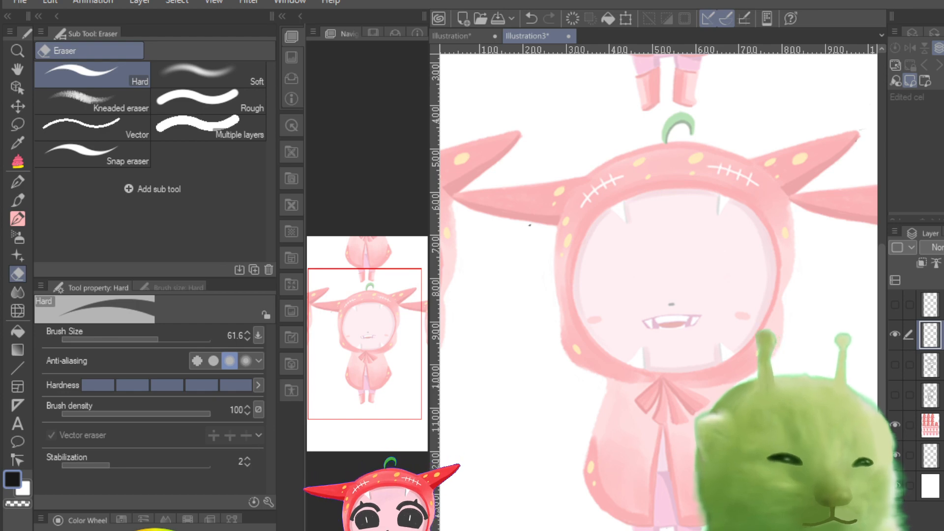
Step: Return to the Pencil 3C Variant and set its brush size to 0.7
{"action": "left_click", "coordinate": [22, 199]}
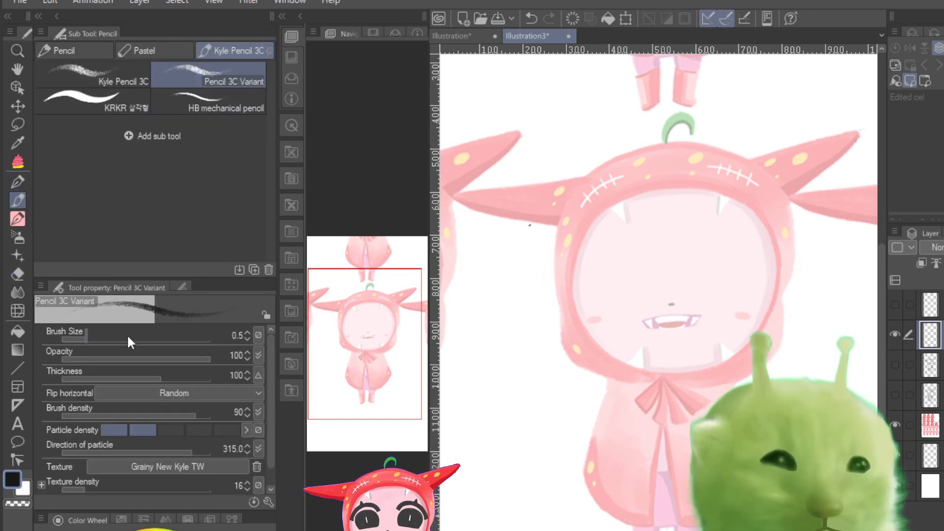
{"action": "left_click", "coordinate": [93, 336]}
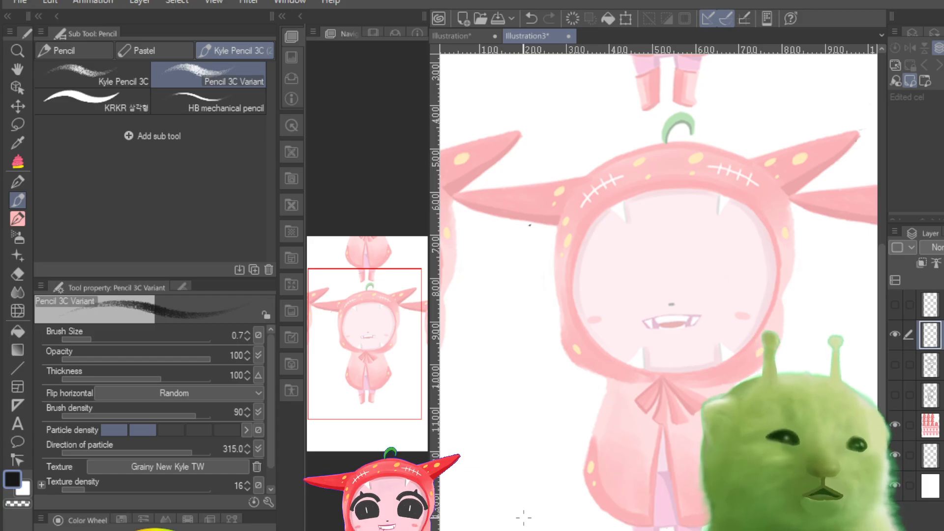
{"action": "mouse_move", "coordinate": [91, 335]}
{"action": "left_mouse_down"}
{"action": "mouse_move", "coordinate": [82, 336]}
{"action": "mouse_move", "coordinate": [92, 337]}
{"action": "left_mouse_up"}
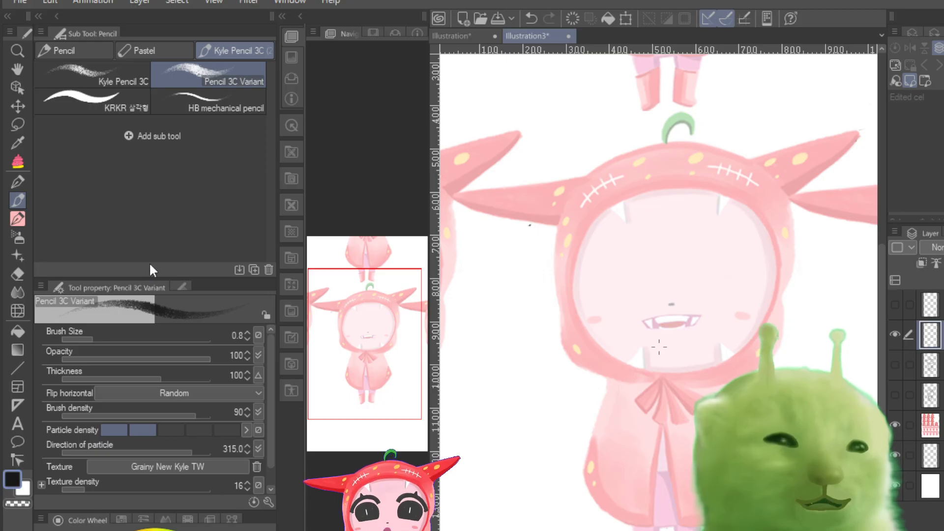
{"action": "left_click_drag", "start_coordinate": [105, 336], "coordinate": [114, 344]}
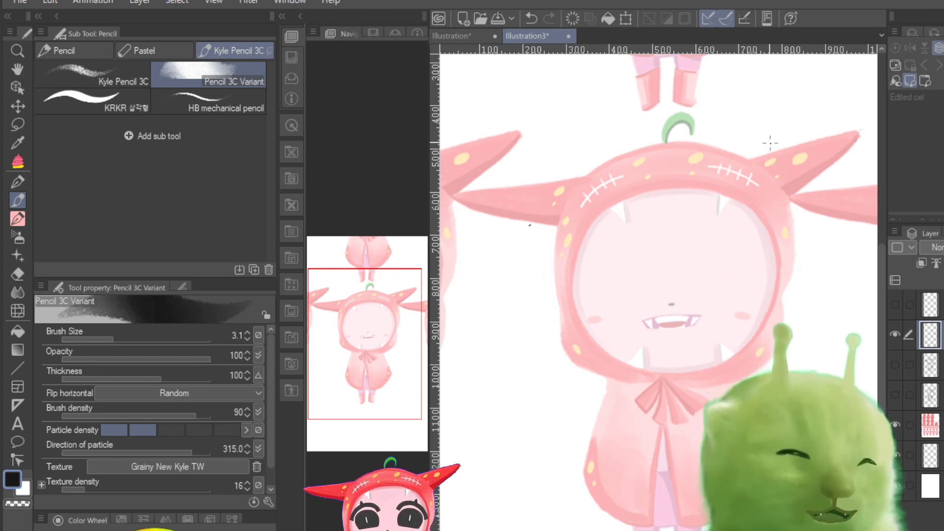
{"action": "left_click", "coordinate": [761, 175]}
{"action": "mouse_move", "coordinate": [759, 175]}
{"action": "left_mouse_down"}
{"action": "mouse_move", "coordinate": [597, 352]}
{"action": "mouse_move", "coordinate": [766, 321]}
{"action": "left_mouse_up"}
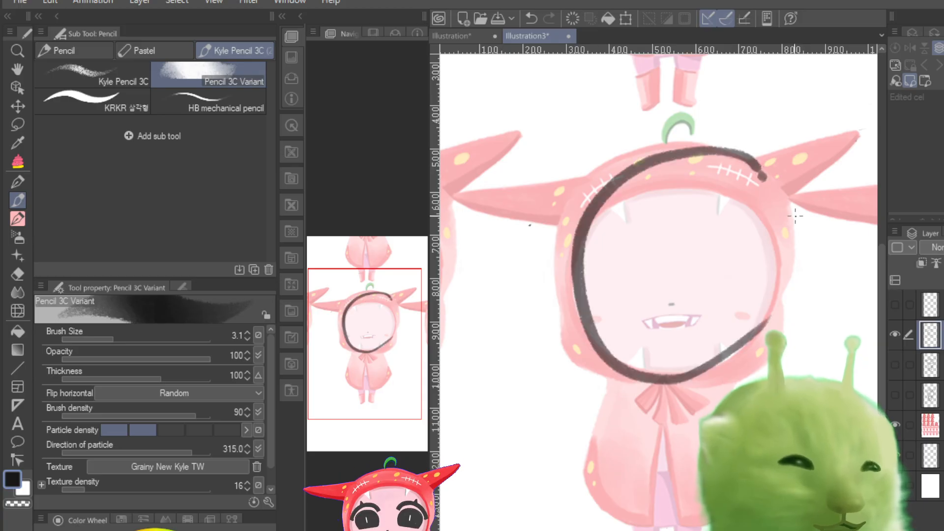
{"action": "key", "text": "ctrl+z"}
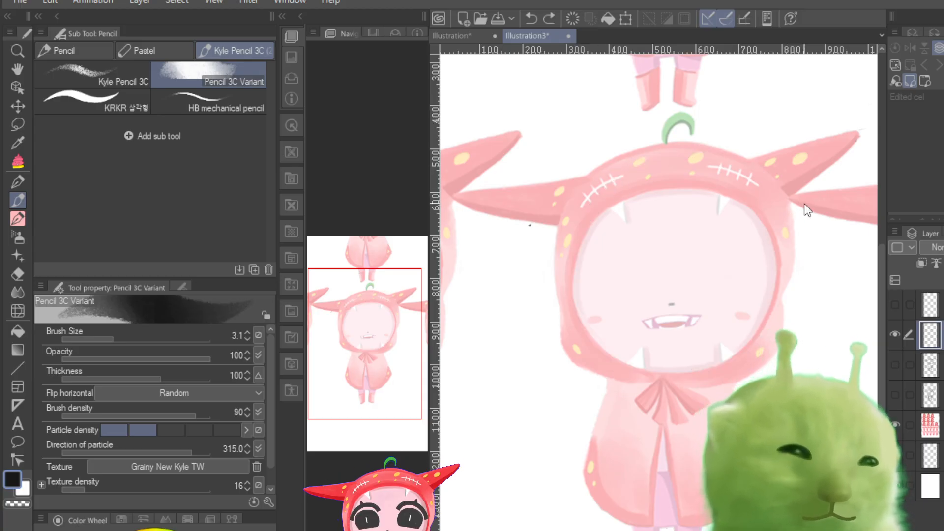
{"action": "left_click", "coordinate": [100, 334]}
{"action": "left_click_drag", "start_coordinate": [100, 335], "coordinate": [93, 343]}
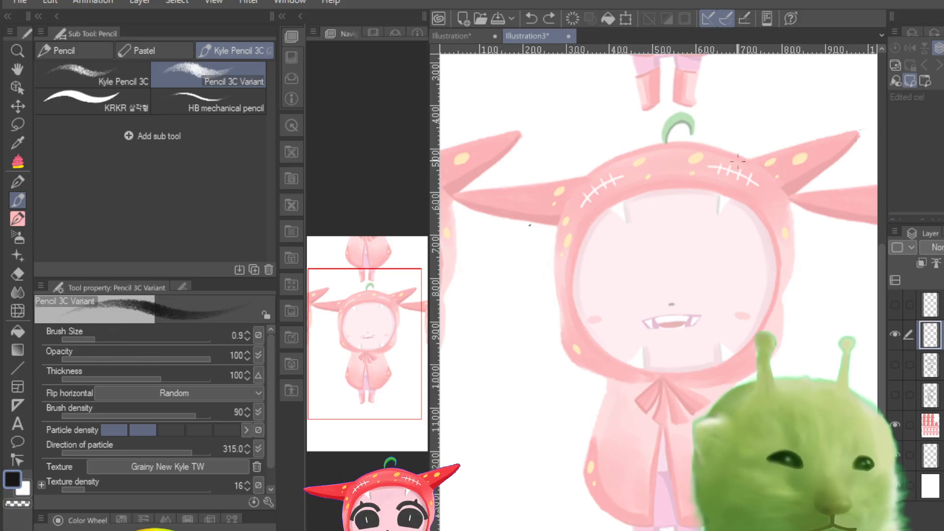
{"action": "mouse_move", "coordinate": [727, 157]}
{"action": "left_mouse_down"}
{"action": "mouse_move", "coordinate": [590, 347]}
{"action": "mouse_move", "coordinate": [627, 374]}
{"action": "left_mouse_up"}
{"action": "key", "text": "ctrl+z"}
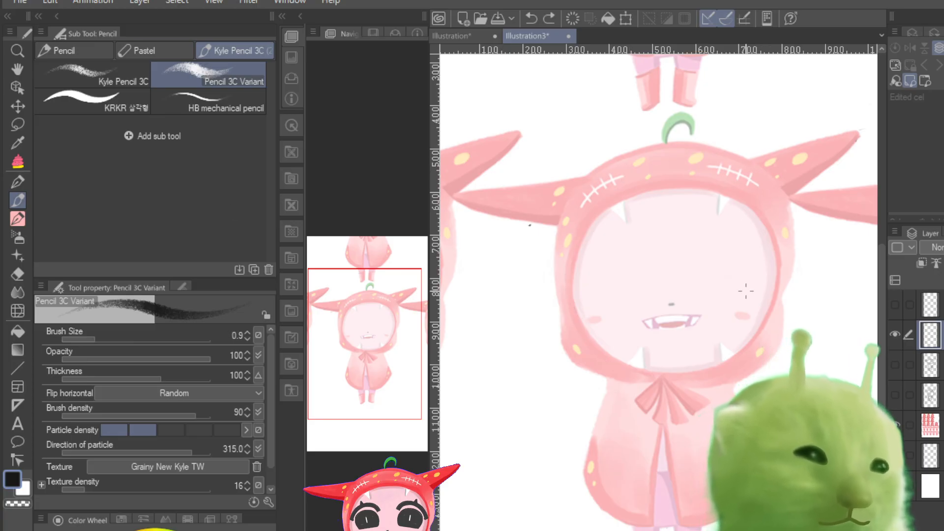
Step: Compare the front-view and side-view sketches over the faded reference by showing each layer in turn, ending with only the working sketch layer shown
{"action": "left_click", "coordinate": [894, 336]}
{"action": "left_click", "coordinate": [892, 363]}
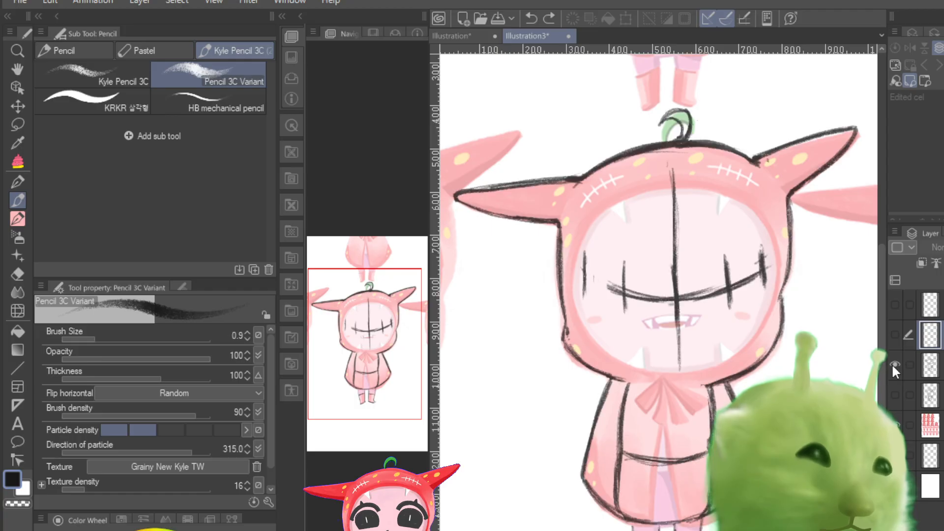
{"action": "left_click", "coordinate": [890, 365]}
{"action": "left_click", "coordinate": [895, 388]}
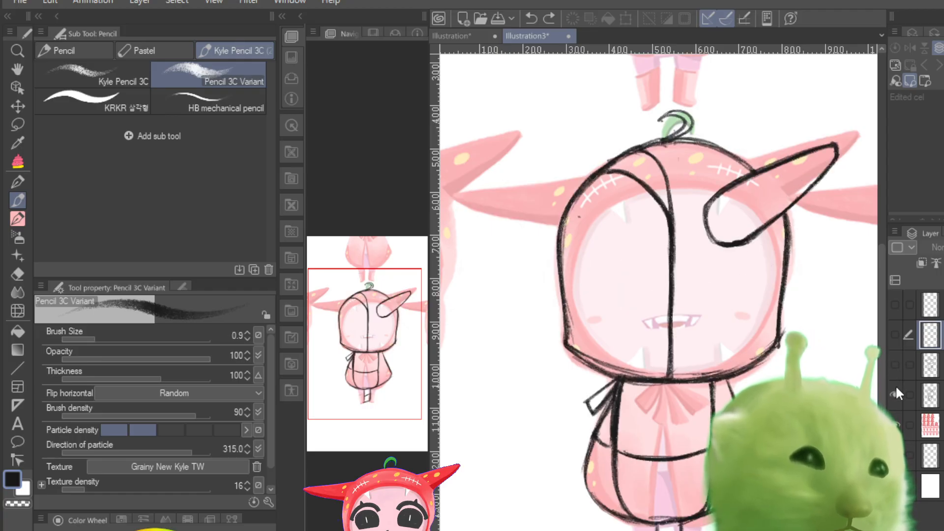
{"action": "left_click", "coordinate": [895, 389]}
{"action": "left_click", "coordinate": [893, 306]}
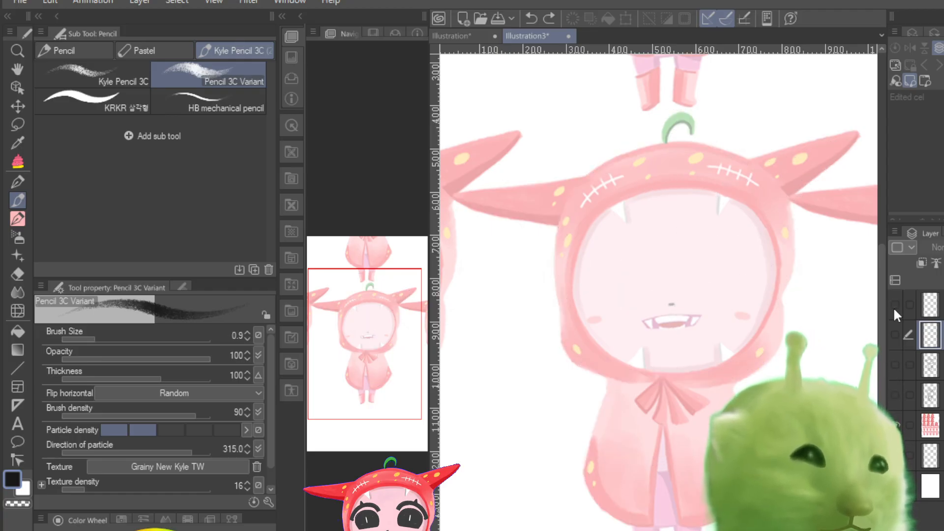
{"action": "left_click", "coordinate": [892, 307]}
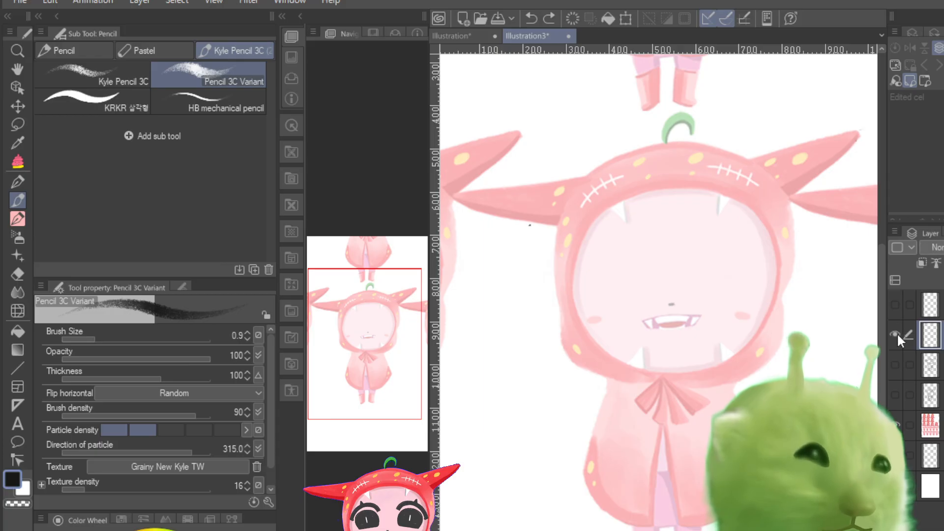
{"action": "left_click", "coordinate": [890, 366]}
{"action": "left_click", "coordinate": [892, 368]}
{"action": "left_click", "coordinate": [892, 392]}
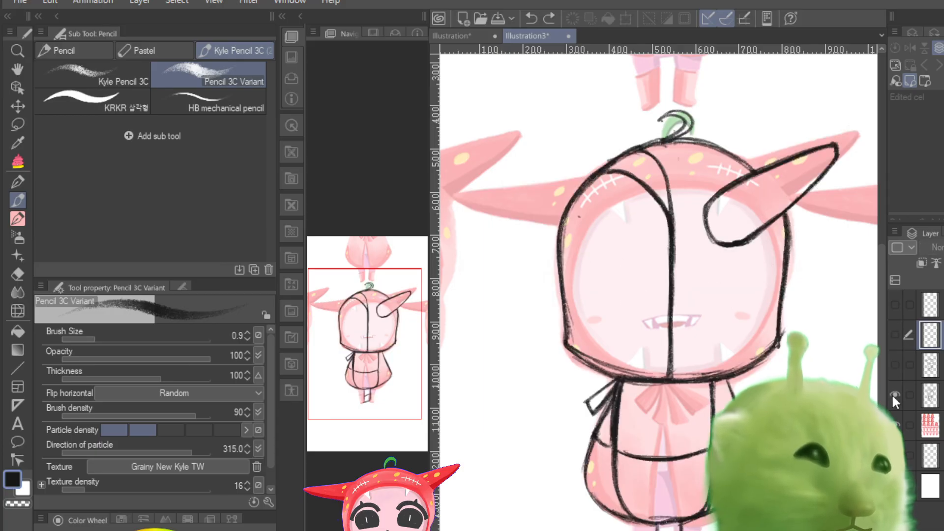
{"action": "left_click", "coordinate": [892, 393]}
{"action": "left_click", "coordinate": [892, 392]}
{"action": "left_click", "coordinate": [892, 391]}
{"action": "left_click", "coordinate": [894, 366]}
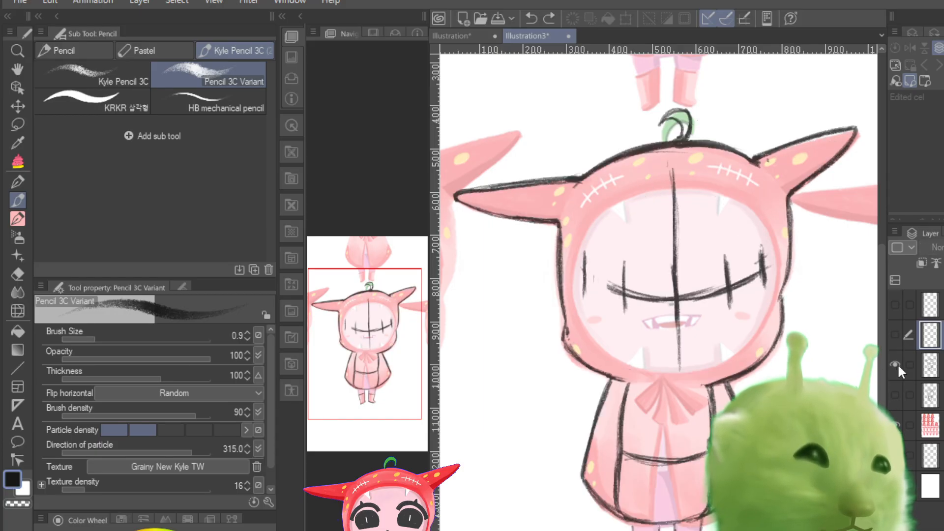
{"action": "left_click", "coordinate": [894, 365]}
{"action": "left_click", "coordinate": [892, 336]}
{"action": "left_click", "coordinate": [891, 336]}
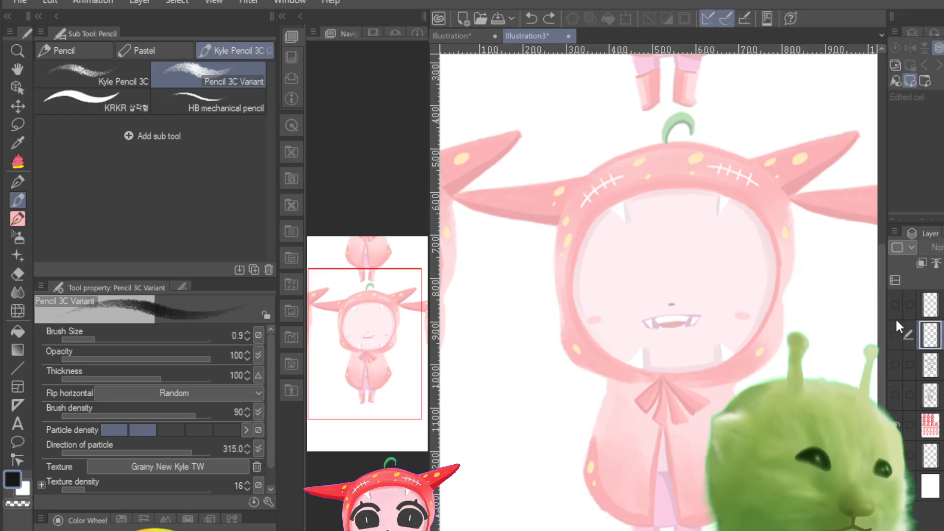
{"action": "left_click", "coordinate": [897, 333]}
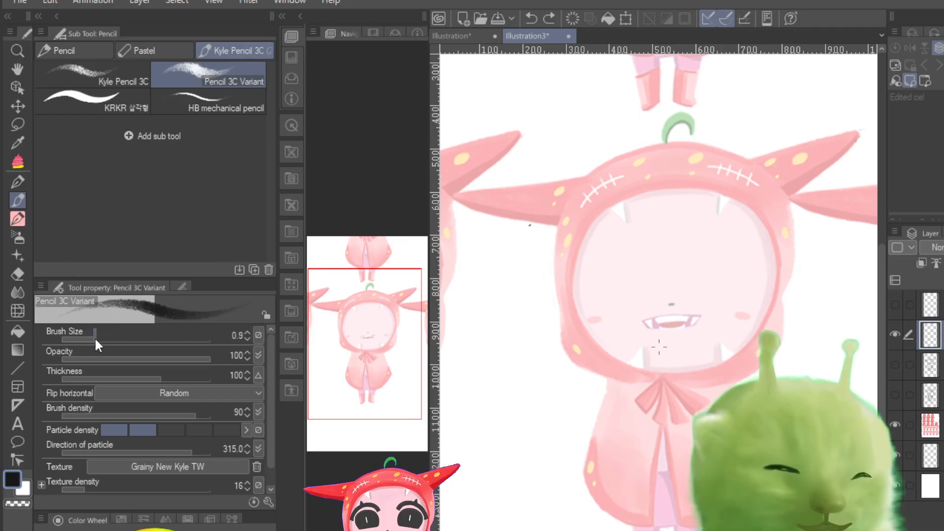
{"action": "left_click_drag", "start_coordinate": [94, 337], "coordinate": [92, 339]}
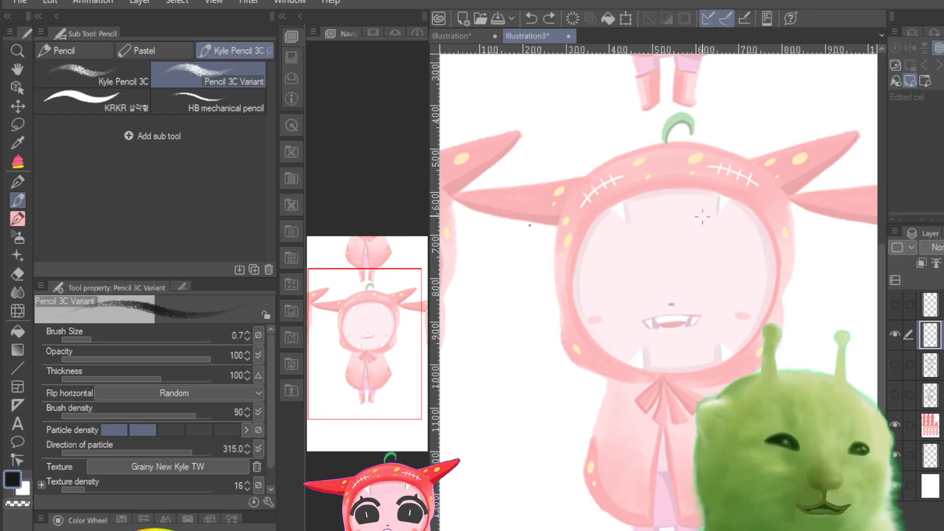
{"action": "mouse_move", "coordinate": [766, 179]}
{"action": "left_mouse_down"}
{"action": "mouse_move", "coordinate": [670, 153]}
{"action": "mouse_move", "coordinate": [602, 180]}
{"action": "mouse_move", "coordinate": [562, 295]}
{"action": "left_mouse_up"}
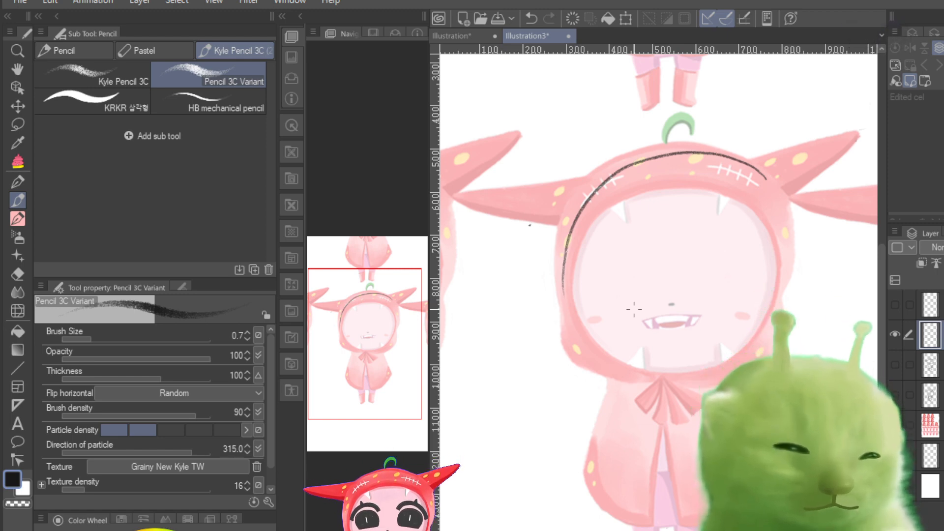
{"action": "key", "text": "ctrl+z"}
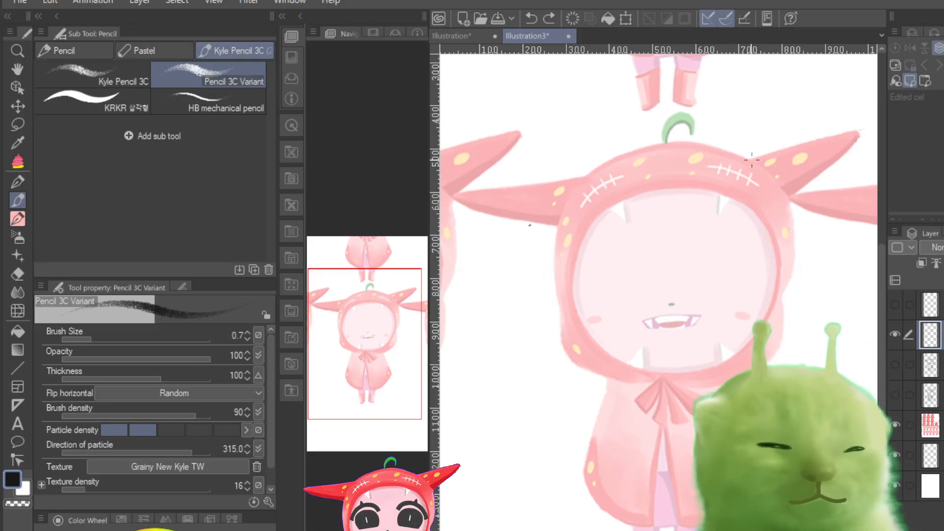
{"action": "mouse_move", "coordinate": [752, 168]}
{"action": "left_mouse_down"}
{"action": "mouse_move", "coordinate": [703, 152]}
{"action": "mouse_move", "coordinate": [644, 159]}
{"action": "left_mouse_up"}
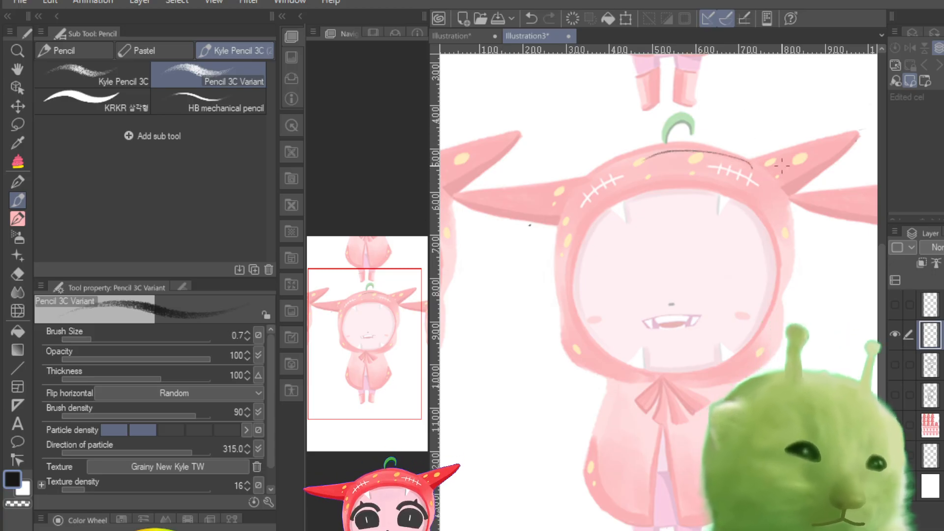
{"action": "key", "text": "ctrl+z"}
{"action": "mouse_move", "coordinate": [536, 295]}
{"action": "left_mouse_down"}
{"action": "mouse_move", "coordinate": [547, 363]}
{"action": "mouse_move", "coordinate": [512, 305]}
{"action": "mouse_move", "coordinate": [576, 324]}
{"action": "mouse_move", "coordinate": [506, 355]}
{"action": "mouse_move", "coordinate": [526, 288]}
{"action": "mouse_move", "coordinate": [547, 352]}
{"action": "mouse_move", "coordinate": [541, 292]}
{"action": "mouse_move", "coordinate": [526, 364]}
{"action": "left_mouse_up"}
{"action": "mouse_move", "coordinate": [526, 305]}
{"action": "left_mouse_down"}
{"action": "mouse_move", "coordinate": [521, 355]}
{"action": "mouse_move", "coordinate": [531, 367]}
{"action": "left_mouse_up"}
{"action": "left_click_drag", "start_coordinate": [496, 344], "coordinate": [559, 334]}
{"action": "key", "text": "ctrl+z"}
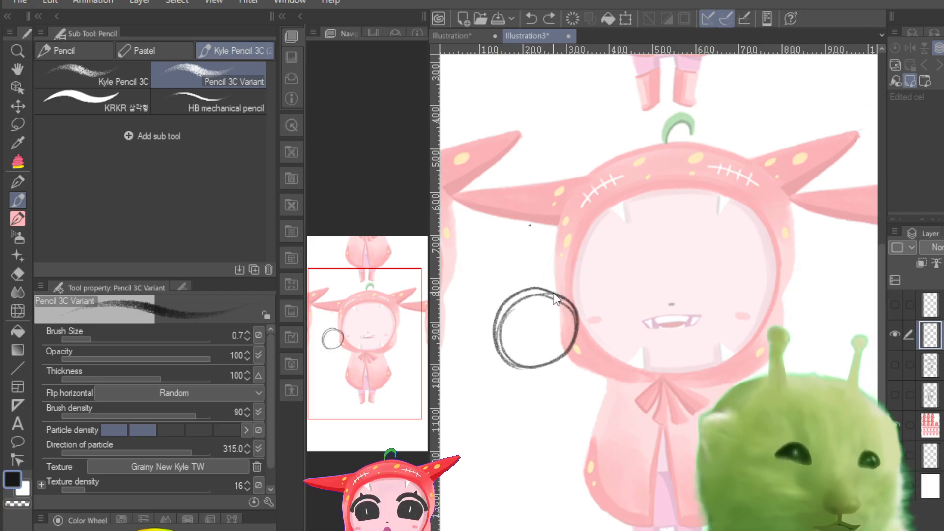
{"action": "key", "text": "Delete"}
{"action": "mouse_move", "coordinate": [538, 271]}
{"action": "left_mouse_down"}
{"action": "mouse_move", "coordinate": [559, 366]}
{"action": "mouse_move", "coordinate": [515, 292]}
{"action": "mouse_move", "coordinate": [579, 361]}
{"action": "left_mouse_up"}
{"action": "key", "text": "ctrl+z"}
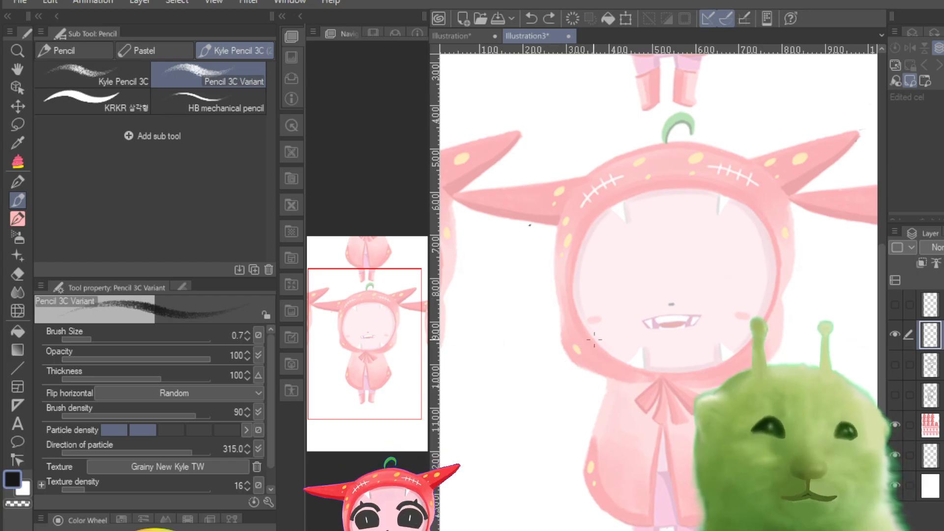
Step: With a 0.6 brush, sketch a small round head with curved face guidelines and a raised right horn beside the reference character
{"action": "left_click", "coordinate": [87, 339]}
{"action": "left_click_drag", "start_coordinate": [89, 342], "coordinate": [88, 343]}
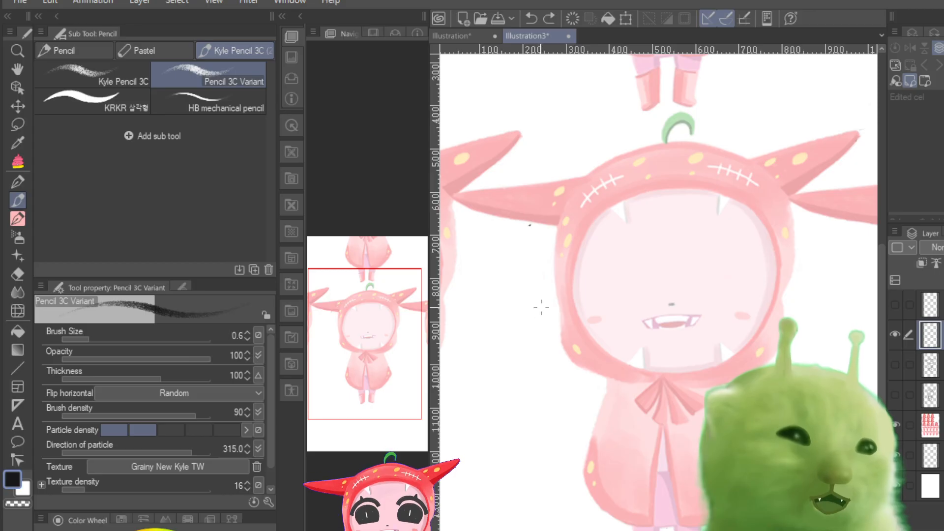
{"action": "mouse_move", "coordinate": [541, 341]}
{"action": "left_mouse_down"}
{"action": "mouse_move", "coordinate": [518, 407]}
{"action": "mouse_move", "coordinate": [568, 347]}
{"action": "mouse_move", "coordinate": [514, 391]}
{"action": "mouse_move", "coordinate": [582, 364]}
{"action": "mouse_move", "coordinate": [510, 375]}
{"action": "mouse_move", "coordinate": [580, 379]}
{"action": "mouse_move", "coordinate": [520, 355]}
{"action": "mouse_move", "coordinate": [573, 396]}
{"action": "mouse_move", "coordinate": [522, 344]}
{"action": "mouse_move", "coordinate": [558, 410]}
{"action": "mouse_move", "coordinate": [539, 342]}
{"action": "mouse_move", "coordinate": [548, 415]}
{"action": "mouse_move", "coordinate": [561, 337]}
{"action": "mouse_move", "coordinate": [507, 395]}
{"action": "left_mouse_up"}
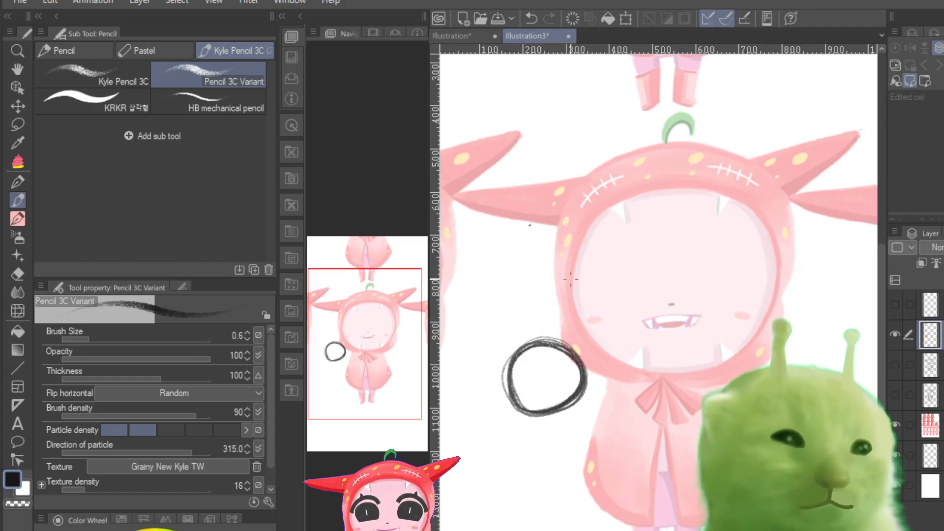
{"action": "left_click_drag", "start_coordinate": [525, 351], "coordinate": [528, 412]}
{"action": "mouse_move", "coordinate": [506, 376]}
{"action": "left_mouse_down"}
{"action": "mouse_move", "coordinate": [553, 387]}
{"action": "mouse_move", "coordinate": [578, 369]}
{"action": "mouse_move", "coordinate": [571, 374]}
{"action": "left_mouse_up"}
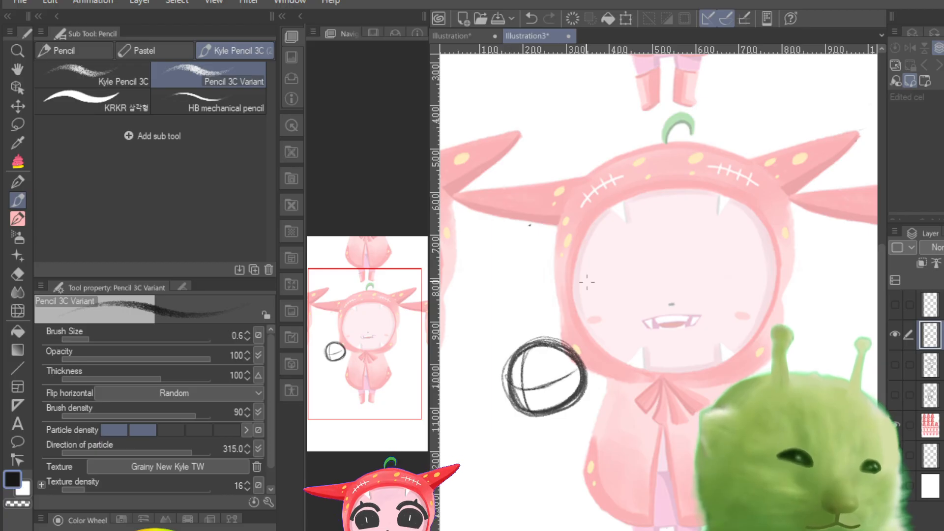
{"action": "left_click_drag", "start_coordinate": [528, 352], "coordinate": [559, 404]}
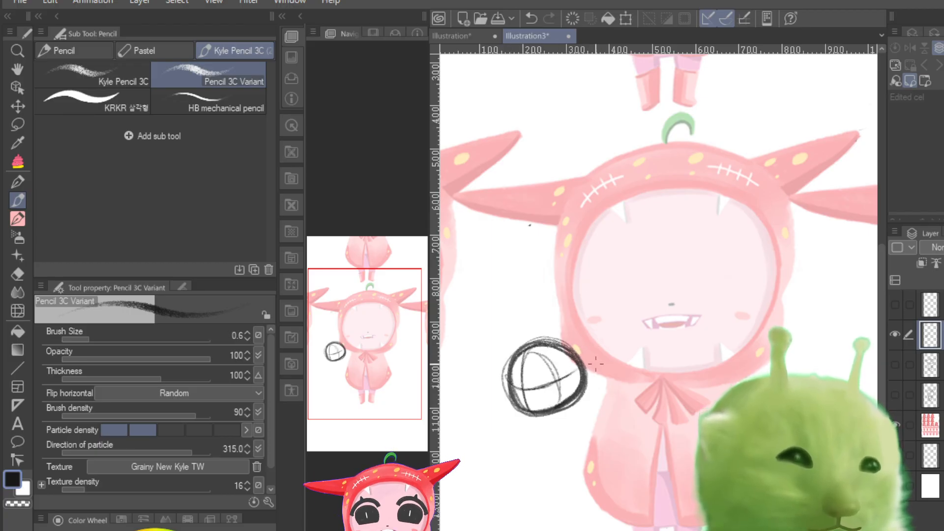
{"action": "left_click_drag", "start_coordinate": [564, 361], "coordinate": [566, 340]}
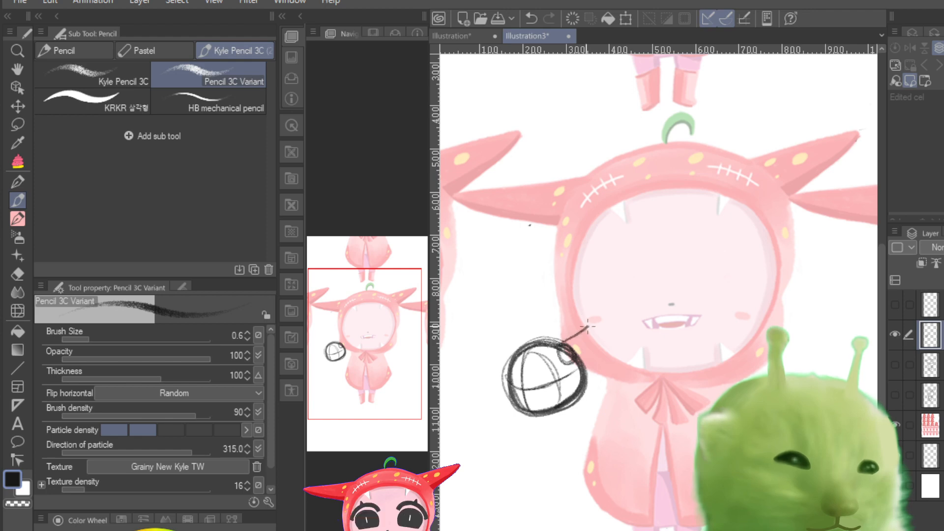
{"action": "mouse_move", "coordinate": [565, 344]}
{"action": "left_mouse_down"}
{"action": "mouse_move", "coordinate": [590, 325]}
{"action": "mouse_move", "coordinate": [595, 334]}
{"action": "mouse_move", "coordinate": [573, 361]}
{"action": "left_mouse_up"}
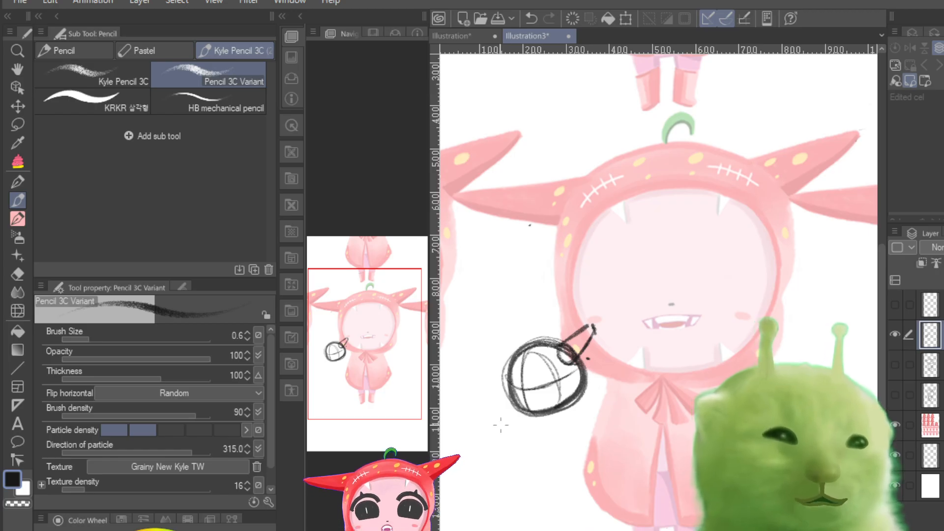
Step: Sketch the small figure's torso below the head and draw its legs, redoing the leg lines
{"action": "left_click_drag", "start_coordinate": [347, 350], "coordinate": [345, 382]}
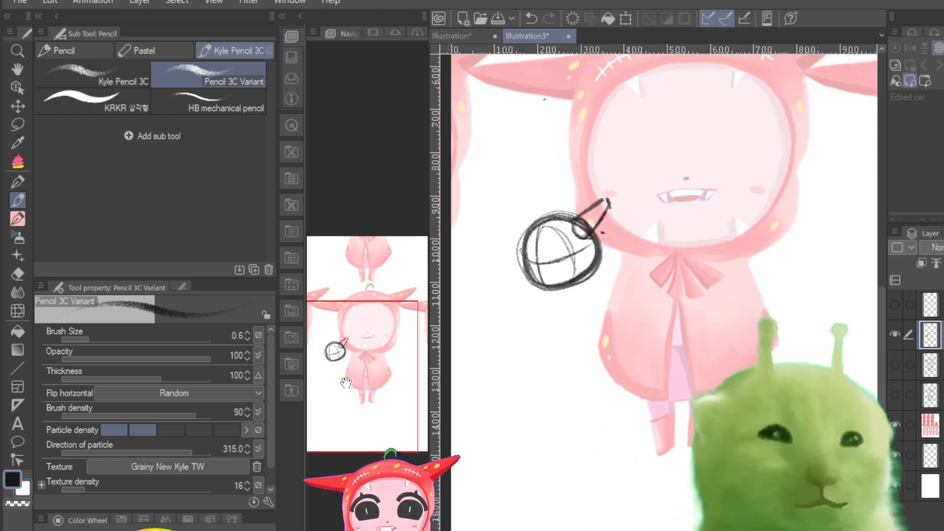
{"action": "mouse_move", "coordinate": [541, 293]}
{"action": "left_mouse_down"}
{"action": "mouse_move", "coordinate": [541, 315]}
{"action": "mouse_move", "coordinate": [575, 332]}
{"action": "left_mouse_up"}
{"action": "mouse_move", "coordinate": [569, 283]}
{"action": "left_mouse_down"}
{"action": "mouse_move", "coordinate": [579, 320]}
{"action": "mouse_move", "coordinate": [551, 332]}
{"action": "left_mouse_up"}
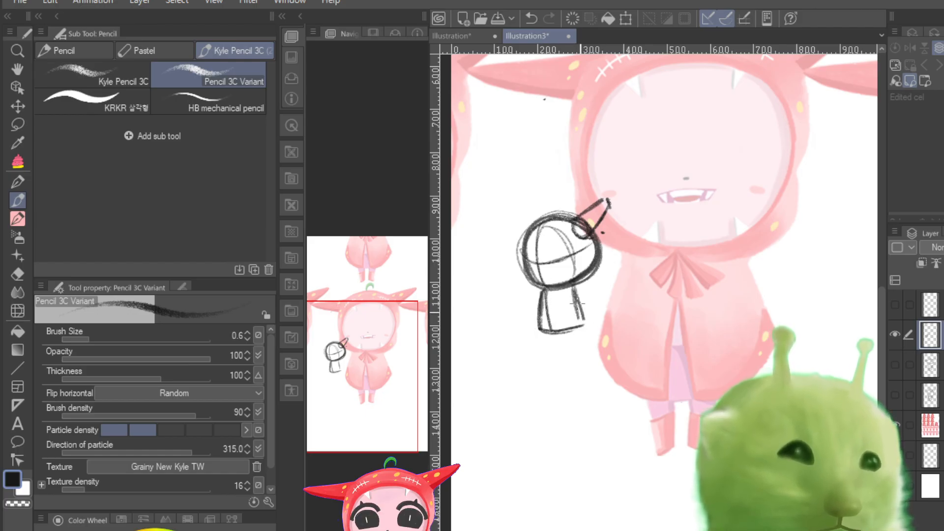
{"action": "mouse_move", "coordinate": [551, 339]}
{"action": "left_mouse_down"}
{"action": "mouse_move", "coordinate": [551, 359]}
{"action": "mouse_move", "coordinate": [560, 355]}
{"action": "left_mouse_up"}
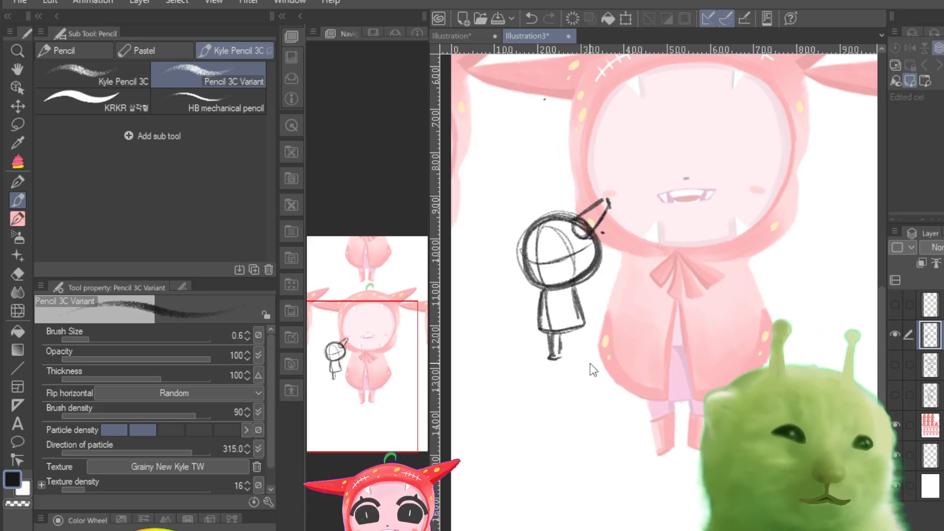
{"action": "key", "text": "ctrl+z"}
{"action": "key", "text": "ctrl+z"}
{"action": "key", "text": "ctrl+z"}
{"action": "mouse_move", "coordinate": [574, 289]}
{"action": "left_mouse_down"}
{"action": "mouse_move", "coordinate": [585, 317]}
{"action": "mouse_move", "coordinate": [554, 353]}
{"action": "left_mouse_up"}
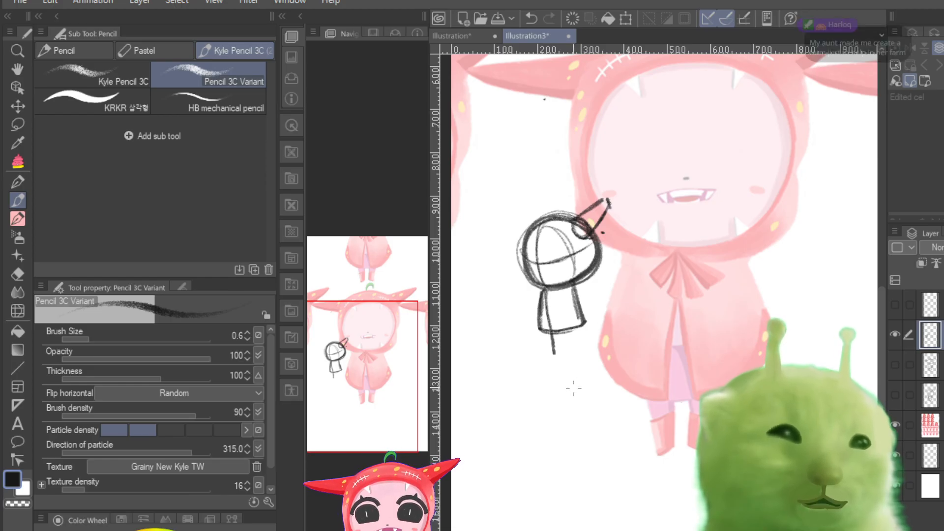
{"action": "key", "text": "ctrl+s"}
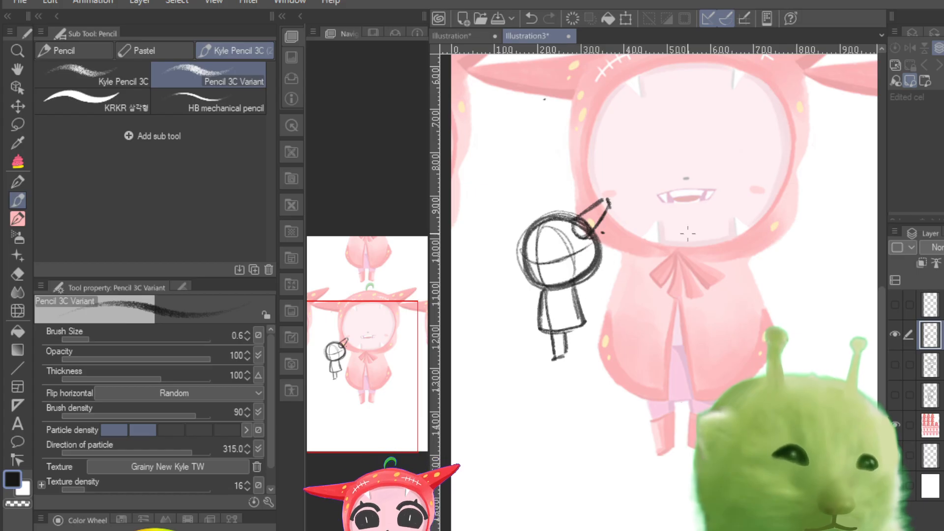
Step: Add the horn extending from the left of the small head and reinforce the leg lines
{"action": "left_click", "coordinate": [566, 294]}
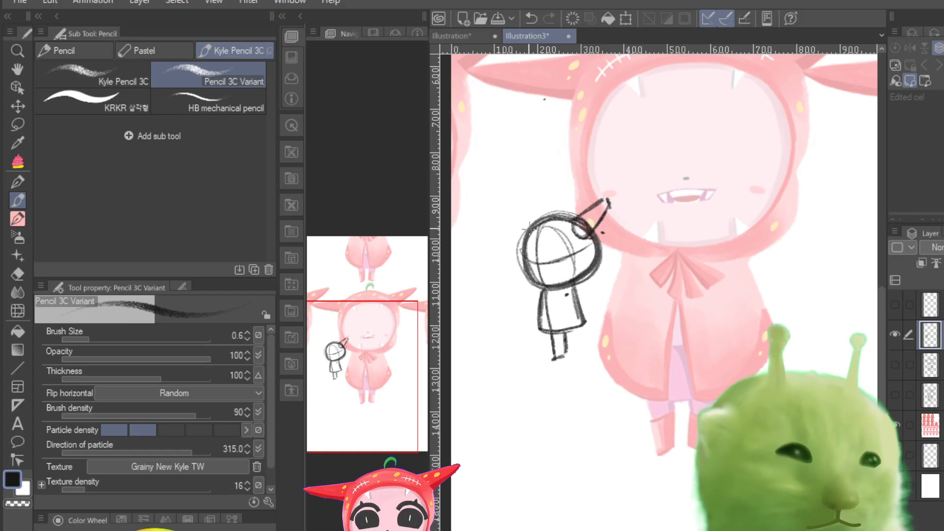
{"action": "left_click_drag", "start_coordinate": [533, 225], "coordinate": [486, 226]}
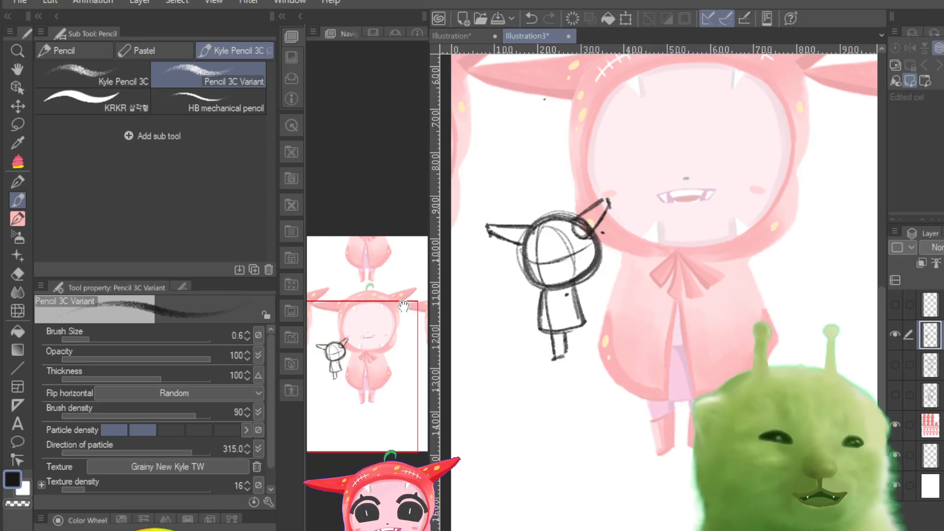
{"action": "left_click_drag", "start_coordinate": [373, 357], "coordinate": [370, 379]}
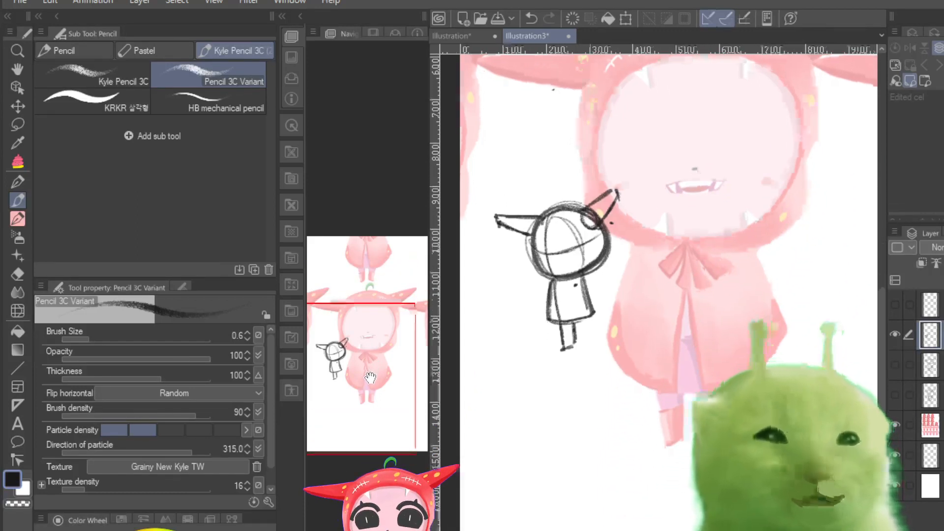
{"action": "left_click_drag", "start_coordinate": [562, 327], "coordinate": [565, 347]}
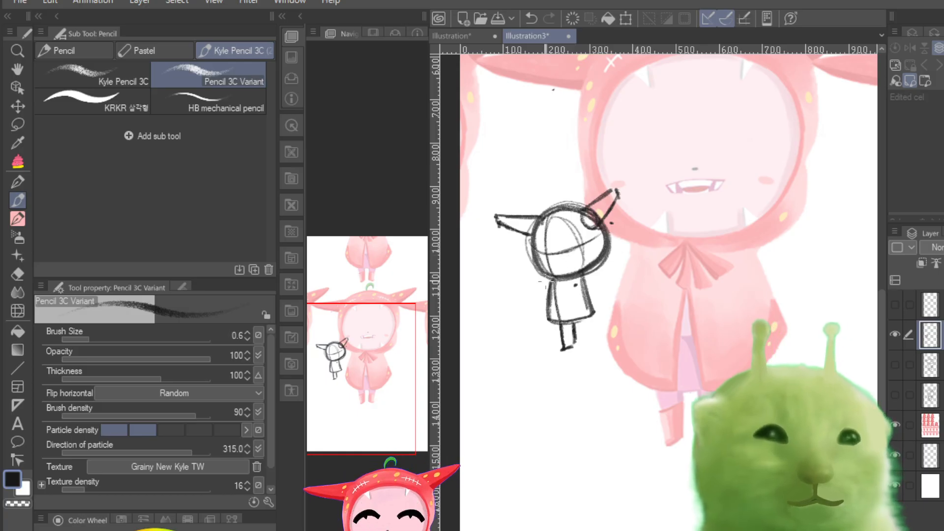
{"action": "key", "text": "ctrl+minus"}
{"action": "key", "text": "ctrl+minus"}
{"action": "key", "text": "ctrl+minus"}
{"action": "key", "text": "ctrl+plus"}
{"action": "key", "text": "ctrl+plus"}
{"action": "key", "text": "ctrl+plus"}
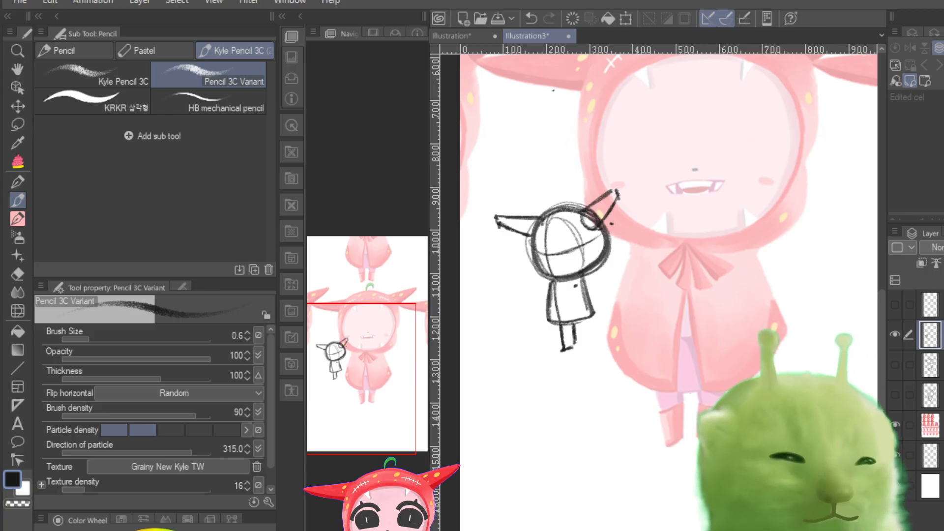
Step: Put the small sketch layer into a scale/rotate transform, enlarge it to 144% and shift it down and right
{"action": "key", "text": "ctrl+minus"}
{"action": "key", "text": "ctrl+minus"}
{"action": "key", "text": "ctrl+minus"}
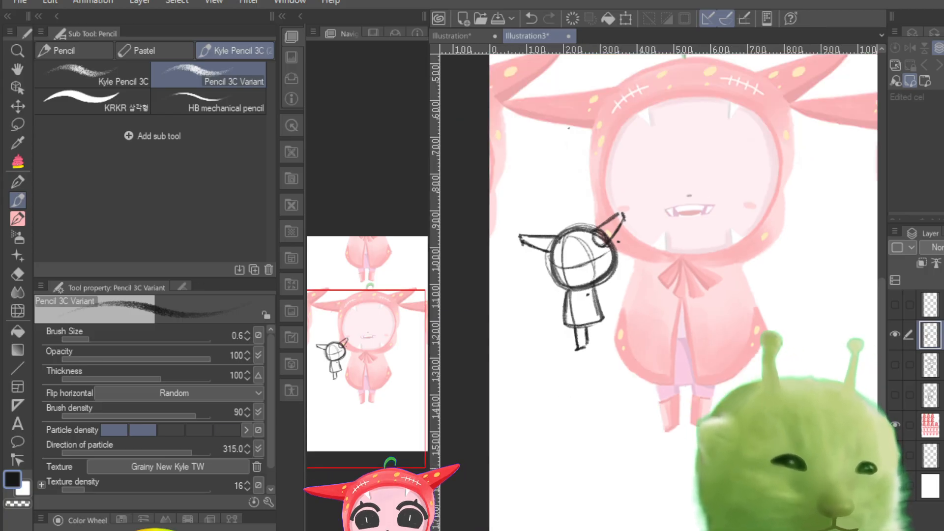
{"action": "left_click_drag", "start_coordinate": [371, 413], "coordinate": [354, 415]}
{"action": "key", "text": "ctrl+plus"}
{"action": "key", "text": "ctrl+plus"}
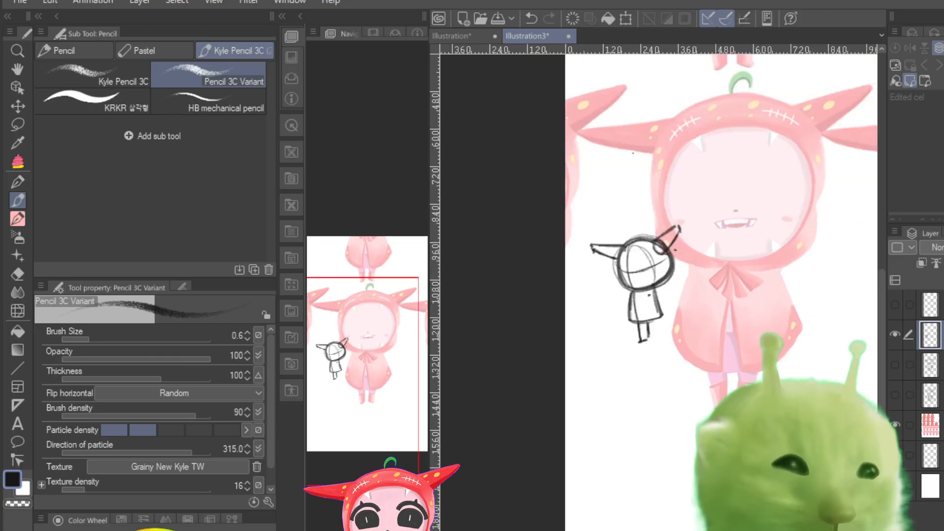
{"action": "left_click", "coordinate": [895, 334]}
{"action": "left_click", "coordinate": [895, 334]}
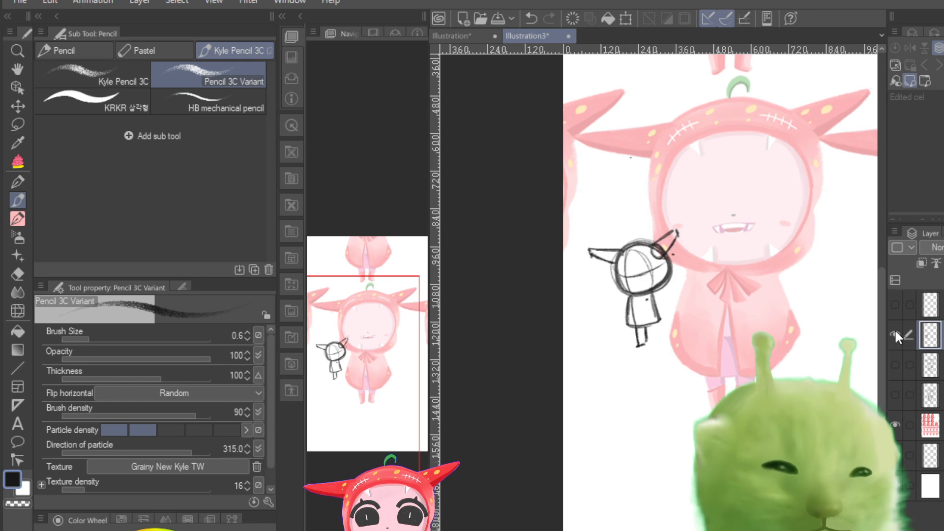
{"action": "key", "text": "ctrl+t"}
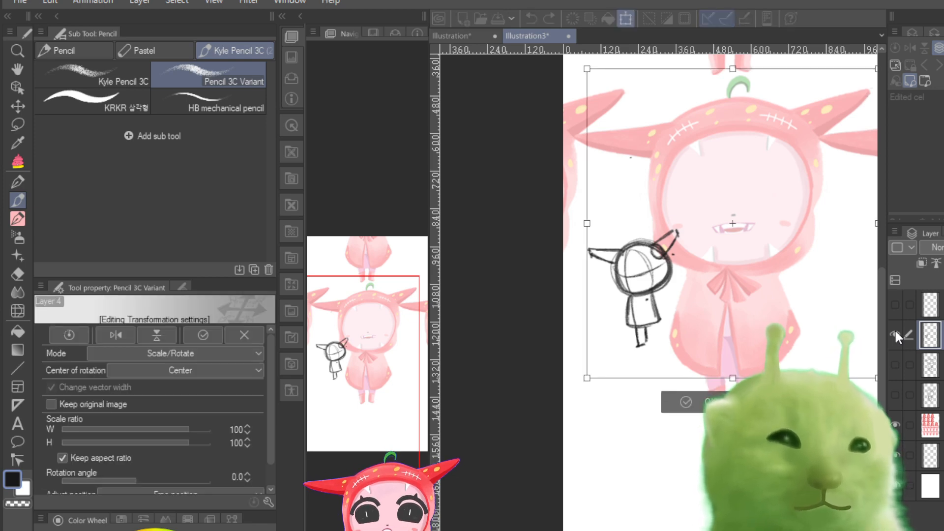
{"action": "mouse_move", "coordinate": [628, 286]}
{"action": "left_mouse_down"}
{"action": "mouse_move", "coordinate": [682, 215]}
{"action": "mouse_move", "coordinate": [740, 365]}
{"action": "mouse_move", "coordinate": [741, 352]}
{"action": "left_mouse_up"}
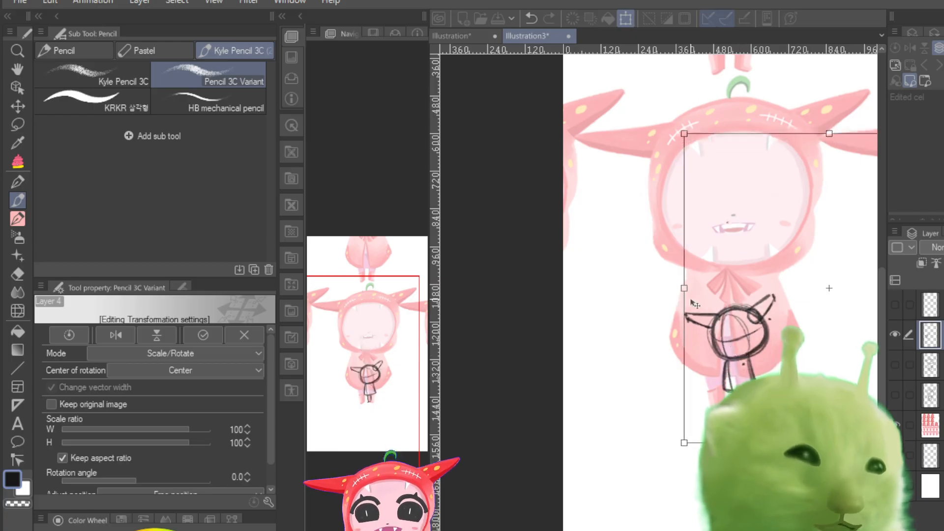
{"action": "mouse_move", "coordinate": [684, 135]}
{"action": "left_mouse_down"}
{"action": "mouse_move", "coordinate": [614, 88]}
{"action": "mouse_move", "coordinate": [573, 140]}
{"action": "left_mouse_up"}
{"action": "mouse_move", "coordinate": [602, 211]}
{"action": "left_mouse_down"}
{"action": "mouse_move", "coordinate": [734, 226]}
{"action": "mouse_move", "coordinate": [763, 268]}
{"action": "mouse_move", "coordinate": [763, 331]}
{"action": "left_mouse_up"}
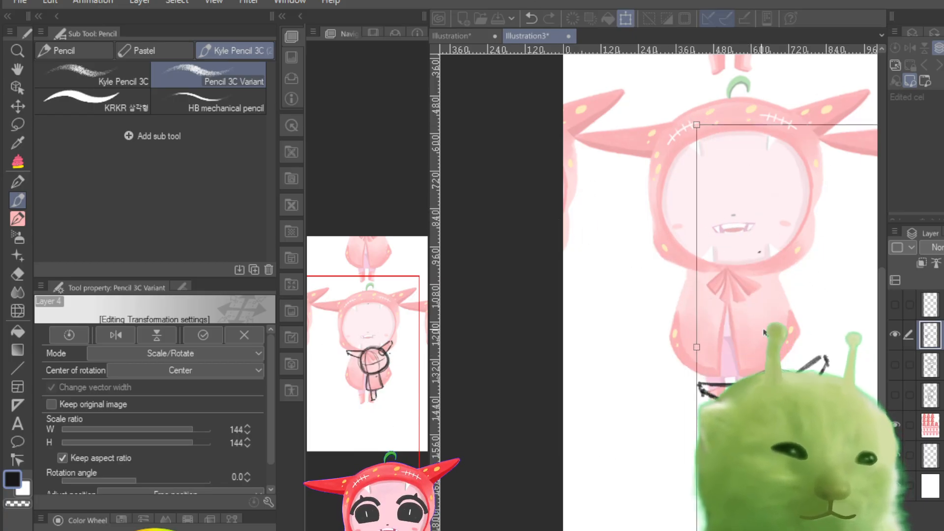
{"action": "left_click_drag", "start_coordinate": [776, 228], "coordinate": [785, 293]}
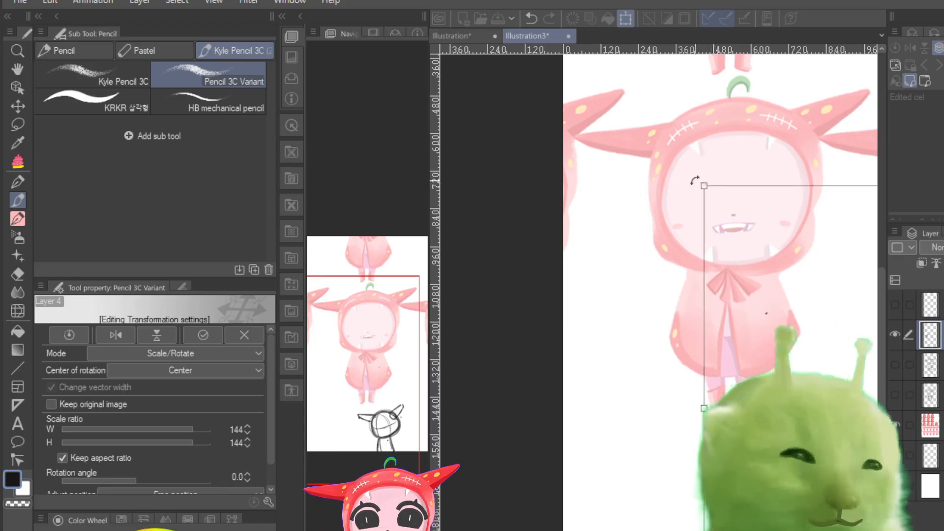
Step: Enlarge the transformed sketch in stages to 224%, repositioning it after each enlargement
{"action": "left_click_drag", "start_coordinate": [704, 185], "coordinate": [596, 86]}
{"action": "left_click_drag", "start_coordinate": [691, 371], "coordinate": [728, 170]}
{"action": "mouse_move", "coordinate": [730, 292]}
{"action": "left_mouse_down"}
{"action": "mouse_move", "coordinate": [709, 246]}
{"action": "mouse_move", "coordinate": [723, 273]}
{"action": "mouse_move", "coordinate": [740, 277]}
{"action": "mouse_move", "coordinate": [750, 341]}
{"action": "left_mouse_up"}
{"action": "mouse_move", "coordinate": [732, 240]}
{"action": "left_mouse_down"}
{"action": "mouse_move", "coordinate": [767, 240]}
{"action": "mouse_move", "coordinate": [785, 299]}
{"action": "left_mouse_up"}
{"action": "left_click_drag", "start_coordinate": [773, 188], "coordinate": [797, 314]}
{"action": "left_click_drag", "start_coordinate": [742, 175], "coordinate": [763, 254]}
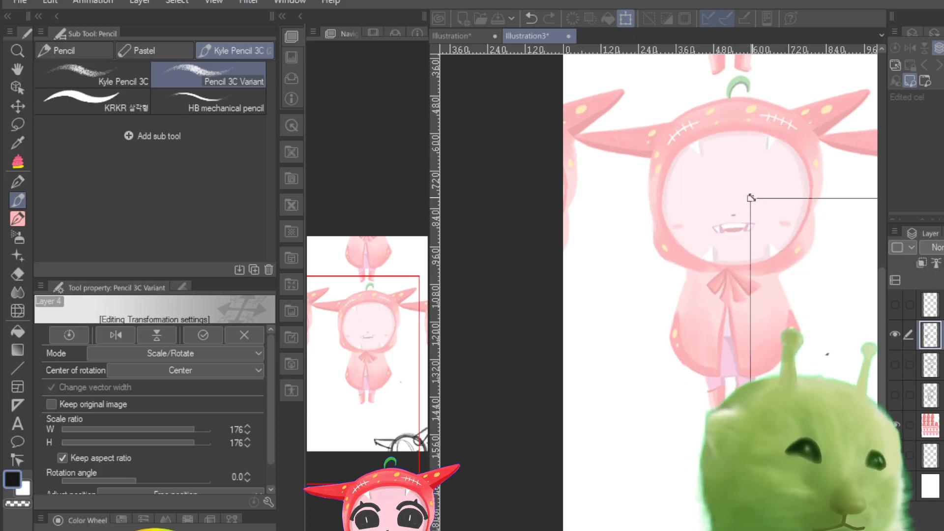
{"action": "left_click_drag", "start_coordinate": [751, 197], "coordinate": [594, 63]}
{"action": "left_click_drag", "start_coordinate": [725, 368], "coordinate": [745, 179]}
{"action": "left_click_drag", "start_coordinate": [760, 315], "coordinate": [760, 201]}
{"action": "mouse_move", "coordinate": [767, 323]}
{"action": "left_mouse_down"}
{"action": "mouse_move", "coordinate": [740, 312]}
{"action": "mouse_move", "coordinate": [762, 369]}
{"action": "mouse_move", "coordinate": [744, 388]}
{"action": "left_mouse_up"}
{"action": "mouse_move", "coordinate": [729, 192]}
{"action": "left_mouse_down"}
{"action": "mouse_move", "coordinate": [676, 226]}
{"action": "mouse_move", "coordinate": [782, 277]}
{"action": "mouse_move", "coordinate": [764, 361]}
{"action": "left_mouse_up"}
{"action": "left_click_drag", "start_coordinate": [721, 164], "coordinate": [765, 313]}
{"action": "left_click_drag", "start_coordinate": [730, 186], "coordinate": [759, 334]}
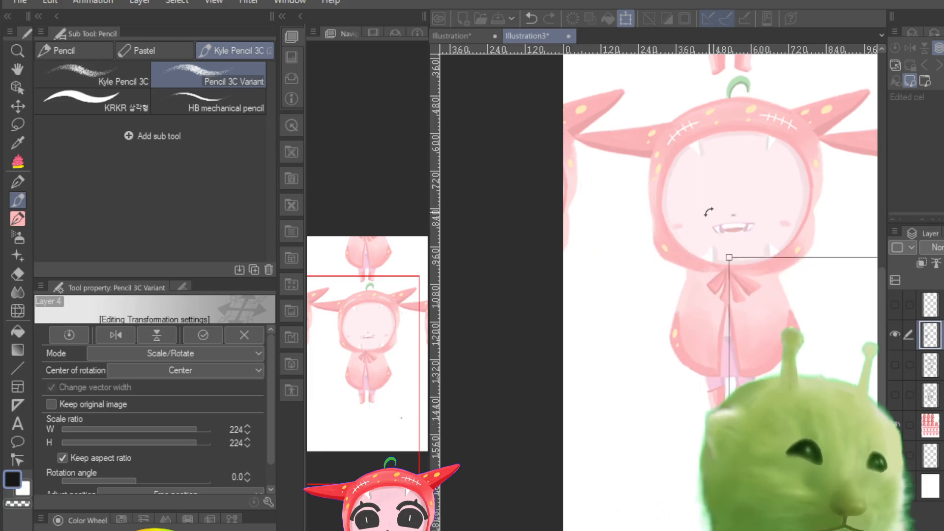
Step: Enlarge the turned-head sketch being transformed to 281% and move it over the central reference character
{"action": "mouse_move", "coordinate": [731, 257]}
{"action": "left_mouse_down"}
{"action": "mouse_move", "coordinate": [638, 184]}
{"action": "mouse_move", "coordinate": [565, 95]}
{"action": "left_mouse_up"}
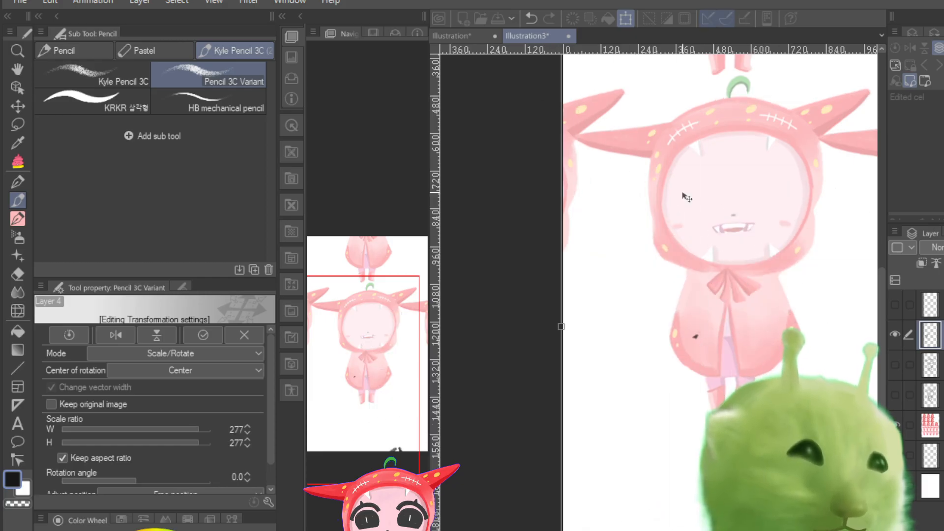
{"action": "mouse_move", "coordinate": [709, 525]}
{"action": "left_mouse_down"}
{"action": "mouse_move", "coordinate": [750, 359]}
{"action": "mouse_move", "coordinate": [750, 292]}
{"action": "mouse_move", "coordinate": [747, 313]}
{"action": "left_mouse_up"}
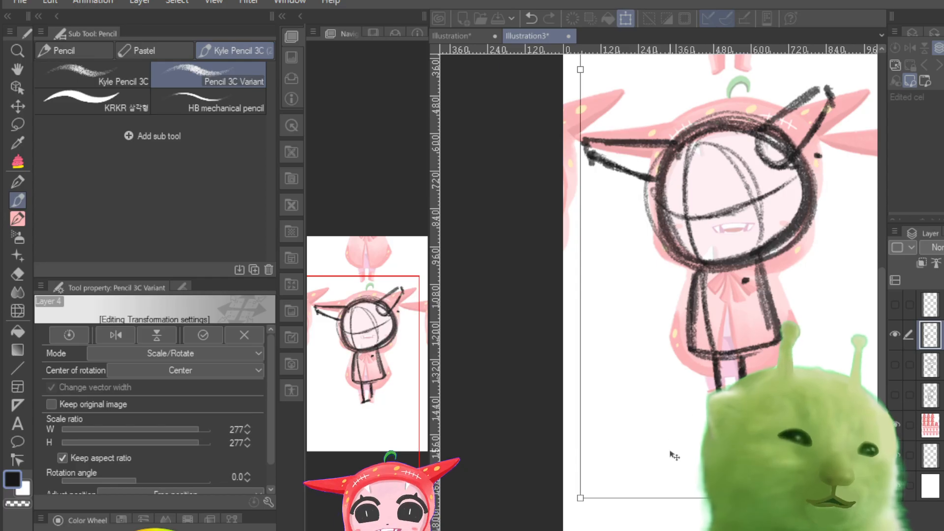
{"action": "left_click_drag", "start_coordinate": [580, 497], "coordinate": [540, 509]}
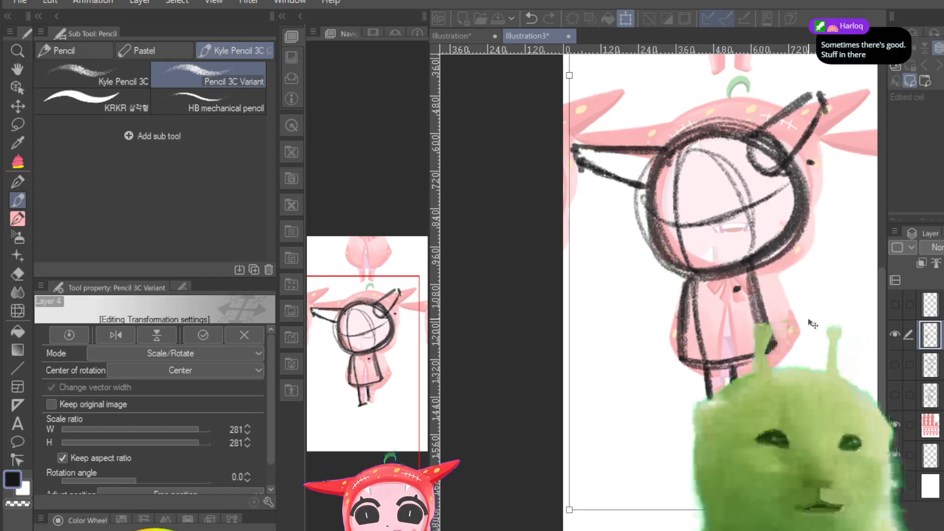
{"action": "mouse_move", "coordinate": [813, 324]}
{"action": "left_mouse_down"}
{"action": "mouse_move", "coordinate": [832, 320]}
{"action": "mouse_move", "coordinate": [828, 308]}
{"action": "left_mouse_up"}
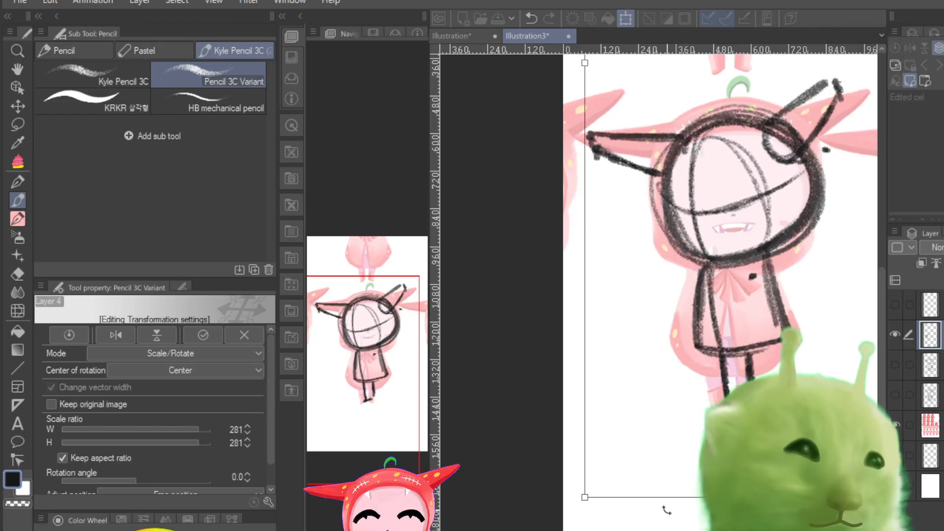
Step: Enlarge the sketch further to 290%, align its head and body with the reference, and apply the transformation
{"action": "mouse_move", "coordinate": [574, 497]}
{"action": "left_mouse_down"}
{"action": "mouse_move", "coordinate": [543, 509]}
{"action": "mouse_move", "coordinate": [559, 511]}
{"action": "left_mouse_up"}
{"action": "left_click_drag", "start_coordinate": [706, 350], "coordinate": [699, 350]}
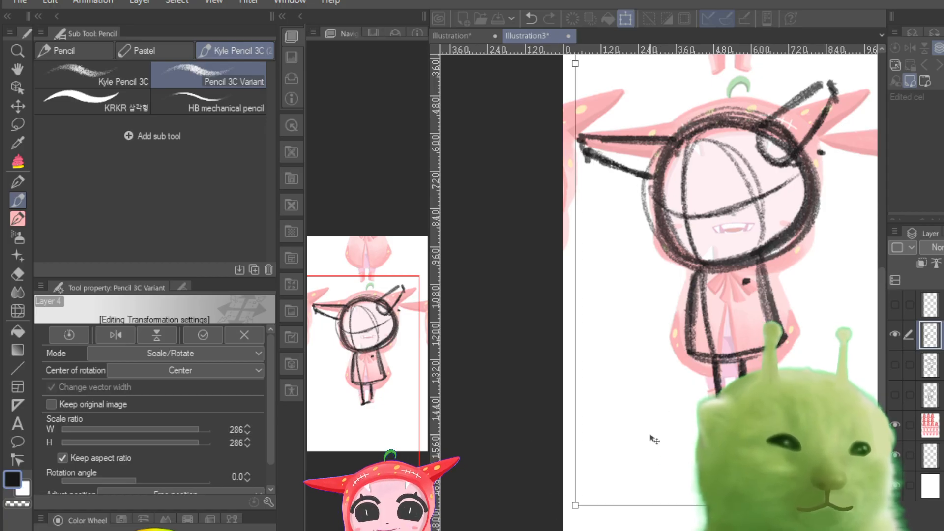
{"action": "mouse_move", "coordinate": [578, 506]}
{"action": "left_mouse_down"}
{"action": "mouse_move", "coordinate": [566, 512]}
{"action": "mouse_move", "coordinate": [576, 513]}
{"action": "left_mouse_up"}
{"action": "left_click_drag", "start_coordinate": [764, 336], "coordinate": [766, 333]}
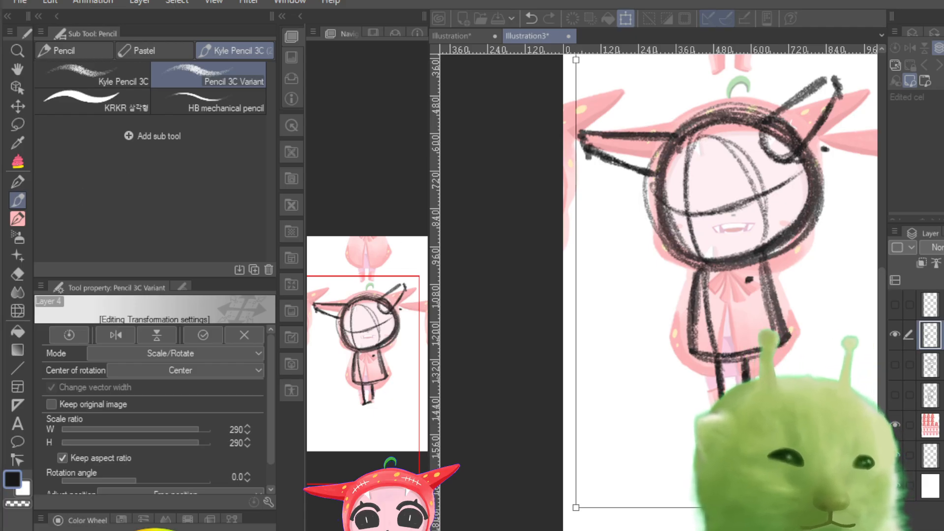
{"action": "key", "text": "Return"}
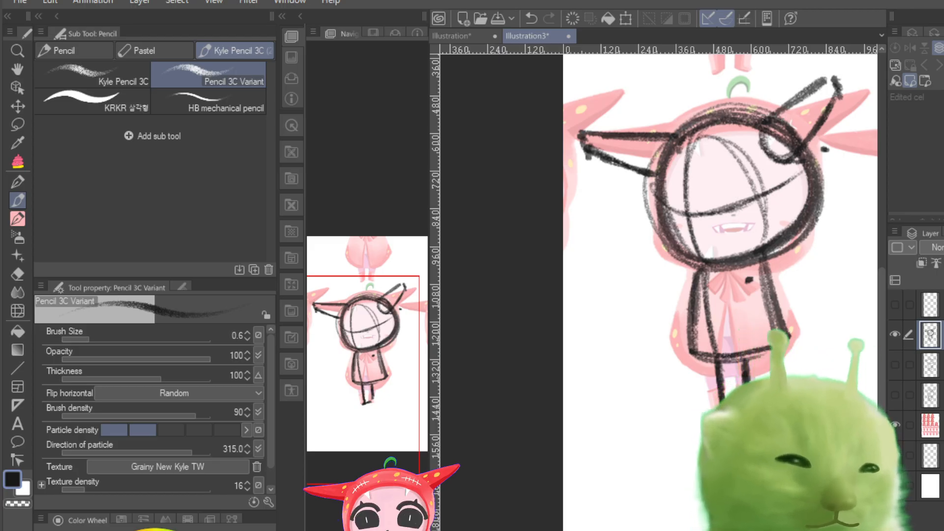
Step: Fade the turned-head sketch layer to a light grey by lowering its opacity and hide the coloured reference layer
{"action": "mouse_move", "coordinate": [358, 357]}
{"action": "left_mouse_down"}
{"action": "mouse_move", "coordinate": [368, 340]}
{"action": "mouse_move", "coordinate": [360, 364]}
{"action": "mouse_move", "coordinate": [358, 353]}
{"action": "left_mouse_up"}
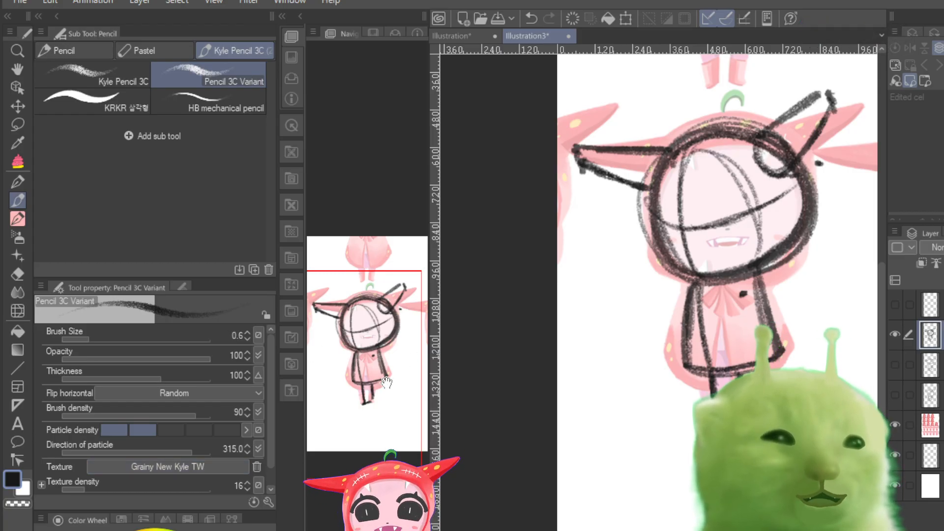
{"action": "left_click_drag", "start_coordinate": [381, 373], "coordinate": [388, 356]}
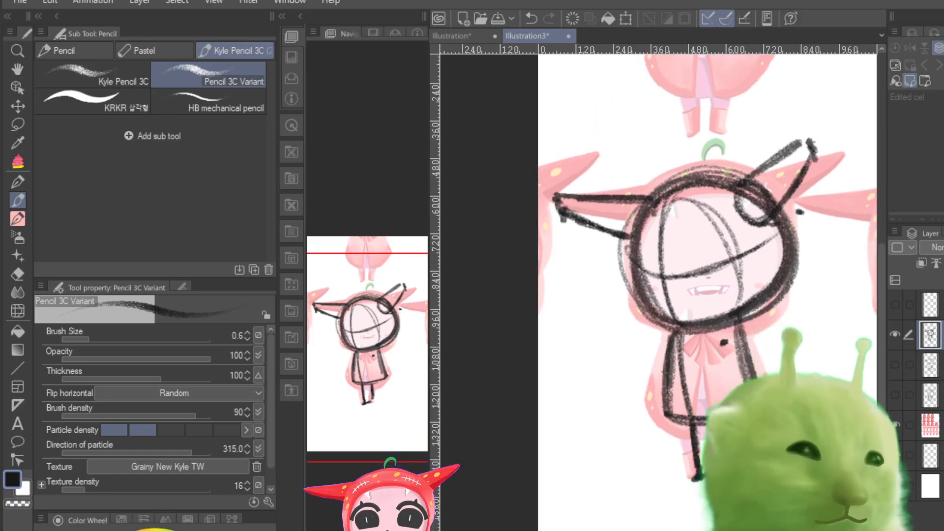
{"action": "left_click", "coordinate": [943, 247]}
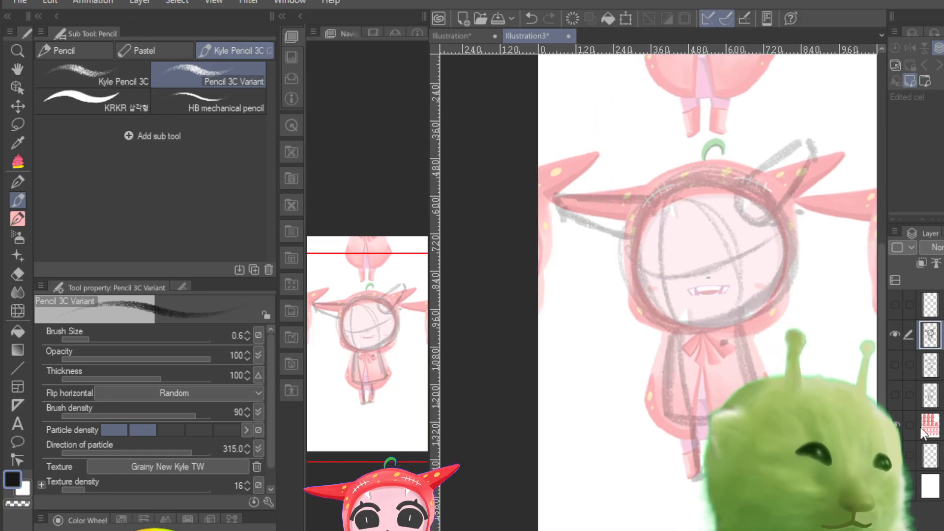
{"action": "left_click", "coordinate": [895, 426]}
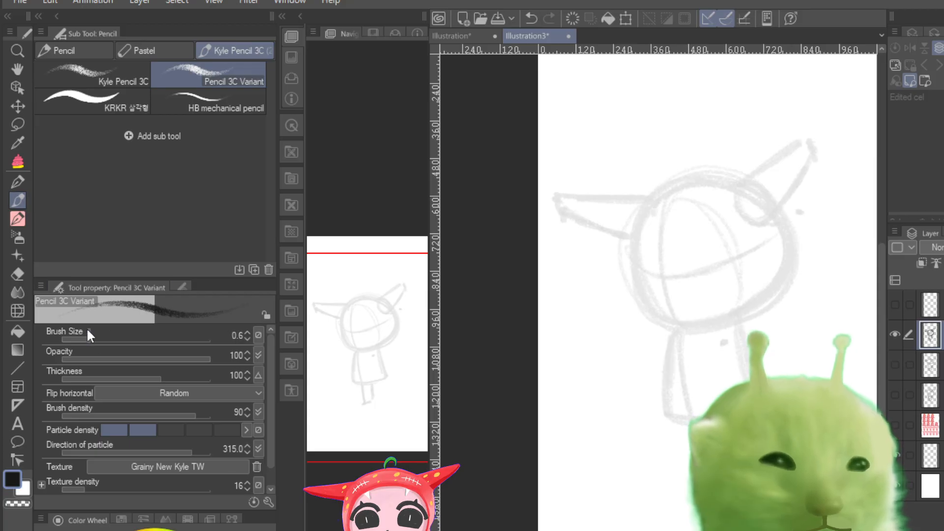
Step: Set the Pencil 3C Variant brush size to 0.5
{"action": "left_click_drag", "start_coordinate": [87, 329], "coordinate": [82, 326]}
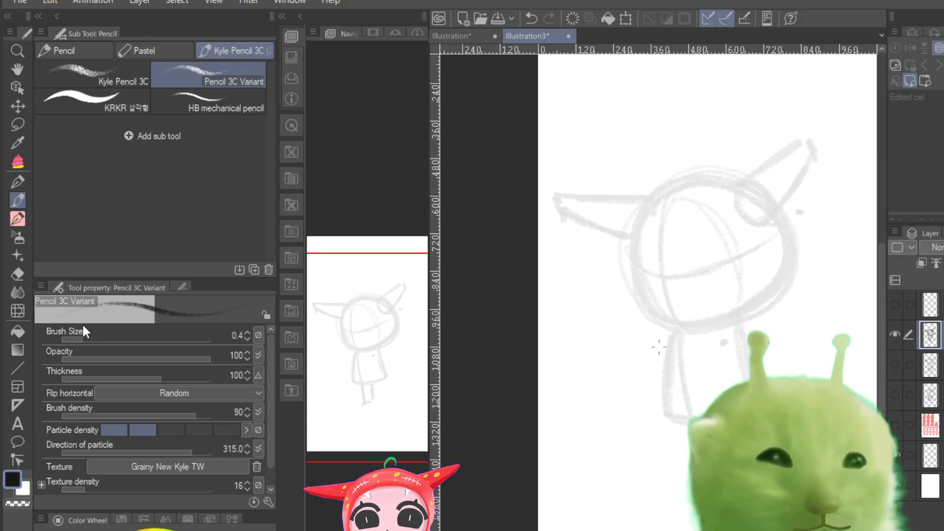
{"action": "mouse_move", "coordinate": [348, 374]}
{"action": "left_mouse_down"}
{"action": "mouse_move", "coordinate": [362, 390]}
{"action": "mouse_move", "coordinate": [370, 380]}
{"action": "left_mouse_up"}
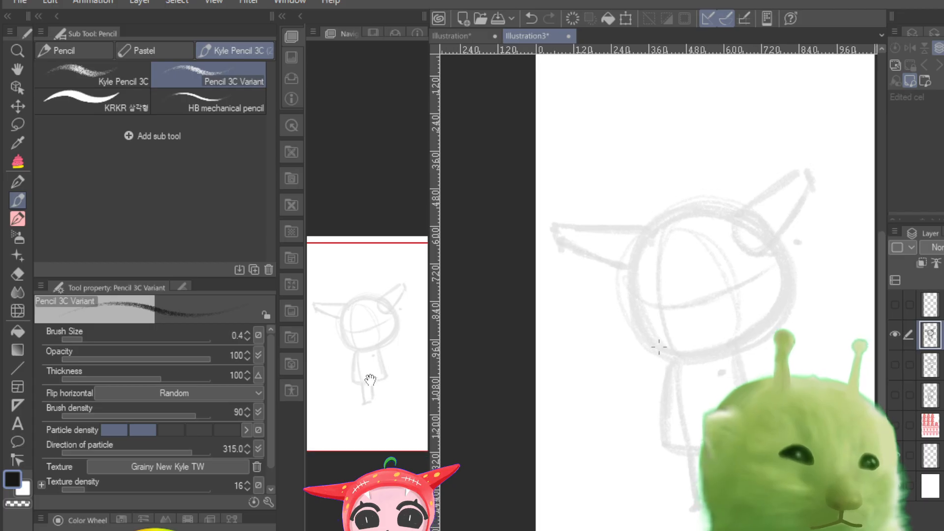
{"action": "left_click", "coordinate": [18, 223]}
{"action": "left_click", "coordinate": [18, 202]}
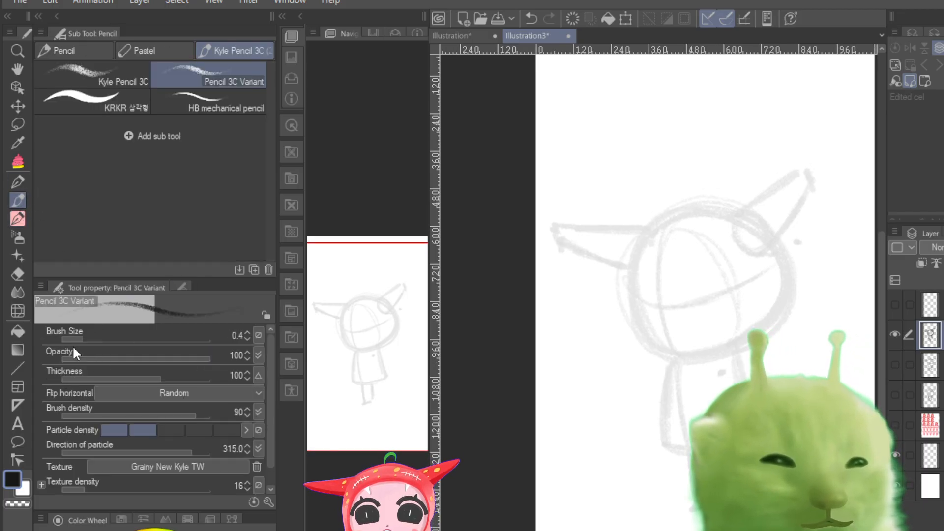
{"action": "left_click_drag", "start_coordinate": [84, 336], "coordinate": [89, 335]}
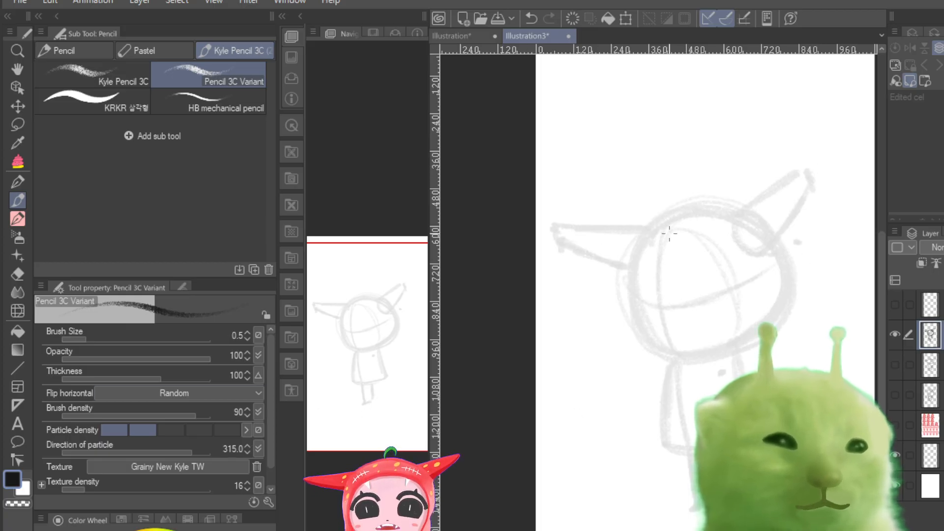
{"action": "scroll", "coordinate": [660, 346], "scroll_direction": "up", "scroll_amount": 7}
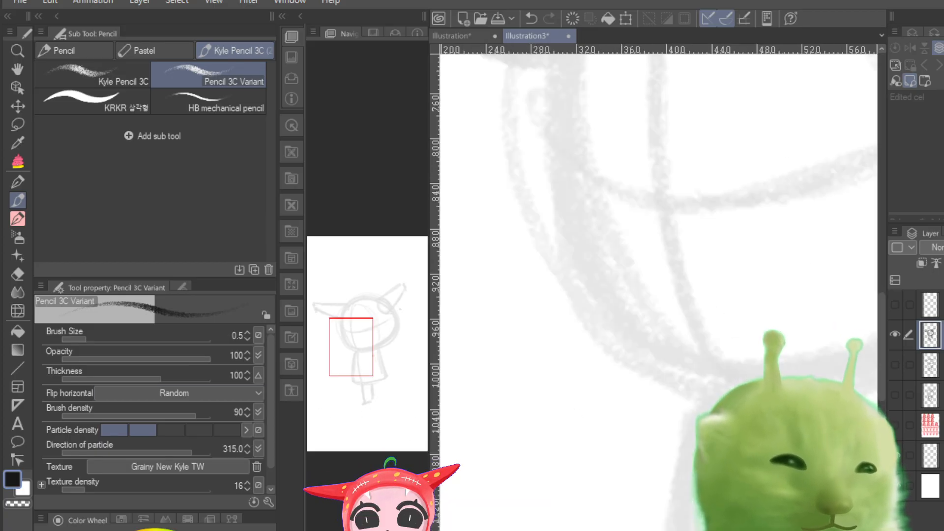
{"action": "scroll", "coordinate": [659, 346], "scroll_direction": "down", "scroll_amount": 12}
{"action": "scroll", "coordinate": [659, 346], "scroll_direction": "up", "scroll_amount": 11}
{"action": "scroll", "coordinate": [660, 290], "scroll_direction": "down", "scroll_amount": 3}
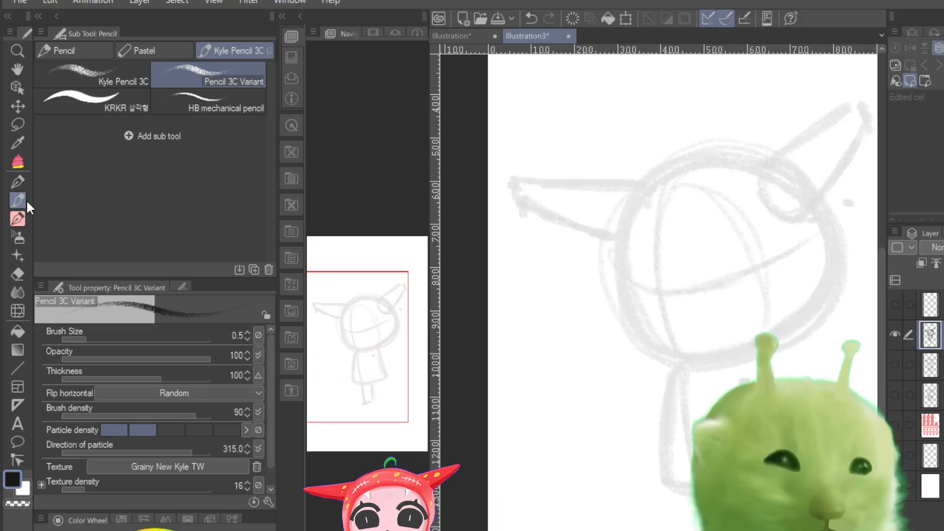
{"action": "left_click", "coordinate": [17, 221]}
{"action": "left_click", "coordinate": [19, 199]}
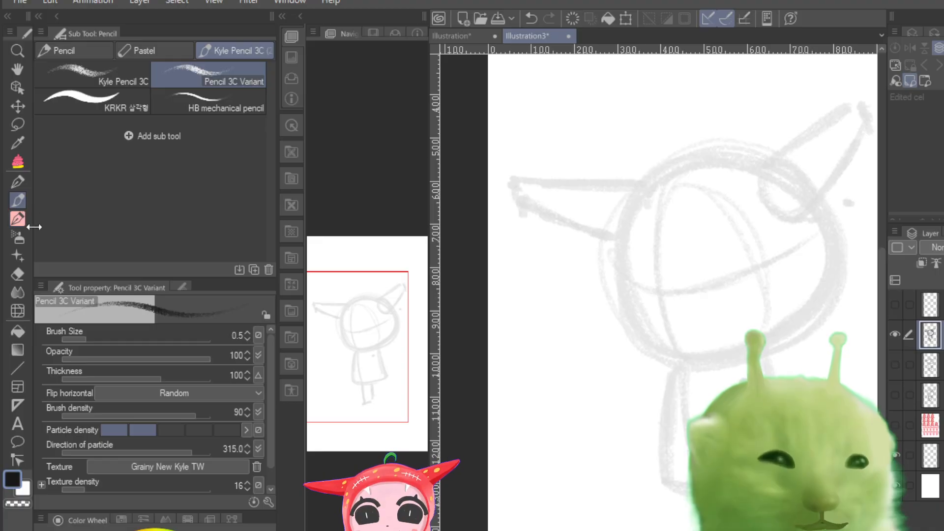
{"action": "left_click", "coordinate": [19, 217]}
{"action": "left_click", "coordinate": [19, 200]}
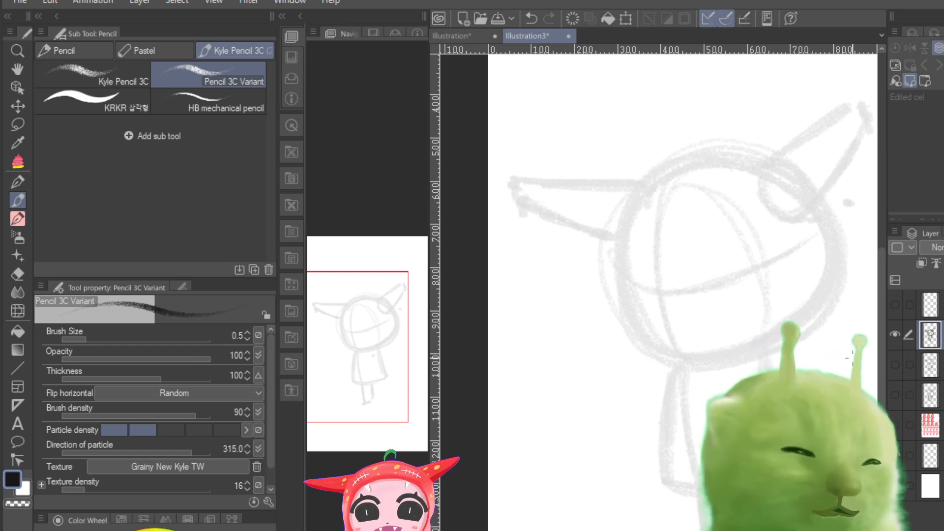
Step: Compare the faded turned-head rough with the front-view line sketch by toggling the visibility of their layers
{"action": "left_click", "coordinate": [895, 334]}
{"action": "left_click", "coordinate": [894, 365]}
{"action": "left_click", "coordinate": [894, 364]}
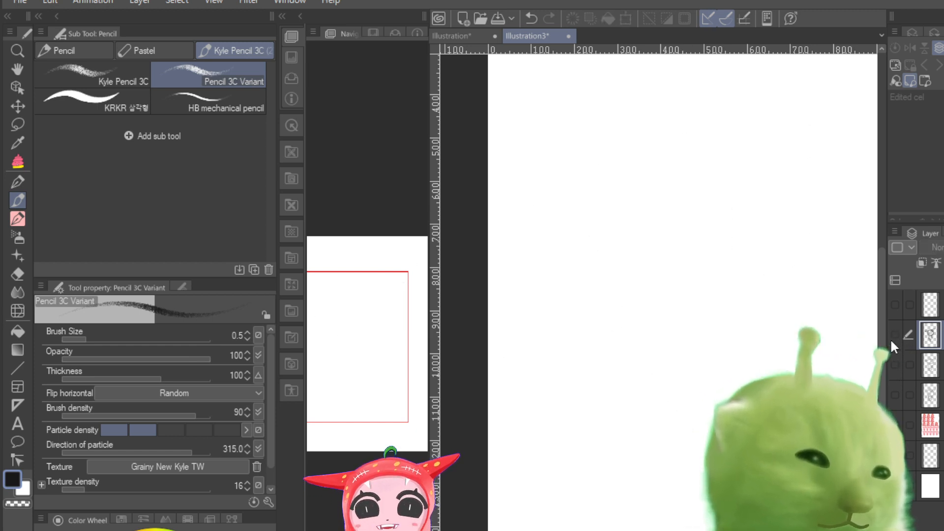
{"action": "left_click", "coordinate": [895, 335]}
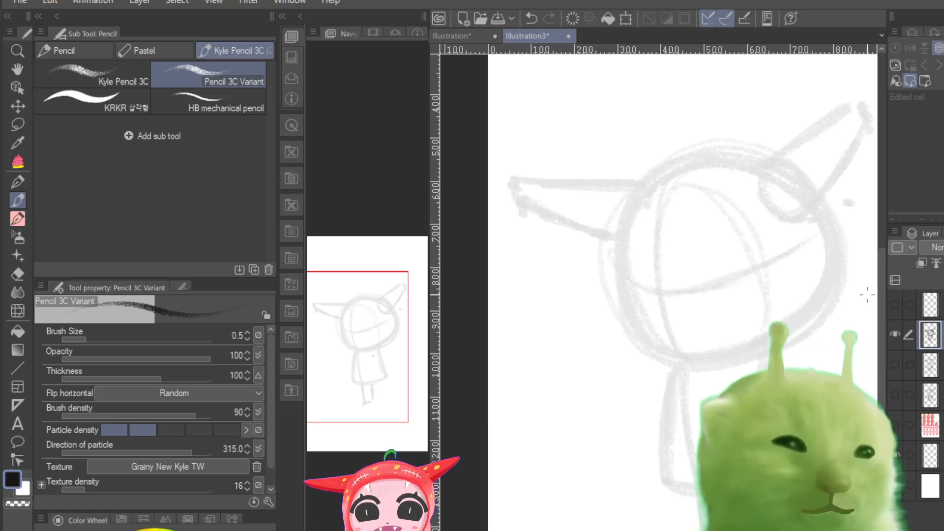
{"action": "left_click", "coordinate": [895, 333]}
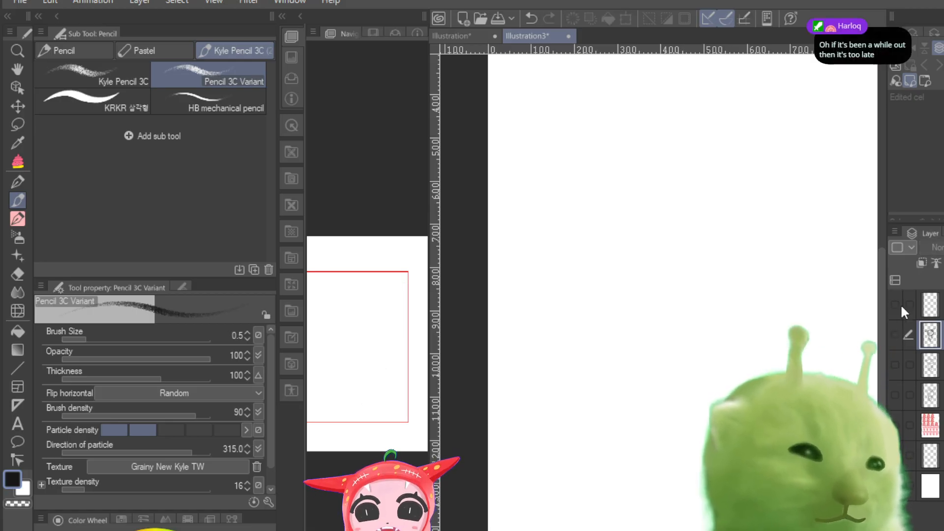
{"action": "left_click", "coordinate": [895, 304]}
{"action": "left_click", "coordinate": [895, 334]}
{"action": "left_click", "coordinate": [895, 364]}
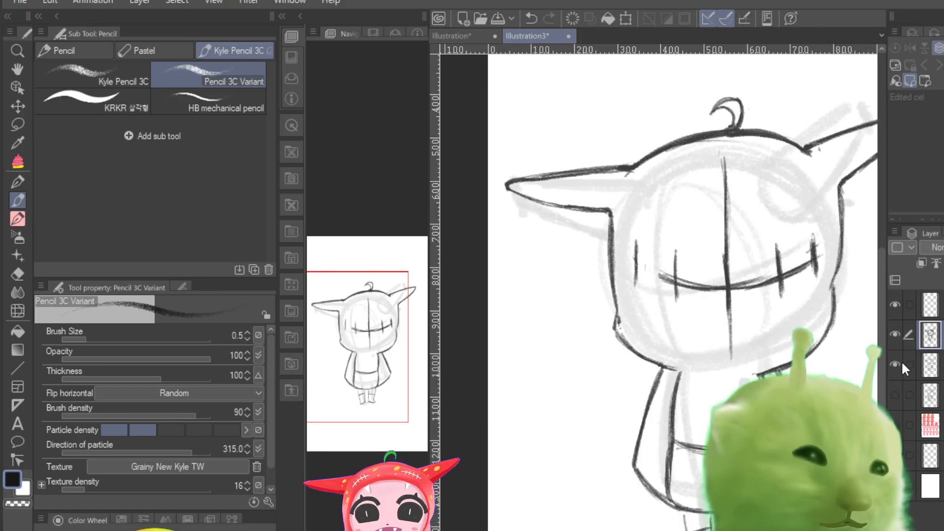
{"action": "left_click", "coordinate": [902, 364]}
{"action": "left_click", "coordinate": [896, 334]}
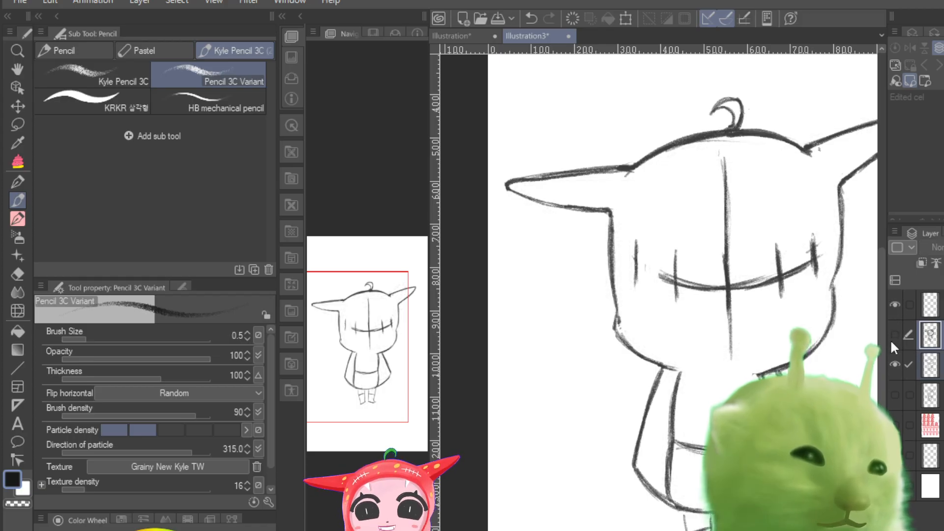
Step: View the side-view and front-view line sketches separately, leaving only the turned-head rough layer displayed
{"action": "left_click", "coordinate": [895, 304]}
{"action": "left_click", "coordinate": [895, 365]}
{"action": "left_click", "coordinate": [895, 397]}
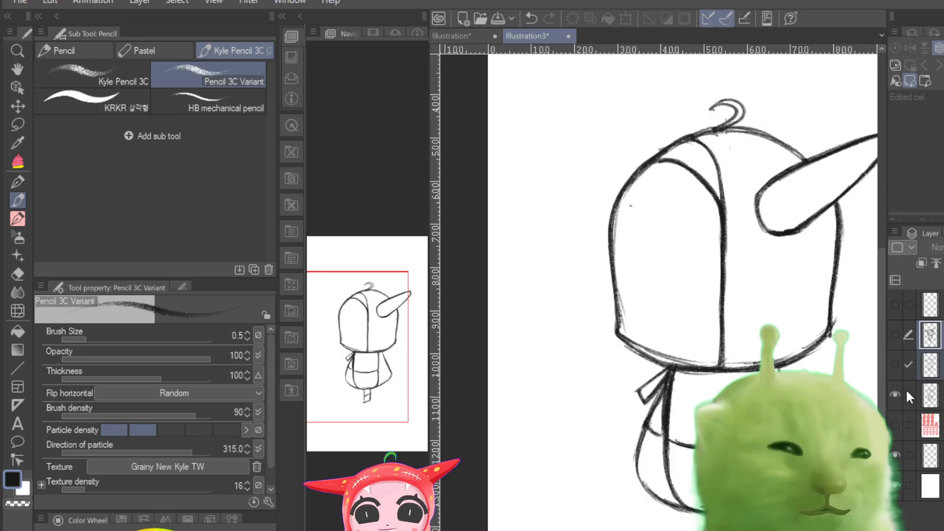
{"action": "left_click", "coordinate": [895, 394]}
{"action": "left_click", "coordinate": [895, 365]}
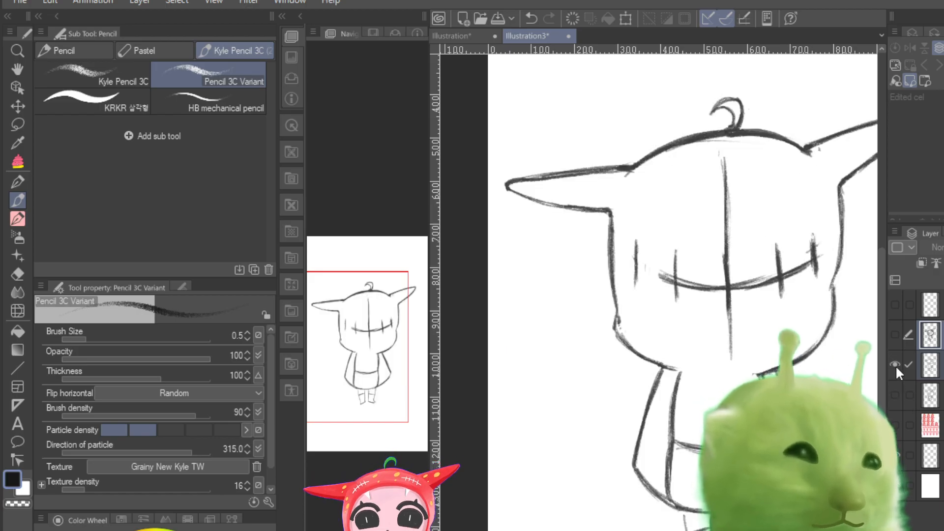
{"action": "left_click", "coordinate": [895, 365]}
{"action": "left_click", "coordinate": [895, 334]}
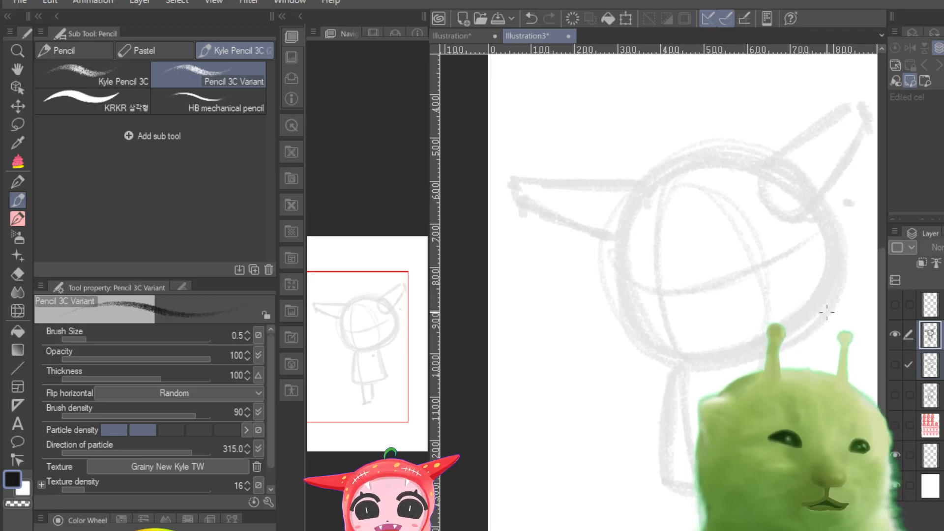
{"action": "left_click", "coordinate": [895, 333]}
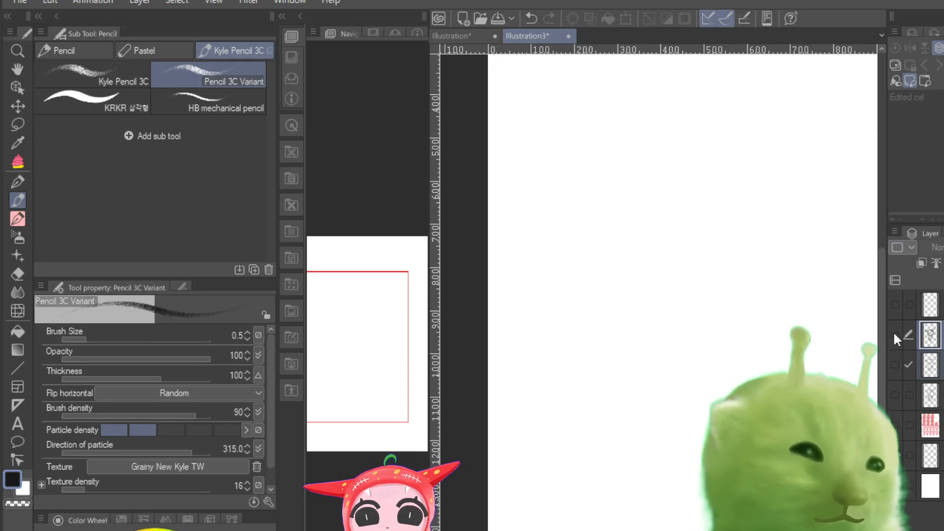
{"action": "left_click", "coordinate": [895, 335]}
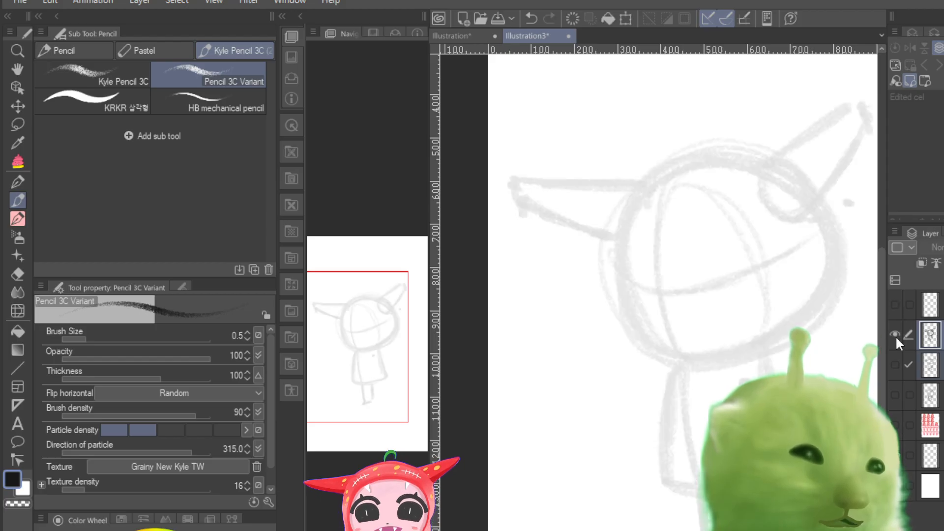
{"action": "left_click", "coordinate": [895, 336]}
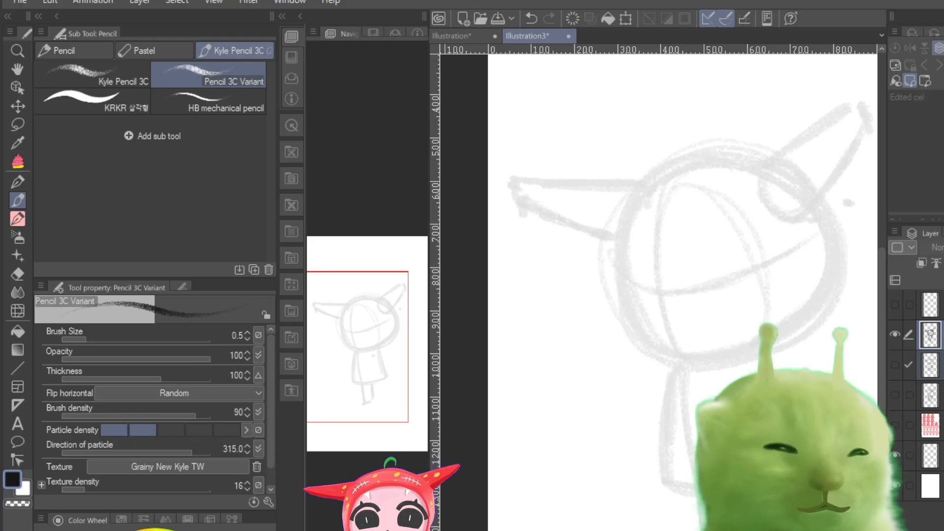
{"action": "left_click", "coordinate": [895, 335]}
{"action": "left_click", "coordinate": [896, 337]}
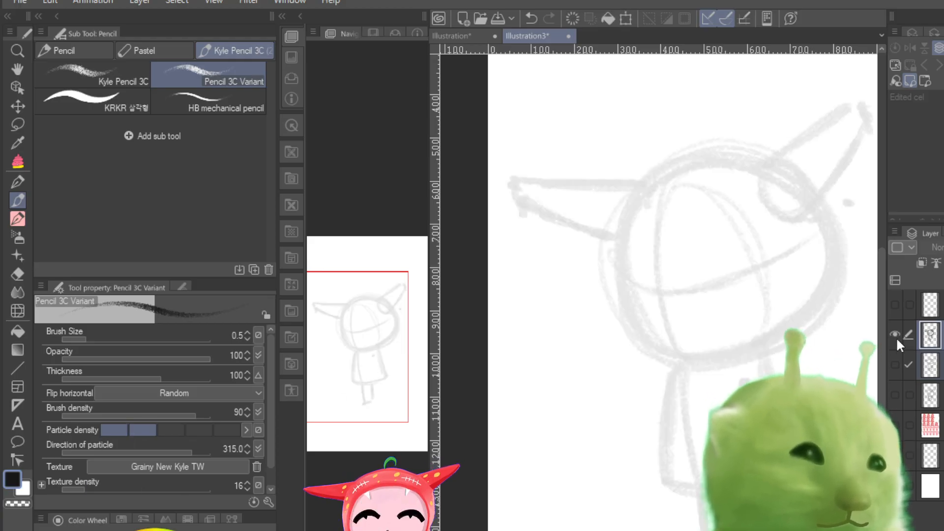
{"action": "left_click", "coordinate": [895, 338]}
{"action": "left_click", "coordinate": [895, 337]}
{"action": "left_click", "coordinate": [896, 338]}
{"action": "left_click", "coordinate": [896, 337]}
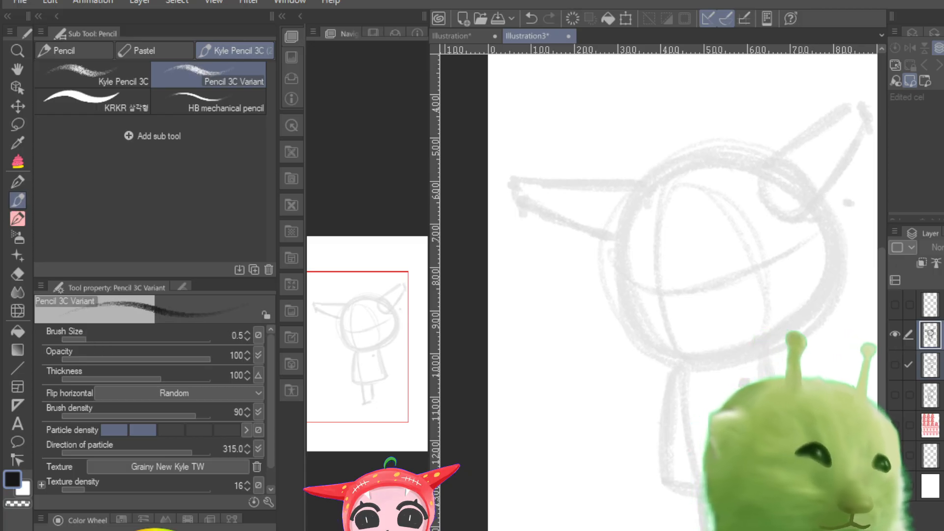
{"action": "left_click", "coordinate": [895, 334]}
{"action": "left_click", "coordinate": [894, 333]}
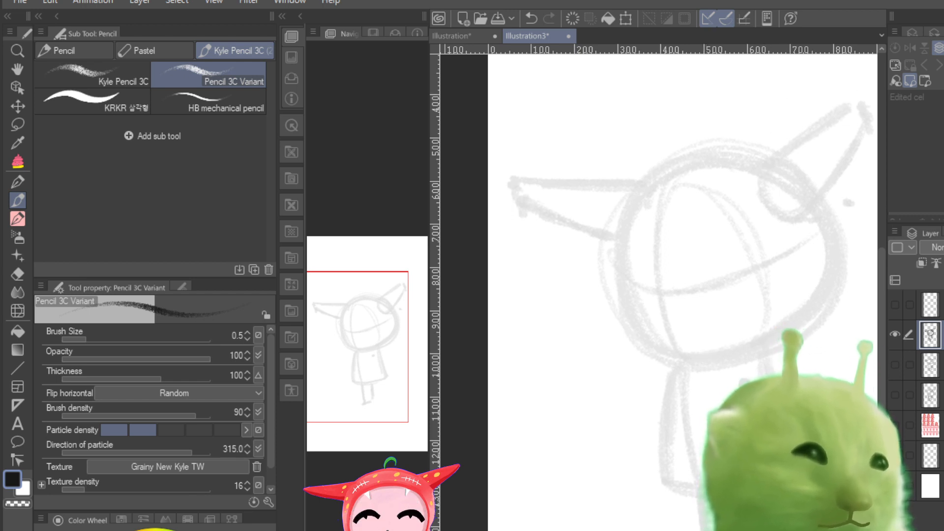
Step: Display the turned-head rough layer and reduce its opacity a little further
{"action": "left_click", "coordinate": [895, 334]}
{"action": "left_click", "coordinate": [895, 334]}
{"action": "left_click", "coordinate": [895, 334]}
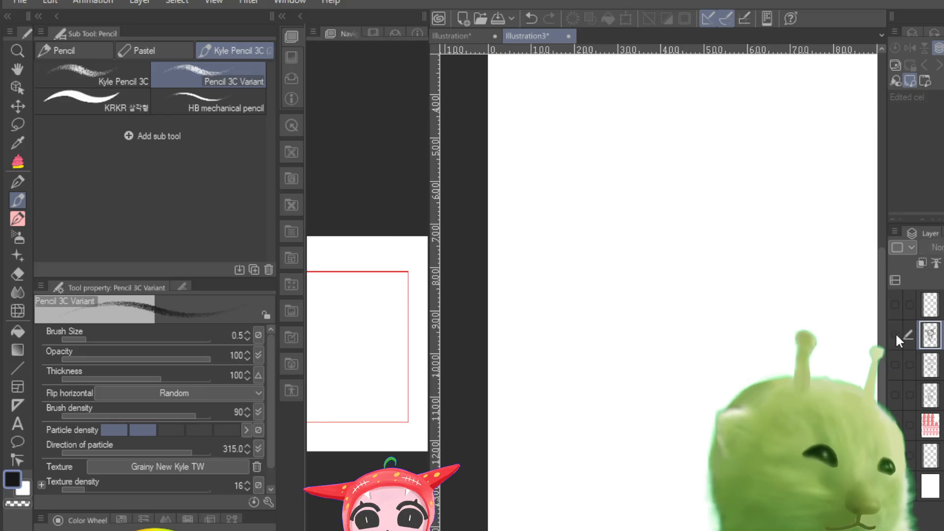
{"action": "left_click", "coordinate": [895, 334]}
{"action": "left_click_drag", "start_coordinate": [943, 247], "coordinate": [939, 247]}
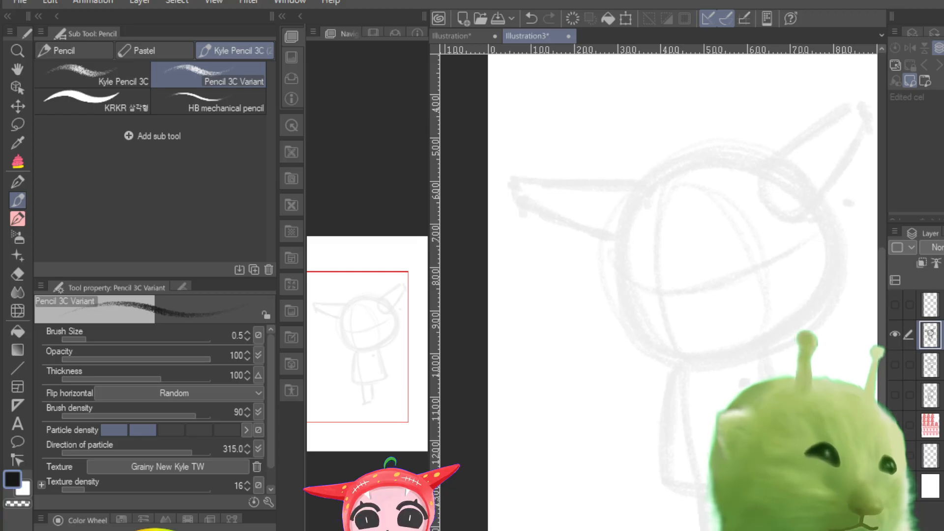
Step: Select the empty layer above the turned-head rough and set the Pencil 3C Variant brush size to 0.4
{"action": "left_click", "coordinate": [930, 304]}
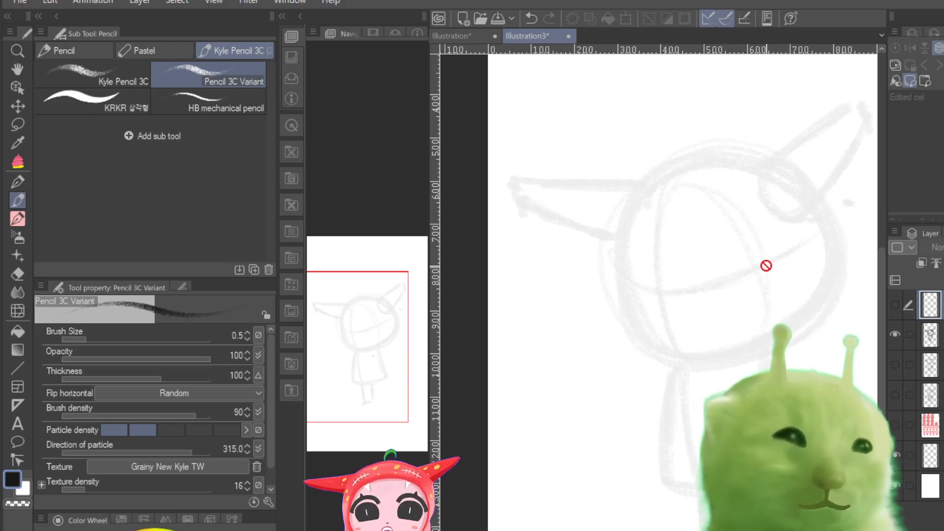
{"action": "left_click", "coordinate": [20, 218]}
{"action": "left_click", "coordinate": [20, 200]}
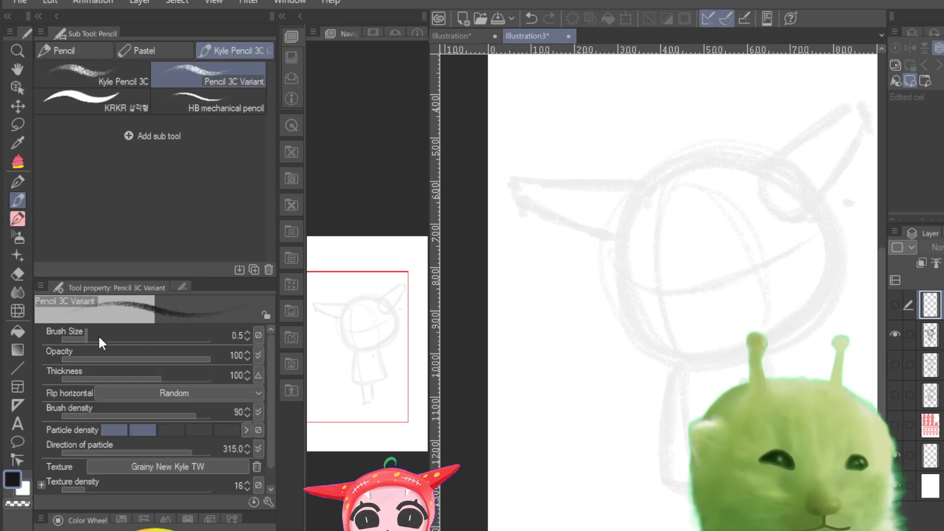
{"action": "left_click", "coordinate": [84, 338]}
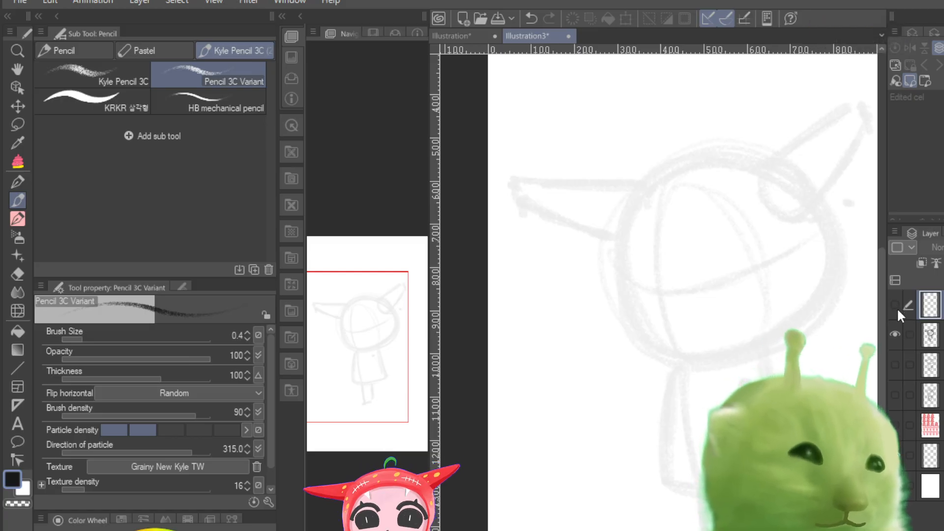
{"action": "left_click", "coordinate": [892, 330]}
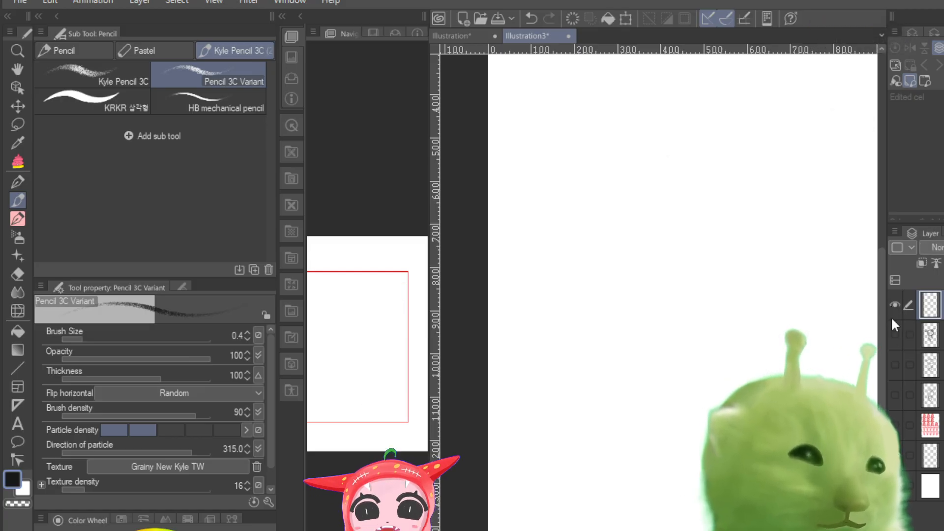
{"action": "left_click", "coordinate": [894, 325]}
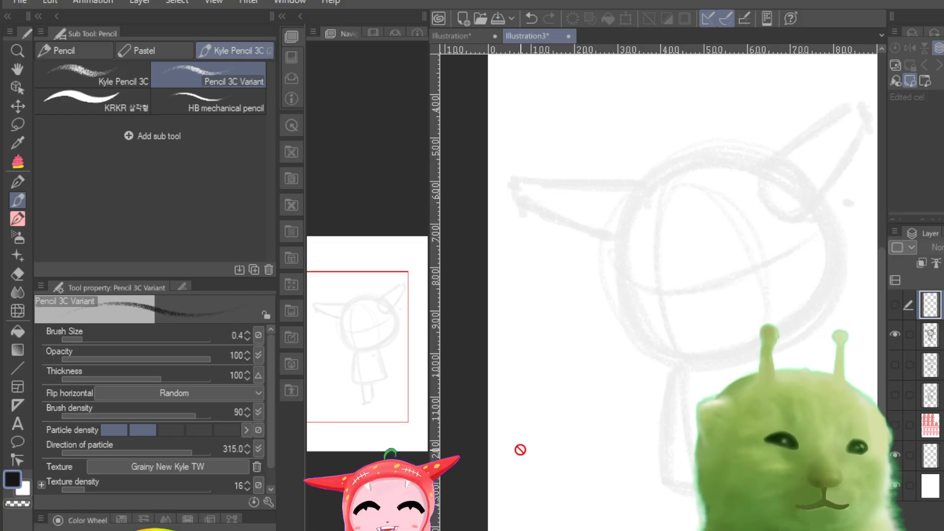
{"action": "left_click", "coordinate": [927, 334]}
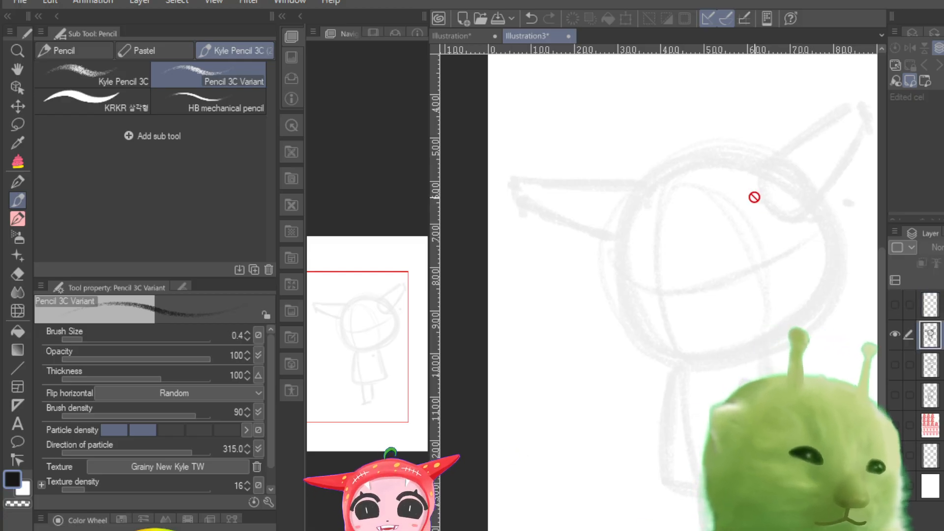
{"action": "left_click", "coordinate": [896, 308]}
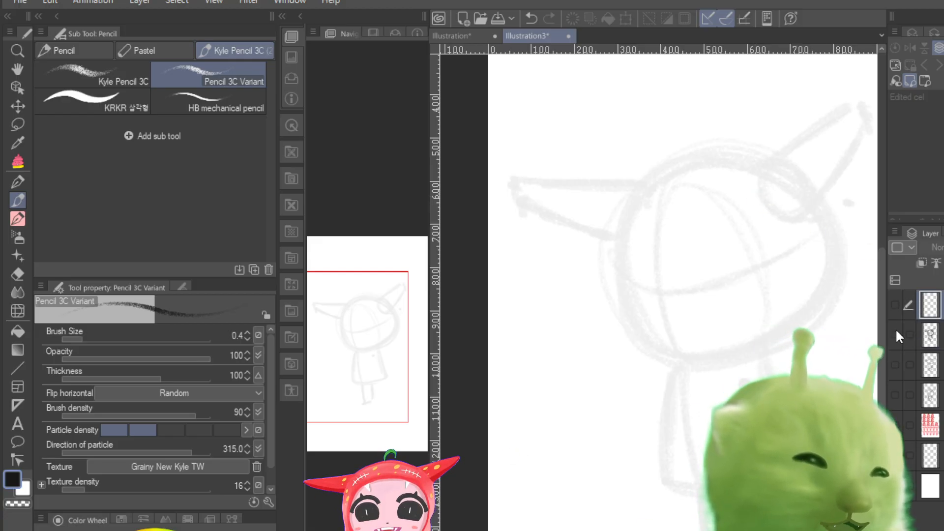
{"action": "left_click", "coordinate": [895, 328]}
{"action": "left_click", "coordinate": [895, 304]}
{"action": "left_click", "coordinate": [892, 326]}
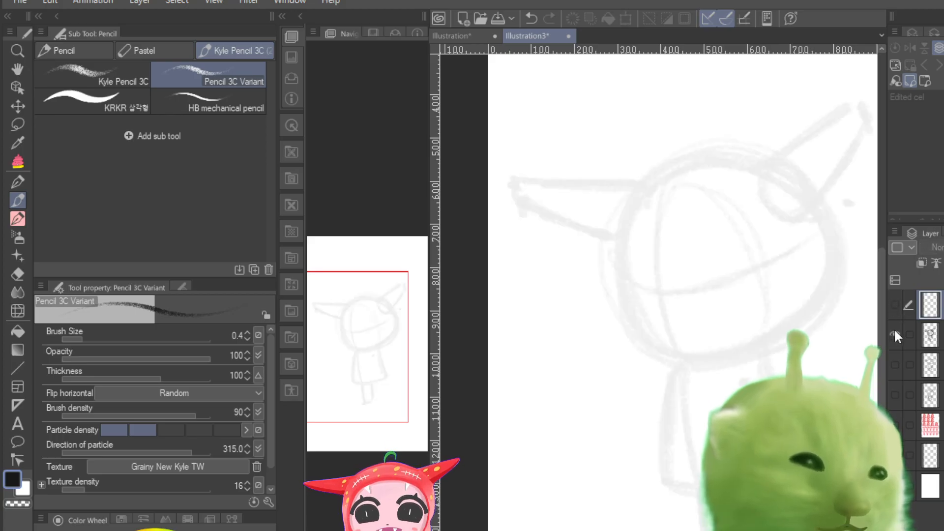
{"action": "left_click", "coordinate": [893, 329]}
{"action": "left_click", "coordinate": [894, 328]}
{"action": "left_click", "coordinate": [893, 328]}
{"action": "left_click", "coordinate": [894, 328]}
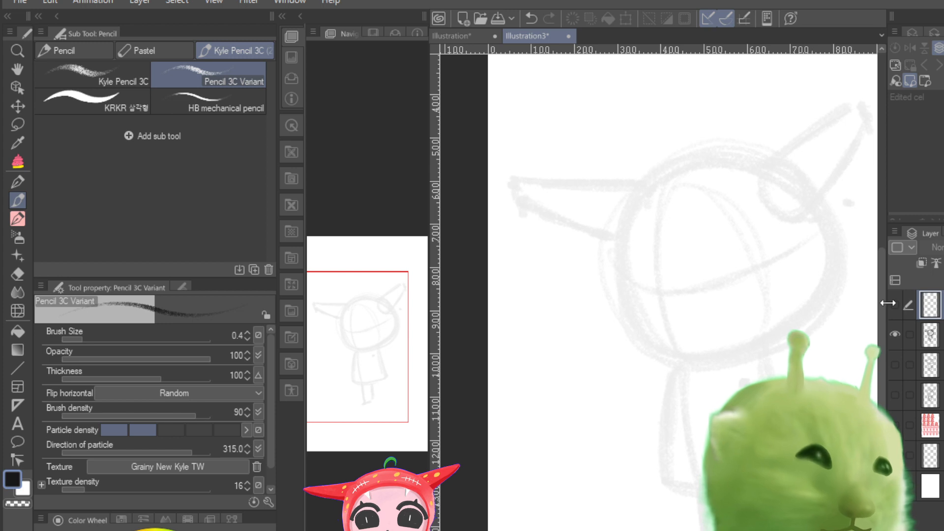
Step: Make the empty top layer and the turned-head rough layer visible together, keeping the empty layer active for drawing
{"action": "left_click_drag", "start_coordinate": [888, 303], "coordinate": [884, 303]}
{"action": "left_click", "coordinate": [890, 304]}
{"action": "left_click", "coordinate": [891, 331]}
{"action": "left_click", "coordinate": [892, 299]}
{"action": "left_click", "coordinate": [893, 299]}
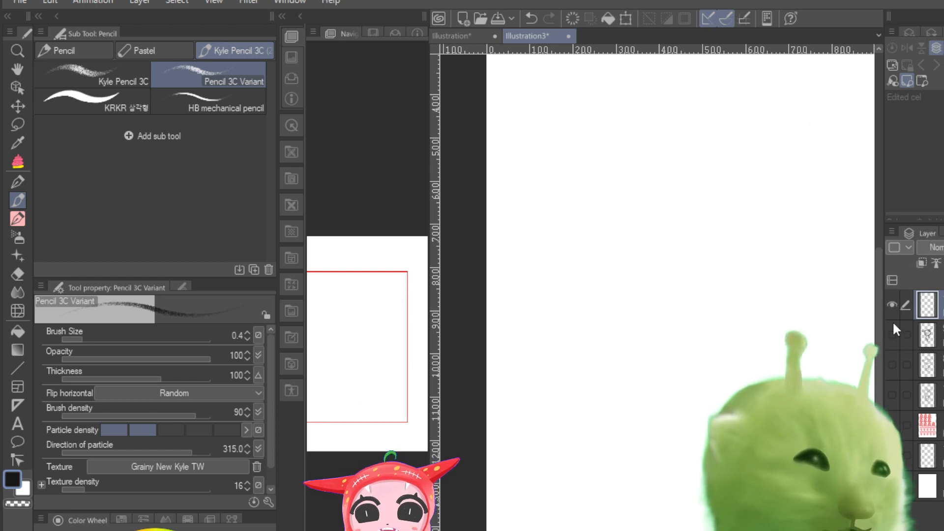
{"action": "left_click", "coordinate": [893, 330]}
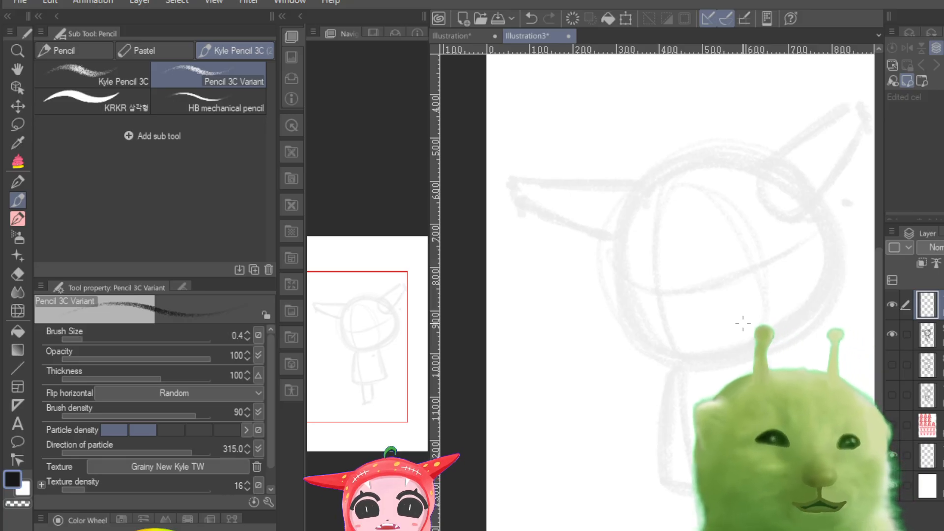
Step: Trace the left side, crown and right side of the turned head over the faded rough with sketchy pencil strokes
{"action": "mouse_move", "coordinate": [625, 240]}
{"action": "left_mouse_down"}
{"action": "mouse_move", "coordinate": [659, 178]}
{"action": "mouse_move", "coordinate": [700, 160]}
{"action": "mouse_move", "coordinate": [627, 219]}
{"action": "left_mouse_up"}
{"action": "mouse_move", "coordinate": [672, 174]}
{"action": "left_mouse_down"}
{"action": "mouse_move", "coordinate": [629, 220]}
{"action": "mouse_move", "coordinate": [646, 214]}
{"action": "mouse_move", "coordinate": [621, 276]}
{"action": "left_mouse_up"}
{"action": "left_click_drag", "start_coordinate": [640, 207], "coordinate": [620, 283]}
{"action": "left_click_drag", "start_coordinate": [623, 235], "coordinate": [631, 313]}
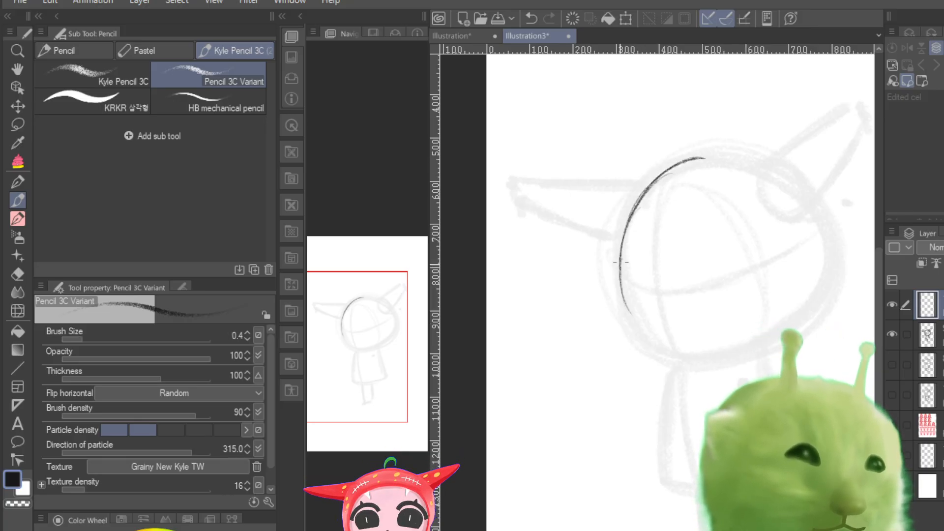
{"action": "mouse_move", "coordinate": [700, 158]}
{"action": "left_mouse_down"}
{"action": "mouse_move", "coordinate": [783, 186]}
{"action": "mouse_move", "coordinate": [788, 173]}
{"action": "mouse_move", "coordinate": [804, 196]}
{"action": "mouse_move", "coordinate": [794, 190]}
{"action": "left_mouse_up"}
{"action": "left_click_drag", "start_coordinate": [740, 152], "coordinate": [814, 202]}
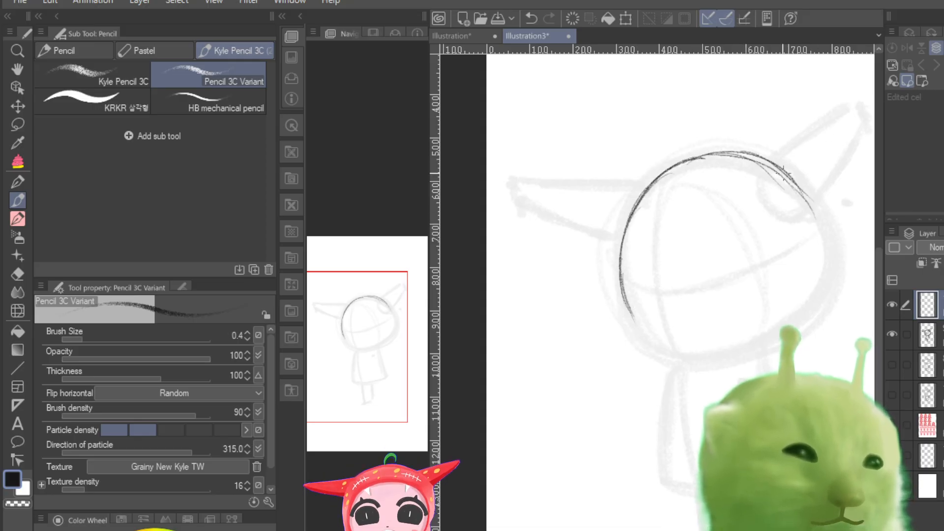
{"action": "left_click_drag", "start_coordinate": [785, 173], "coordinate": [818, 231]}
{"action": "mouse_move", "coordinate": [792, 192]}
{"action": "left_mouse_down"}
{"action": "mouse_move", "coordinate": [817, 290]}
{"action": "mouse_move", "coordinate": [807, 208]}
{"action": "mouse_move", "coordinate": [825, 290]}
{"action": "left_mouse_up"}
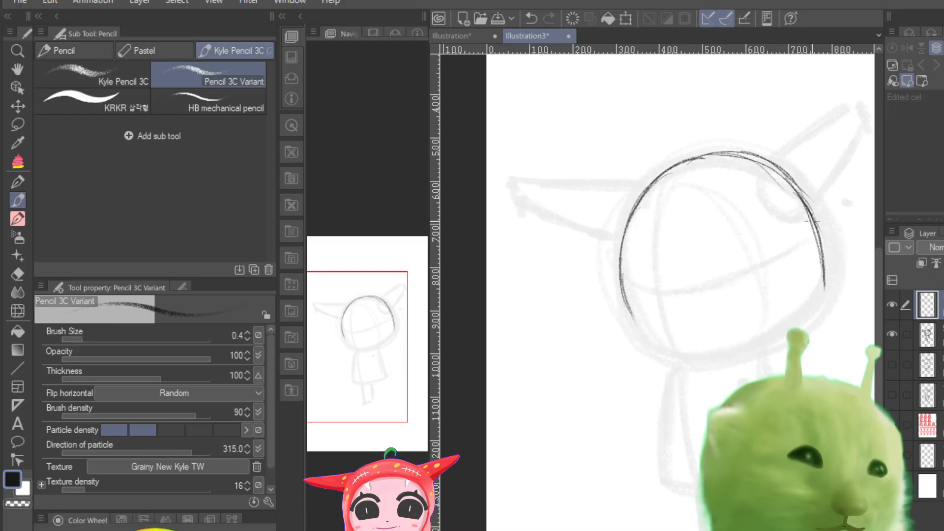
{"action": "mouse_move", "coordinate": [810, 221]}
{"action": "left_mouse_down"}
{"action": "mouse_move", "coordinate": [796, 318]}
{"action": "mouse_move", "coordinate": [761, 338]}
{"action": "left_mouse_up"}
{"action": "mouse_move", "coordinate": [818, 284]}
{"action": "left_mouse_down"}
{"action": "mouse_move", "coordinate": [759, 339]}
{"action": "mouse_move", "coordinate": [725, 355]}
{"action": "left_mouse_up"}
{"action": "key", "text": "ctrl+z"}
{"action": "key", "text": "ctrl+z"}
{"action": "key", "text": "ctrl+z"}
{"action": "key", "text": "ctrl+z"}
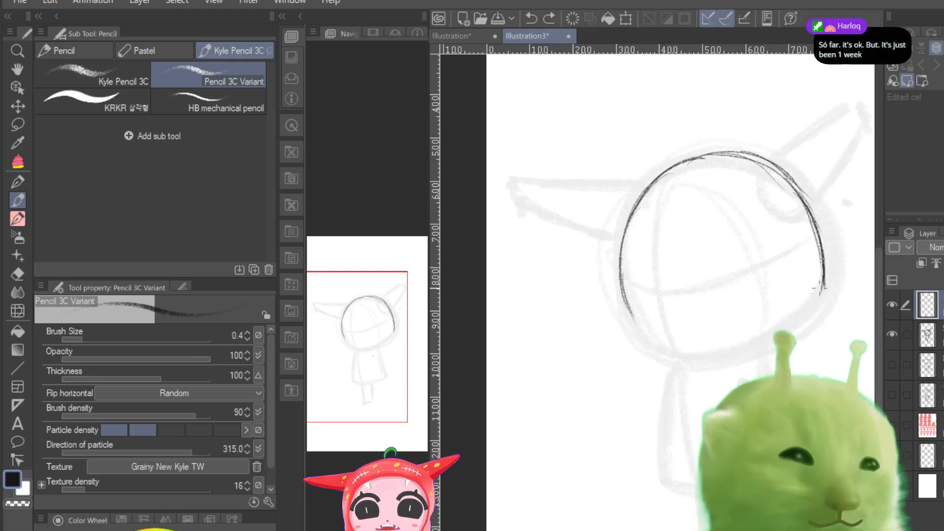
Step: Continue the head outline from the right cheek around the chin, closing the rounded head shape
{"action": "left_click_drag", "start_coordinate": [822, 288], "coordinate": [782, 328]}
{"action": "left_click_drag", "start_coordinate": [824, 281], "coordinate": [742, 350]}
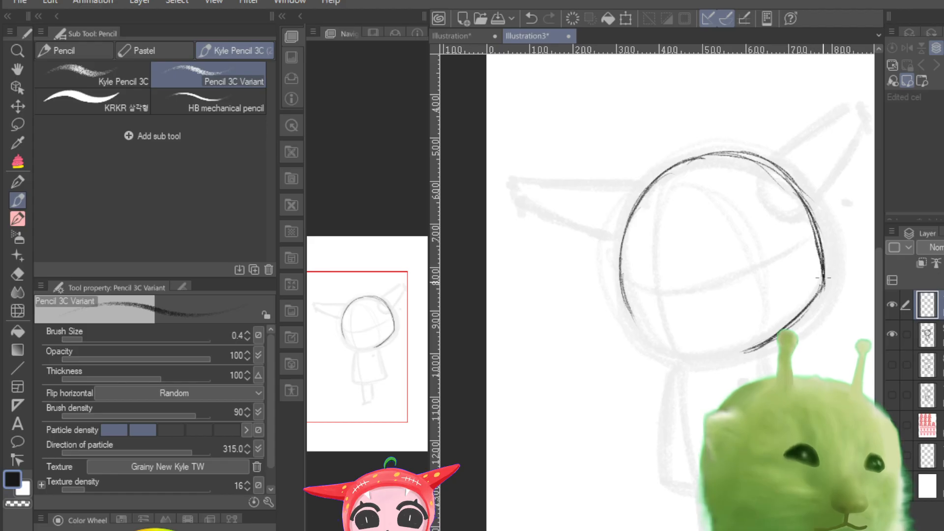
{"action": "mouse_move", "coordinate": [823, 279]}
{"action": "left_mouse_down"}
{"action": "mouse_move", "coordinate": [801, 327]}
{"action": "mouse_move", "coordinate": [743, 358]}
{"action": "left_mouse_up"}
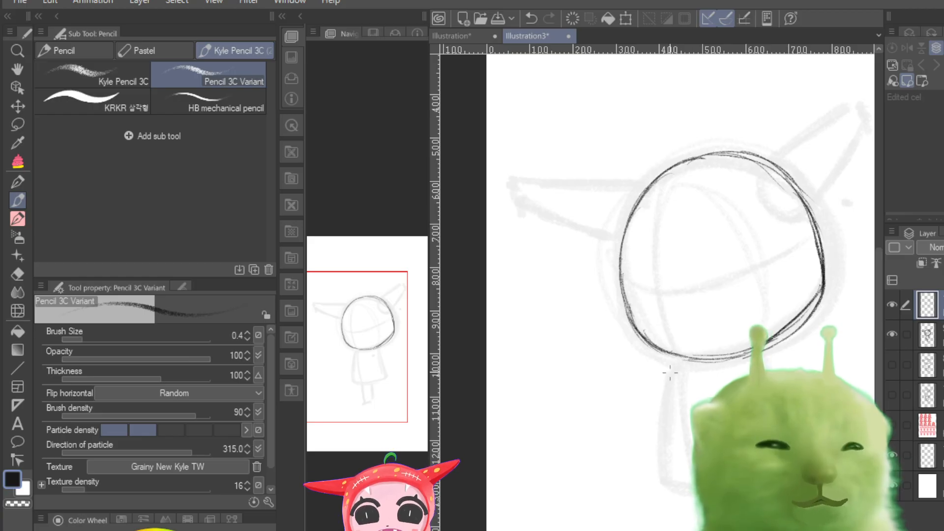
Step: Trace the pointed horn on the head's upper right, closing its base with a rounded curve over the hood
{"action": "mouse_move", "coordinate": [370, 394]}
{"action": "left_mouse_down"}
{"action": "mouse_move", "coordinate": [381, 379]}
{"action": "mouse_move", "coordinate": [370, 380]}
{"action": "left_mouse_up"}
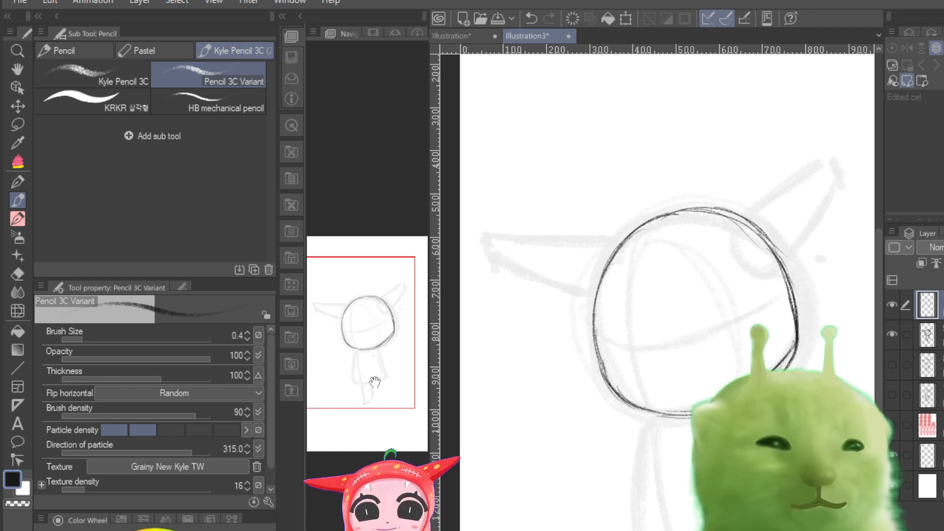
{"action": "mouse_move", "coordinate": [728, 241]}
{"action": "left_mouse_down"}
{"action": "mouse_move", "coordinate": [838, 154]}
{"action": "mouse_move", "coordinate": [792, 185]}
{"action": "mouse_move", "coordinate": [833, 165]}
{"action": "mouse_move", "coordinate": [839, 173]}
{"action": "mouse_move", "coordinate": [773, 274]}
{"action": "left_mouse_up"}
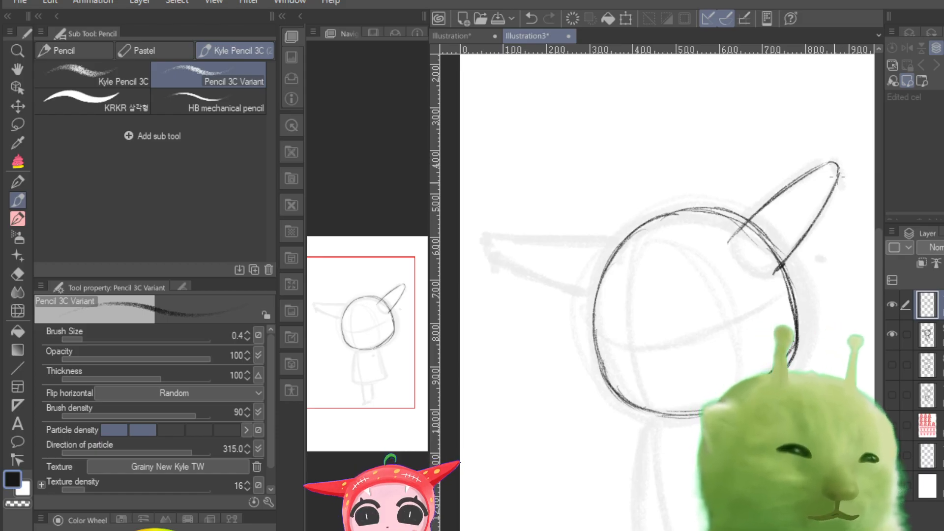
{"action": "left_click_drag", "start_coordinate": [829, 179], "coordinate": [782, 265]}
{"action": "left_click_drag", "start_coordinate": [731, 244], "coordinate": [771, 279]}
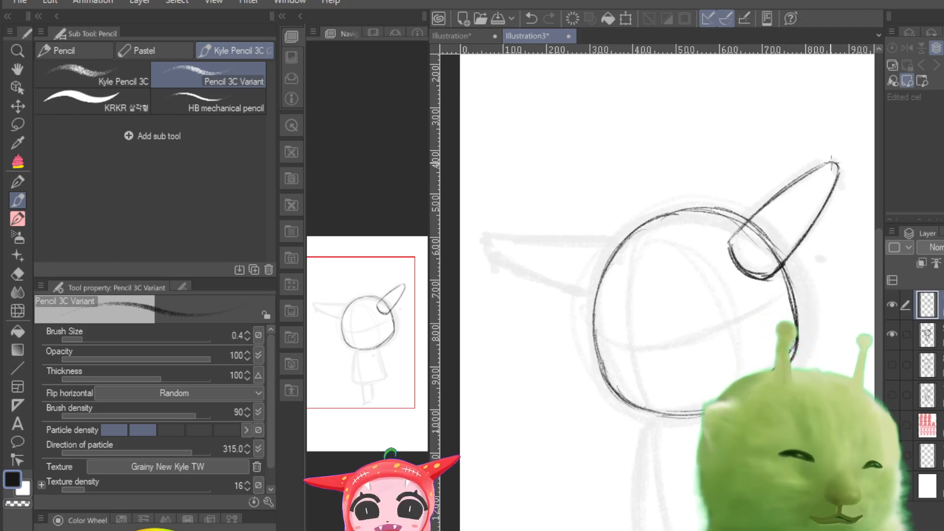
Step: Draw the curved edge of the hood's face opening and the curved vertical and horizontal guidelines across the face
{"action": "left_click_drag", "start_coordinate": [633, 236], "coordinate": [719, 271]}
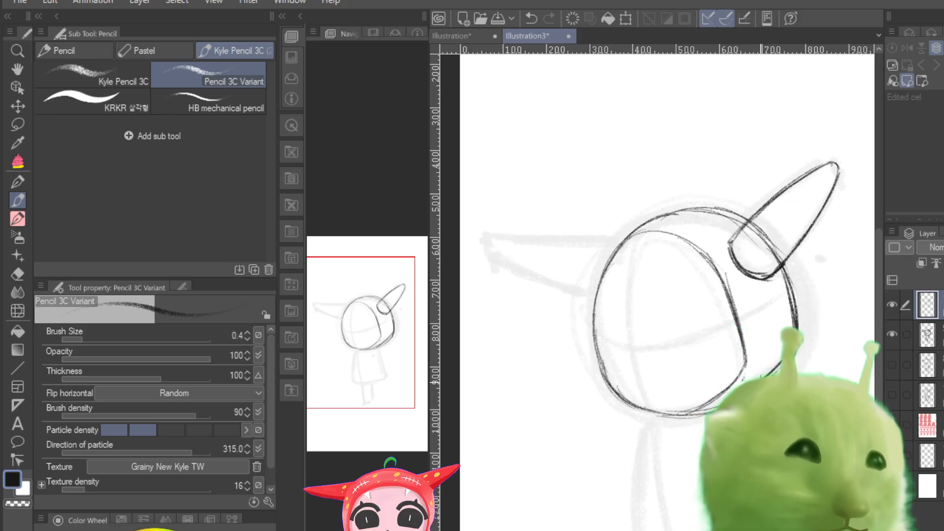
{"action": "mouse_move", "coordinate": [625, 241]}
{"action": "left_mouse_down"}
{"action": "mouse_move", "coordinate": [600, 280]}
{"action": "mouse_move", "coordinate": [592, 340]}
{"action": "mouse_move", "coordinate": [608, 379]}
{"action": "mouse_move", "coordinate": [643, 399]}
{"action": "left_mouse_up"}
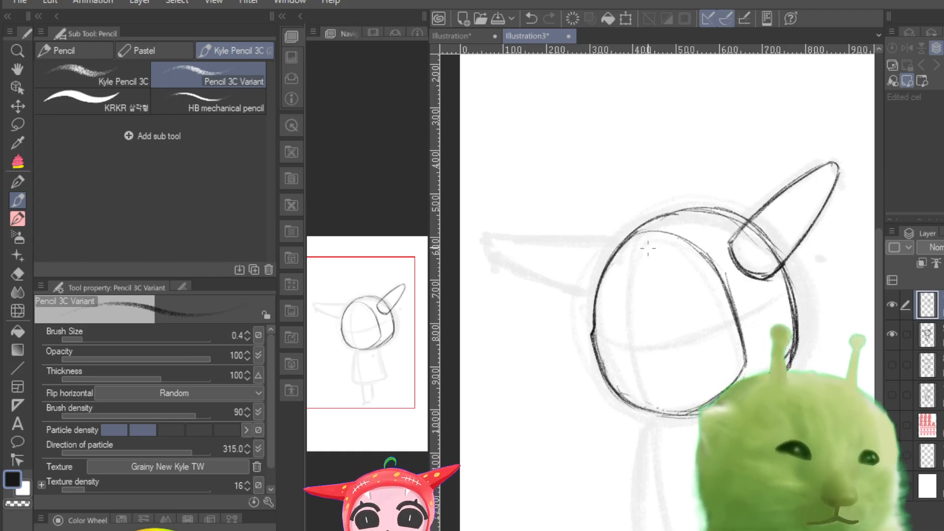
{"action": "left_click_drag", "start_coordinate": [647, 233], "coordinate": [625, 362]}
{"action": "left_click_drag", "start_coordinate": [627, 276], "coordinate": [642, 400]}
{"action": "left_click_drag", "start_coordinate": [633, 347], "coordinate": [647, 408]}
{"action": "left_click_drag", "start_coordinate": [627, 272], "coordinate": [634, 384]}
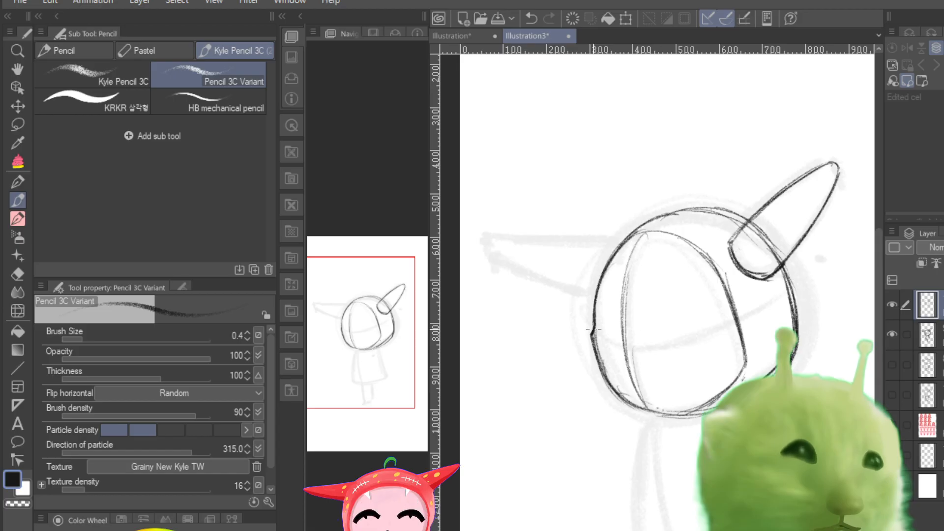
{"action": "mouse_move", "coordinate": [596, 334]}
{"action": "left_mouse_down"}
{"action": "mouse_move", "coordinate": [653, 352]}
{"action": "mouse_move", "coordinate": [726, 331]}
{"action": "left_mouse_up"}
{"action": "left_click_drag", "start_coordinate": [651, 352], "coordinate": [725, 326]}
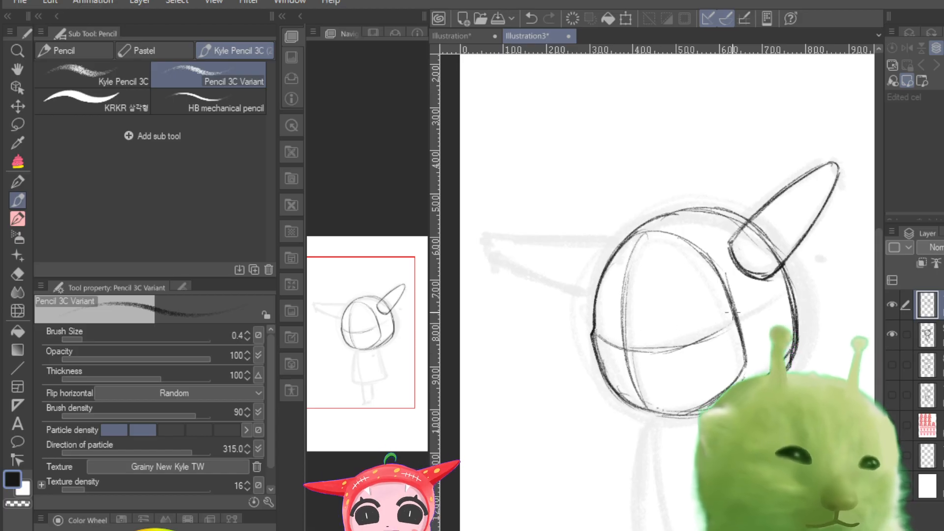
Step: Trace the flared body below the head, adding an inner line along its left side and a small circle on the upper right
{"action": "left_click_drag", "start_coordinate": [381, 380], "coordinate": [384, 405]}
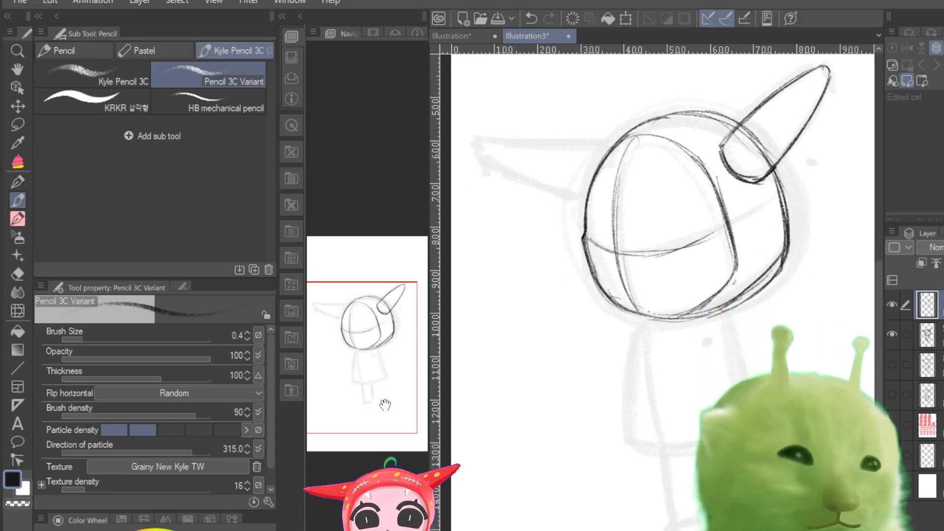
{"action": "mouse_move", "coordinate": [637, 320]}
{"action": "left_mouse_down"}
{"action": "mouse_move", "coordinate": [627, 409]}
{"action": "mouse_move", "coordinate": [630, 433]}
{"action": "mouse_move", "coordinate": [650, 443]}
{"action": "left_mouse_up"}
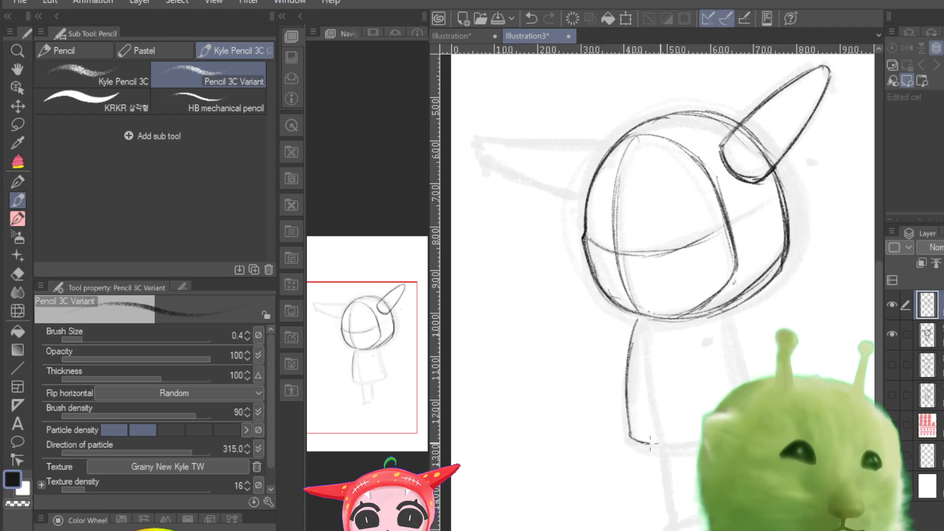
{"action": "left_click_drag", "start_coordinate": [722, 312], "coordinate": [749, 381]}
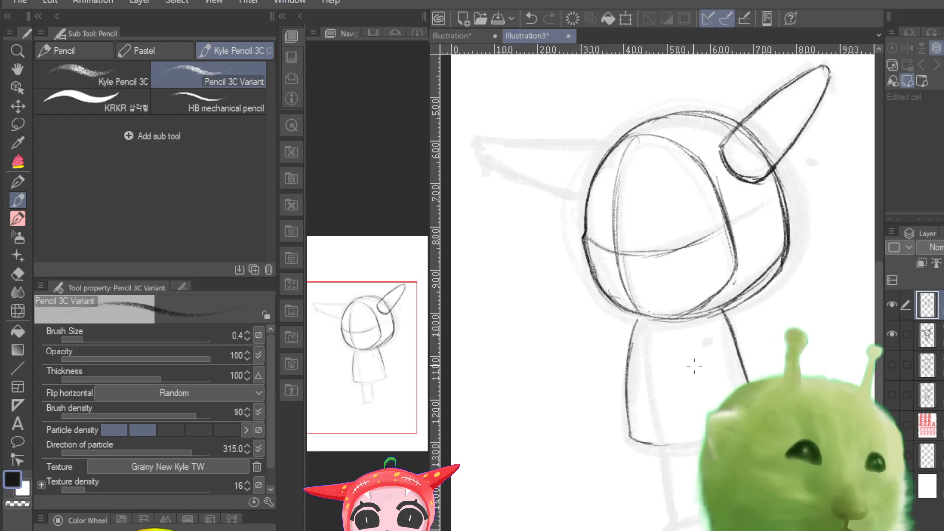
{"action": "left_click_drag", "start_coordinate": [645, 325], "coordinate": [640, 440]}
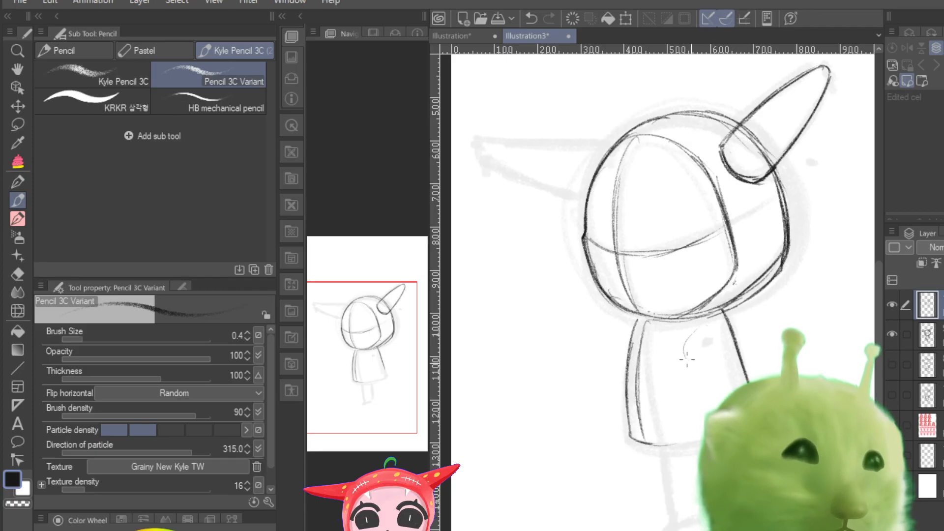
{"action": "mouse_move", "coordinate": [686, 359]}
{"action": "left_mouse_down"}
{"action": "mouse_move", "coordinate": [711, 328]}
{"action": "mouse_move", "coordinate": [719, 358]}
{"action": "mouse_move", "coordinate": [685, 357]}
{"action": "mouse_move", "coordinate": [702, 331]}
{"action": "mouse_move", "coordinate": [722, 344]}
{"action": "left_mouse_up"}
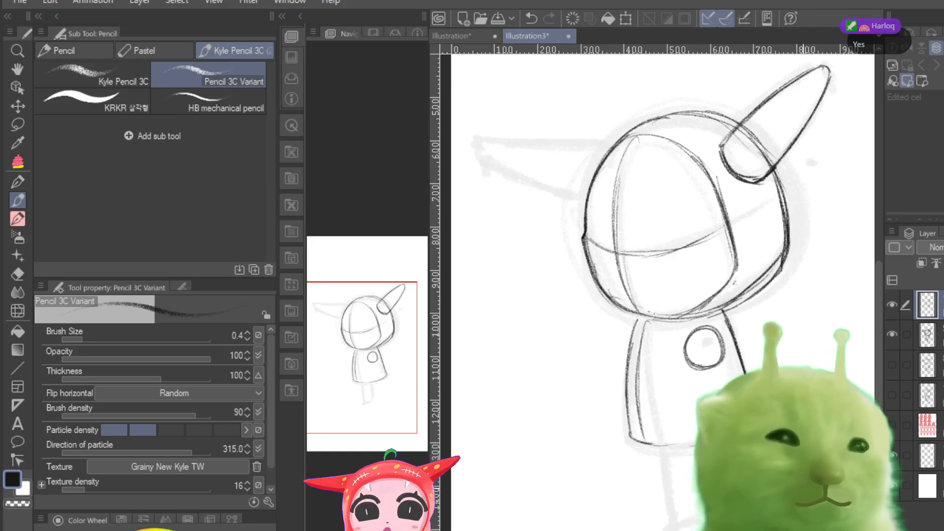
Step: Draw the legs tapering to a foot below the body and darken the top of the head outline
{"action": "mouse_move", "coordinate": [661, 447]}
{"action": "left_mouse_down"}
{"action": "mouse_move", "coordinate": [674, 521]}
{"action": "mouse_move", "coordinate": [702, 505]}
{"action": "left_mouse_up"}
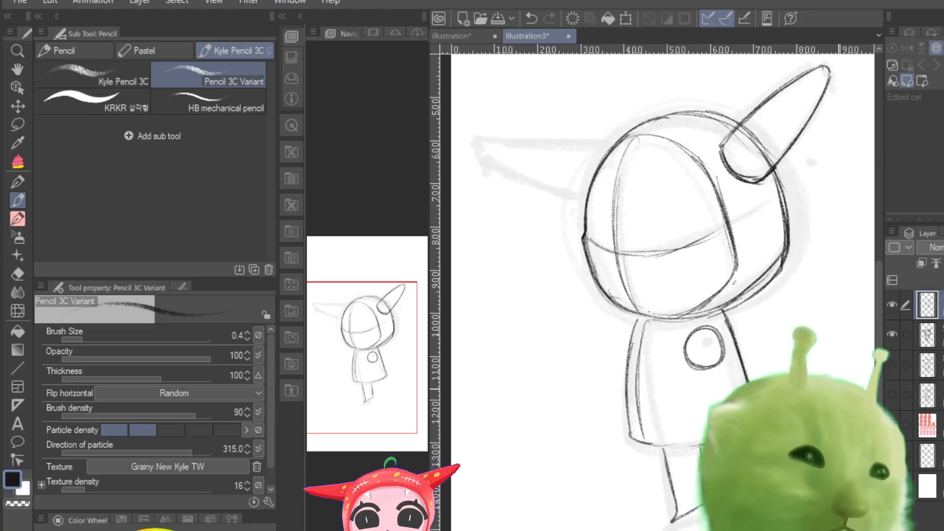
{"action": "left_click_drag", "start_coordinate": [653, 446], "coordinate": [667, 510]}
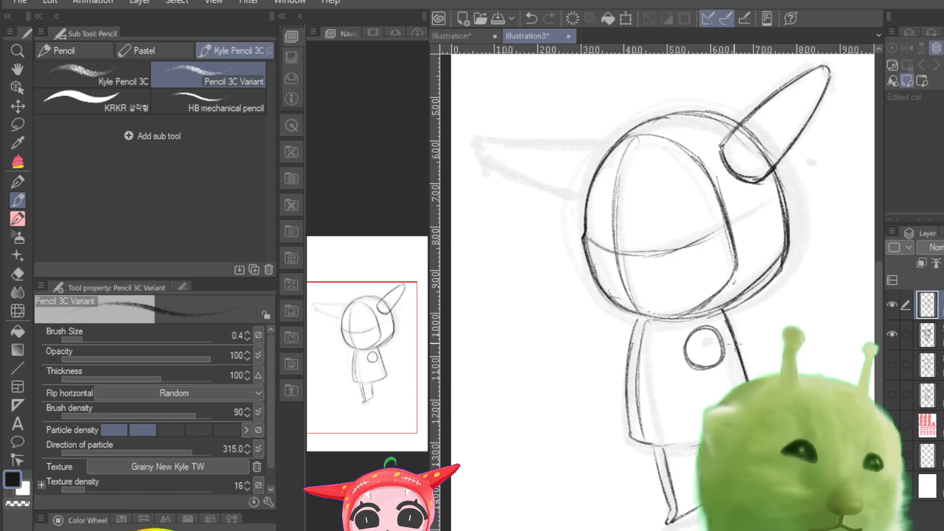
{"action": "mouse_move", "coordinate": [740, 123]}
{"action": "left_mouse_down"}
{"action": "mouse_move", "coordinate": [676, 113]}
{"action": "mouse_move", "coordinate": [634, 123]}
{"action": "mouse_move", "coordinate": [596, 158]}
{"action": "left_mouse_up"}
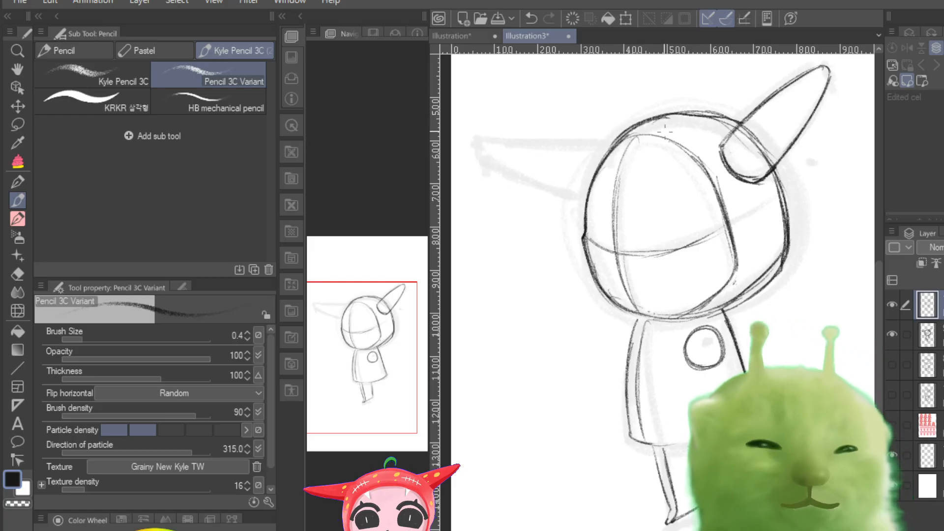
{"action": "left_click_drag", "start_coordinate": [479, 142], "coordinate": [609, 138]}
{"action": "mouse_move", "coordinate": [522, 141]}
{"action": "left_mouse_down"}
{"action": "mouse_move", "coordinate": [604, 137]}
{"action": "mouse_move", "coordinate": [497, 140]}
{"action": "mouse_move", "coordinate": [489, 156]}
{"action": "mouse_move", "coordinate": [522, 180]}
{"action": "mouse_move", "coordinate": [579, 195]}
{"action": "mouse_move", "coordinate": [502, 172]}
{"action": "mouse_move", "coordinate": [580, 200]}
{"action": "left_mouse_up"}
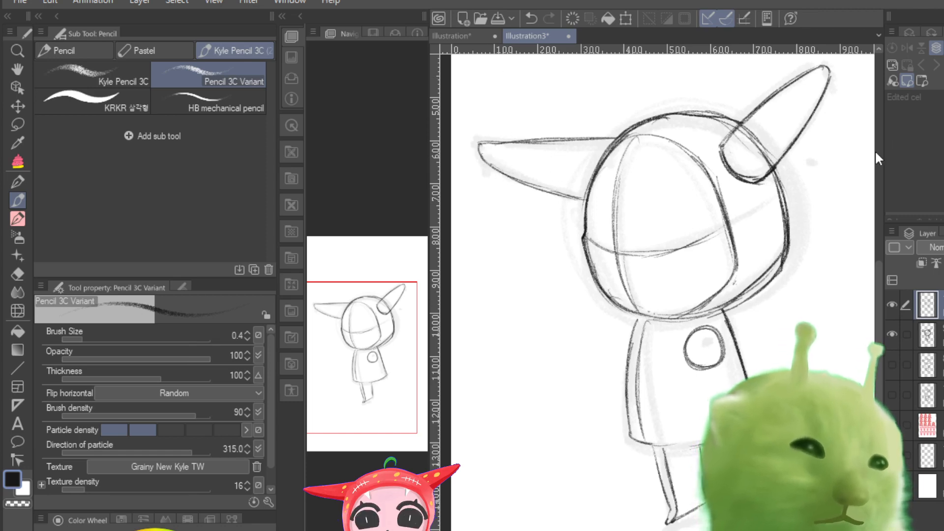
{"action": "key", "text": "ctrl+z"}
{"action": "key", "text": "ctrl+z"}
{"action": "key", "text": "ctrl+z"}
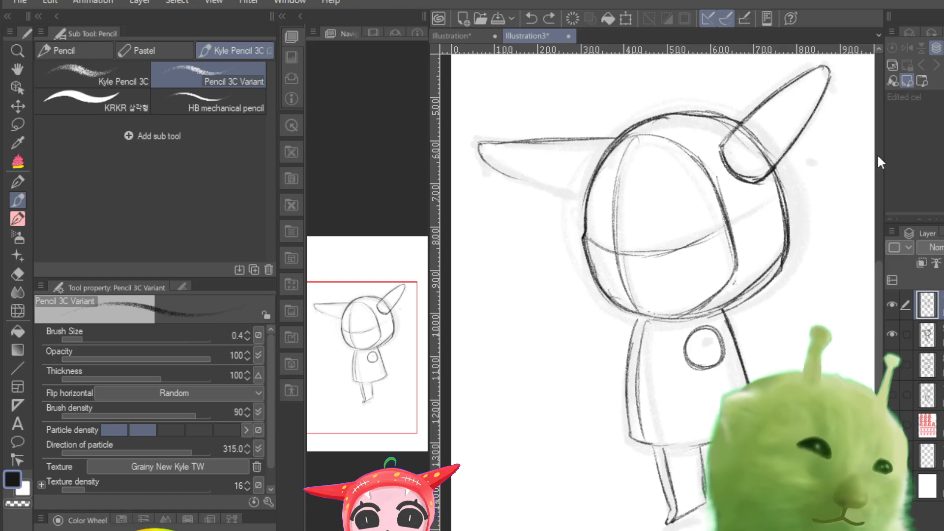
{"action": "key", "text": "ctrl+z"}
{"action": "key", "text": "ctrl+z"}
{"action": "key", "text": "ctrl+z"}
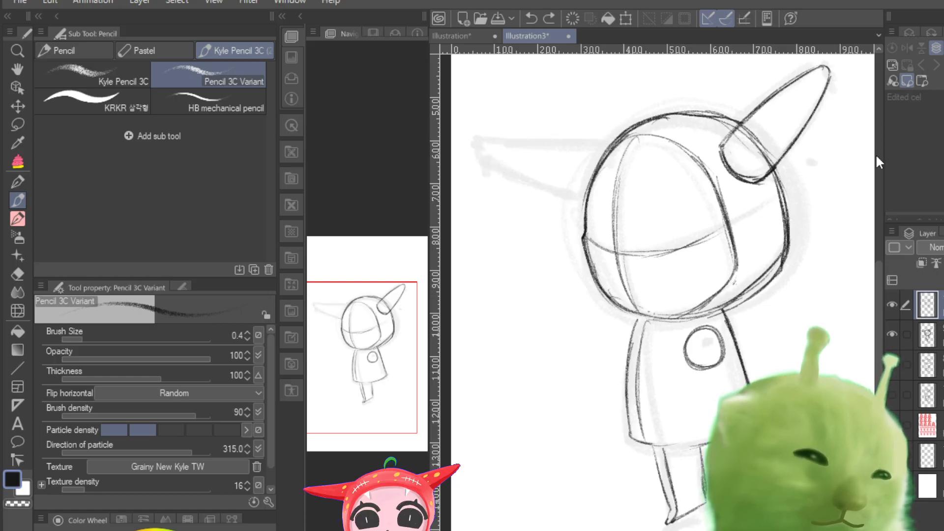
Step: Trace the horn on the head's left side as a tapering shape with a blunt, squared-off tip
{"action": "mouse_move", "coordinate": [612, 141]}
{"action": "left_mouse_down"}
{"action": "mouse_move", "coordinate": [539, 140]}
{"action": "mouse_move", "coordinate": [532, 151]}
{"action": "mouse_move", "coordinate": [552, 144]}
{"action": "mouse_move", "coordinate": [529, 142]}
{"action": "mouse_move", "coordinate": [534, 152]}
{"action": "mouse_move", "coordinate": [522, 162]}
{"action": "mouse_move", "coordinate": [523, 150]}
{"action": "mouse_move", "coordinate": [545, 166]}
{"action": "mouse_move", "coordinate": [527, 172]}
{"action": "mouse_move", "coordinate": [588, 185]}
{"action": "mouse_move", "coordinate": [530, 180]}
{"action": "mouse_move", "coordinate": [585, 197]}
{"action": "left_mouse_up"}
{"action": "mouse_move", "coordinate": [521, 172]}
{"action": "left_mouse_down"}
{"action": "mouse_move", "coordinate": [590, 197]}
{"action": "mouse_move", "coordinate": [511, 146]}
{"action": "mouse_move", "coordinate": [538, 139]}
{"action": "mouse_move", "coordinate": [529, 176]}
{"action": "mouse_move", "coordinate": [588, 194]}
{"action": "left_mouse_up"}
{"action": "left_click_drag", "start_coordinate": [523, 148], "coordinate": [633, 138]}
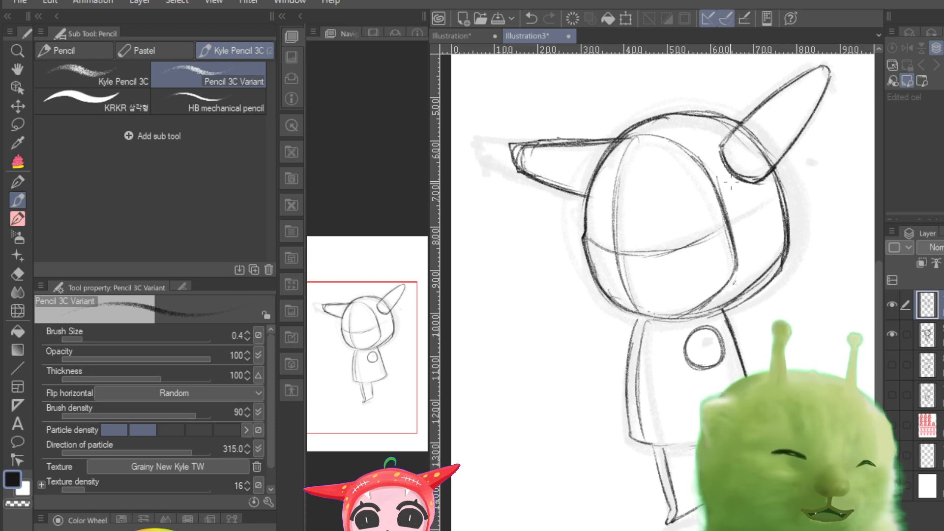
Step: Darken the outline of the upper-right horn and the right edge of the hood
{"action": "left_click_drag", "start_coordinate": [380, 355], "coordinate": [374, 347]}
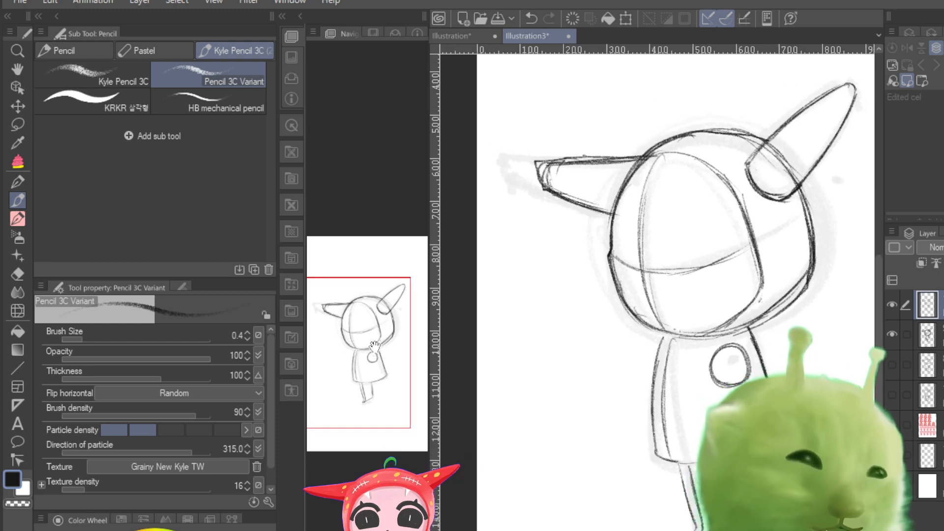
{"action": "mouse_move", "coordinate": [846, 86]}
{"action": "left_mouse_down"}
{"action": "mouse_move", "coordinate": [810, 102]}
{"action": "mouse_move", "coordinate": [745, 168]}
{"action": "mouse_move", "coordinate": [789, 200]}
{"action": "left_mouse_up"}
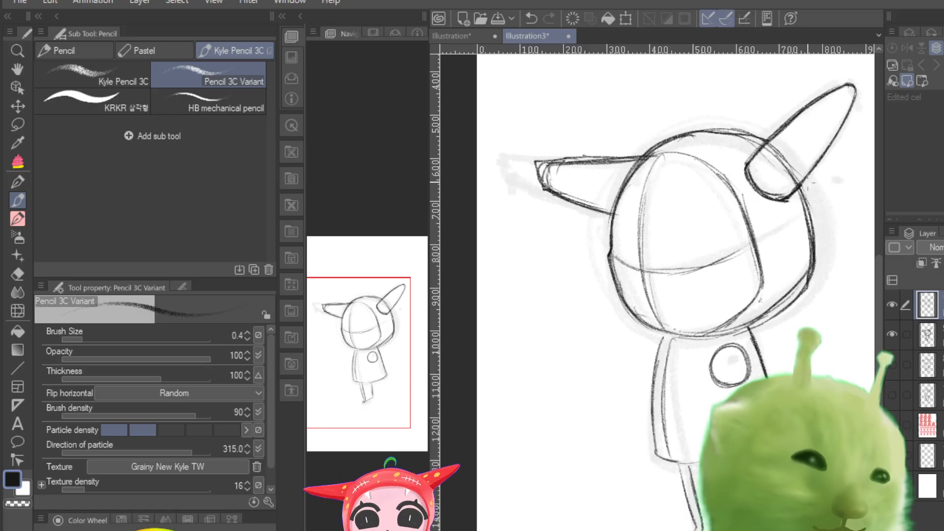
{"action": "left_click_drag", "start_coordinate": [810, 230], "coordinate": [809, 275]}
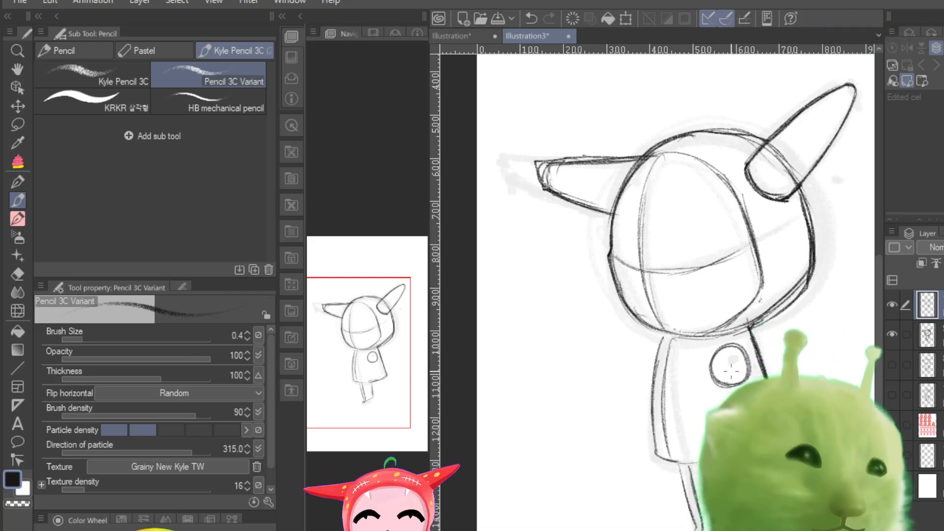
Step: Try sketching arched eyelids with lashes on both sides of the face and a round iris in the right eye
{"action": "mouse_move", "coordinate": [667, 241]}
{"action": "left_mouse_down"}
{"action": "mouse_move", "coordinate": [723, 228]}
{"action": "mouse_move", "coordinate": [666, 234]}
{"action": "mouse_move", "coordinate": [716, 214]}
{"action": "mouse_move", "coordinate": [667, 222]}
{"action": "mouse_move", "coordinate": [729, 226]}
{"action": "mouse_move", "coordinate": [733, 246]}
{"action": "left_mouse_up"}
{"action": "mouse_move", "coordinate": [603, 232]}
{"action": "left_mouse_down"}
{"action": "mouse_move", "coordinate": [638, 224]}
{"action": "mouse_move", "coordinate": [608, 238]}
{"action": "left_mouse_up"}
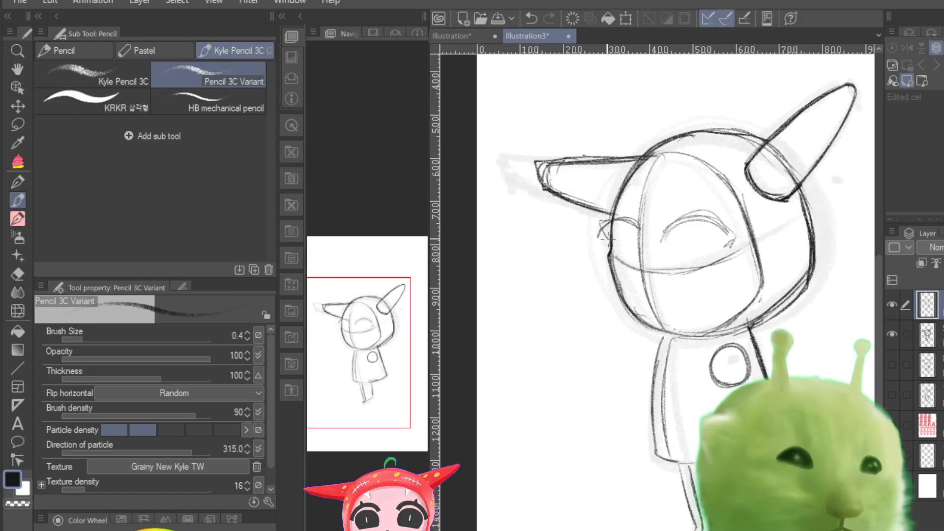
{"action": "left_click_drag", "start_coordinate": [688, 227], "coordinate": [672, 268]}
{"action": "mouse_move", "coordinate": [676, 231]}
{"action": "left_mouse_down"}
{"action": "mouse_move", "coordinate": [720, 236]}
{"action": "mouse_move", "coordinate": [723, 266]}
{"action": "left_mouse_up"}
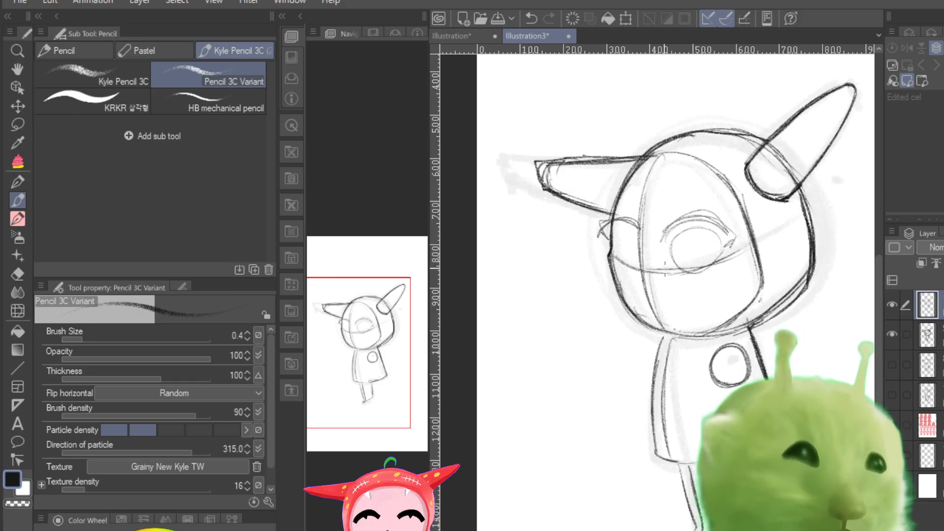
{"action": "left_click_drag", "start_coordinate": [723, 234], "coordinate": [719, 266]}
{"action": "mouse_move", "coordinate": [676, 241]}
{"action": "left_mouse_down"}
{"action": "mouse_move", "coordinate": [717, 231]}
{"action": "mouse_move", "coordinate": [723, 264]}
{"action": "left_mouse_up"}
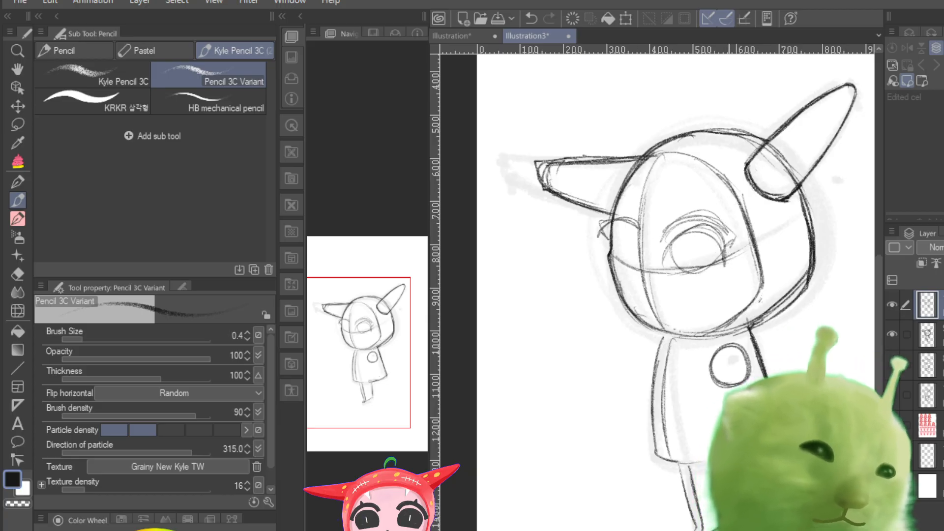
Step: Undo the eye sketches on the face
{"action": "key", "text": "ctrl+z"}
{"action": "key", "text": "ctrl+z"}
{"action": "key", "text": "ctrl+z"}
{"action": "key", "text": "ctrl+z"}
{"action": "key", "text": "ctrl+z"}
{"action": "key", "text": "Delete"}
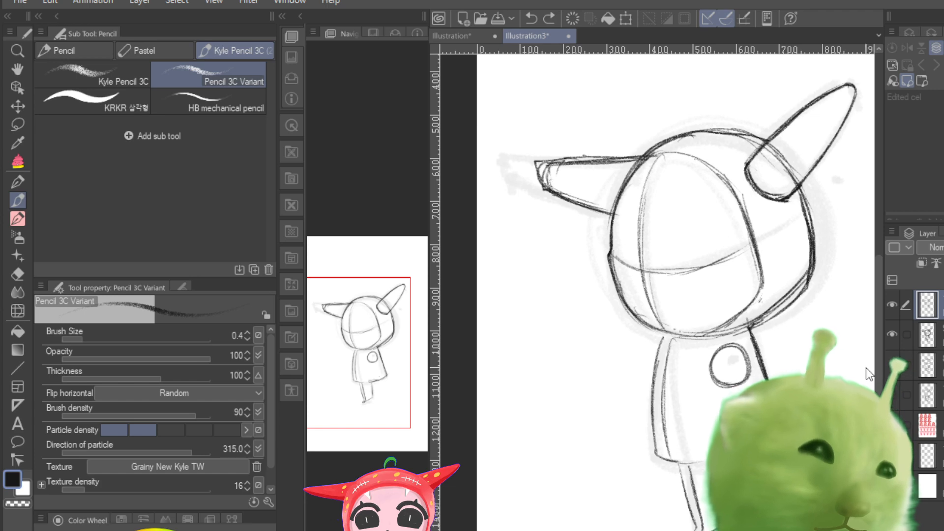
Step: Hide the faded turned-head rough layer and make the clean line sketch layer active again
{"action": "left_click", "coordinate": [889, 329]}
{"action": "left_click", "coordinate": [890, 329]}
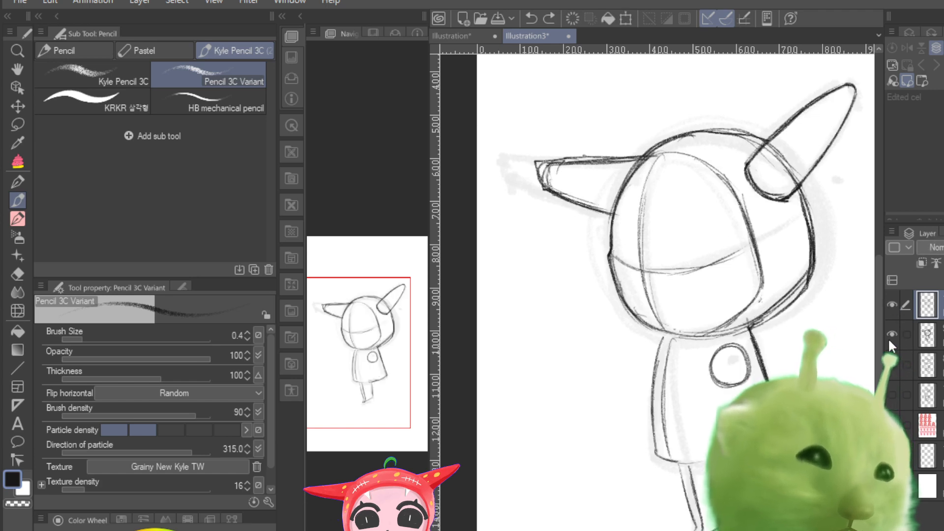
{"action": "left_click", "coordinate": [889, 336]}
{"action": "left_click", "coordinate": [890, 333]}
{"action": "left_click", "coordinate": [889, 332]}
{"action": "left_click", "coordinate": [923, 336]}
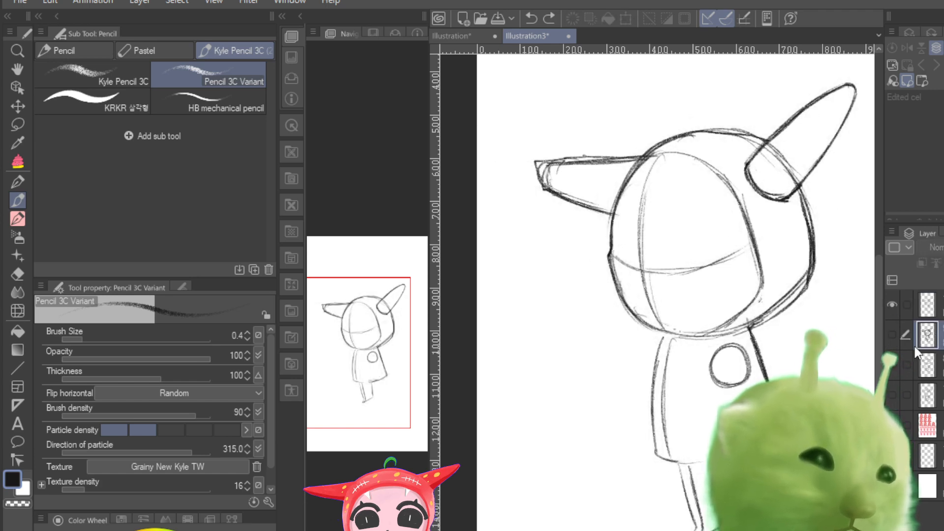
{"action": "left_click", "coordinate": [890, 333]}
{"action": "left_click", "coordinate": [890, 332]}
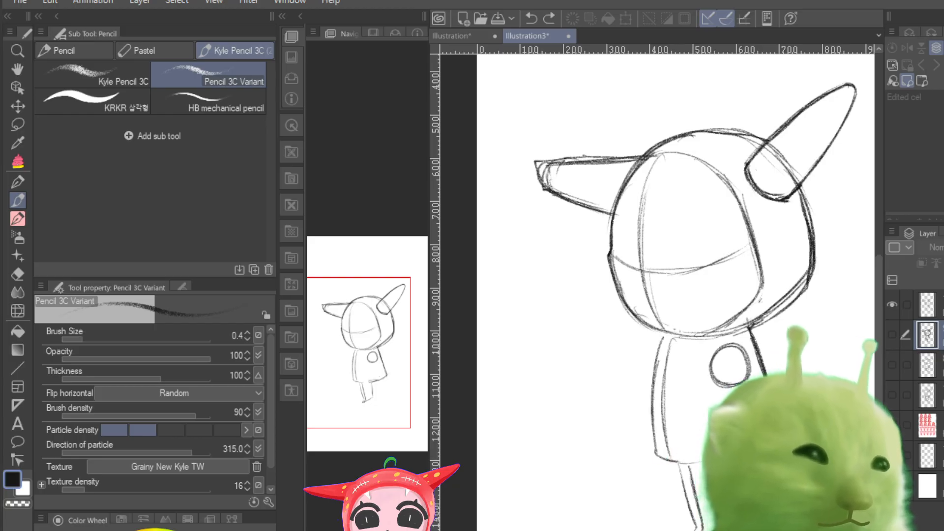
{"action": "left_click", "coordinate": [927, 304]}
{"action": "left_click", "coordinate": [889, 304]}
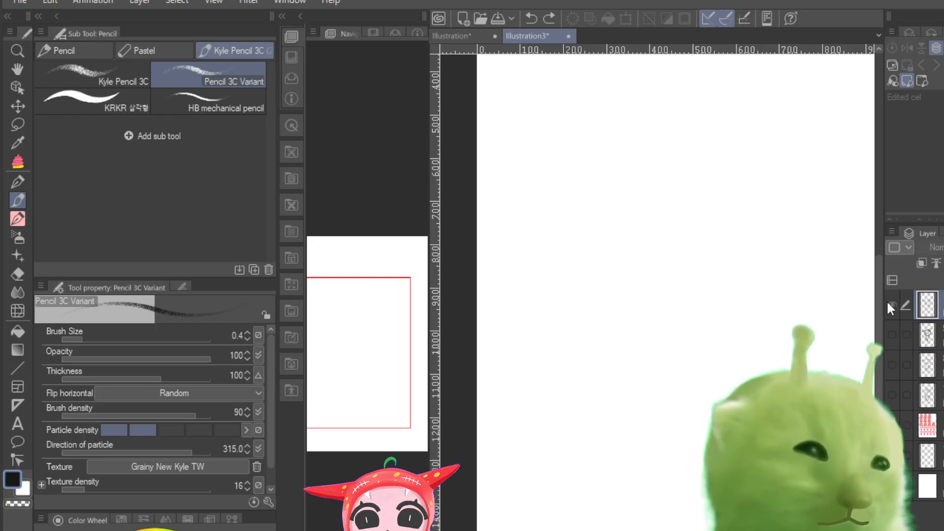
{"action": "left_click", "coordinate": [888, 303]}
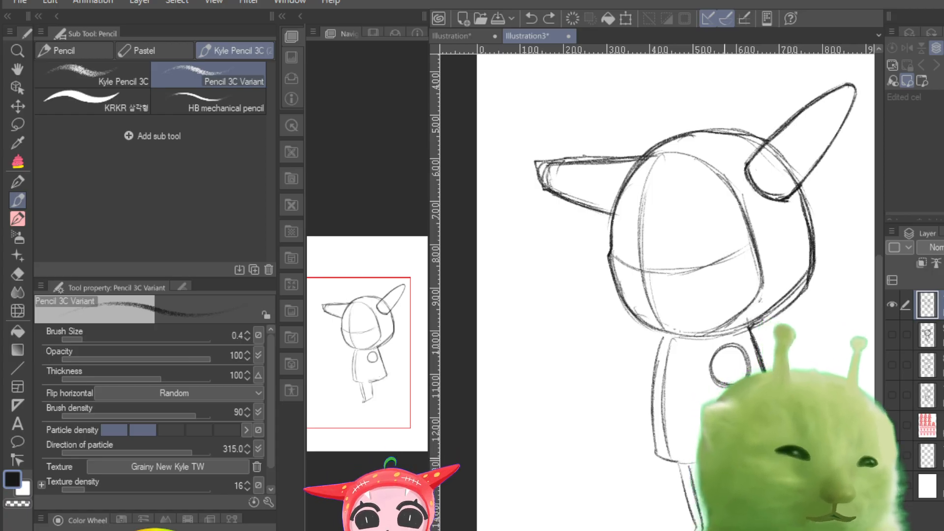
Step: Go over the hem of the body and darken the curved vertical and horizontal guidelines across the face
{"action": "left_click_drag", "start_coordinate": [663, 460], "coordinate": [776, 443]}
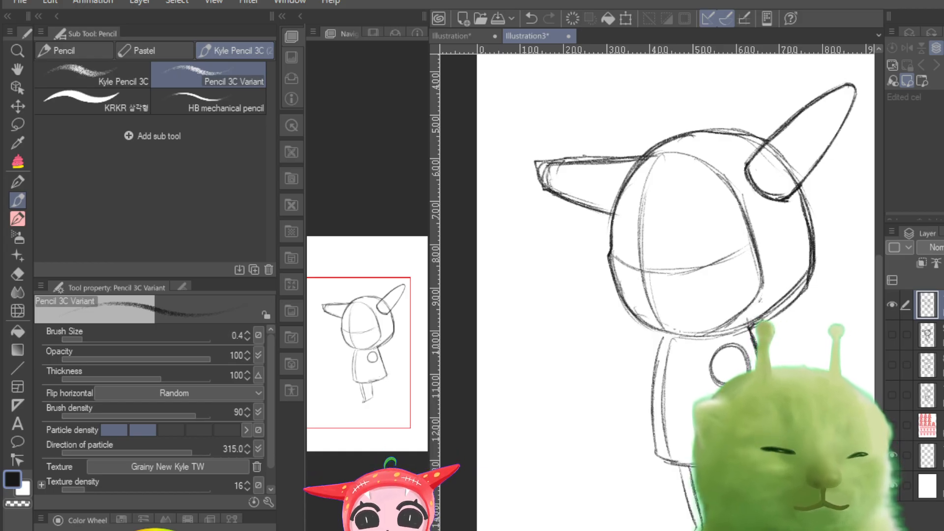
{"action": "mouse_move", "coordinate": [373, 377]}
{"action": "left_mouse_down"}
{"action": "mouse_move", "coordinate": [384, 369]}
{"action": "mouse_move", "coordinate": [382, 382]}
{"action": "mouse_move", "coordinate": [384, 369]}
{"action": "mouse_move", "coordinate": [391, 375]}
{"action": "mouse_move", "coordinate": [389, 363]}
{"action": "left_mouse_up"}
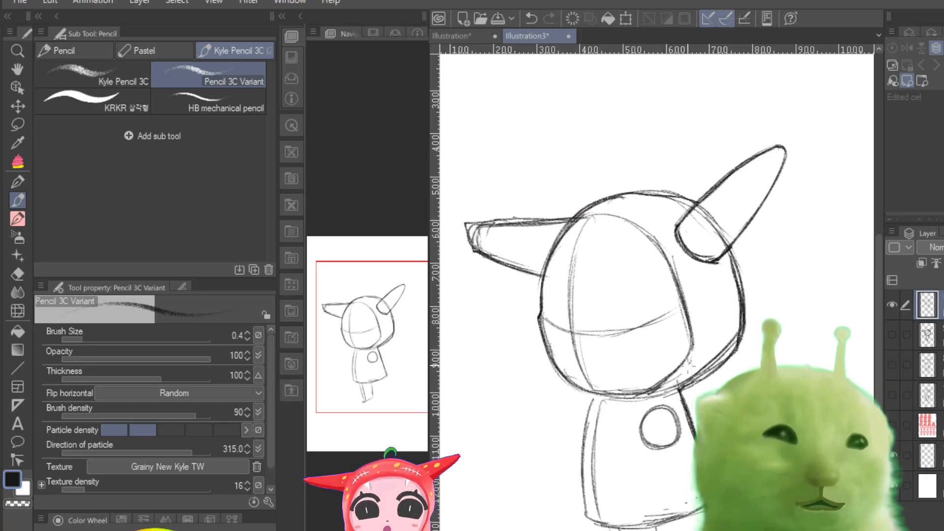
{"action": "mouse_move", "coordinate": [592, 219]}
{"action": "left_mouse_down"}
{"action": "mouse_move", "coordinate": [569, 268]}
{"action": "mouse_move", "coordinate": [573, 257]}
{"action": "mouse_move", "coordinate": [588, 383]}
{"action": "left_mouse_up"}
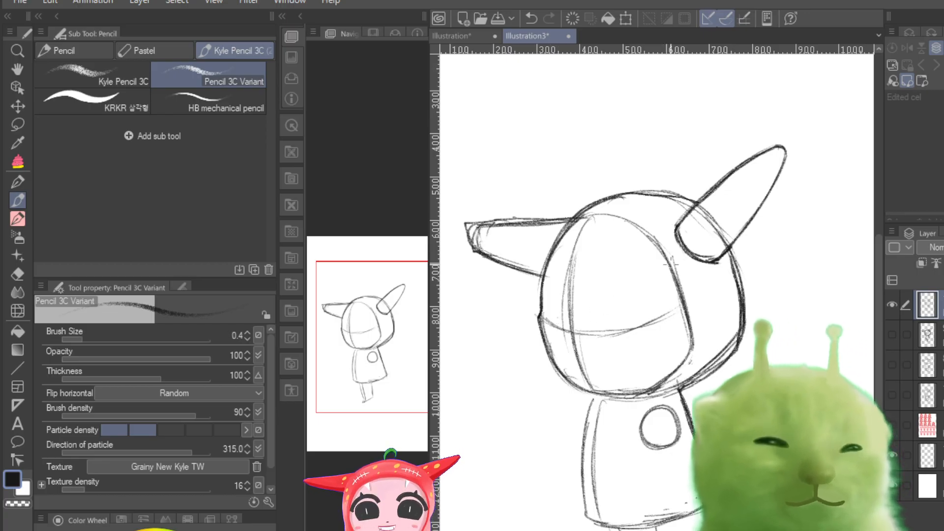
{"action": "left_click_drag", "start_coordinate": [599, 333], "coordinate": [678, 309]}
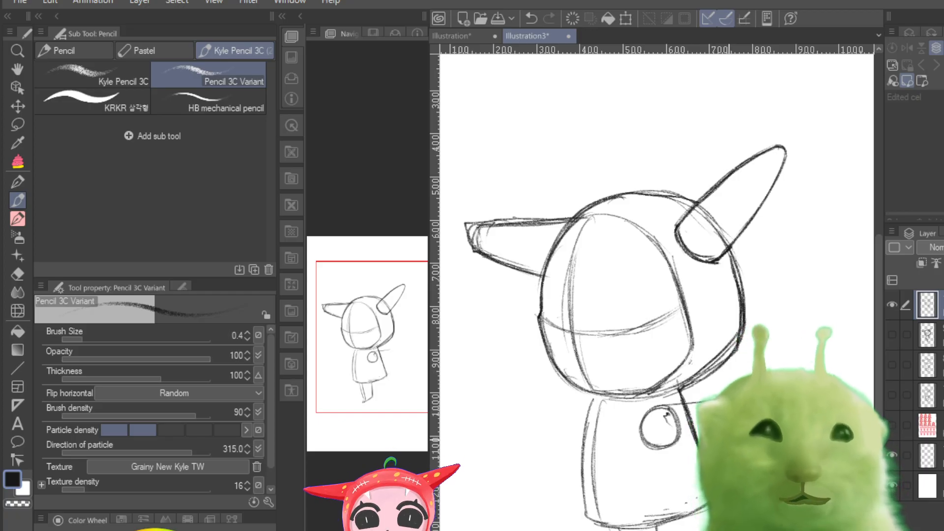
{"action": "key", "text": "ctrl+z"}
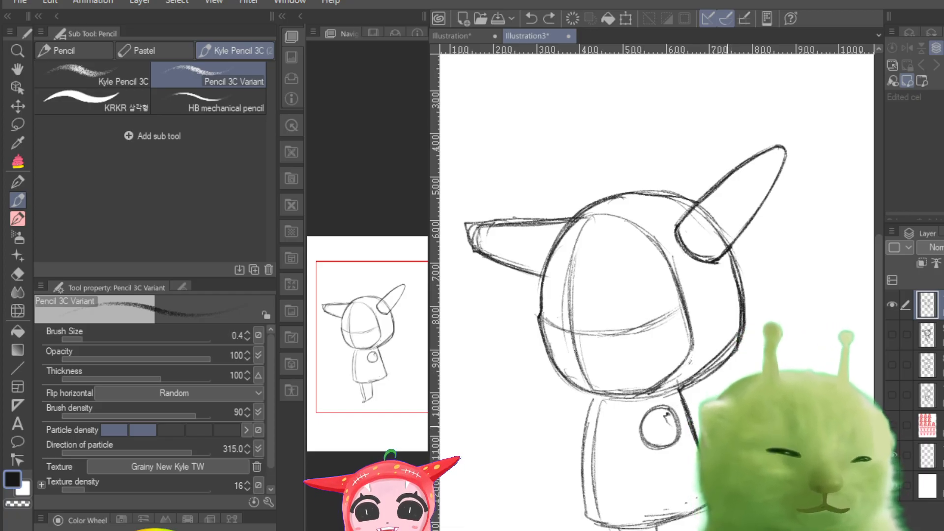
{"action": "left_click_drag", "start_coordinate": [651, 443], "coordinate": [677, 486]}
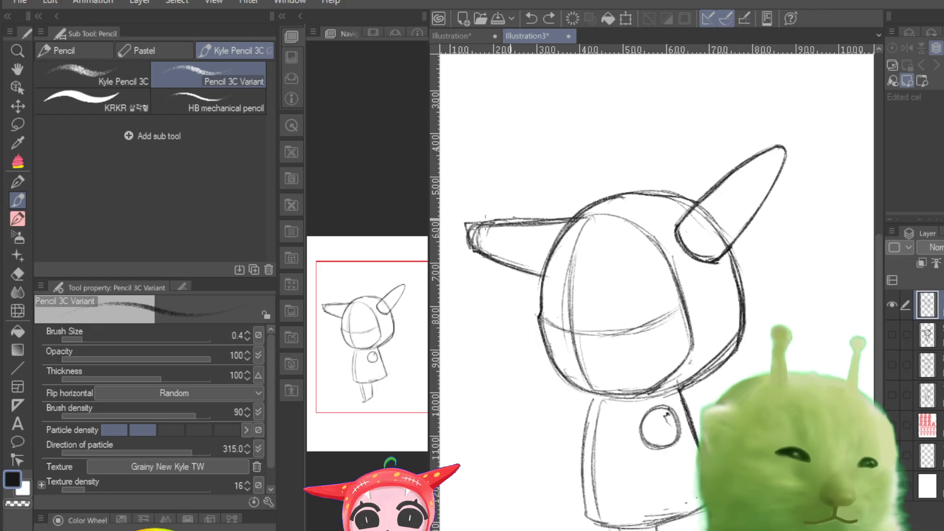
Step: Reinforce the left horn's upper edge and draw contour guidelines along the right horn and across the hood's right side
{"action": "left_click_drag", "start_coordinate": [488, 227], "coordinate": [562, 224]}
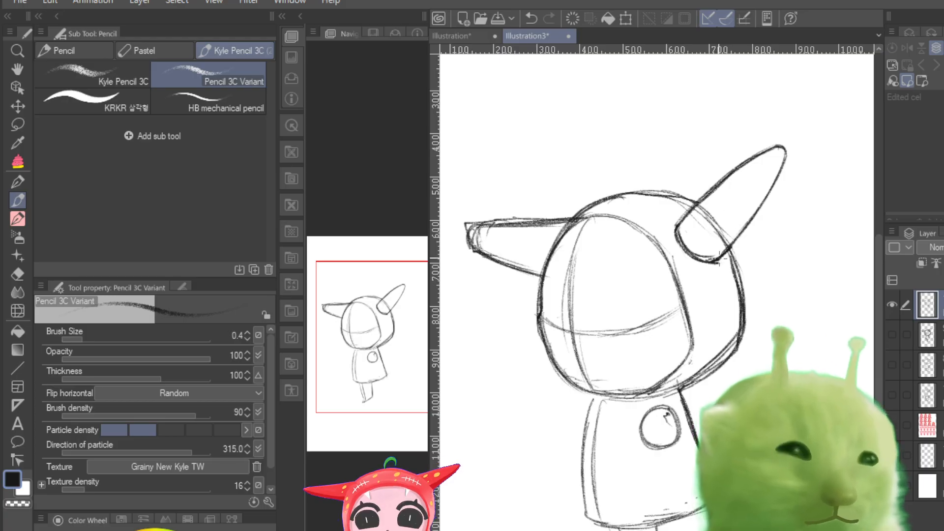
{"action": "left_click_drag", "start_coordinate": [781, 148], "coordinate": [713, 223]}
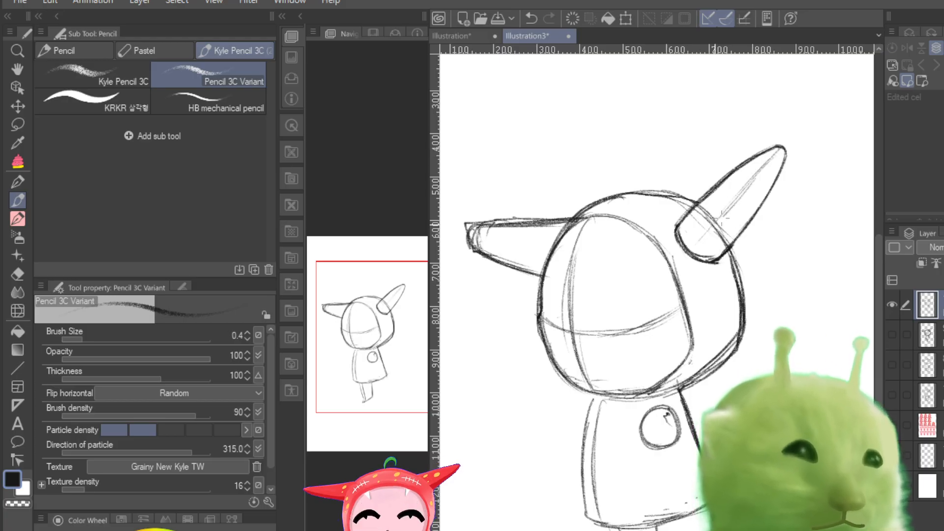
{"action": "left_click_drag", "start_coordinate": [766, 187], "coordinate": [778, 190]}
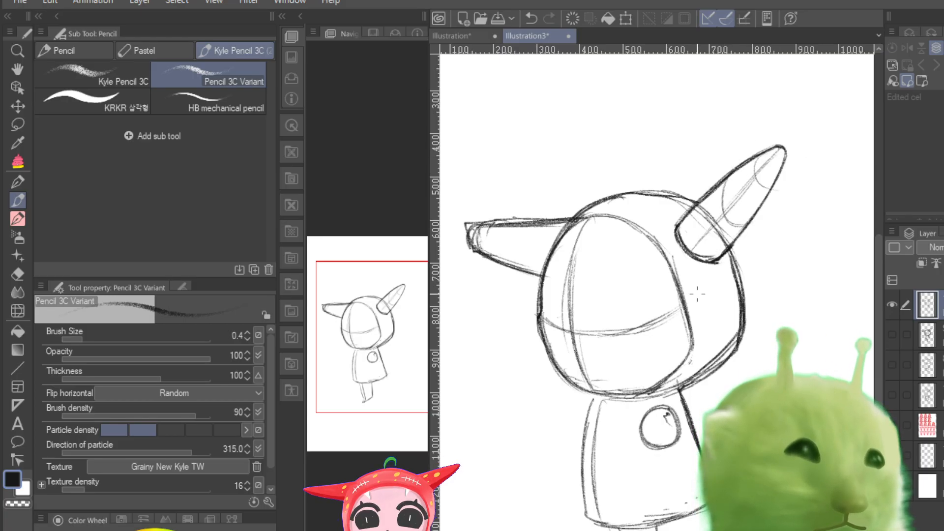
{"action": "left_click_drag", "start_coordinate": [685, 304], "coordinate": [733, 279]}
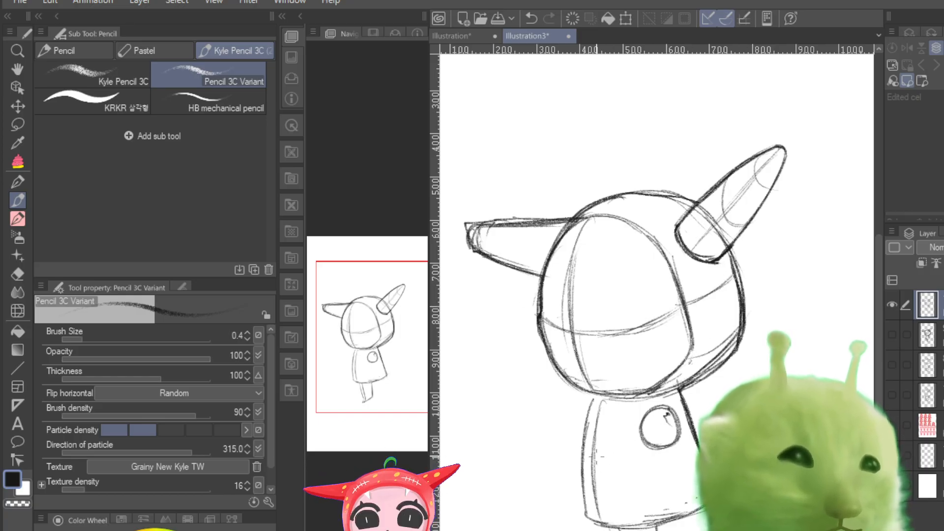
Step: Go over the body's hem and left inner lines, adding a flared sleeve shape on the body's left side
{"action": "left_click_drag", "start_coordinate": [612, 525], "coordinate": [695, 512]}
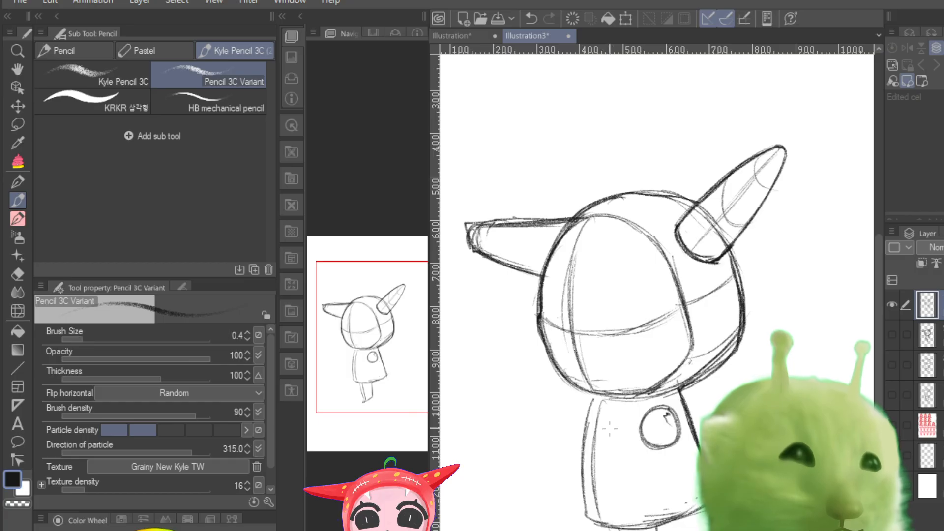
{"action": "left_click_drag", "start_coordinate": [597, 399], "coordinate": [595, 505]}
{"action": "mouse_move", "coordinate": [591, 392]}
{"action": "left_mouse_down"}
{"action": "mouse_move", "coordinate": [557, 499]}
{"action": "mouse_move", "coordinate": [591, 396]}
{"action": "mouse_move", "coordinate": [592, 516]}
{"action": "left_mouse_up"}
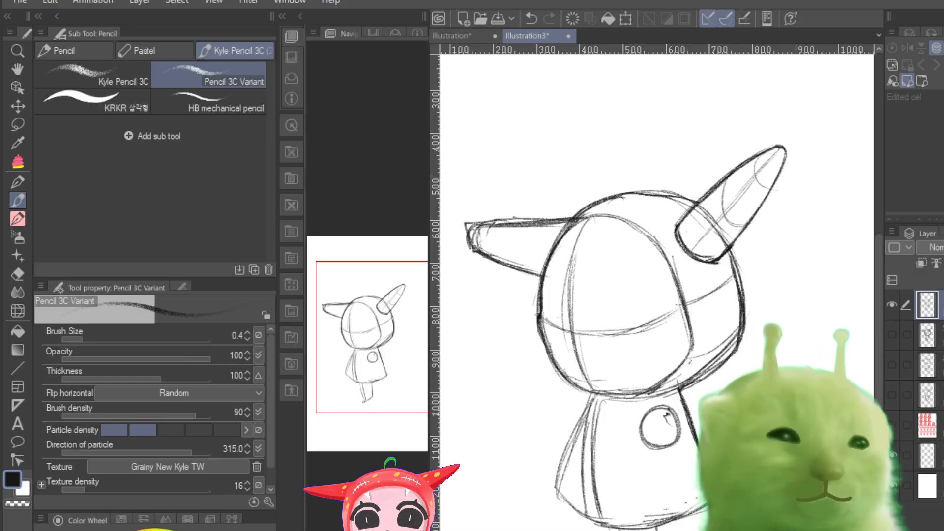
Step: Delete the turned-head rough layer and show the front-facing sketch together with the clean turned-head sketch
{"action": "left_click", "coordinate": [890, 303]}
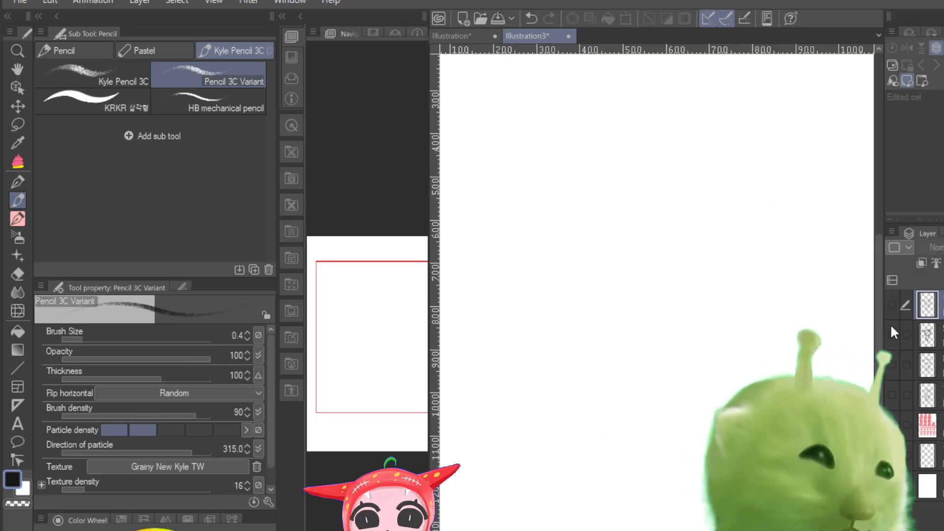
{"action": "left_click", "coordinate": [891, 334]}
{"action": "left_click", "coordinate": [927, 334]}
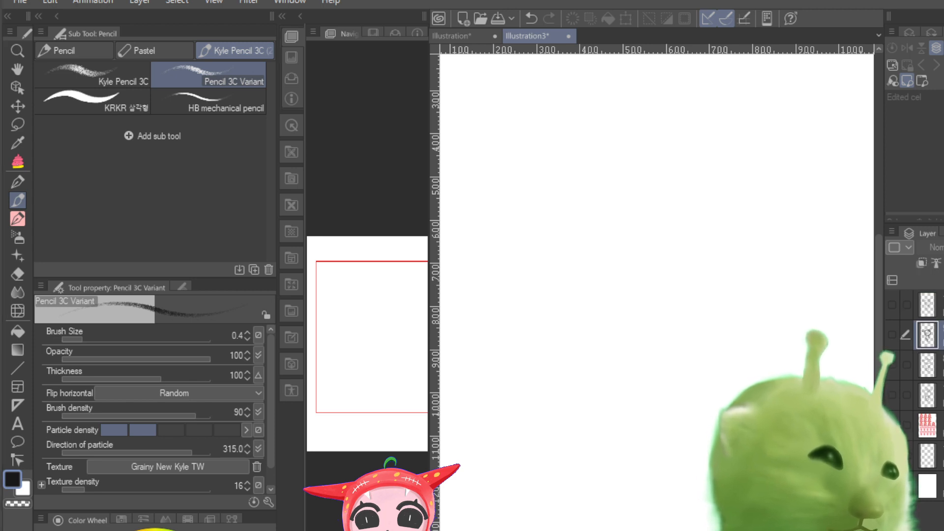
{"action": "left_click", "coordinate": [891, 333]}
{"action": "left_click", "coordinate": [891, 305]}
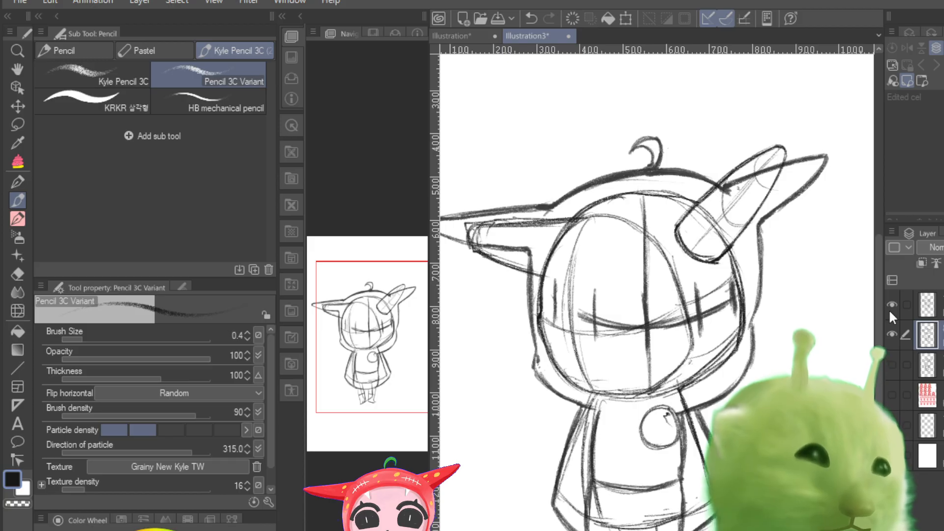
Step: Compare the turned-head sketch with the front-facing sketches by toggling the visibility of their layers
{"action": "left_click", "coordinate": [890, 305]}
{"action": "left_click", "coordinate": [890, 306]}
{"action": "left_click", "coordinate": [890, 333]}
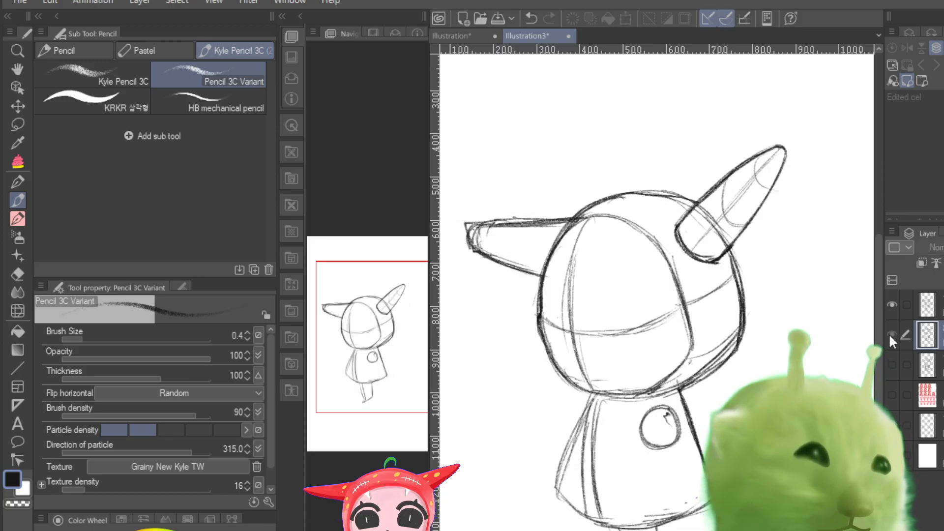
{"action": "left_click", "coordinate": [890, 333]}
{"action": "left_click", "coordinate": [889, 364]}
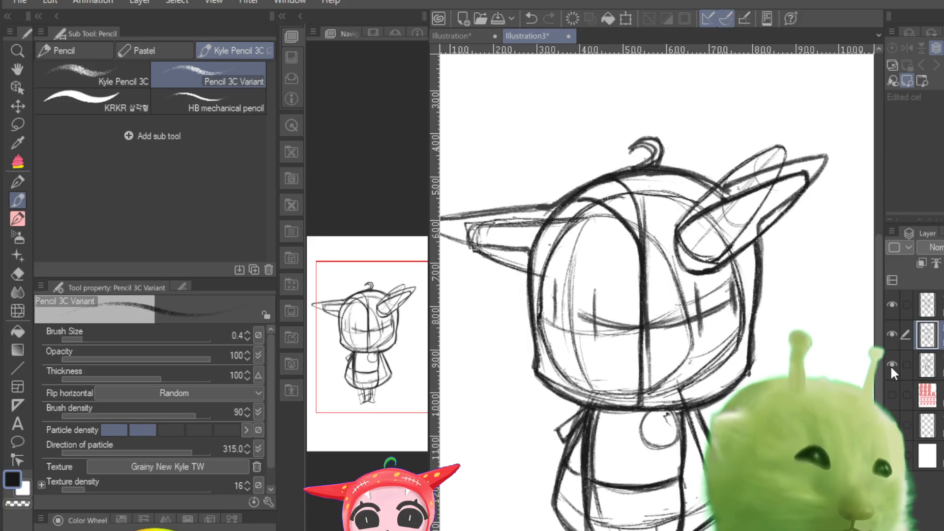
{"action": "left_click", "coordinate": [890, 365]}
{"action": "left_click", "coordinate": [889, 330]}
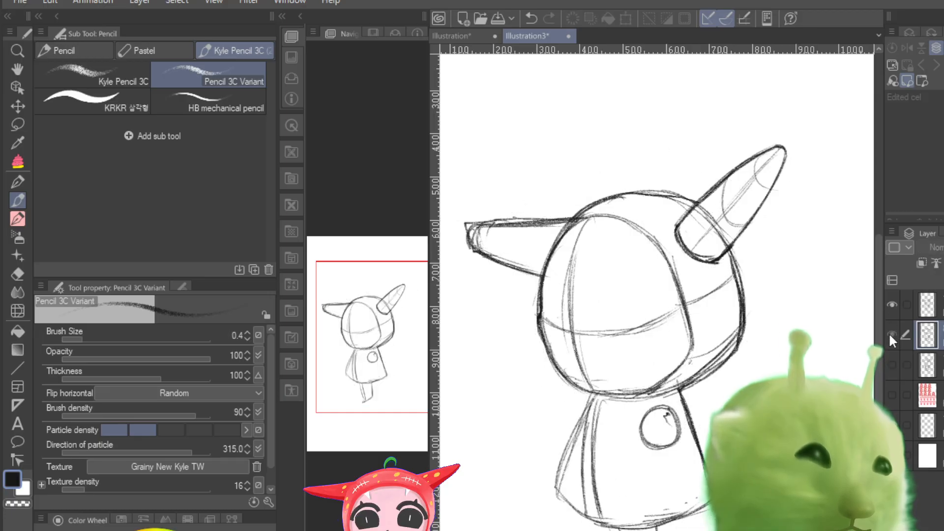
{"action": "left_click", "coordinate": [889, 332]}
{"action": "left_click", "coordinate": [896, 305]}
{"action": "left_click", "coordinate": [890, 305]}
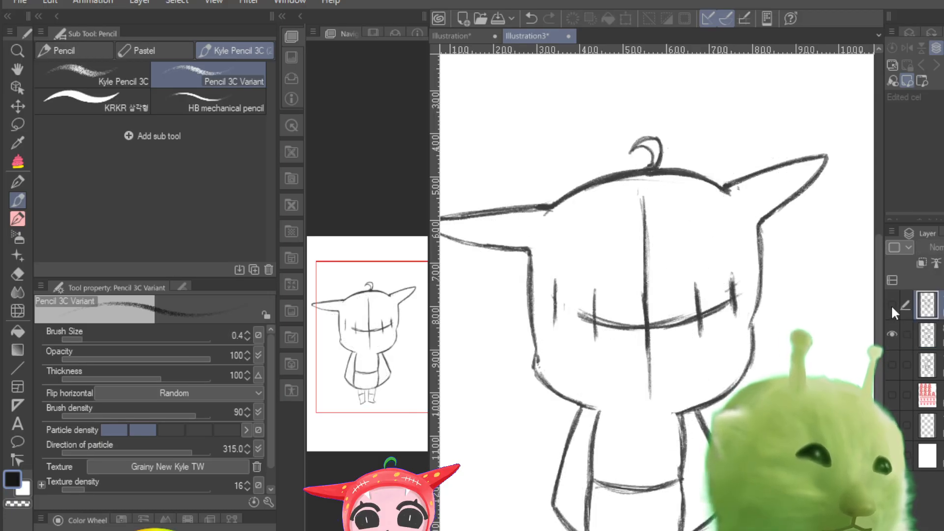
{"action": "left_click", "coordinate": [891, 305]}
{"action": "left_click", "coordinate": [891, 305]}
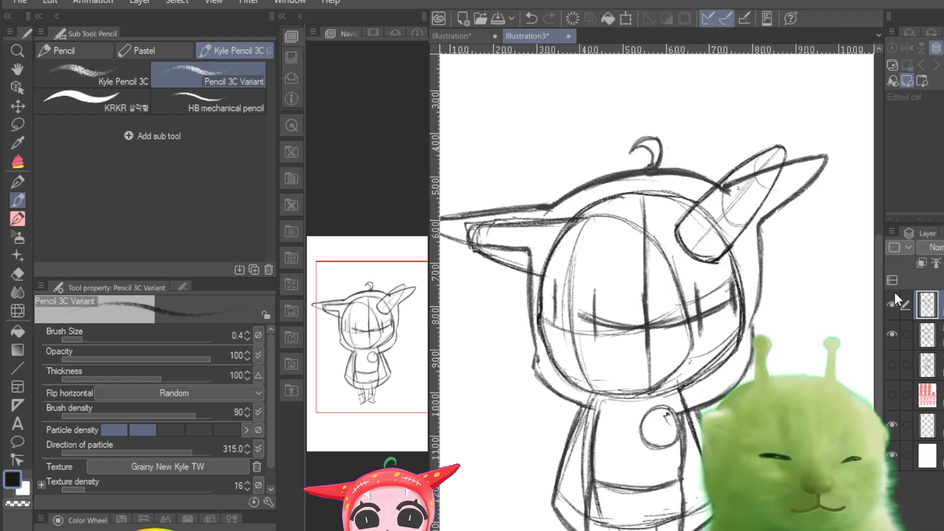
{"action": "left_click", "coordinate": [891, 305]}
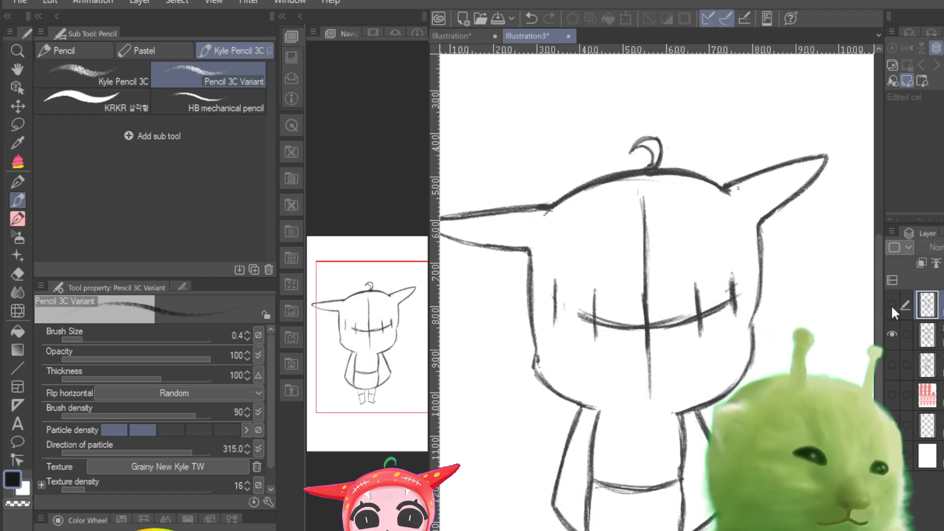
{"action": "left_click", "coordinate": [891, 305]}
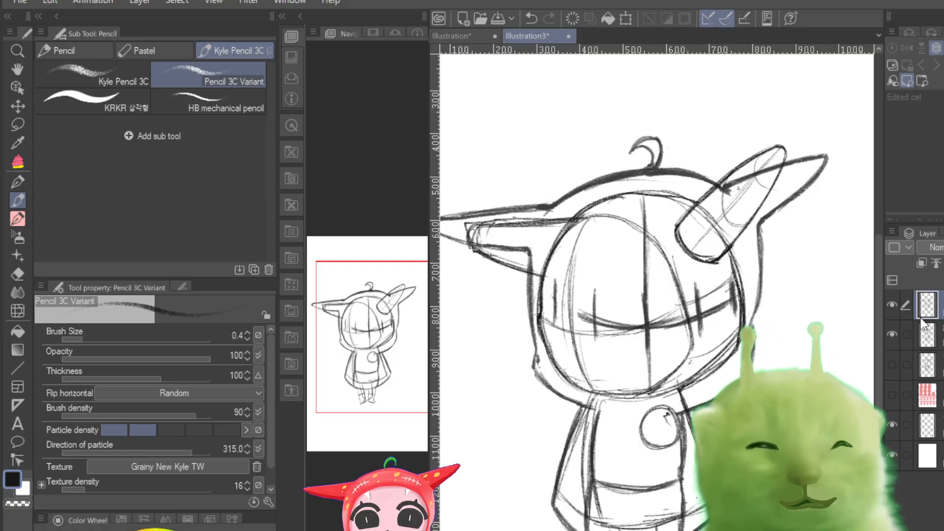
Step: Scale the turned-head sketch to 107% and rotate it by 1.2 degrees to line it up with the front-facing sketch
{"action": "key", "text": "ctrl+t"}
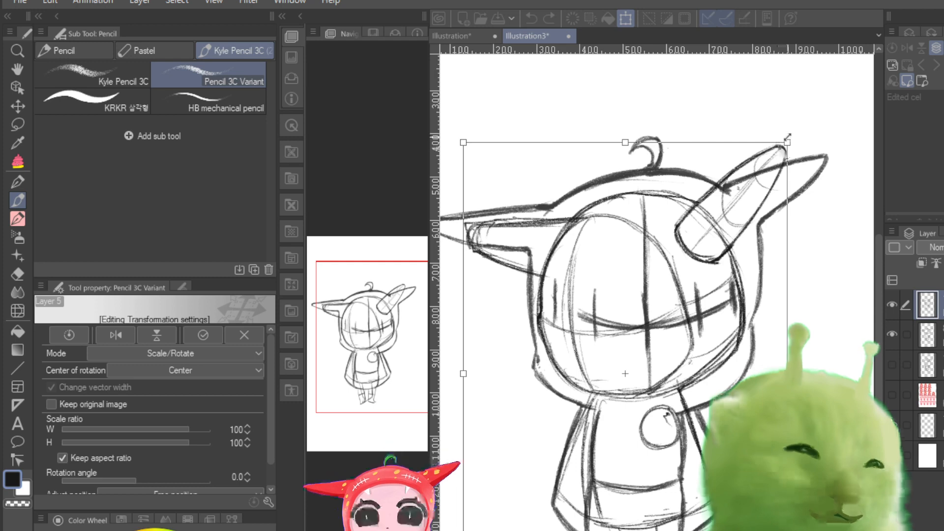
{"action": "left_click_drag", "start_coordinate": [822, 130], "coordinate": [852, 127]}
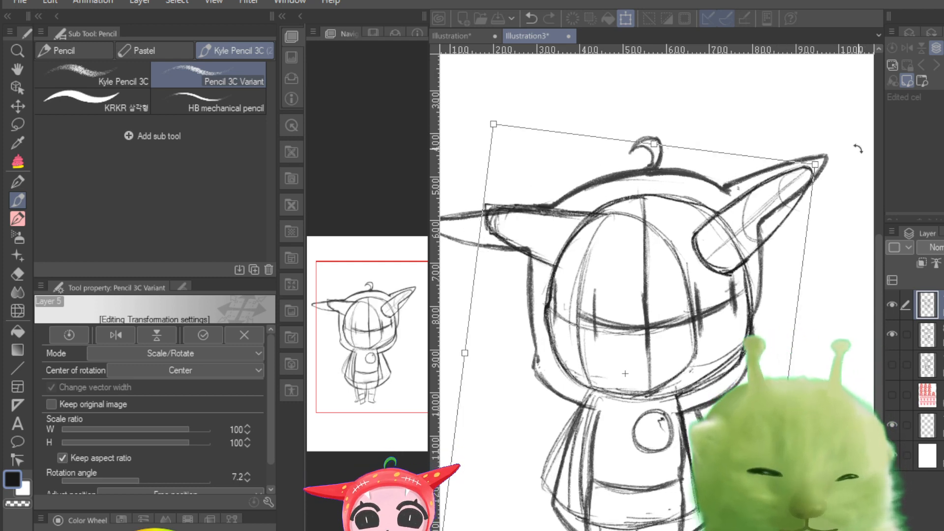
{"action": "key", "text": "ctrl+z"}
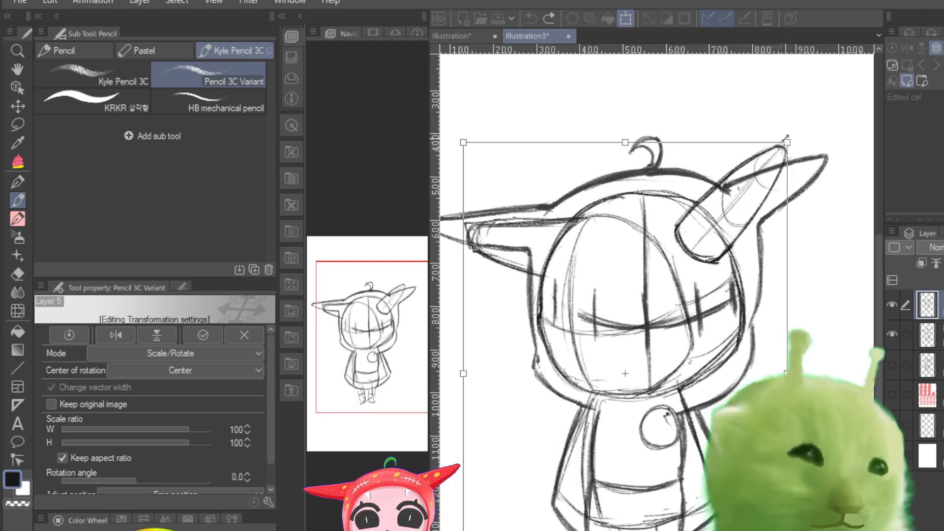
{"action": "mouse_move", "coordinate": [786, 143]}
{"action": "left_mouse_down"}
{"action": "mouse_move", "coordinate": [836, 123]}
{"action": "mouse_move", "coordinate": [809, 109]}
{"action": "left_mouse_up"}
{"action": "left_click_drag", "start_coordinate": [744, 235], "coordinate": [727, 257]}
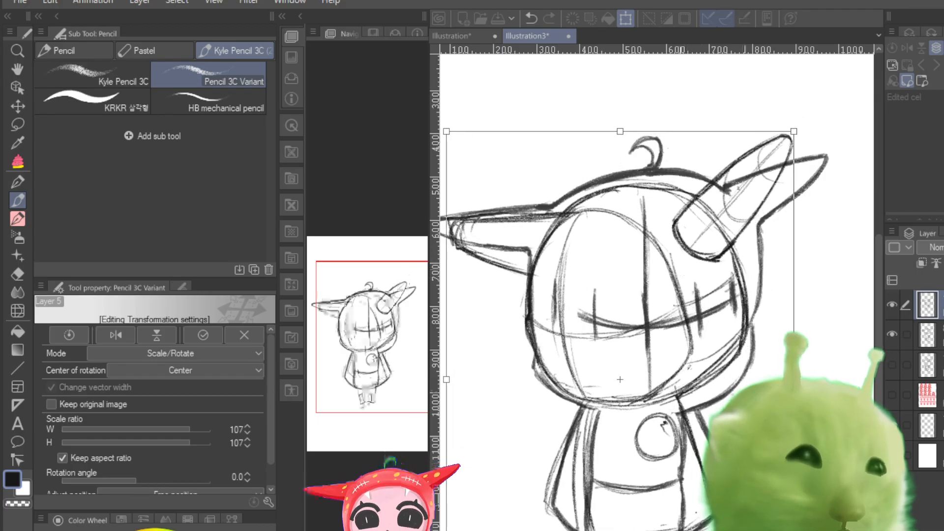
{"action": "mouse_move", "coordinate": [820, 408]}
{"action": "left_mouse_down"}
{"action": "mouse_move", "coordinate": [816, 456]}
{"action": "mouse_move", "coordinate": [821, 402]}
{"action": "mouse_move", "coordinate": [816, 433]}
{"action": "mouse_move", "coordinate": [820, 412]}
{"action": "left_mouse_up"}
{"action": "left_click_drag", "start_coordinate": [655, 471], "coordinate": [667, 466]}
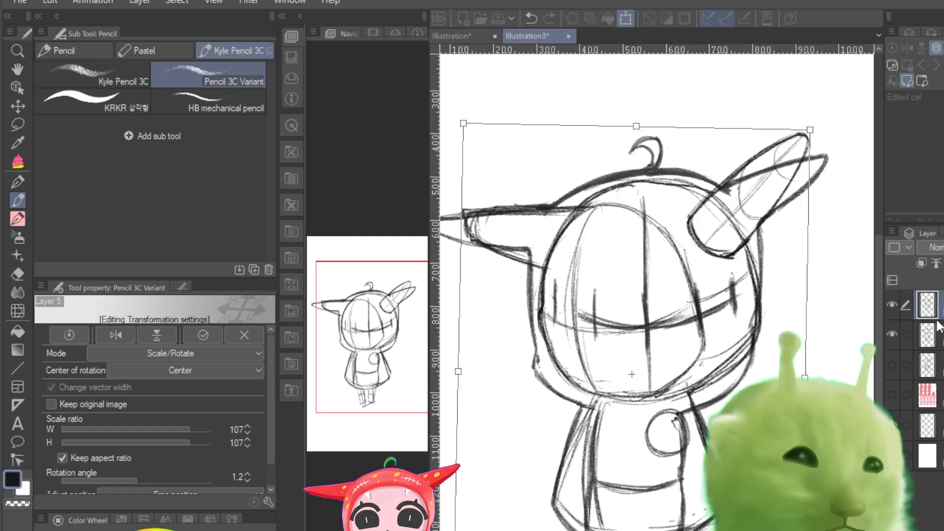
{"action": "key", "text": "Return"}
Step: Hide the front-facing sketch layer so that only the turned-head sketch is shown
{"action": "left_click", "coordinate": [891, 332]}
{"action": "left_click", "coordinate": [891, 306]}
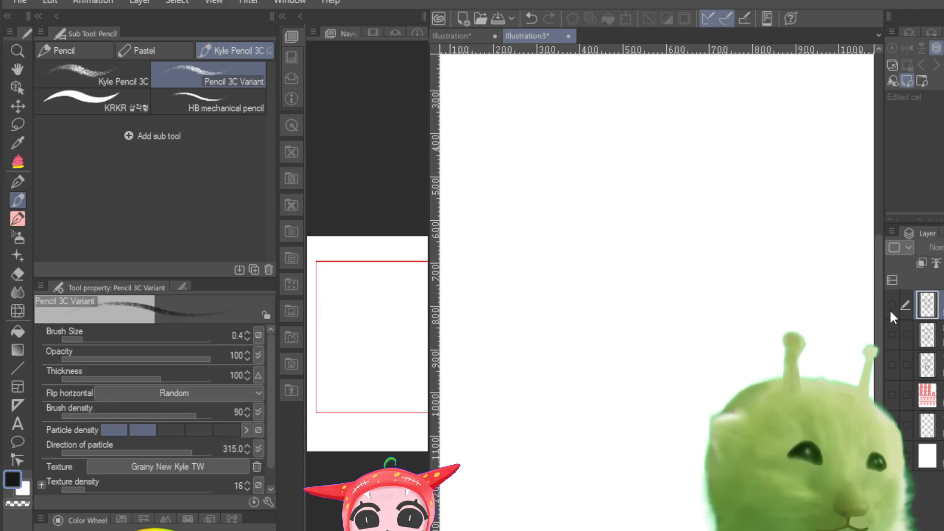
{"action": "left_click", "coordinate": [890, 305]}
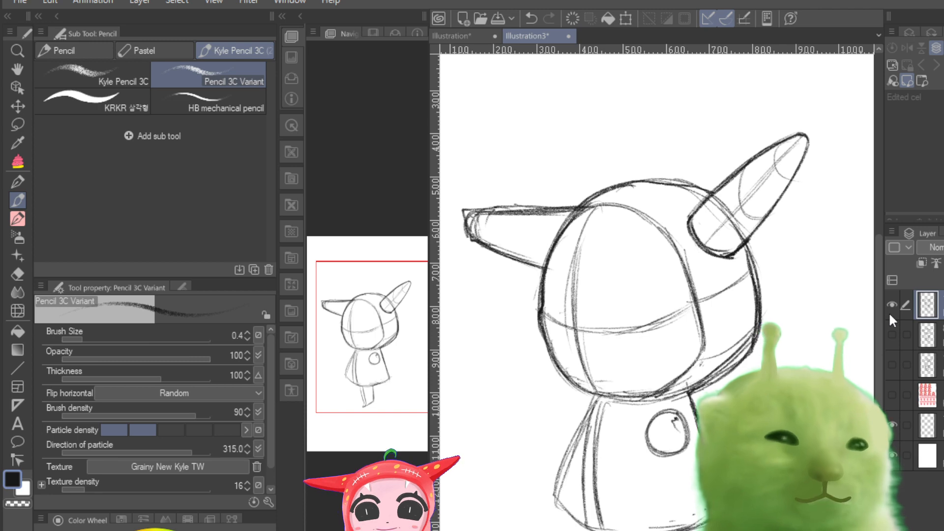
Step: Erase the legs below the body's hem on the turned-head sketch with the Hard eraser
{"action": "left_click", "coordinate": [20, 273]}
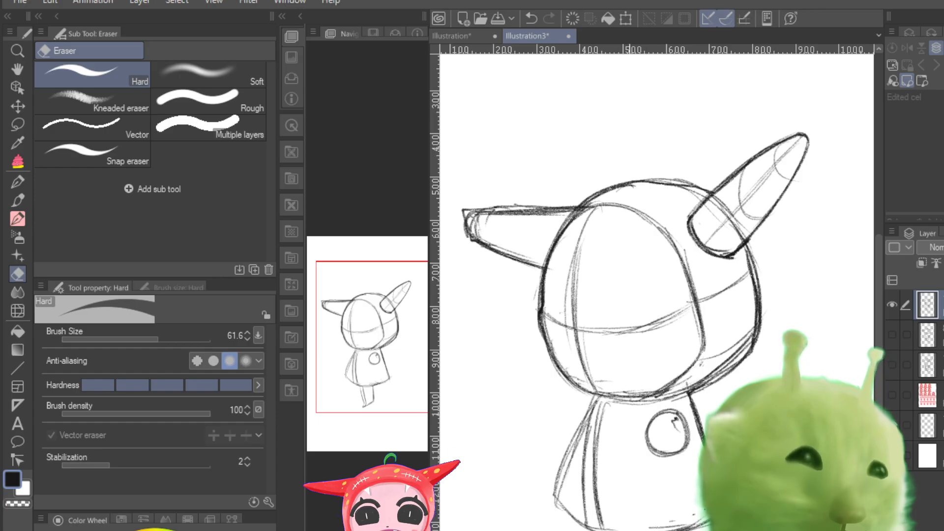
{"action": "left_click_drag", "start_coordinate": [625, 530], "coordinate": [671, 530]}
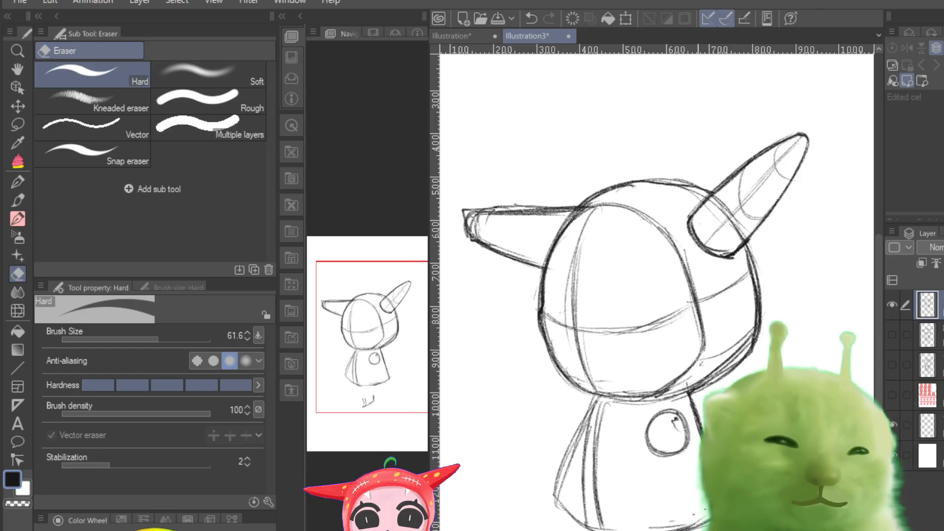
{"action": "key", "text": "ctrl+z"}
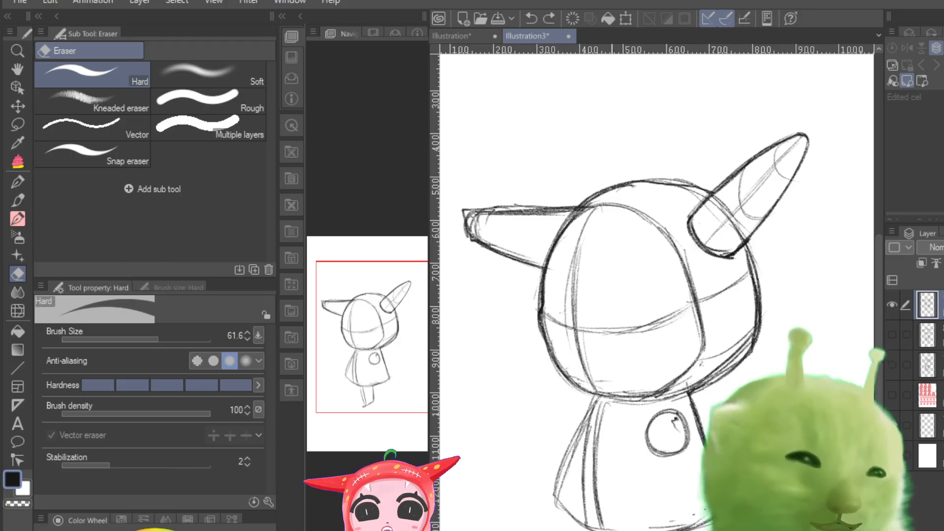
{"action": "key", "text": "ctrl+y"}
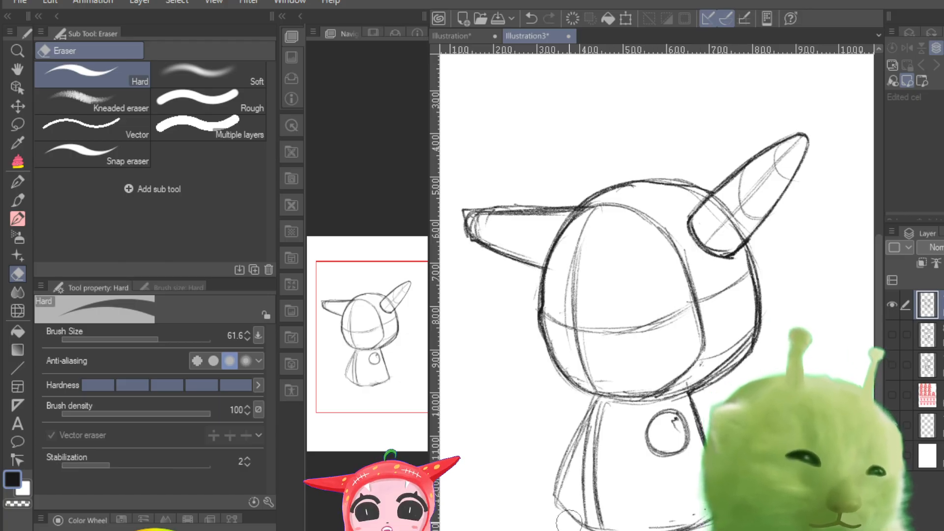
Step: Switch back to the Pencil 3C Variant brush and set its brush size to 0.7
{"action": "left_click", "coordinate": [22, 200]}
{"action": "left_click_drag", "start_coordinate": [85, 338], "coordinate": [86, 337]}
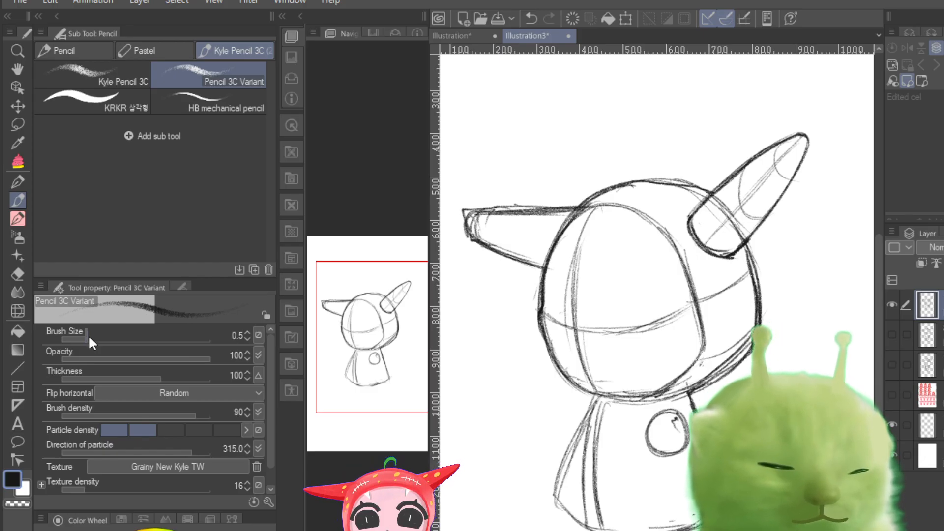
{"action": "left_click_drag", "start_coordinate": [88, 334], "coordinate": [91, 337]}
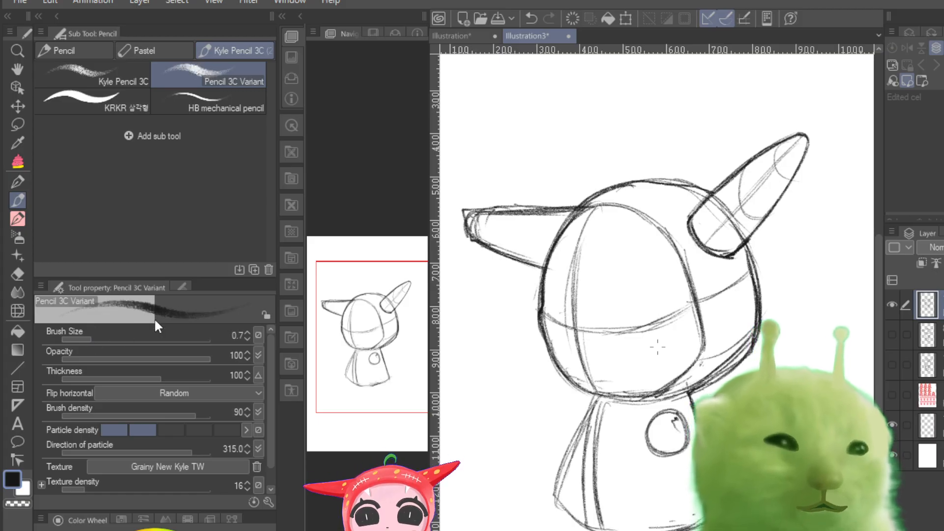
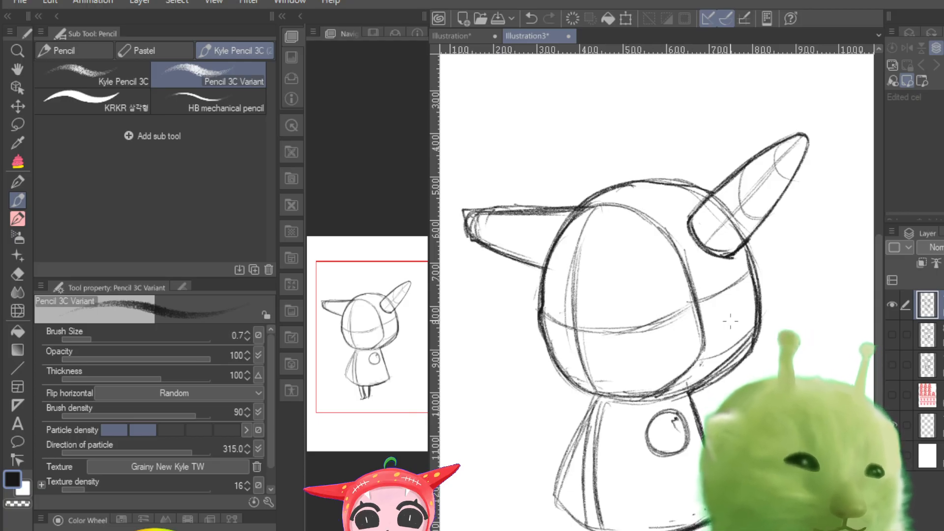
{"action": "mouse_move", "coordinate": [658, 416]}
{"action": "left_mouse_down"}
{"action": "mouse_move", "coordinate": [654, 462]}
{"action": "mouse_move", "coordinate": [669, 491]}
{"action": "left_mouse_up"}
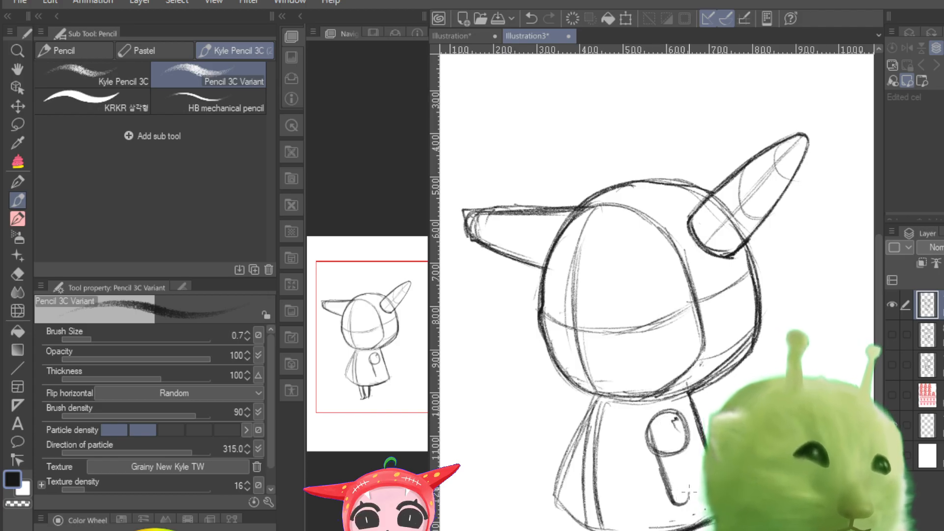
{"action": "left_click_drag", "start_coordinate": [687, 432], "coordinate": [702, 494]}
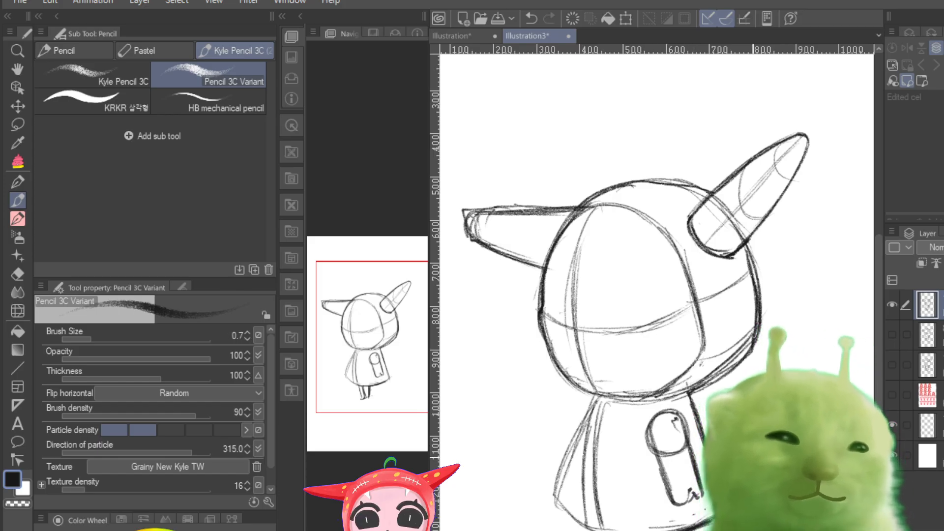
{"action": "key", "text": "ctrl+z"}
{"action": "key", "text": "ctrl+z"}
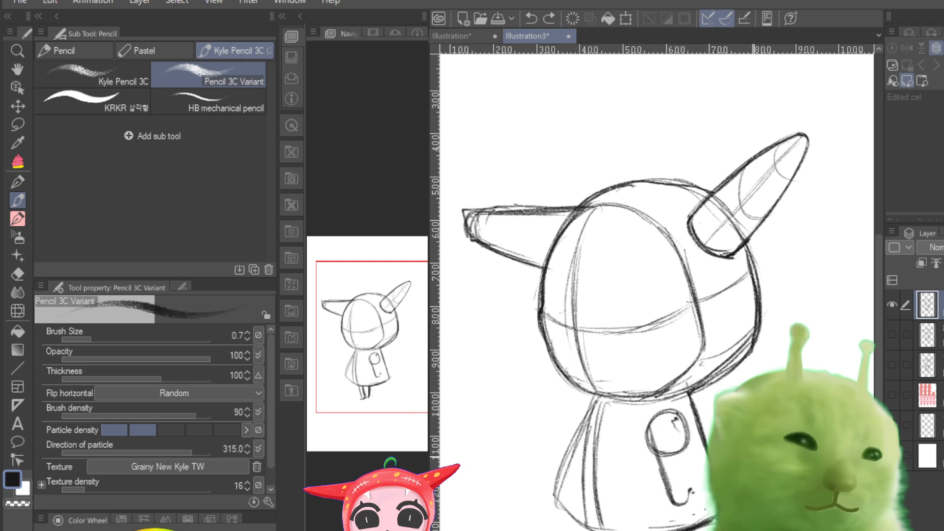
{"action": "key", "text": "ctrl+z"}
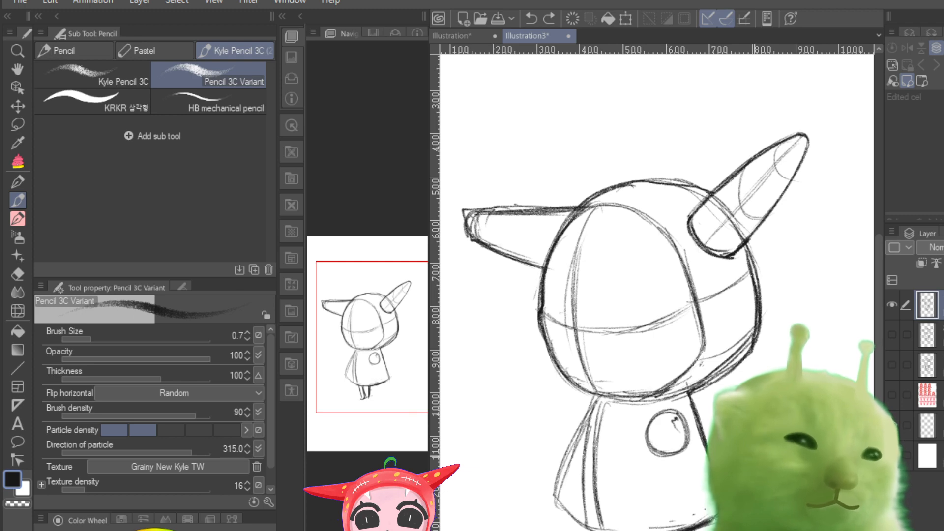
Step: Darken the curved edge of the face opening on the turned-head sketch
{"action": "left_click_drag", "start_coordinate": [669, 234], "coordinate": [703, 337]}
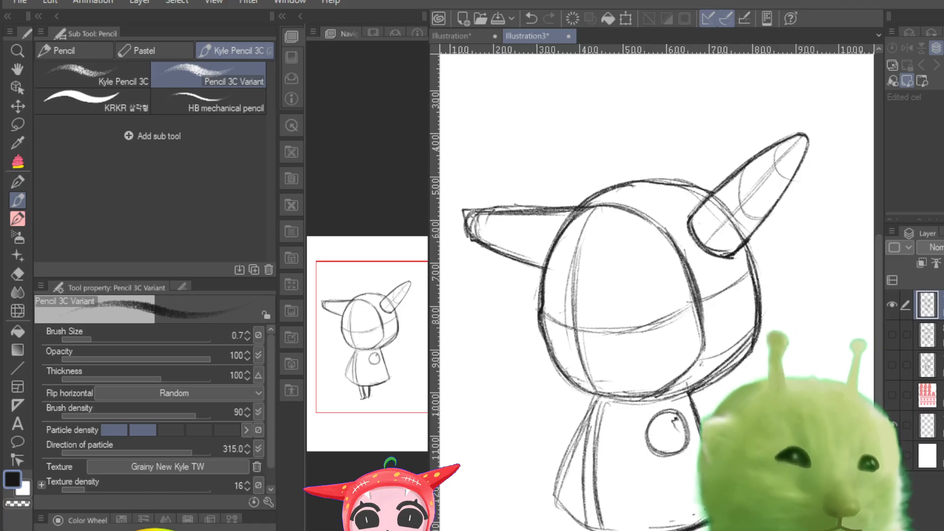
Step: Examine the whole page, comparing the turned-head sketch with the front-facing and side-view sketches by showing their layers in turn
{"action": "key", "text": "ctrl+minus"}
{"action": "left_click", "coordinate": [891, 305]}
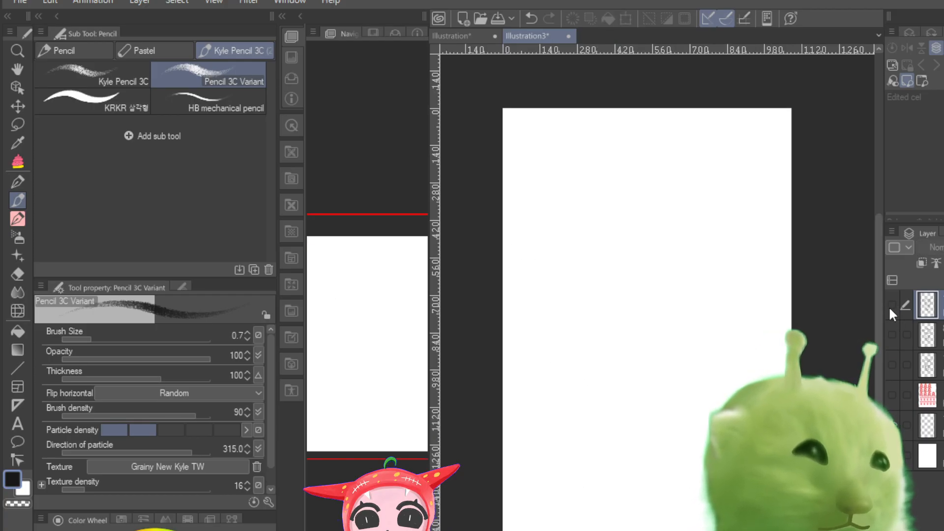
{"action": "left_click", "coordinate": [890, 336]}
{"action": "left_click", "coordinate": [891, 336]}
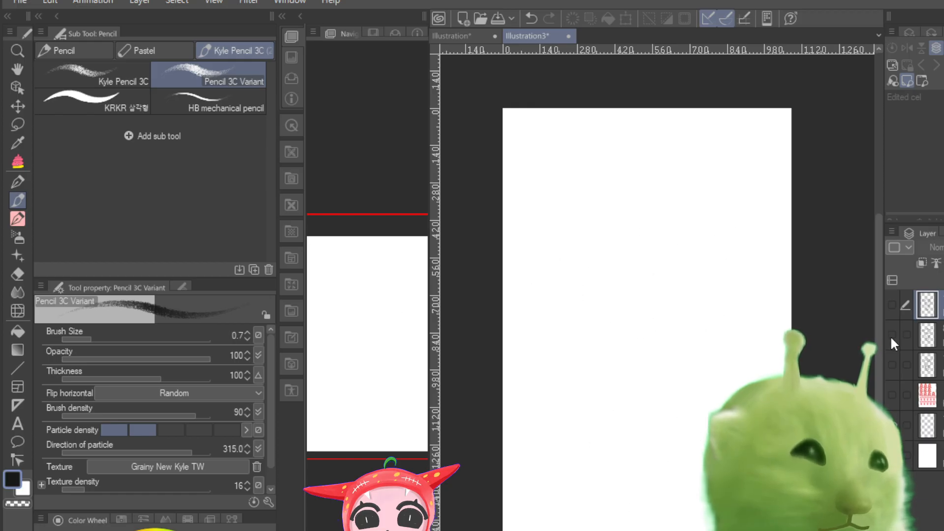
{"action": "left_click", "coordinate": [890, 335]}
{"action": "left_click", "coordinate": [890, 336]}
{"action": "left_click", "coordinate": [893, 365]}
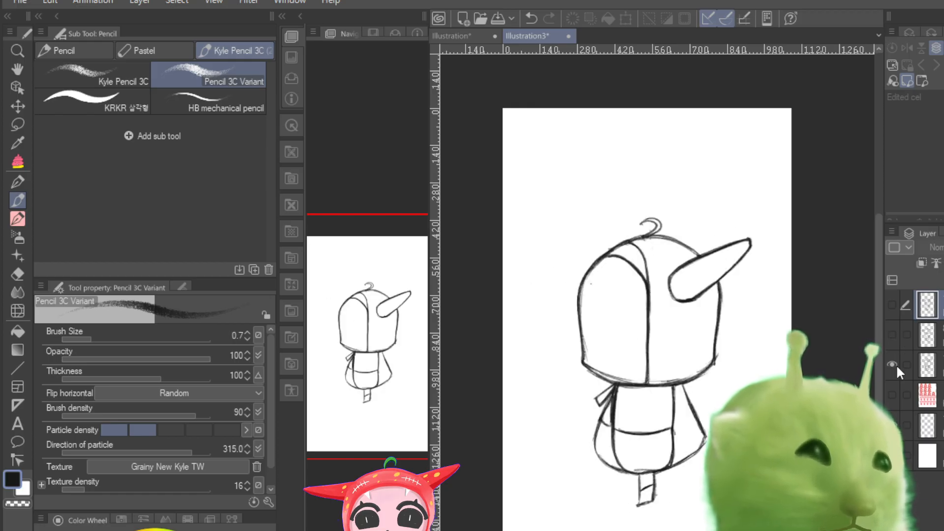
{"action": "left_click", "coordinate": [892, 336]}
{"action": "left_click", "coordinate": [893, 337]}
{"action": "left_click", "coordinate": [894, 363]}
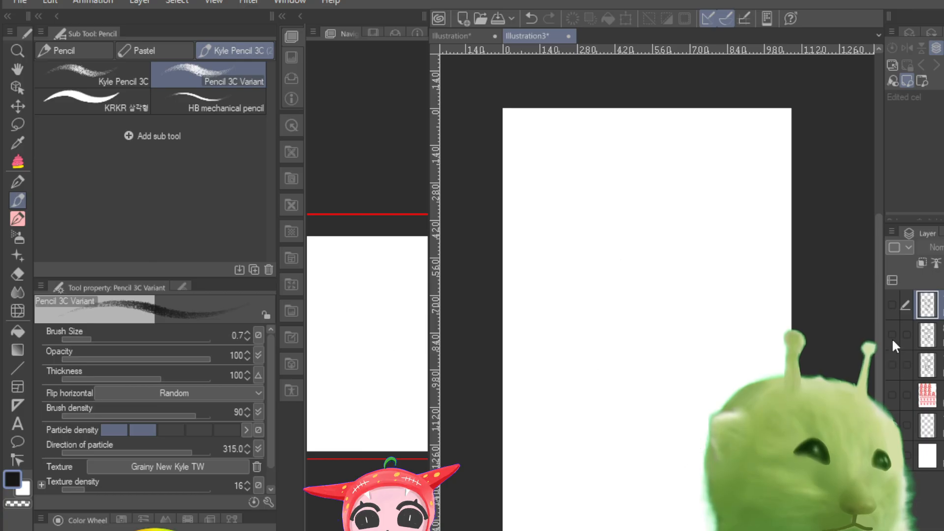
{"action": "left_click", "coordinate": [891, 337]}
{"action": "left_click", "coordinate": [891, 303]}
{"action": "left_click", "coordinate": [891, 303]}
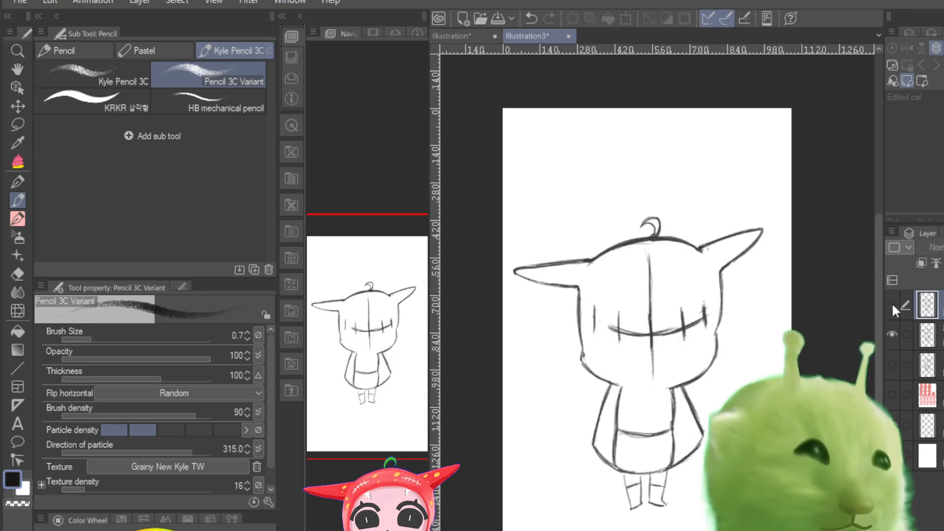
{"action": "left_click", "coordinate": [891, 336]}
{"action": "left_click", "coordinate": [894, 365]}
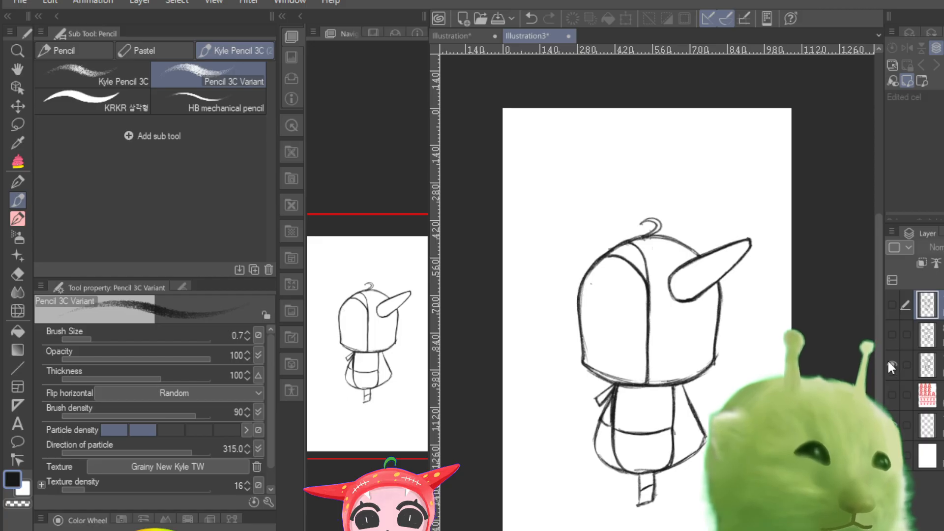
{"action": "left_click", "coordinate": [890, 334]}
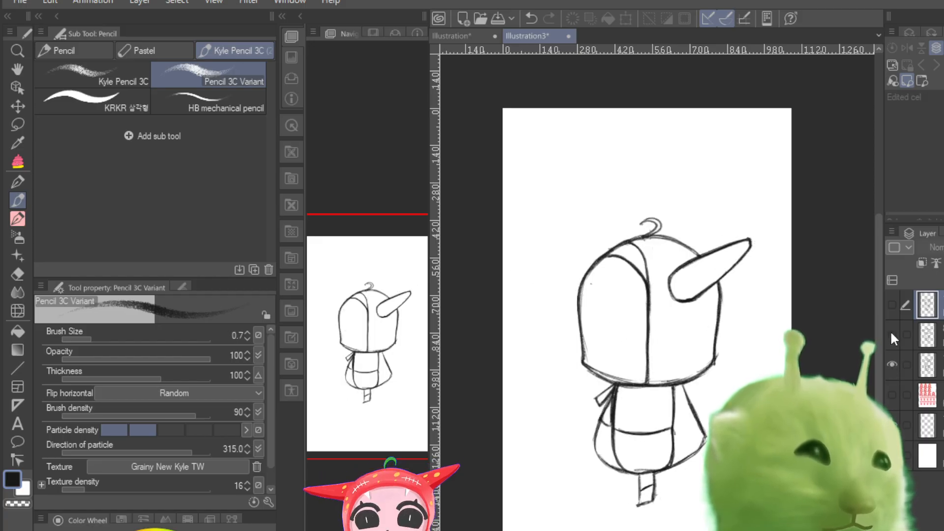
{"action": "left_click", "coordinate": [891, 334]}
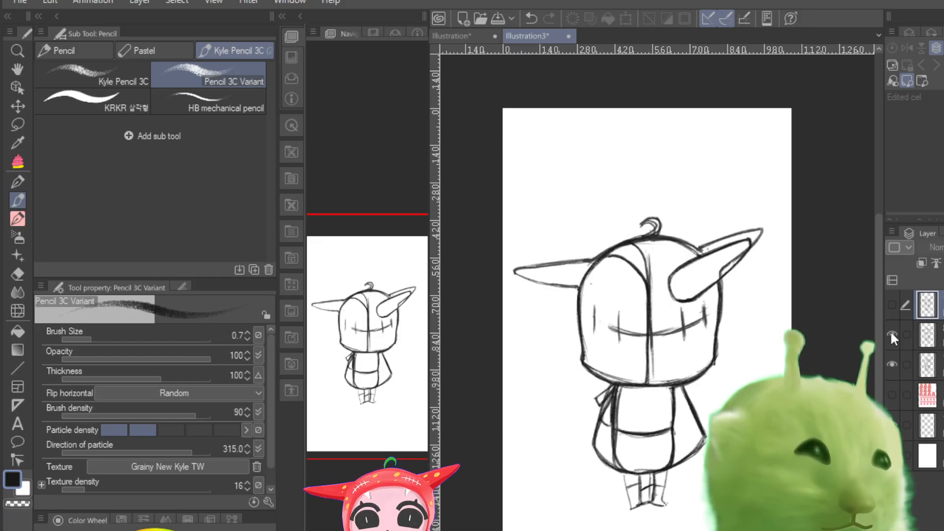
{"action": "left_click", "coordinate": [891, 334]}
{"action": "left_click", "coordinate": [891, 308]}
{"action": "left_click", "coordinate": [891, 308]}
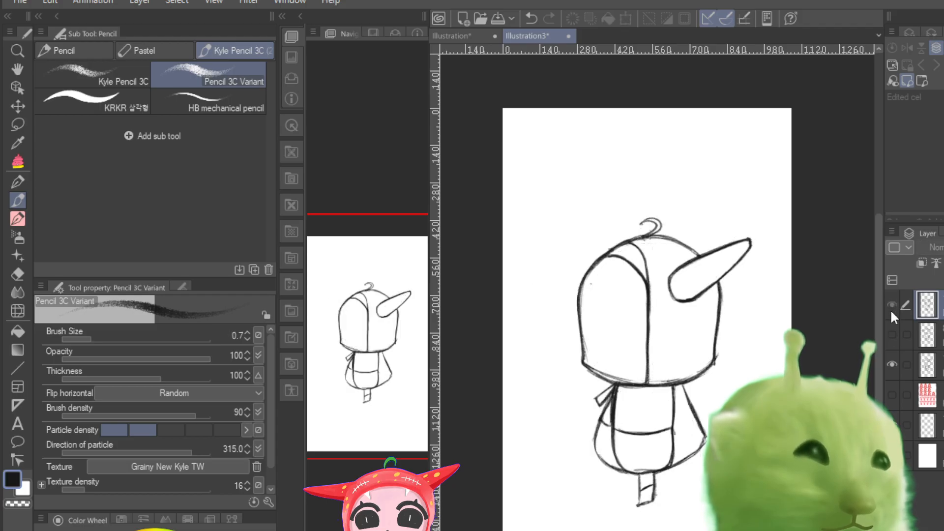
{"action": "left_click", "coordinate": [890, 309]}
{"action": "left_click", "coordinate": [893, 363]}
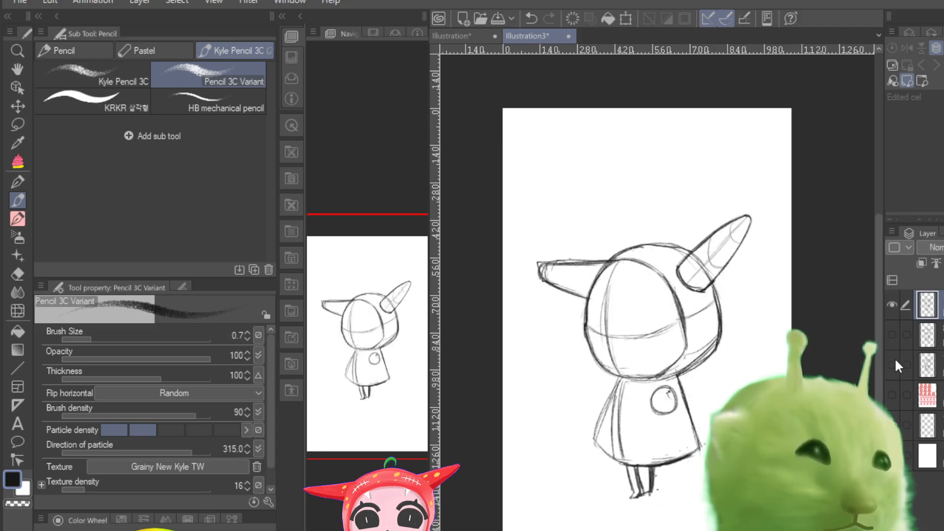
{"action": "left_click", "coordinate": [890, 305]}
{"action": "left_click", "coordinate": [891, 305]}
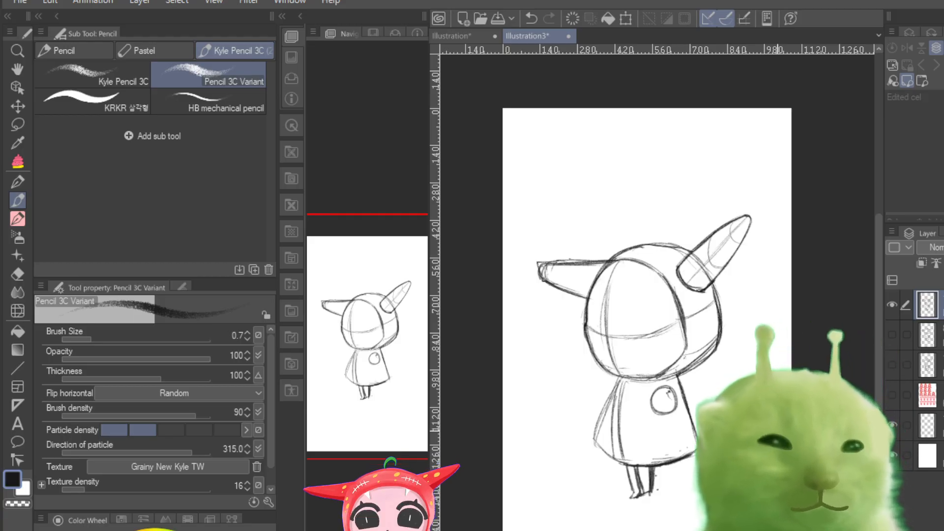
Step: Compare the proportions of the front-facing, side-view and turned-head sketches, both one at a time and overlaid
{"action": "left_click", "coordinate": [891, 305]}
{"action": "left_click", "coordinate": [893, 333]}
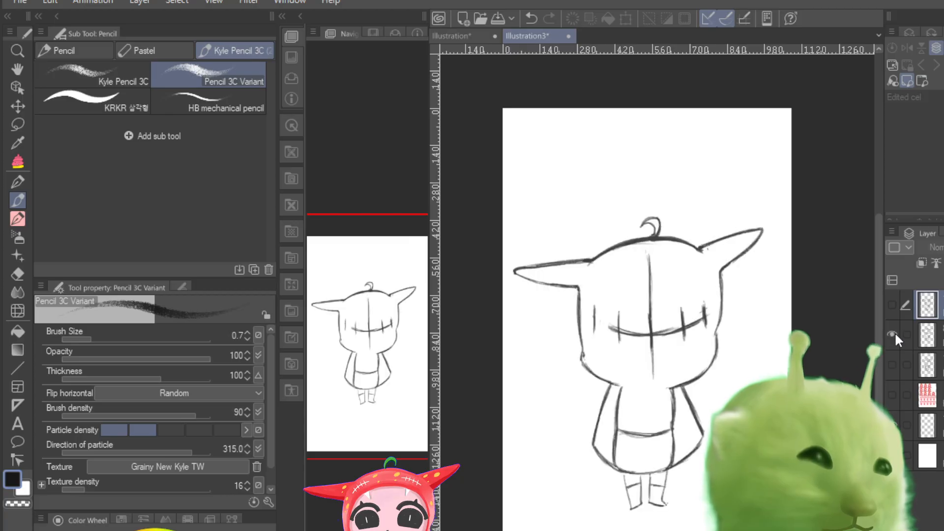
{"action": "left_click", "coordinate": [893, 335]}
{"action": "left_click", "coordinate": [891, 364]}
{"action": "left_click", "coordinate": [890, 365]}
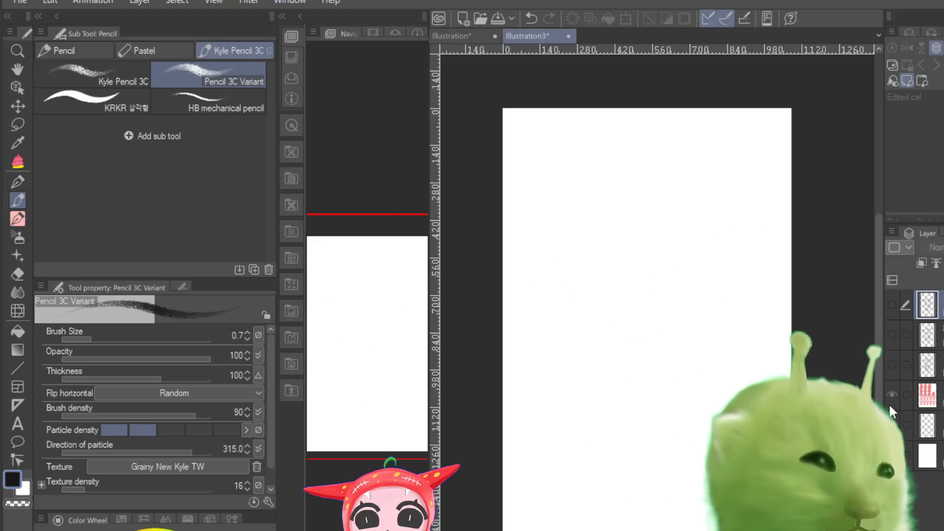
{"action": "left_click", "coordinate": [889, 402]}
{"action": "left_click", "coordinate": [889, 402]}
{"action": "left_click", "coordinate": [891, 365]}
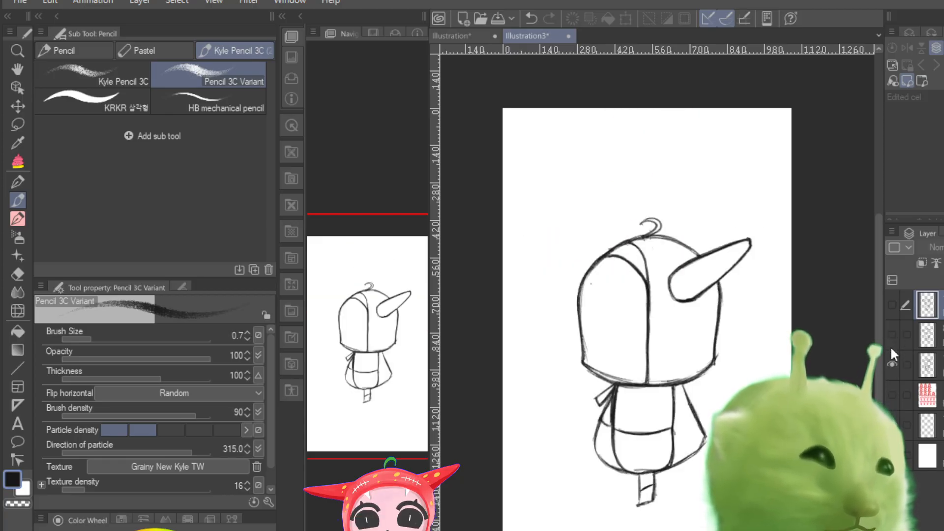
{"action": "left_click", "coordinate": [892, 334]}
{"action": "left_click", "coordinate": [891, 305]}
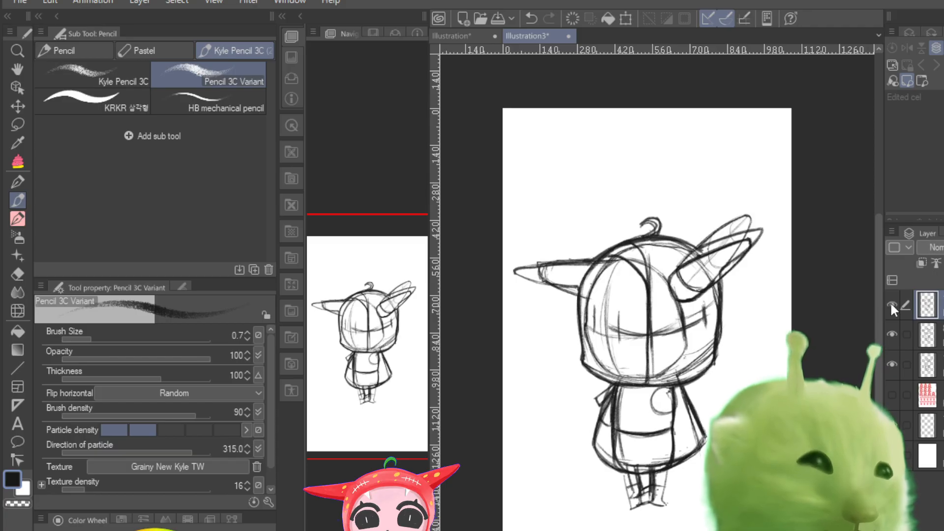
{"action": "left_click", "coordinate": [890, 305]}
{"action": "left_click", "coordinate": [892, 334]}
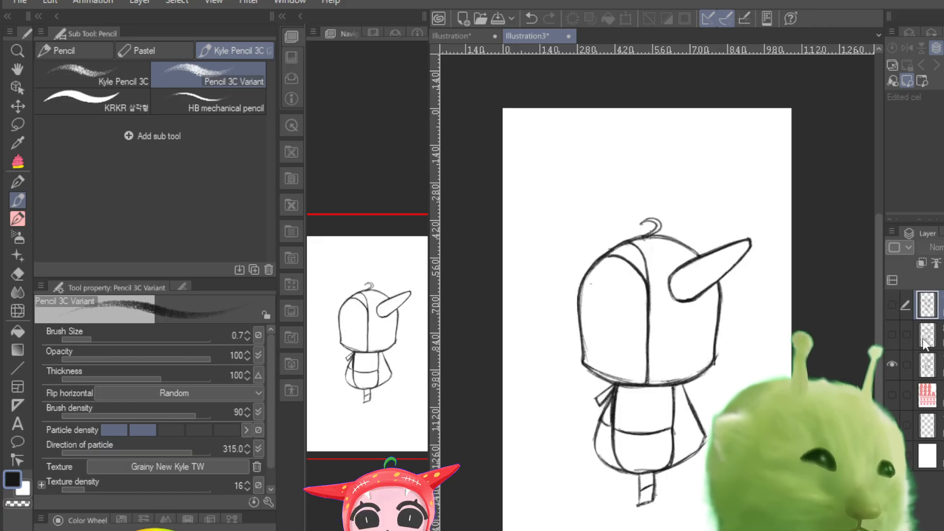
Step: On the side-view layer, sketch contour guidelines across the head and near horn, and add the far horn's small tip behind the hood
{"action": "left_click", "coordinate": [890, 372]}
{"action": "left_click", "coordinate": [889, 361]}
{"action": "left_click", "coordinate": [890, 364]}
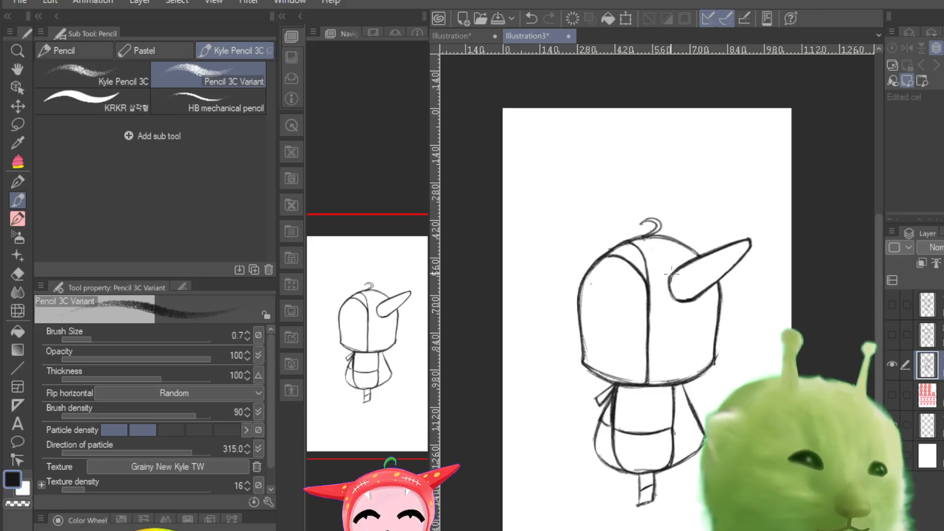
{"action": "left_click_drag", "start_coordinate": [692, 259], "coordinate": [691, 293]}
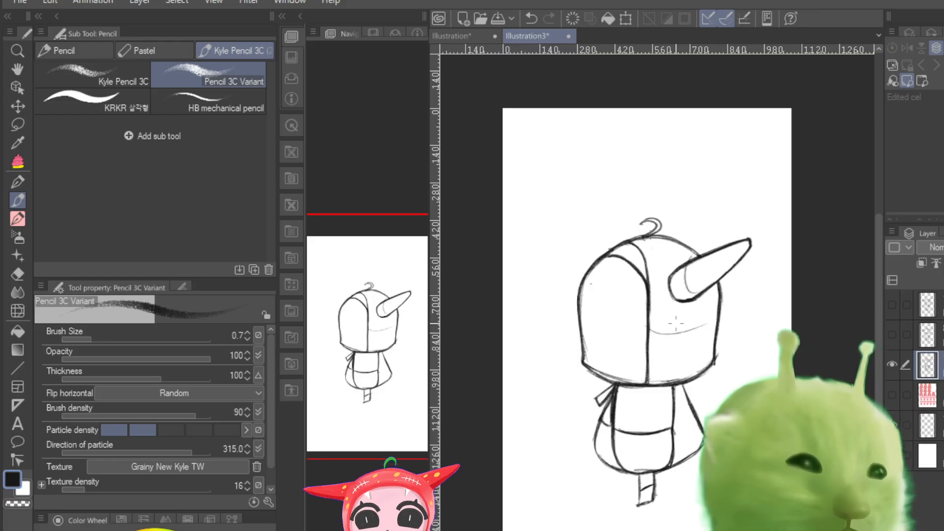
{"action": "mouse_move", "coordinate": [652, 331]}
{"action": "left_mouse_down"}
{"action": "mouse_move", "coordinate": [718, 320]}
{"action": "mouse_move", "coordinate": [692, 378]}
{"action": "left_mouse_up"}
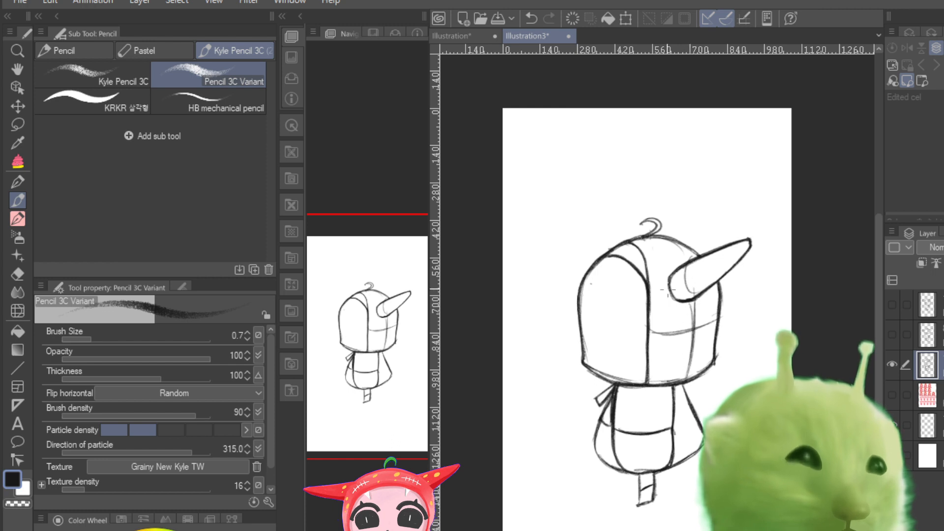
{"action": "mouse_move", "coordinate": [668, 283]}
{"action": "left_mouse_down"}
{"action": "mouse_move", "coordinate": [733, 246]}
{"action": "mouse_move", "coordinate": [717, 268]}
{"action": "left_mouse_up"}
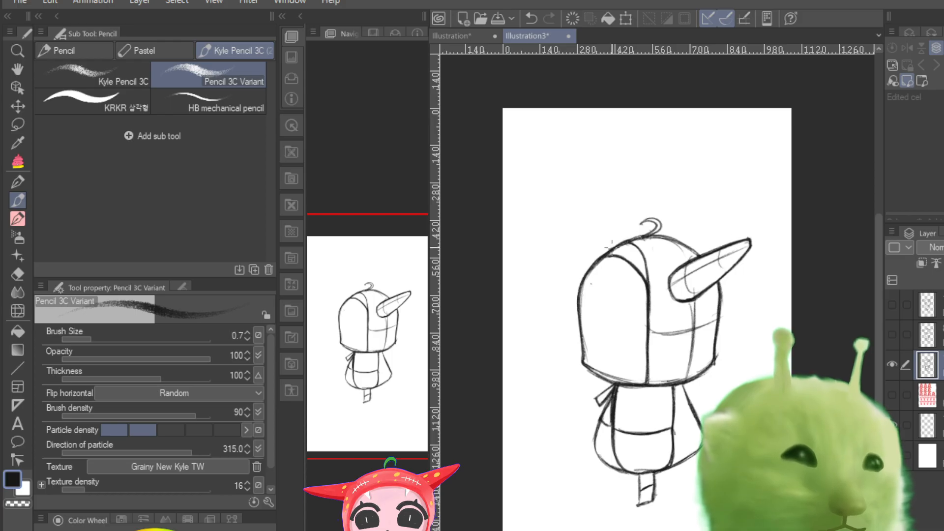
{"action": "mouse_move", "coordinate": [598, 242]}
{"action": "left_mouse_down"}
{"action": "mouse_move", "coordinate": [592, 252]}
{"action": "mouse_move", "coordinate": [603, 257]}
{"action": "left_mouse_up"}
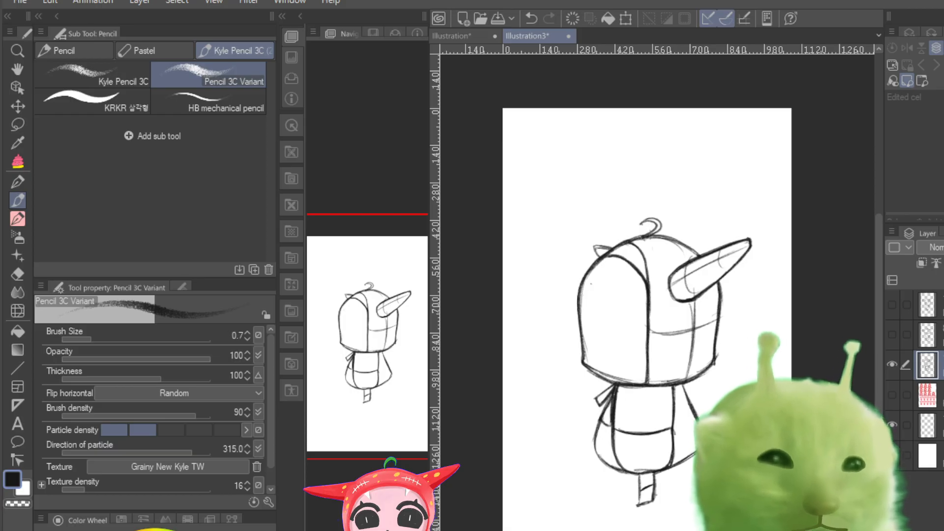
Step: Save the illustration under the name "characcter sheet"
{"action": "key", "text": "Return"}
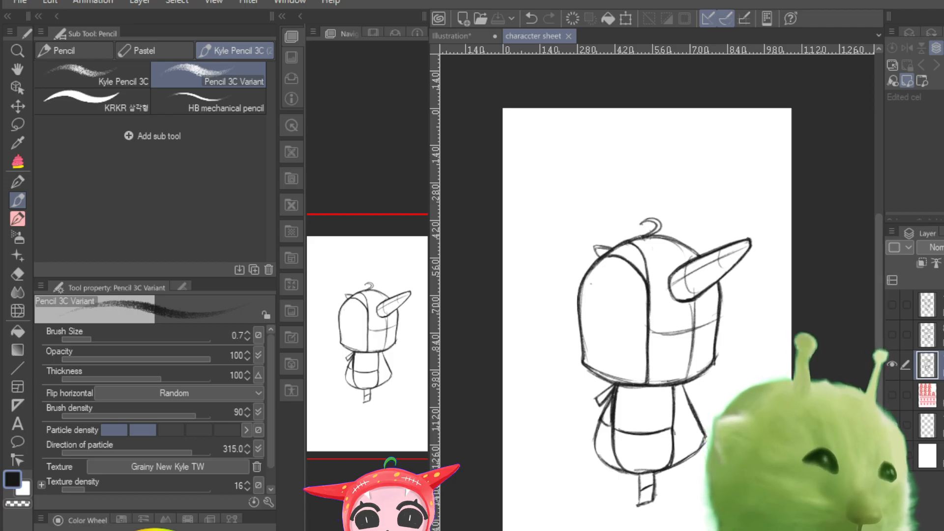
Step: Check the side-view sketch against the coloured character reference and the front-facing sketch
{"action": "left_click", "coordinate": [892, 395]}
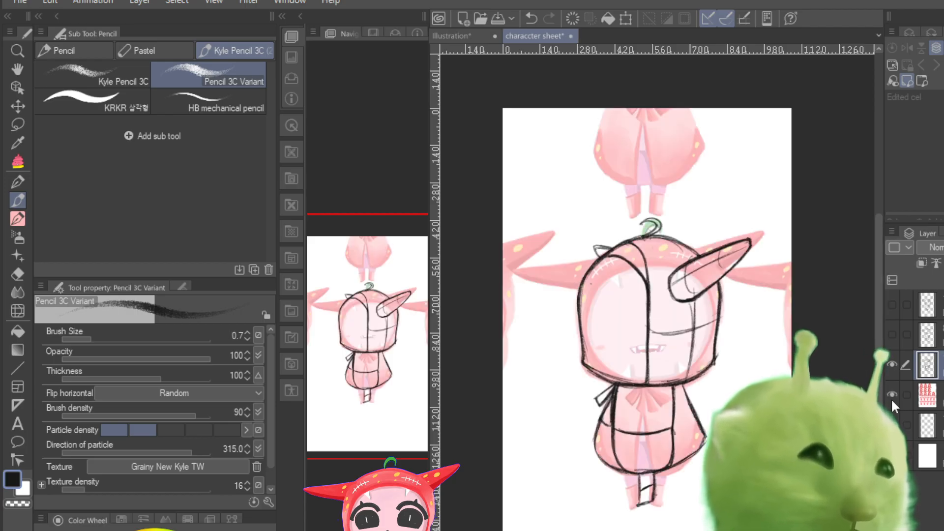
{"action": "left_click", "coordinate": [891, 396]}
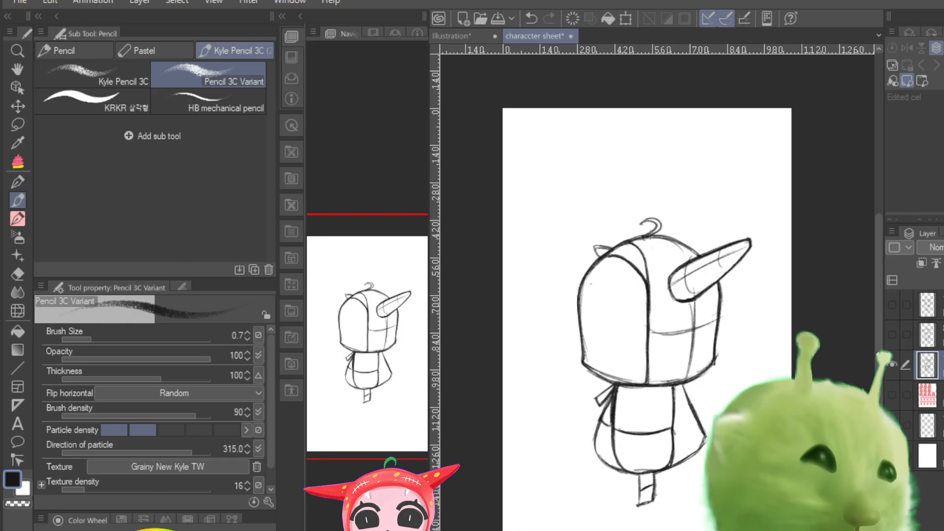
{"action": "left_click", "coordinate": [890, 334]}
{"action": "left_click", "coordinate": [890, 334]}
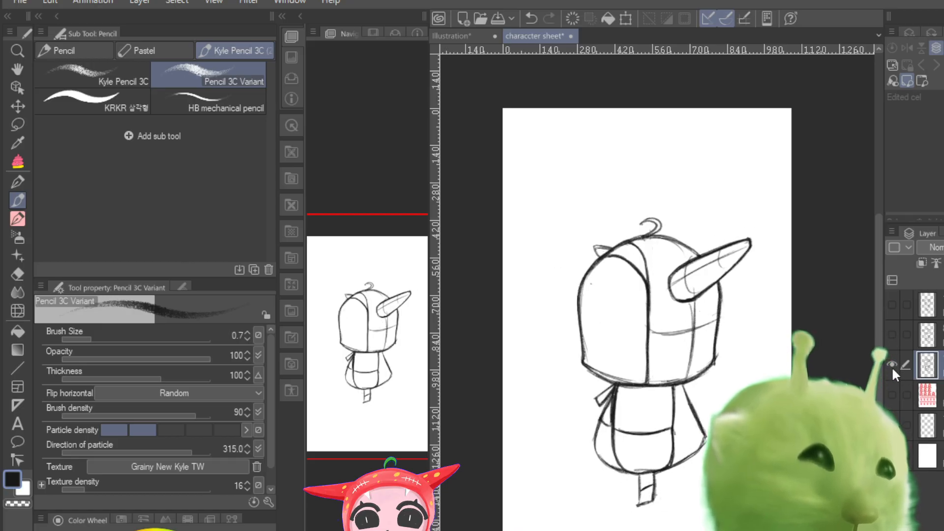
Step: Hide the side-view sketch, review the front-facing one, and leave only the turned-head sketch shown
{"action": "left_click", "coordinate": [892, 366]}
{"action": "left_click", "coordinate": [895, 334]}
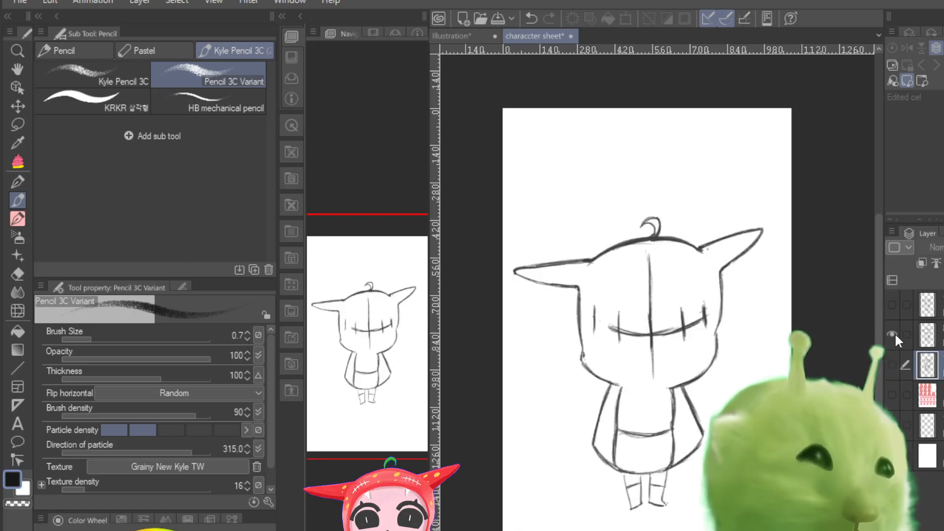
{"action": "left_click", "coordinate": [895, 335]}
{"action": "left_click", "coordinate": [895, 334]}
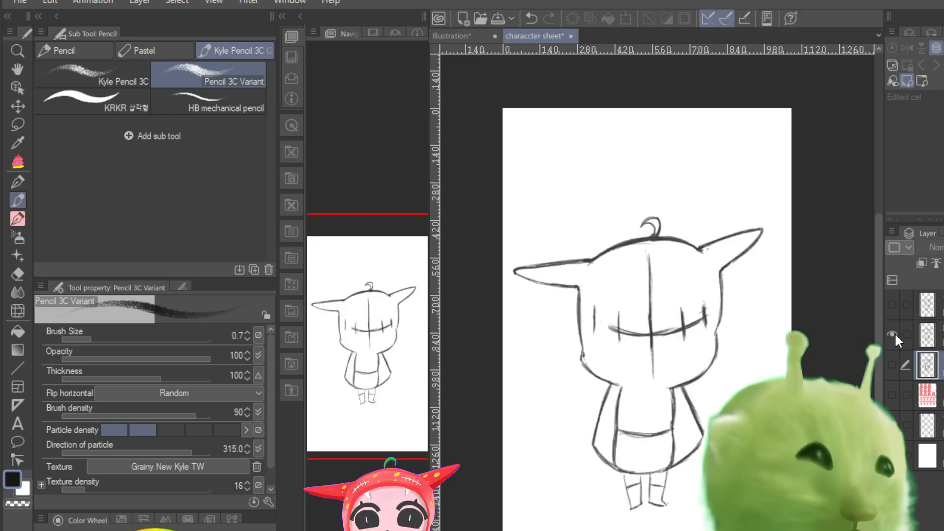
{"action": "left_click", "coordinate": [894, 333]}
{"action": "left_click", "coordinate": [894, 304]}
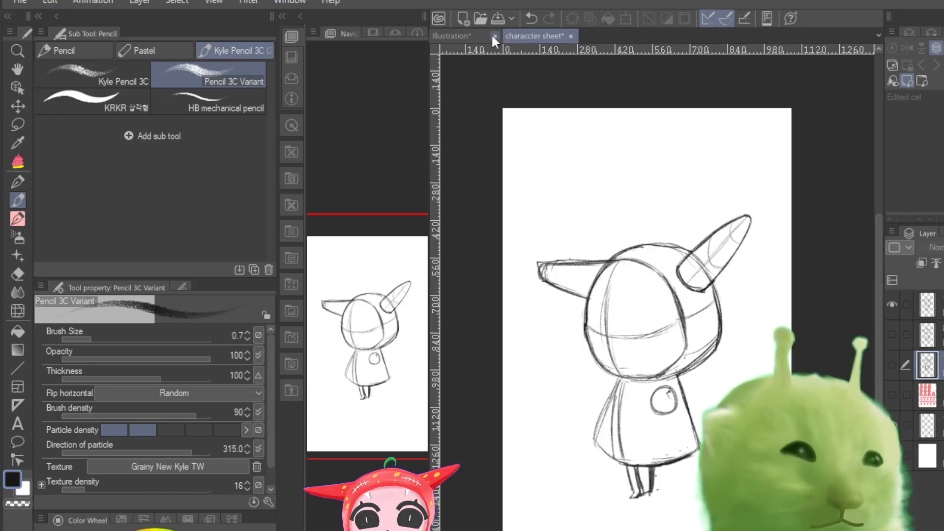
Step: Place a horizontal guide at the raised horn's tip and a vertical guide at the outer tip of the opposite horn
{"action": "left_click_drag", "start_coordinate": [539, 49], "coordinate": [554, 215]}
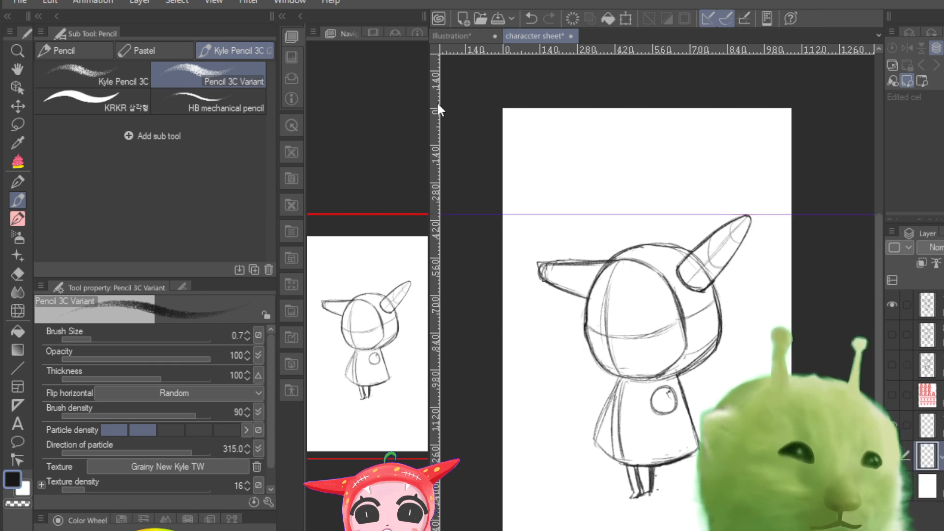
{"action": "left_click_drag", "start_coordinate": [436, 102], "coordinate": [541, 126]}
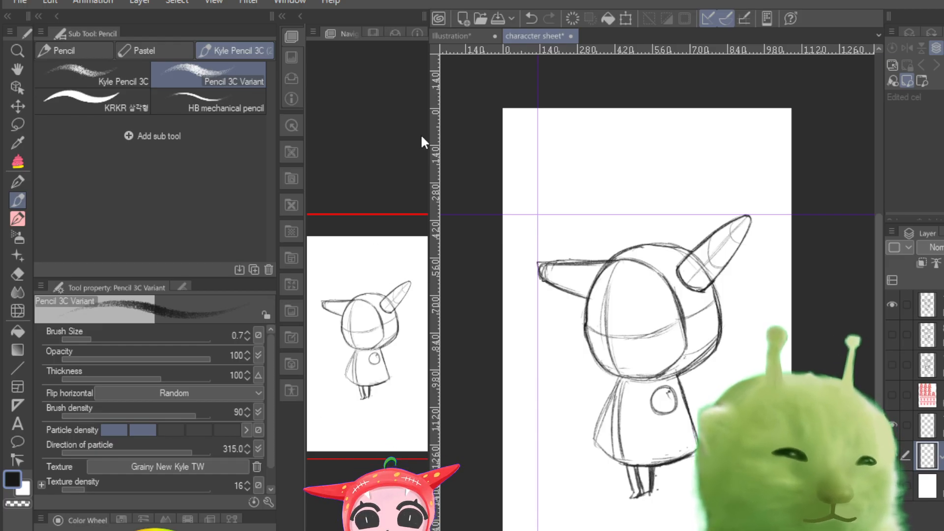
Step: Place a vertical guide at the raised horn's tip and a horizontal guide at the soles of the turned-head sketch's feet
{"action": "left_click_drag", "start_coordinate": [437, 150], "coordinate": [752, 149]}
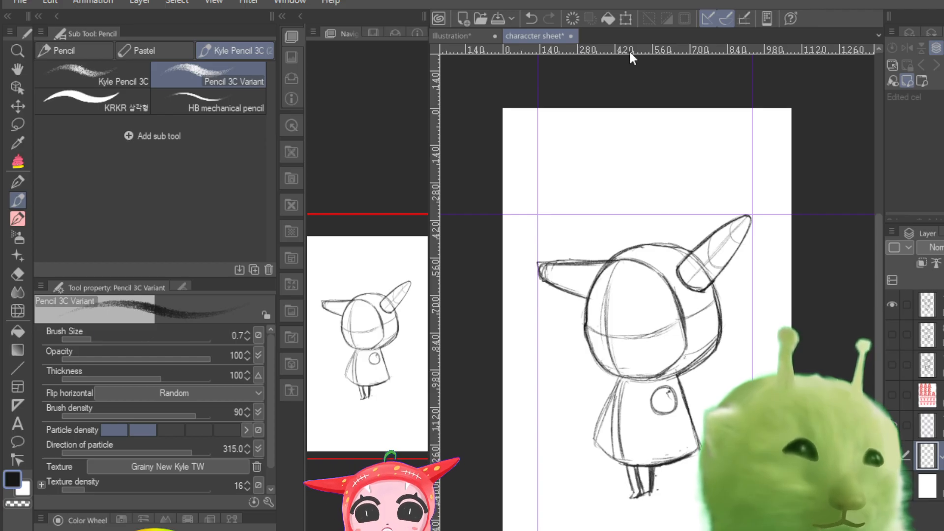
{"action": "left_click_drag", "start_coordinate": [621, 48], "coordinate": [597, 499]}
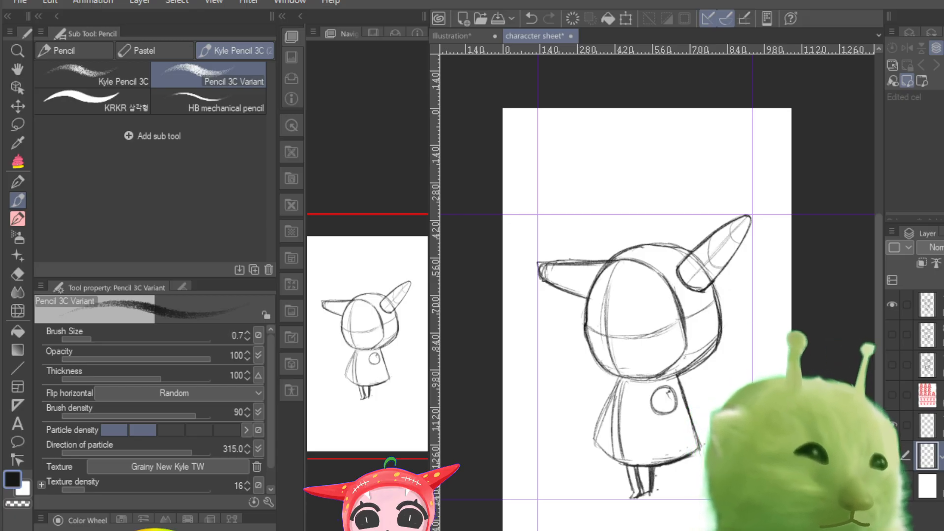
Step: Compare the front-facing sketch with the turned-head sketch and the guides by switching and overlaying their layers
{"action": "left_click", "coordinate": [892, 305]}
{"action": "left_click", "coordinate": [892, 334]}
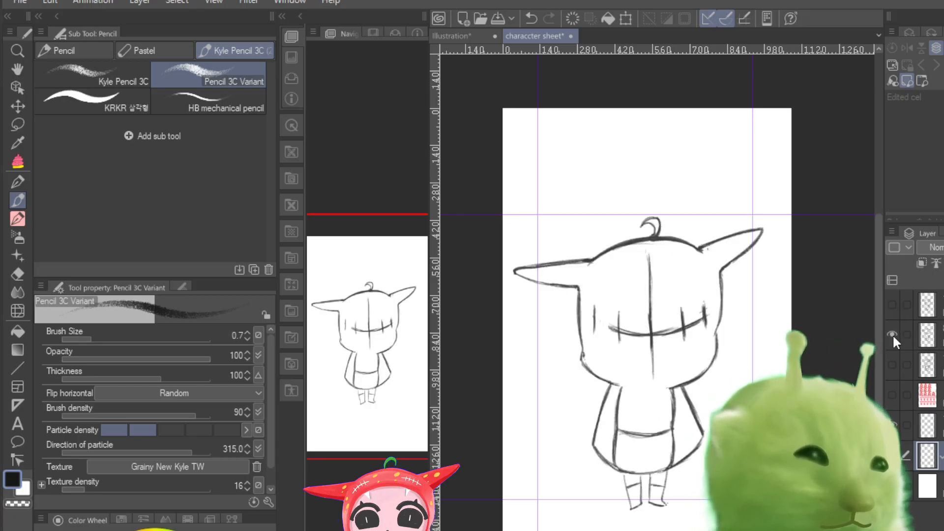
{"action": "left_click", "coordinate": [892, 304]}
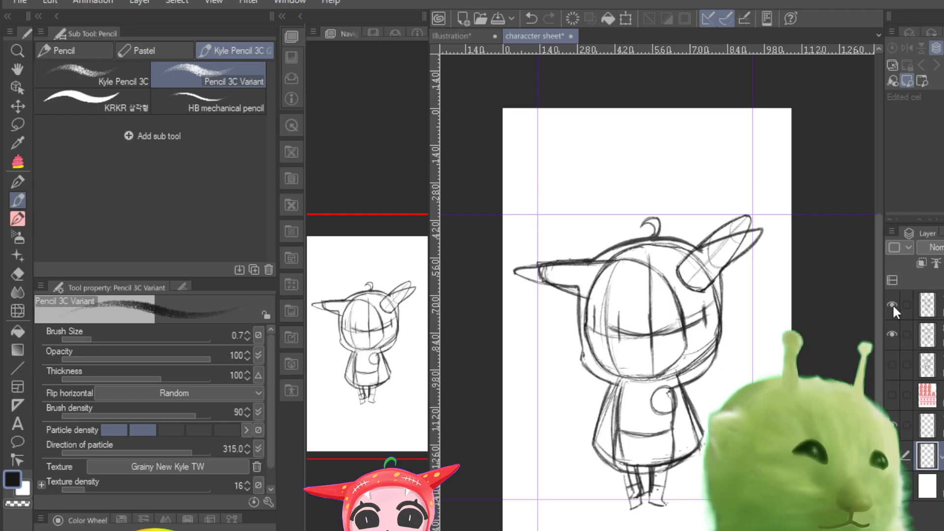
{"action": "left_click", "coordinate": [892, 305]}
{"action": "left_click", "coordinate": [892, 328]}
{"action": "left_click", "coordinate": [892, 328]}
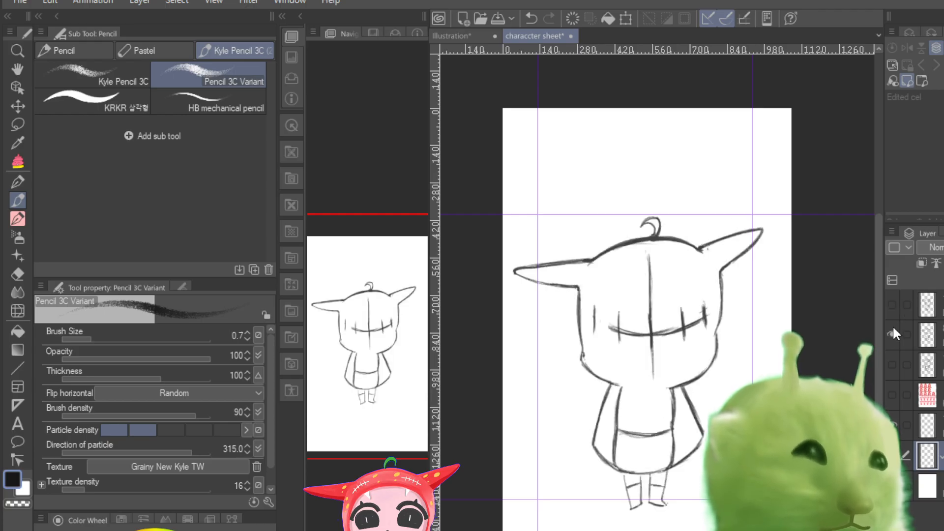
{"action": "left_click", "coordinate": [892, 328]}
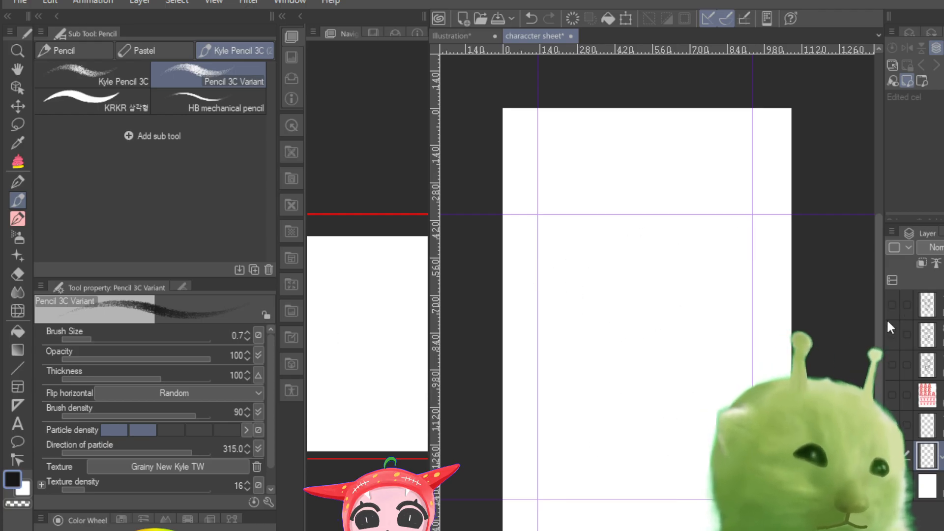
{"action": "left_click", "coordinate": [888, 304]}
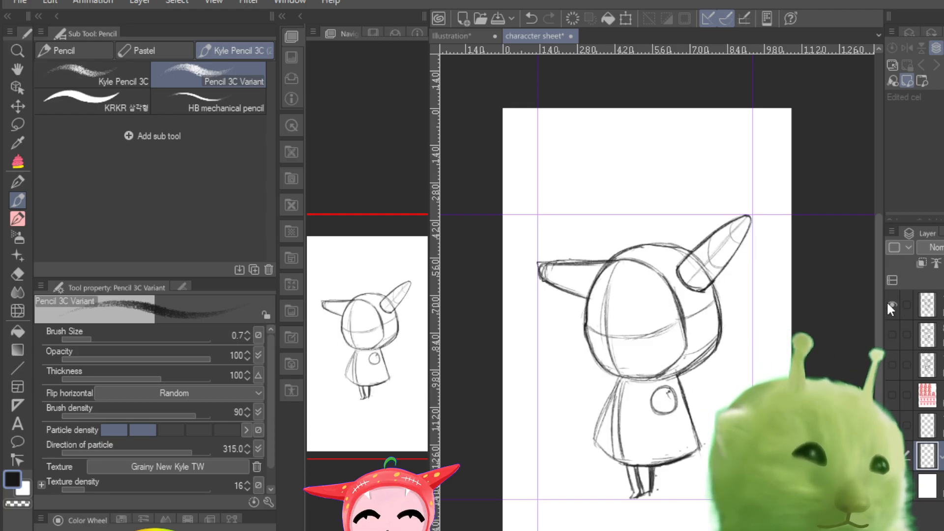
{"action": "left_click", "coordinate": [893, 334]}
{"action": "left_click_drag", "start_coordinate": [891, 307], "coordinate": [890, 322]}
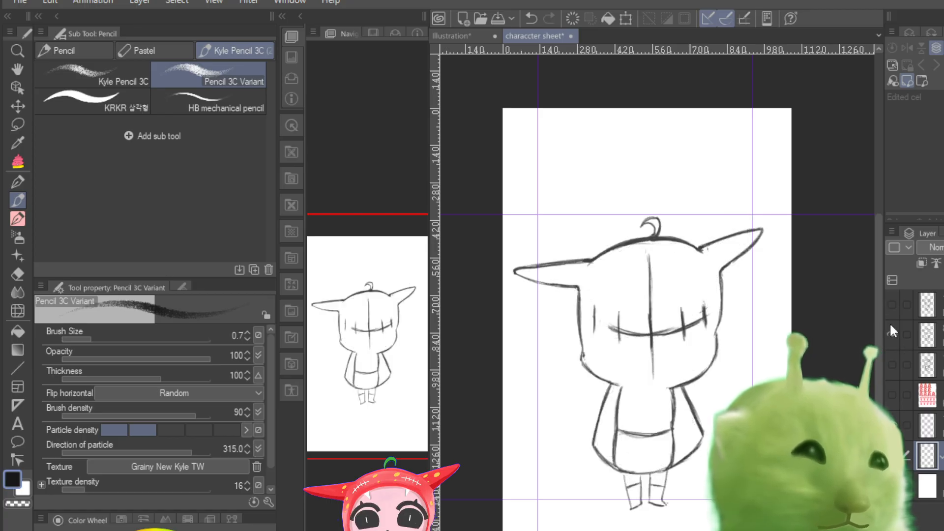
Step: Scale the front-facing sketch down to 97% with its aspect ratio kept, fitting its height between the two horizontal guides
{"action": "key", "text": "ctrl+t"}
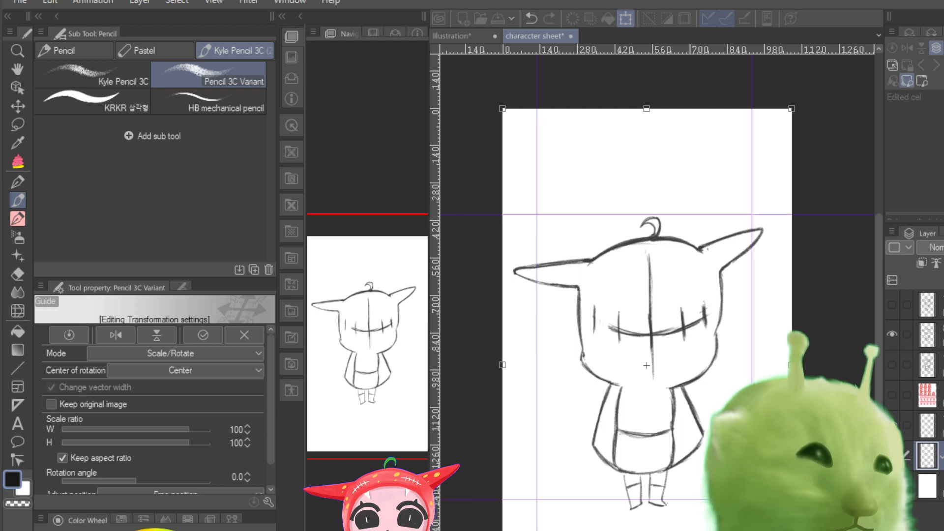
{"action": "key", "text": "Escape"}
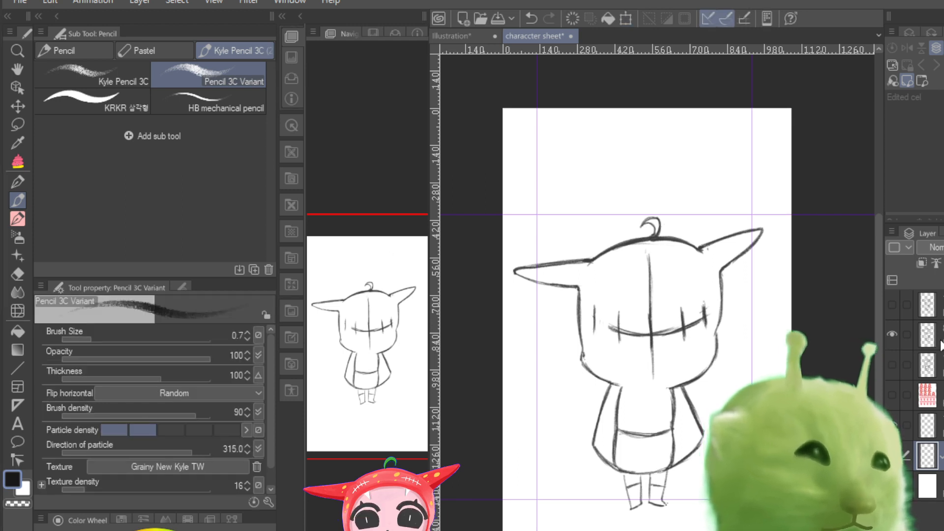
{"action": "left_click", "coordinate": [931, 333]}
{"action": "left_click", "coordinate": [892, 340]}
{"action": "left_click", "coordinate": [892, 339]}
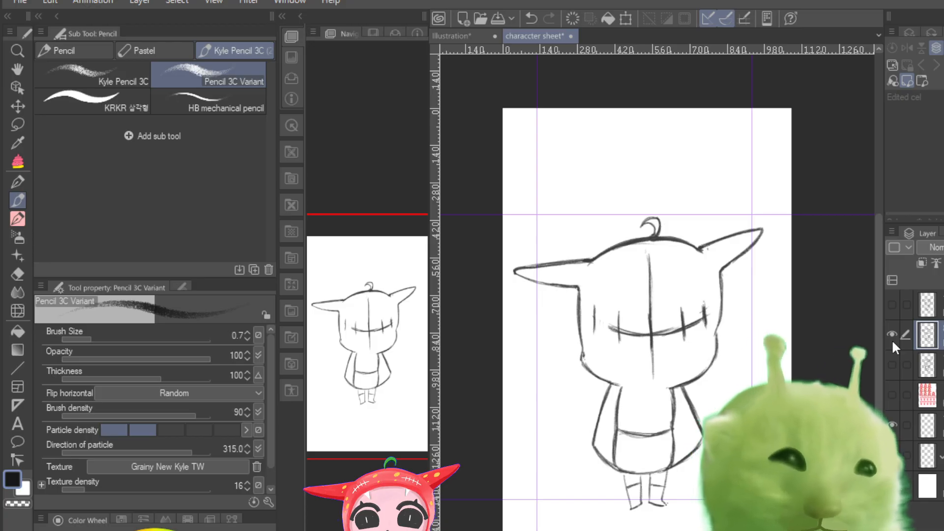
{"action": "key", "text": "ctrl+t"}
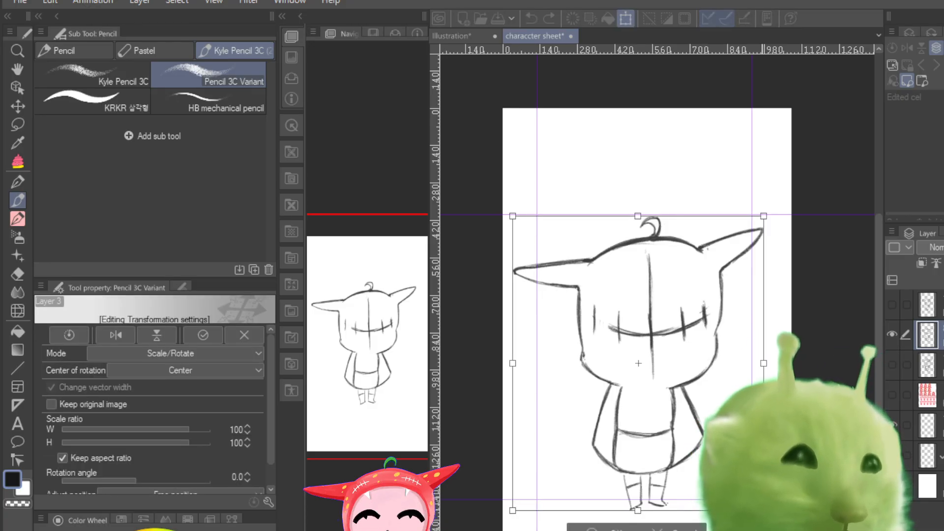
{"action": "left_click_drag", "start_coordinate": [763, 510], "coordinate": [756, 501]}
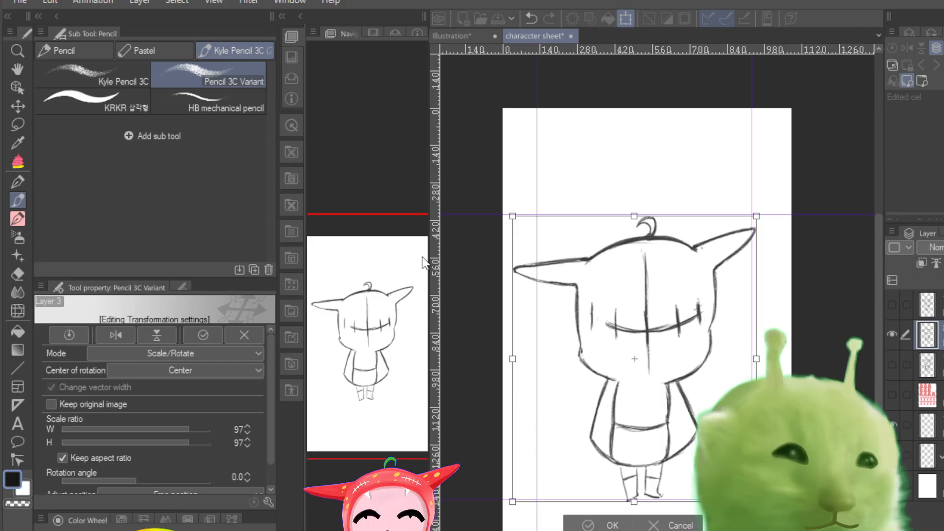
{"action": "key", "text": "Return"}
Step: Show the side-view sketch in place of the front-facing one and check its proportions against the guides
{"action": "left_click", "coordinate": [892, 334]}
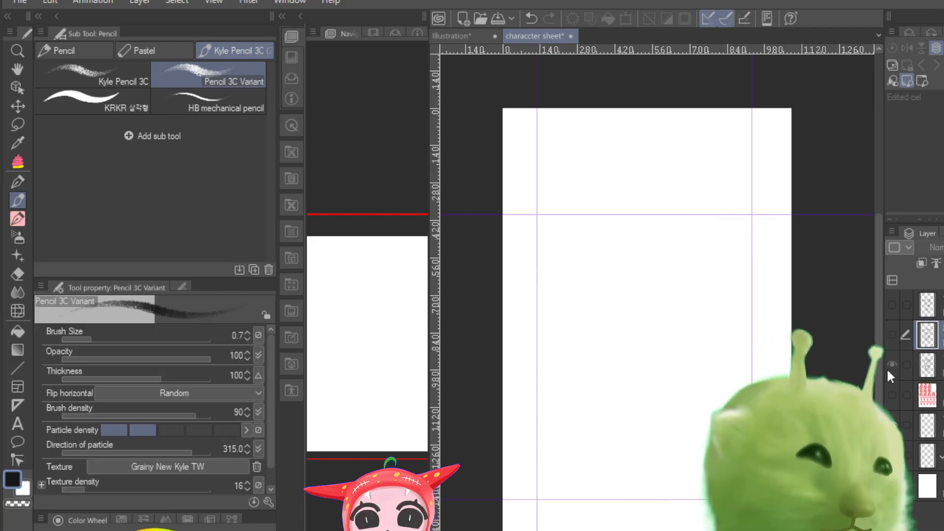
{"action": "left_click", "coordinate": [891, 364]}
{"action": "left_click", "coordinate": [927, 364]}
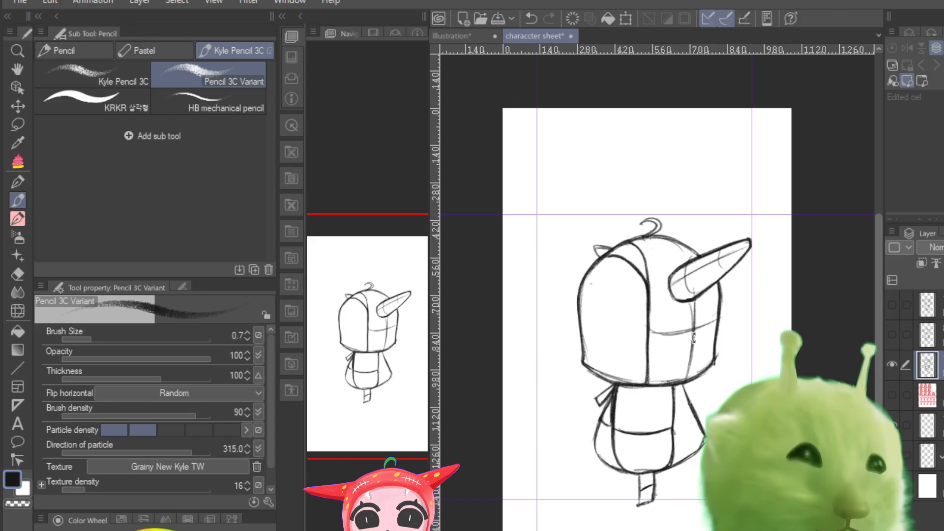
{"action": "left_click", "coordinate": [890, 365]}
{"action": "left_click", "coordinate": [891, 364]}
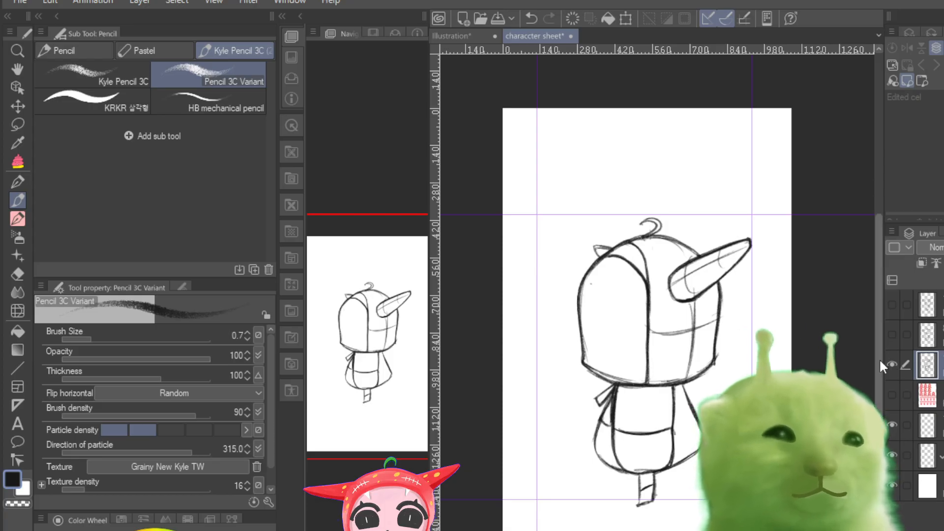
{"action": "left_click_drag", "start_coordinate": [389, 261], "coordinate": [393, 295]}
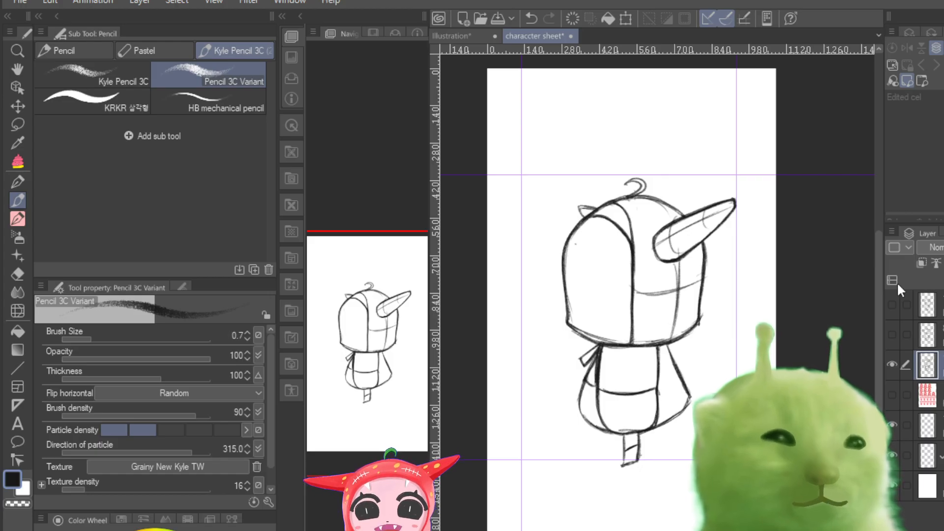
{"action": "left_click_drag", "start_coordinate": [564, 297], "coordinate": [563, 305]}
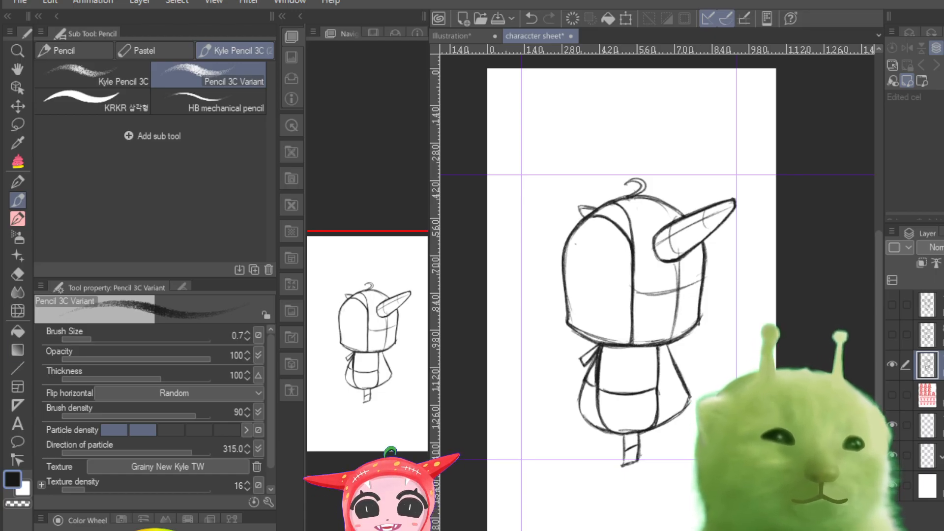
{"action": "left_click", "coordinate": [19, 105]}
{"action": "left_click", "coordinate": [364, 140]}
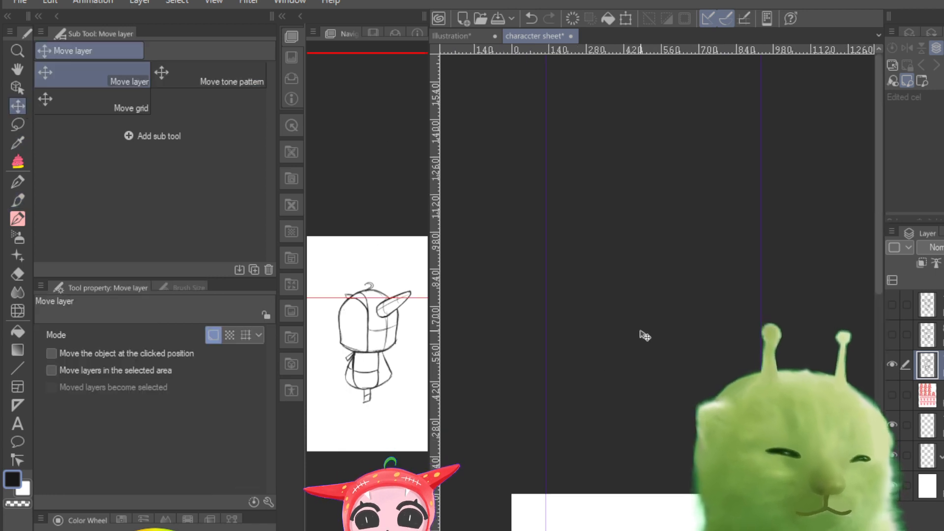
{"action": "left_click", "coordinate": [356, 259]}
{"action": "left_click_drag", "start_coordinate": [357, 258], "coordinate": [354, 385]}
Step: Hide the side-view sketch, show only the front-facing sketch and make its layer active
{"action": "left_click", "coordinate": [890, 364]}
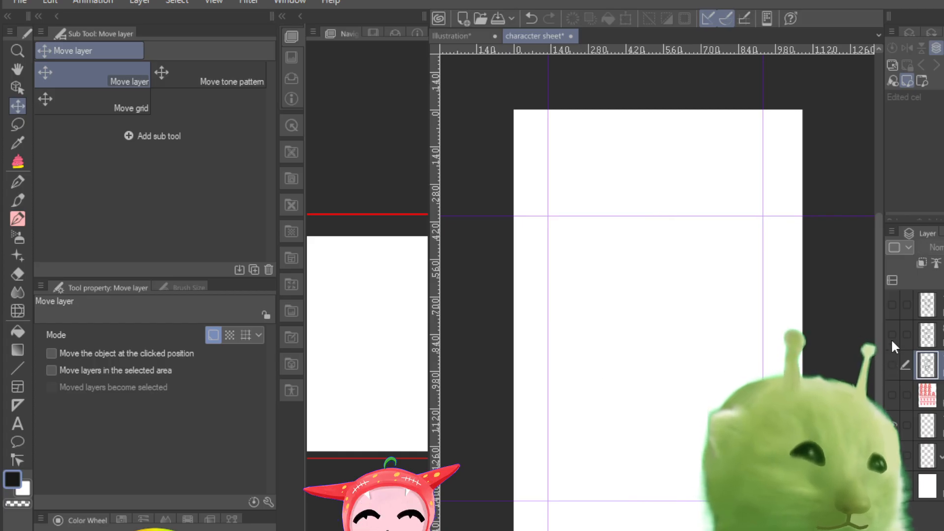
{"action": "left_click", "coordinate": [891, 335]}
{"action": "left_click", "coordinate": [891, 335]}
{"action": "left_click", "coordinate": [890, 335]}
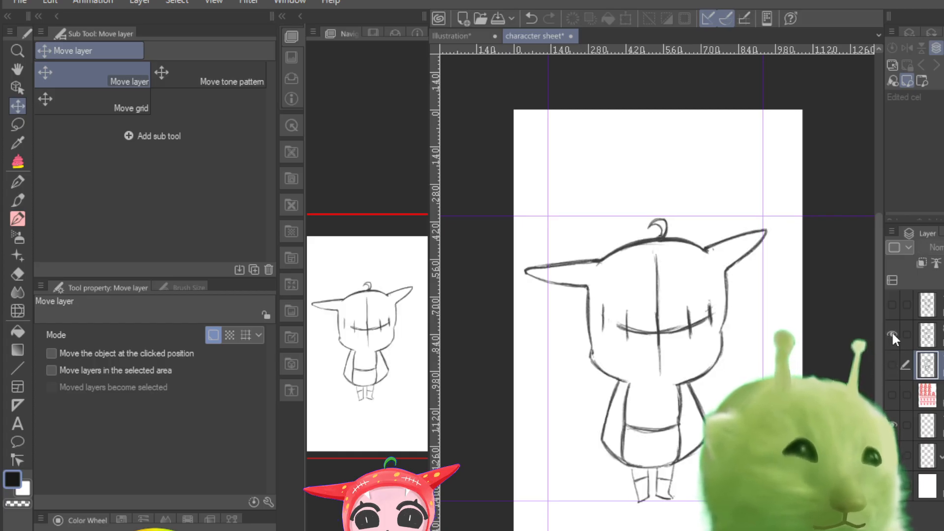
{"action": "left_click", "coordinate": [892, 334]}
{"action": "left_click", "coordinate": [892, 334]}
{"action": "left_click", "coordinate": [927, 337]}
{"action": "left_click", "coordinate": [892, 337]}
{"action": "left_click", "coordinate": [891, 335]}
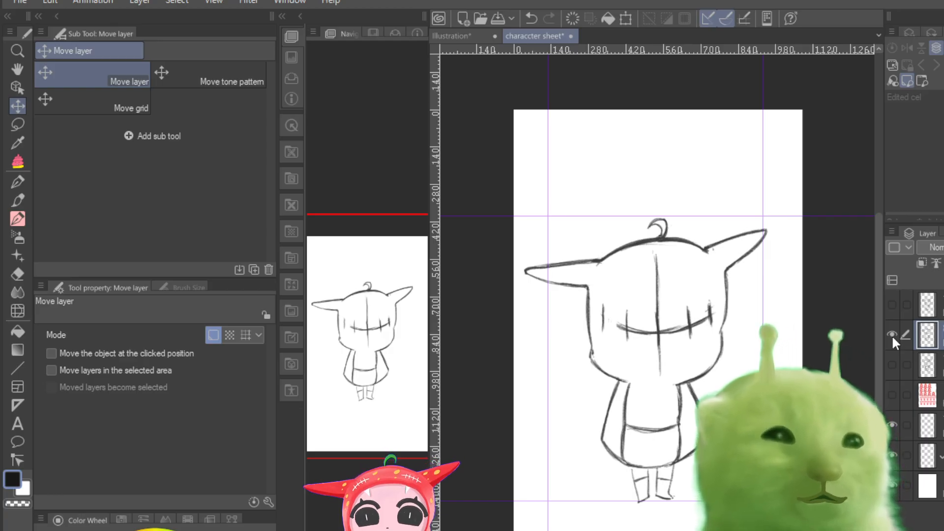
{"action": "left_click", "coordinate": [891, 335]}
{"action": "left_click", "coordinate": [892, 335]}
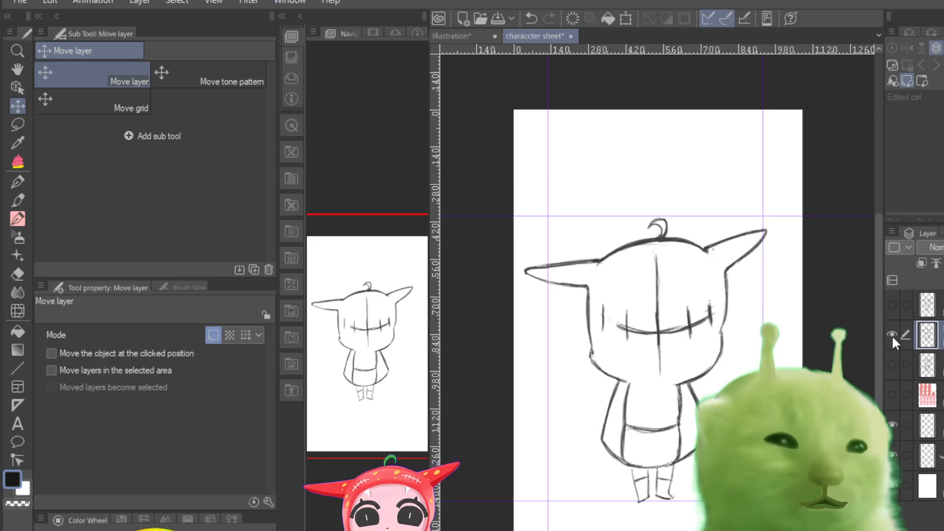
{"action": "left_click", "coordinate": [892, 335]}
{"action": "left_click", "coordinate": [891, 335]}
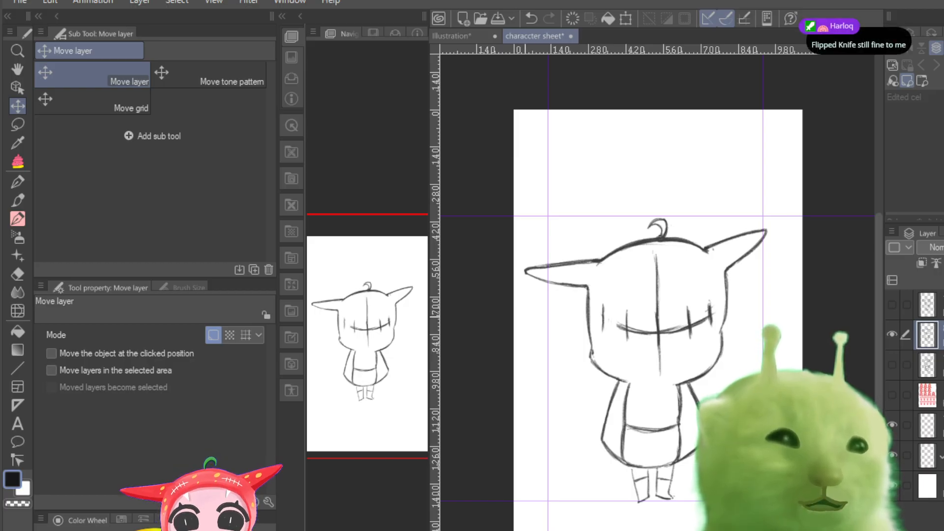
Step: Lower the front-facing sketch layer's opacity so its lines turn light grey for tracing
{"action": "key", "text": "ctrl+plus"}
{"action": "key", "text": "ctrl+minus"}
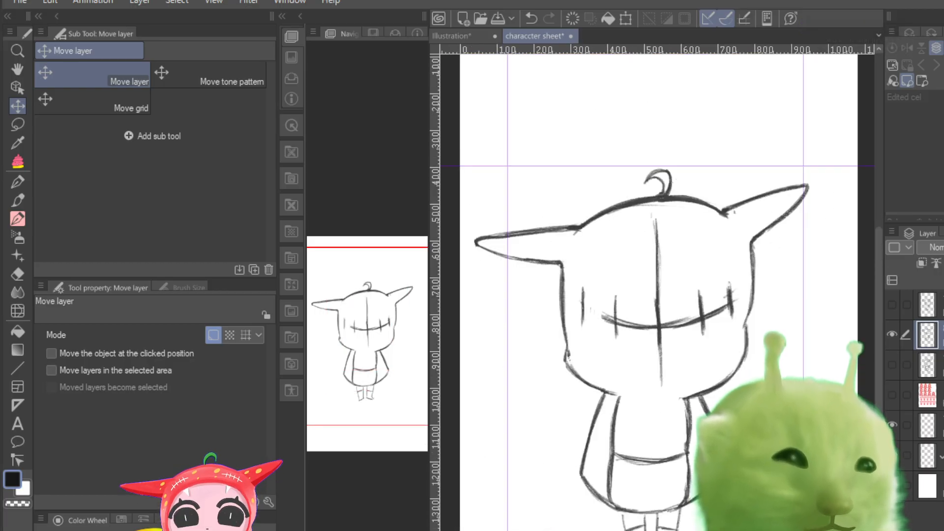
{"action": "mouse_move", "coordinate": [359, 339]}
{"action": "left_mouse_down"}
{"action": "mouse_move", "coordinate": [377, 338]}
{"action": "mouse_move", "coordinate": [359, 339]}
{"action": "mouse_move", "coordinate": [364, 387]}
{"action": "mouse_move", "coordinate": [365, 345]}
{"action": "mouse_move", "coordinate": [364, 361]}
{"action": "mouse_move", "coordinate": [359, 353]}
{"action": "left_mouse_up"}
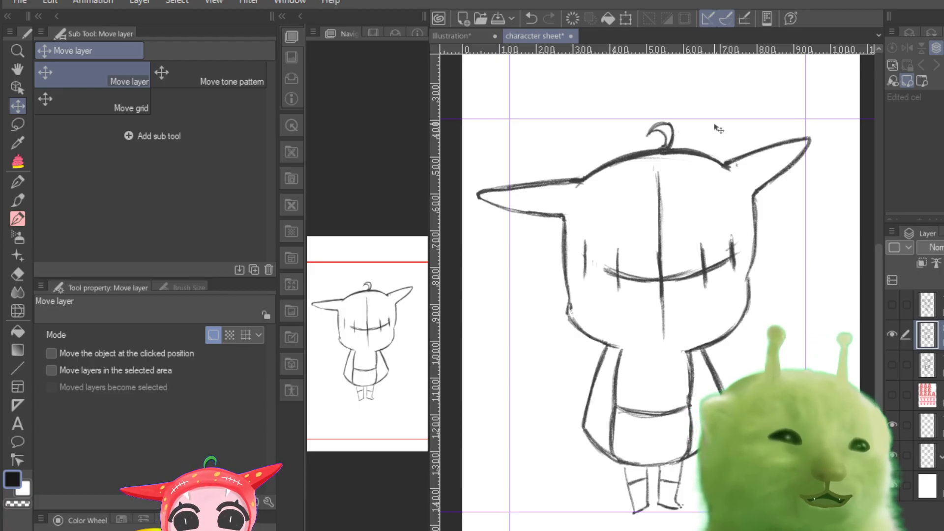
{"action": "left_click_drag", "start_coordinate": [943, 247], "coordinate": [943, 247]}
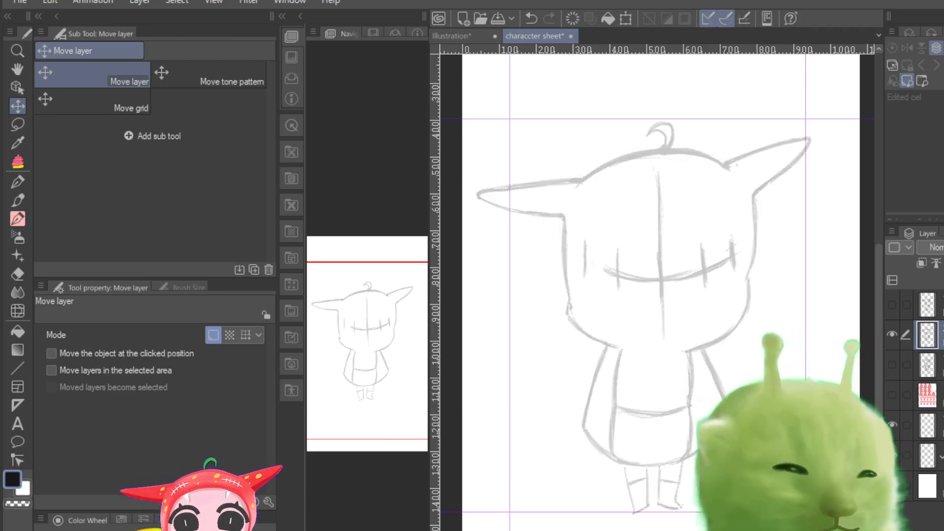
{"action": "scroll", "coordinate": [657, 344], "scroll_direction": "up", "scroll_amount": 4}
{"action": "scroll", "coordinate": [658, 344], "scroll_direction": "down", "scroll_amount": 10}
{"action": "scroll", "coordinate": [658, 344], "scroll_direction": "up", "scroll_amount": 8}
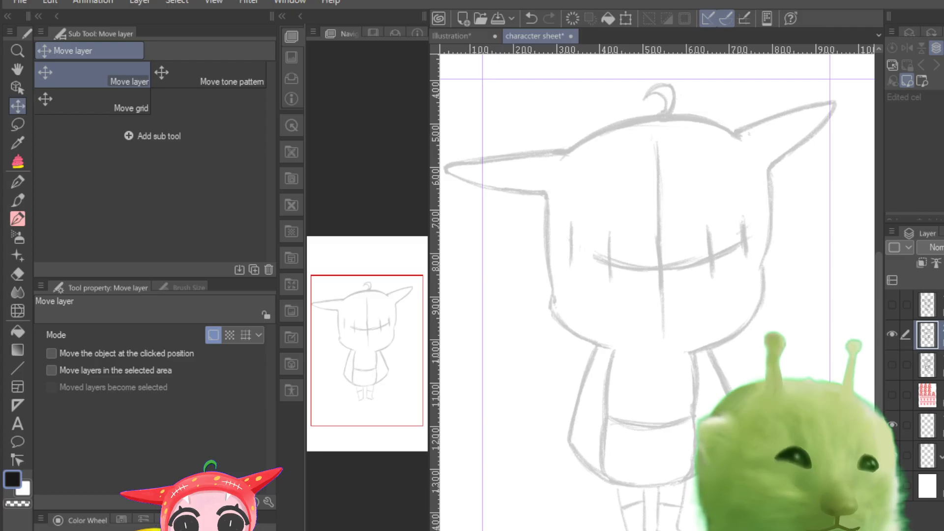
{"action": "scroll", "coordinate": [658, 344], "scroll_direction": "down", "scroll_amount": 2}
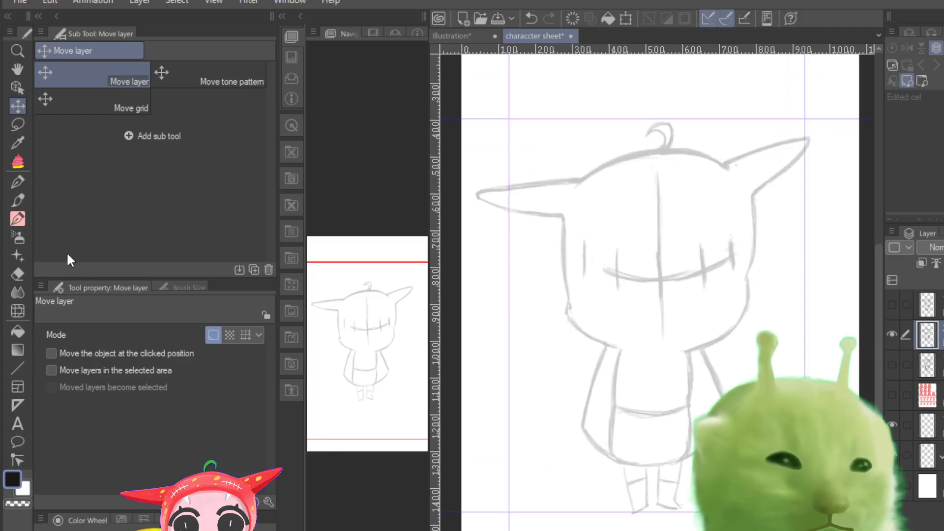
Step: Set the Pencil 3C Variant brush size to 0.5 and add a new layer above the faded front-facing sketch
{"action": "left_click", "coordinate": [20, 197]}
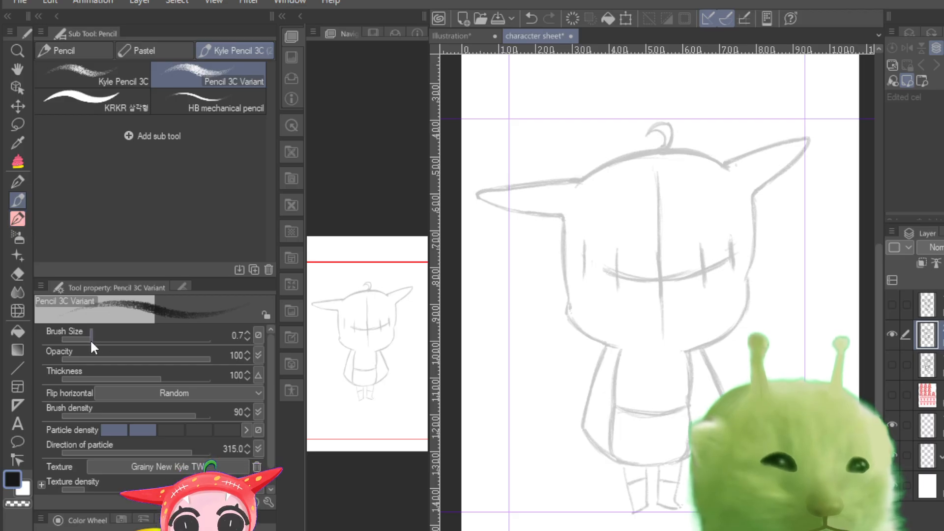
{"action": "mouse_move", "coordinate": [91, 339]}
{"action": "left_mouse_down"}
{"action": "mouse_move", "coordinate": [99, 339]}
{"action": "mouse_move", "coordinate": [86, 337]}
{"action": "left_mouse_up"}
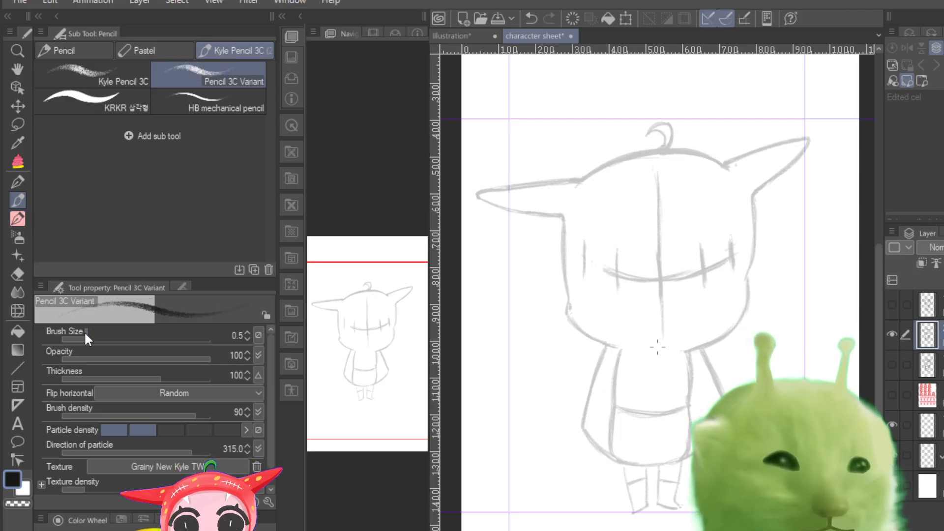
{"action": "scroll", "coordinate": [657, 347], "scroll_direction": "down", "scroll_amount": 2}
{"action": "scroll", "coordinate": [657, 347], "scroll_direction": "up", "scroll_amount": 6}
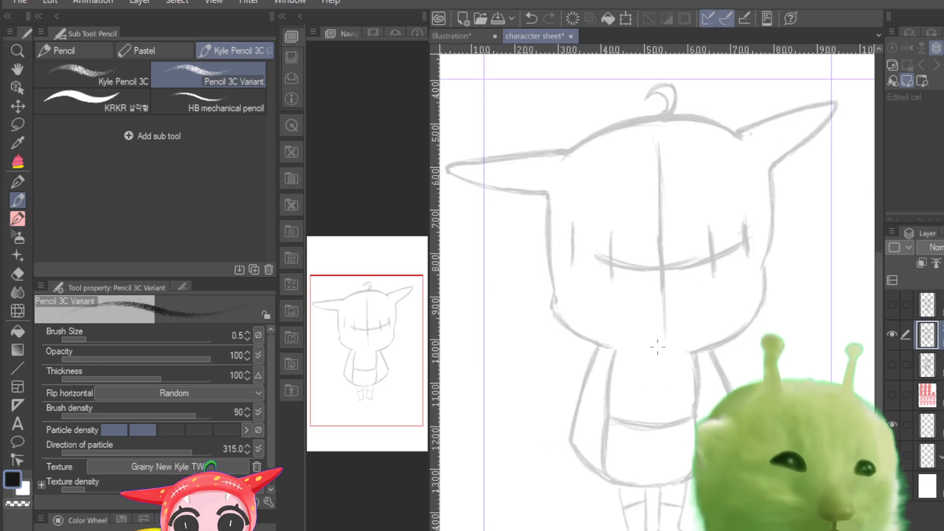
{"action": "scroll", "coordinate": [657, 347], "scroll_direction": "down", "scroll_amount": 3}
{"action": "scroll", "coordinate": [657, 347], "scroll_direction": "up", "scroll_amount": 5}
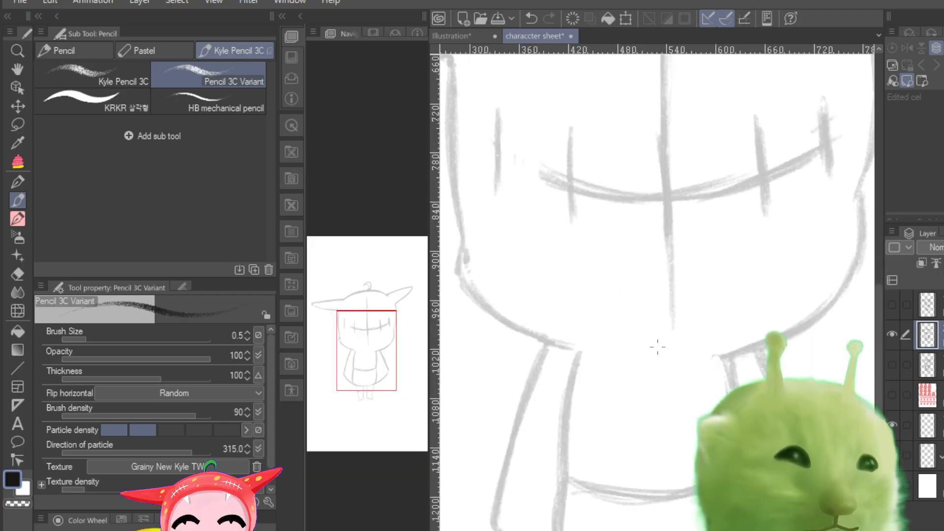
{"action": "left_click_drag", "start_coordinate": [375, 344], "coordinate": [406, 295]}
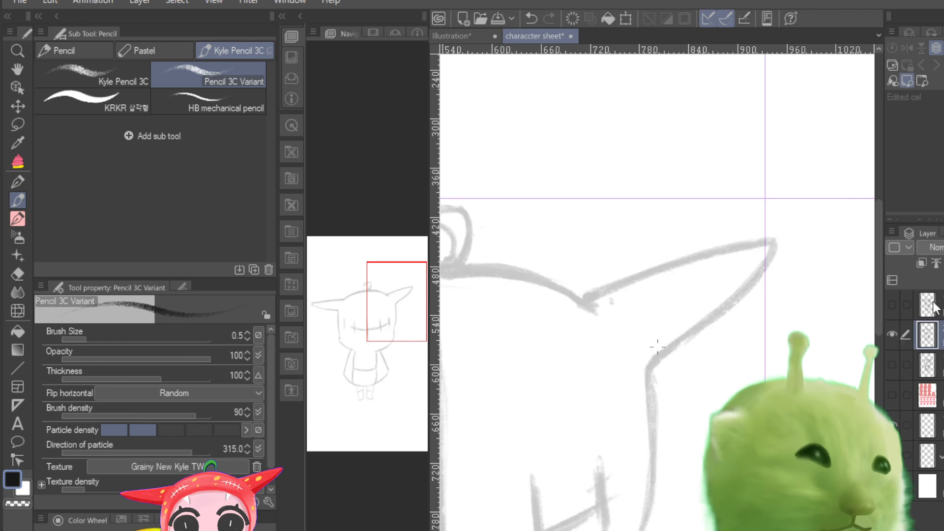
{"action": "key", "text": "ctrl+shift+n"}
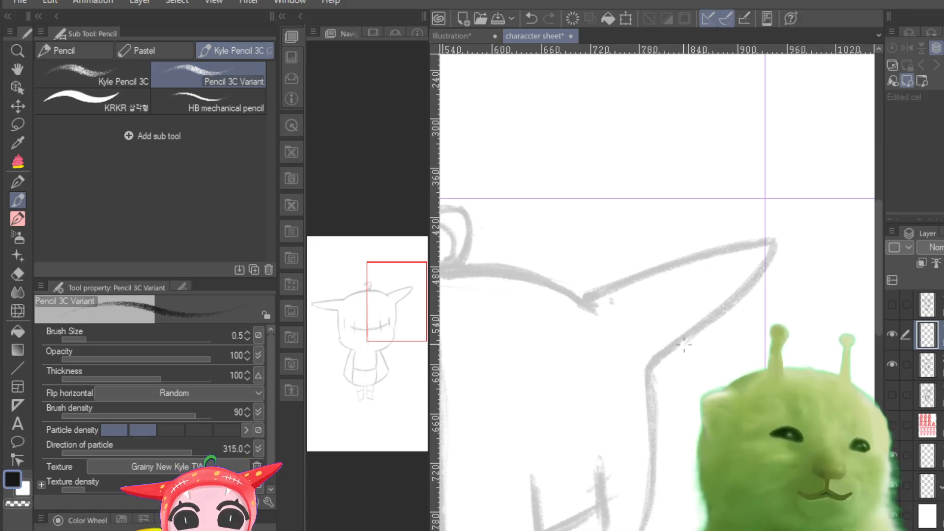
Step: Try the Pencil 3C Variant at brush sizes 0.8 and 0.5 with test strokes on the head, and undo them
{"action": "left_click", "coordinate": [24, 222]}
{"action": "left_click", "coordinate": [15, 205]}
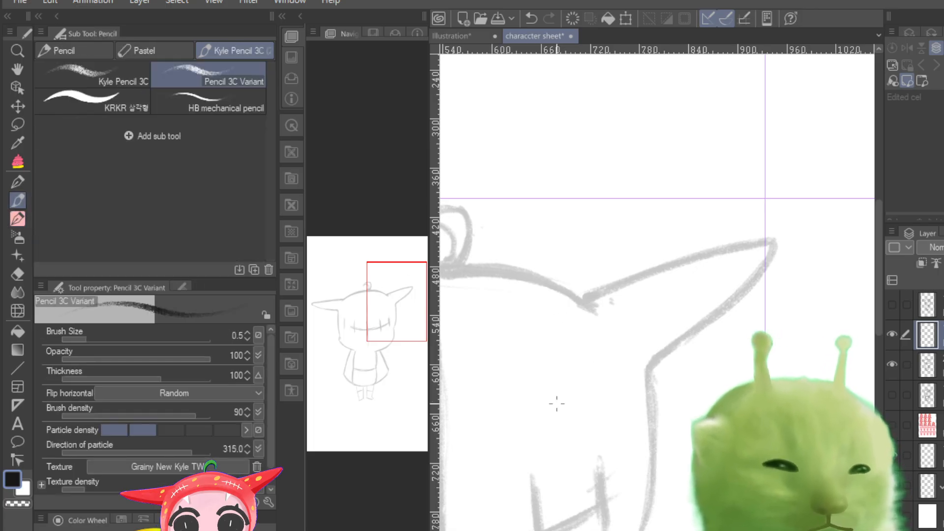
{"action": "left_click_drag", "start_coordinate": [88, 340], "coordinate": [94, 342]}
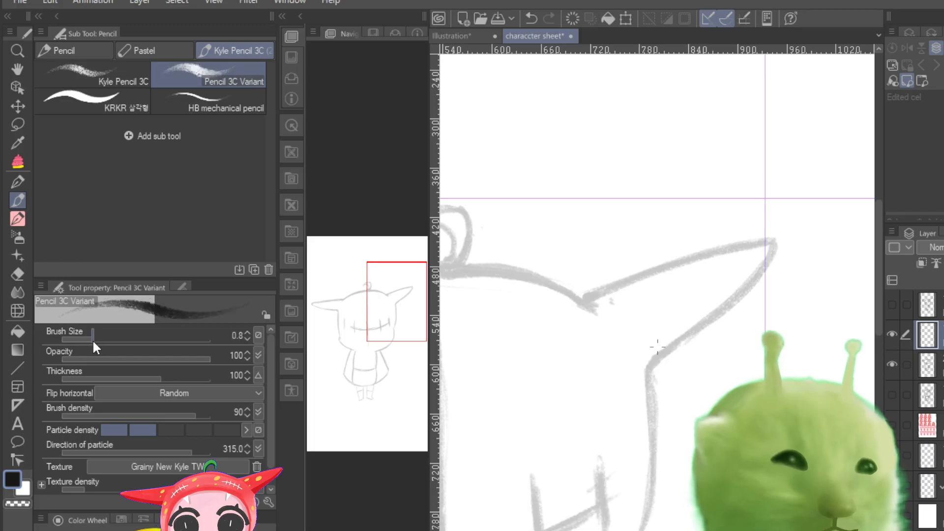
{"action": "mouse_move", "coordinate": [621, 341]}
{"action": "left_mouse_down"}
{"action": "mouse_move", "coordinate": [640, 371]}
{"action": "mouse_move", "coordinate": [607, 479]}
{"action": "left_mouse_up"}
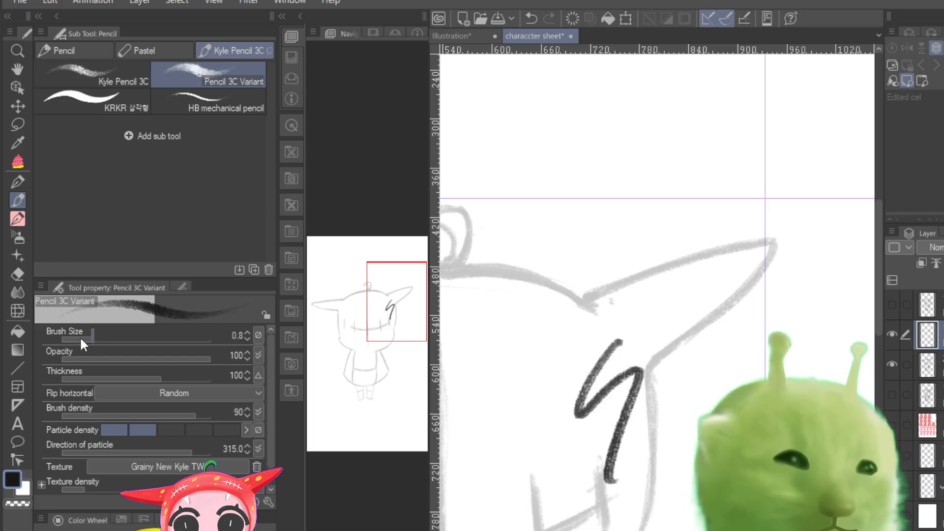
{"action": "left_click_drag", "start_coordinate": [81, 339], "coordinate": [86, 350]}
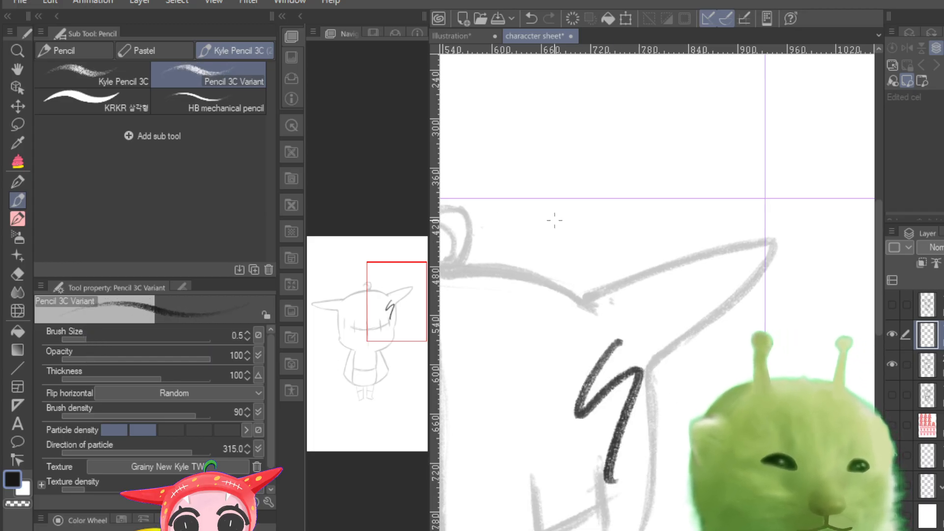
{"action": "left_click_drag", "start_coordinate": [557, 235], "coordinate": [583, 352]}
{"action": "key", "text": "ctrl+z"}
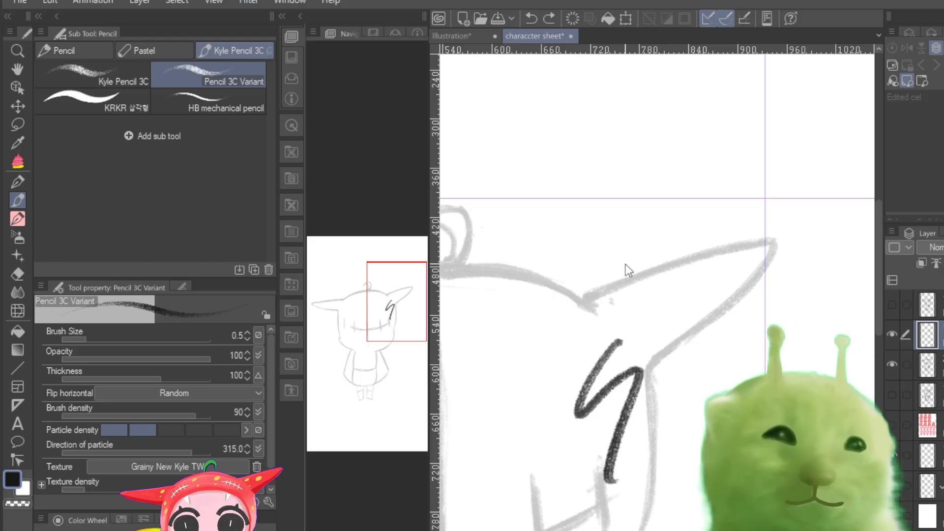
{"action": "key", "text": "ctrl+z"}
Step: Set the pencil's brush size to 0.3 and try a stroke along the right ear's upper edge, undoing the stroke
{"action": "left_click_drag", "start_coordinate": [83, 336], "coordinate": [75, 344]}
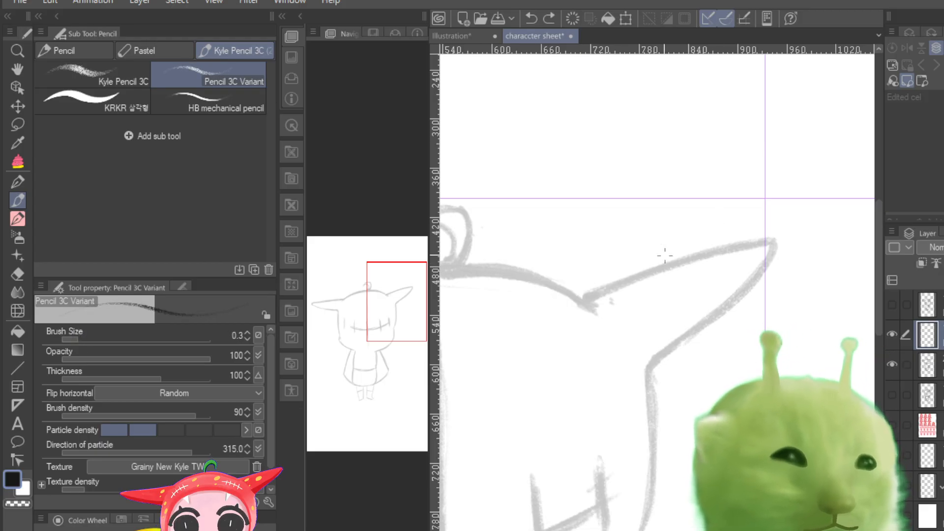
{"action": "mouse_move", "coordinate": [582, 302]}
{"action": "left_mouse_down"}
{"action": "mouse_move", "coordinate": [727, 244]}
{"action": "mouse_move", "coordinate": [695, 254]}
{"action": "mouse_move", "coordinate": [775, 238]}
{"action": "left_mouse_up"}
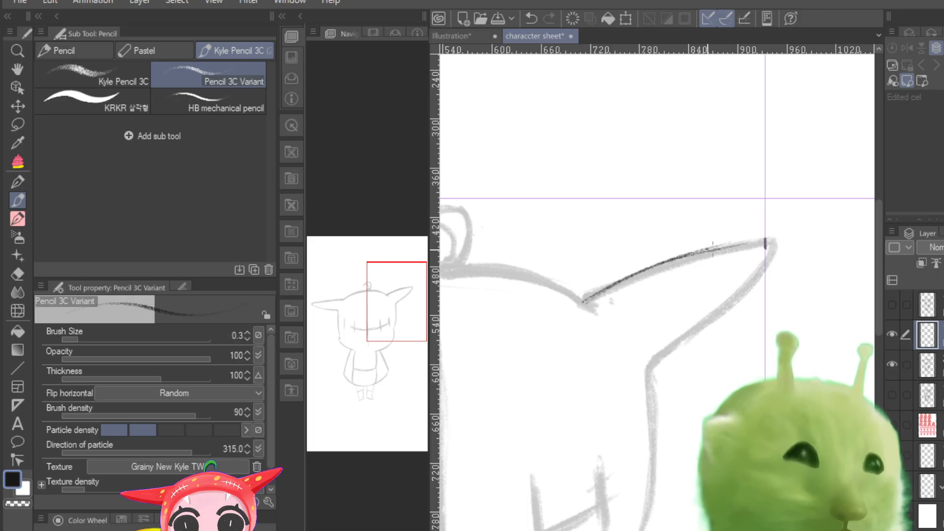
{"action": "key", "text": "ctrl+z"}
{"action": "key", "text": "ctrl+z"}
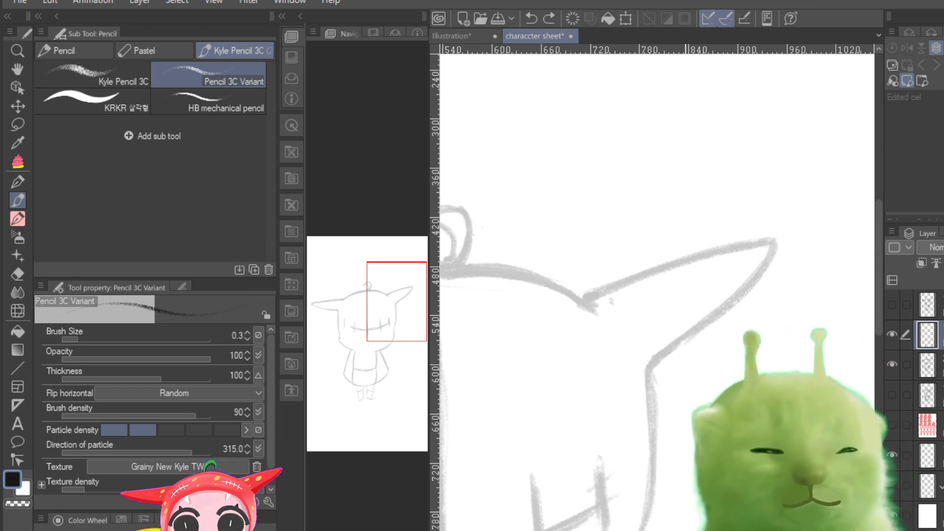
Step: Trace the right ear's upper and lower edges over the faded sketch and add a curved line across its base
{"action": "left_click_drag", "start_coordinate": [771, 241], "coordinate": [615, 278]}
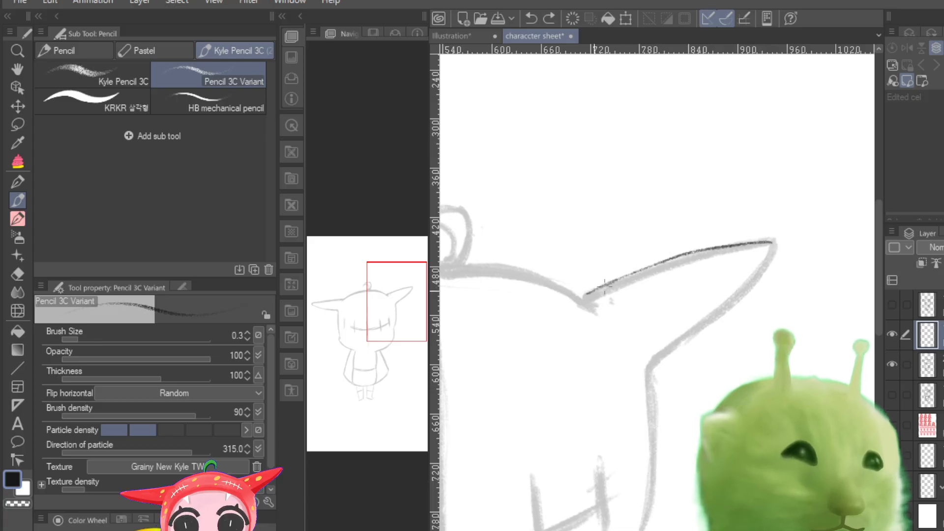
{"action": "mouse_move", "coordinate": [772, 240]}
{"action": "left_mouse_down"}
{"action": "mouse_move", "coordinate": [672, 257]}
{"action": "mouse_move", "coordinate": [585, 298]}
{"action": "left_mouse_up"}
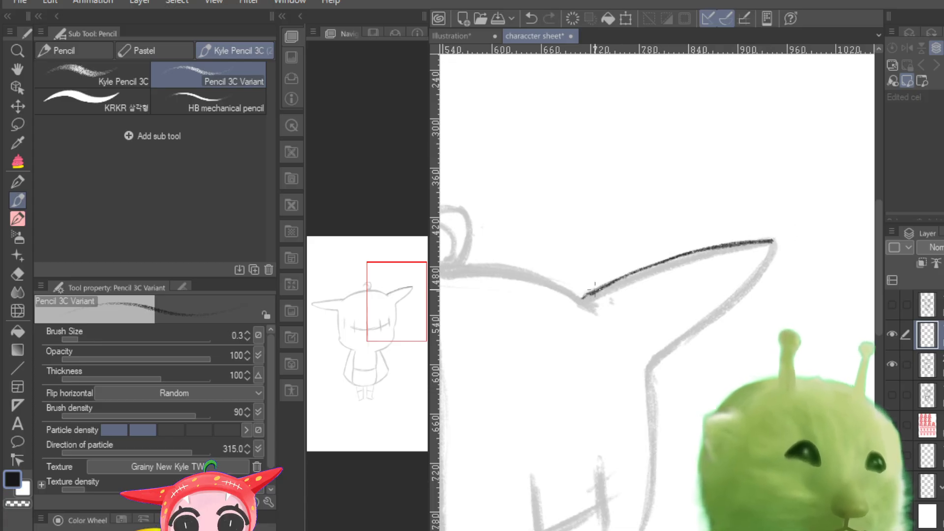
{"action": "left_click_drag", "start_coordinate": [658, 359], "coordinate": [731, 315]}
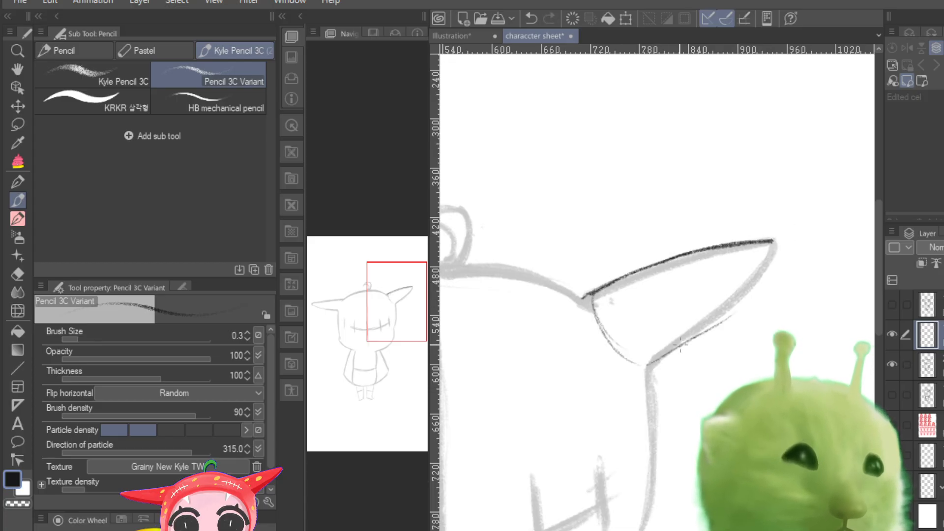
{"action": "key", "text": "ctrl+z"}
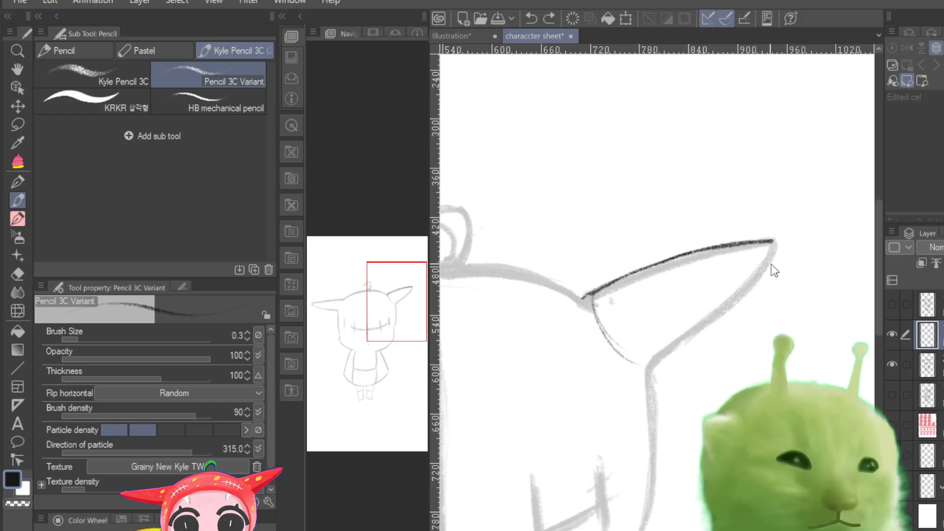
{"action": "left_click_drag", "start_coordinate": [770, 255], "coordinate": [668, 352]}
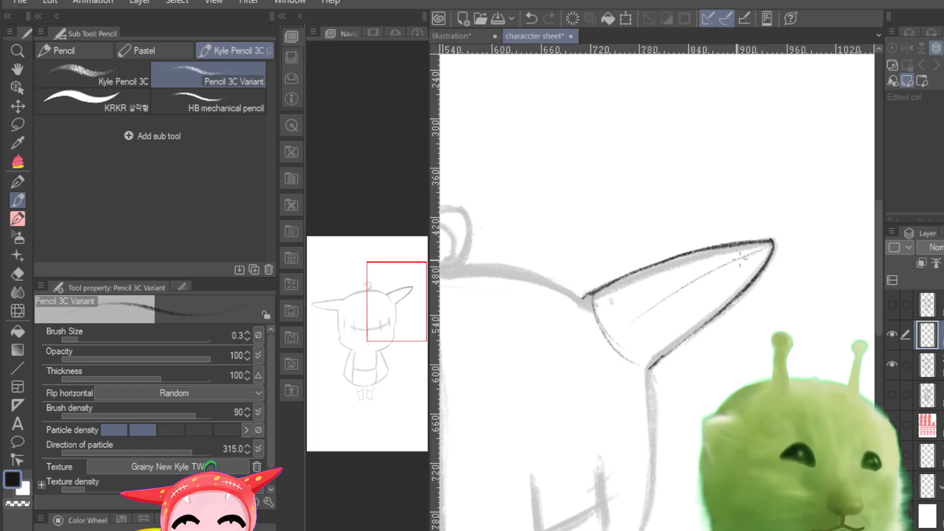
Step: Draw a lengthwise centre line and two curved cross-contours inside the right ear
{"action": "left_click_drag", "start_coordinate": [752, 253], "coordinate": [613, 340]}
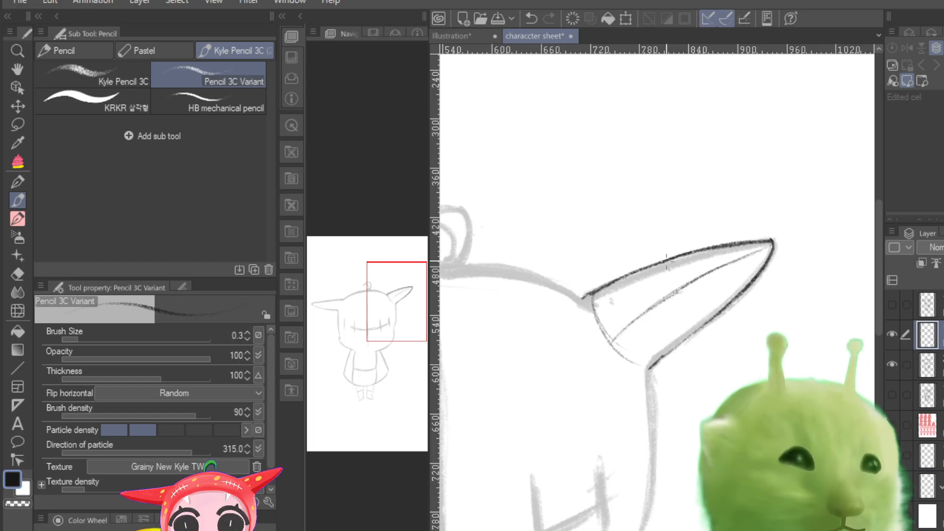
{"action": "left_click_drag", "start_coordinate": [661, 264], "coordinate": [653, 343]}
{"action": "left_click_drag", "start_coordinate": [707, 254], "coordinate": [722, 308]}
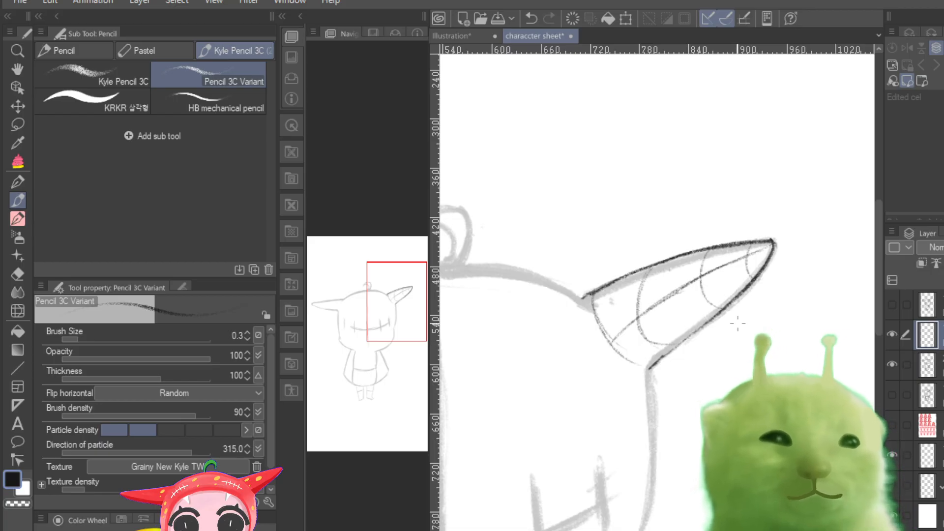
Step: Trace the left ear's outline and continue the line down the left side of the head
{"action": "scroll", "coordinate": [657, 345], "scroll_direction": "down", "scroll_amount": 6}
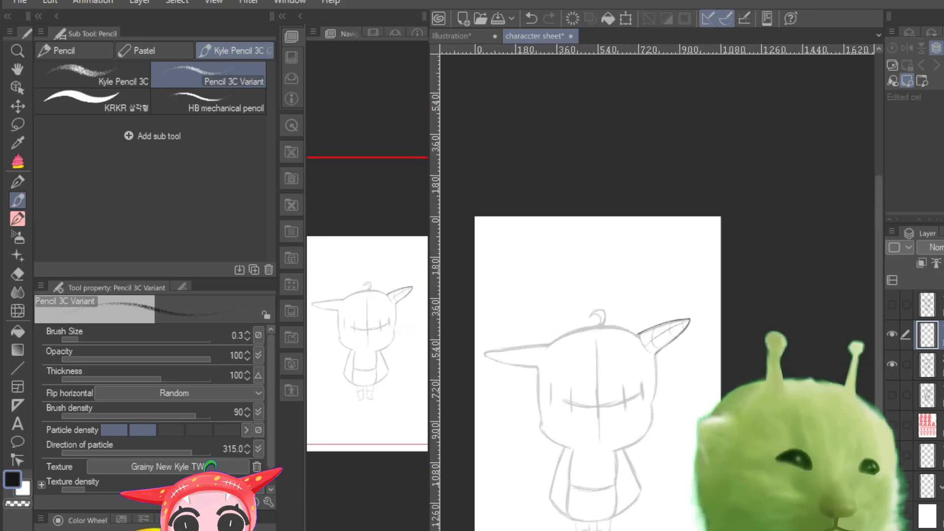
{"action": "scroll", "coordinate": [657, 344], "scroll_direction": "up", "scroll_amount": 5}
{"action": "scroll", "coordinate": [657, 344], "scroll_direction": "up", "scroll_amount": 2}
{"action": "left_click_drag", "start_coordinate": [383, 294], "coordinate": [318, 316]}
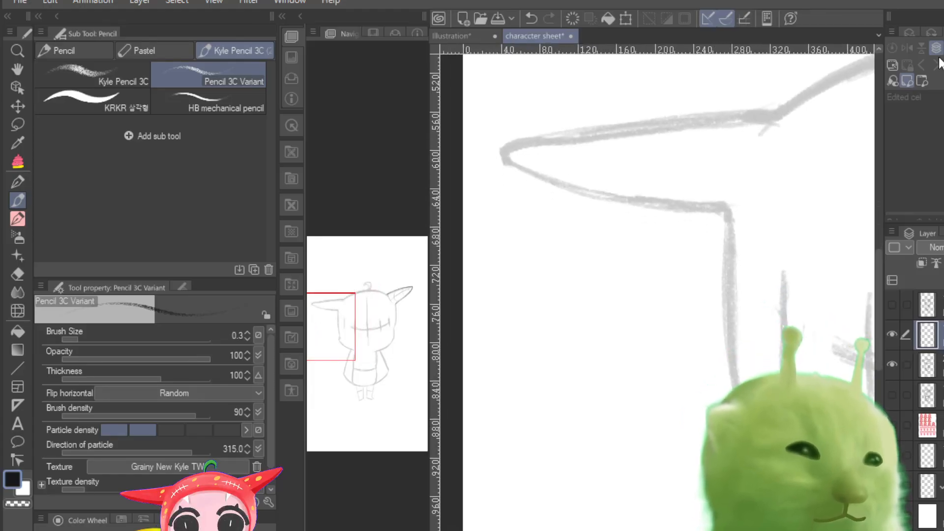
{"action": "mouse_move", "coordinate": [775, 118]}
{"action": "left_mouse_down"}
{"action": "mouse_move", "coordinate": [580, 131]}
{"action": "mouse_move", "coordinate": [519, 142]}
{"action": "mouse_move", "coordinate": [775, 117]}
{"action": "mouse_move", "coordinate": [505, 149]}
{"action": "mouse_move", "coordinate": [520, 167]}
{"action": "mouse_move", "coordinate": [603, 195]}
{"action": "mouse_move", "coordinate": [719, 206]}
{"action": "mouse_move", "coordinate": [732, 382]}
{"action": "left_mouse_up"}
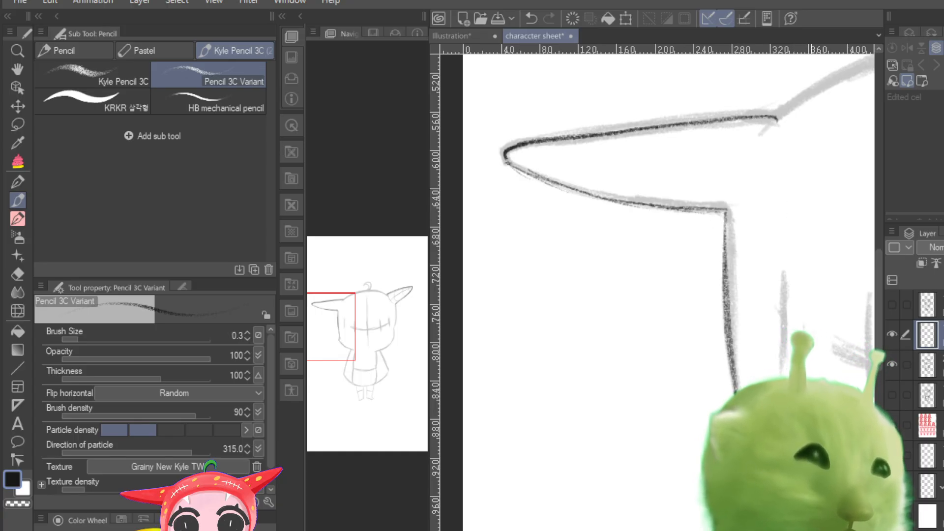
Step: Trace the head's lower-left cheek and its bottom edge above the body
{"action": "key", "text": "ctrl+minus"}
{"action": "key", "text": "ctrl+minus"}
{"action": "key", "text": "ctrl+minus"}
{"action": "key", "text": "ctrl+plus"}
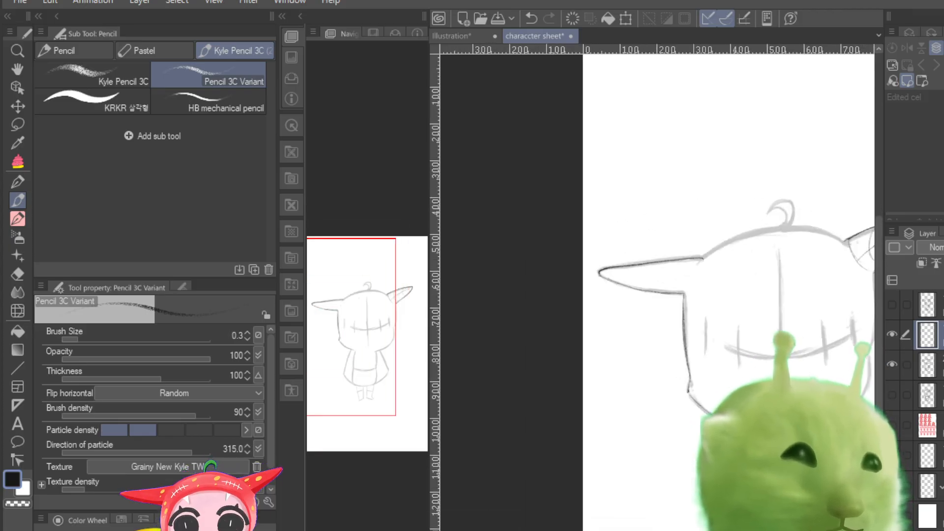
{"action": "key", "text": "ctrl+plus"}
{"action": "left_click_drag", "start_coordinate": [340, 351], "coordinate": [354, 384]}
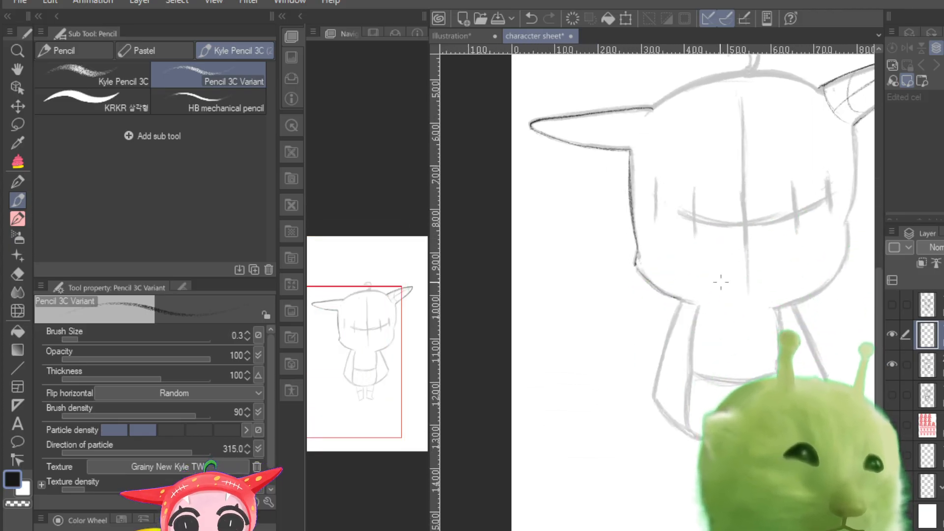
{"action": "left_click_drag", "start_coordinate": [698, 301], "coordinate": [749, 304]}
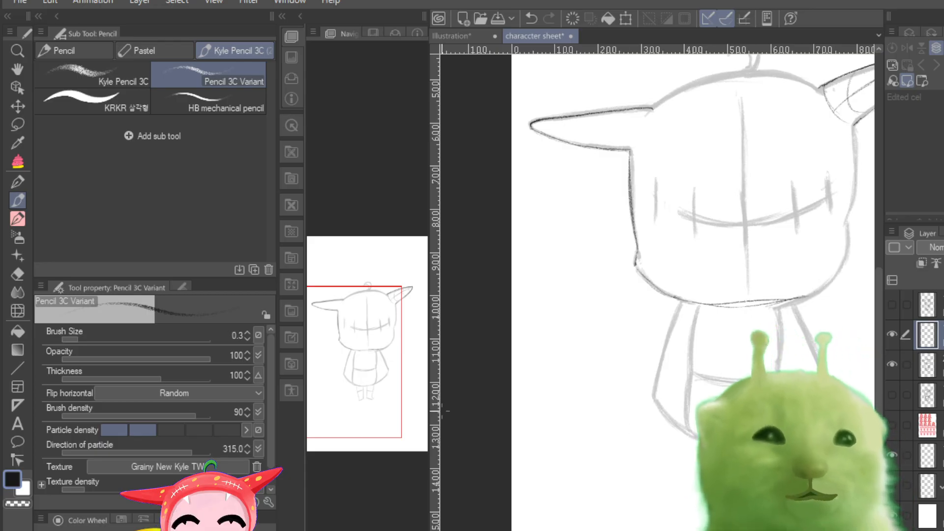
Step: Trace the right side of the head from the ear down to the chin and darken the lower-left cheek line
{"action": "key", "text": "ctrl+plus"}
{"action": "key", "text": "ctrl+plus"}
{"action": "key", "text": "ctrl+plus"}
{"action": "key", "text": "ctrl+plus"}
{"action": "key", "text": "ctrl+minus"}
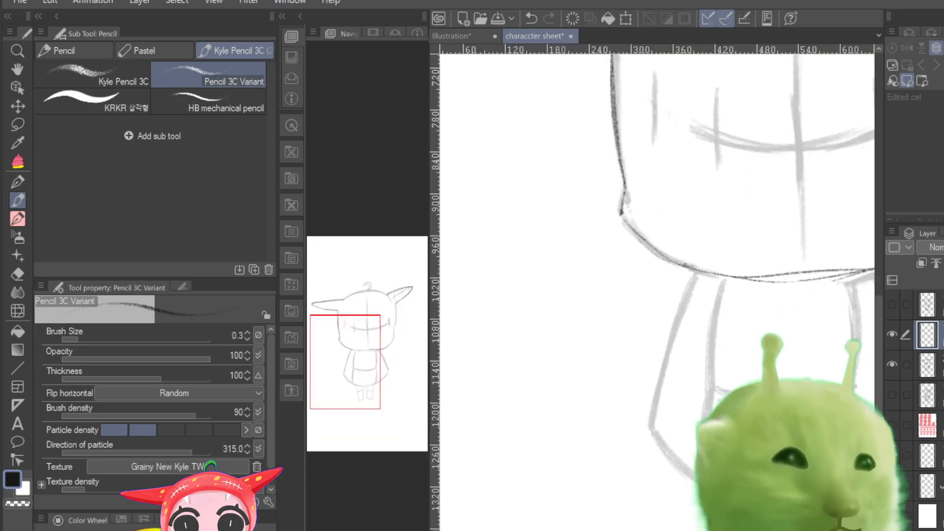
{"action": "left_click_drag", "start_coordinate": [359, 364], "coordinate": [381, 339]}
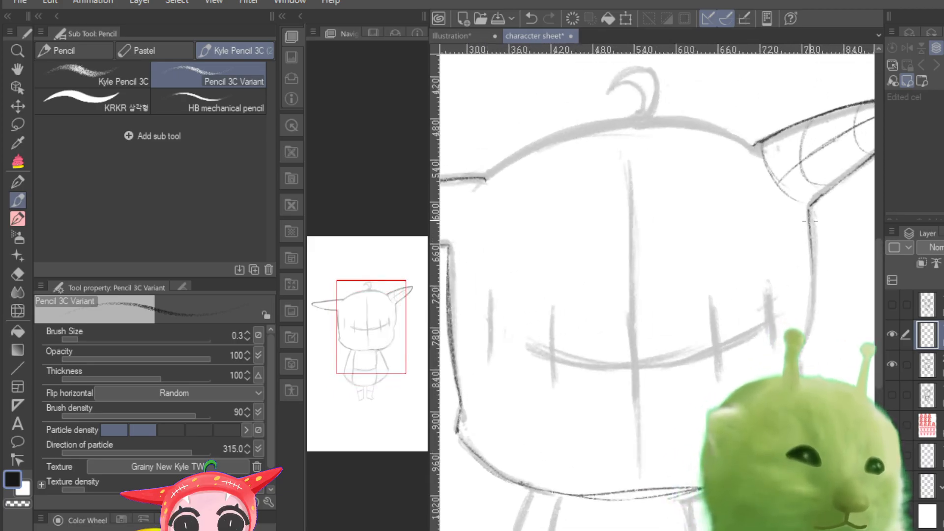
{"action": "left_click_drag", "start_coordinate": [810, 209], "coordinate": [806, 309]}
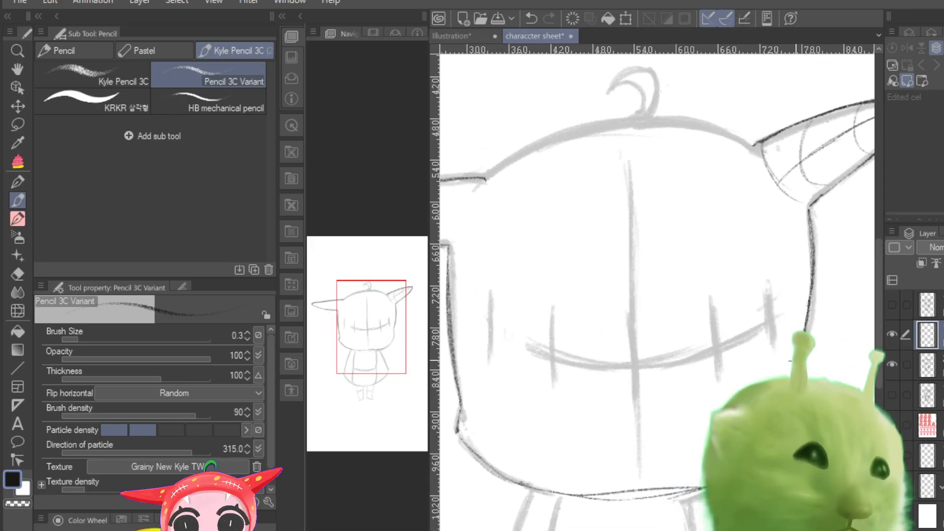
{"action": "mouse_move", "coordinate": [795, 410]}
{"action": "left_mouse_down"}
{"action": "mouse_move", "coordinate": [749, 475]}
{"action": "mouse_move", "coordinate": [700, 489]}
{"action": "mouse_move", "coordinate": [581, 494]}
{"action": "mouse_move", "coordinate": [734, 480]}
{"action": "left_mouse_up"}
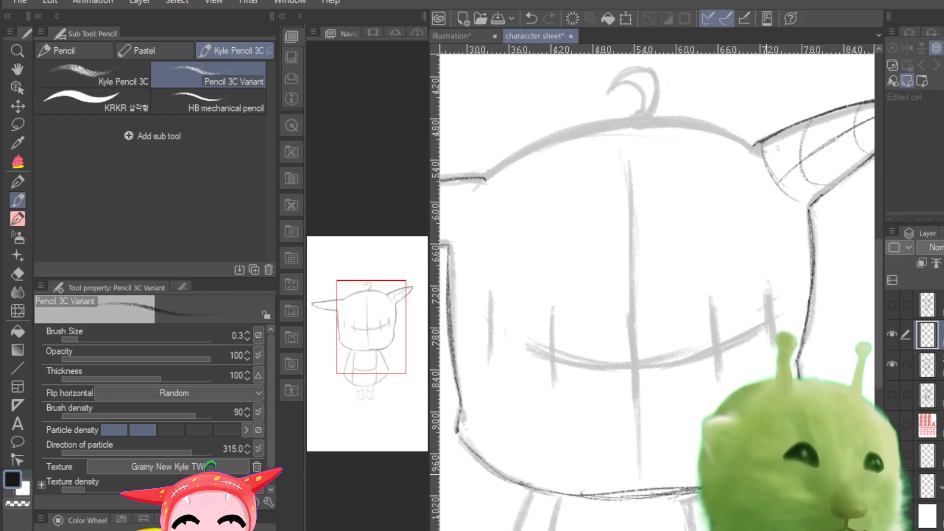
{"action": "left_click_drag", "start_coordinate": [457, 425], "coordinate": [522, 491]}
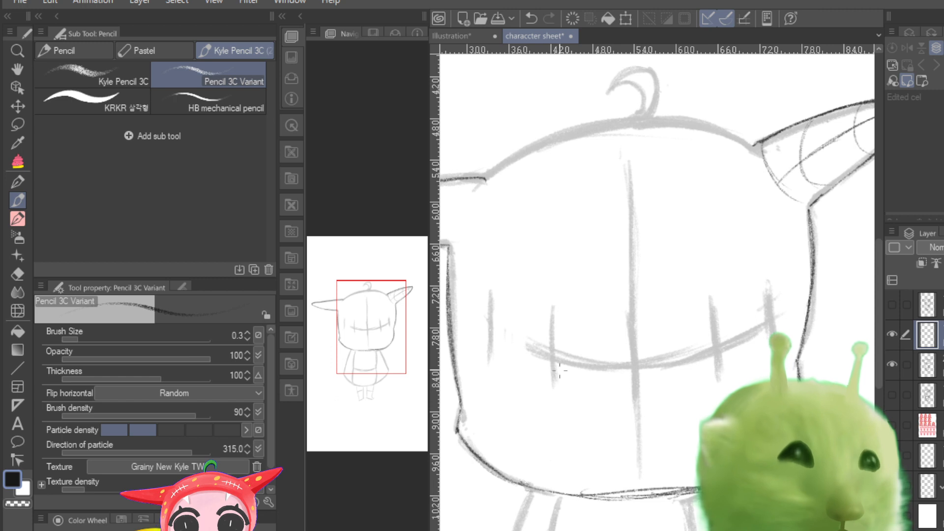
Step: Trace the top of the head between both ears and the curled stem at its centre
{"action": "left_click_drag", "start_coordinate": [360, 312], "coordinate": [340, 300]}
{"action": "mouse_move", "coordinate": [765, 188]}
{"action": "left_mouse_down"}
{"action": "mouse_move", "coordinate": [739, 190]}
{"action": "mouse_move", "coordinate": [609, 251]}
{"action": "left_mouse_up"}
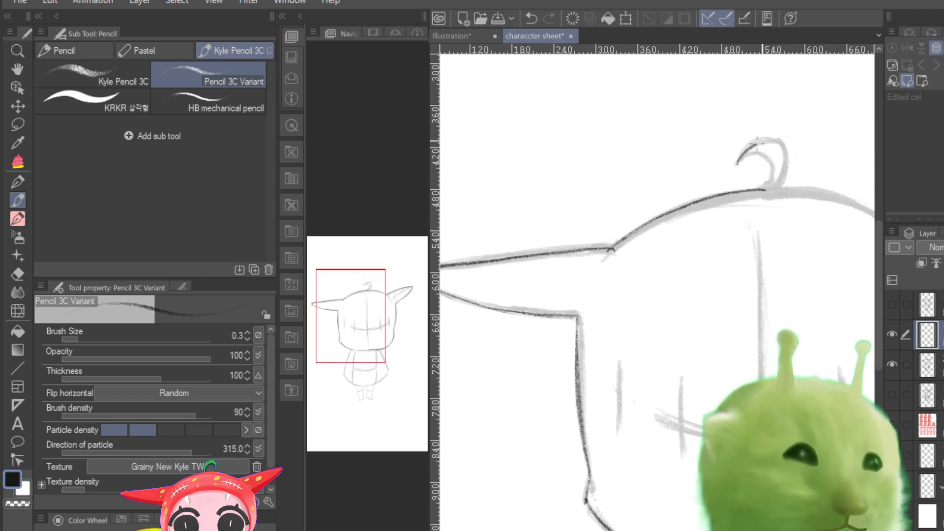
{"action": "mouse_move", "coordinate": [756, 142]}
{"action": "left_mouse_down"}
{"action": "mouse_move", "coordinate": [780, 141]}
{"action": "mouse_move", "coordinate": [787, 168]}
{"action": "left_mouse_up"}
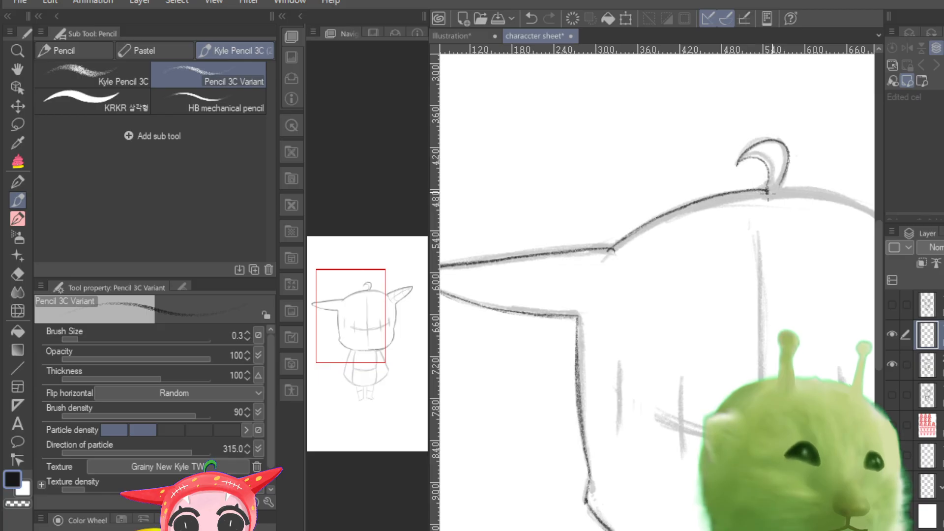
{"action": "mouse_move", "coordinate": [765, 198]}
{"action": "left_mouse_down"}
{"action": "mouse_move", "coordinate": [839, 196]}
{"action": "mouse_move", "coordinate": [750, 199]}
{"action": "mouse_move", "coordinate": [781, 194]}
{"action": "left_mouse_up"}
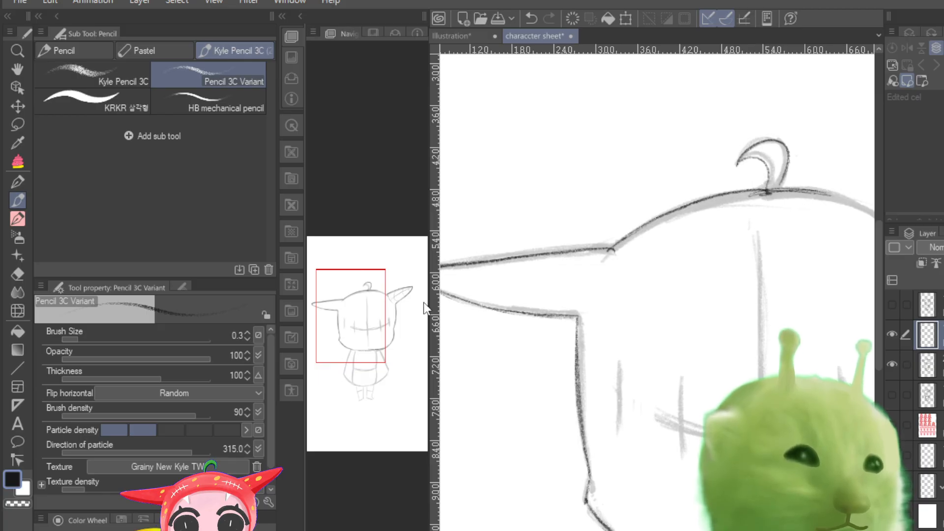
{"action": "left_click_drag", "start_coordinate": [358, 329], "coordinate": [376, 330]}
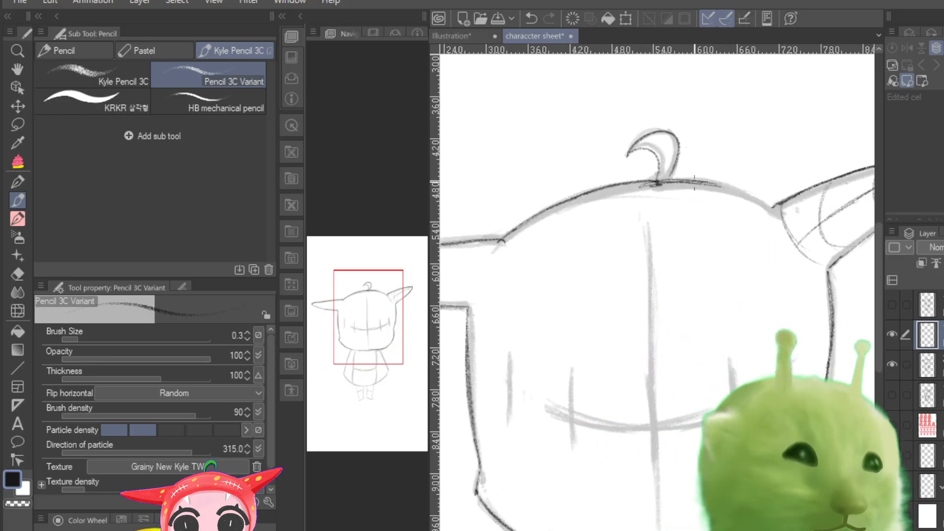
{"action": "mouse_move", "coordinate": [694, 182]}
{"action": "left_mouse_down"}
{"action": "mouse_move", "coordinate": [766, 199]}
{"action": "mouse_move", "coordinate": [715, 188]}
{"action": "mouse_move", "coordinate": [768, 210]}
{"action": "left_mouse_up"}
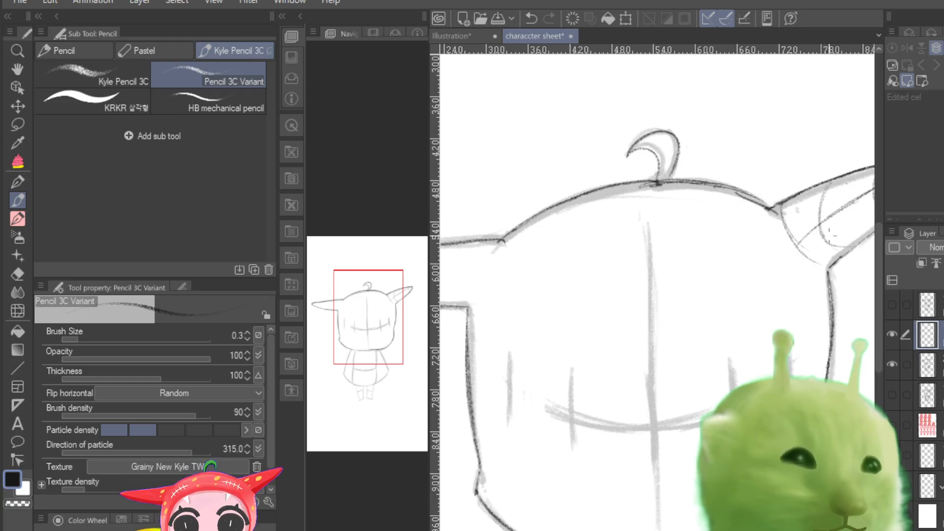
Step: Trace the two leftmost vertical marks on the face
{"action": "left_click_drag", "start_coordinate": [511, 357], "coordinate": [508, 423]}
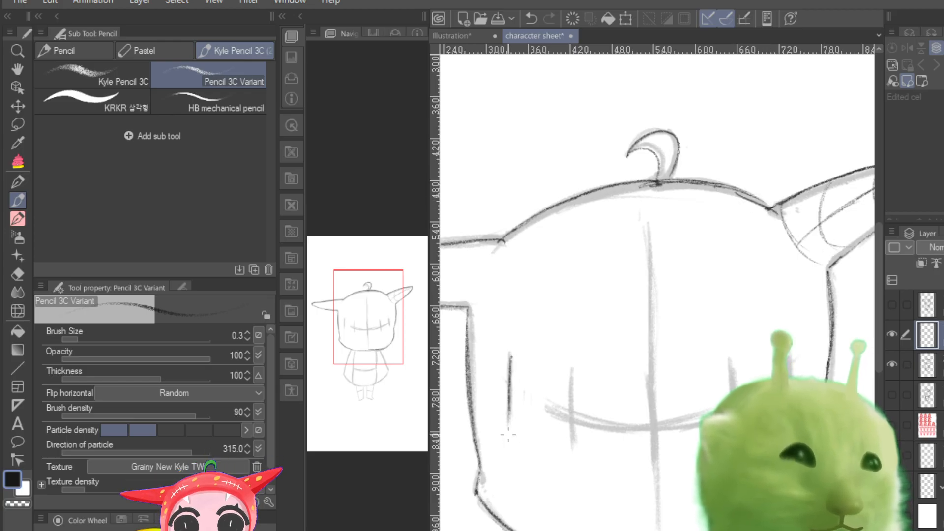
{"action": "left_click_drag", "start_coordinate": [573, 367], "coordinate": [572, 423]}
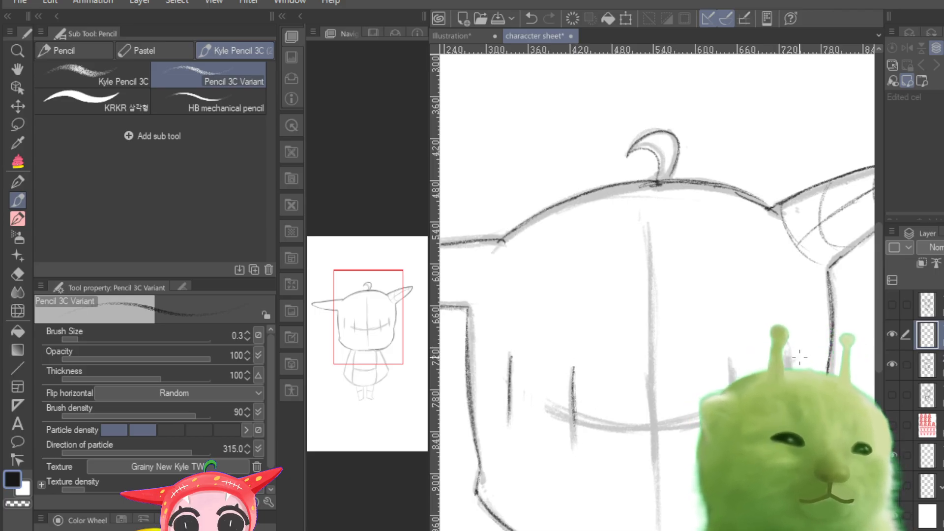
{"action": "key", "text": "ctrl+minus"}
{"action": "key", "text": "ctrl+minus"}
{"action": "key", "text": "ctrl+minus"}
{"action": "key", "text": "ctrl+minus"}
{"action": "key", "text": "ctrl+minus"}
{"action": "key", "text": "ctrl+minus"}
{"action": "key", "text": "ctrl+minus"}
{"action": "key", "text": "ctrl+minus"}
{"action": "key", "text": "ctrl+minus"}
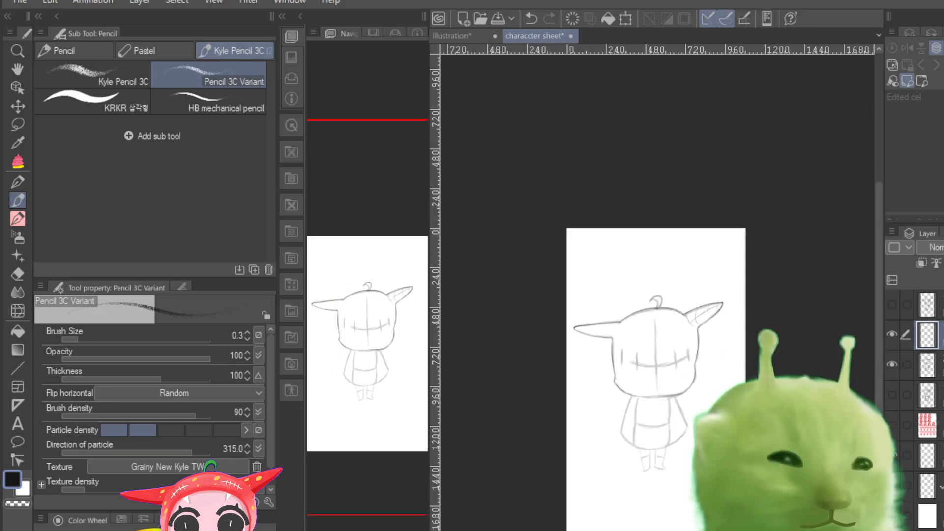
{"action": "key", "text": "ctrl+plus"}
{"action": "key", "text": "ctrl+plus"}
{"action": "key", "text": "ctrl+plus"}
{"action": "key", "text": "ctrl+plus"}
{"action": "key", "text": "ctrl+plus"}
{"action": "key", "text": "ctrl+plus"}
{"action": "key", "text": "ctrl+plus"}
{"action": "left_click_drag", "start_coordinate": [362, 340], "coordinate": [352, 386]}
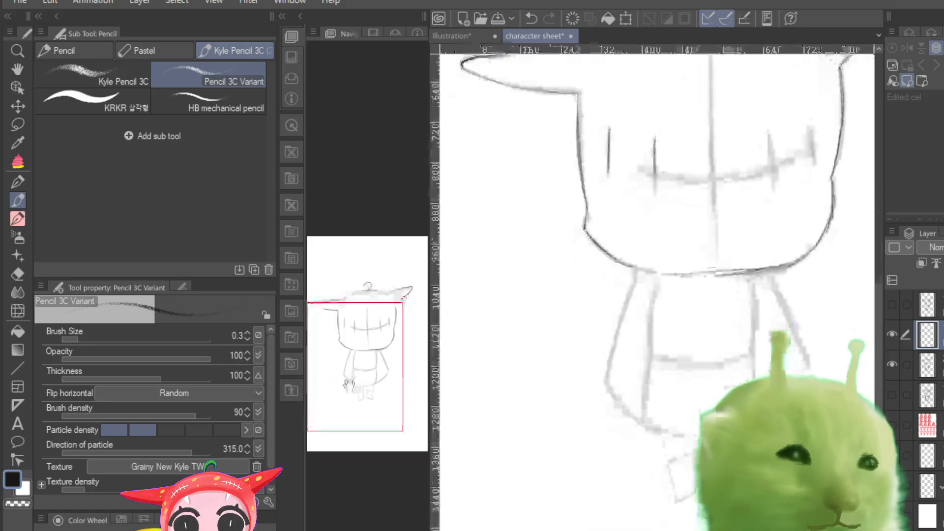
Step: Trace the outer sides and curved hem of the cloak-shaped body below the head
{"action": "mouse_move", "coordinate": [639, 270]}
{"action": "left_mouse_down"}
{"action": "mouse_move", "coordinate": [606, 388]}
{"action": "mouse_move", "coordinate": [663, 431]}
{"action": "mouse_move", "coordinate": [615, 393]}
{"action": "mouse_move", "coordinate": [696, 428]}
{"action": "left_mouse_up"}
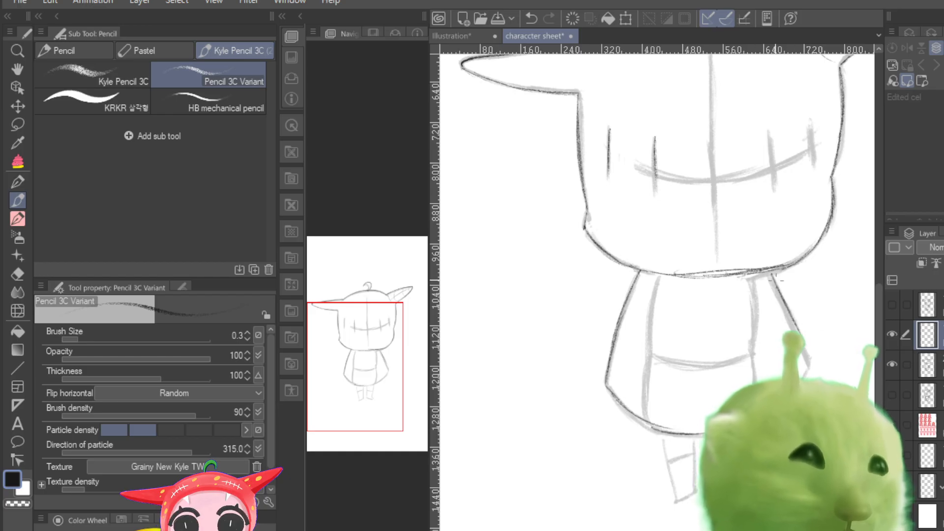
{"action": "left_click_drag", "start_coordinate": [780, 281], "coordinate": [812, 356]}
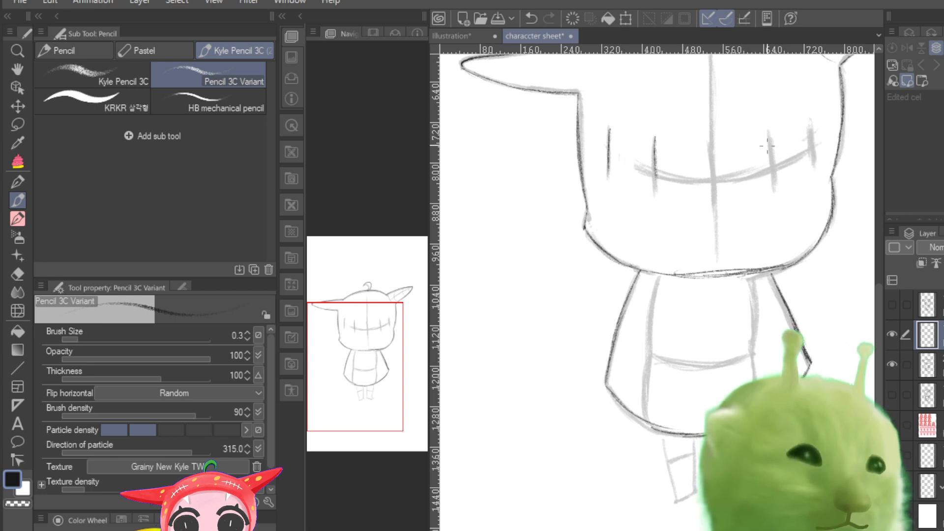
Step: Trace the two rightmost vertical marks on the face and the vertical centre line of the head
{"action": "left_click_drag", "start_coordinate": [767, 132], "coordinate": [773, 188]}
{"action": "left_click_drag", "start_coordinate": [811, 159], "coordinate": [813, 172]}
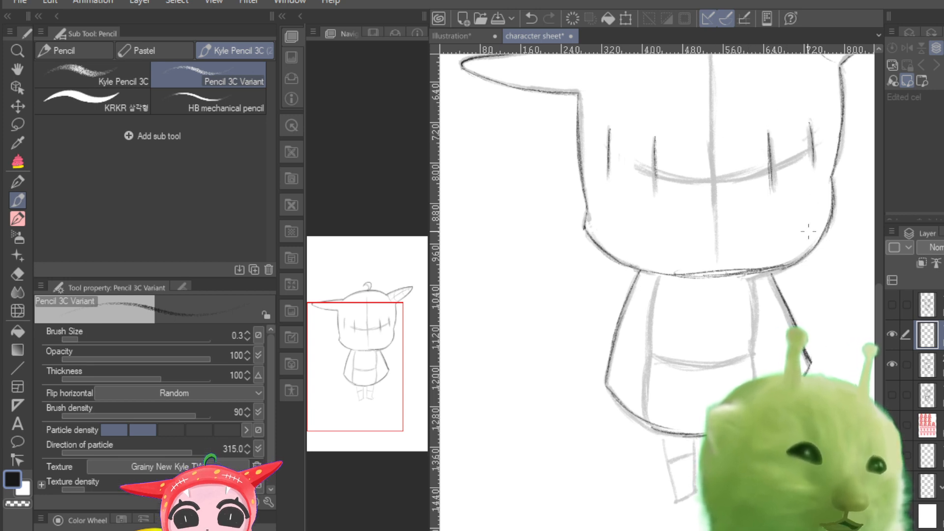
{"action": "mouse_move", "coordinate": [366, 380]}
{"action": "left_mouse_down"}
{"action": "mouse_move", "coordinate": [363, 359]}
{"action": "mouse_move", "coordinate": [369, 362]}
{"action": "left_mouse_up"}
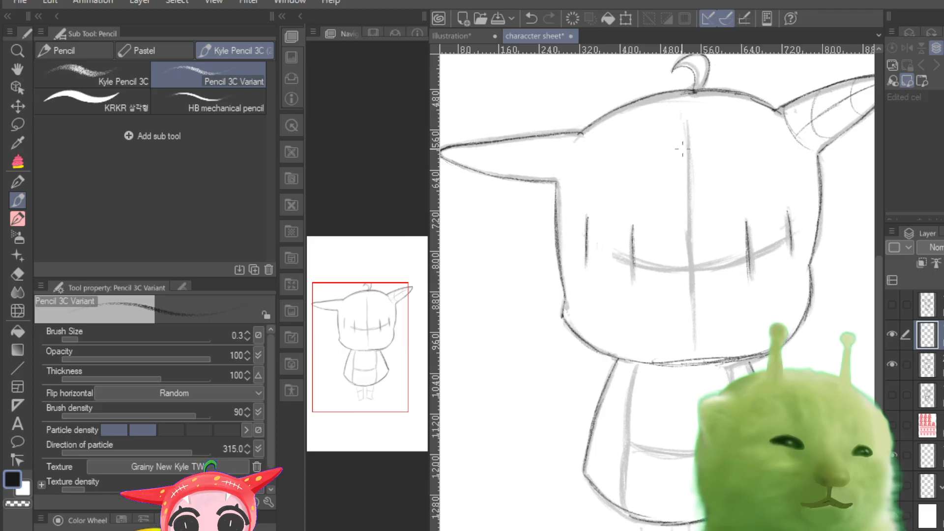
{"action": "mouse_move", "coordinate": [689, 117]}
{"action": "left_mouse_down"}
{"action": "mouse_move", "coordinate": [691, 301]}
{"action": "mouse_move", "coordinate": [688, 139]}
{"action": "mouse_move", "coordinate": [693, 274]}
{"action": "left_mouse_up"}
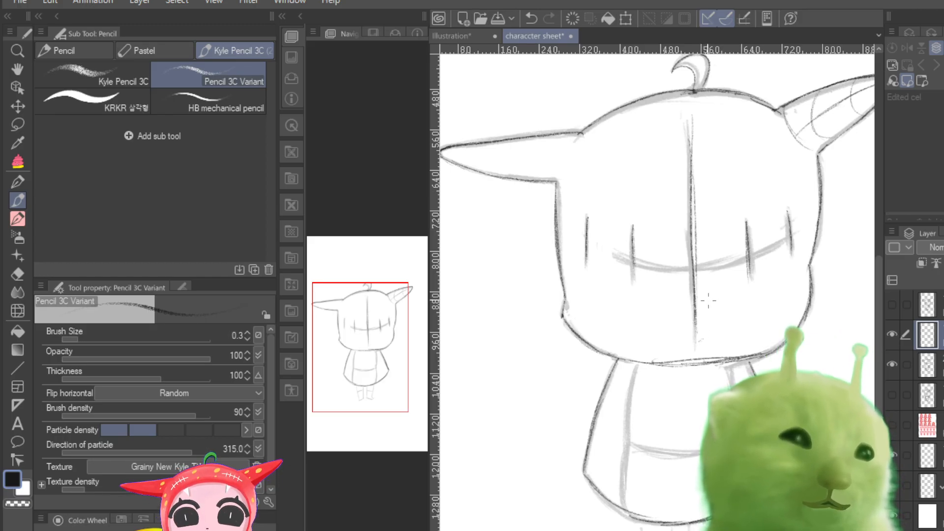
Step: Draw the curved base and cross-contours of the left ear and its lengthwise centre line
{"action": "left_click_drag", "start_coordinate": [627, 247], "coordinate": [661, 236]}
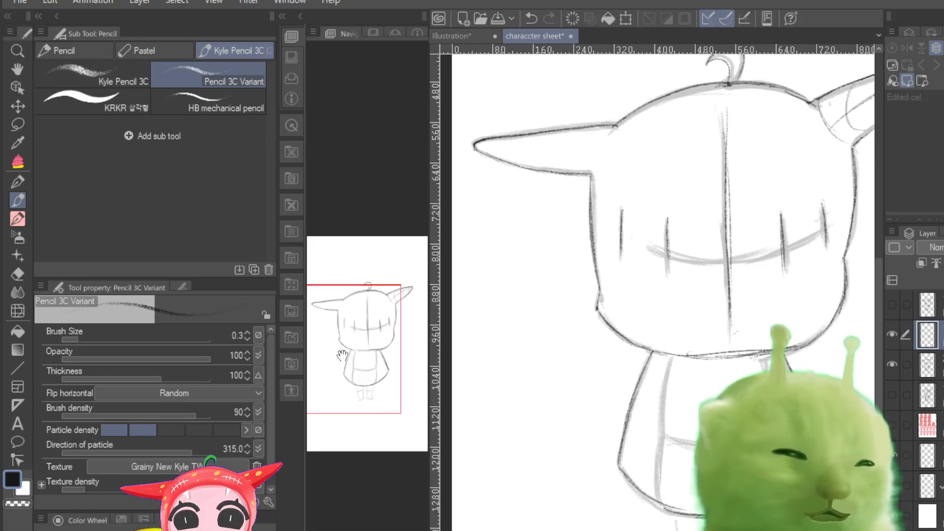
{"action": "left_click_drag", "start_coordinate": [613, 126], "coordinate": [586, 170]}
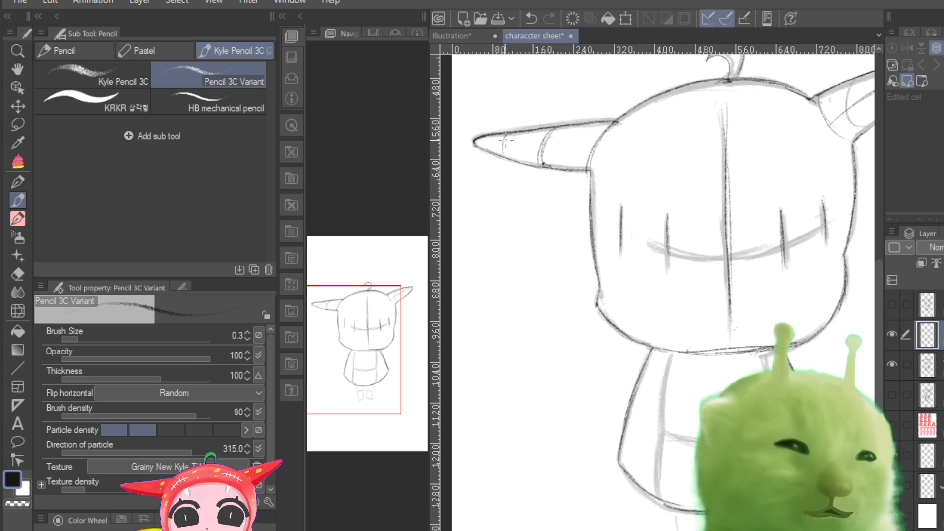
{"action": "left_click_drag", "start_coordinate": [481, 142], "coordinate": [601, 144]}
{"action": "left_click_drag", "start_coordinate": [519, 143], "coordinate": [615, 144]}
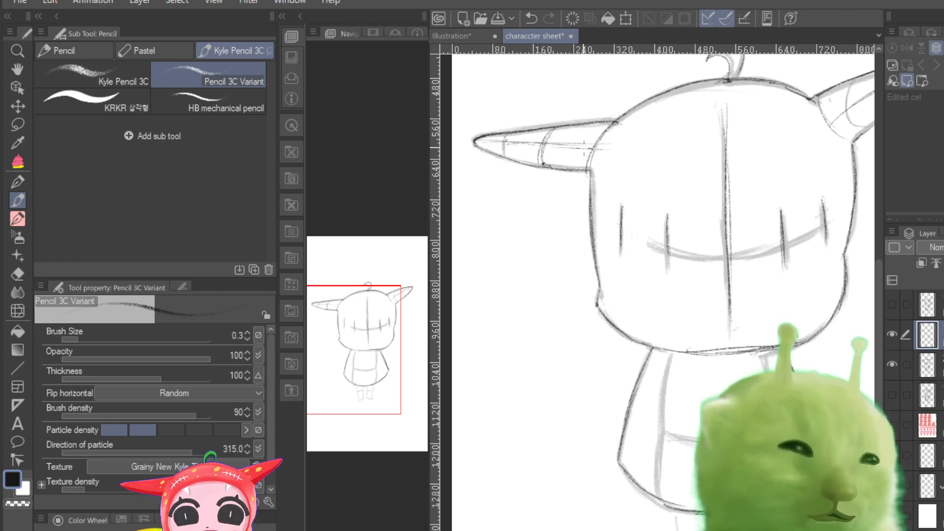
Step: Trace the left leg's outer side, slanted foot edge and inner side below the hem
{"action": "key", "text": "ctrl+plus"}
{"action": "key", "text": "ctrl+minus"}
{"action": "key", "text": "ctrl+minus"}
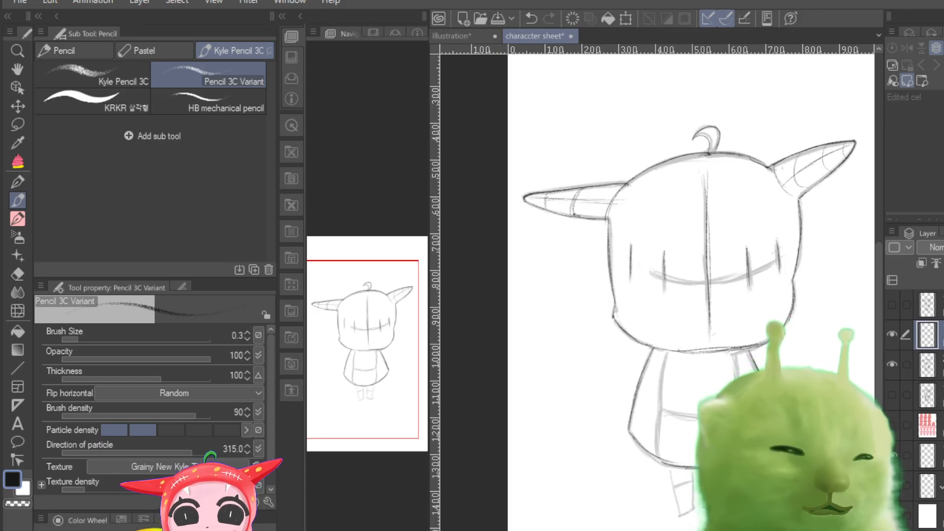
{"action": "left_click_drag", "start_coordinate": [379, 372], "coordinate": [386, 378]}
{"action": "key", "text": "ctrl+plus"}
{"action": "key", "text": "ctrl+plus"}
{"action": "key", "text": "ctrl+plus"}
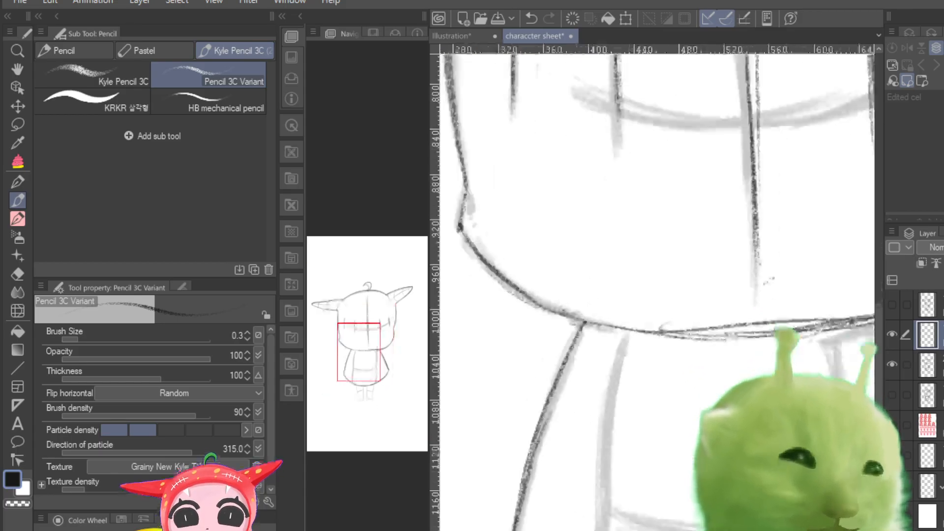
{"action": "left_click_drag", "start_coordinate": [361, 341], "coordinate": [363, 395]}
{"action": "mouse_move", "coordinate": [603, 183]}
{"action": "left_mouse_down"}
{"action": "mouse_move", "coordinate": [636, 316]}
{"action": "mouse_move", "coordinate": [632, 335]}
{"action": "mouse_move", "coordinate": [655, 327]}
{"action": "left_mouse_up"}
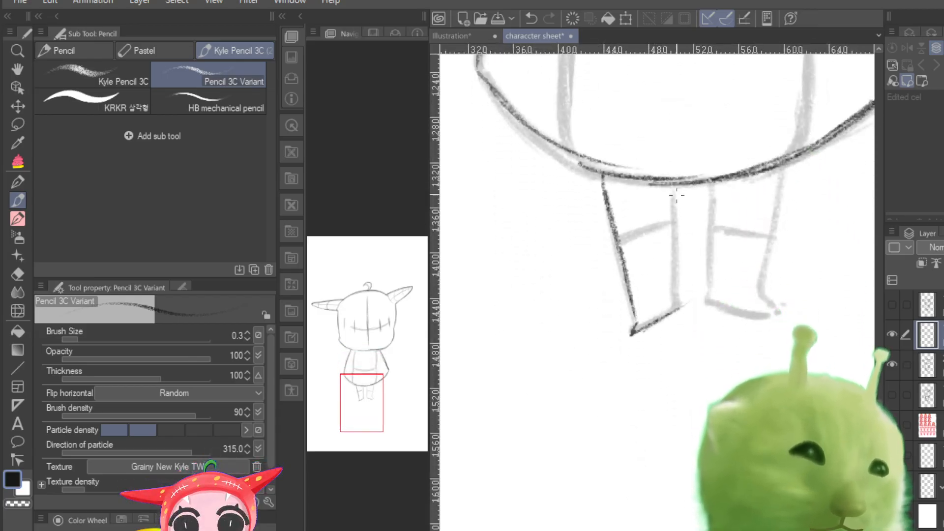
{"action": "mouse_move", "coordinate": [676, 195]}
{"action": "left_mouse_down"}
{"action": "mouse_move", "coordinate": [678, 315]}
{"action": "mouse_move", "coordinate": [678, 237]}
{"action": "mouse_move", "coordinate": [678, 285]}
{"action": "left_mouse_up"}
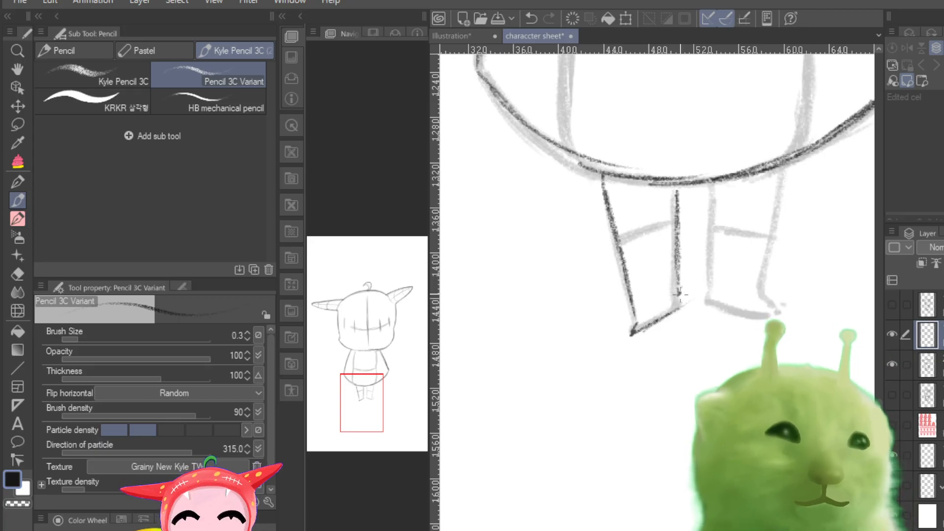
{"action": "left_click_drag", "start_coordinate": [675, 188], "coordinate": [678, 250]}
Step: Trace the right leg with its foot and the band line across each leg
{"action": "left_click_drag", "start_coordinate": [712, 192], "coordinate": [711, 303]}
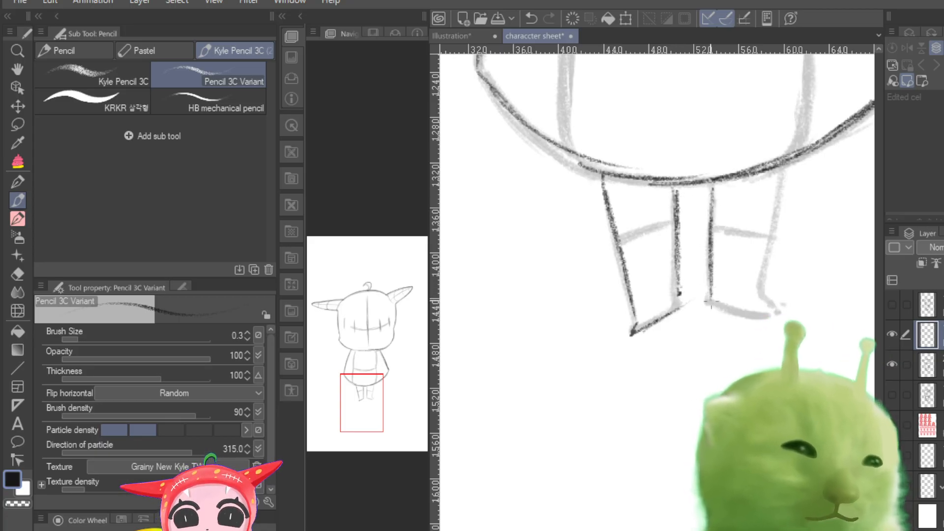
{"action": "mouse_move", "coordinate": [784, 176]}
{"action": "left_mouse_down"}
{"action": "mouse_move", "coordinate": [760, 243]}
{"action": "mouse_move", "coordinate": [763, 283]}
{"action": "left_mouse_up"}
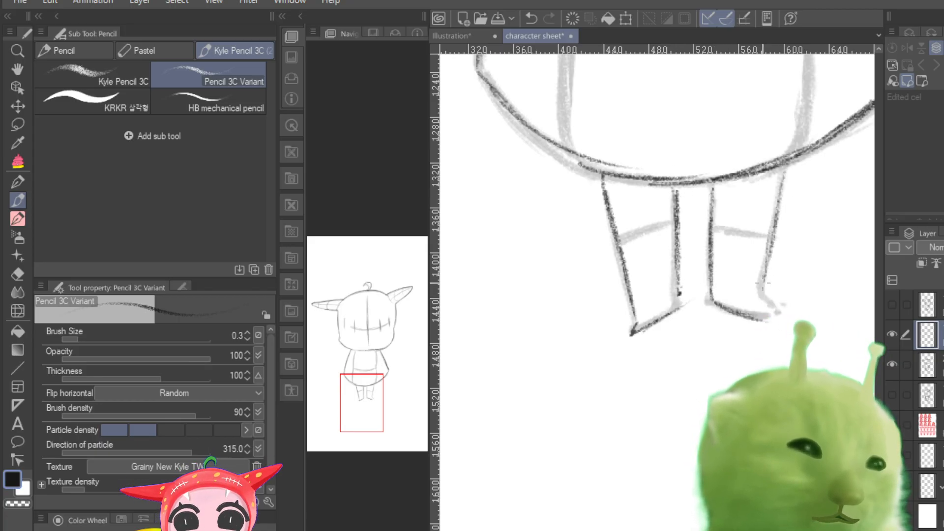
{"action": "left_click_drag", "start_coordinate": [714, 227], "coordinate": [769, 241]}
{"action": "left_click_drag", "start_coordinate": [620, 245], "coordinate": [666, 225]}
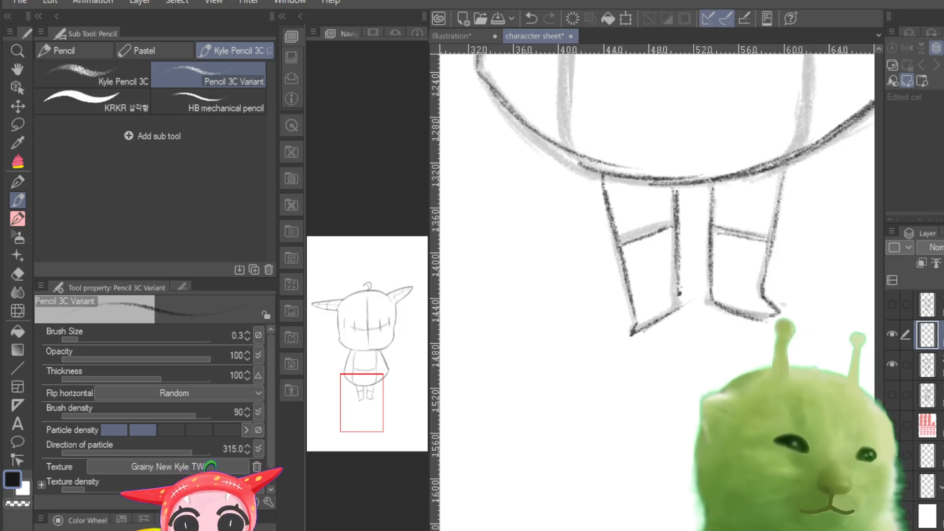
{"action": "key", "text": "ctrl+minus"}
{"action": "key", "text": "ctrl+minus"}
{"action": "key", "text": "ctrl+plus"}
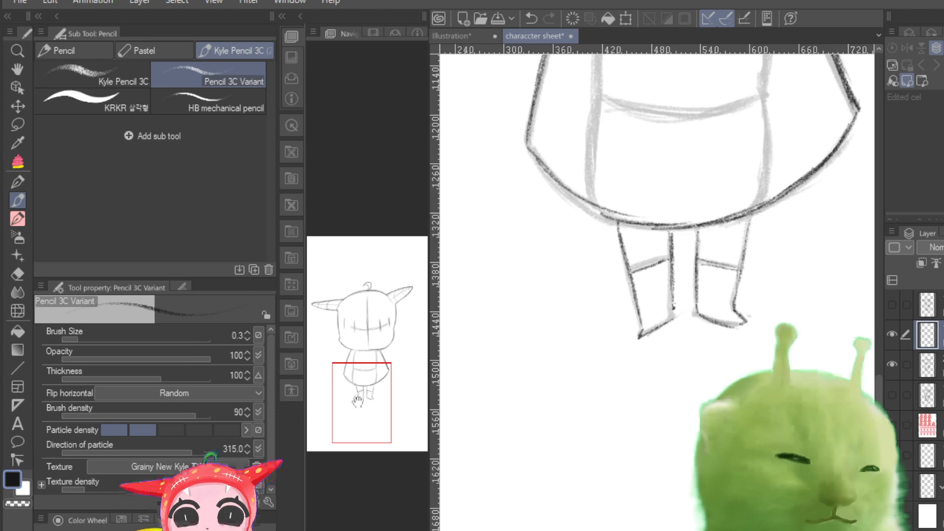
{"action": "left_click_drag", "start_coordinate": [359, 399], "coordinate": [371, 306]}
{"action": "key", "text": "ctrl+minus"}
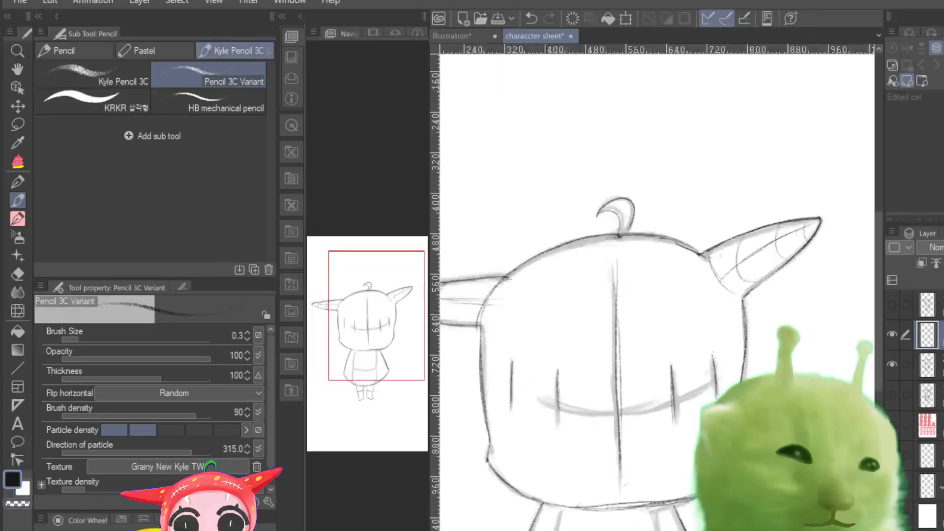
{"action": "mouse_move", "coordinate": [491, 285]}
{"action": "left_mouse_down"}
{"action": "mouse_move", "coordinate": [701, 271]}
{"action": "mouse_move", "coordinate": [484, 296]}
{"action": "mouse_move", "coordinate": [661, 302]}
{"action": "left_mouse_up"}
{"action": "mouse_move", "coordinate": [709, 267]}
{"action": "left_mouse_down"}
{"action": "mouse_move", "coordinate": [493, 303]}
{"action": "mouse_move", "coordinate": [640, 241]}
{"action": "left_mouse_up"}
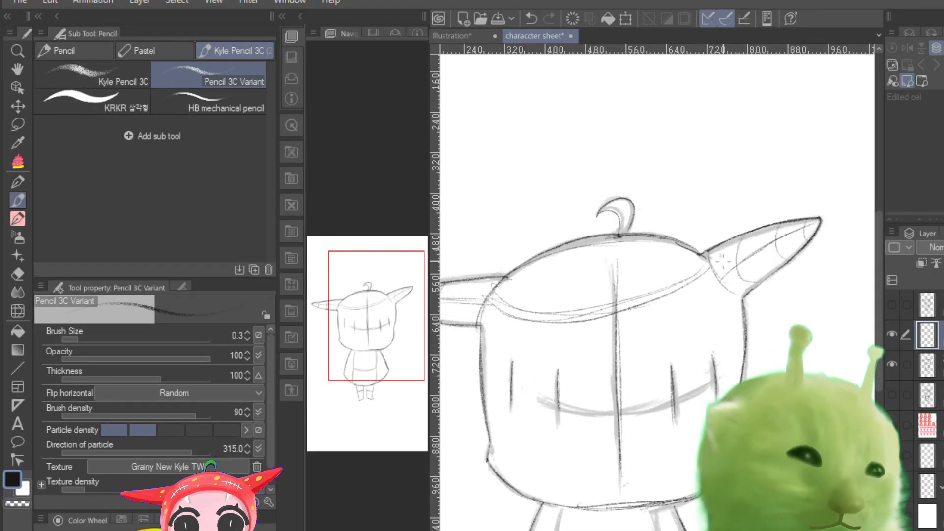
{"action": "key", "text": "ctrl+z"}
{"action": "key", "text": "ctrl+z"}
{"action": "key", "text": "ctrl+z"}
{"action": "key", "text": "ctrl+z"}
{"action": "key", "text": "ctrl+z"}
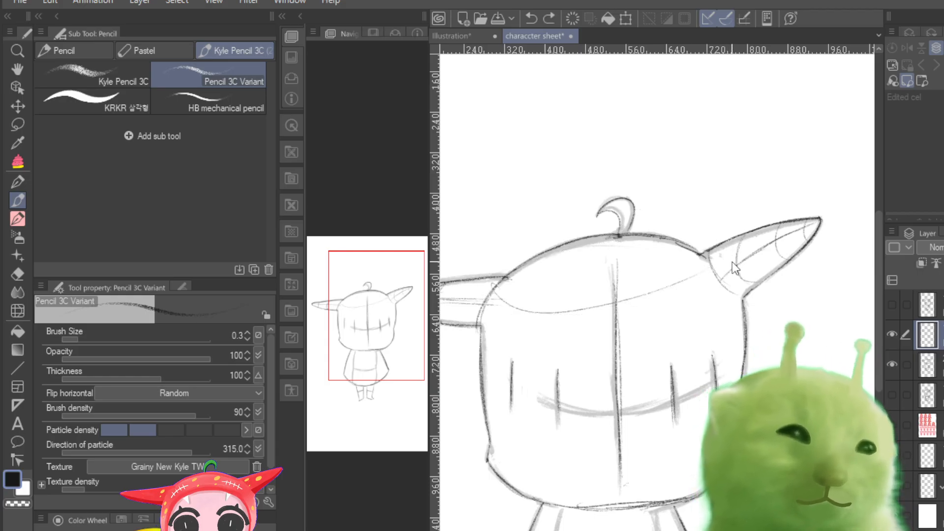
{"action": "mouse_move", "coordinate": [500, 285]}
{"action": "left_mouse_down"}
{"action": "mouse_move", "coordinate": [639, 303]}
{"action": "mouse_move", "coordinate": [721, 279]}
{"action": "left_mouse_up"}
{"action": "key", "text": "ctrl+z"}
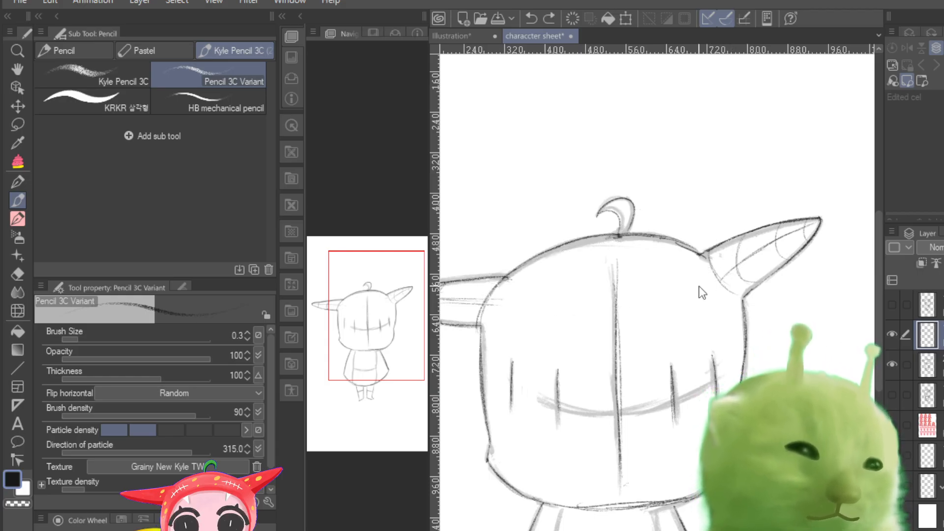
Step: Draw a light downward-curving contour line across the upper head from one ear base to the other
{"action": "mouse_move", "coordinate": [502, 289]}
{"action": "left_mouse_down"}
{"action": "mouse_move", "coordinate": [693, 288]}
{"action": "mouse_move", "coordinate": [719, 259]}
{"action": "mouse_move", "coordinate": [668, 297]}
{"action": "mouse_move", "coordinate": [702, 269]}
{"action": "mouse_move", "coordinate": [581, 310]}
{"action": "left_mouse_up"}
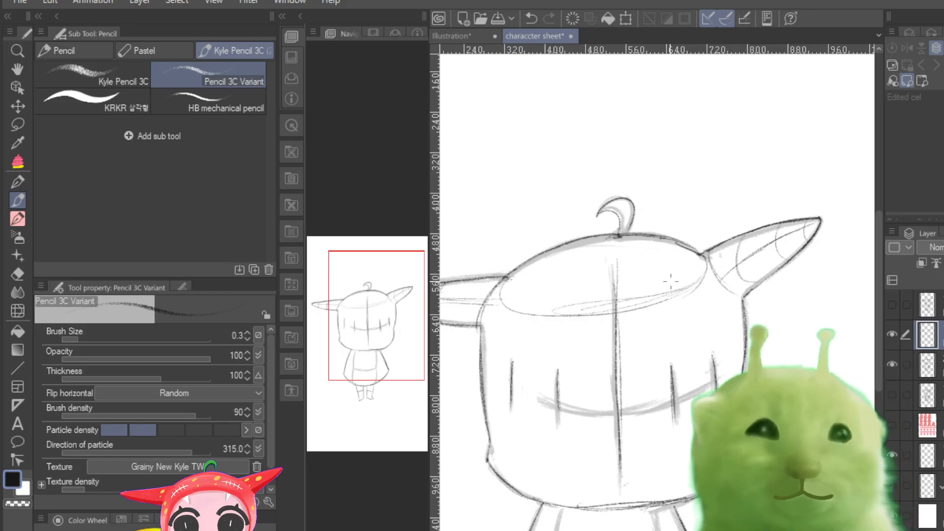
{"action": "key", "text": "ctrl+minus"}
{"action": "key", "text": "ctrl+minus"}
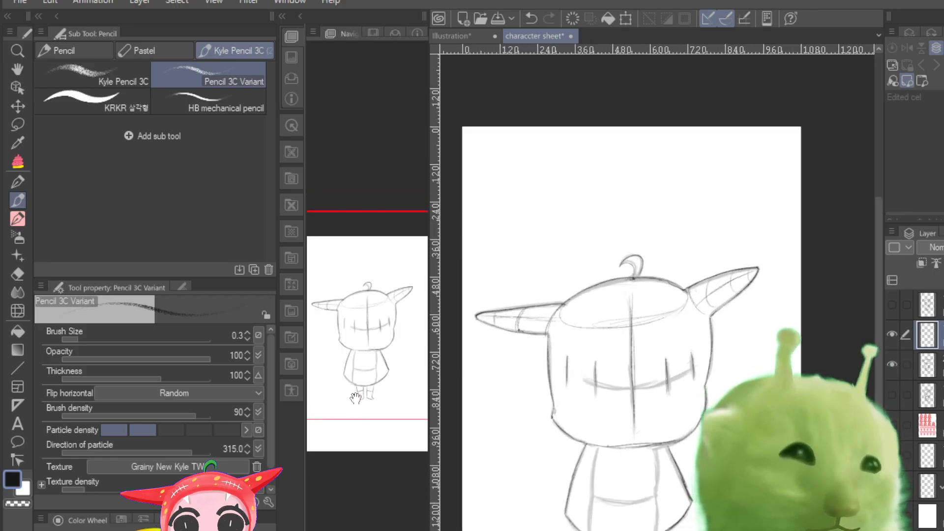
{"action": "left_click_drag", "start_coordinate": [354, 398], "coordinate": [351, 472]}
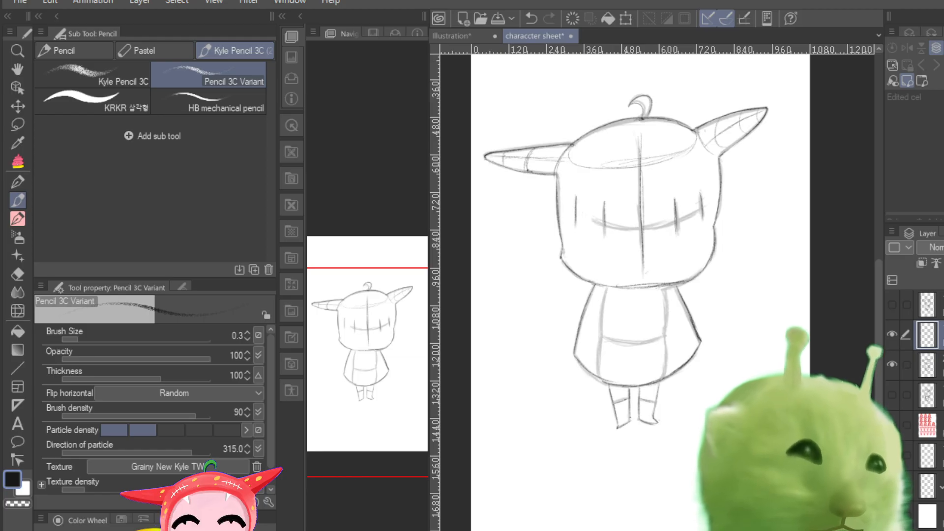
Step: Darken the right leg's outer side, the left leg's band line and the left leg's inner side
{"action": "key", "text": "ctrl+plus"}
{"action": "key", "text": "ctrl+plus"}
{"action": "key", "text": "ctrl+plus"}
{"action": "key", "text": "ctrl+plus"}
{"action": "key", "text": "ctrl+plus"}
{"action": "left_click_drag", "start_coordinate": [378, 372], "coordinate": [371, 390]}
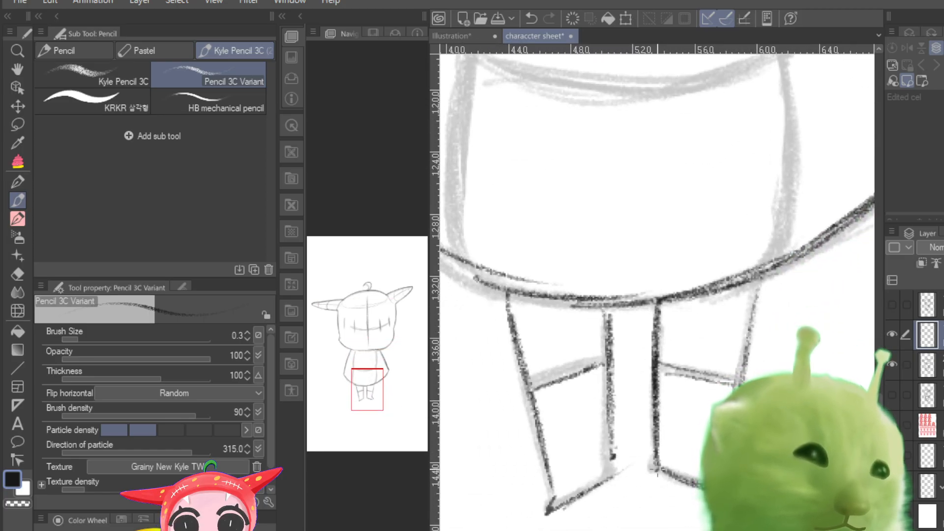
{"action": "left_click_drag", "start_coordinate": [756, 291], "coordinate": [738, 353]}
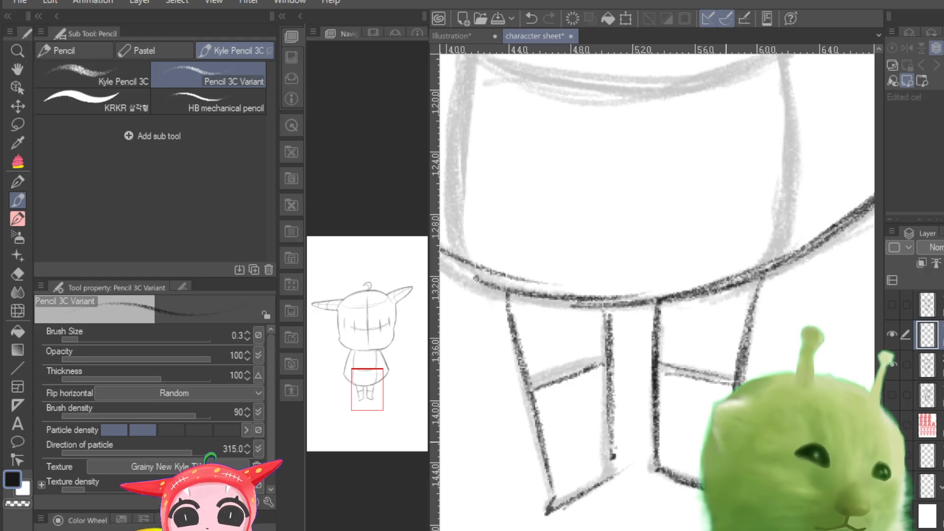
{"action": "left_click_drag", "start_coordinate": [597, 366], "coordinate": [531, 390]}
{"action": "left_click_drag", "start_coordinate": [610, 309], "coordinate": [613, 457]}
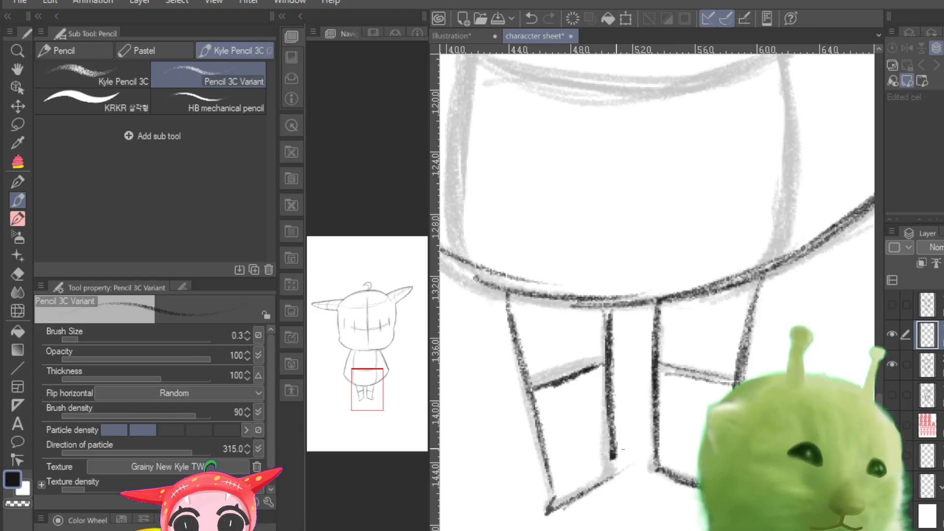
{"action": "scroll", "coordinate": [655, 348], "scroll_direction": "down", "scroll_amount": 5}
{"action": "scroll", "coordinate": [658, 348], "scroll_direction": "up", "scroll_amount": 1}
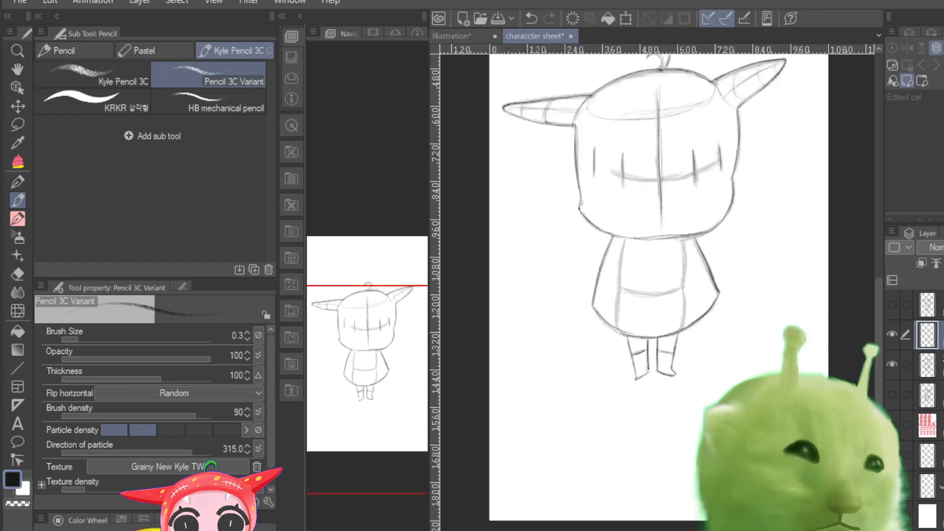
Step: Compare the turned-head sketch with the clean front view and its faded sketch by toggling layer visibility
{"action": "left_click", "coordinate": [891, 337]}
{"action": "left_click", "coordinate": [891, 304]}
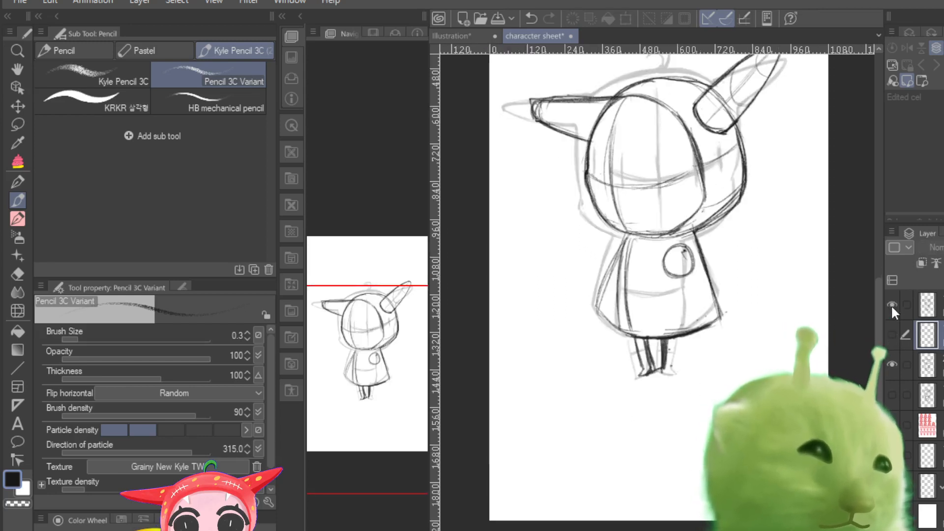
{"action": "left_click", "coordinate": [889, 335]}
{"action": "left_click", "coordinate": [889, 334]}
{"action": "left_click", "coordinate": [888, 332]}
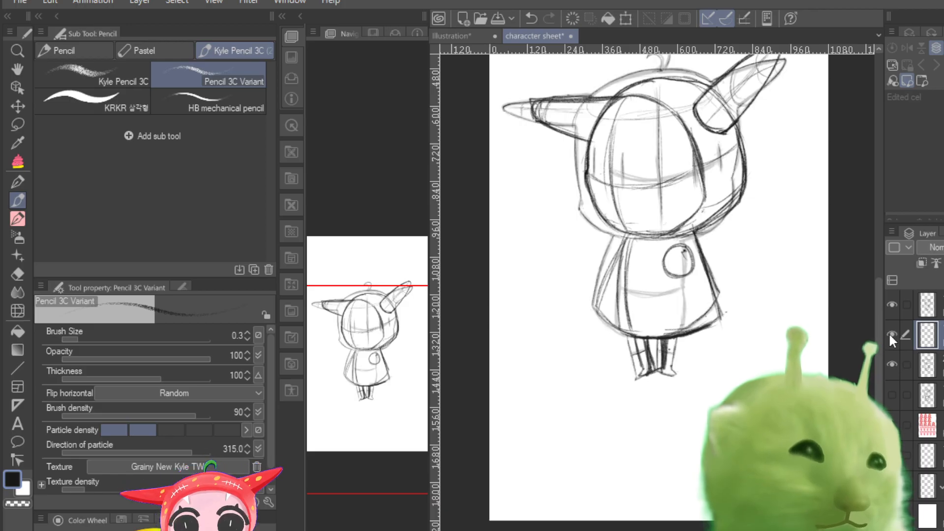
{"action": "left_click", "coordinate": [889, 333]}
{"action": "left_click", "coordinate": [892, 304]}
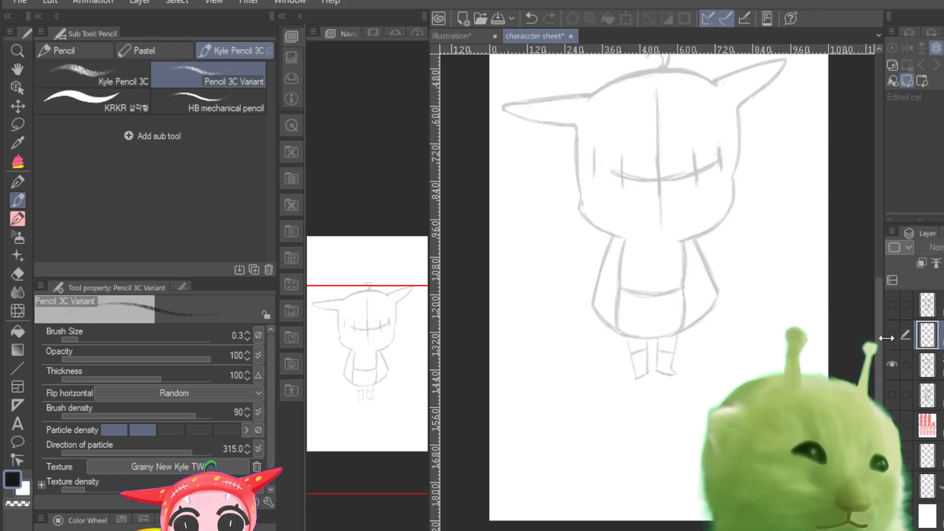
{"action": "left_click", "coordinate": [892, 343]}
{"action": "left_click", "coordinate": [892, 343]}
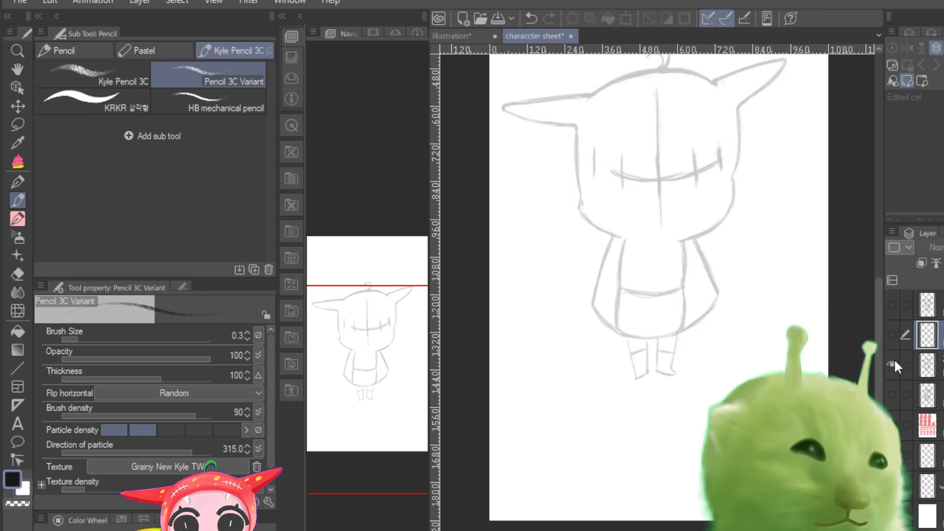
Step: Show only the clean front-view layer and draw a curved horizontal guideline across the face through the vertical marks
{"action": "left_click", "coordinate": [892, 365]}
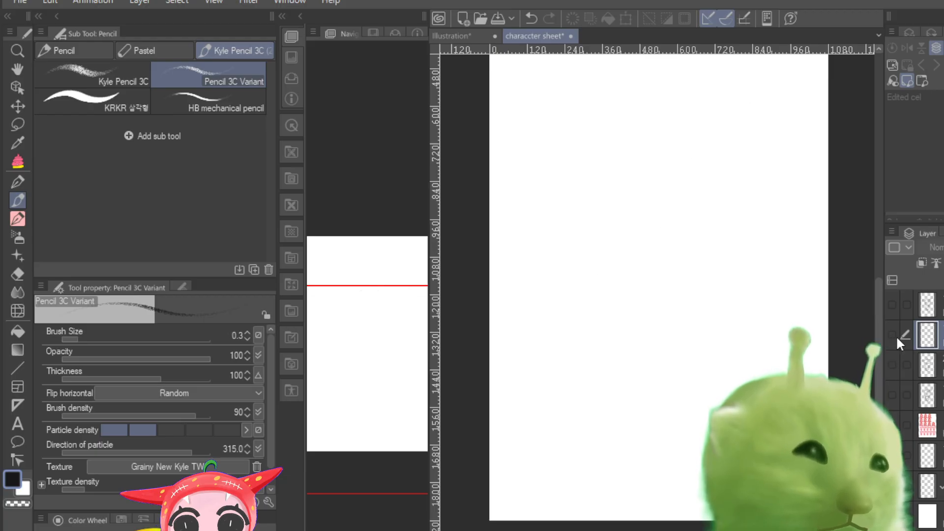
{"action": "left_click", "coordinate": [892, 335]}
{"action": "left_click_drag", "start_coordinate": [406, 407], "coordinate": [409, 393]}
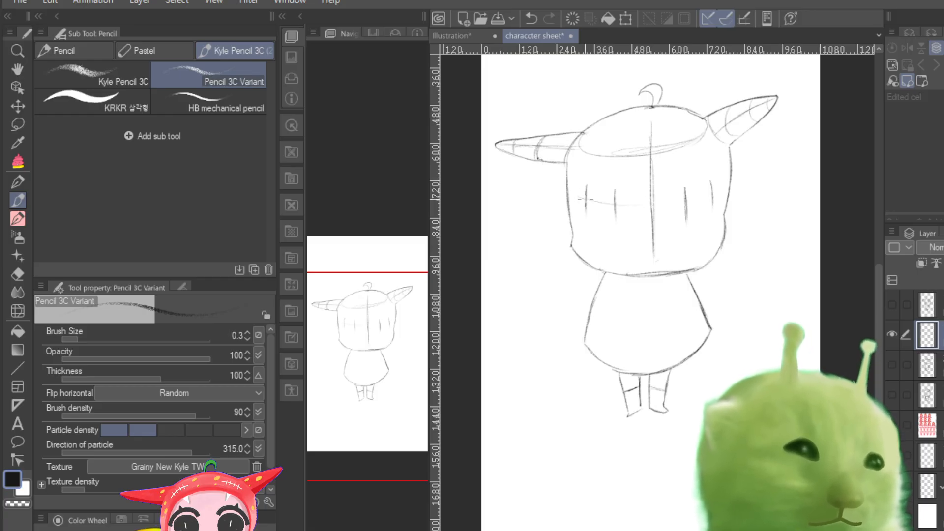
{"action": "mouse_move", "coordinate": [577, 197]}
{"action": "left_mouse_down"}
{"action": "mouse_move", "coordinate": [668, 199]}
{"action": "mouse_move", "coordinate": [717, 189]}
{"action": "left_mouse_up"}
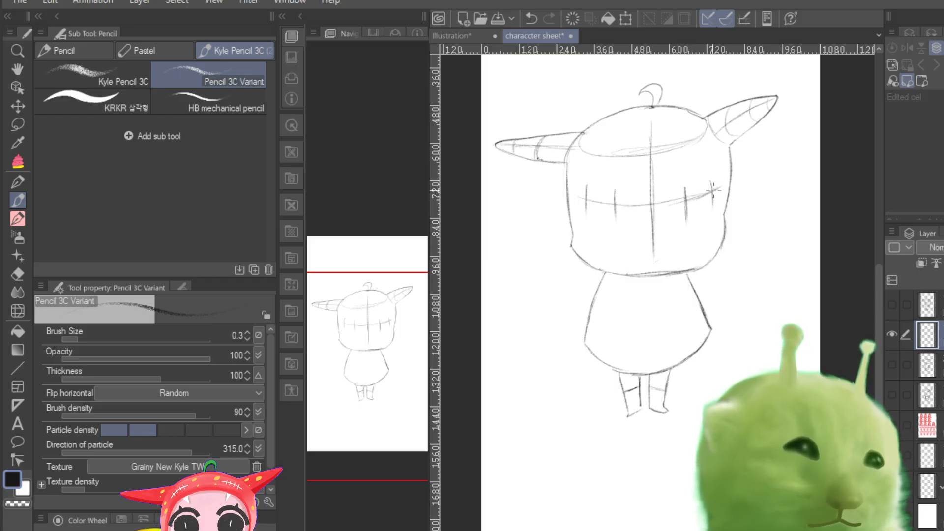
{"action": "mouse_move", "coordinate": [637, 209]}
{"action": "left_mouse_down"}
{"action": "mouse_move", "coordinate": [711, 193]}
{"action": "mouse_move", "coordinate": [683, 215]}
{"action": "left_mouse_up"}
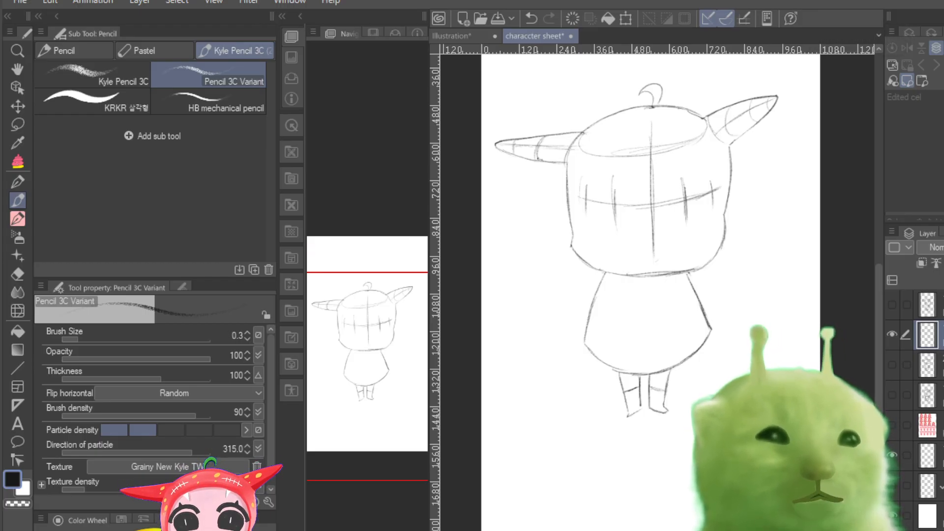
Step: Darken the front view's upper-left head curve, the left side of the head down to the jaw, and the left ear's lower edge
{"action": "key", "text": "ctrl+plus"}
{"action": "key", "text": "ctrl+plus"}
{"action": "key", "text": "ctrl+plus"}
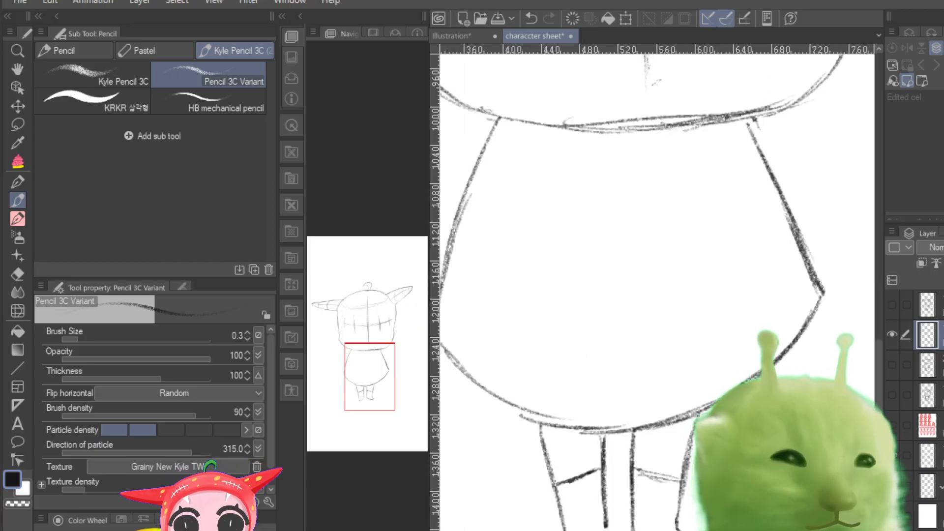
{"action": "key", "text": "ctrl+minus"}
{"action": "left_click_drag", "start_coordinate": [362, 421], "coordinate": [353, 372]}
{"action": "mouse_move", "coordinate": [701, 120]}
{"action": "left_mouse_down"}
{"action": "mouse_move", "coordinate": [675, 118]}
{"action": "mouse_move", "coordinate": [580, 147]}
{"action": "mouse_move", "coordinate": [544, 169]}
{"action": "left_mouse_up"}
{"action": "mouse_move", "coordinate": [510, 241]}
{"action": "left_mouse_down"}
{"action": "mouse_move", "coordinate": [506, 334]}
{"action": "mouse_move", "coordinate": [519, 434]}
{"action": "mouse_move", "coordinate": [575, 483]}
{"action": "left_mouse_up"}
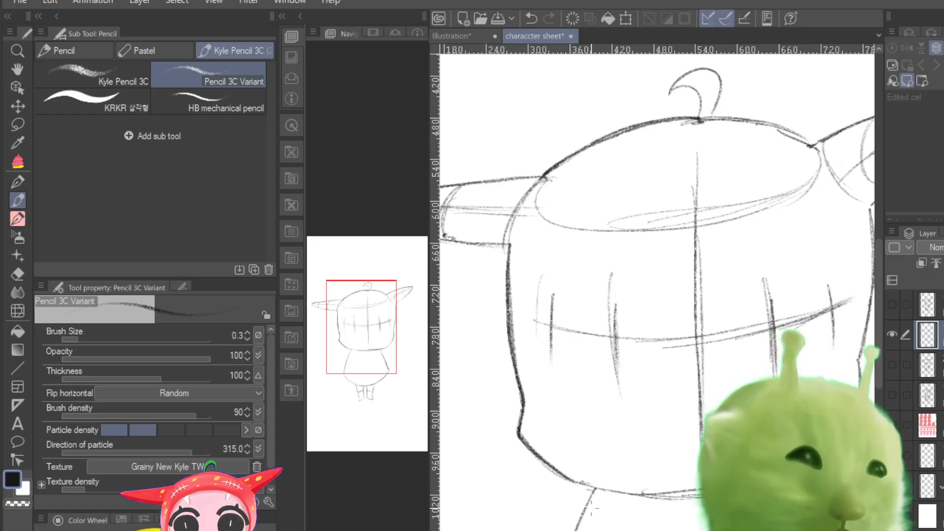
{"action": "left_click_drag", "start_coordinate": [442, 240], "coordinate": [508, 245]}
Step: Darken the left and right slanted sides of the front view's cape
{"action": "left_click_drag", "start_coordinate": [359, 358], "coordinate": [351, 412]}
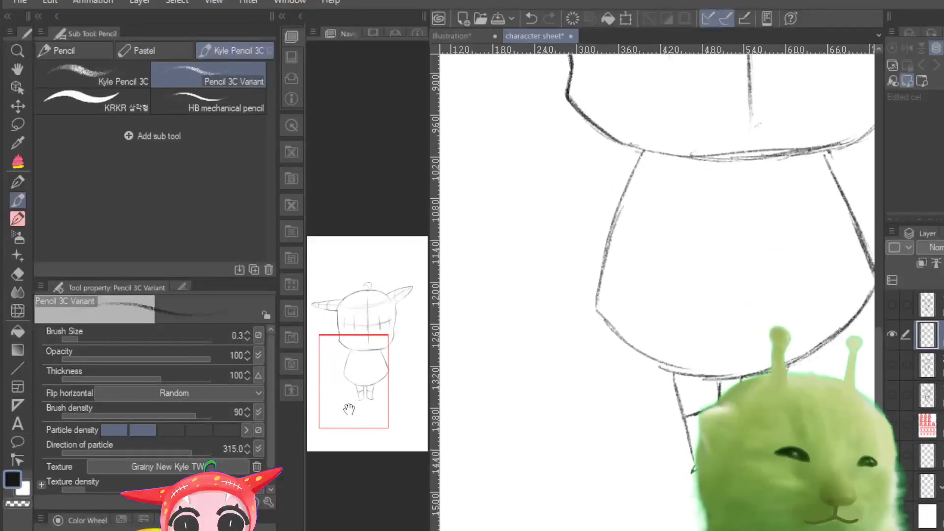
{"action": "mouse_move", "coordinate": [642, 152]}
{"action": "left_mouse_down"}
{"action": "mouse_move", "coordinate": [595, 310]}
{"action": "mouse_move", "coordinate": [661, 365]}
{"action": "left_mouse_up"}
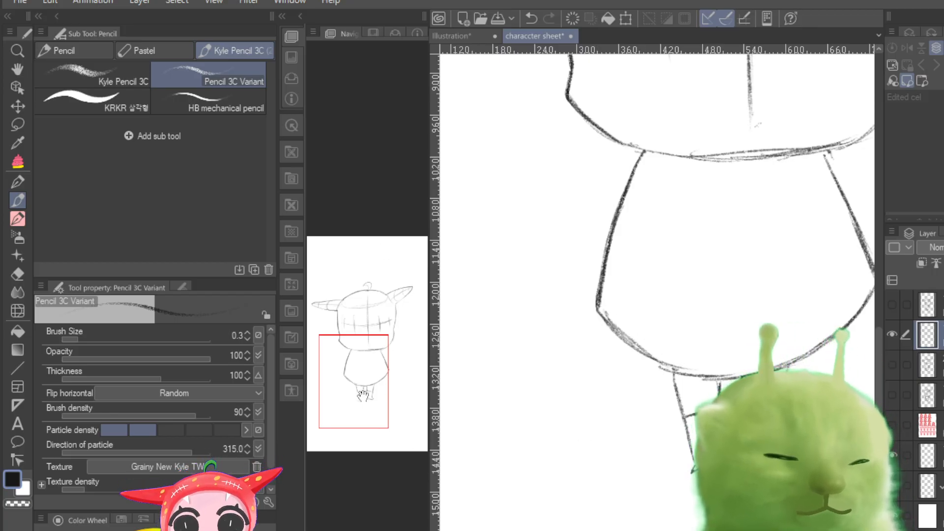
{"action": "left_click_drag", "start_coordinate": [384, 386], "coordinate": [406, 376]}
{"action": "left_click_drag", "start_coordinate": [691, 211], "coordinate": [745, 332]}
Step: Darken the right leg's band line, outer side and foot, plus the inner sides of both legs
{"action": "left_click_drag", "start_coordinate": [609, 465], "coordinate": [640, 473]}
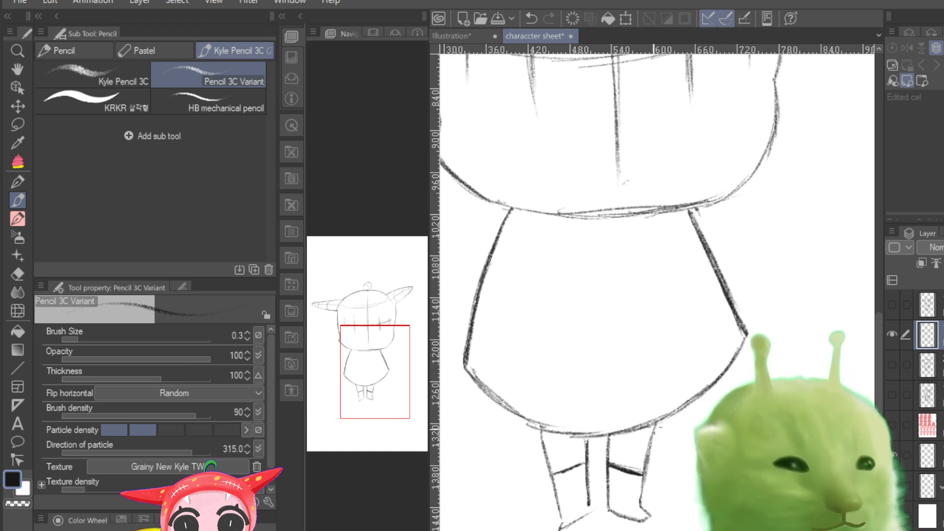
{"action": "mouse_move", "coordinate": [655, 426]}
{"action": "left_mouse_down"}
{"action": "mouse_move", "coordinate": [642, 491]}
{"action": "mouse_move", "coordinate": [648, 514]}
{"action": "mouse_move", "coordinate": [610, 511]}
{"action": "left_mouse_up"}
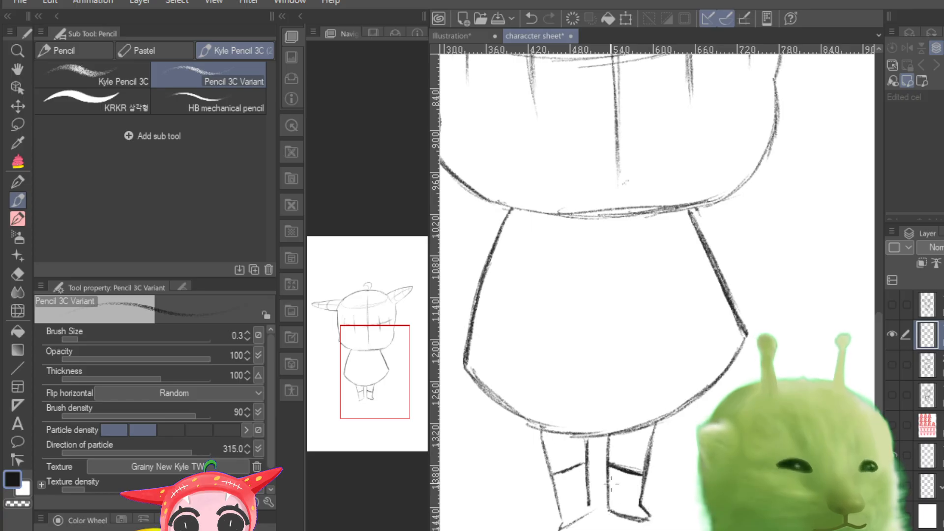
{"action": "mouse_move", "coordinate": [607, 438]}
{"action": "left_mouse_down"}
{"action": "mouse_move", "coordinate": [610, 506]}
{"action": "mouse_move", "coordinate": [585, 471]}
{"action": "mouse_move", "coordinate": [589, 512]}
{"action": "left_mouse_up"}
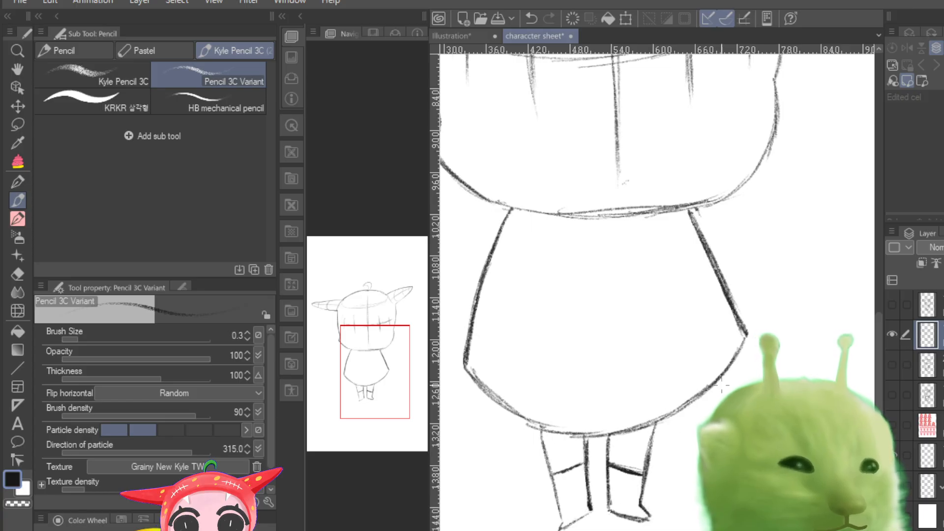
Step: Darken the lower-right curve of the head from the cape's shoulder up along the cheek
{"action": "left_click_drag", "start_coordinate": [693, 209], "coordinate": [747, 181]}
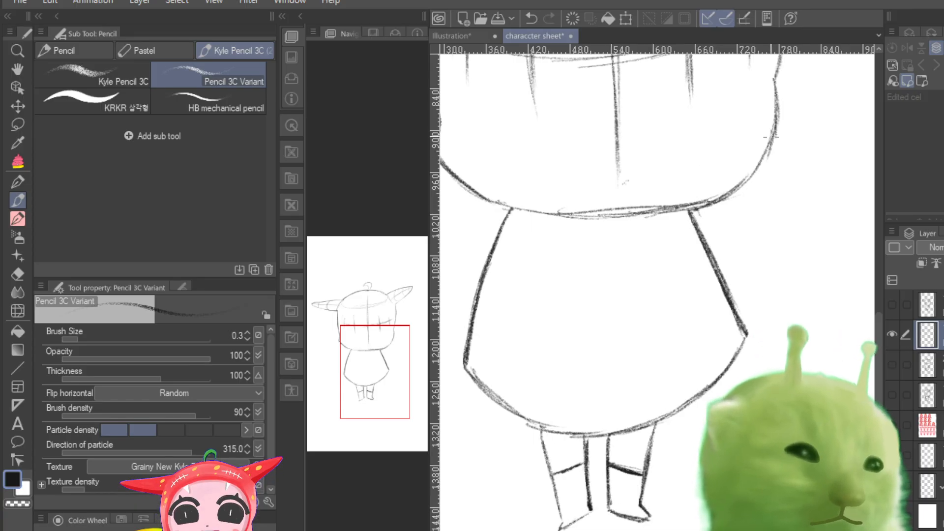
{"action": "left_click_drag", "start_coordinate": [774, 104], "coordinate": [751, 178]}
{"action": "key", "text": "ctrl+plus"}
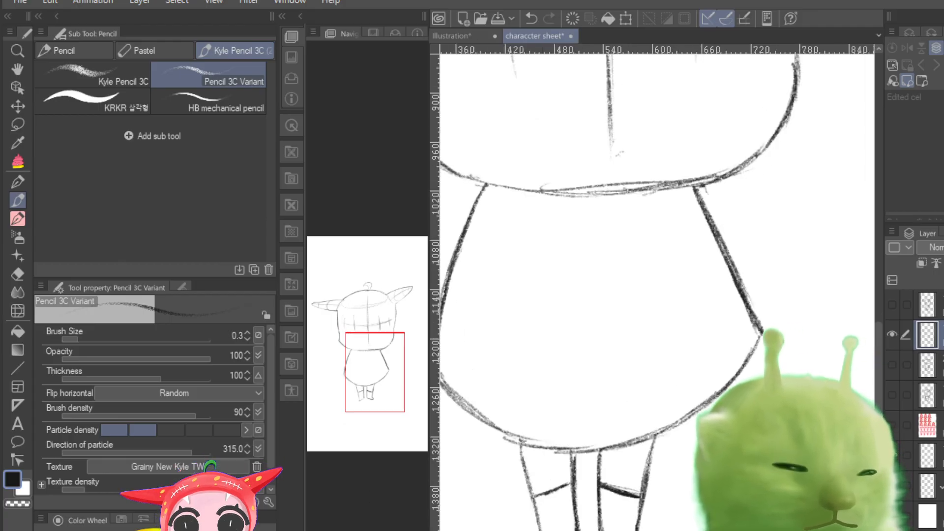
Step: Compare the clean front view with its faded sketch by toggling the visibility of the two layers
{"action": "key", "text": "ctrl+minus"}
{"action": "key", "text": "ctrl+minus"}
{"action": "key", "text": "ctrl+minus"}
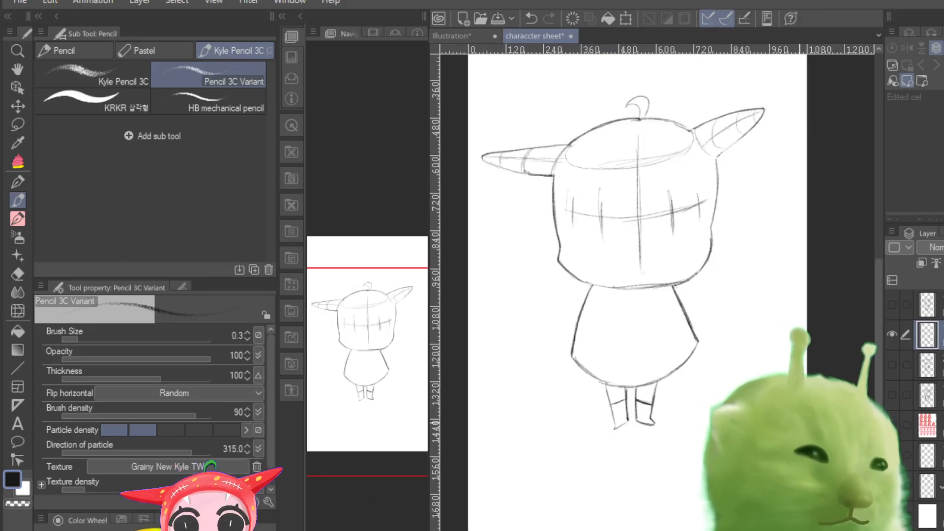
{"action": "left_click", "coordinate": [891, 334]}
{"action": "left_click", "coordinate": [891, 335]}
{"action": "left_click", "coordinate": [892, 336]}
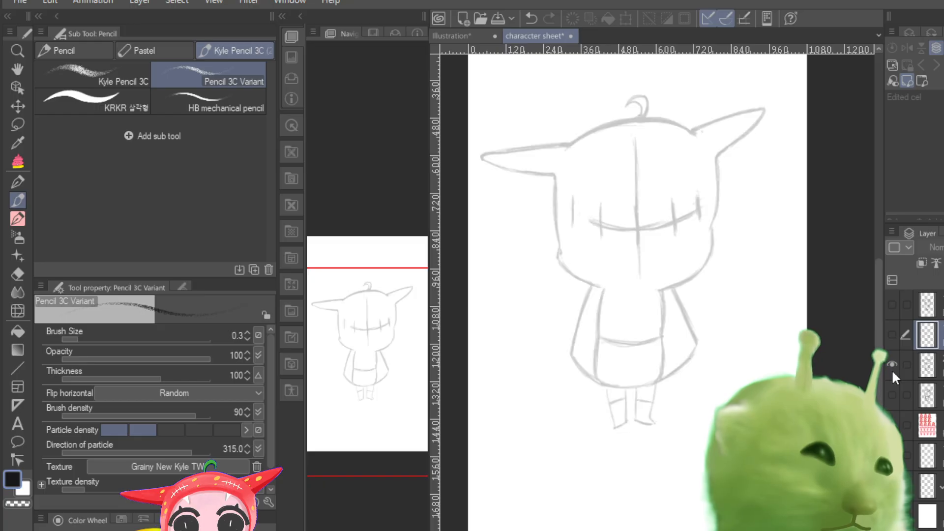
{"action": "left_click", "coordinate": [893, 337]}
{"action": "left_click", "coordinate": [895, 339]}
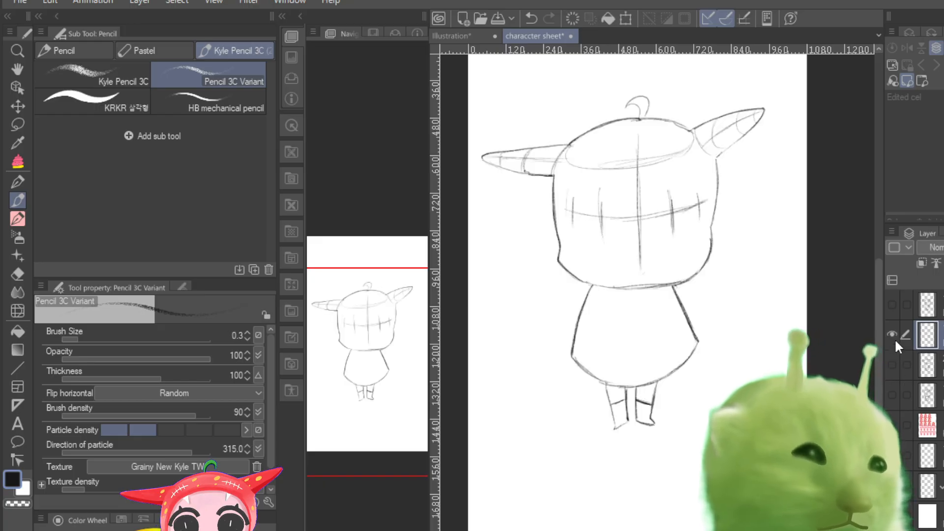
Step: Show only the side-view sketch, make its layer active and lower its opacity to a light grey
{"action": "left_click", "coordinate": [890, 337]}
{"action": "left_click", "coordinate": [891, 395]}
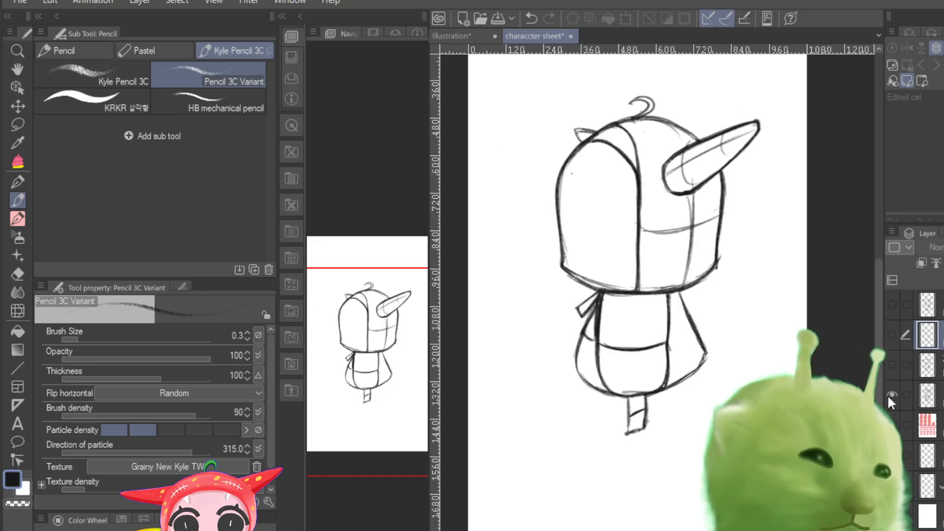
{"action": "left_click", "coordinate": [927, 395]}
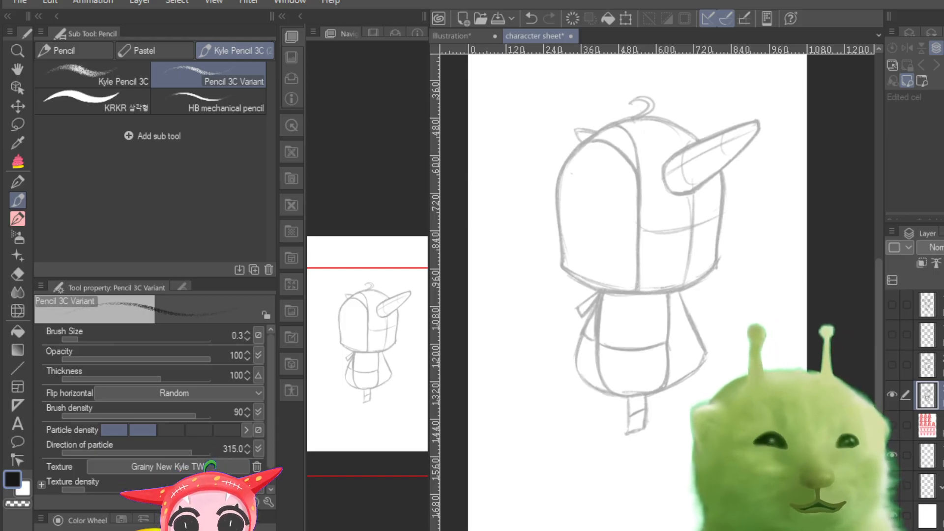
Step: Draw a thick round button on the side view's chest, between the hood's lower edge and the horizontal body line
{"action": "key", "text": "ctrl+plus"}
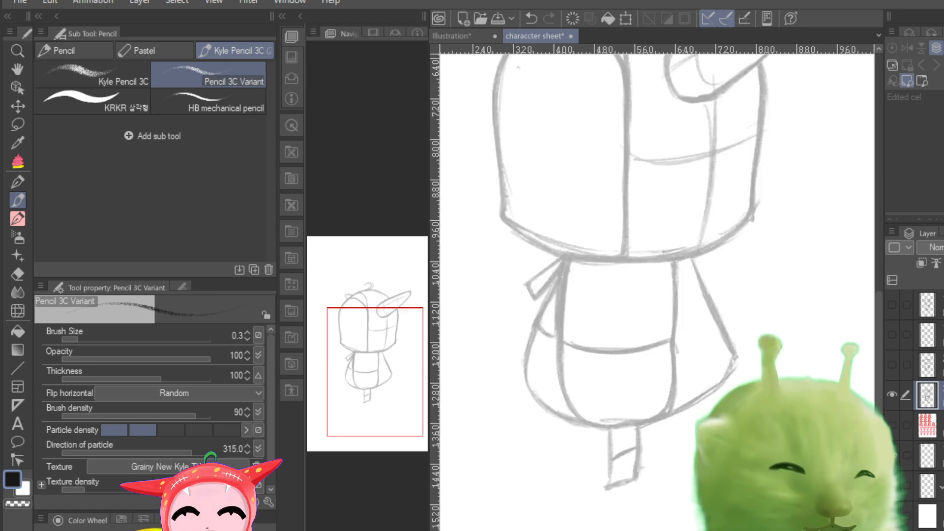
{"action": "key", "text": "ctrl+plus"}
{"action": "key", "text": "ctrl+plus"}
{"action": "key", "text": "ctrl+minus"}
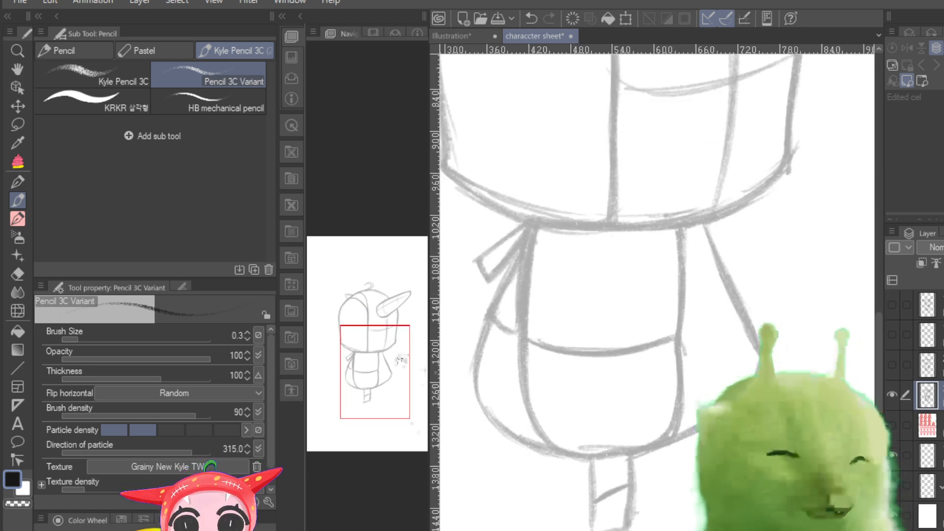
{"action": "mouse_move", "coordinate": [399, 367]}
{"action": "left_mouse_down"}
{"action": "mouse_move", "coordinate": [394, 348]}
{"action": "mouse_move", "coordinate": [395, 360]}
{"action": "left_mouse_up"}
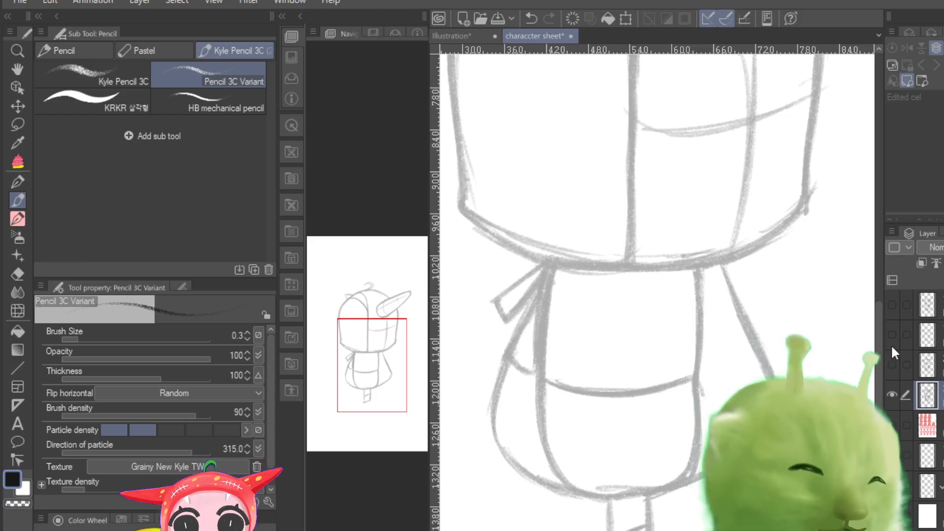
{"action": "left_click", "coordinate": [896, 394]}
{"action": "left_click", "coordinate": [896, 394]}
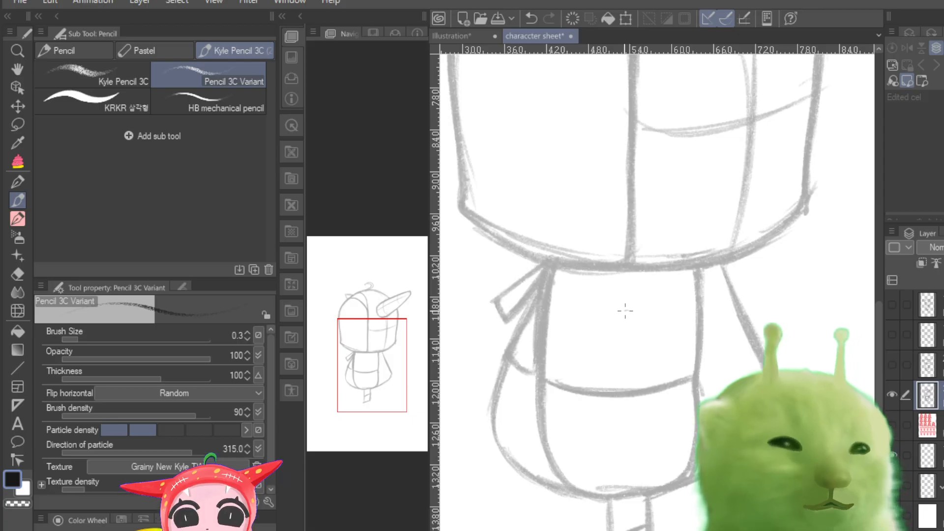
{"action": "mouse_move", "coordinate": [634, 301]}
{"action": "left_mouse_down"}
{"action": "mouse_move", "coordinate": [612, 347]}
{"action": "mouse_move", "coordinate": [661, 319]}
{"action": "mouse_move", "coordinate": [612, 329]}
{"action": "mouse_move", "coordinate": [663, 325]}
{"action": "mouse_move", "coordinate": [614, 331]}
{"action": "left_mouse_up"}
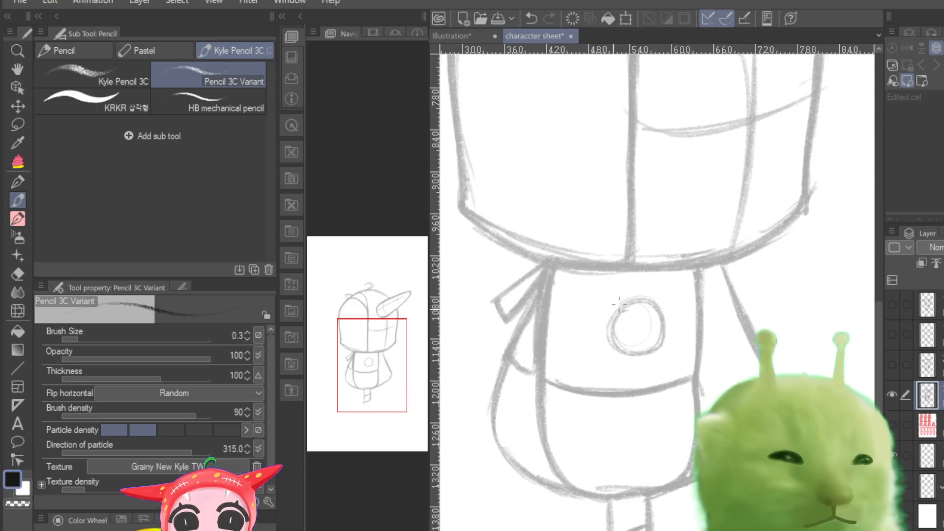
{"action": "mouse_move", "coordinate": [654, 297]}
{"action": "left_mouse_down"}
{"action": "mouse_move", "coordinate": [607, 334]}
{"action": "mouse_move", "coordinate": [619, 305]}
{"action": "left_mouse_up"}
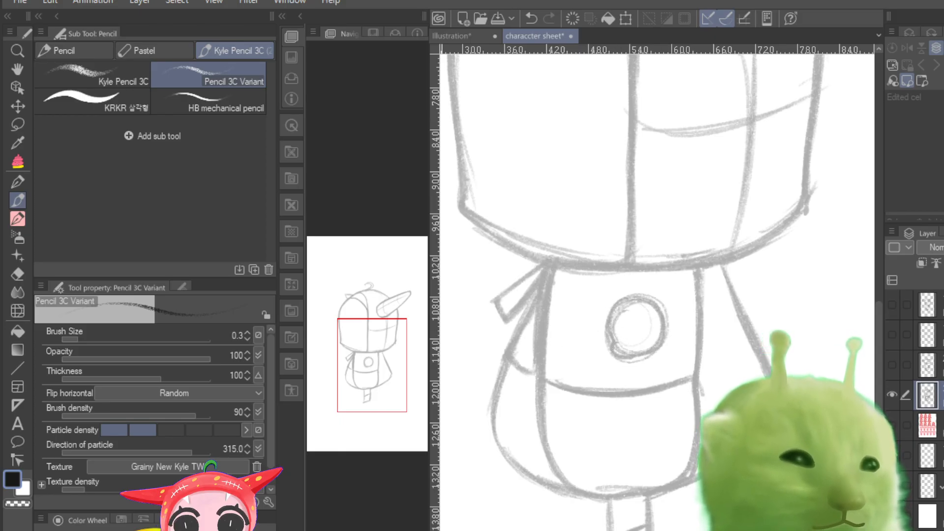
Step: Hide the side view and compare the faded front sketch with the clean front view by toggling their layers
{"action": "scroll", "coordinate": [659, 347], "scroll_direction": "down", "scroll_amount": 5}
{"action": "scroll", "coordinate": [659, 347], "scroll_direction": "up", "scroll_amount": 4}
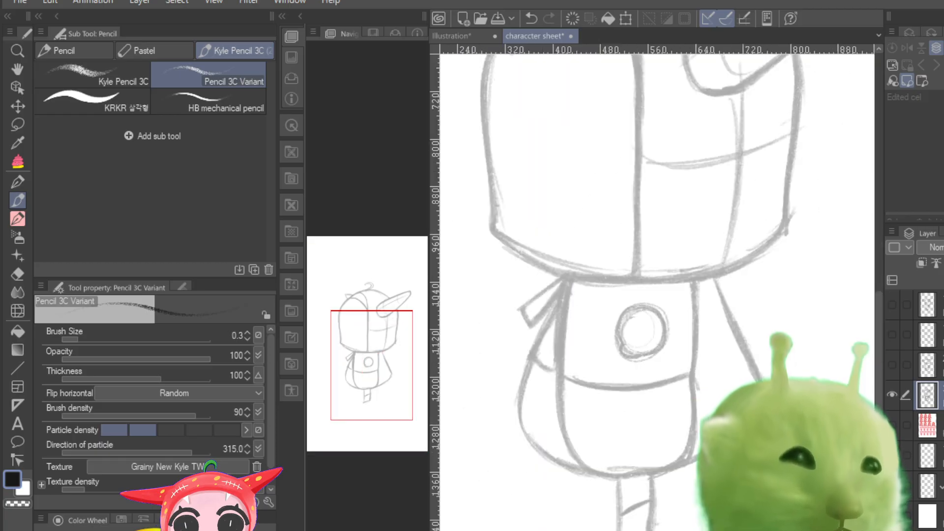
{"action": "scroll", "coordinate": [659, 347], "scroll_direction": "down", "scroll_amount": 3}
{"action": "left_click", "coordinate": [891, 386]}
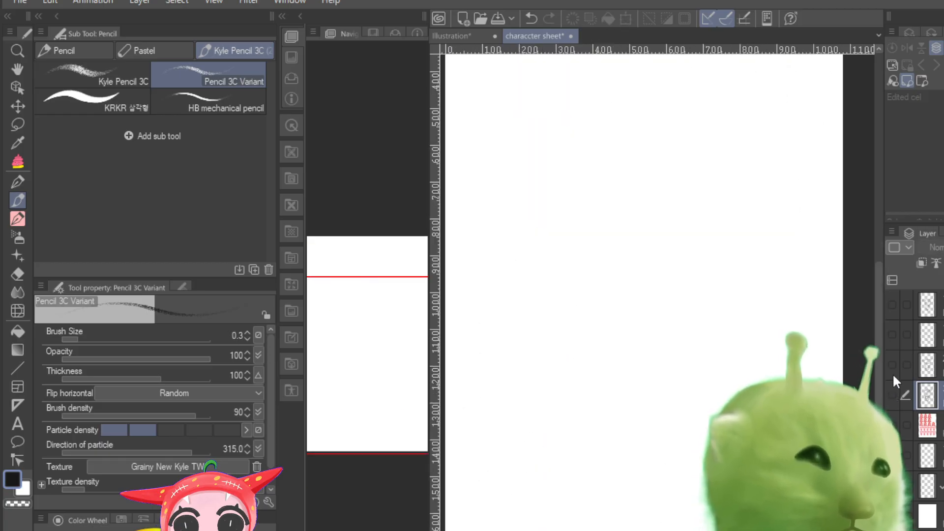
{"action": "left_click", "coordinate": [892, 370]}
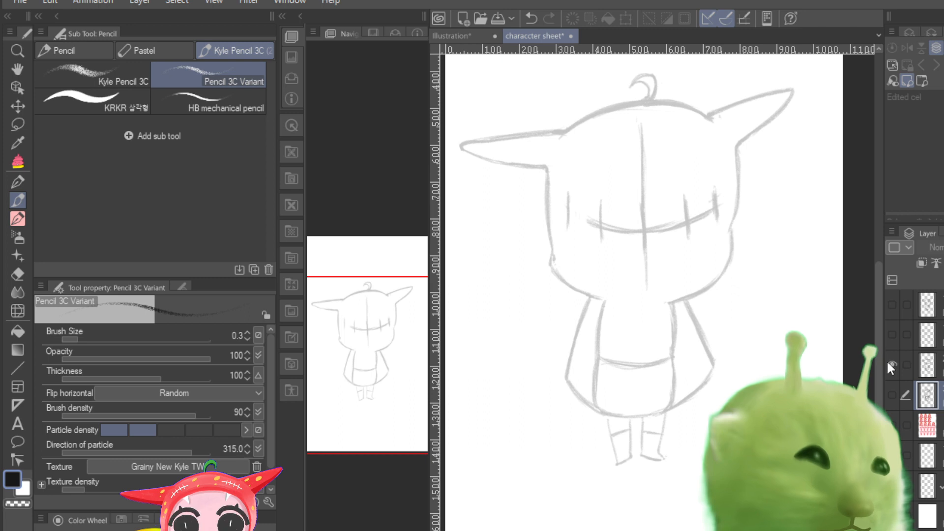
{"action": "left_click", "coordinate": [891, 364]}
{"action": "left_click", "coordinate": [891, 334]}
{"action": "left_click", "coordinate": [890, 364]}
{"action": "left_click", "coordinate": [890, 364]}
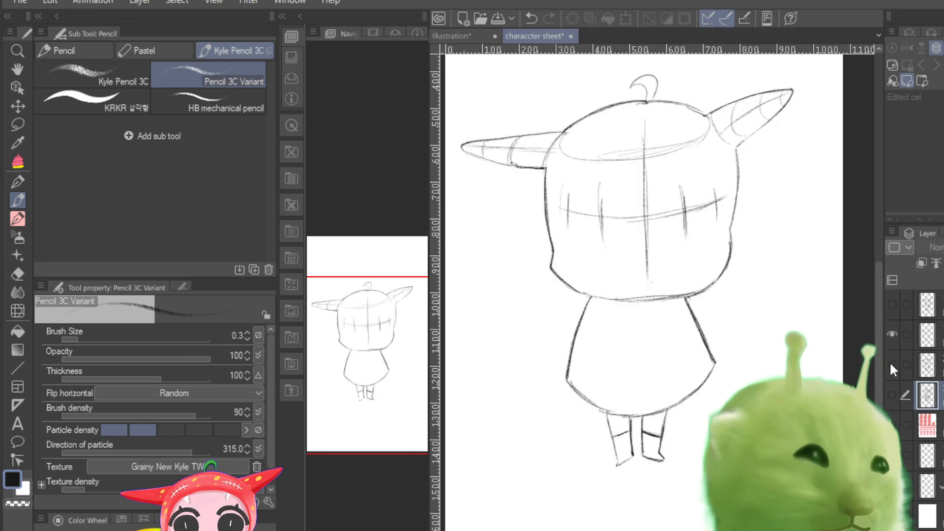
{"action": "left_click", "coordinate": [890, 364]}
{"action": "left_click", "coordinate": [890, 364]}
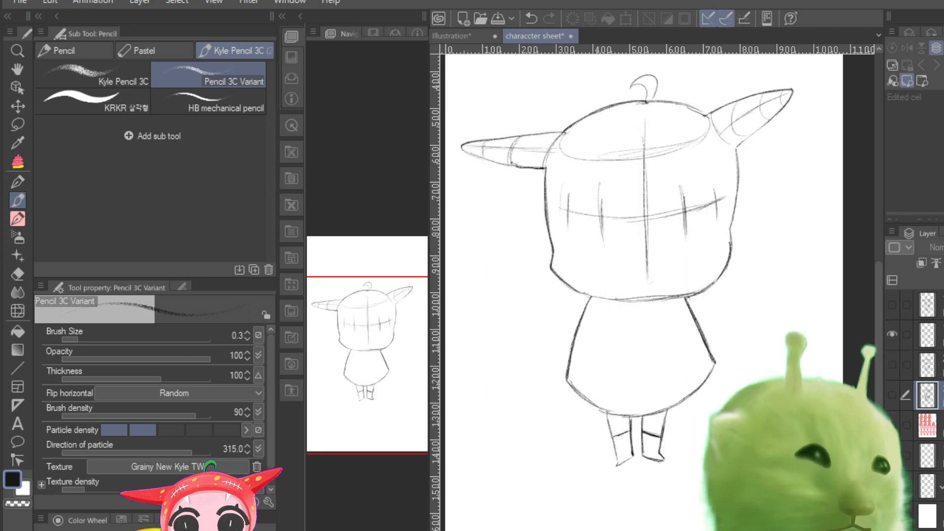
Step: Identify the faded front-sketch layer beneath the clean front view, hide it and merge it with the layer below
{"action": "left_click", "coordinate": [941, 365]}
{"action": "left_click", "coordinate": [941, 335]}
{"action": "left_click", "coordinate": [940, 372]}
{"action": "left_click", "coordinate": [894, 369]}
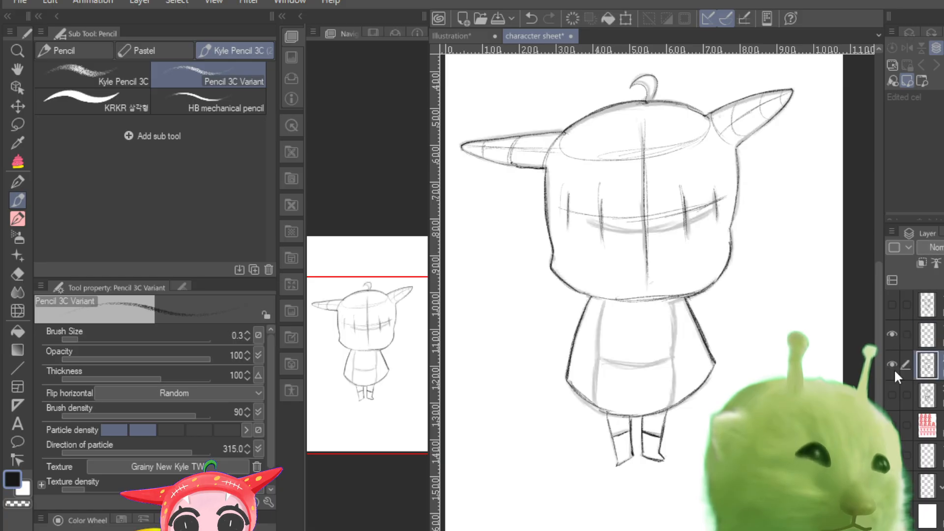
{"action": "left_click", "coordinate": [894, 368]}
{"action": "left_click", "coordinate": [893, 369]}
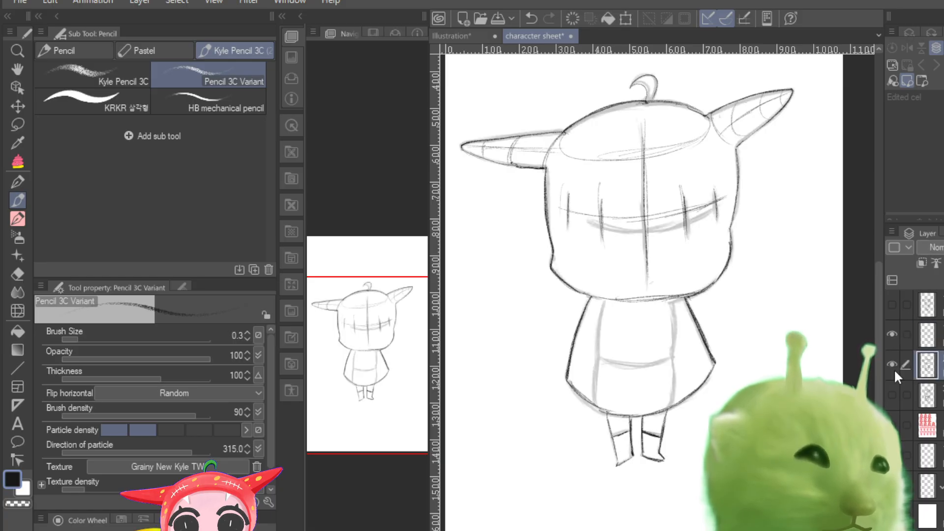
{"action": "left_click", "coordinate": [894, 369]}
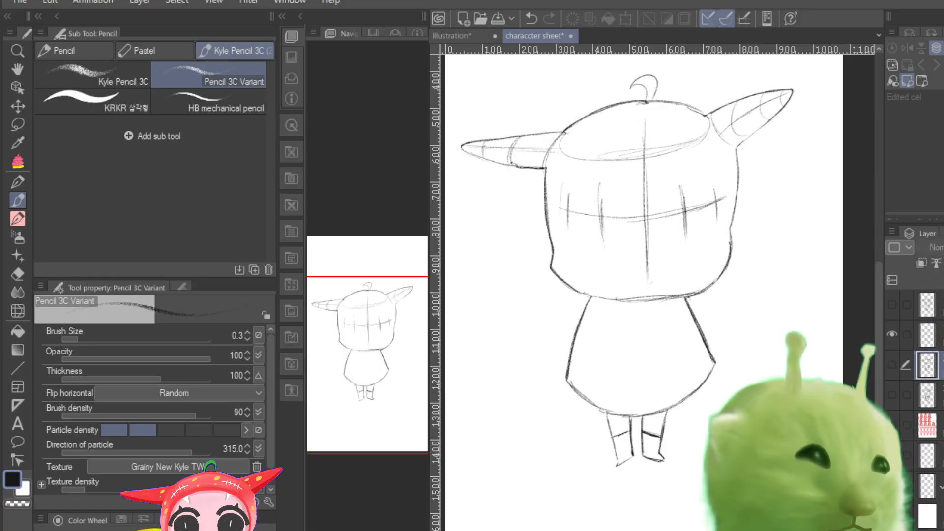
{"action": "key", "text": "ctrl+e"}
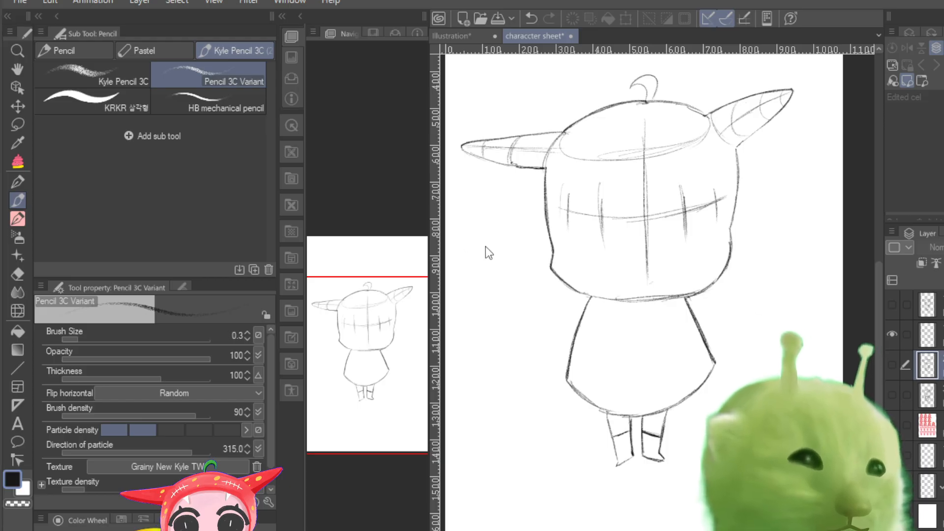
Step: Hide the clean front view, examine the turned-head sketch's overall proportions on its own, and hide that sketch too
{"action": "left_click", "coordinate": [896, 332]}
{"action": "left_click", "coordinate": [895, 301]}
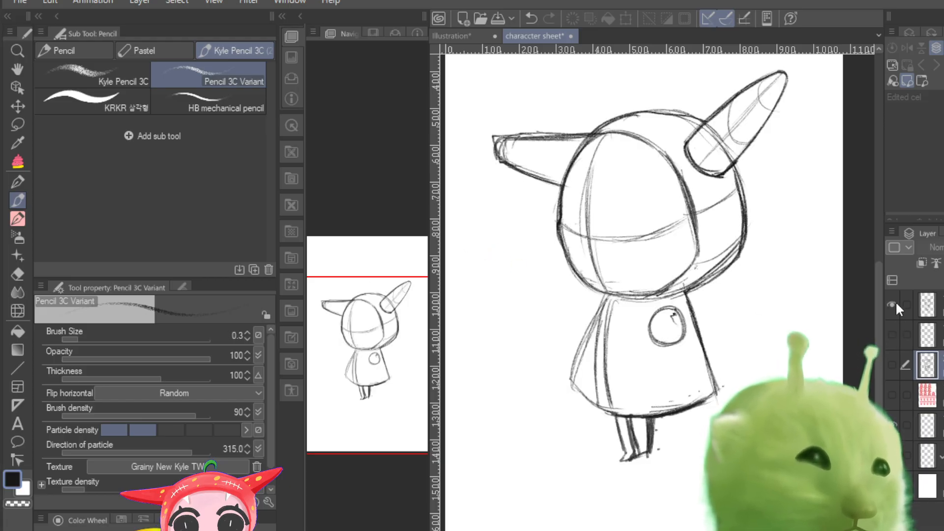
{"action": "left_click", "coordinate": [895, 301]}
{"action": "left_click", "coordinate": [895, 301]}
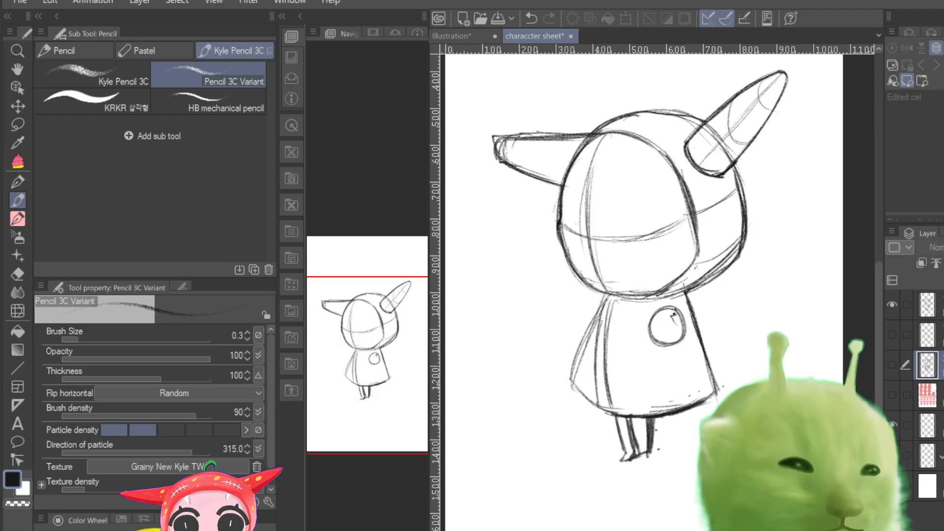
{"action": "key", "text": "ctrl+minus"}
{"action": "key", "text": "ctrl+plus"}
{"action": "key", "text": "ctrl+plus"}
{"action": "key", "text": "ctrl+plus"}
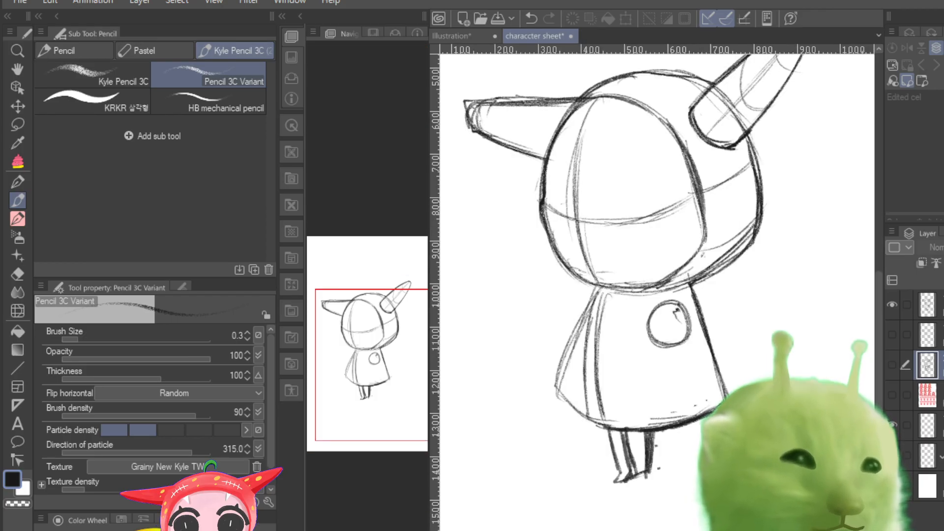
{"action": "key", "text": "ctrl+minus"}
{"action": "key", "text": "ctrl+minus"}
{"action": "key", "text": "ctrl+minus"}
{"action": "key", "text": "ctrl+plus"}
{"action": "key", "text": "ctrl+plus"}
{"action": "key", "text": "ctrl+plus"}
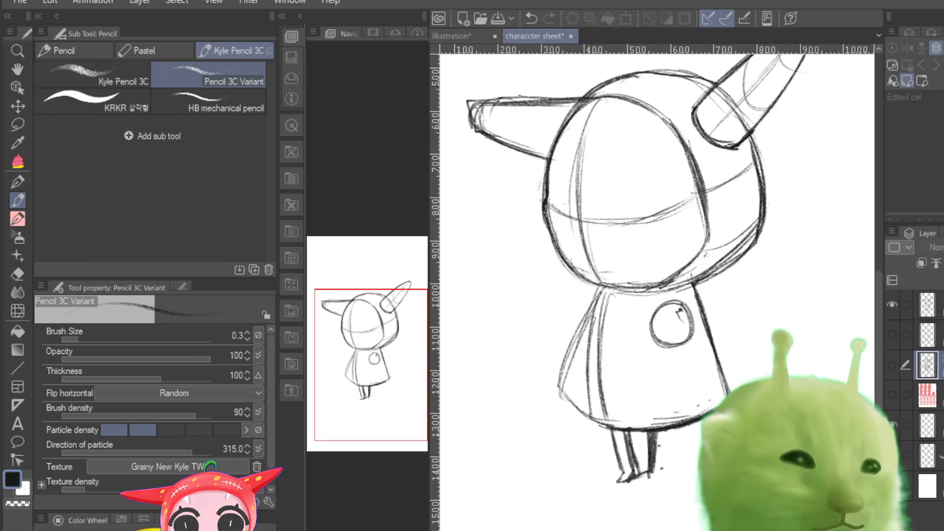
{"action": "key", "text": "ctrl+minus"}
{"action": "key", "text": "ctrl+minus"}
{"action": "key", "text": "ctrl+plus"}
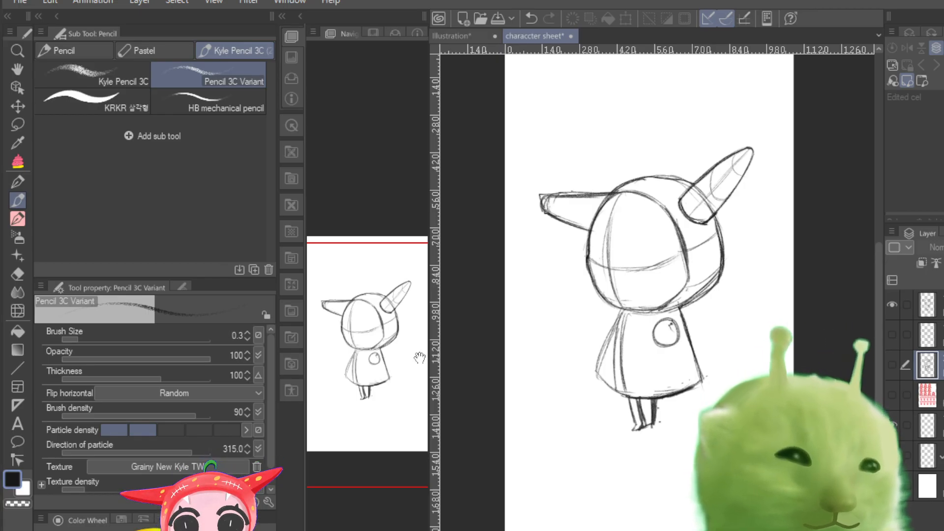
{"action": "left_click", "coordinate": [891, 305]}
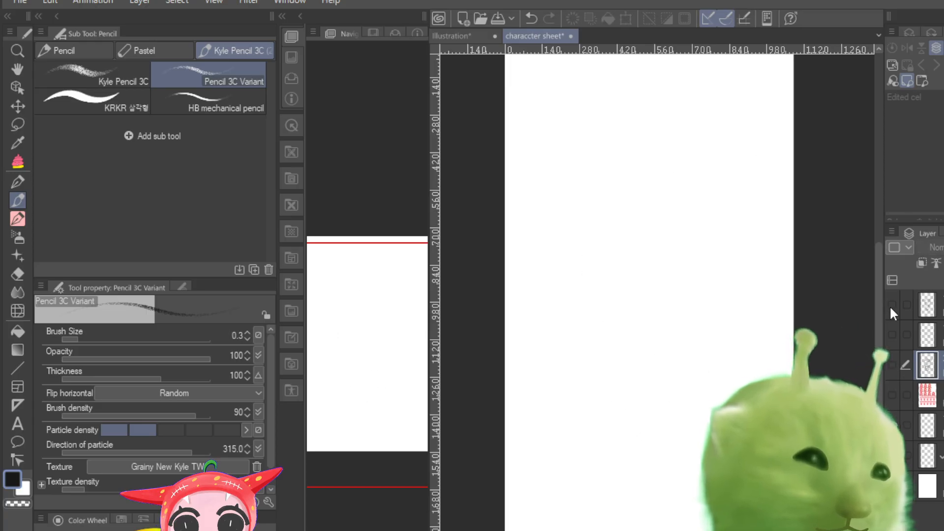
Step: Compare the front, turned-head and side sketches one at a time by toggling their layers' visibility
{"action": "left_click", "coordinate": [891, 335]}
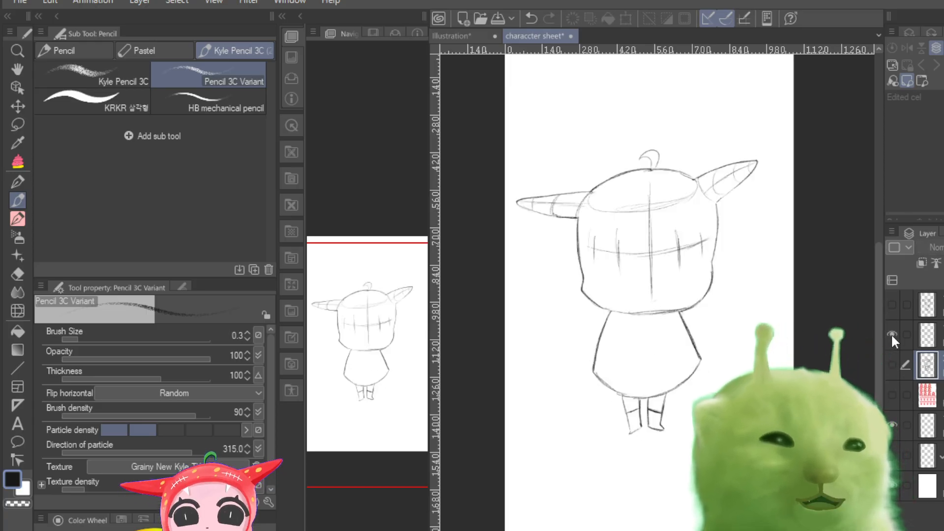
{"action": "left_click", "coordinate": [891, 334]}
{"action": "left_click", "coordinate": [891, 334]}
{"action": "left_click", "coordinate": [891, 334]}
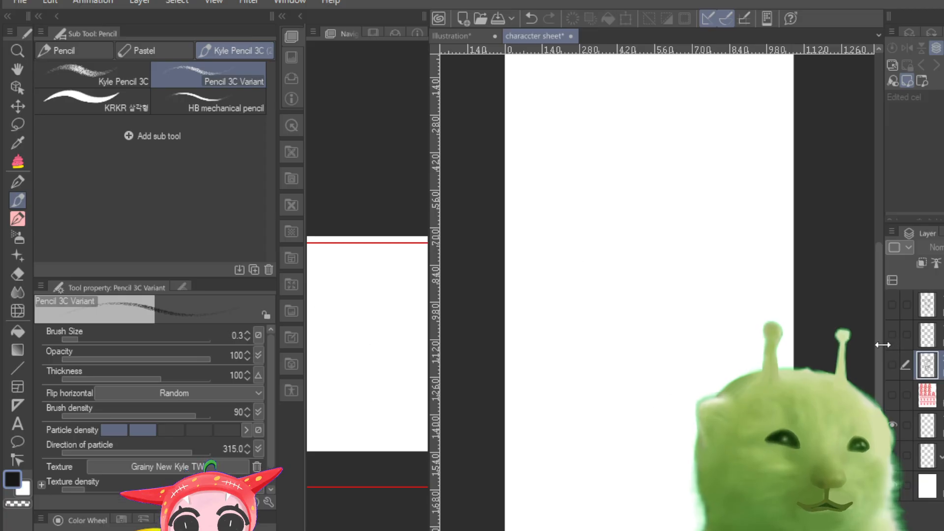
{"action": "left_click", "coordinate": [891, 306]}
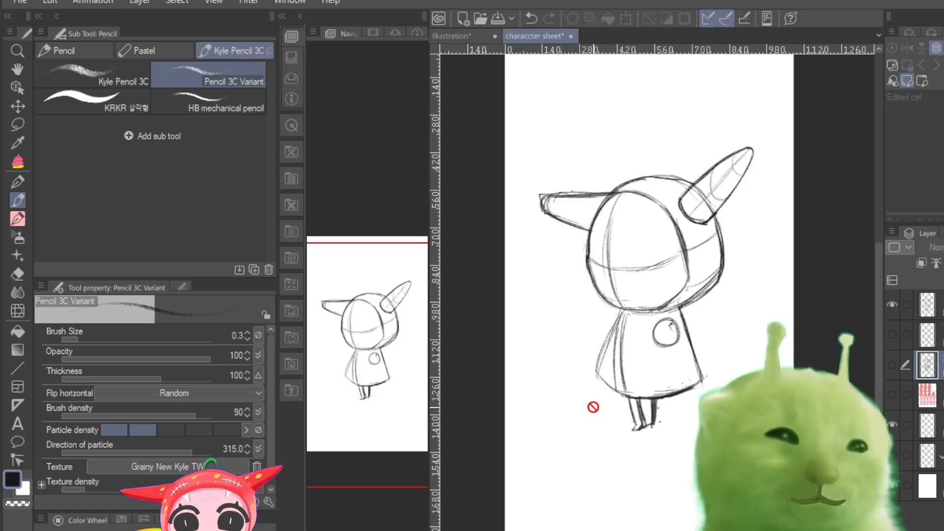
{"action": "left_click", "coordinate": [892, 304]}
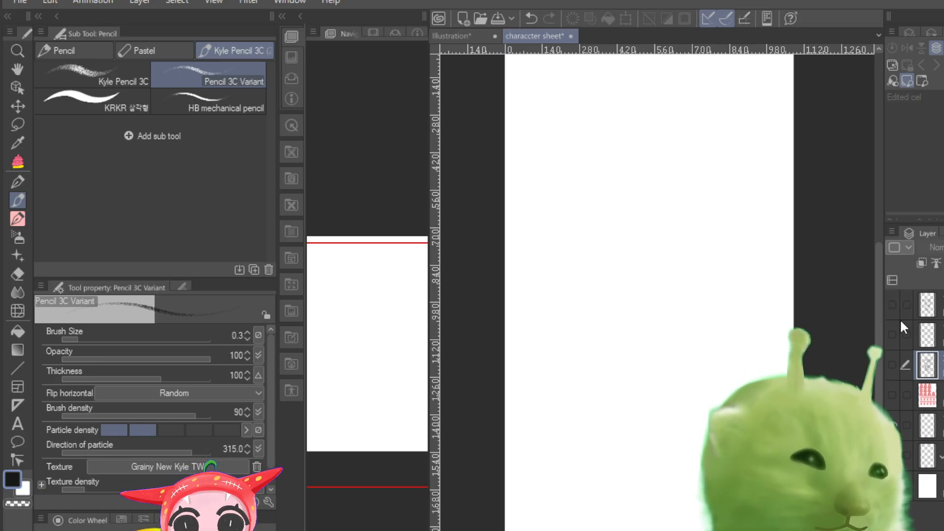
{"action": "left_click", "coordinate": [892, 335]}
{"action": "left_click", "coordinate": [892, 334]}
{"action": "left_click", "coordinate": [892, 365]}
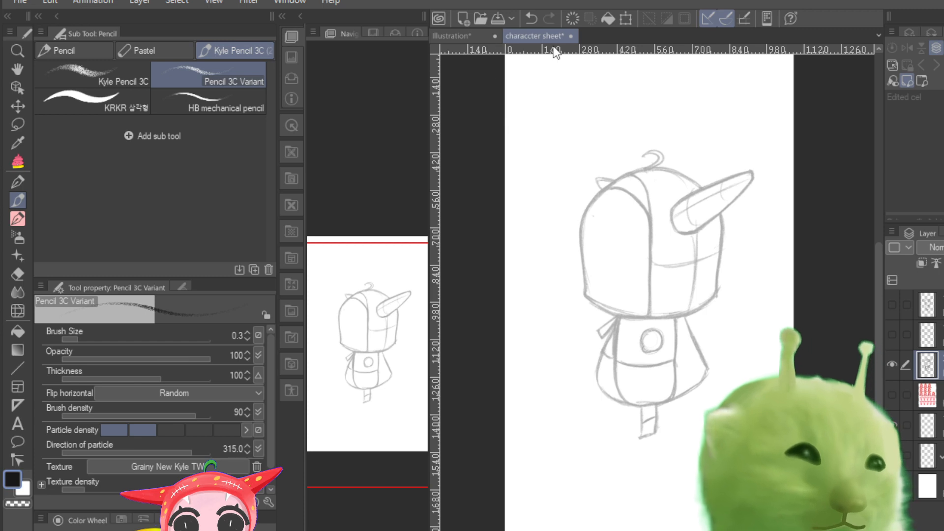
{"action": "left_click", "coordinate": [894, 364]}
{"action": "left_click", "coordinate": [892, 335]}
{"action": "left_click", "coordinate": [892, 334]}
{"action": "left_click", "coordinate": [894, 304]}
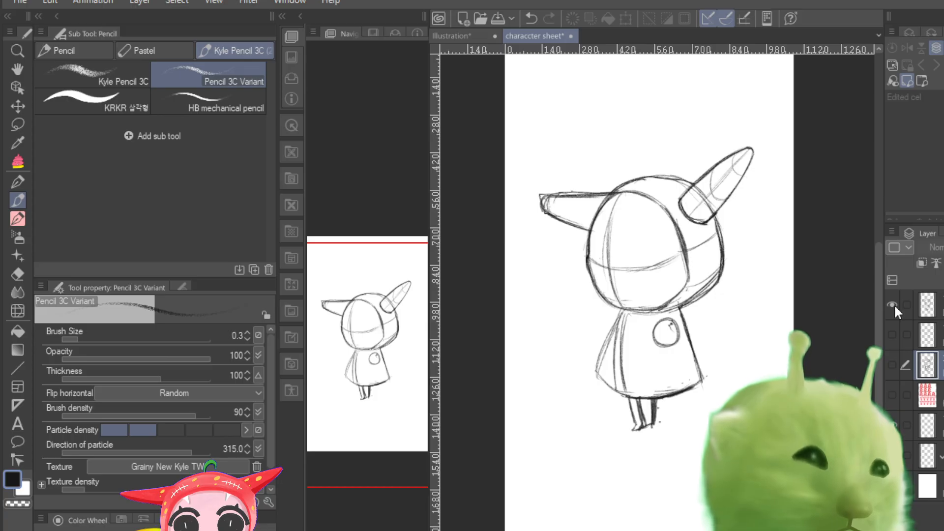
Step: Check the turned-head sketch against the coloured reference and against the faded side view by overlaying each in turn
{"action": "left_click", "coordinate": [892, 394]}
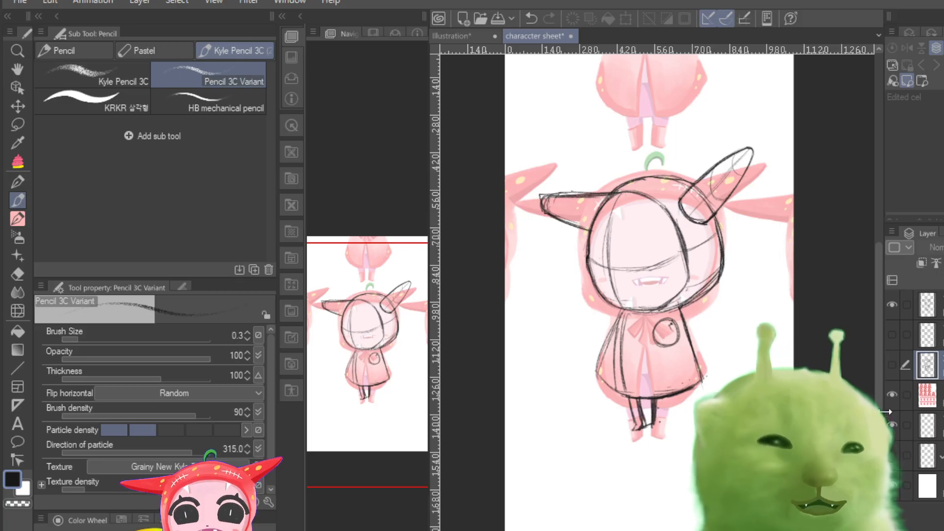
{"action": "left_click", "coordinate": [890, 396]}
{"action": "left_click", "coordinate": [892, 396]}
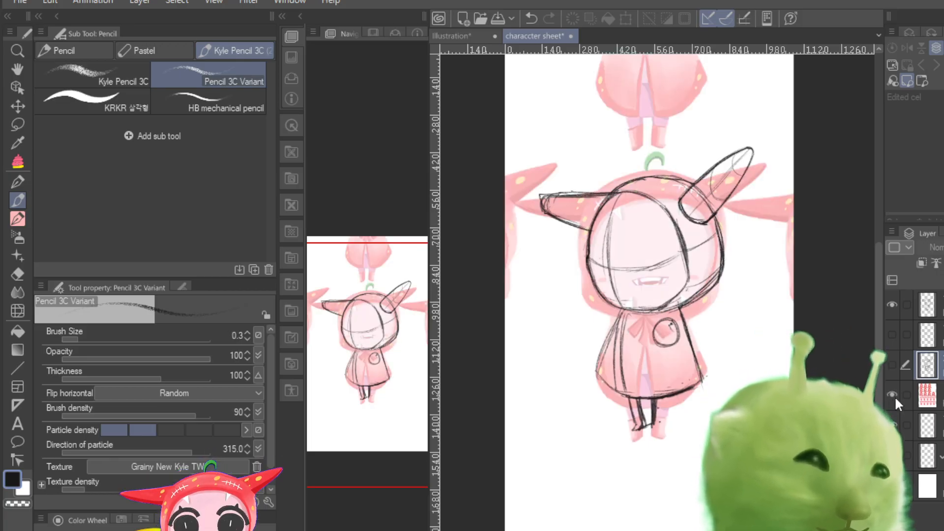
{"action": "left_click", "coordinate": [895, 408]}
{"action": "left_click", "coordinate": [891, 396]}
{"action": "left_click", "coordinate": [891, 396]}
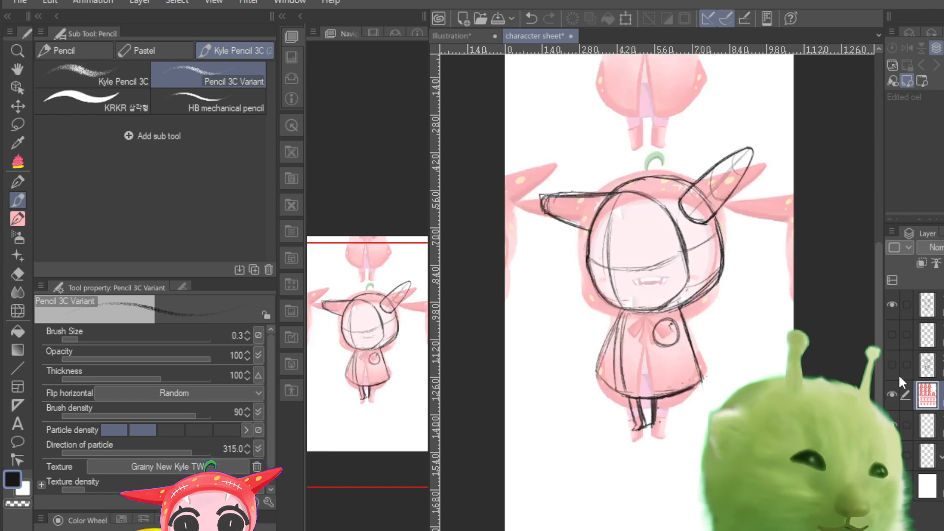
{"action": "left_click", "coordinate": [892, 398]}
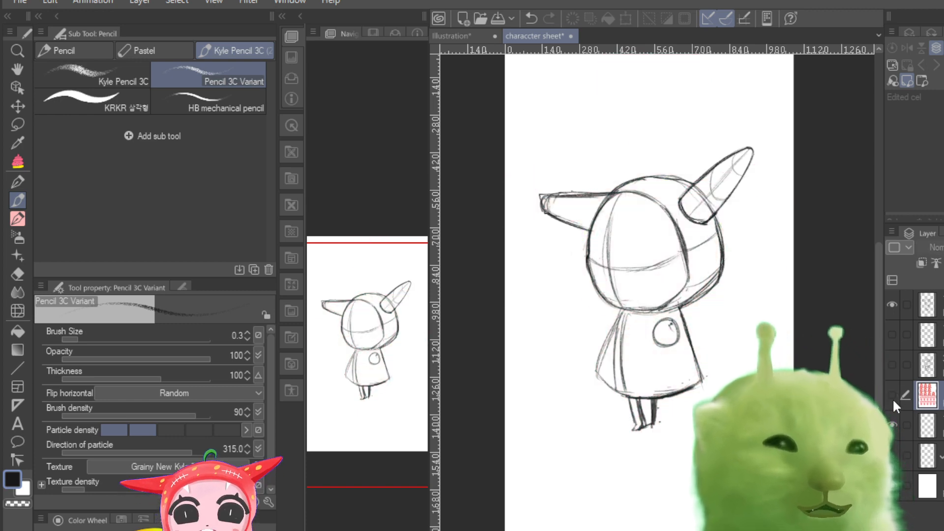
{"action": "left_click", "coordinate": [938, 365]}
{"action": "left_click", "coordinate": [892, 369]}
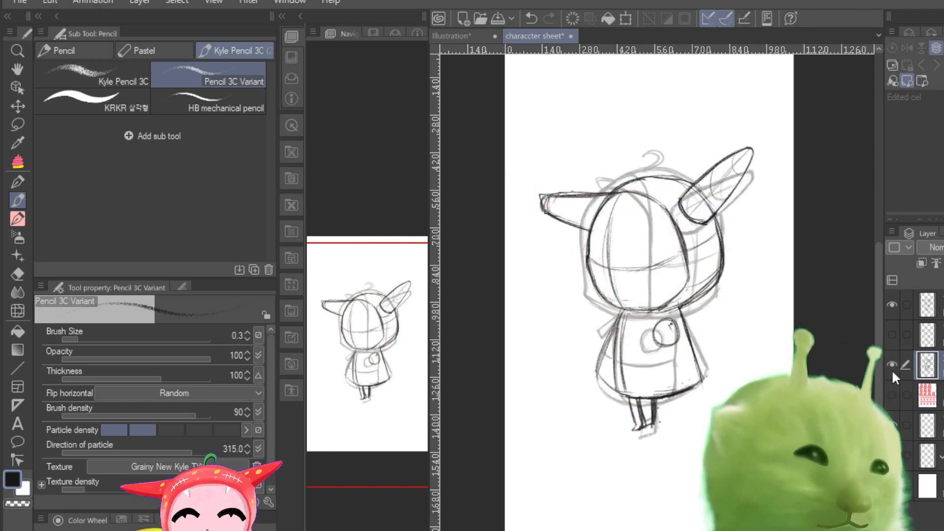
{"action": "left_click", "coordinate": [891, 369]}
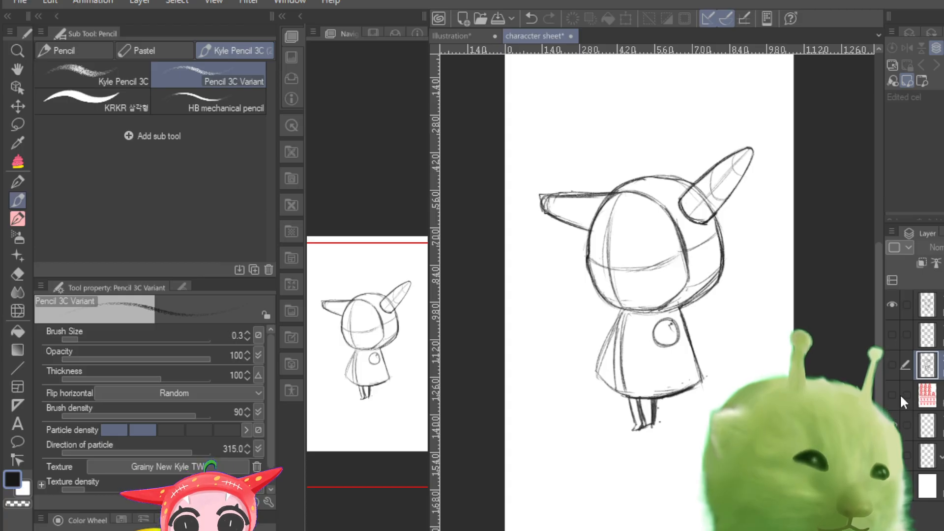
Step: Examine the turned-head sketch's size and head shape by repeatedly toggling the coloured reference and briefly overlaying the side view
{"action": "left_click", "coordinate": [892, 395]}
{"action": "left_click", "coordinate": [890, 395]}
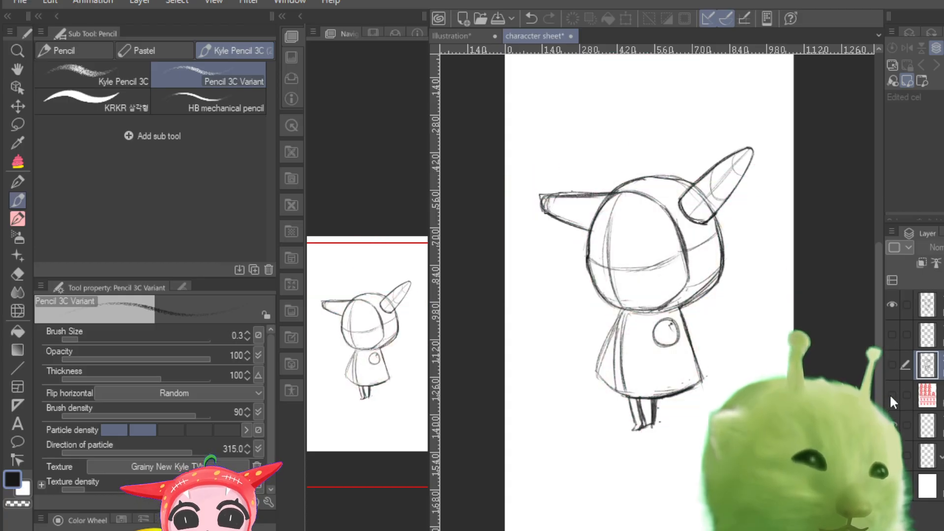
{"action": "left_click", "coordinate": [890, 394]}
{"action": "left_click", "coordinate": [889, 393]}
{"action": "left_click", "coordinate": [889, 394]}
{"action": "left_click", "coordinate": [889, 394]}
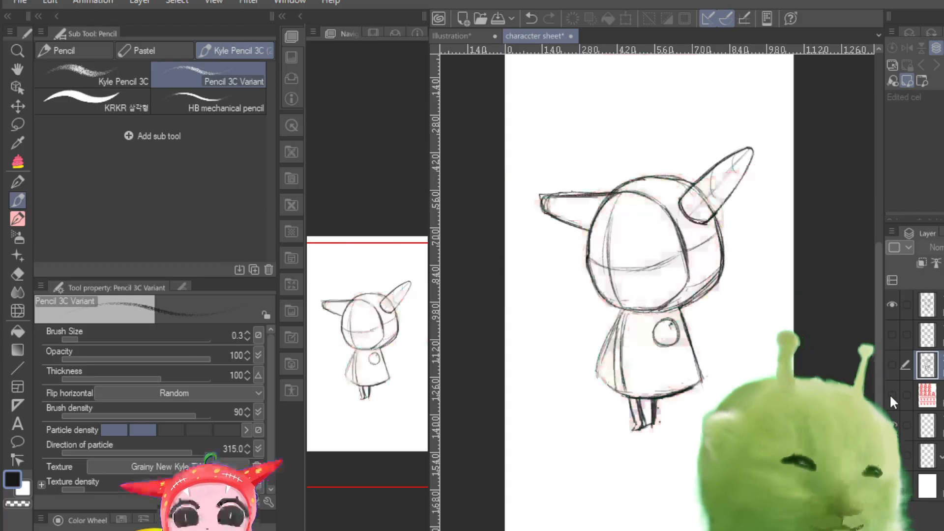
{"action": "left_click", "coordinate": [889, 394]}
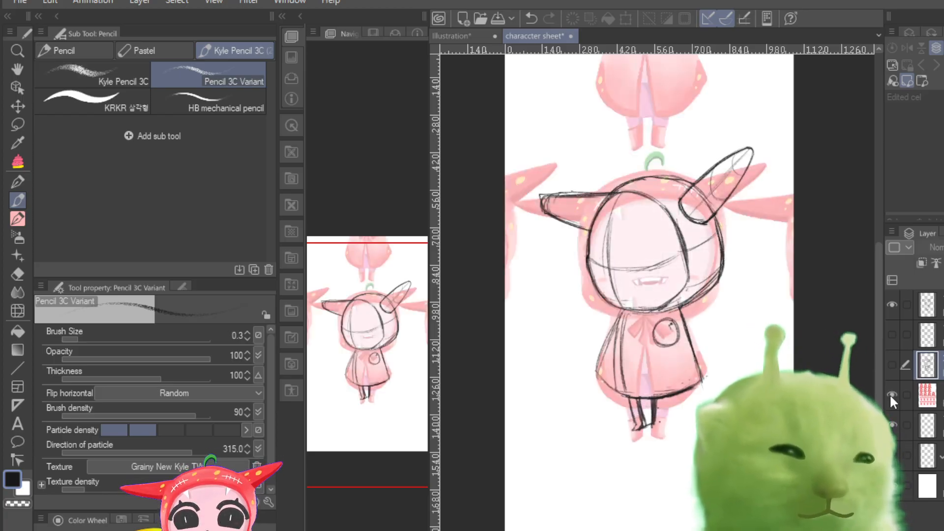
{"action": "left_click", "coordinate": [889, 373]}
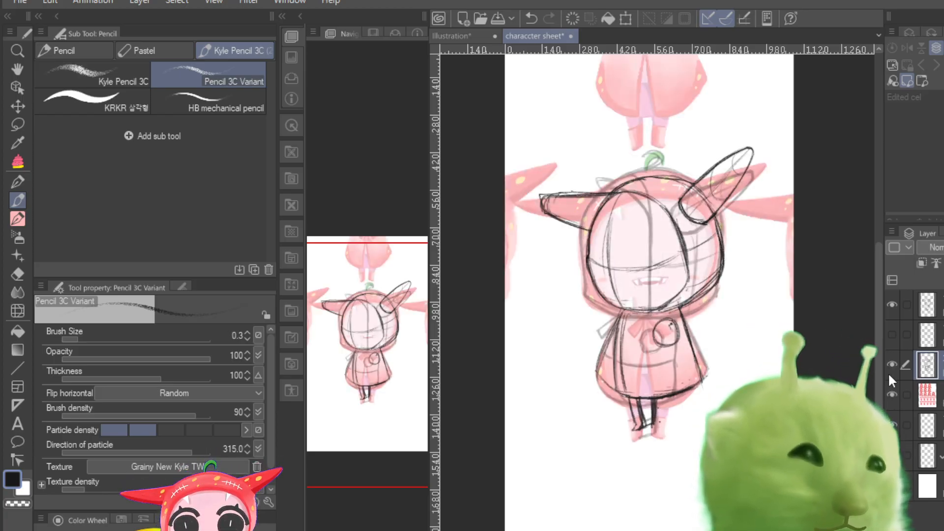
{"action": "left_click", "coordinate": [889, 373]}
{"action": "left_click", "coordinate": [892, 395]}
{"action": "left_click", "coordinate": [893, 395]}
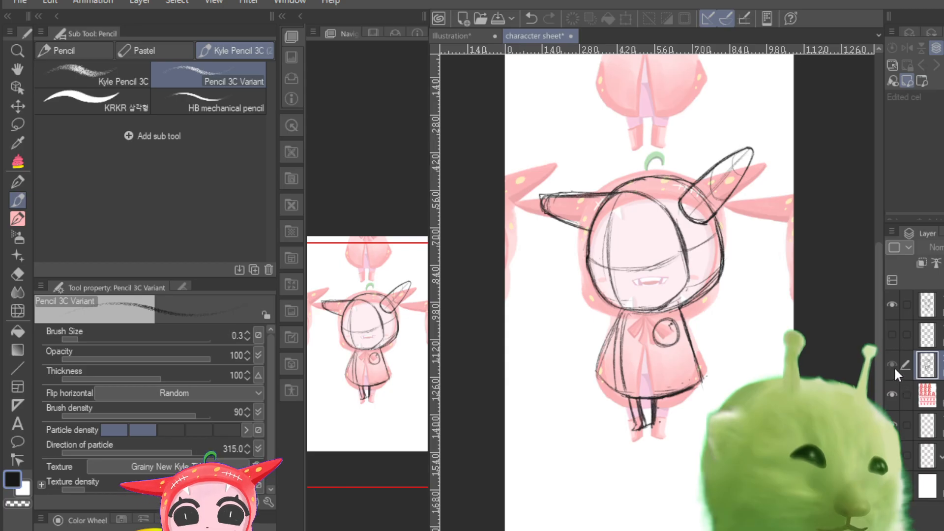
{"action": "left_click", "coordinate": [893, 367]}
{"action": "left_click", "coordinate": [893, 366]}
{"action": "left_click", "coordinate": [892, 395]}
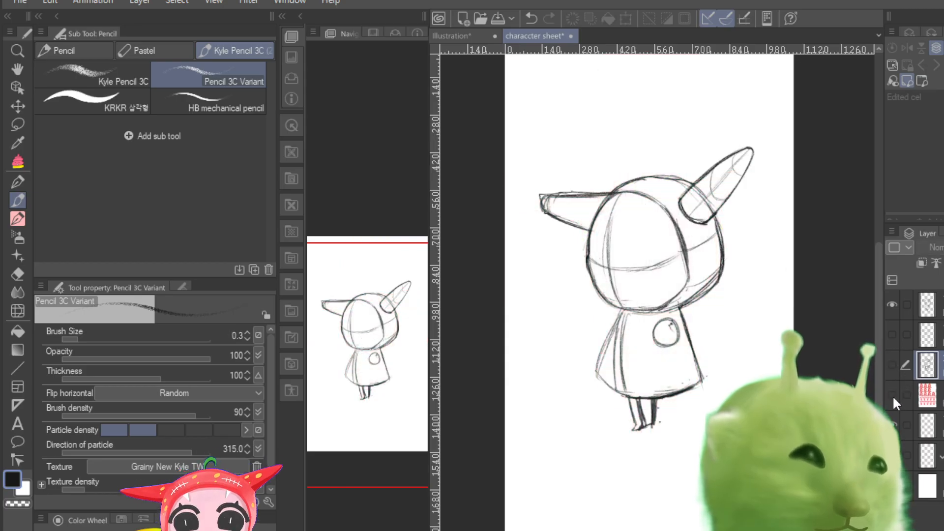
{"action": "left_click", "coordinate": [892, 395]}
{"action": "left_click", "coordinate": [894, 394]}
Step: Show the coloured reference beneath the turned-head sketch and scale that sketch up to 105%, positioned over the reference figure
{"action": "left_click", "coordinate": [892, 305]}
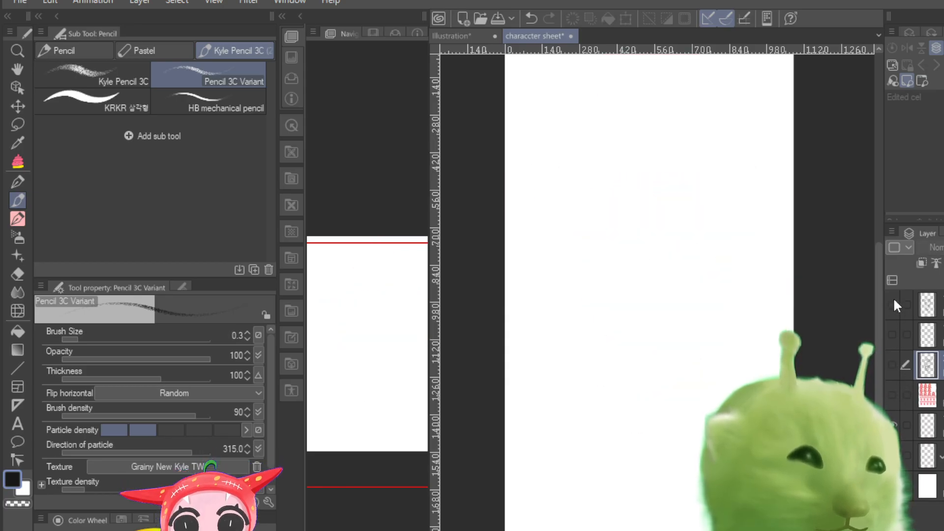
{"action": "left_click", "coordinate": [892, 305]}
{"action": "left_click", "coordinate": [892, 395]}
{"action": "left_click", "coordinate": [913, 309]}
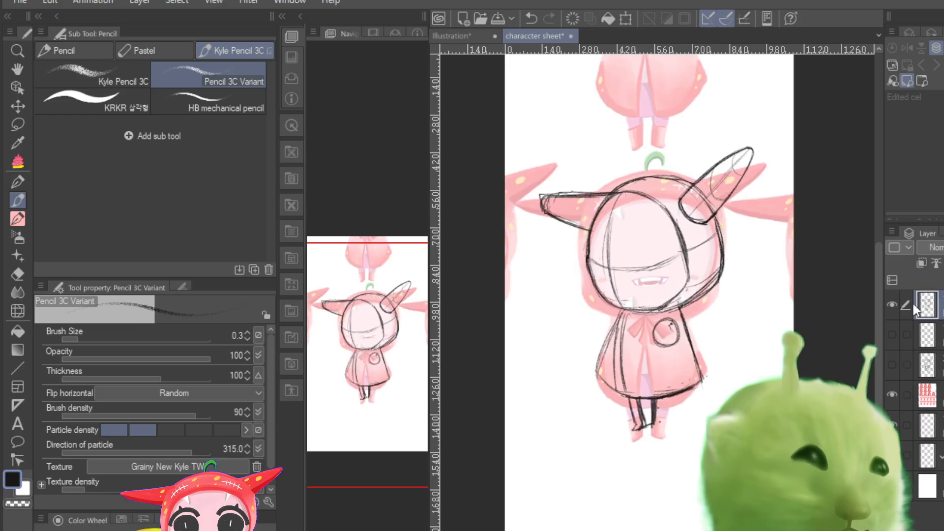
{"action": "left_click", "coordinate": [892, 305]}
{"action": "left_click", "coordinate": [892, 305]}
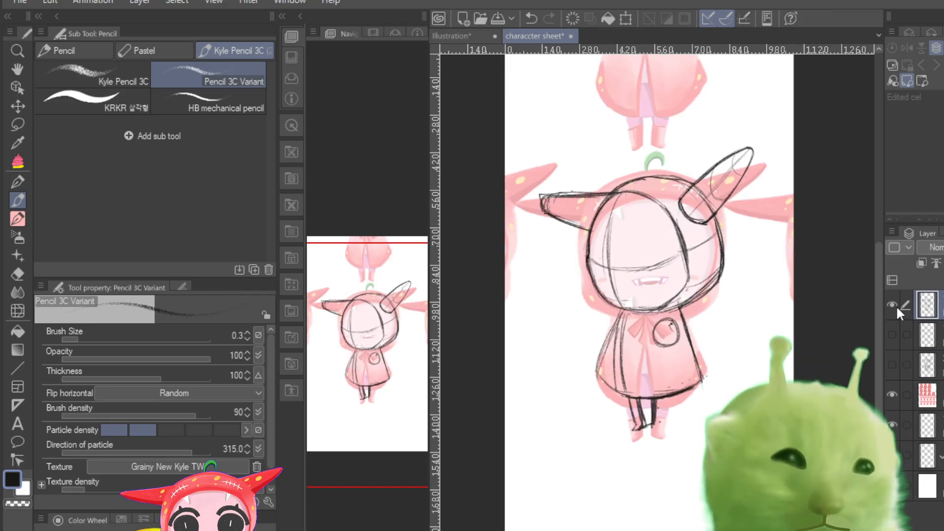
{"action": "key", "text": "ctrl+t"}
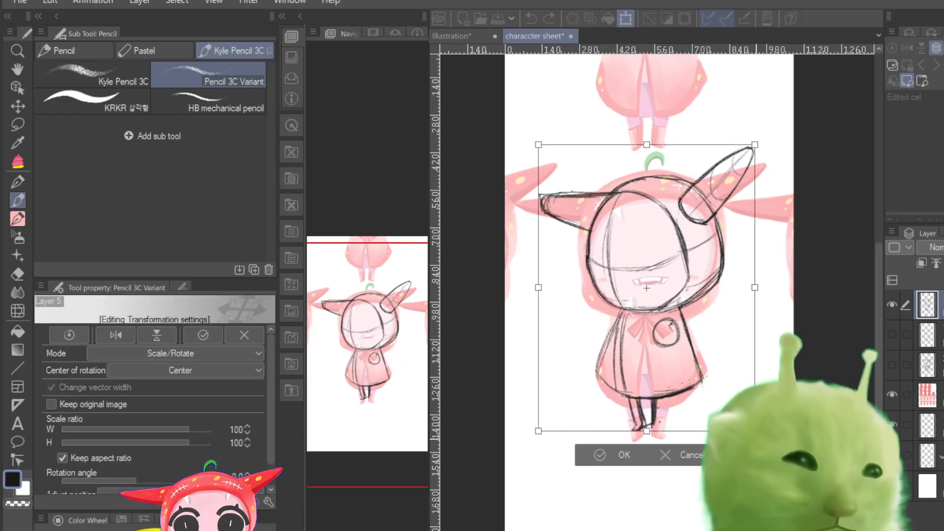
{"action": "left_click_drag", "start_coordinate": [754, 429], "coordinate": [775, 445]}
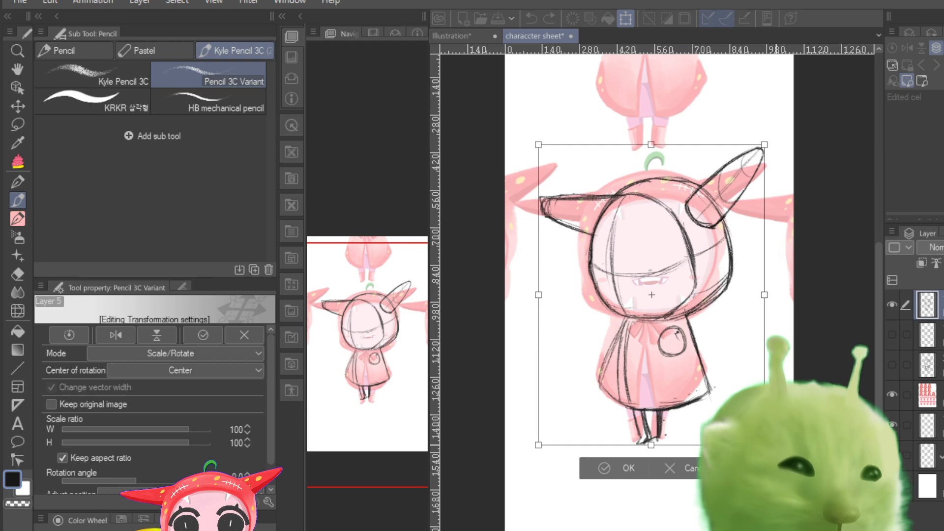
{"action": "left_click_drag", "start_coordinate": [611, 318], "coordinate": [608, 314]}
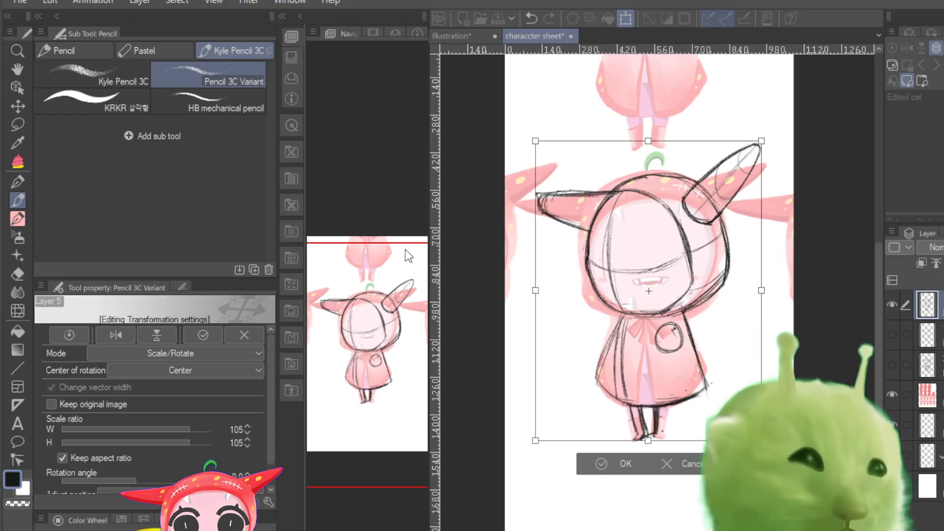
{"action": "key", "text": "Return"}
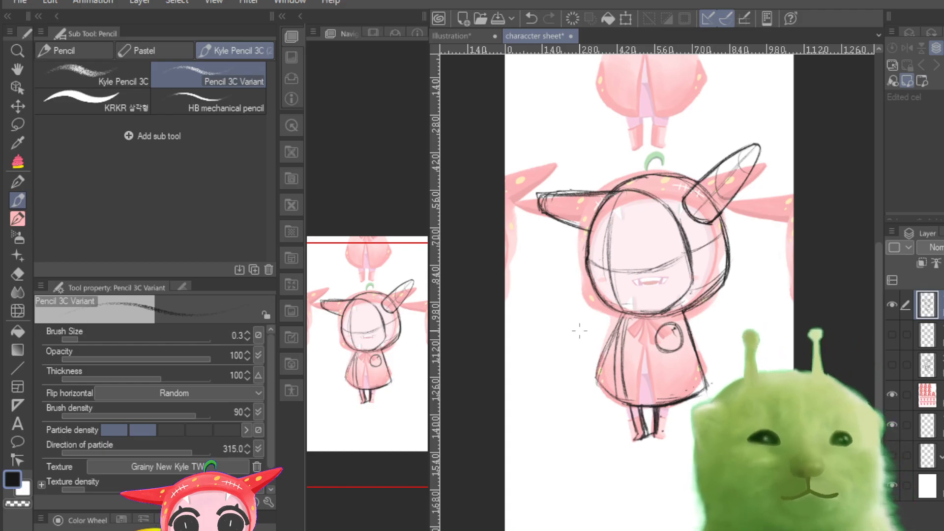
Step: Set the pencil size to 0.6 and erase the turned head's lower-left outline with a hard eraser of size 13.5
{"action": "left_click", "coordinate": [88, 337]}
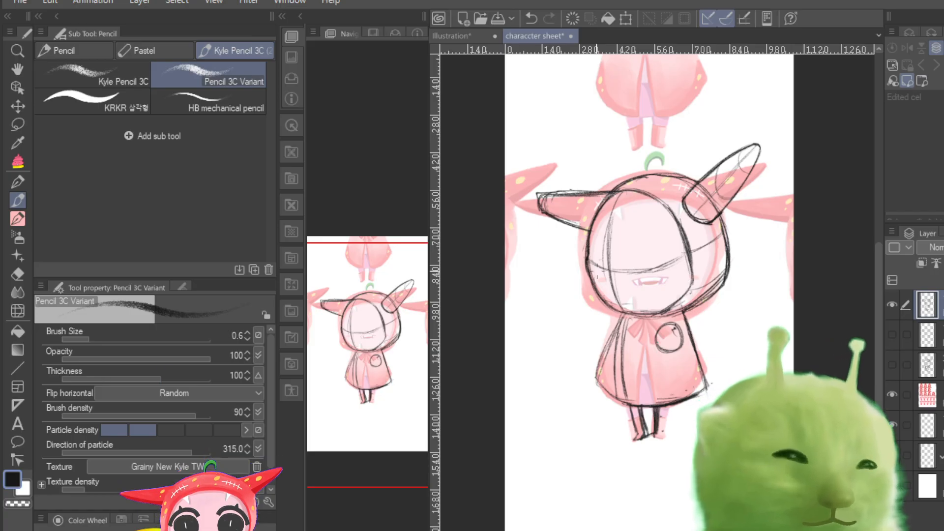
{"action": "left_click_drag", "start_coordinate": [589, 247], "coordinate": [586, 269]}
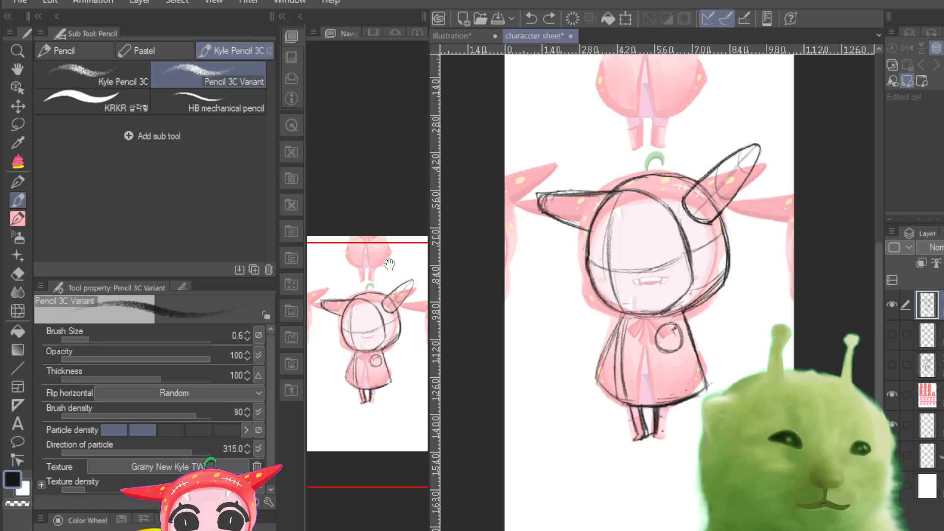
{"action": "left_click", "coordinate": [17, 274]}
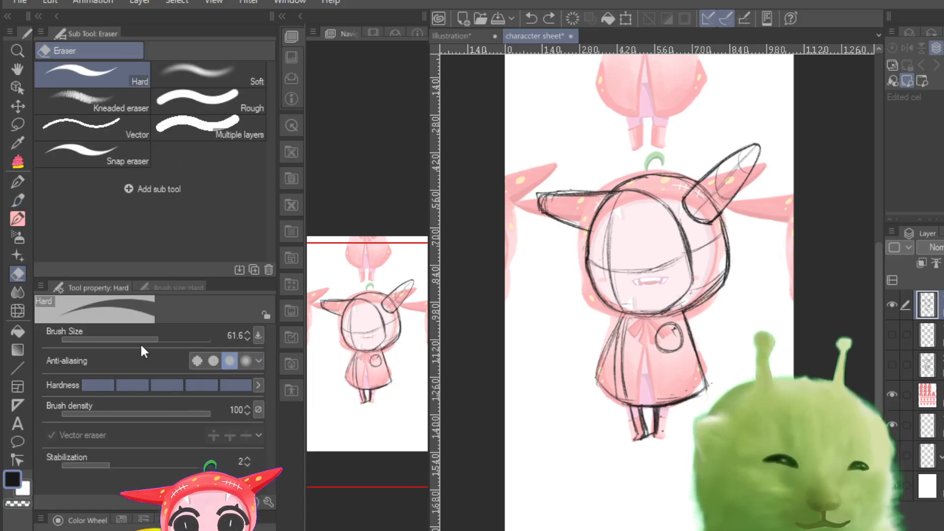
{"action": "left_click", "coordinate": [126, 340]}
{"action": "left_click_drag", "start_coordinate": [126, 339], "coordinate": [136, 340]}
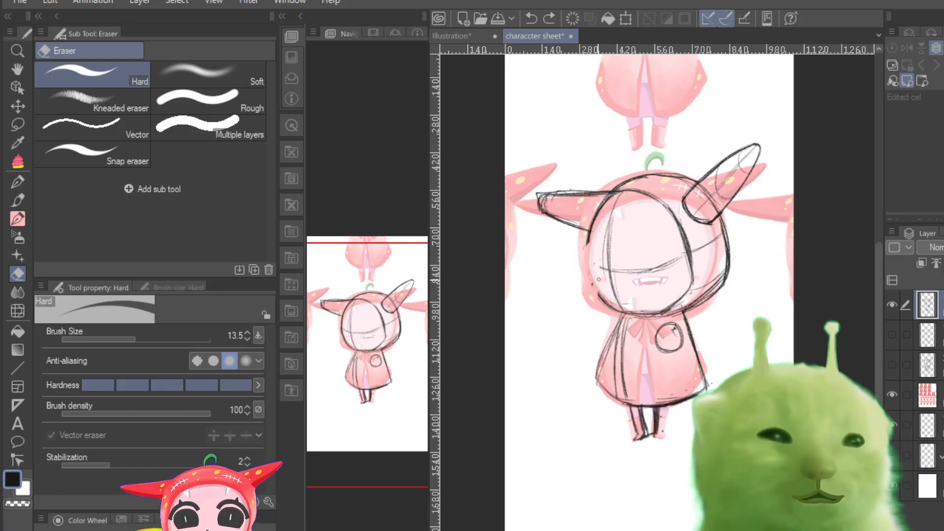
{"action": "left_click_drag", "start_coordinate": [598, 280], "coordinate": [600, 298]}
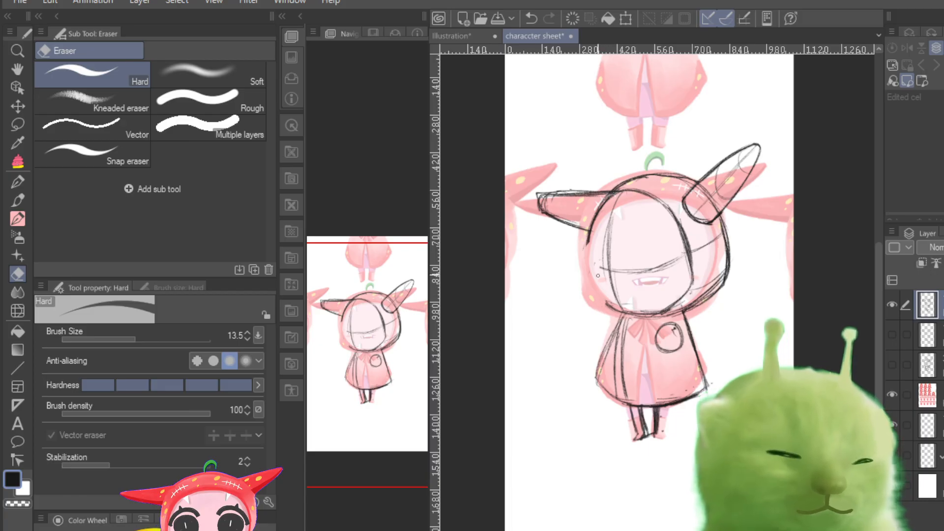
Step: Redraw the turned head's left outline with thick pencil strokes from below the left horn to the chin, checking it by toggling the layer
{"action": "left_click", "coordinate": [17, 201]}
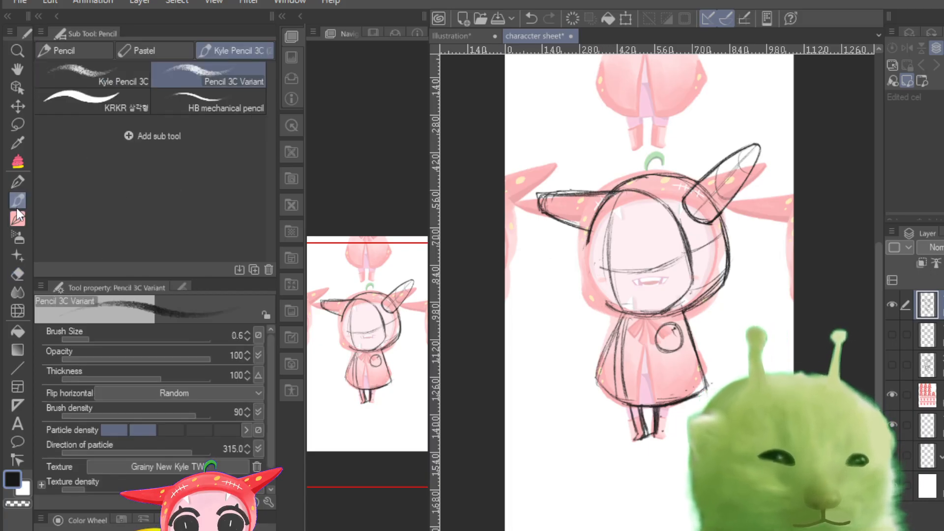
{"action": "key", "text": "ctrl+plus"}
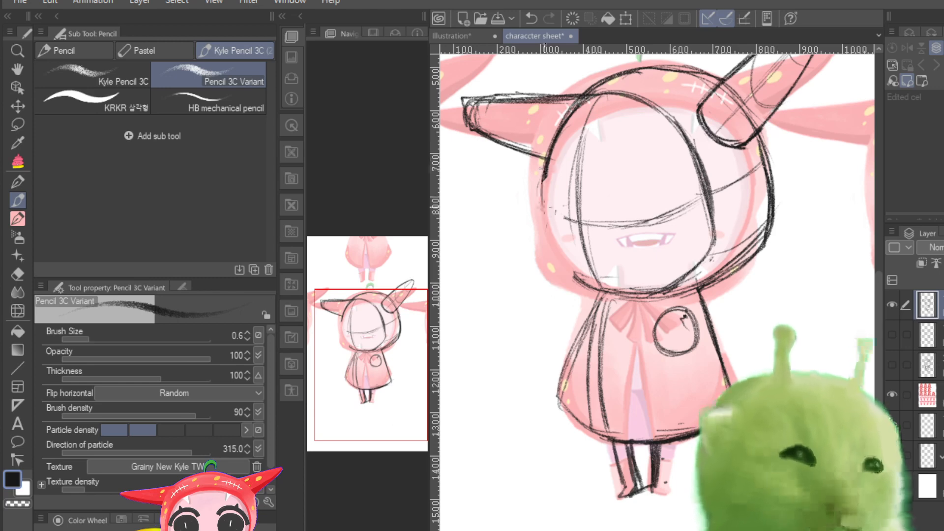
{"action": "mouse_move", "coordinate": [543, 162]}
{"action": "left_mouse_down"}
{"action": "mouse_move", "coordinate": [537, 202]}
{"action": "mouse_move", "coordinate": [553, 265]}
{"action": "mouse_move", "coordinate": [580, 283]}
{"action": "left_mouse_up"}
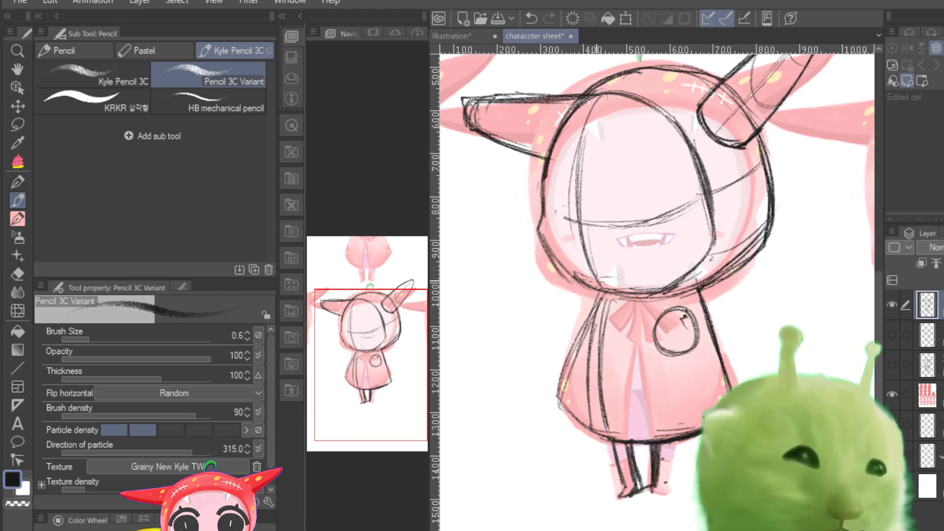
{"action": "mouse_move", "coordinate": [545, 180]}
{"action": "left_mouse_down"}
{"action": "mouse_move", "coordinate": [539, 223]}
{"action": "mouse_move", "coordinate": [558, 265]}
{"action": "mouse_move", "coordinate": [582, 283]}
{"action": "left_mouse_up"}
{"action": "mouse_move", "coordinate": [547, 151]}
{"action": "left_mouse_down"}
{"action": "mouse_move", "coordinate": [536, 235]}
{"action": "mouse_move", "coordinate": [582, 284]}
{"action": "left_mouse_up"}
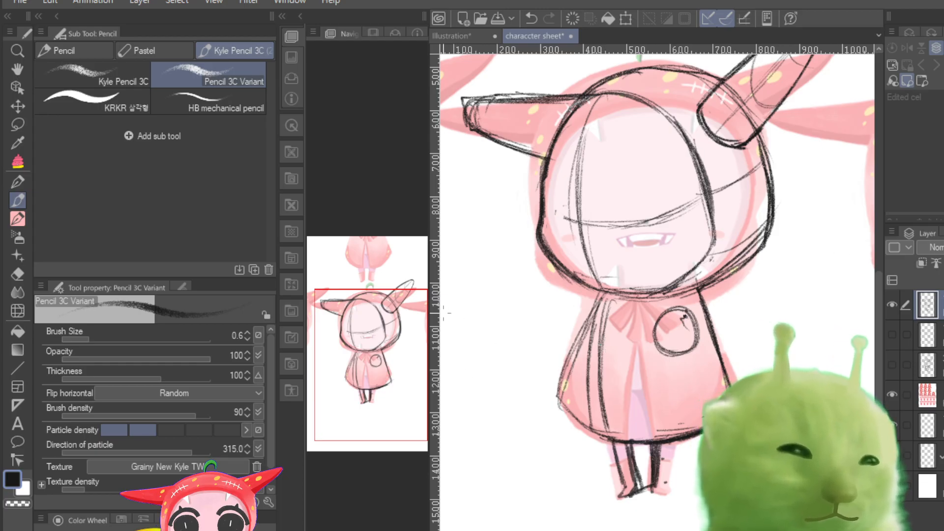
{"action": "left_click", "coordinate": [894, 303]}
{"action": "left_click", "coordinate": [893, 303]}
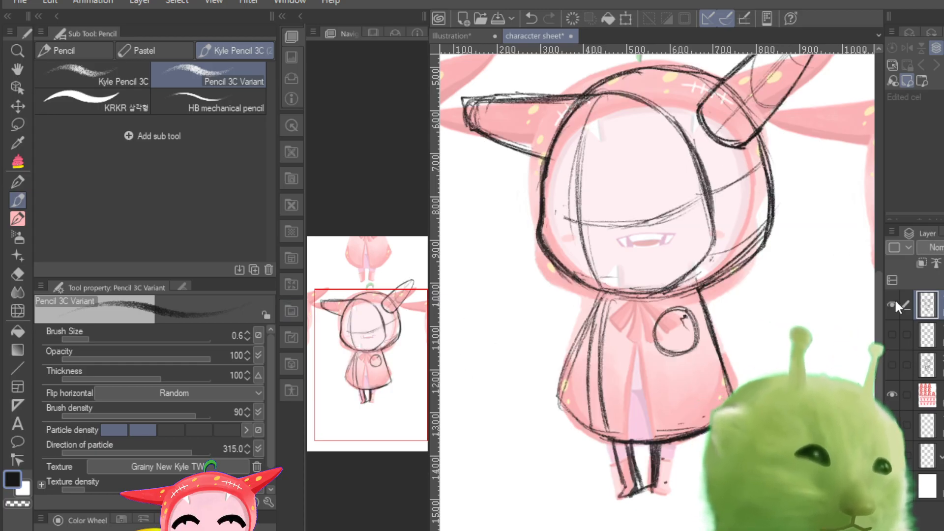
Step: Lower the turned-head sketch layer's opacity and hide the coloured reference, keeping the faded sketch visible
{"action": "left_click", "coordinate": [893, 305]}
{"action": "left_click", "coordinate": [893, 305]}
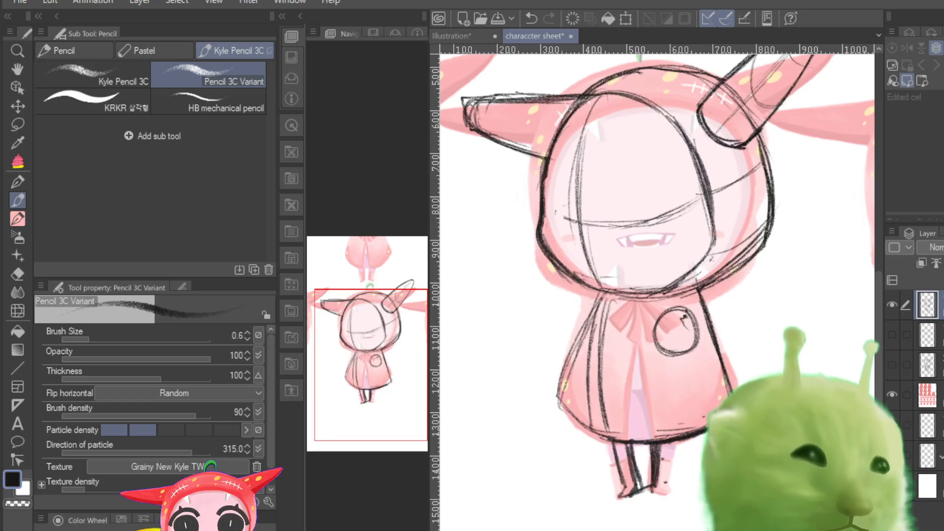
{"action": "left_click_drag", "start_coordinate": [943, 247], "coordinate": [942, 247]}
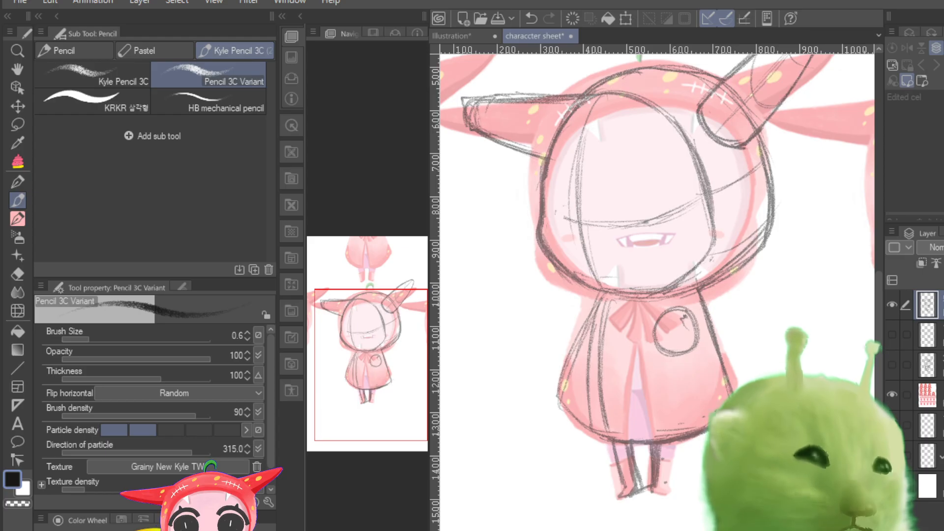
{"action": "left_click", "coordinate": [892, 394]}
{"action": "left_click_drag", "start_coordinate": [346, 349], "coordinate": [350, 317]}
{"action": "left_click", "coordinate": [891, 304]}
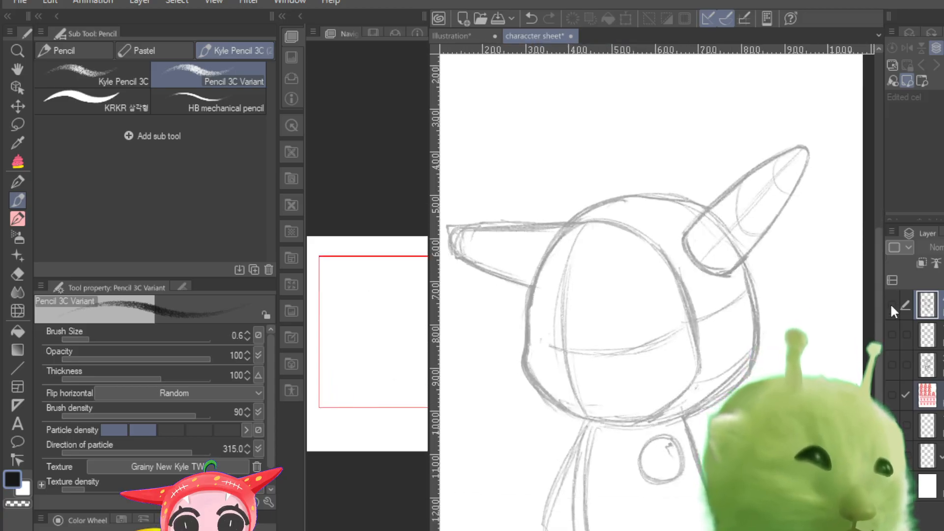
{"action": "left_click", "coordinate": [892, 305]}
Step: Add a new raster layer above the faded turned-head sketch and save the file
{"action": "key", "text": "ctrl+shift+n"}
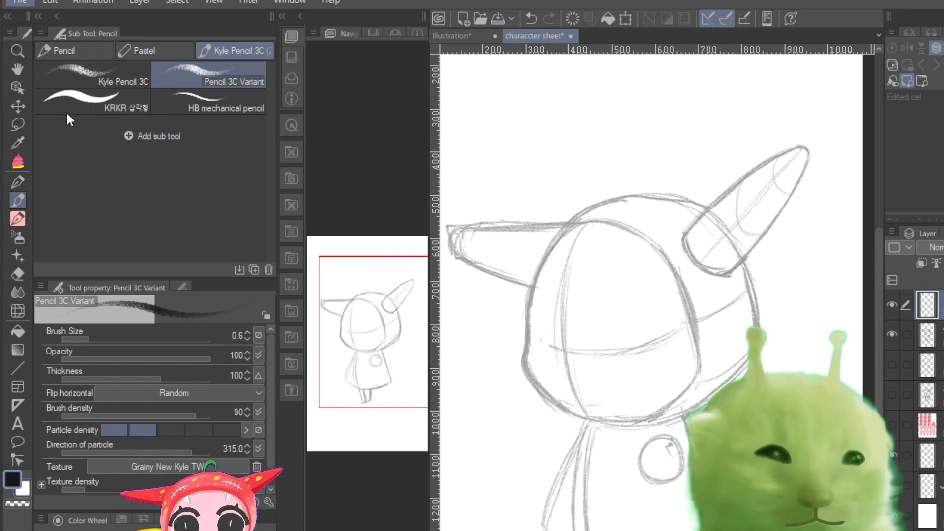
{"action": "key", "text": "ctrl+s"}
{"action": "scroll", "coordinate": [661, 344], "scroll_direction": "down", "scroll_amount": 1}
{"action": "scroll", "coordinate": [661, 344], "scroll_direction": "up", "scroll_amount": 8}
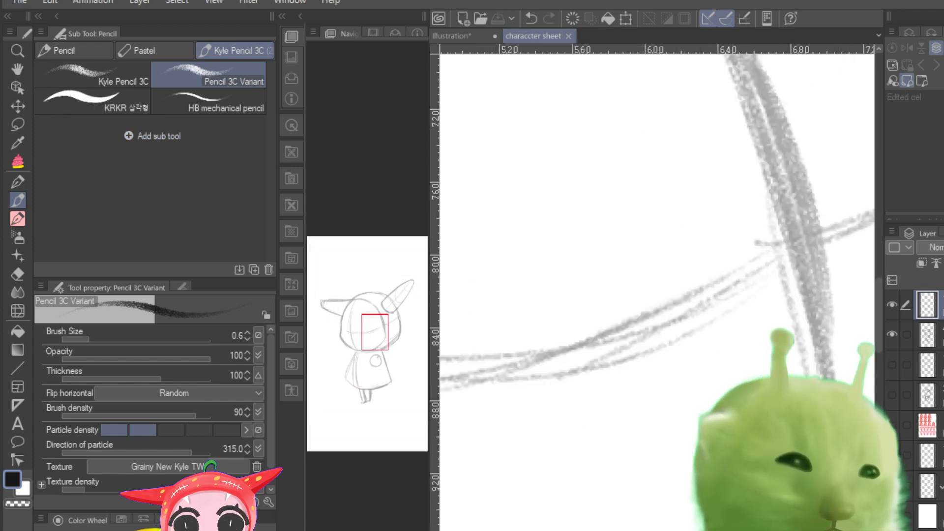
{"action": "scroll", "coordinate": [661, 344], "scroll_direction": "down", "scroll_amount": 7}
{"action": "scroll", "coordinate": [361, 368], "scroll_direction": "down", "scroll_amount": 4}
{"action": "scroll", "coordinate": [361, 368], "scroll_direction": "up", "scroll_amount": 1}
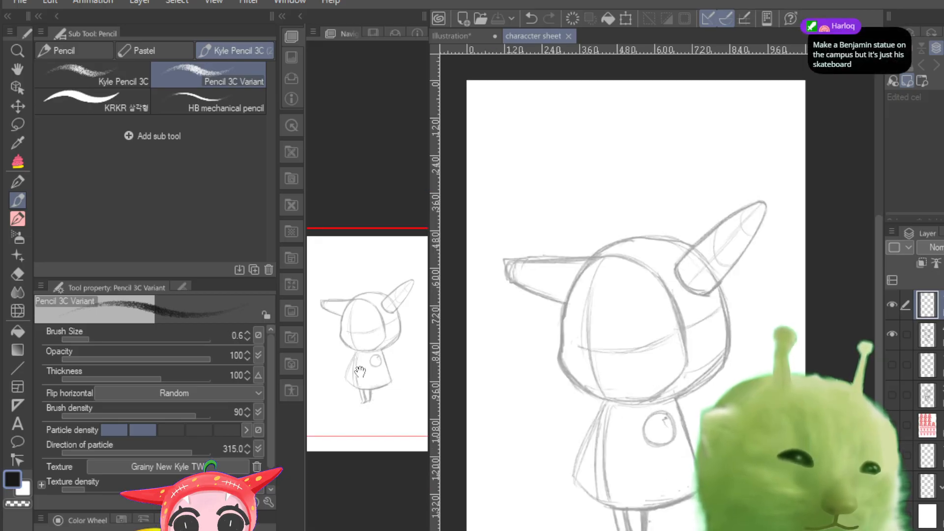
{"action": "left_click_drag", "start_coordinate": [361, 369], "coordinate": [365, 380]}
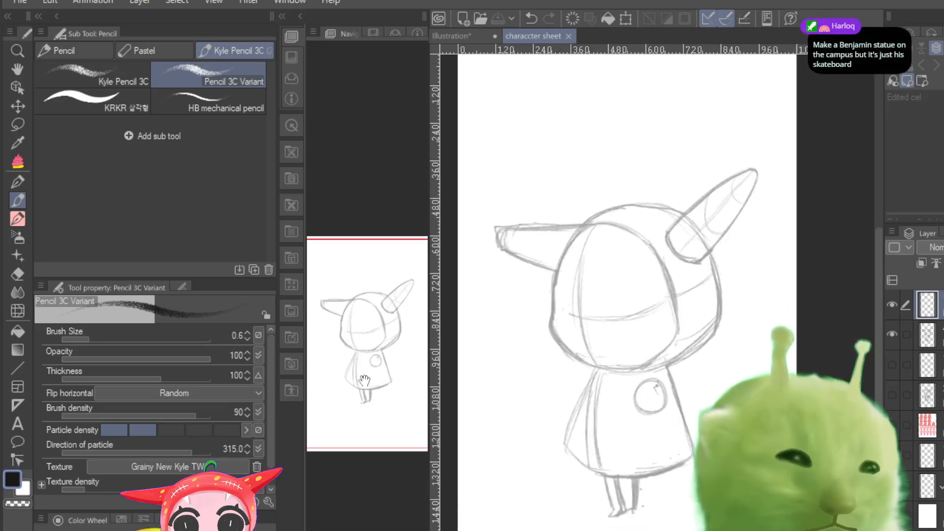
Step: Try outlining the raised horn's tip with the Pencil 3C Variant at size 1.1
{"action": "left_click", "coordinate": [14, 219]}
{"action": "left_click", "coordinate": [18, 200]}
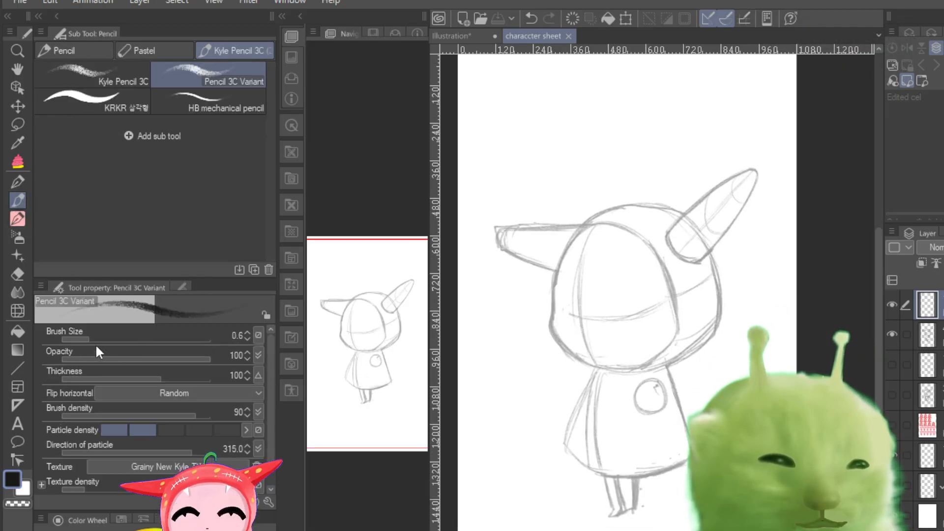
{"action": "left_click", "coordinate": [99, 331]}
{"action": "mouse_move", "coordinate": [98, 331]}
{"action": "left_mouse_down"}
{"action": "mouse_move", "coordinate": [86, 333]}
{"action": "mouse_move", "coordinate": [102, 336]}
{"action": "left_mouse_up"}
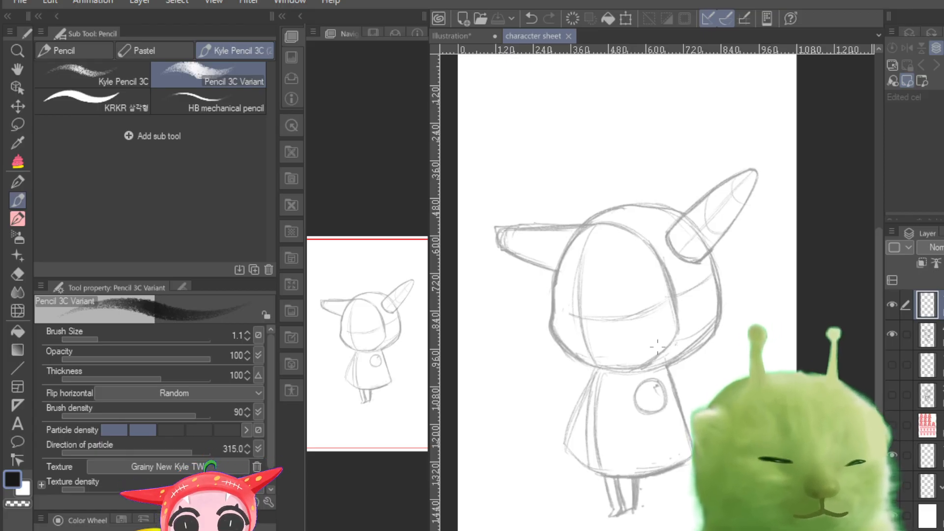
{"action": "scroll", "coordinate": [657, 347], "scroll_direction": "up", "scroll_amount": 8}
{"action": "scroll", "coordinate": [657, 347], "scroll_direction": "down", "scroll_amount": 6}
{"action": "scroll", "coordinate": [657, 347], "scroll_direction": "up", "scroll_amount": 2}
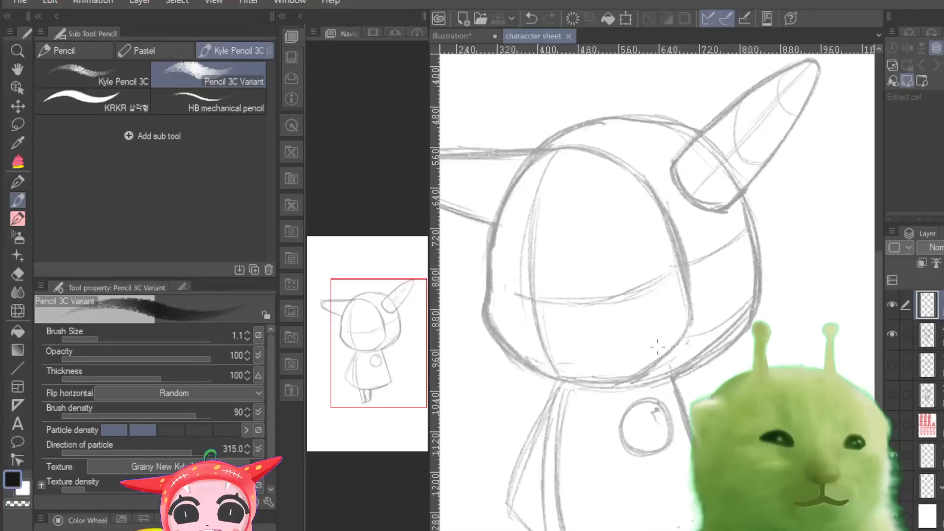
{"action": "scroll", "coordinate": [657, 347], "scroll_direction": "up", "scroll_amount": 1}
{"action": "left_click_drag", "start_coordinate": [386, 352], "coordinate": [394, 332]}
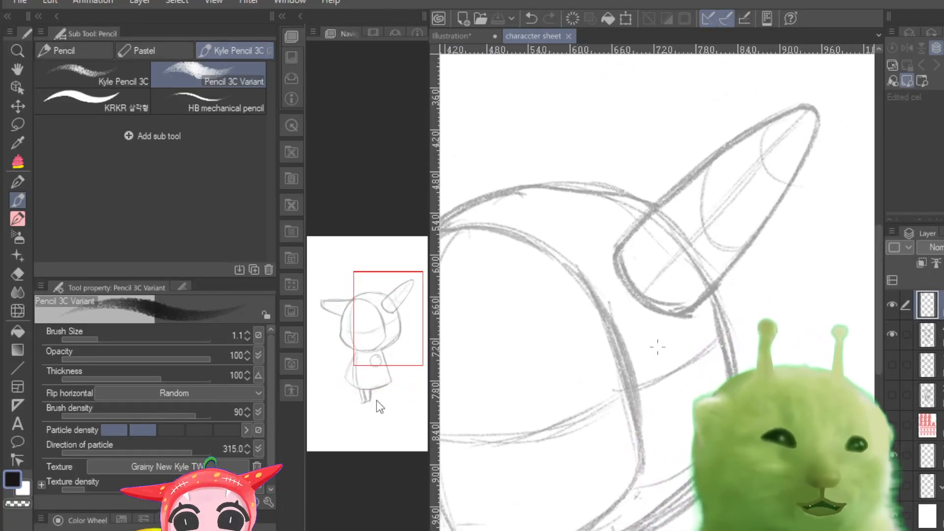
{"action": "left_click_drag", "start_coordinate": [804, 109], "coordinate": [751, 135]}
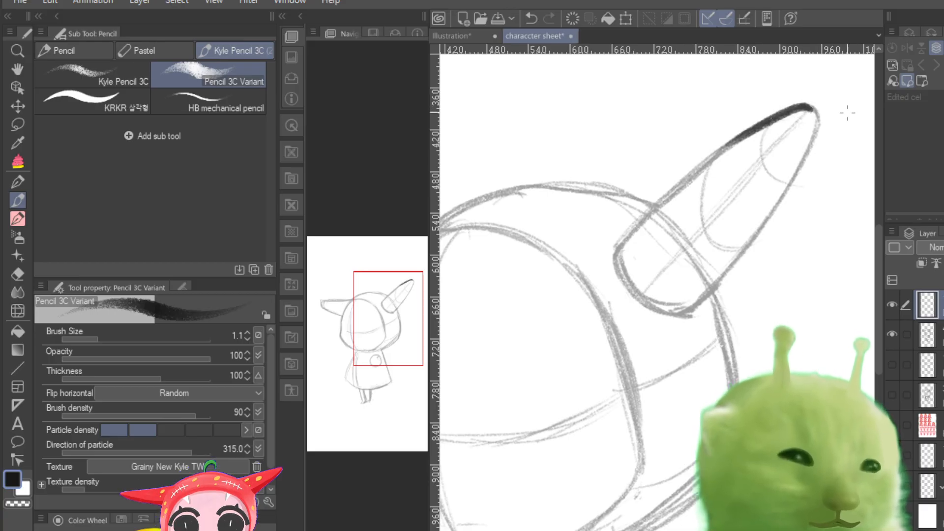
{"action": "key", "text": "ctrl+z"}
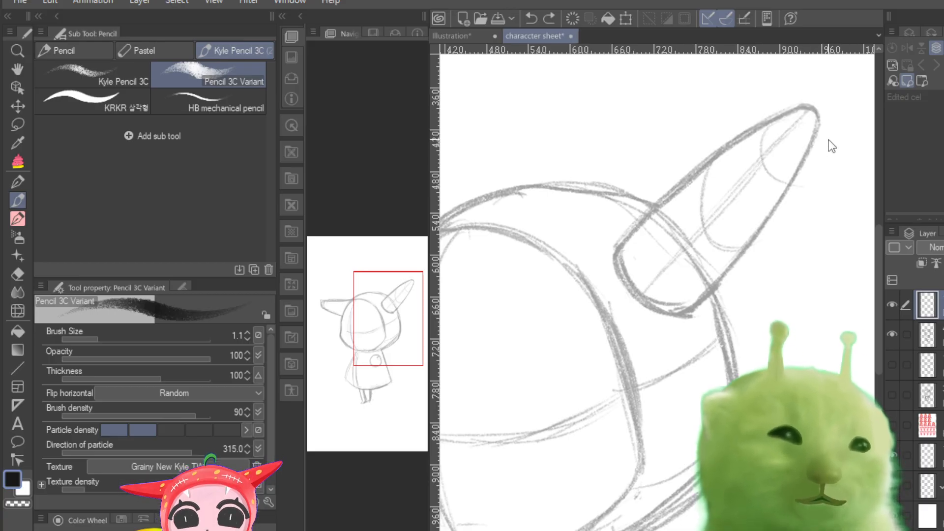
Step: Set the pencil size to 0.6 and trace the raised horn's upper edge from its tip to its base
{"action": "left_click_drag", "start_coordinate": [101, 340], "coordinate": [87, 341]}
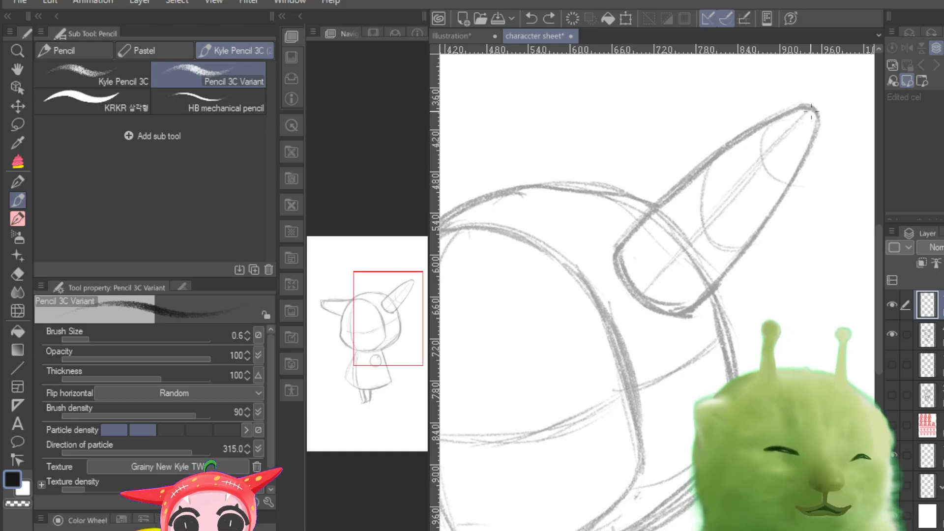
{"action": "mouse_move", "coordinate": [811, 110]}
{"action": "left_mouse_down"}
{"action": "mouse_move", "coordinate": [751, 131]}
{"action": "mouse_move", "coordinate": [798, 111]}
{"action": "mouse_move", "coordinate": [661, 196]}
{"action": "left_mouse_up"}
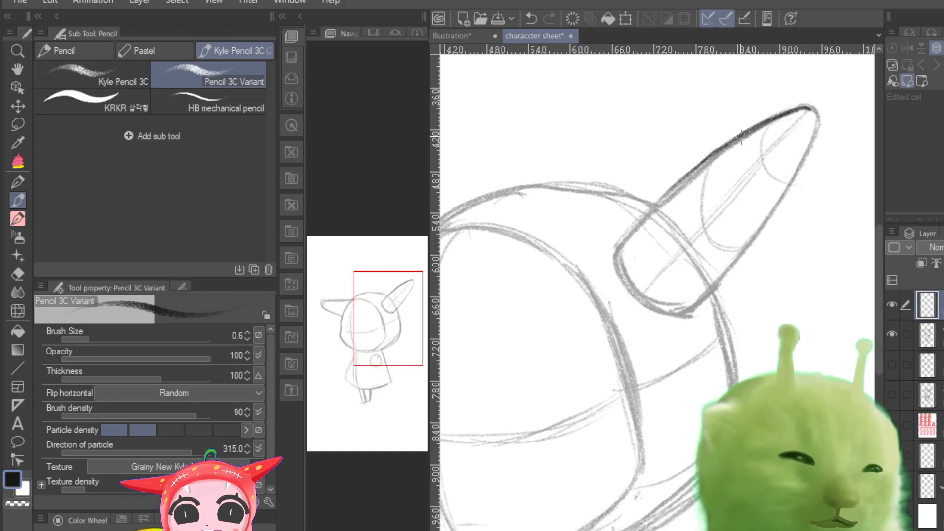
{"action": "left_click_drag", "start_coordinate": [741, 137], "coordinate": [644, 223]}
{"action": "left_click_drag", "start_coordinate": [718, 156], "coordinate": [629, 230]}
{"action": "left_click_drag", "start_coordinate": [699, 170], "coordinate": [618, 244]}
{"action": "left_click_drag", "start_coordinate": [646, 214], "coordinate": [616, 248]}
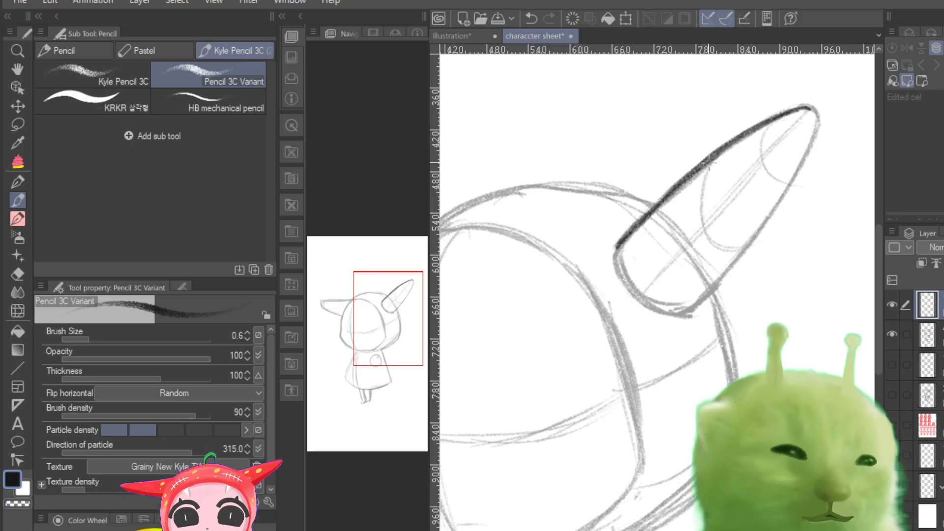
Step: Trace the raised horn's lower edge from the tip down and darken the rounded base
{"action": "mouse_move", "coordinate": [809, 108]}
{"action": "left_mouse_down"}
{"action": "mouse_move", "coordinate": [816, 128]}
{"action": "mouse_move", "coordinate": [775, 202]}
{"action": "mouse_move", "coordinate": [810, 148]}
{"action": "mouse_move", "coordinate": [768, 216]}
{"action": "left_mouse_up"}
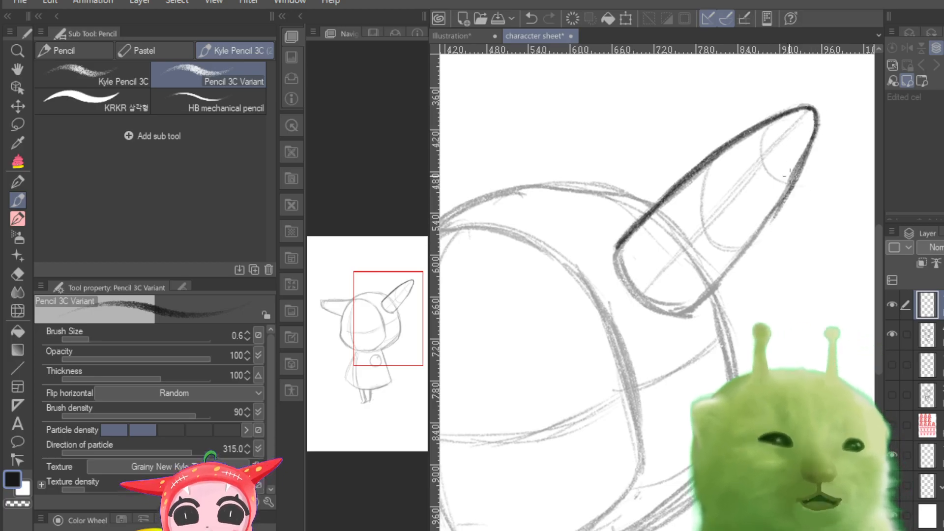
{"action": "left_click_drag", "start_coordinate": [791, 186], "coordinate": [711, 283]}
{"action": "left_click_drag", "start_coordinate": [736, 252], "coordinate": [686, 312]}
{"action": "left_click_drag", "start_coordinate": [802, 161], "coordinate": [752, 234]}
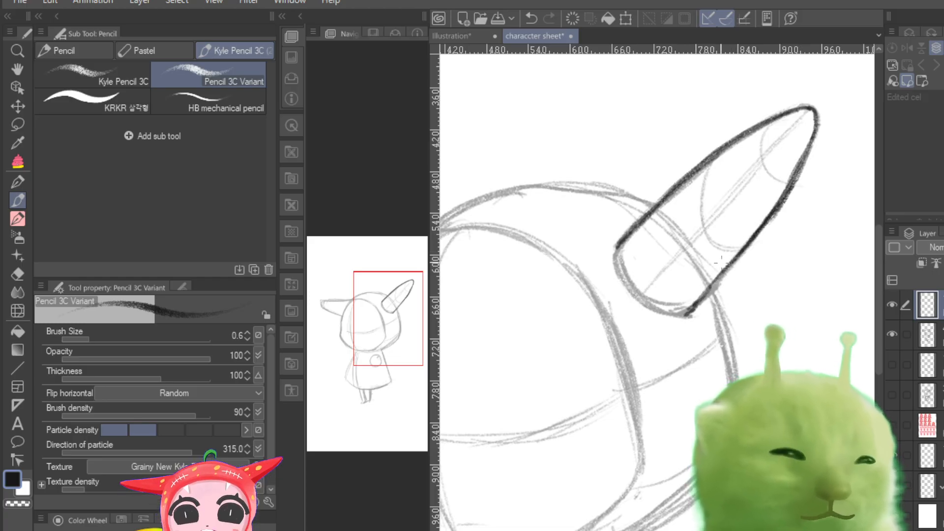
{"action": "left_click_drag", "start_coordinate": [783, 192], "coordinate": [686, 317]}
{"action": "mouse_move", "coordinate": [617, 255]}
{"action": "left_mouse_down"}
{"action": "mouse_move", "coordinate": [654, 312]}
{"action": "mouse_move", "coordinate": [620, 258]}
{"action": "mouse_move", "coordinate": [672, 305]}
{"action": "mouse_move", "coordinate": [623, 265]}
{"action": "mouse_move", "coordinate": [667, 313]}
{"action": "mouse_move", "coordinate": [654, 309]}
{"action": "mouse_move", "coordinate": [683, 314]}
{"action": "left_mouse_up"}
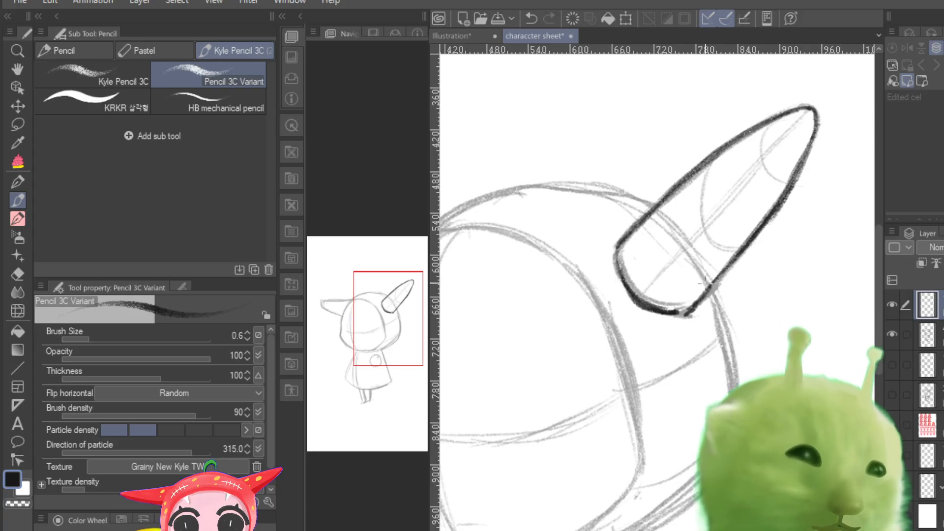
Step: Trace the right side of the head from the raised horn's base down towards the jaw
{"action": "scroll", "coordinate": [658, 347], "scroll_direction": "down", "scroll_amount": 6}
{"action": "scroll", "coordinate": [657, 347], "scroll_direction": "up", "scroll_amount": 4}
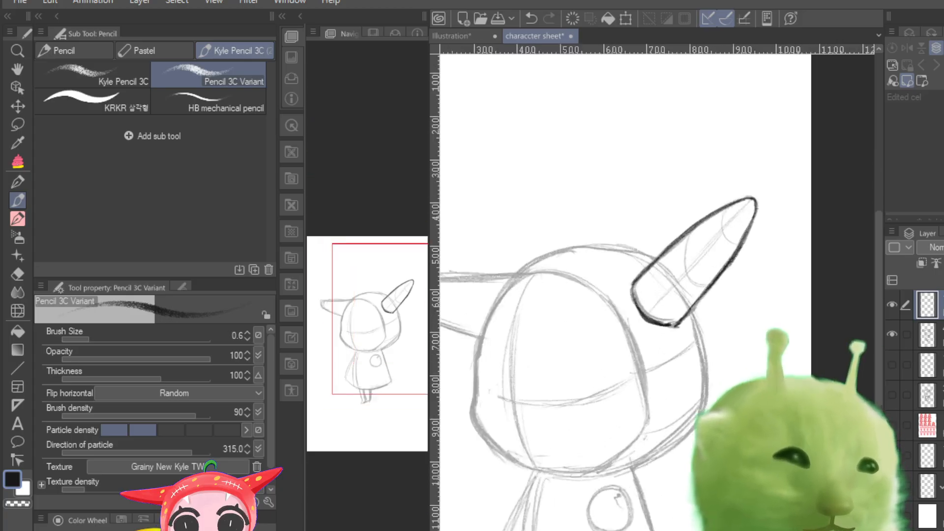
{"action": "scroll", "coordinate": [657, 347], "scroll_direction": "down", "scroll_amount": 3}
{"action": "scroll", "coordinate": [657, 347], "scroll_direction": "up", "scroll_amount": 3}
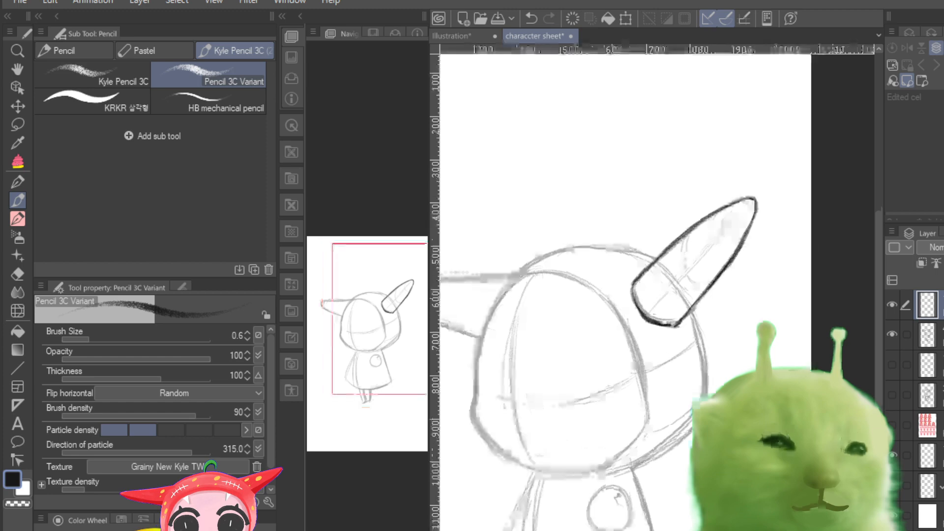
{"action": "left_click_drag", "start_coordinate": [389, 358], "coordinate": [379, 387]}
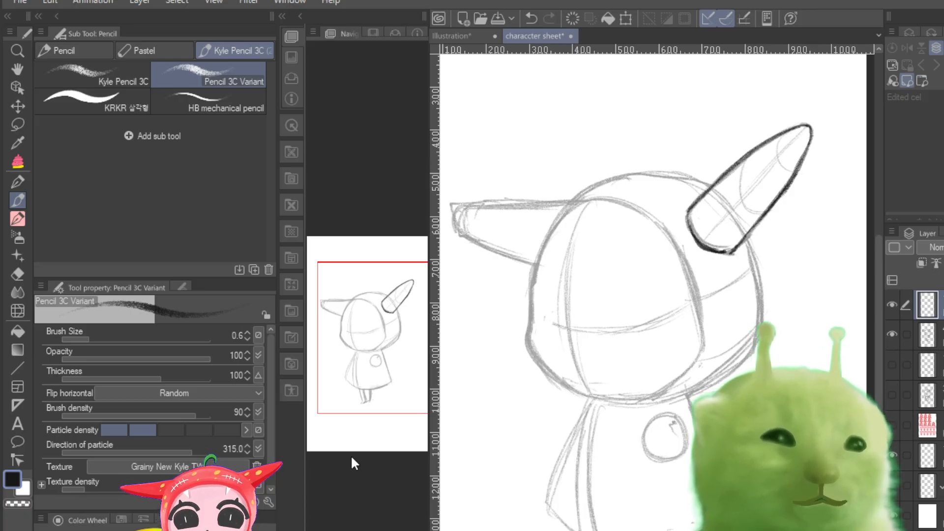
{"action": "mouse_move", "coordinate": [347, 530]}
{"action": "left_mouse_down"}
{"action": "mouse_move", "coordinate": [337, 530]}
{"action": "mouse_move", "coordinate": [352, 529]}
{"action": "left_mouse_up"}
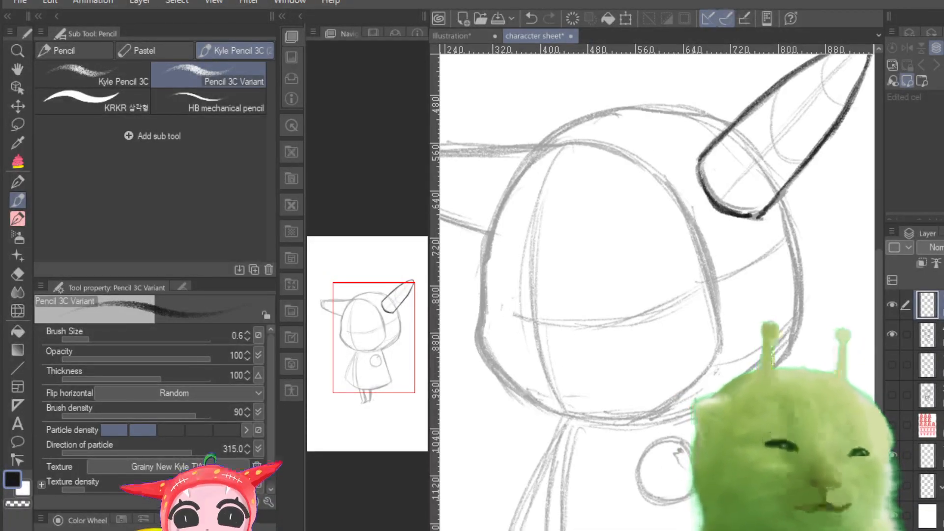
{"action": "left_click_drag", "start_coordinate": [777, 212], "coordinate": [793, 318]}
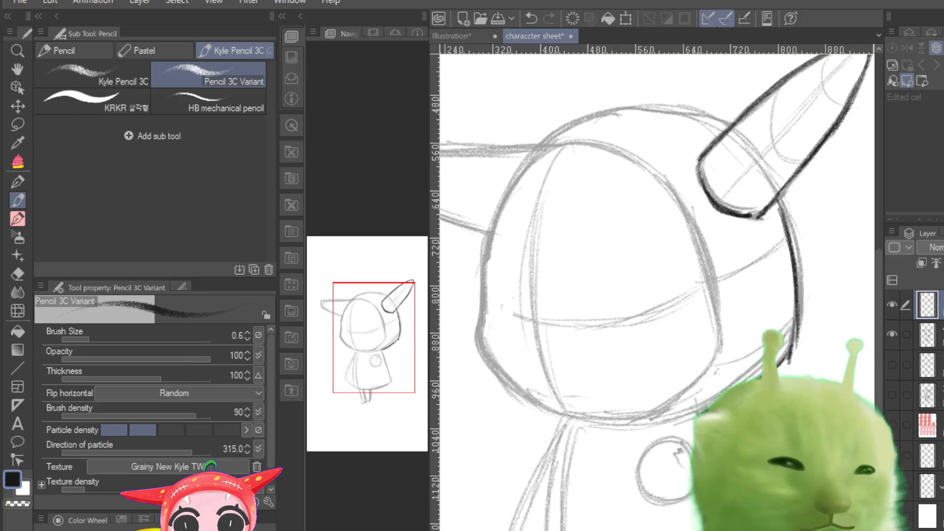
Step: Trace the top of the head in dark pencil from the raised horn across to the left horn
{"action": "key", "text": "ctrl+minus"}
{"action": "key", "text": "ctrl+minus"}
{"action": "key", "text": "ctrl+plus"}
{"action": "key", "text": "ctrl+plus"}
{"action": "key", "text": "ctrl+plus"}
{"action": "key", "text": "ctrl+plus"}
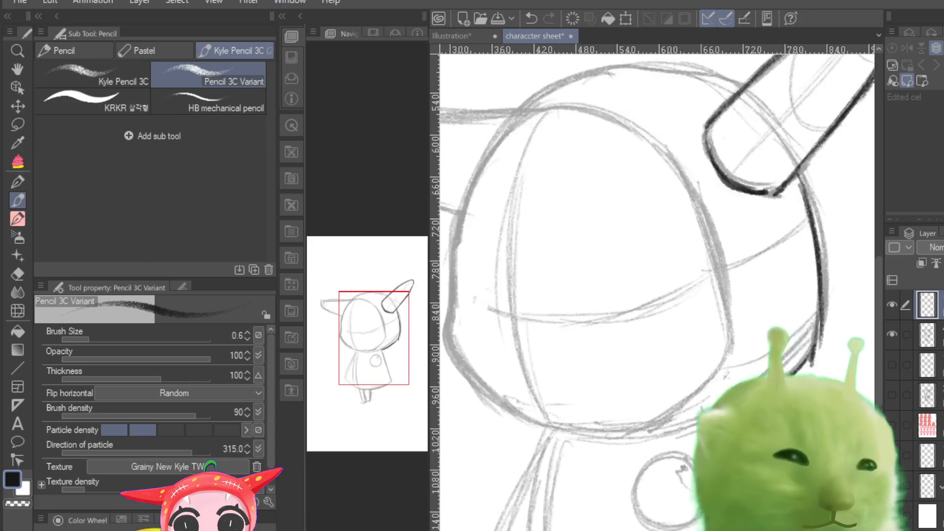
{"action": "key", "text": "ctrl+minus"}
{"action": "key", "text": "ctrl+minus"}
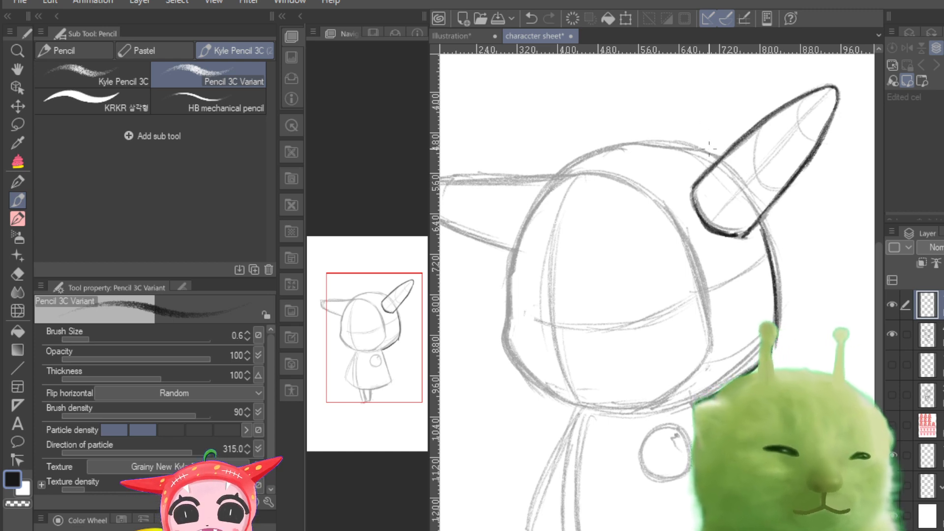
{"action": "mouse_move", "coordinate": [712, 153]}
{"action": "left_mouse_down"}
{"action": "mouse_move", "coordinate": [688, 146]}
{"action": "mouse_move", "coordinate": [541, 193]}
{"action": "left_mouse_up"}
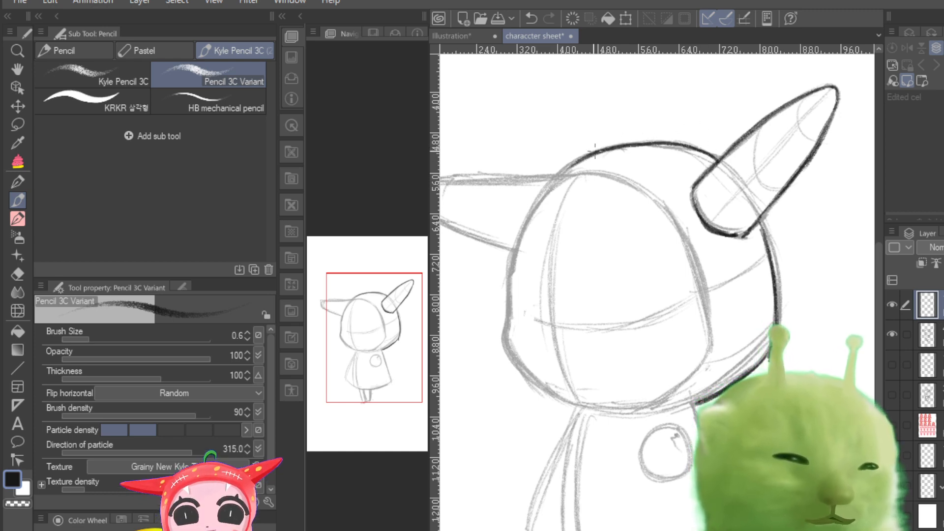
{"action": "left_click_drag", "start_coordinate": [595, 150], "coordinate": [545, 186]}
Step: Outline the left horn and trace the head's left edge over the cheek towards the chin
{"action": "left_click_drag", "start_coordinate": [466, 260], "coordinate": [534, 257]}
{"action": "mouse_move", "coordinate": [623, 173]}
{"action": "left_mouse_down"}
{"action": "mouse_move", "coordinate": [493, 177]}
{"action": "mouse_move", "coordinate": [630, 175]}
{"action": "mouse_move", "coordinate": [494, 175]}
{"action": "mouse_move", "coordinate": [487, 201]}
{"action": "mouse_move", "coordinate": [512, 221]}
{"action": "mouse_move", "coordinate": [487, 210]}
{"action": "mouse_move", "coordinate": [539, 222]}
{"action": "mouse_move", "coordinate": [538, 234]}
{"action": "mouse_move", "coordinate": [583, 246]}
{"action": "left_mouse_up"}
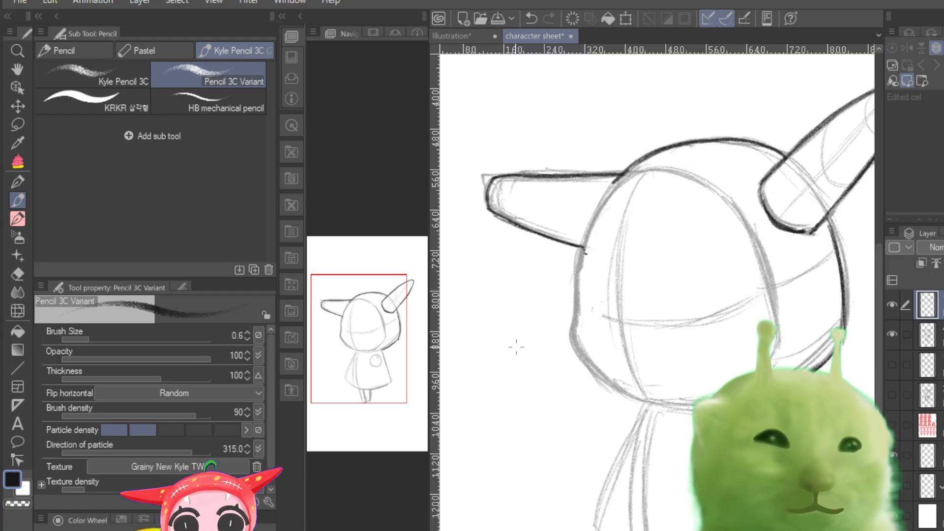
{"action": "mouse_move", "coordinate": [376, 353]}
{"action": "left_mouse_down"}
{"action": "mouse_move", "coordinate": [382, 367]}
{"action": "mouse_move", "coordinate": [380, 354]}
{"action": "left_mouse_up"}
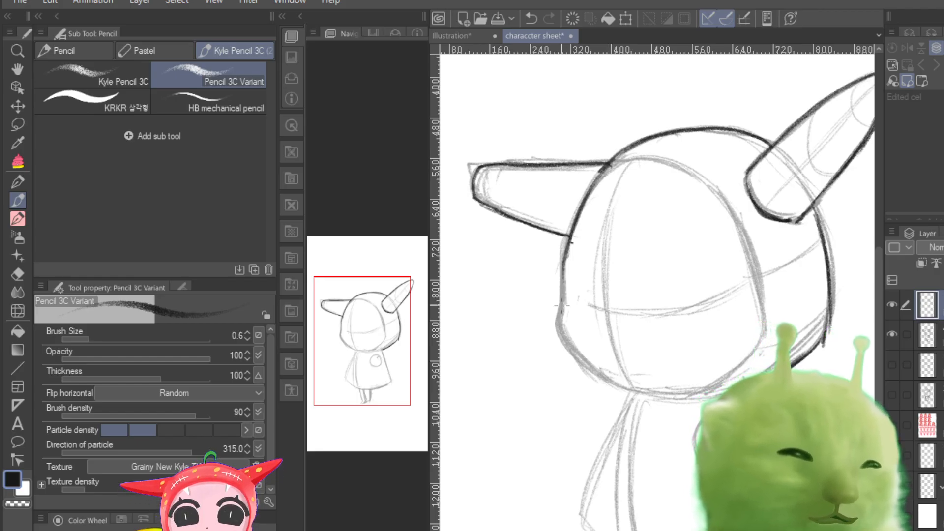
{"action": "left_click_drag", "start_coordinate": [561, 304], "coordinate": [566, 262]}
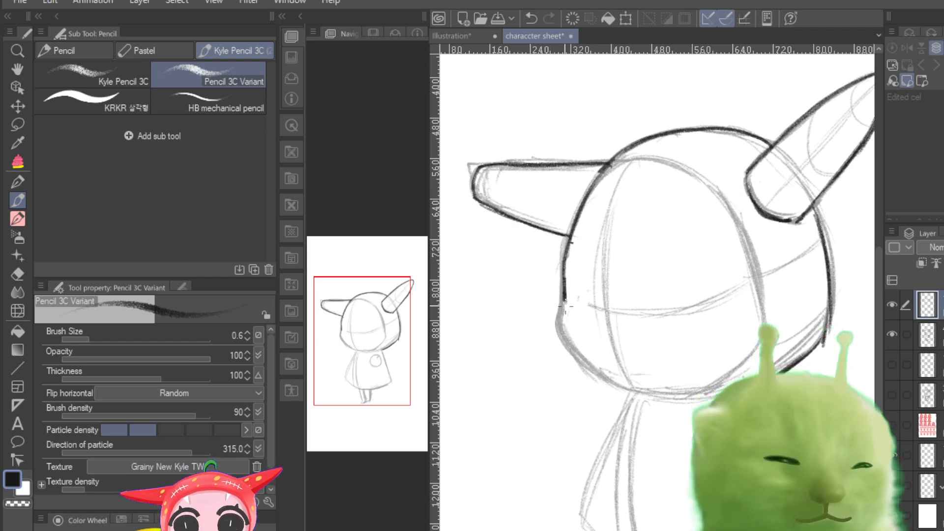
{"action": "left_click_drag", "start_coordinate": [564, 307], "coordinate": [622, 382]}
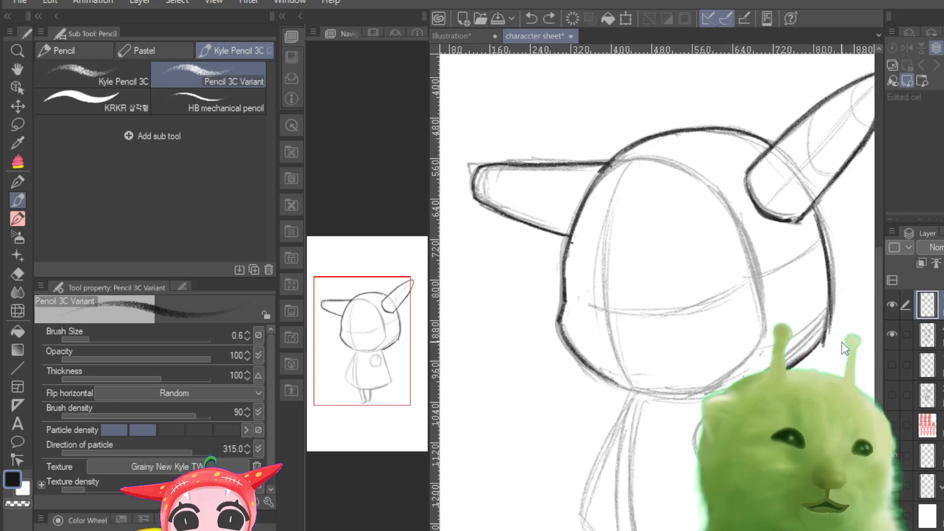
Step: Undo the traced strokes on the head, the left horn, and the raised horn's base and lower edge
{"action": "key", "text": "ctrl+z"}
{"action": "key", "text": "ctrl+z"}
{"action": "key", "text": "ctrl+z"}
{"action": "key", "text": "ctrl+z"}
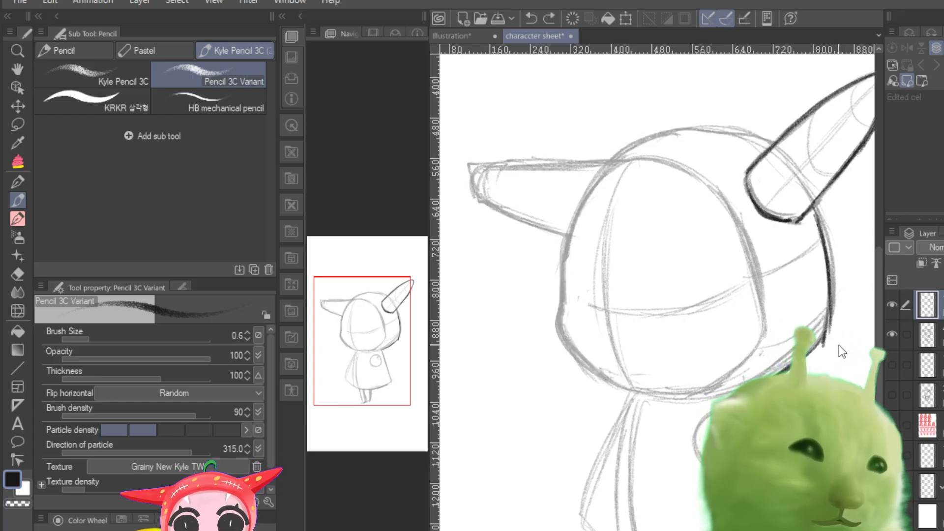
{"action": "key", "text": "ctrl+z"}
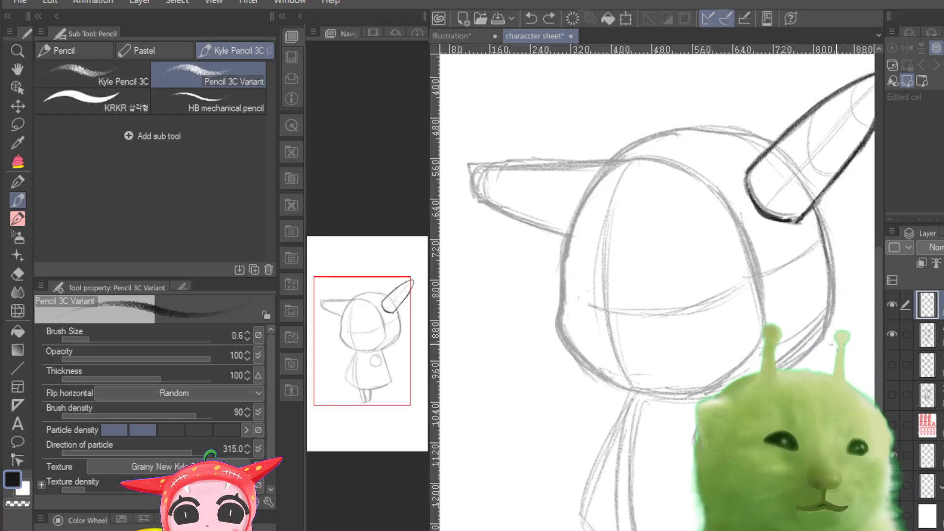
{"action": "key", "text": "ctrl+z"}
{"action": "key", "text": "ctrl+z"}
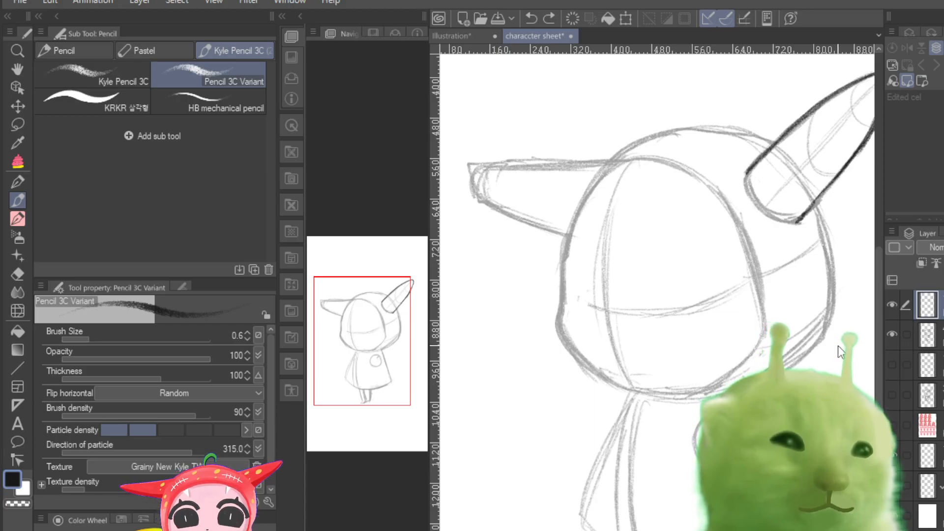
{"action": "key", "text": "ctrl+z"}
{"action": "key", "text": "ctrl+z"}
{"action": "key", "text": "ctrl+z"}
{"action": "key", "text": "ctrl+z"}
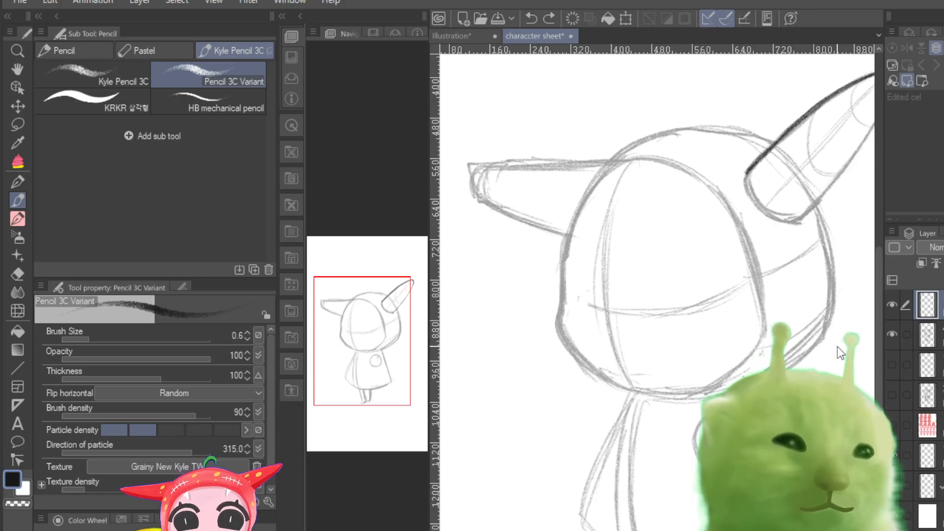
Step: Undo the remaining dark strokes on the raised horn's upper edge
{"action": "key", "text": "ctrl+z"}
{"action": "key", "text": "ctrl+z"}
{"action": "key", "text": "ctrl+z"}
{"action": "key", "text": "ctrl+z"}
{"action": "key", "text": "ctrl+z"}
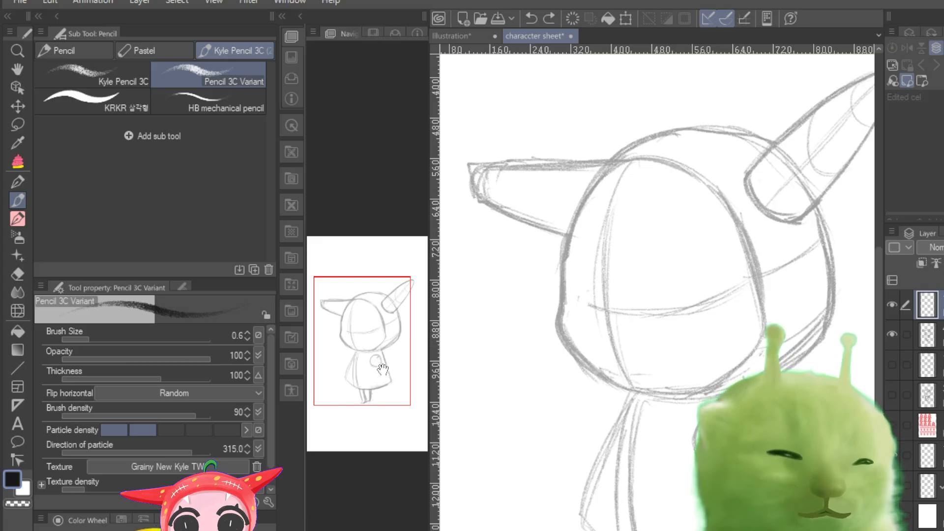
{"action": "left_click_drag", "start_coordinate": [380, 367], "coordinate": [398, 359]}
{"action": "mouse_move", "coordinate": [806, 104]}
{"action": "left_mouse_down"}
{"action": "mouse_move", "coordinate": [737, 136]}
{"action": "mouse_move", "coordinate": [754, 128]}
{"action": "mouse_move", "coordinate": [697, 174]}
{"action": "left_mouse_up"}
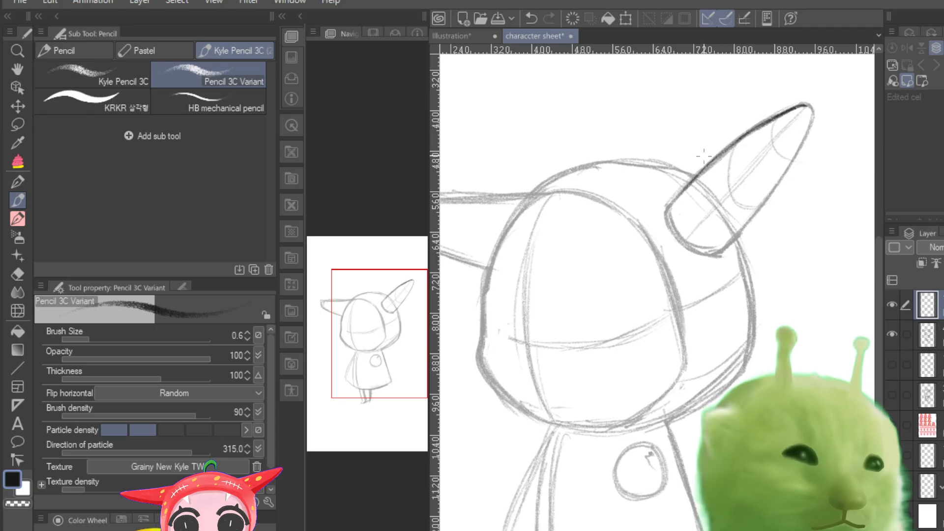
{"action": "key", "text": "ctrl+z"}
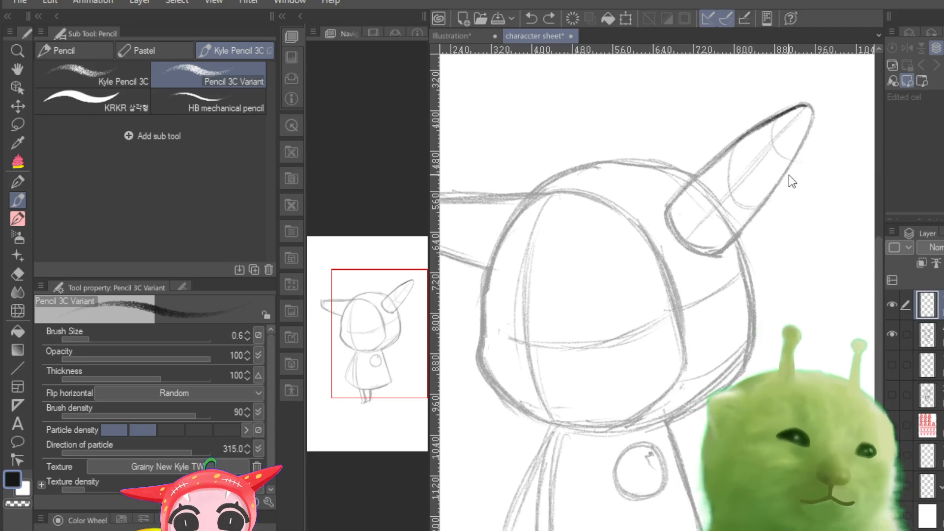
{"action": "key", "text": "ctrl+z"}
Step: Fade the sketch layer to a very light tone and reselect the tracing layer above it
{"action": "left_click", "coordinate": [893, 334]}
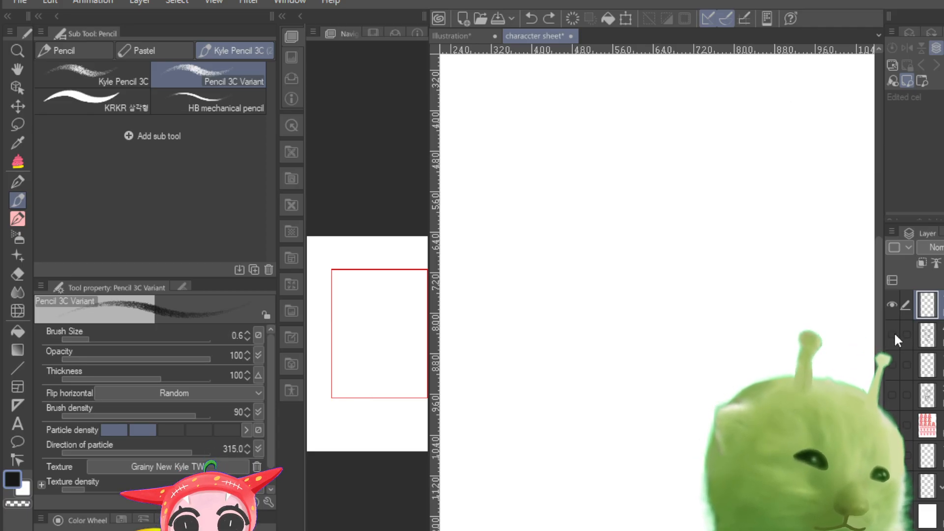
{"action": "left_click", "coordinate": [894, 333]}
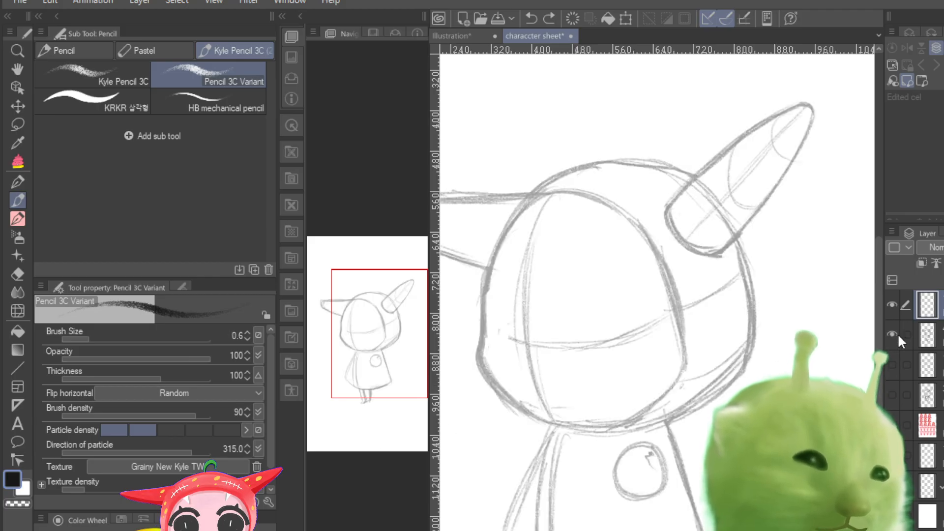
{"action": "left_click", "coordinate": [893, 305]}
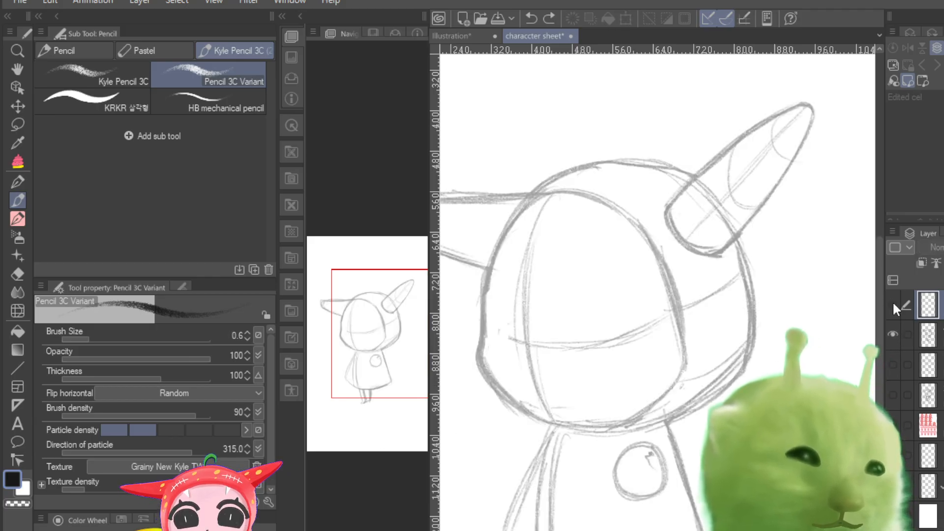
{"action": "left_click", "coordinate": [893, 305]}
{"action": "left_click", "coordinate": [928, 335]}
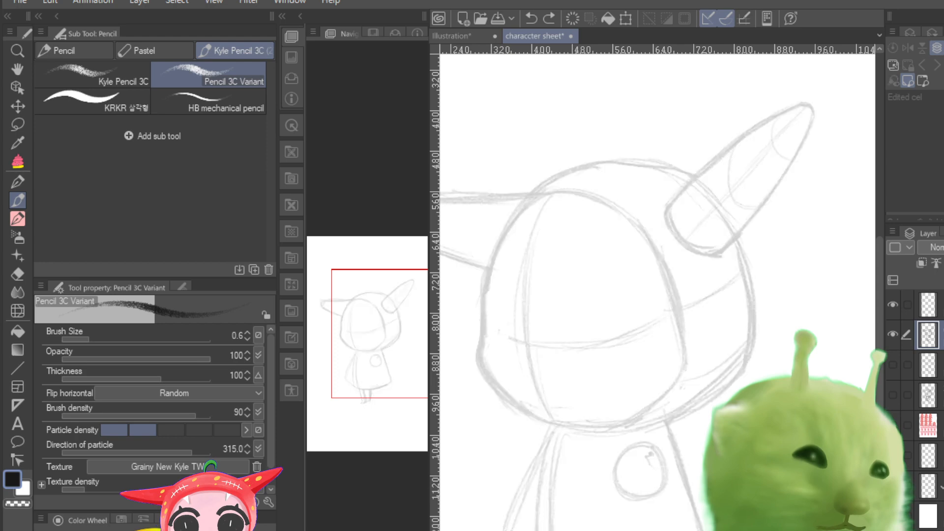
{"action": "left_click", "coordinate": [928, 305]}
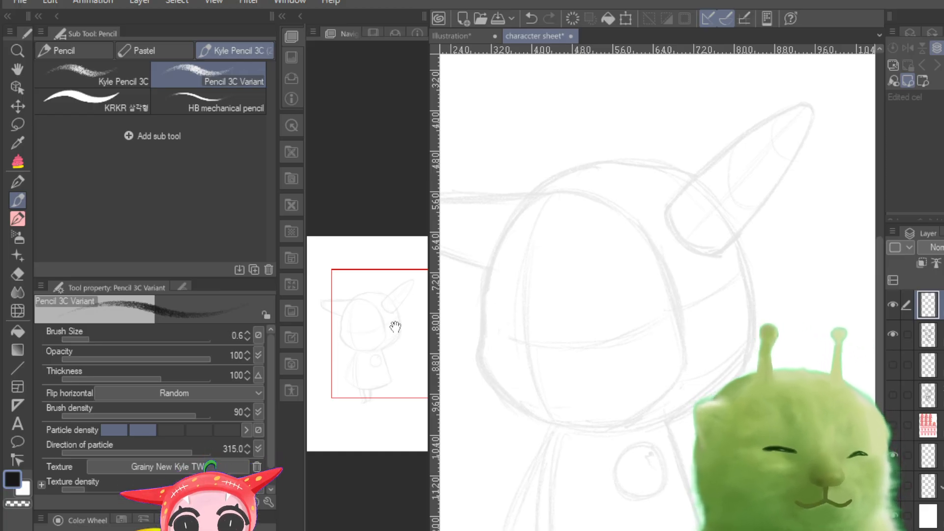
Step: Try tracing the raised horn's upper edge and rounded base with the dark pencil at size 0.6
{"action": "mouse_move", "coordinate": [395, 326]}
{"action": "left_mouse_down"}
{"action": "mouse_move", "coordinate": [371, 332]}
{"action": "mouse_move", "coordinate": [390, 337]}
{"action": "mouse_move", "coordinate": [416, 308]}
{"action": "left_mouse_up"}
{"action": "scroll", "coordinate": [386, 329], "scroll_direction": "up", "scroll_amount": 8}
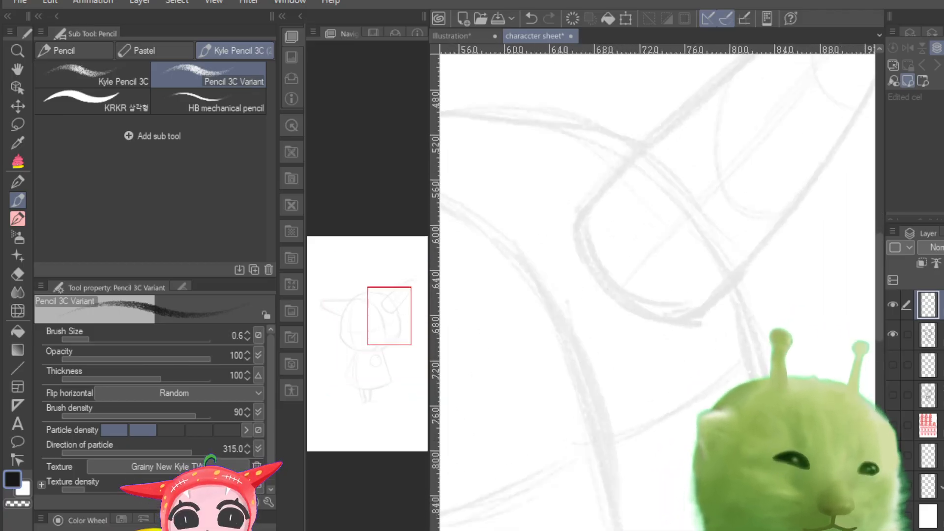
{"action": "scroll", "coordinate": [386, 329], "scroll_direction": "down", "scroll_amount": 5}
{"action": "scroll", "coordinate": [386, 329], "scroll_direction": "up", "scroll_amount": 2}
{"action": "left_click_drag", "start_coordinate": [384, 330], "coordinate": [398, 324]}
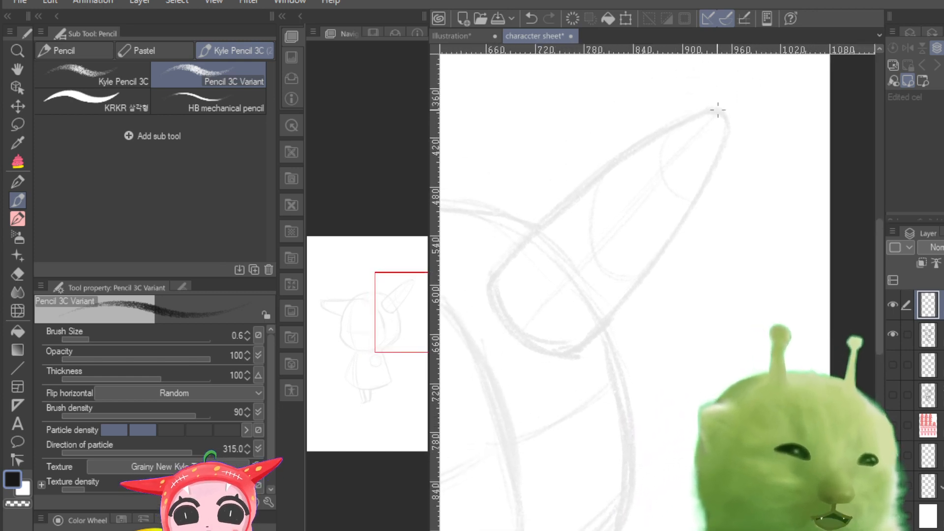
{"action": "mouse_move", "coordinate": [718, 109]}
{"action": "left_mouse_down"}
{"action": "mouse_move", "coordinate": [636, 149]}
{"action": "mouse_move", "coordinate": [528, 240]}
{"action": "left_mouse_up"}
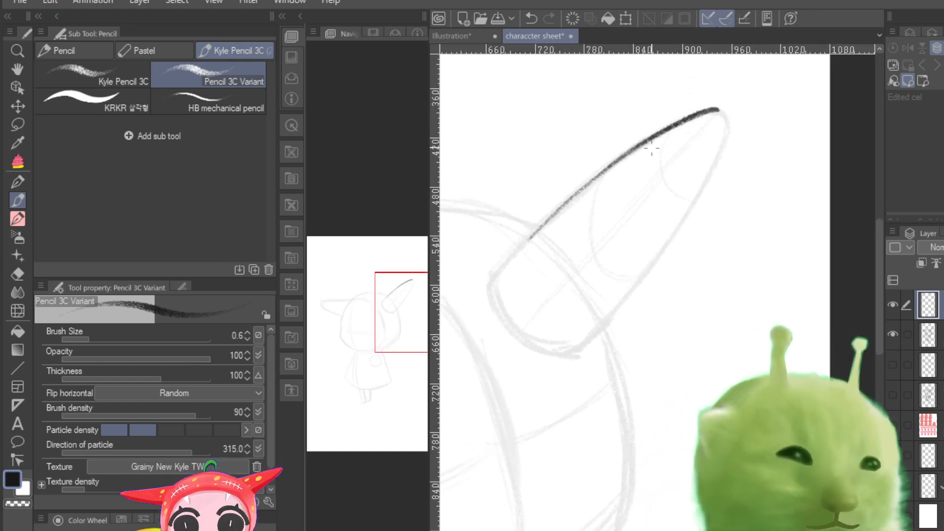
{"action": "mouse_move", "coordinate": [659, 142]}
{"action": "left_mouse_down"}
{"action": "mouse_move", "coordinate": [590, 182]}
{"action": "mouse_move", "coordinate": [491, 278]}
{"action": "mouse_move", "coordinate": [518, 340]}
{"action": "left_mouse_up"}
{"action": "mouse_move", "coordinate": [491, 288]}
{"action": "left_mouse_down"}
{"action": "mouse_move", "coordinate": [552, 341]}
{"action": "mouse_move", "coordinate": [545, 321]}
{"action": "mouse_move", "coordinate": [564, 333]}
{"action": "mouse_move", "coordinate": [558, 353]}
{"action": "left_mouse_up"}
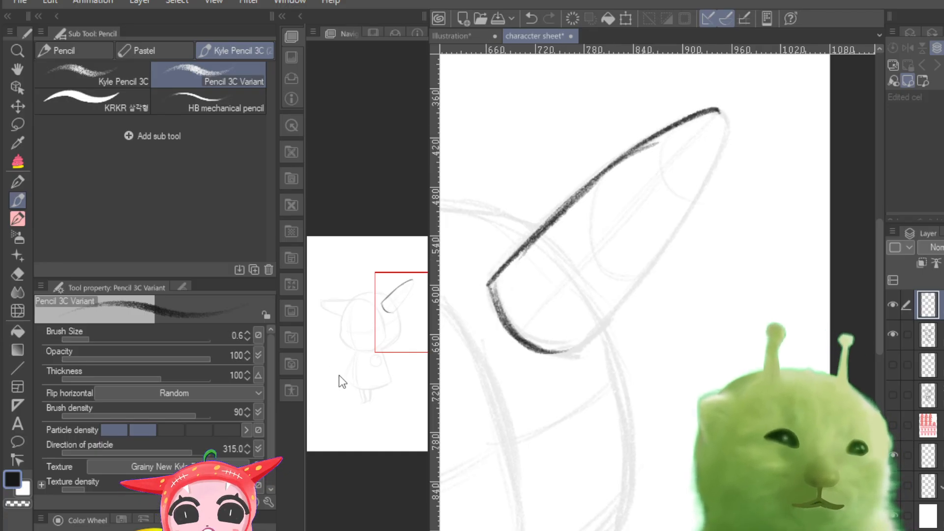
Step: Undo the strokes traced along the raised horn's upper edge and rounded base
{"action": "key", "text": "ctrl+z"}
{"action": "key", "text": "ctrl+z"}
{"action": "key", "text": "ctrl+z"}
{"action": "key", "text": "ctrl+z"}
{"action": "key", "text": "ctrl+z"}
{"action": "key", "text": "ctrl+z"}
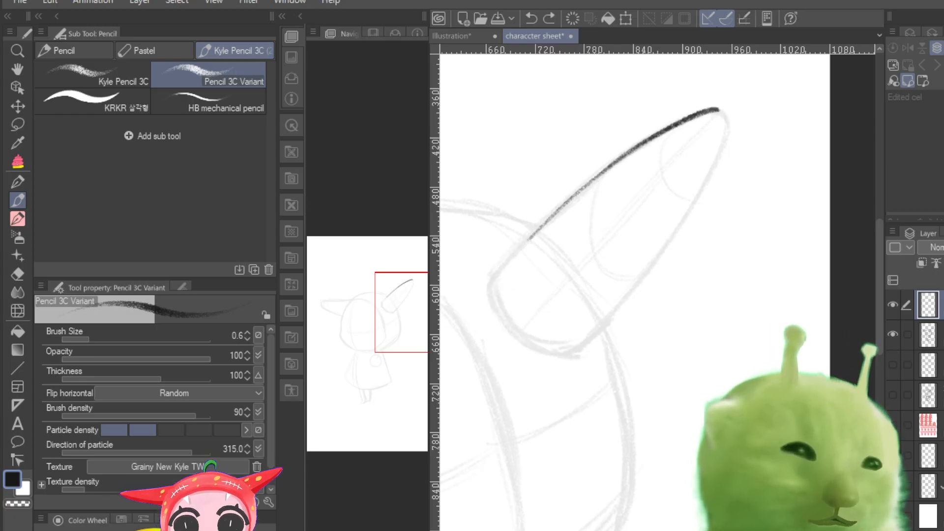
{"action": "key", "text": "ctrl+z"}
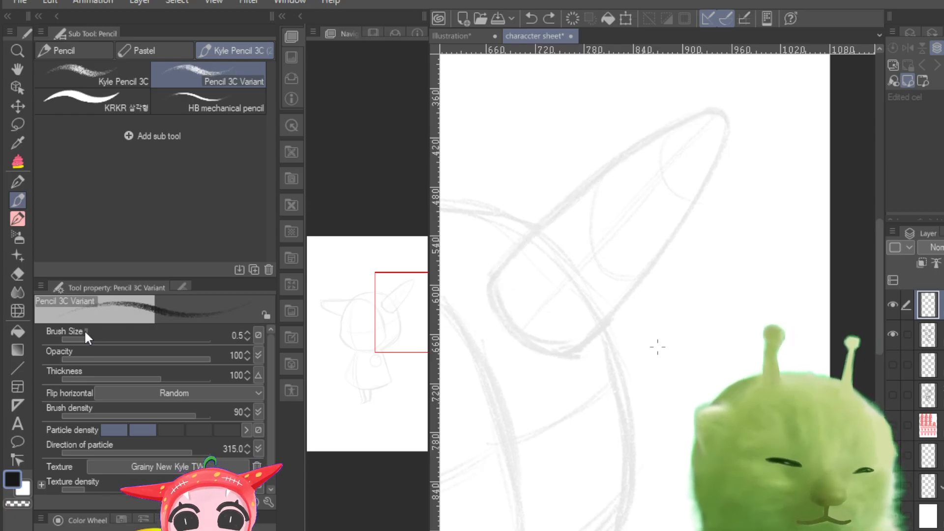
Step: Set the pencil's brush size to 0.3 and trace the raised horn's upper edge, tip and lower edge
{"action": "left_click_drag", "start_coordinate": [84, 330], "coordinate": [79, 341]}
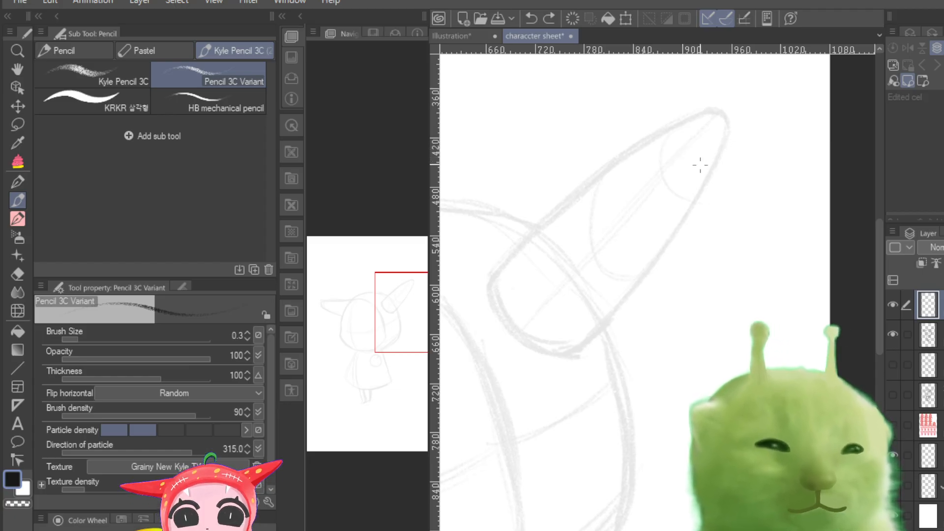
{"action": "mouse_move", "coordinate": [723, 109]}
{"action": "left_mouse_down"}
{"action": "mouse_move", "coordinate": [630, 147]}
{"action": "mouse_move", "coordinate": [703, 113]}
{"action": "mouse_move", "coordinate": [653, 135]}
{"action": "mouse_move", "coordinate": [601, 171]}
{"action": "mouse_move", "coordinate": [608, 158]}
{"action": "mouse_move", "coordinate": [564, 203]}
{"action": "left_mouse_up"}
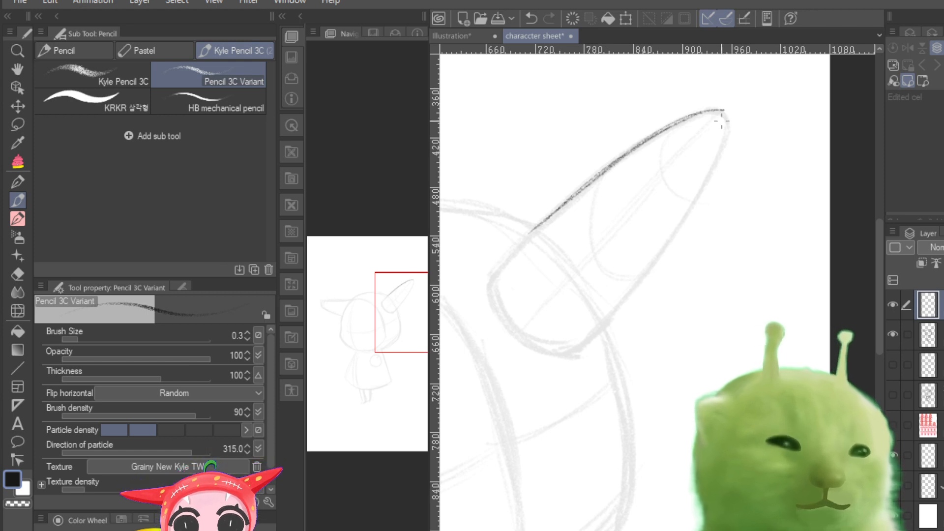
{"action": "mouse_move", "coordinate": [723, 110]}
{"action": "left_mouse_down"}
{"action": "mouse_move", "coordinate": [725, 133]}
{"action": "mouse_move", "coordinate": [725, 116]}
{"action": "mouse_move", "coordinate": [715, 158]}
{"action": "mouse_move", "coordinate": [722, 113]}
{"action": "mouse_move", "coordinate": [716, 159]}
{"action": "mouse_move", "coordinate": [725, 136]}
{"action": "mouse_move", "coordinate": [707, 177]}
{"action": "mouse_move", "coordinate": [712, 161]}
{"action": "mouse_move", "coordinate": [654, 251]}
{"action": "left_mouse_up"}
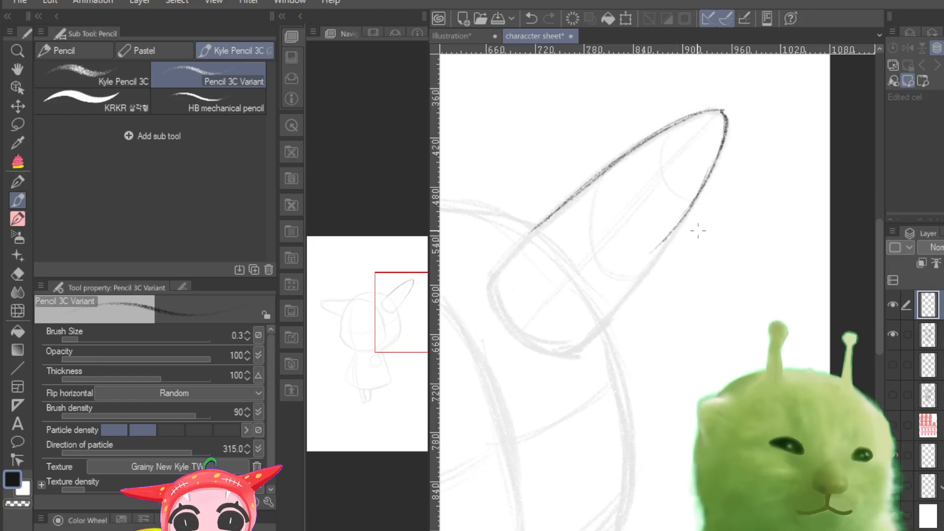
{"action": "mouse_move", "coordinate": [683, 222]}
{"action": "left_mouse_down"}
{"action": "mouse_move", "coordinate": [638, 265]}
{"action": "mouse_move", "coordinate": [579, 349]}
{"action": "left_mouse_up"}
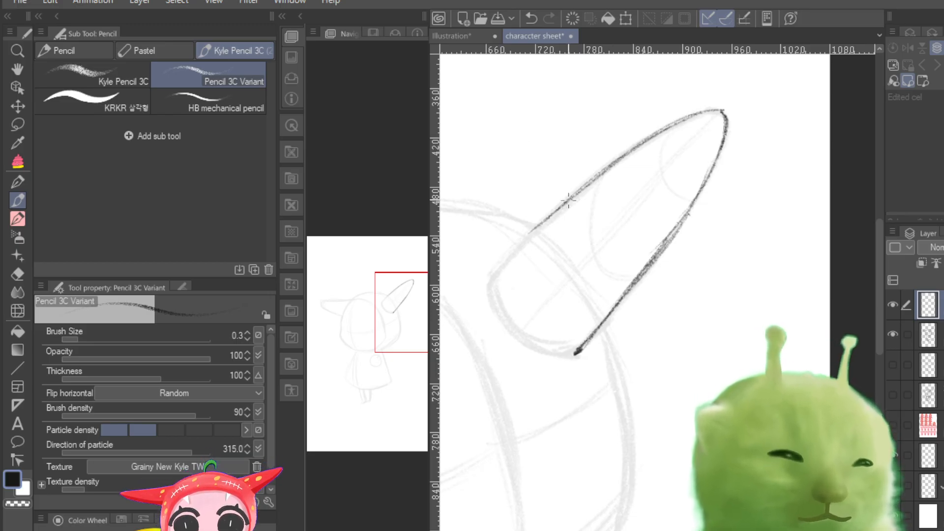
Step: Extend the raised horn's upper edge to its base corner and trace the rounded base to close the outline
{"action": "left_click_drag", "start_coordinate": [568, 200], "coordinate": [492, 273]}
{"action": "left_click_drag", "start_coordinate": [553, 213], "coordinate": [490, 275]}
{"action": "left_click_drag", "start_coordinate": [535, 229], "coordinate": [496, 267]}
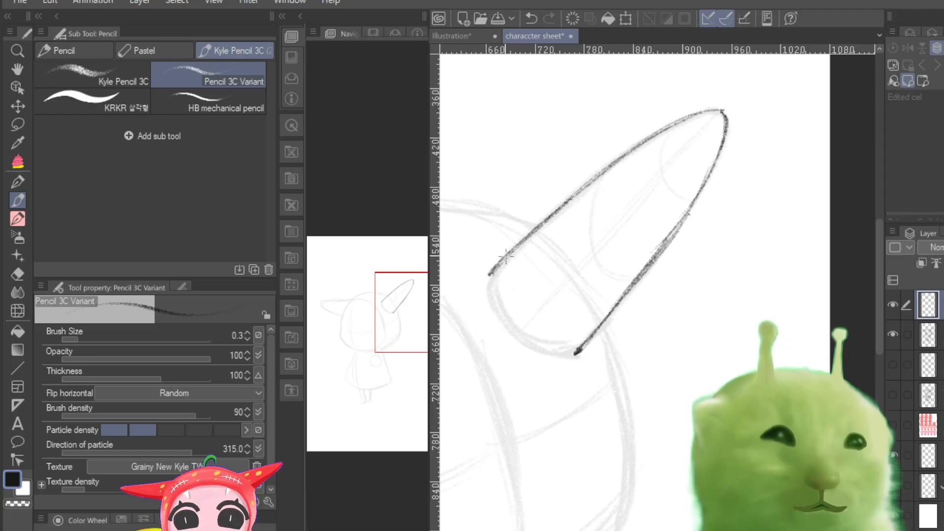
{"action": "mouse_move", "coordinate": [491, 274]}
{"action": "left_mouse_down"}
{"action": "mouse_move", "coordinate": [517, 334]}
{"action": "mouse_move", "coordinate": [538, 340]}
{"action": "left_mouse_up"}
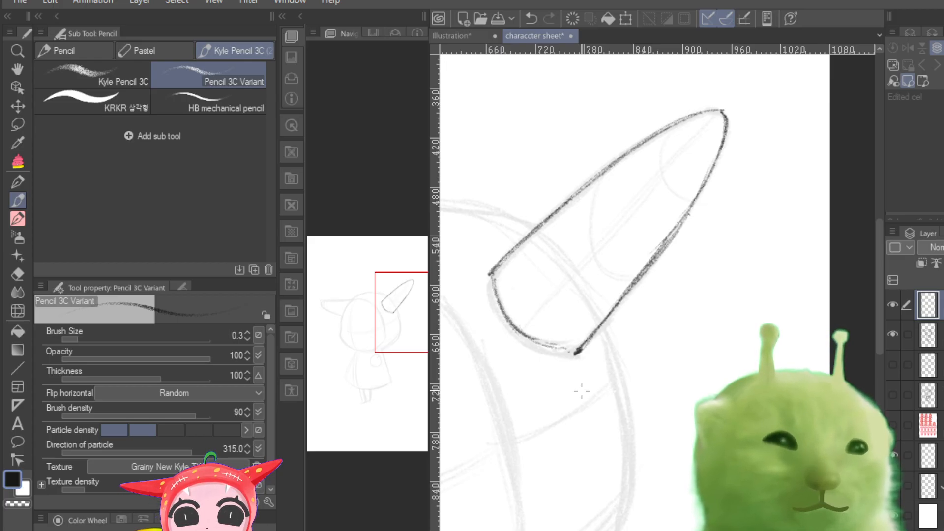
Step: Trace the right side of the head from the raised horn's base down around the jaw
{"action": "key", "text": "ctrl+minus"}
{"action": "key", "text": "ctrl+minus"}
{"action": "key", "text": "ctrl+minus"}
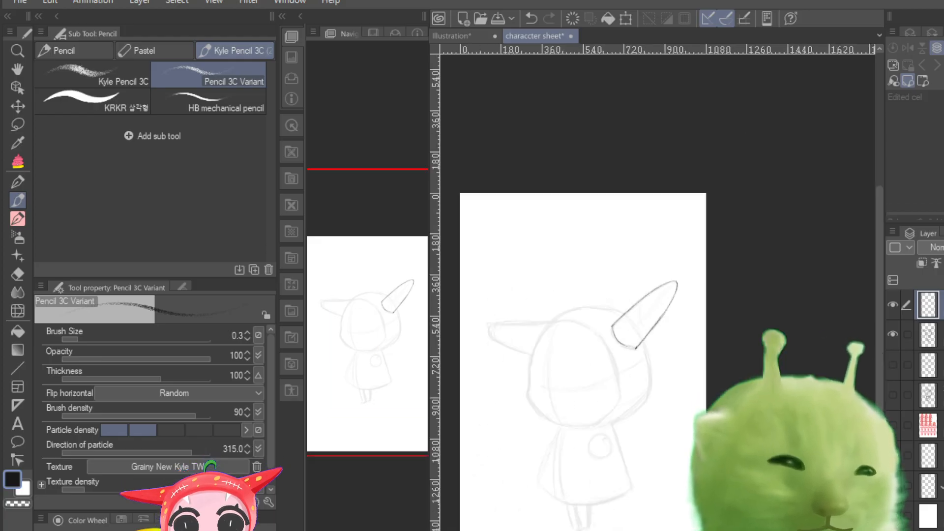
{"action": "key", "text": "ctrl+plus"}
{"action": "key", "text": "ctrl+plus"}
{"action": "key", "text": "ctrl+plus"}
{"action": "key", "text": "ctrl+minus"}
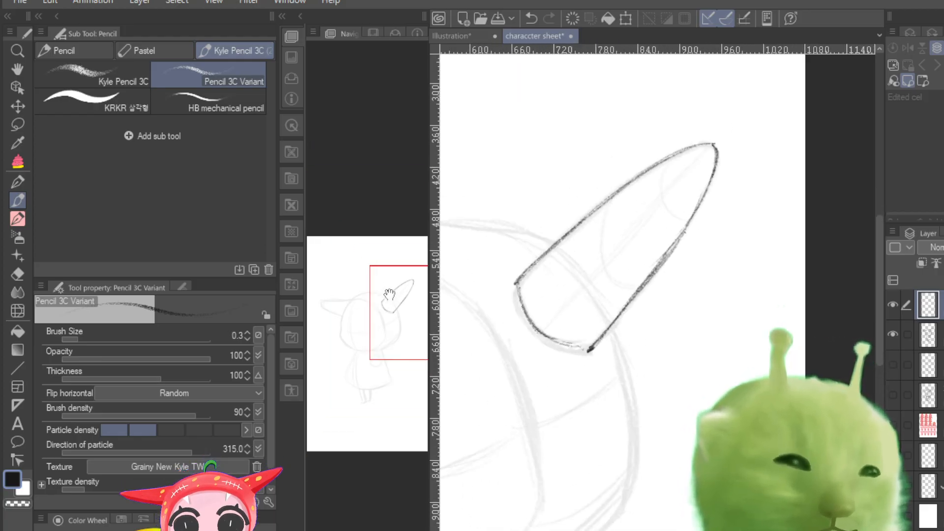
{"action": "left_click_drag", "start_coordinate": [389, 294], "coordinate": [386, 323]}
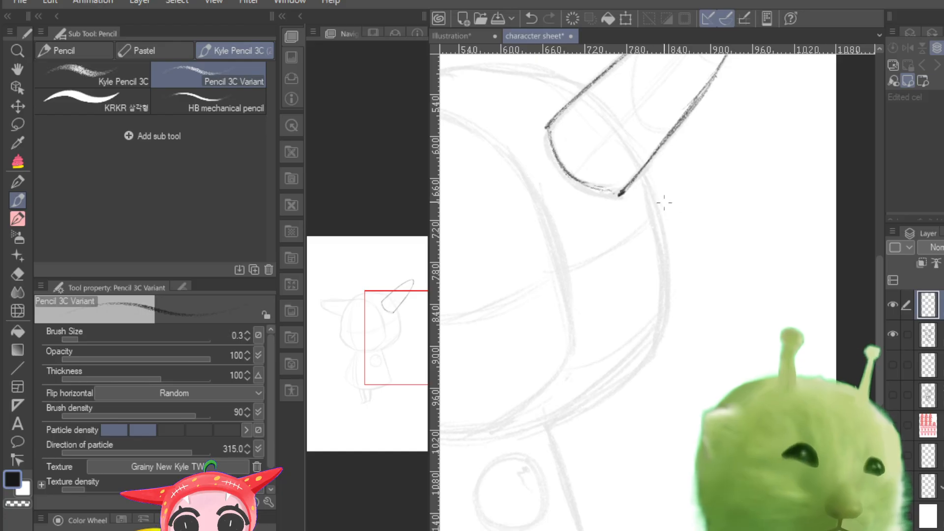
{"action": "left_click_drag", "start_coordinate": [645, 171], "coordinate": [668, 300]}
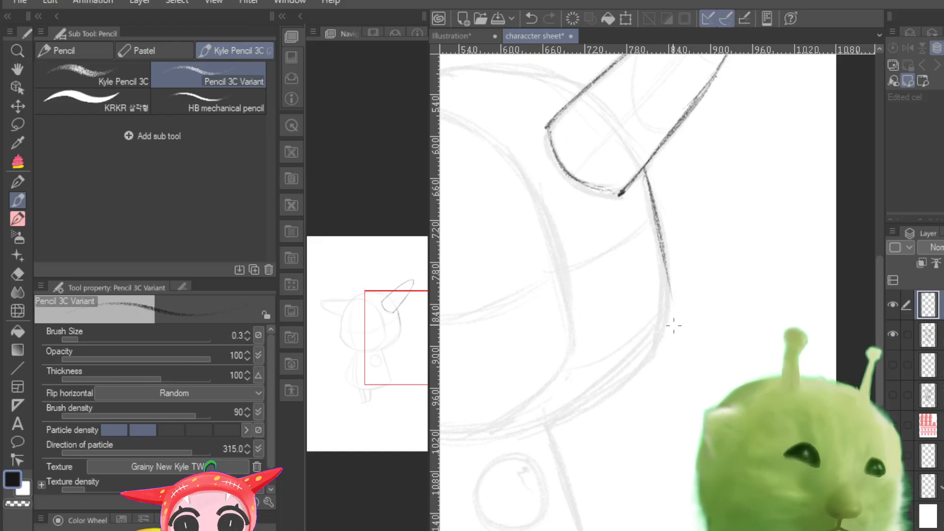
{"action": "mouse_move", "coordinate": [659, 228]}
{"action": "left_mouse_down"}
{"action": "mouse_move", "coordinate": [663, 350]}
{"action": "mouse_move", "coordinate": [667, 315]}
{"action": "mouse_move", "coordinate": [657, 350]}
{"action": "mouse_move", "coordinate": [541, 424]}
{"action": "left_mouse_up"}
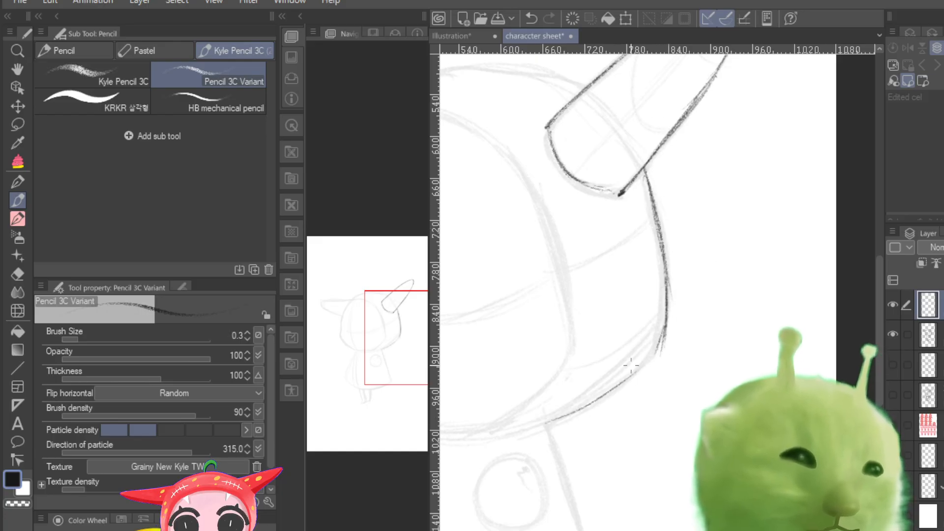
{"action": "left_click_drag", "start_coordinate": [655, 353], "coordinate": [551, 427]}
{"action": "left_click_drag", "start_coordinate": [637, 369], "coordinate": [553, 428]}
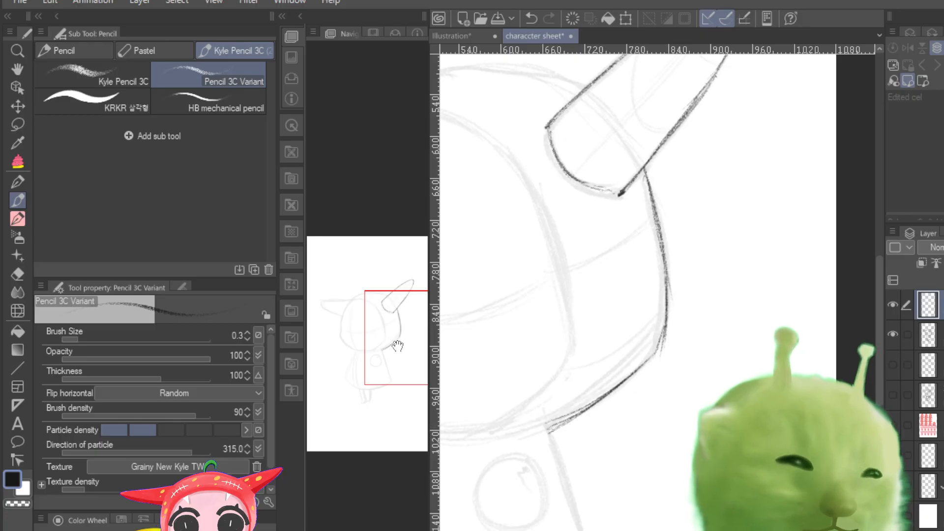
Step: Draw lengthwise inner lines from the raised horn's tip to its base and add curved contour lines across it
{"action": "left_click_drag", "start_coordinate": [399, 348], "coordinate": [382, 354]}
{"action": "key", "text": "ctrl+minus"}
{"action": "key", "text": "ctrl+minus"}
{"action": "key", "text": "ctrl+minus"}
{"action": "key", "text": "ctrl+minus"}
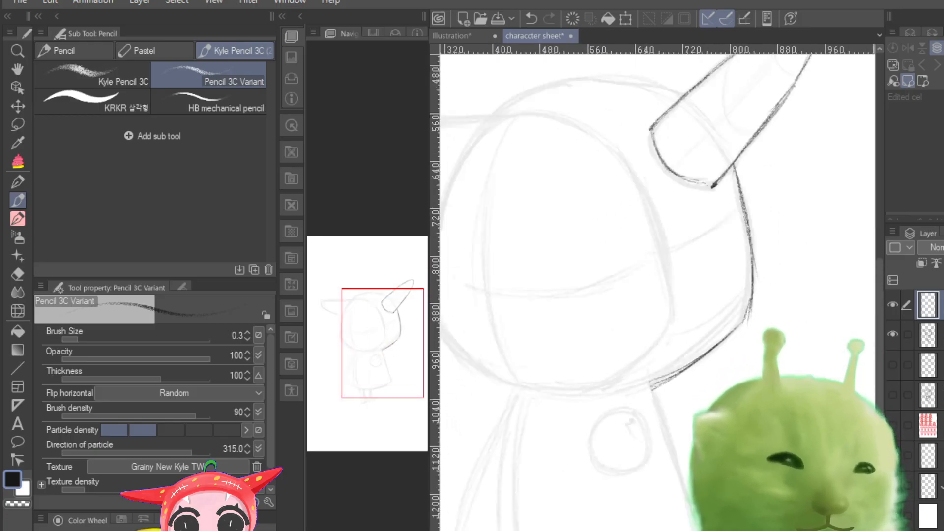
{"action": "key", "text": "ctrl+plus"}
{"action": "key", "text": "ctrl+plus"}
{"action": "key", "text": "ctrl+plus"}
{"action": "key", "text": "ctrl+plus"}
{"action": "left_click_drag", "start_coordinate": [385, 342], "coordinate": [394, 310]}
{"action": "left_click_drag", "start_coordinate": [704, 257], "coordinate": [774, 212]}
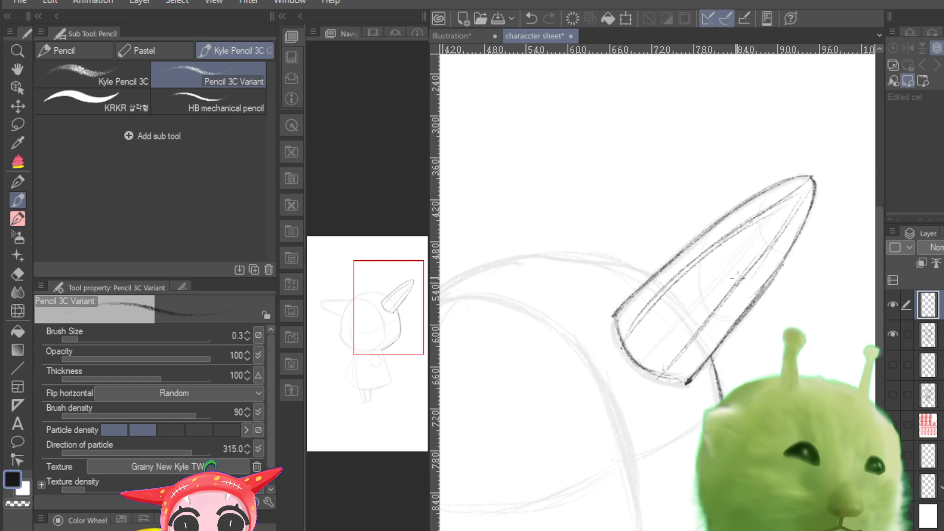
{"action": "left_click_drag", "start_coordinate": [726, 224], "coordinate": [710, 287]}
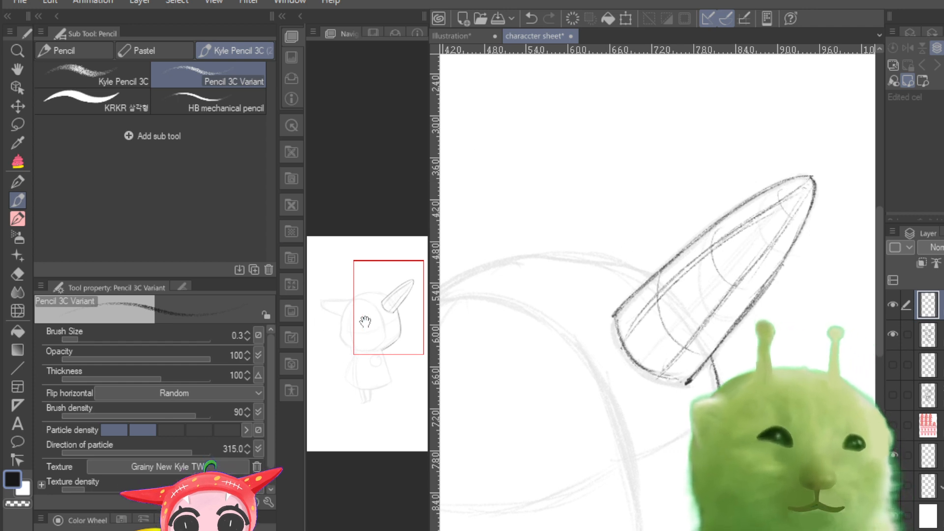
Step: Trace the top of the head from the raised horn over the crown to the upper left side
{"action": "left_click_drag", "start_coordinate": [373, 313], "coordinate": [356, 322]}
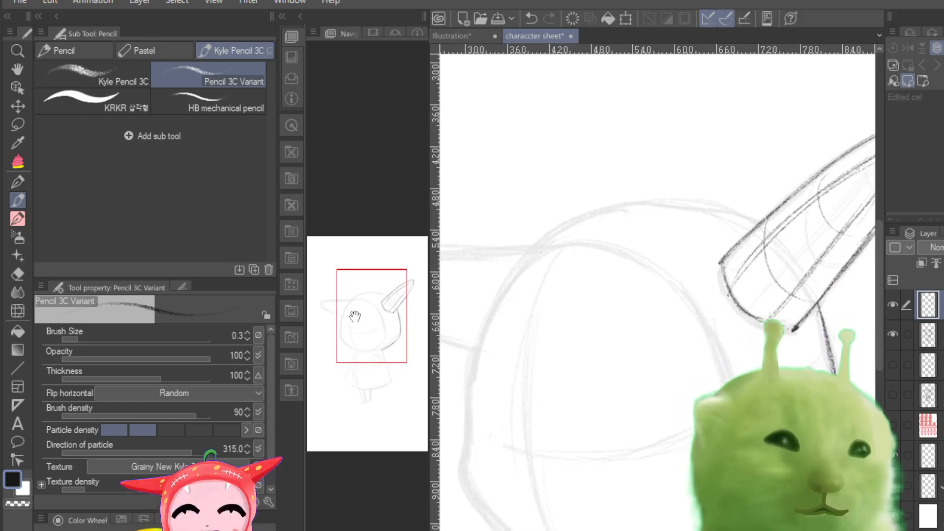
{"action": "mouse_move", "coordinate": [759, 224]}
{"action": "left_mouse_down"}
{"action": "mouse_move", "coordinate": [626, 207]}
{"action": "mouse_move", "coordinate": [548, 242]}
{"action": "mouse_move", "coordinate": [562, 230]}
{"action": "mouse_move", "coordinate": [527, 257]}
{"action": "mouse_move", "coordinate": [538, 245]}
{"action": "mouse_move", "coordinate": [486, 323]}
{"action": "left_mouse_up"}
{"action": "left_click_drag", "start_coordinate": [525, 255], "coordinate": [484, 325]}
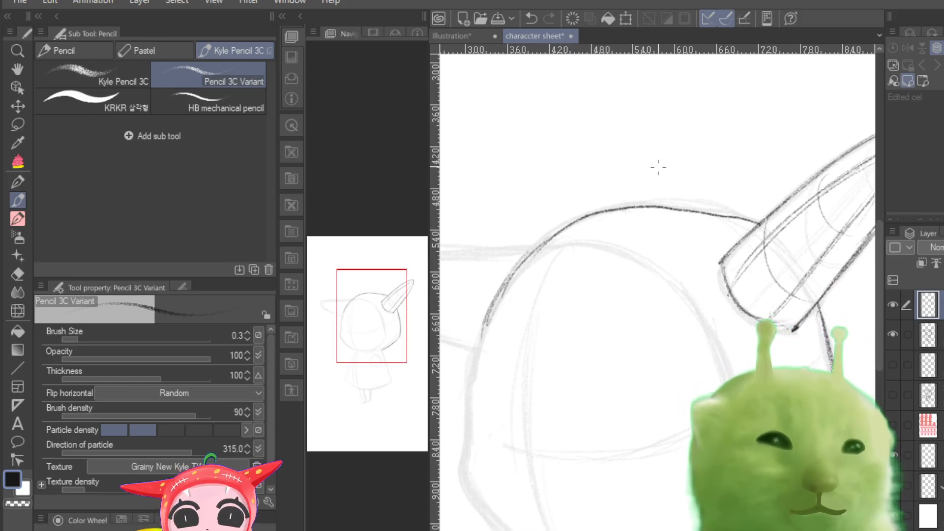
Step: Trace the head's left edge, cheek and chin, and outline the hood's face opening
{"action": "key", "text": "ctrl+minus"}
{"action": "key", "text": "ctrl+minus"}
{"action": "key", "text": "ctrl+minus"}
{"action": "key", "text": "ctrl+plus"}
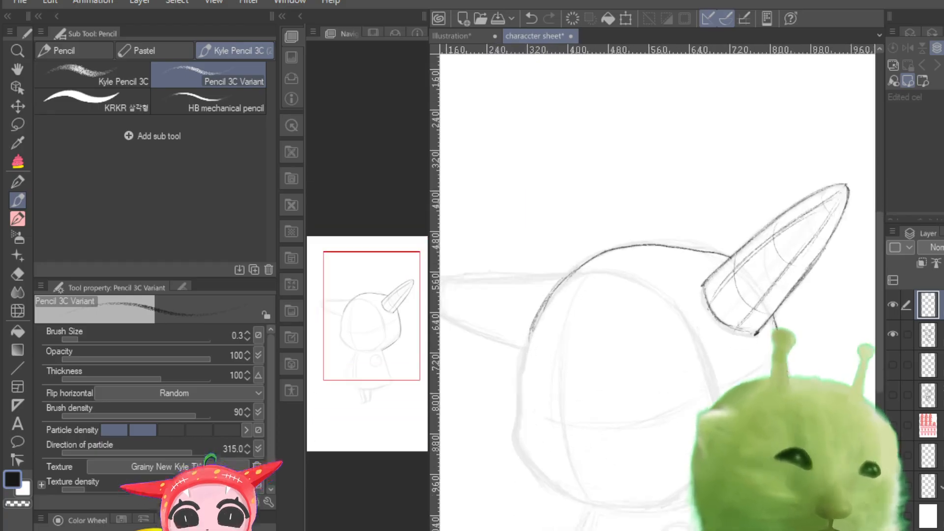
{"action": "left_click_drag", "start_coordinate": [544, 301], "coordinate": [519, 408]}
{"action": "left_click_drag", "start_coordinate": [525, 350], "coordinate": [514, 440]}
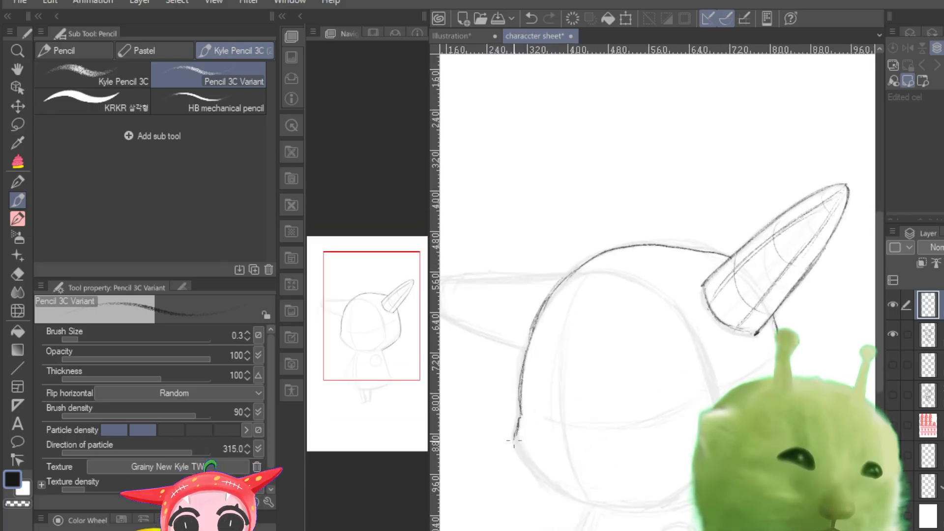
{"action": "left_click_drag", "start_coordinate": [578, 496], "coordinate": [634, 503]}
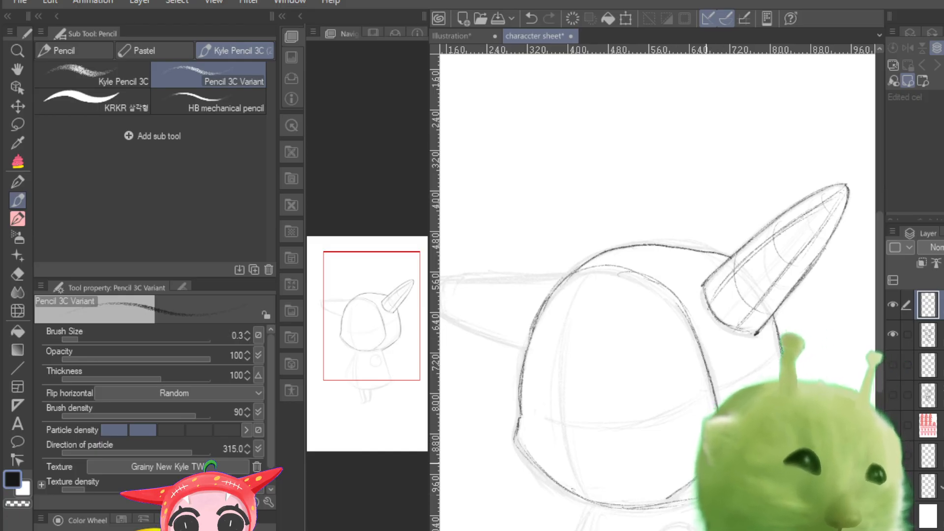
Step: Trace the left horn's outline from the top of the hood around its rounded tip and back to the head
{"action": "left_click_drag", "start_coordinate": [362, 363], "coordinate": [346, 363]}
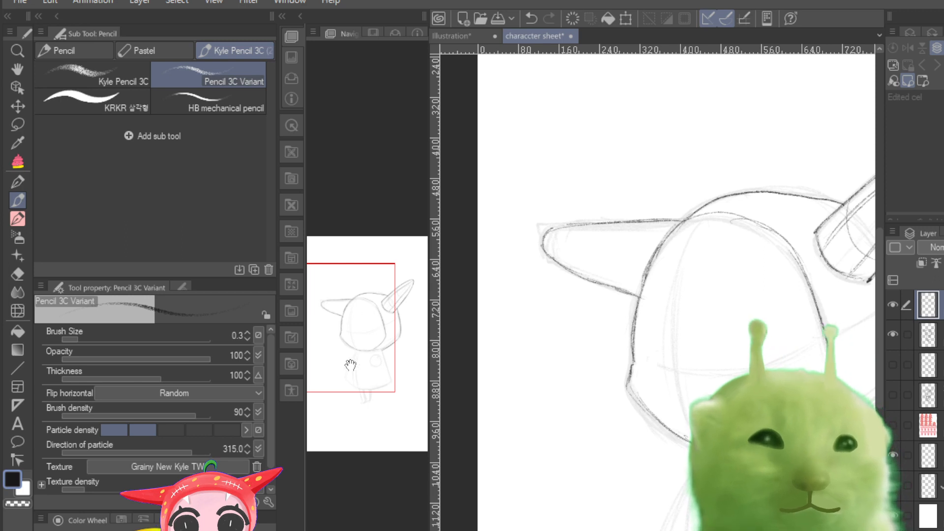
{"action": "left_click_drag", "start_coordinate": [364, 360], "coordinate": [368, 369]}
{"action": "key", "text": "ctrl+minus"}
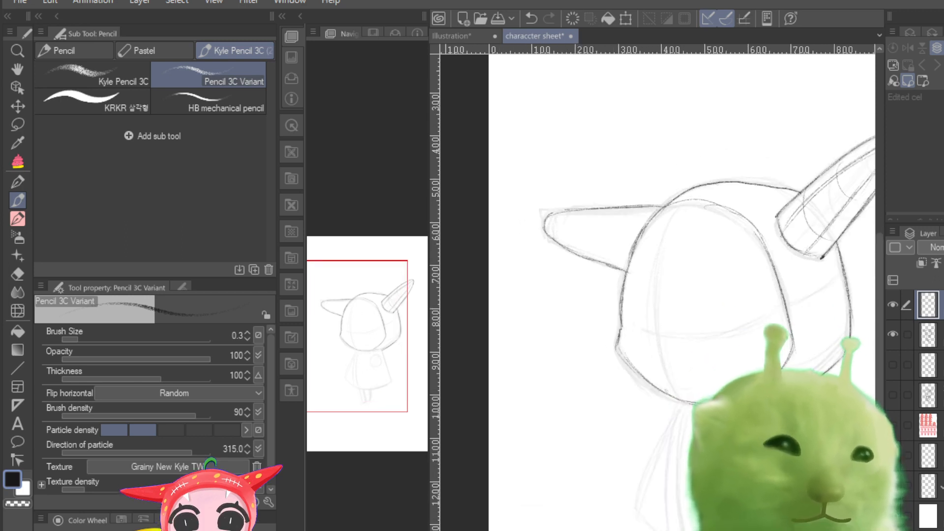
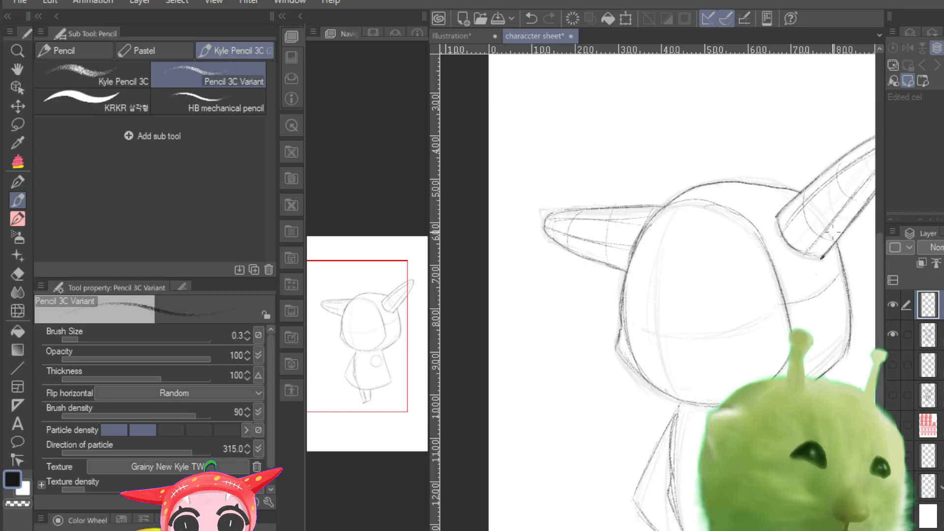
Step: Sketch the hood's inner rim around the face opening, with small pointed teeth along its upper and lower edges
{"action": "left_click_drag", "start_coordinate": [645, 241], "coordinate": [763, 271]}
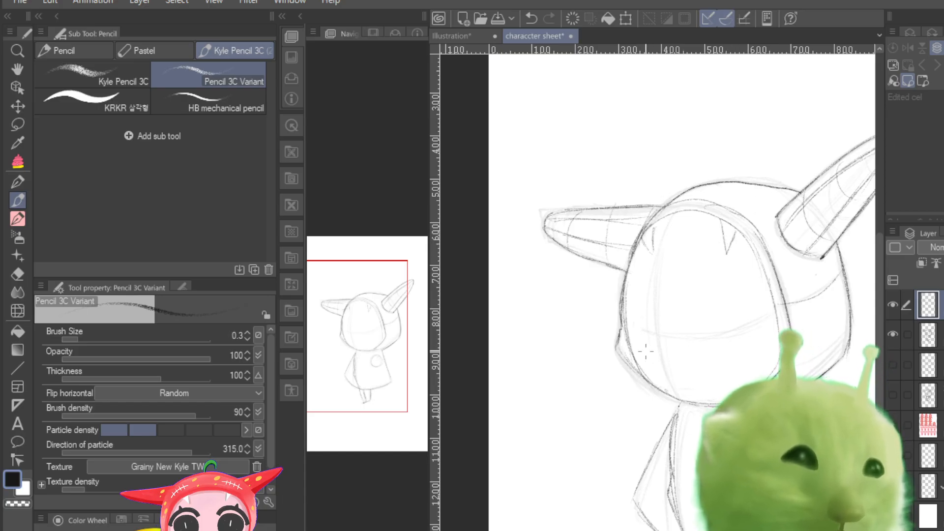
{"action": "left_click_drag", "start_coordinate": [650, 375], "coordinate": [713, 371]}
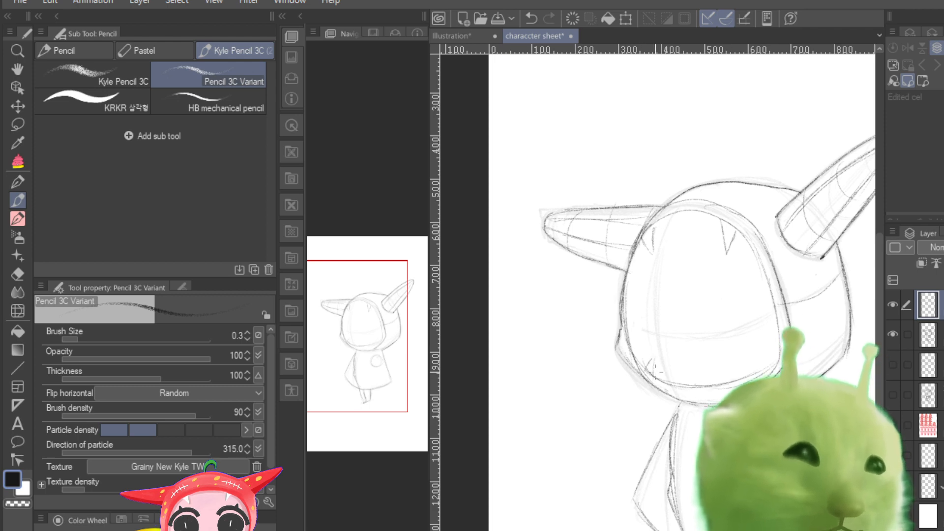
{"action": "left_click_drag", "start_coordinate": [733, 373], "coordinate": [743, 372]}
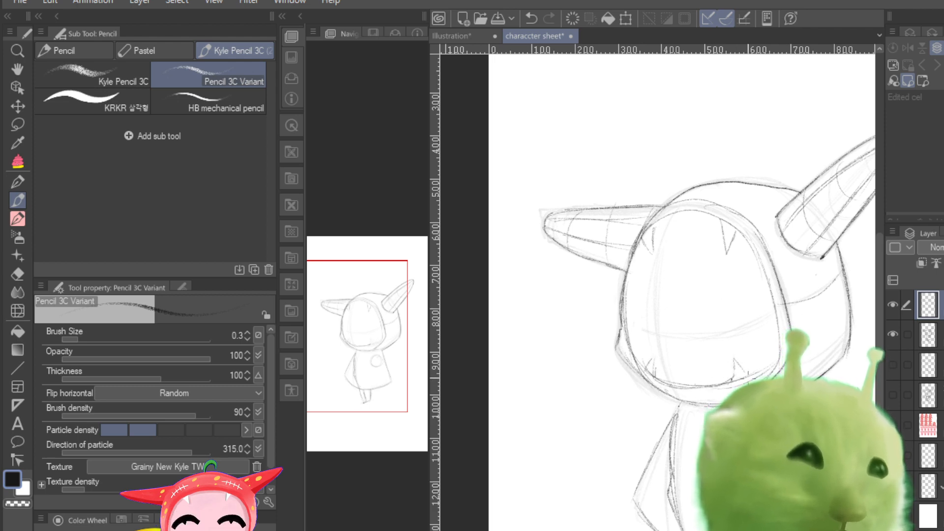
Step: Hide the current pose's line and rough layers and show only the rough sketch of the turned pose with one large horn
{"action": "left_click", "coordinate": [892, 305]}
{"action": "left_click", "coordinate": [892, 334]}
{"action": "left_click", "coordinate": [891, 333]}
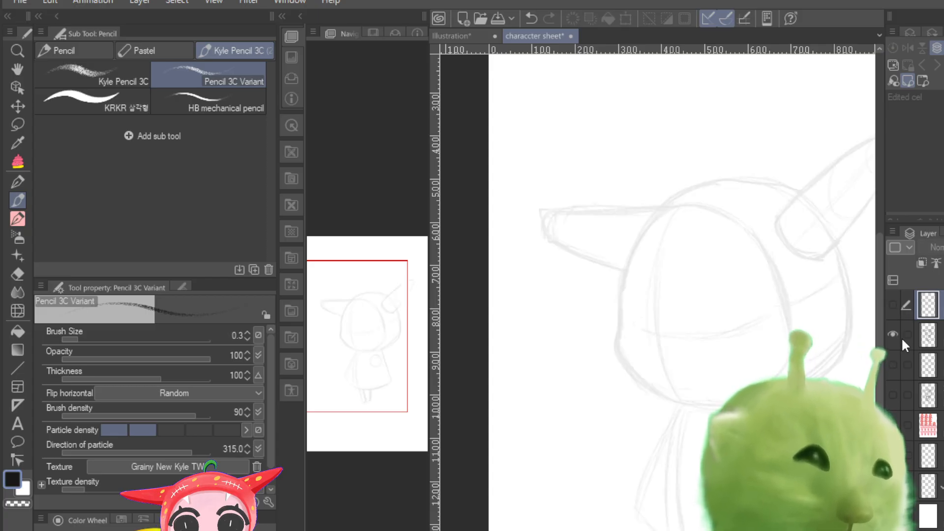
{"action": "left_click", "coordinate": [892, 334]}
{"action": "left_click", "coordinate": [891, 365]}
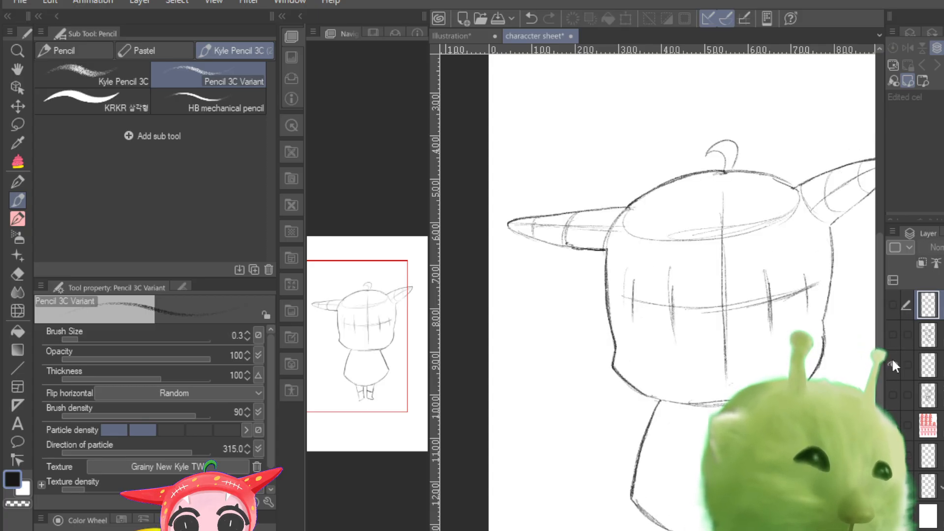
{"action": "left_click", "coordinate": [891, 365]}
{"action": "left_click", "coordinate": [892, 394]}
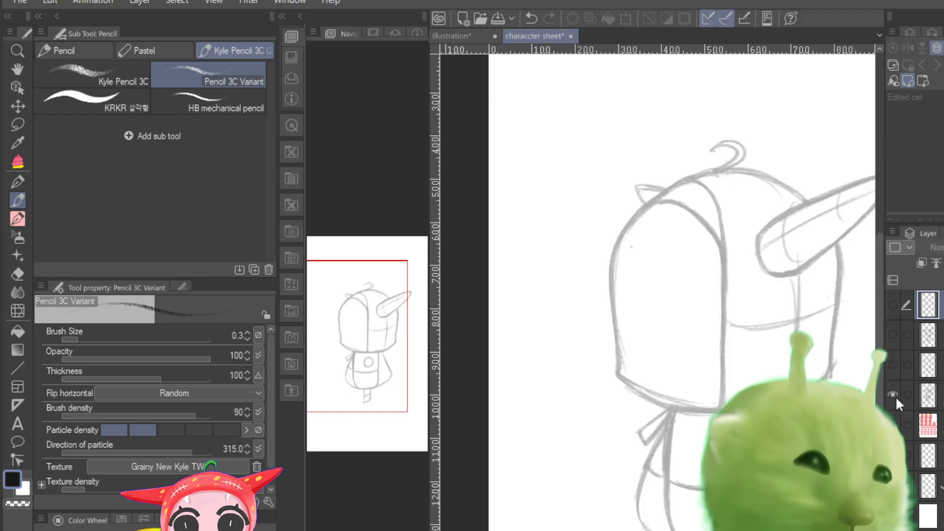
Step: Lower the opacity of the turned pose's rough sketch layer and add a new layer above it
{"action": "left_click", "coordinate": [902, 387]}
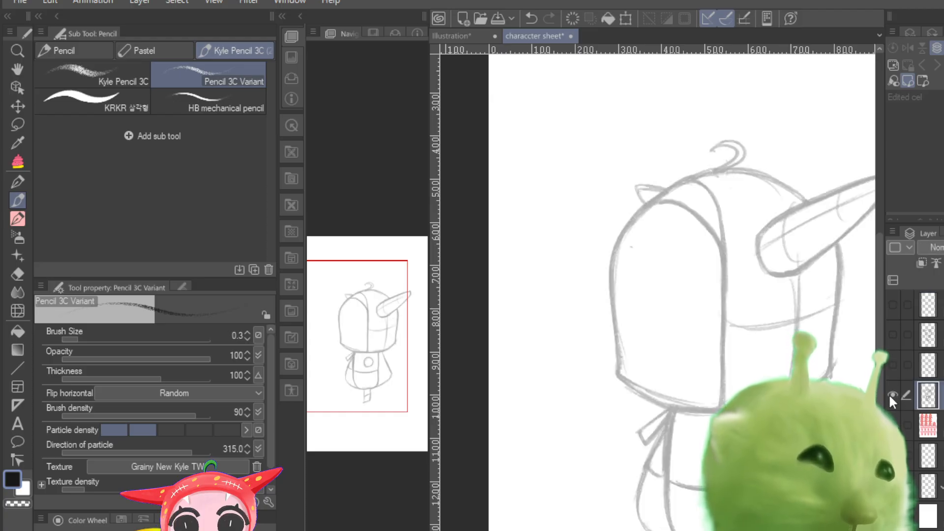
{"action": "left_click", "coordinate": [890, 395]}
{"action": "left_click", "coordinate": [889, 396]}
{"action": "left_click", "coordinate": [889, 396]}
{"action": "left_click", "coordinate": [890, 396]}
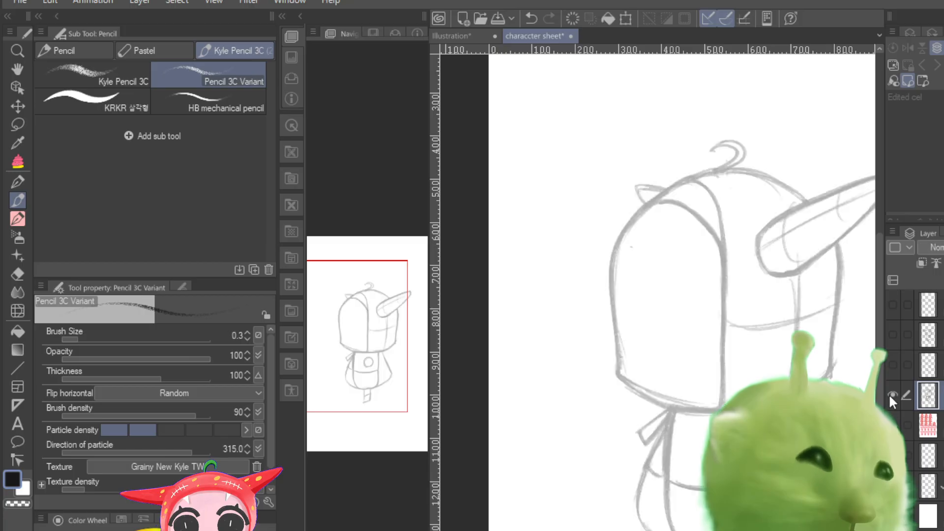
{"action": "left_click_drag", "start_coordinate": [943, 247], "coordinate": [936, 247]}
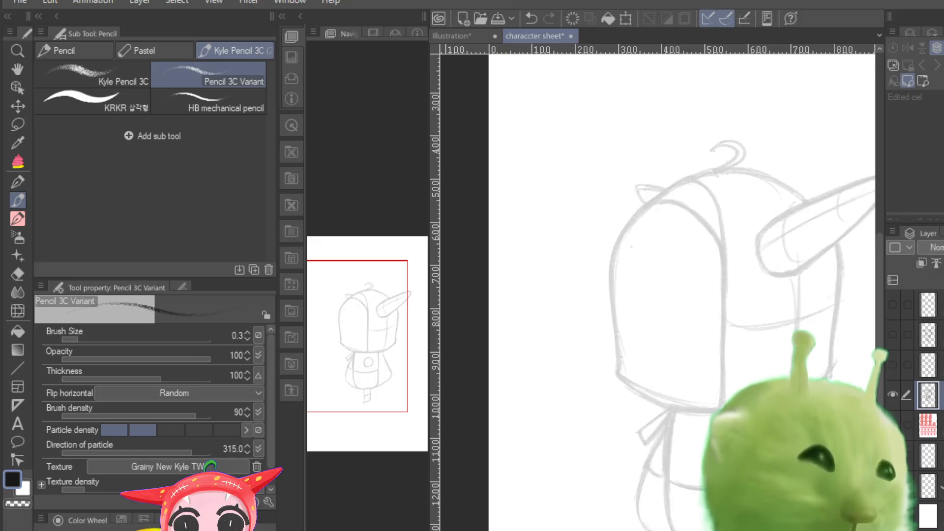
{"action": "key", "text": "ctrl+shift+n"}
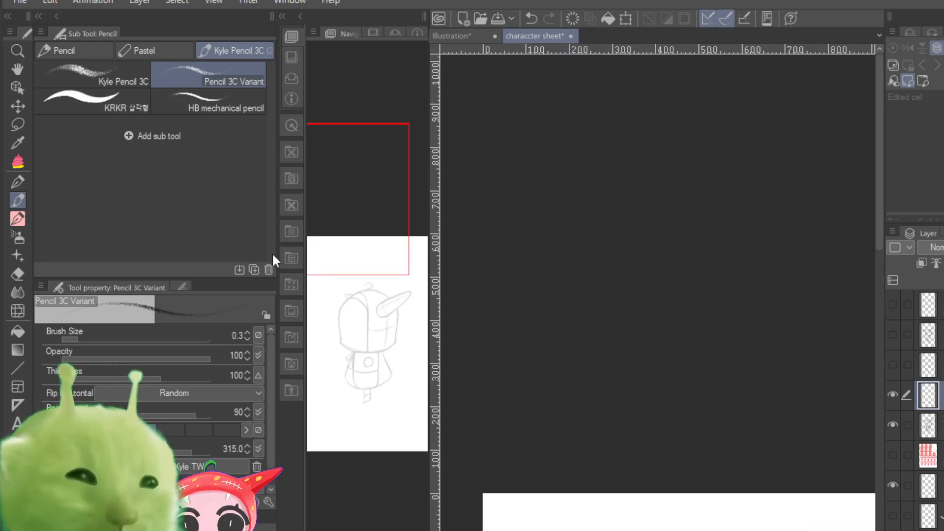
Step: Set the pencil's brush size to 0.5 and keep only the new empty layer selected, with the whole head in view
{"action": "mouse_move", "coordinate": [379, 204]}
{"action": "left_mouse_down"}
{"action": "mouse_move", "coordinate": [368, 249]}
{"action": "mouse_move", "coordinate": [390, 305]}
{"action": "mouse_move", "coordinate": [384, 314]}
{"action": "left_mouse_up"}
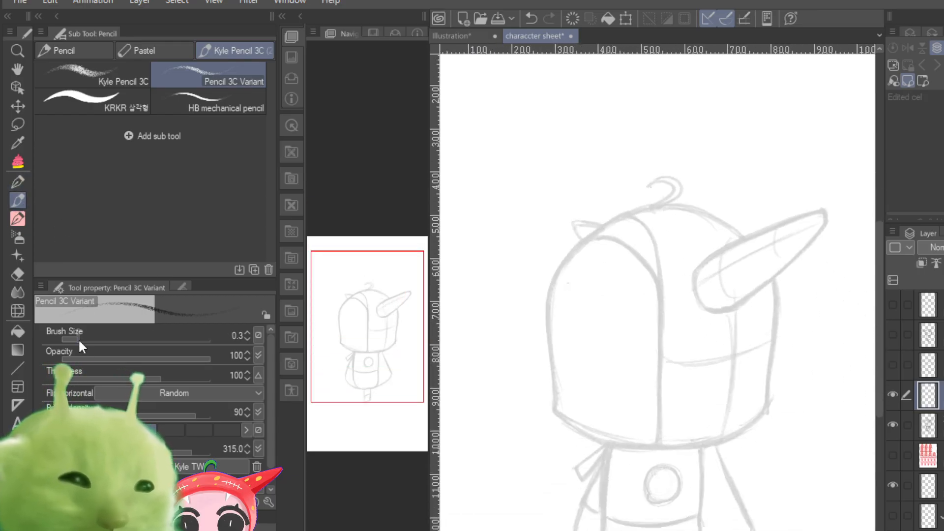
{"action": "left_click_drag", "start_coordinate": [78, 338], "coordinate": [84, 337]}
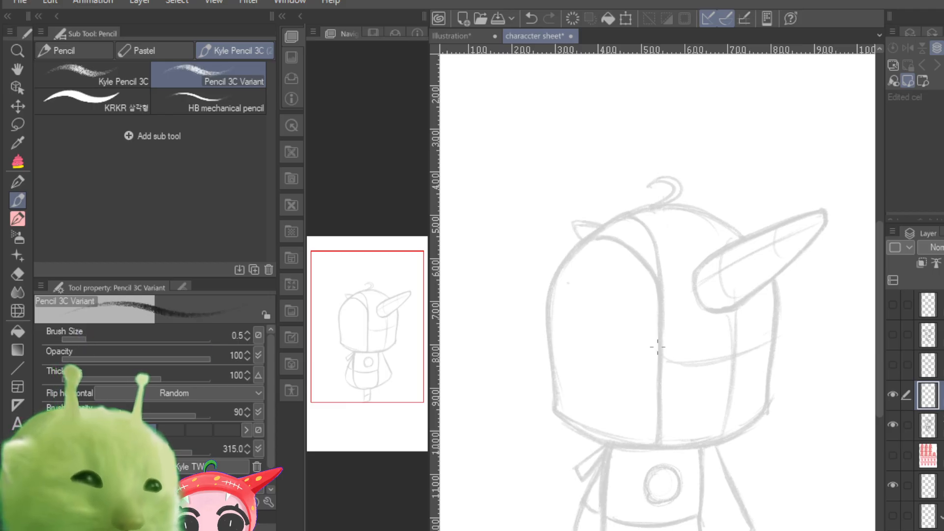
{"action": "scroll", "coordinate": [657, 346], "scroll_direction": "up", "scroll_amount": 3}
{"action": "scroll", "coordinate": [658, 347], "scroll_direction": "down", "scroll_amount": 4}
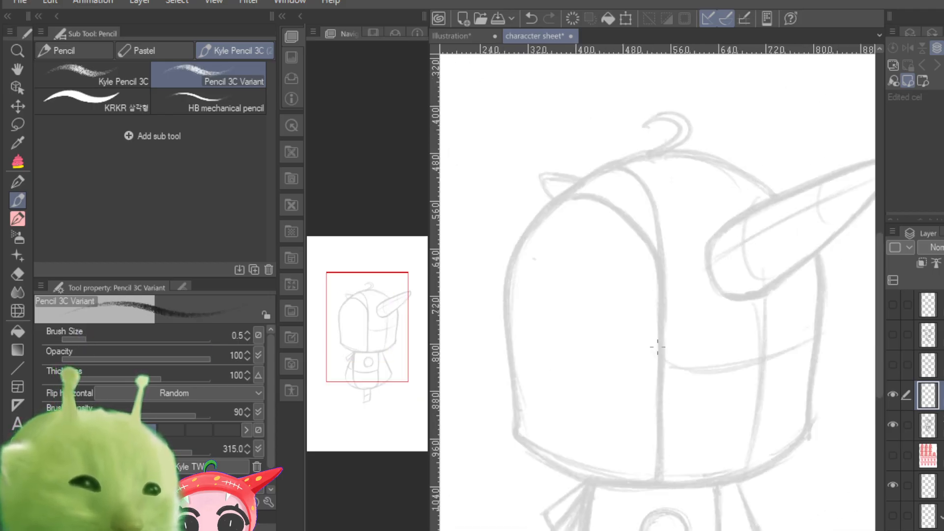
{"action": "scroll", "coordinate": [657, 347], "scroll_direction": "up", "scroll_amount": 3}
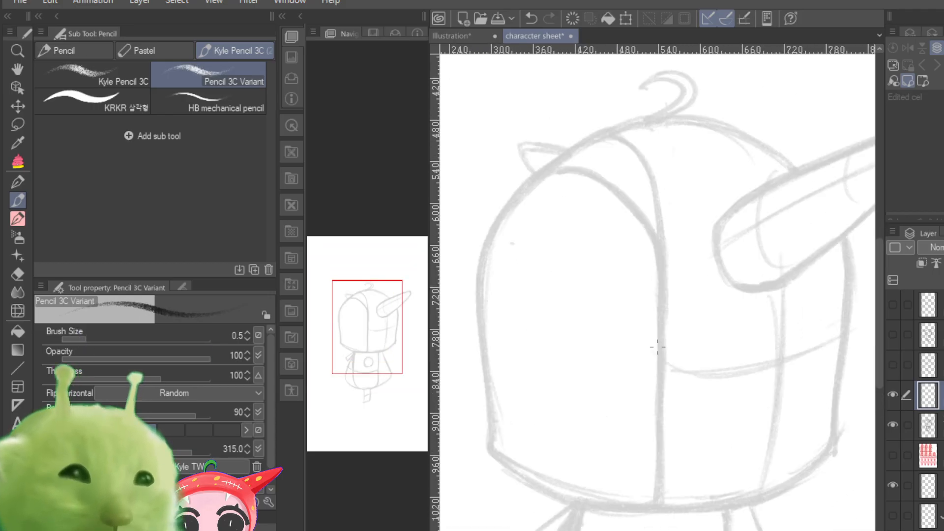
{"action": "scroll", "coordinate": [657, 346], "scroll_direction": "down", "scroll_amount": 3}
{"action": "scroll", "coordinate": [658, 346], "scroll_direction": "up", "scroll_amount": 3}
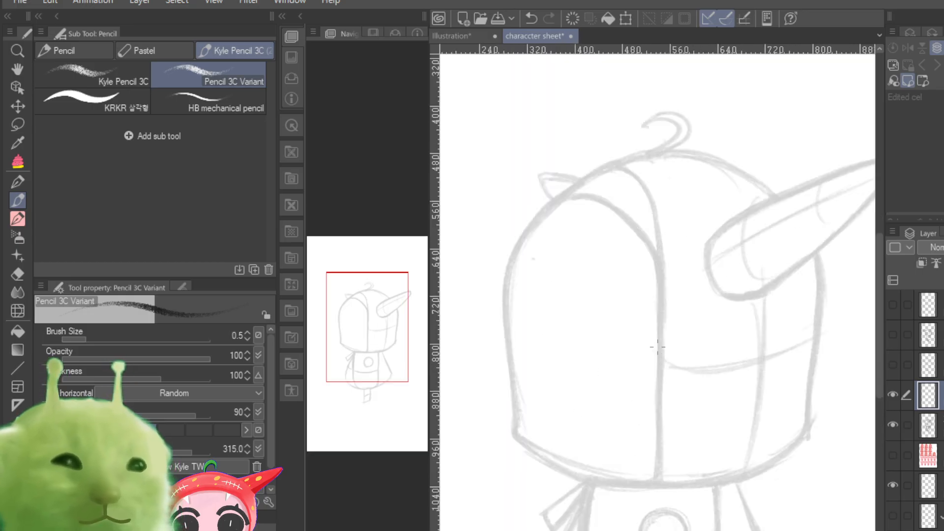
{"action": "mouse_move", "coordinate": [372, 351]}
{"action": "left_mouse_down"}
{"action": "mouse_move", "coordinate": [388, 347]}
{"action": "mouse_move", "coordinate": [371, 369]}
{"action": "mouse_move", "coordinate": [375, 359]}
{"action": "left_mouse_up"}
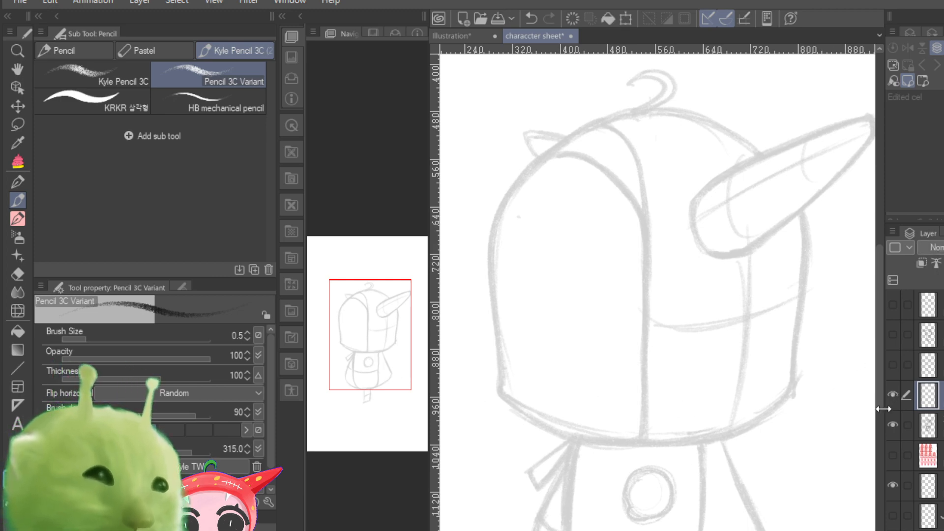
{"action": "left_click", "coordinate": [900, 425]}
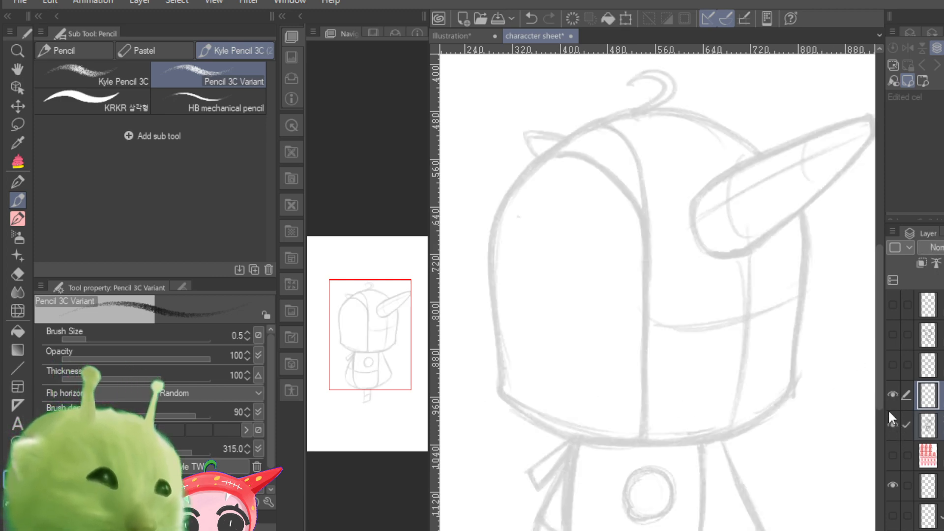
{"action": "left_click", "coordinate": [906, 393]}
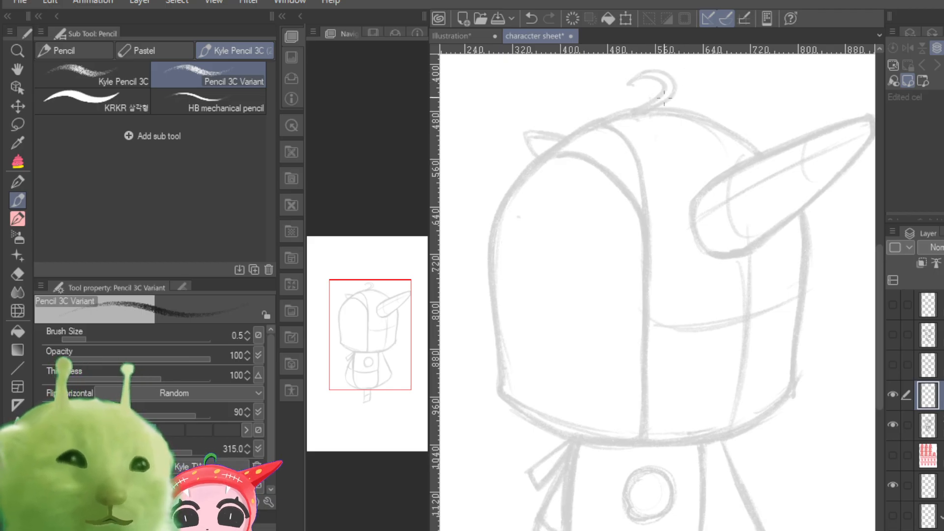
{"action": "left_click_drag", "start_coordinate": [659, 109], "coordinate": [566, 142]}
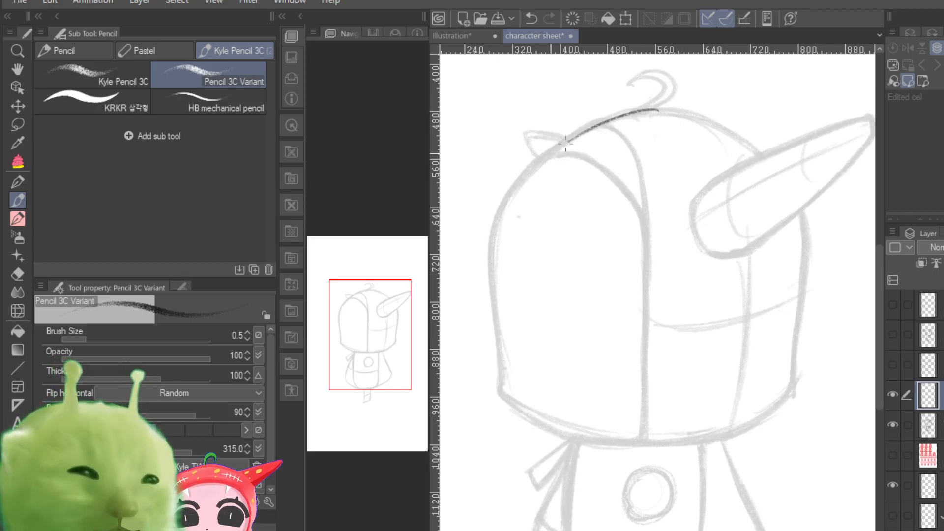
{"action": "left_click_drag", "start_coordinate": [643, 110], "coordinate": [523, 175]}
{"action": "left_click_drag", "start_coordinate": [585, 130], "coordinate": [486, 240]}
{"action": "left_click_drag", "start_coordinate": [526, 172], "coordinate": [491, 261]}
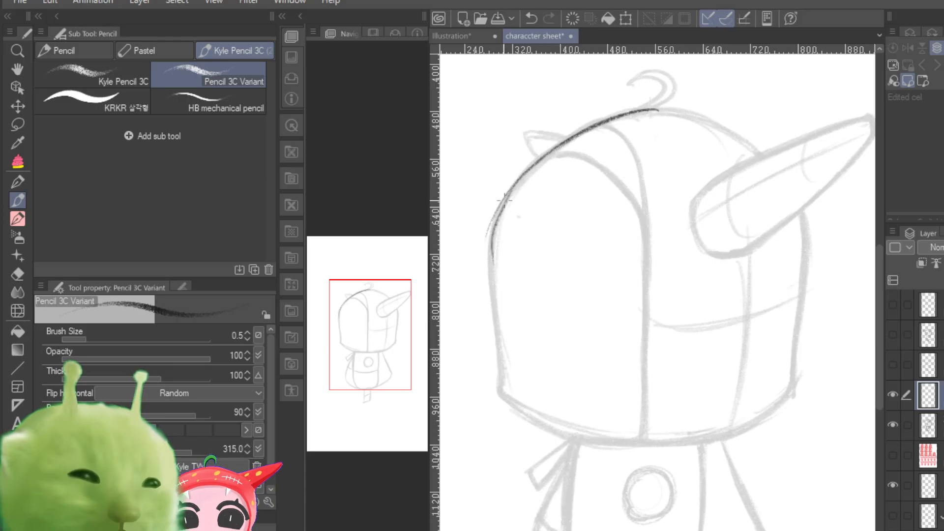
{"action": "mouse_move", "coordinate": [499, 219]}
{"action": "left_mouse_down"}
{"action": "mouse_move", "coordinate": [496, 301]}
{"action": "mouse_move", "coordinate": [495, 260]}
{"action": "left_mouse_up"}
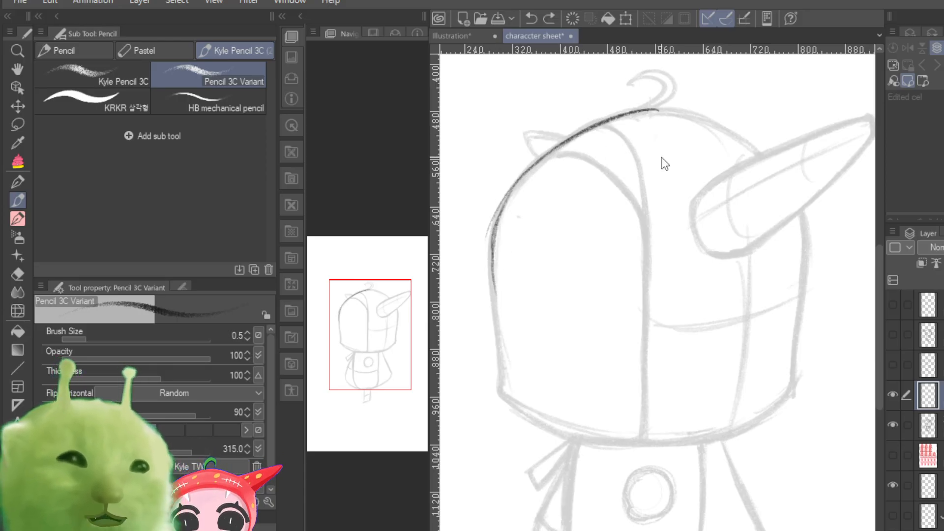
{"action": "key", "text": "ctrl+z"}
{"action": "key", "text": "ctrl+z"}
{"action": "key", "text": "ctrl+z"}
{"action": "key", "text": "ctrl+z"}
{"action": "key", "text": "ctrl+z"}
{"action": "key", "text": "ctrl+z"}
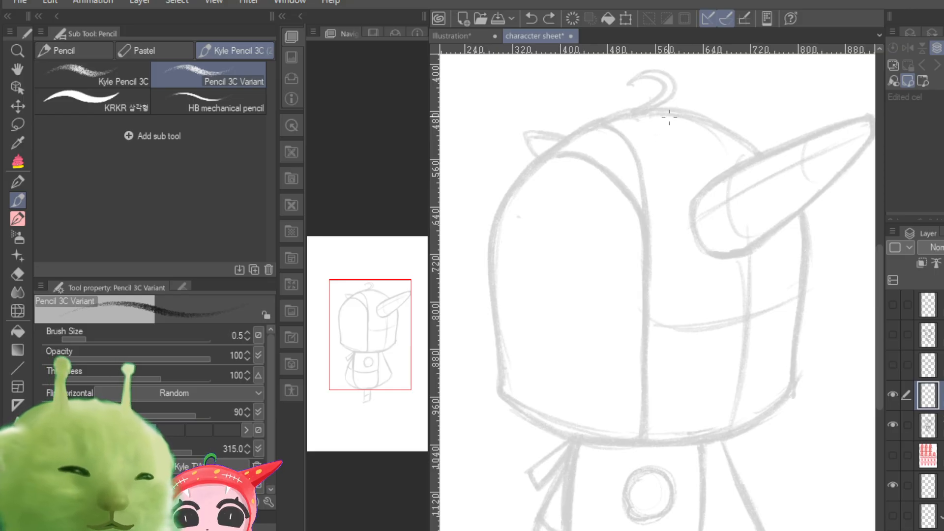
Step: Trace the head's front contour from the crown down to the chin, and the long vertical edge of the face opening
{"action": "mouse_move", "coordinate": [666, 113]}
{"action": "left_mouse_down"}
{"action": "mouse_move", "coordinate": [549, 153]}
{"action": "mouse_move", "coordinate": [506, 201]}
{"action": "left_mouse_up"}
{"action": "left_click_drag", "start_coordinate": [585, 134], "coordinate": [492, 236]}
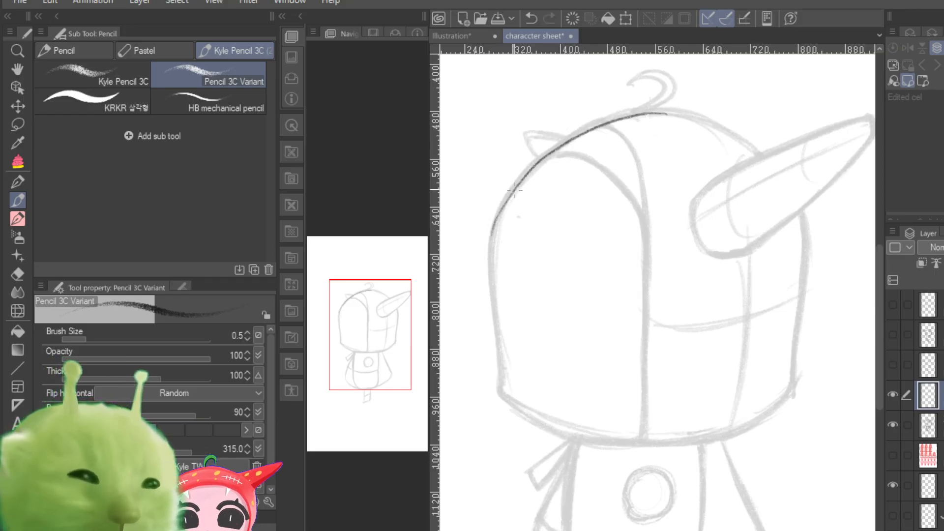
{"action": "mouse_move", "coordinate": [514, 190]}
{"action": "left_mouse_down"}
{"action": "mouse_move", "coordinate": [492, 289]}
{"action": "mouse_move", "coordinate": [503, 393]}
{"action": "mouse_move", "coordinate": [564, 428]}
{"action": "left_mouse_up"}
{"action": "mouse_move", "coordinate": [515, 404]}
{"action": "left_mouse_down"}
{"action": "mouse_move", "coordinate": [576, 441]}
{"action": "mouse_move", "coordinate": [564, 437]}
{"action": "mouse_move", "coordinate": [615, 445]}
{"action": "left_mouse_up"}
{"action": "left_click_drag", "start_coordinate": [640, 214], "coordinate": [650, 371]}
{"action": "mouse_move", "coordinate": [648, 307]}
{"action": "left_mouse_down"}
{"action": "mouse_move", "coordinate": [648, 426]}
{"action": "mouse_move", "coordinate": [609, 443]}
{"action": "mouse_move", "coordinate": [681, 446]}
{"action": "left_mouse_up"}
Step: Trace the back and lower edge of the head, plus the vertical and curved horizontal guide lines on its side
{"action": "left_click_drag", "start_coordinate": [381, 363], "coordinate": [390, 367]}
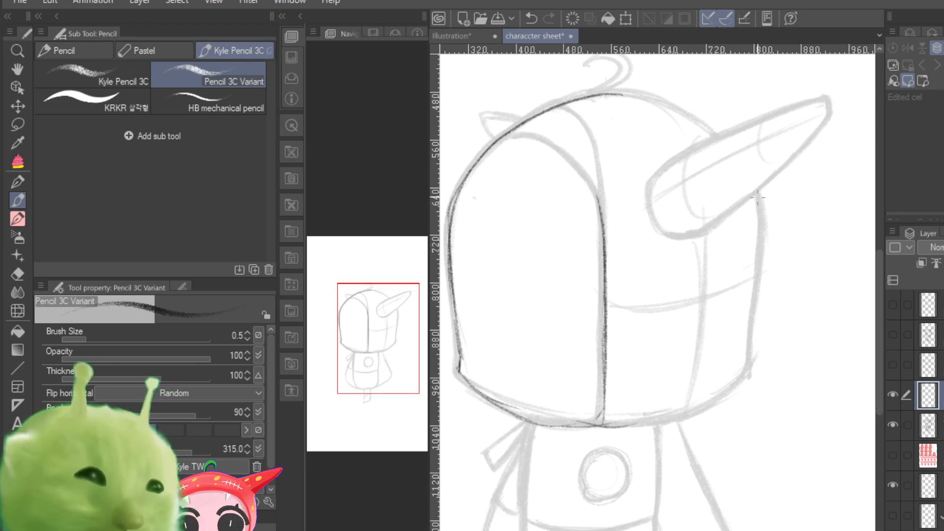
{"action": "left_click_drag", "start_coordinate": [757, 190], "coordinate": [760, 294]}
{"action": "left_click_drag", "start_coordinate": [763, 230], "coordinate": [748, 347]}
{"action": "left_click_drag", "start_coordinate": [759, 271], "coordinate": [745, 379]}
{"action": "mouse_move", "coordinate": [678, 411]}
{"action": "left_mouse_down"}
{"action": "mouse_move", "coordinate": [652, 422]}
{"action": "mouse_move", "coordinate": [744, 383]}
{"action": "mouse_move", "coordinate": [678, 418]}
{"action": "left_mouse_up"}
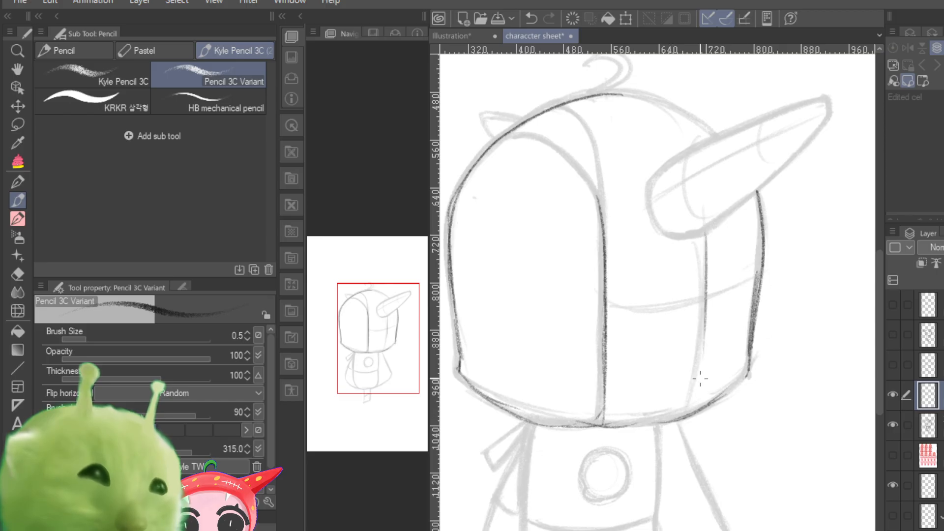
{"action": "left_click_drag", "start_coordinate": [707, 232], "coordinate": [703, 357]}
{"action": "left_click_drag", "start_coordinate": [703, 285], "coordinate": [696, 389]}
{"action": "mouse_move", "coordinate": [599, 307]}
{"action": "left_mouse_down"}
{"action": "mouse_move", "coordinate": [670, 285]}
{"action": "mouse_move", "coordinate": [744, 271]}
{"action": "left_mouse_up"}
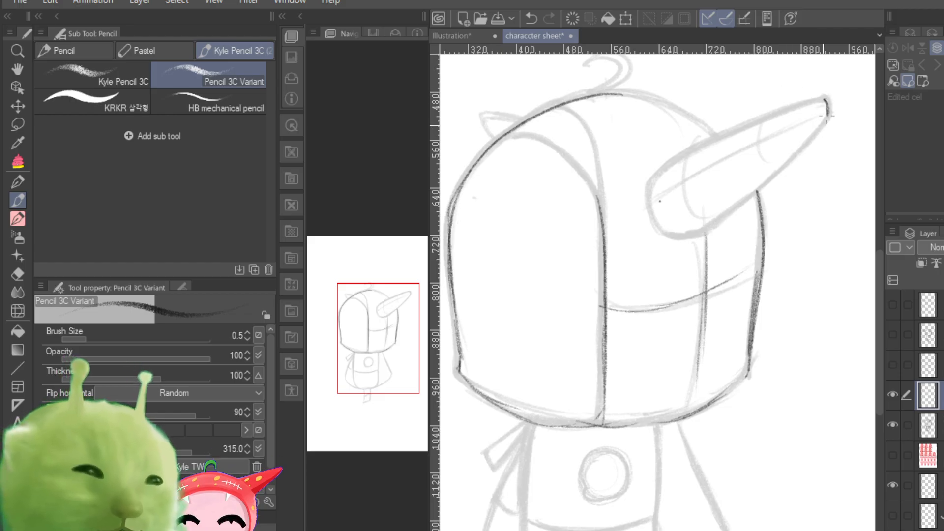
Step: Trace the large horn's outline and add its lengthwise centre line and curved cross-contour bands
{"action": "left_click_drag", "start_coordinate": [800, 150], "coordinate": [692, 240]}
{"action": "mouse_move", "coordinate": [748, 199]}
{"action": "left_mouse_down"}
{"action": "mouse_move", "coordinate": [688, 241]}
{"action": "mouse_move", "coordinate": [704, 235]}
{"action": "mouse_move", "coordinate": [661, 237]}
{"action": "mouse_move", "coordinate": [649, 201]}
{"action": "mouse_move", "coordinate": [668, 167]}
{"action": "mouse_move", "coordinate": [791, 109]}
{"action": "left_mouse_up"}
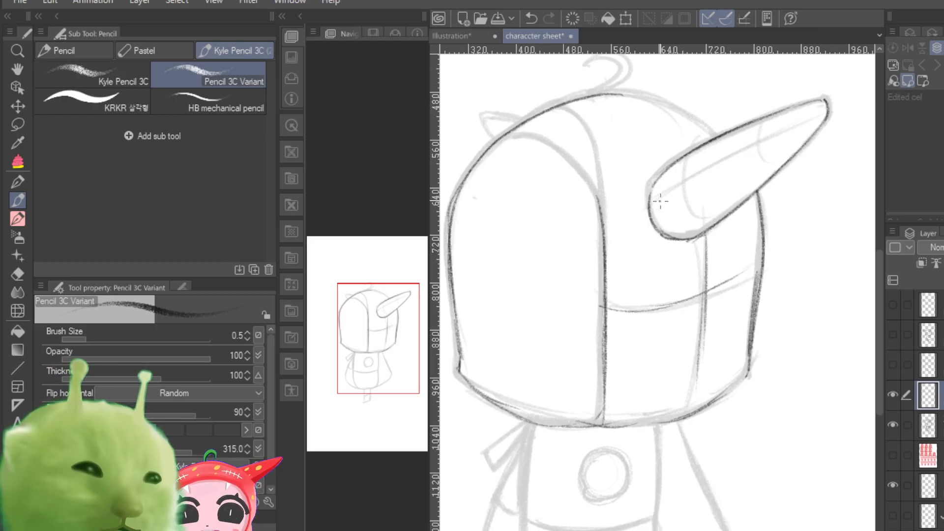
{"action": "left_click_drag", "start_coordinate": [659, 196], "coordinate": [812, 114]}
{"action": "left_click_drag", "start_coordinate": [736, 152], "coordinate": [824, 110]}
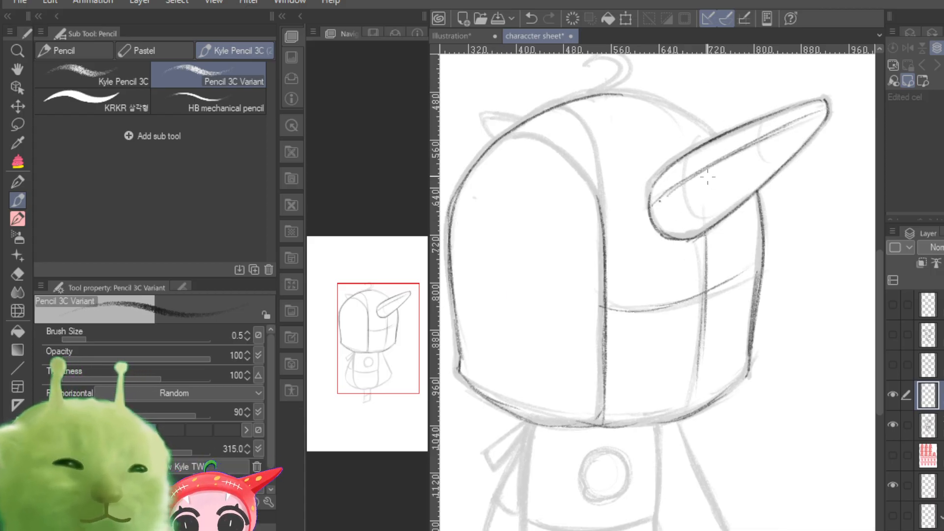
{"action": "mouse_move", "coordinate": [701, 225]}
{"action": "left_mouse_down"}
{"action": "mouse_move", "coordinate": [684, 160]}
{"action": "mouse_move", "coordinate": [703, 229]}
{"action": "left_mouse_up"}
{"action": "mouse_move", "coordinate": [756, 126]}
{"action": "left_mouse_down"}
{"action": "mouse_move", "coordinate": [773, 174]}
{"action": "mouse_move", "coordinate": [767, 179]}
{"action": "mouse_move", "coordinate": [776, 172]}
{"action": "left_mouse_up"}
{"action": "left_click_drag", "start_coordinate": [799, 109], "coordinate": [800, 131]}
{"action": "left_click_drag", "start_coordinate": [806, 115], "coordinate": [807, 129]}
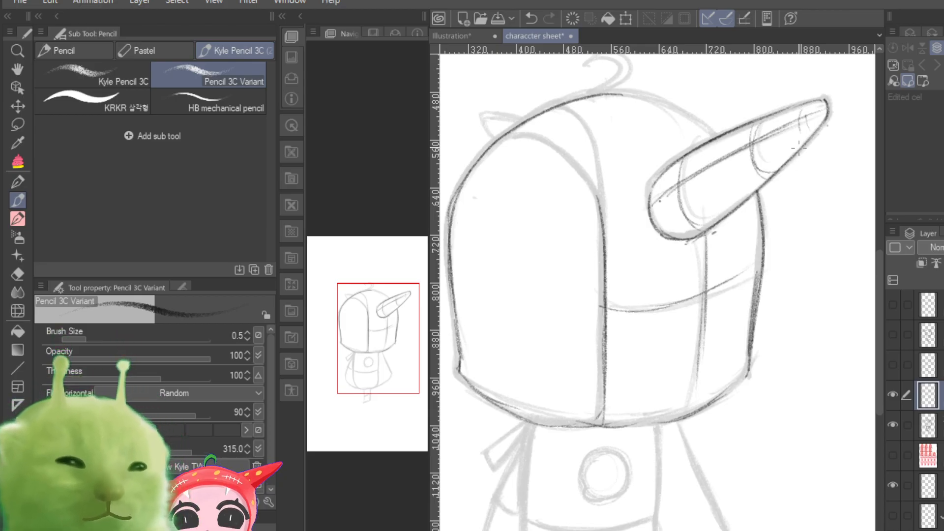
Step: Trace the rest of the crown up to the large horn, with the curled stem and the small far horn
{"action": "mouse_move", "coordinate": [376, 356]}
{"action": "left_mouse_down"}
{"action": "mouse_move", "coordinate": [372, 334]}
{"action": "mouse_move", "coordinate": [371, 344]}
{"action": "left_mouse_up"}
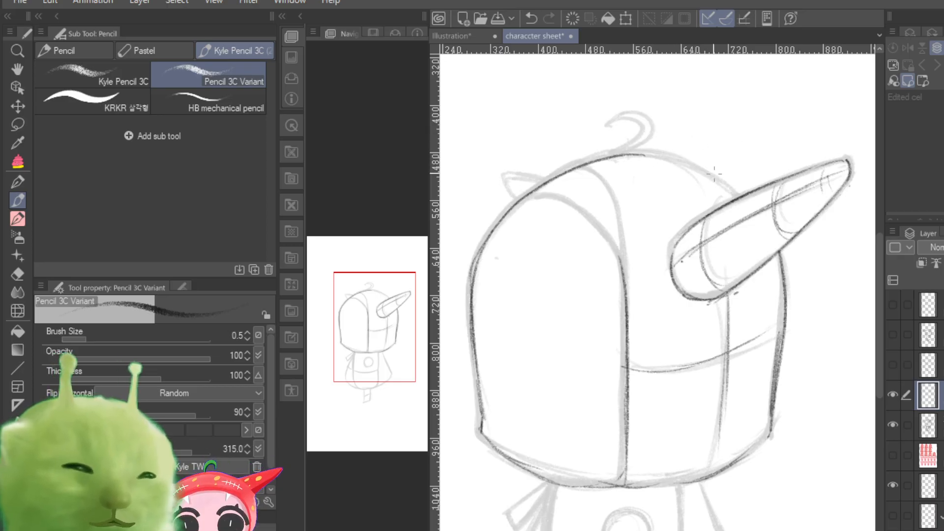
{"action": "left_click_drag", "start_coordinate": [641, 153], "coordinate": [733, 196]}
{"action": "left_click_drag", "start_coordinate": [670, 157], "coordinate": [734, 198]}
{"action": "left_click_drag", "start_coordinate": [693, 164], "coordinate": [730, 195]}
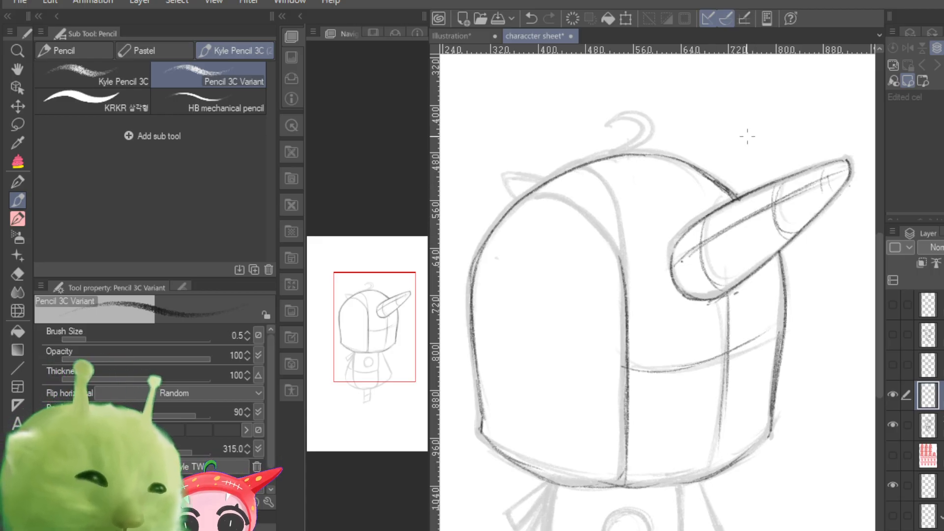
{"action": "mouse_move", "coordinate": [603, 129]}
{"action": "left_mouse_down"}
{"action": "mouse_move", "coordinate": [647, 121]}
{"action": "mouse_move", "coordinate": [611, 121]}
{"action": "mouse_move", "coordinate": [646, 131]}
{"action": "mouse_move", "coordinate": [630, 118]}
{"action": "mouse_move", "coordinate": [639, 146]}
{"action": "mouse_move", "coordinate": [649, 128]}
{"action": "mouse_move", "coordinate": [626, 153]}
{"action": "mouse_move", "coordinate": [649, 140]}
{"action": "mouse_move", "coordinate": [613, 123]}
{"action": "mouse_move", "coordinate": [648, 116]}
{"action": "mouse_move", "coordinate": [650, 137]}
{"action": "left_mouse_up"}
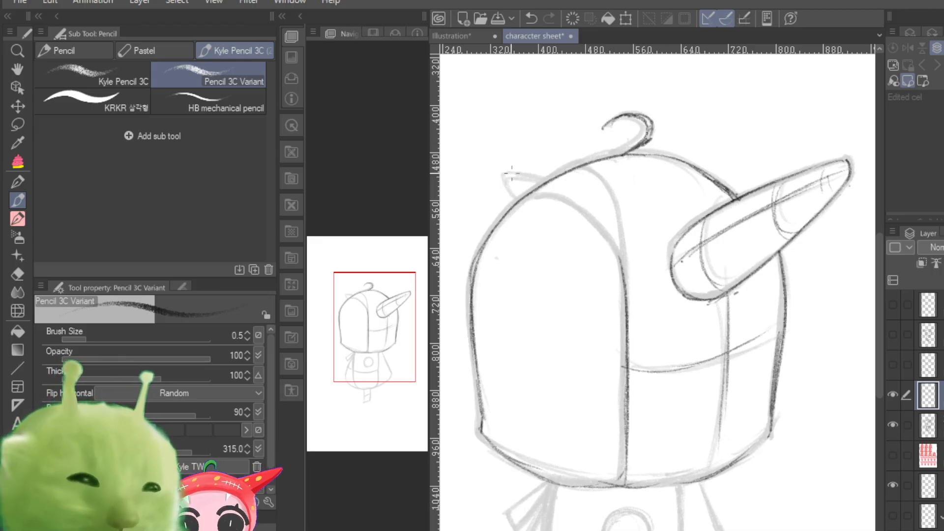
{"action": "mouse_move", "coordinate": [511, 173]}
{"action": "left_mouse_down"}
{"action": "mouse_move", "coordinate": [539, 178]}
{"action": "mouse_move", "coordinate": [504, 186]}
{"action": "mouse_move", "coordinate": [515, 205]}
{"action": "left_mouse_up"}
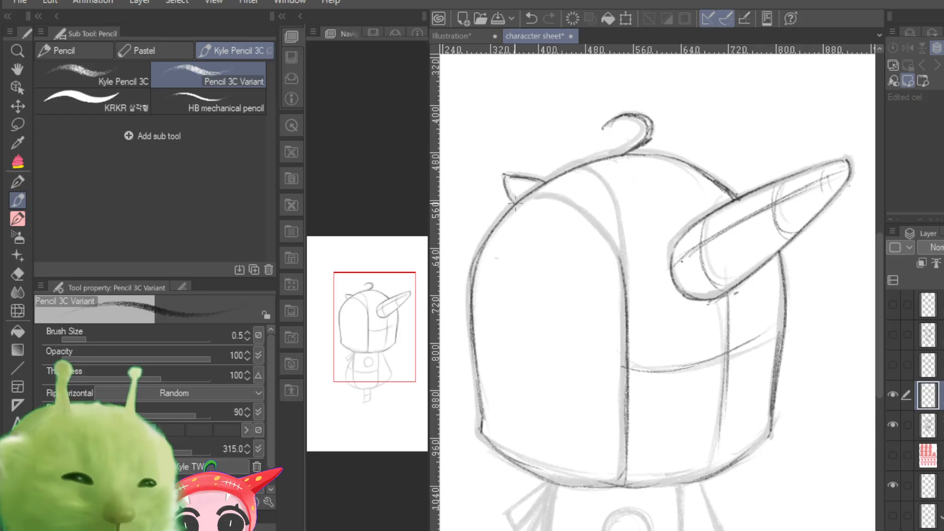
Step: Trace the cape's back edge and rounded hem, plus the front vertical edge of the torso below the head
{"action": "left_click_drag", "start_coordinate": [378, 341], "coordinate": [379, 377]}
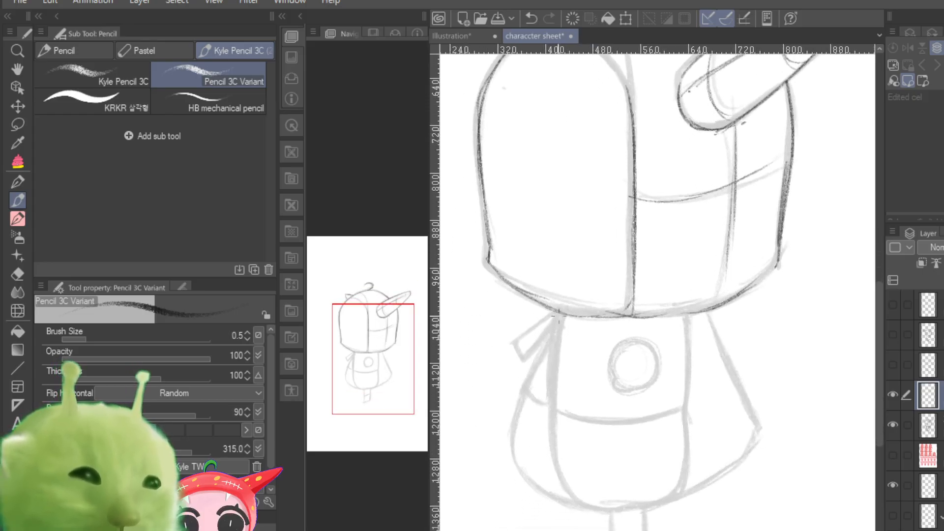
{"action": "mouse_move", "coordinate": [560, 312]}
{"action": "left_mouse_down"}
{"action": "mouse_move", "coordinate": [510, 425]}
{"action": "mouse_move", "coordinate": [539, 488]}
{"action": "mouse_move", "coordinate": [619, 506]}
{"action": "left_mouse_up"}
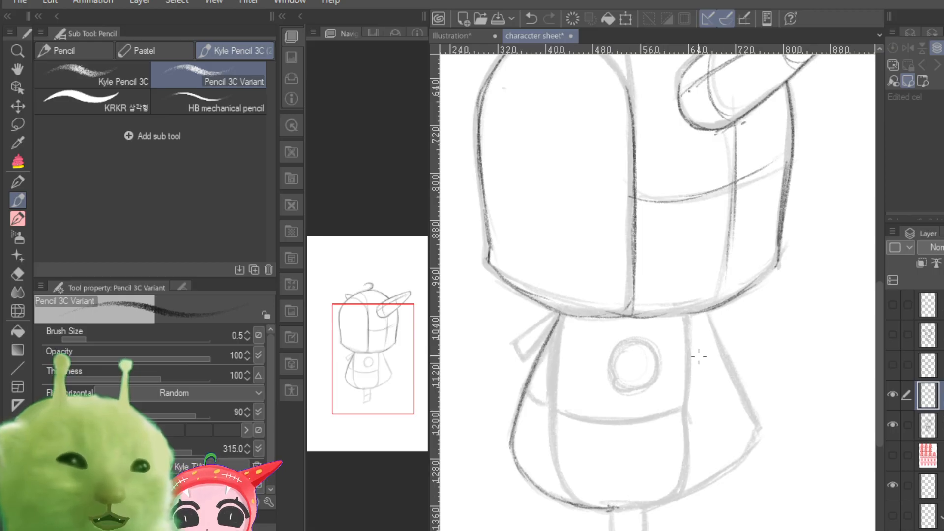
{"action": "mouse_move", "coordinate": [686, 316]}
{"action": "left_mouse_down"}
{"action": "mouse_move", "coordinate": [684, 486]}
{"action": "mouse_move", "coordinate": [686, 410]}
{"action": "left_mouse_up"}
{"action": "left_click_drag", "start_coordinate": [655, 506], "coordinate": [675, 499]}
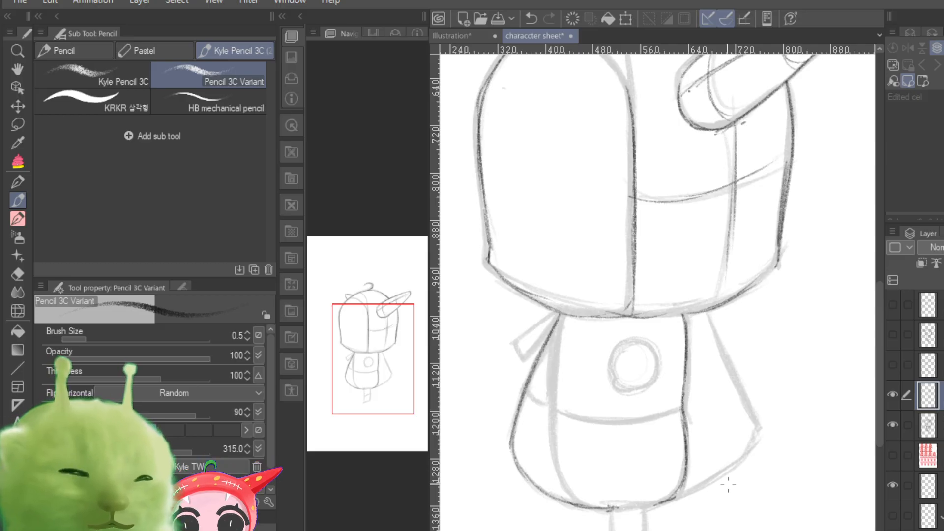
Step: Trace the torso's rear vertical edge down into its rounded lower edge, and outline the round button on the chest
{"action": "left_click_drag", "start_coordinate": [564, 315], "coordinate": [554, 428]}
{"action": "left_click_drag", "start_coordinate": [558, 343], "coordinate": [559, 453]}
{"action": "left_click_drag", "start_coordinate": [555, 377], "coordinate": [564, 475]}
{"action": "left_click_drag", "start_coordinate": [554, 404], "coordinate": [564, 455]}
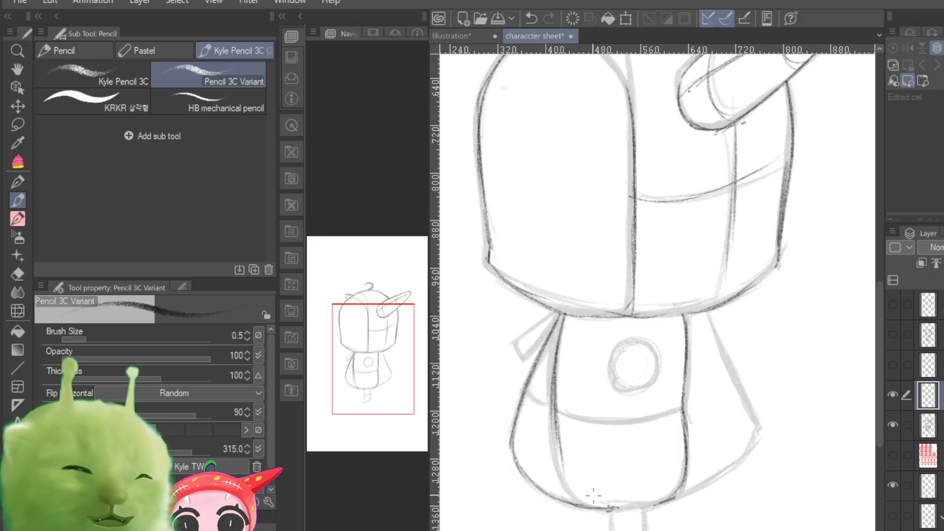
{"action": "left_click_drag", "start_coordinate": [561, 330], "coordinate": [555, 404]}
{"action": "mouse_move", "coordinate": [559, 462]}
{"action": "left_mouse_down"}
{"action": "mouse_move", "coordinate": [556, 423]}
{"action": "mouse_move", "coordinate": [581, 501]}
{"action": "mouse_move", "coordinate": [648, 503]}
{"action": "left_mouse_up"}
{"action": "mouse_move", "coordinate": [645, 348]}
{"action": "left_mouse_down"}
{"action": "mouse_move", "coordinate": [640, 339]}
{"action": "mouse_move", "coordinate": [648, 344]}
{"action": "left_mouse_up"}
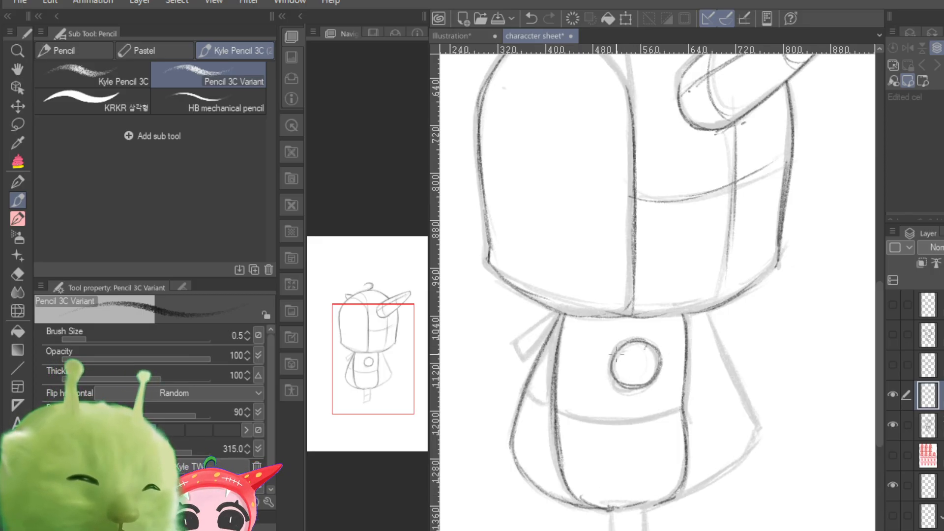
Step: Trace the arched top of the face opening and the hood seam curving down from the crown to meet it
{"action": "left_click_drag", "start_coordinate": [379, 370], "coordinate": [369, 353]}
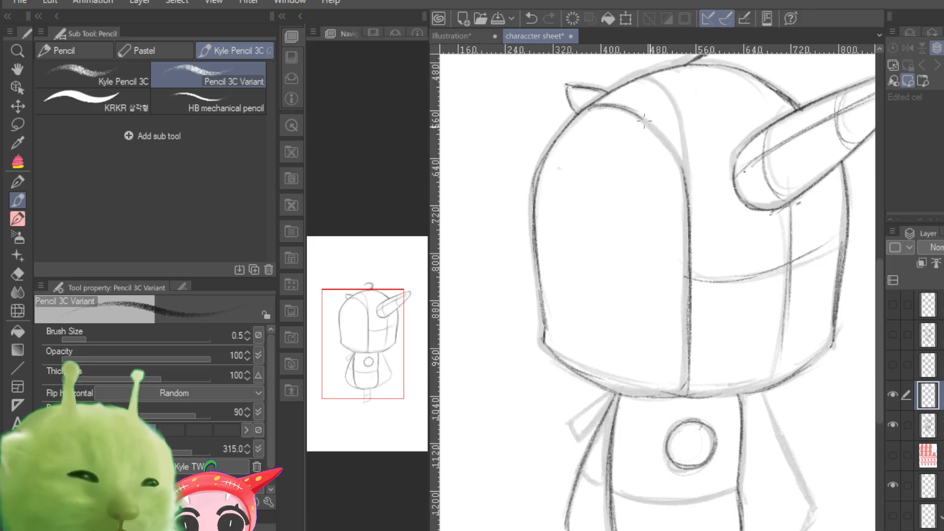
{"action": "left_click_drag", "start_coordinate": [650, 129], "coordinate": [688, 192]}
{"action": "mouse_move", "coordinate": [645, 76]}
{"action": "left_mouse_down"}
{"action": "mouse_move", "coordinate": [674, 95]}
{"action": "mouse_move", "coordinate": [691, 130]}
{"action": "left_mouse_up"}
{"action": "left_click_drag", "start_coordinate": [662, 91], "coordinate": [687, 168]}
{"action": "left_click_drag", "start_coordinate": [678, 108], "coordinate": [690, 225]}
{"action": "left_click_drag", "start_coordinate": [683, 129], "coordinate": [692, 208]}
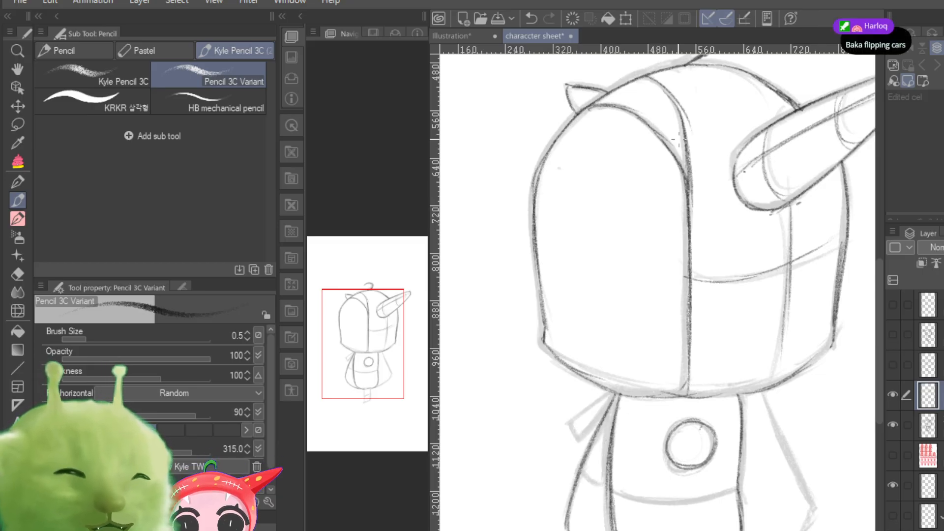
{"action": "mouse_move", "coordinate": [661, 82]}
{"action": "left_mouse_down"}
{"action": "mouse_move", "coordinate": [691, 163]}
{"action": "mouse_move", "coordinate": [643, 81]}
{"action": "mouse_move", "coordinate": [634, 84]}
{"action": "left_mouse_up"}
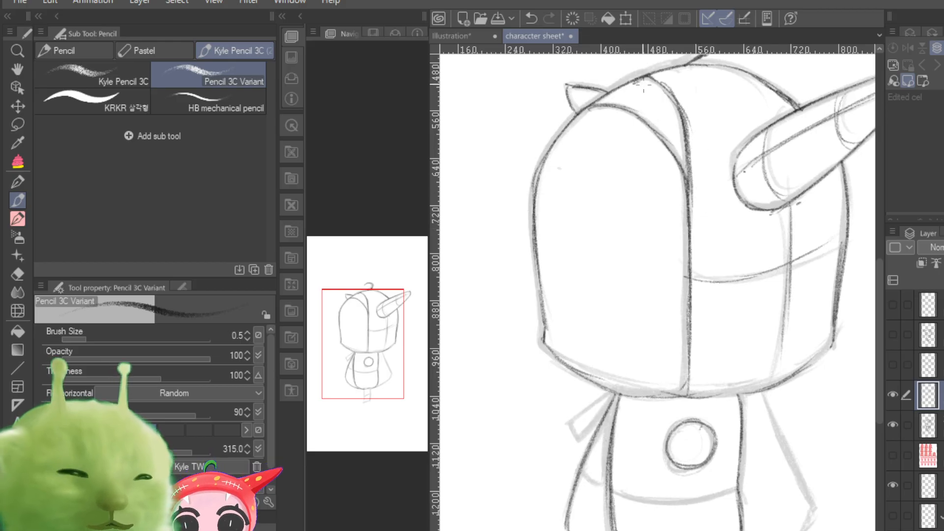
Step: Darken the head's lower contour from the front corner along the chin to above the cape
{"action": "mouse_move", "coordinate": [643, 87]}
{"action": "left_mouse_down"}
{"action": "mouse_move", "coordinate": [586, 117]}
{"action": "mouse_move", "coordinate": [614, 92]}
{"action": "mouse_move", "coordinate": [547, 151]}
{"action": "mouse_move", "coordinate": [534, 221]}
{"action": "mouse_move", "coordinate": [537, 173]}
{"action": "mouse_move", "coordinate": [543, 344]}
{"action": "mouse_move", "coordinate": [589, 388]}
{"action": "mouse_move", "coordinate": [552, 350]}
{"action": "mouse_move", "coordinate": [609, 384]}
{"action": "mouse_move", "coordinate": [637, 395]}
{"action": "left_mouse_up"}
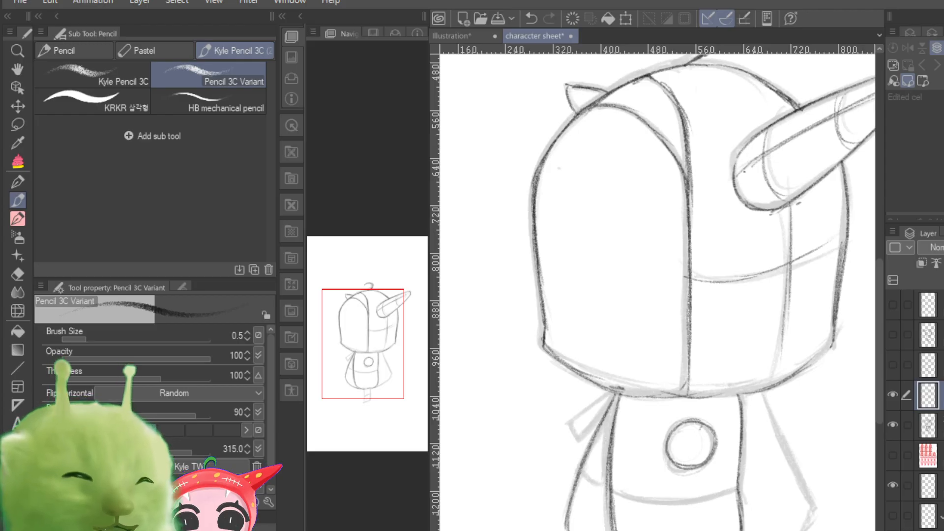
{"action": "mouse_move", "coordinate": [544, 338]}
{"action": "left_mouse_down"}
{"action": "mouse_move", "coordinate": [567, 365]}
{"action": "mouse_move", "coordinate": [640, 394]}
{"action": "left_mouse_up"}
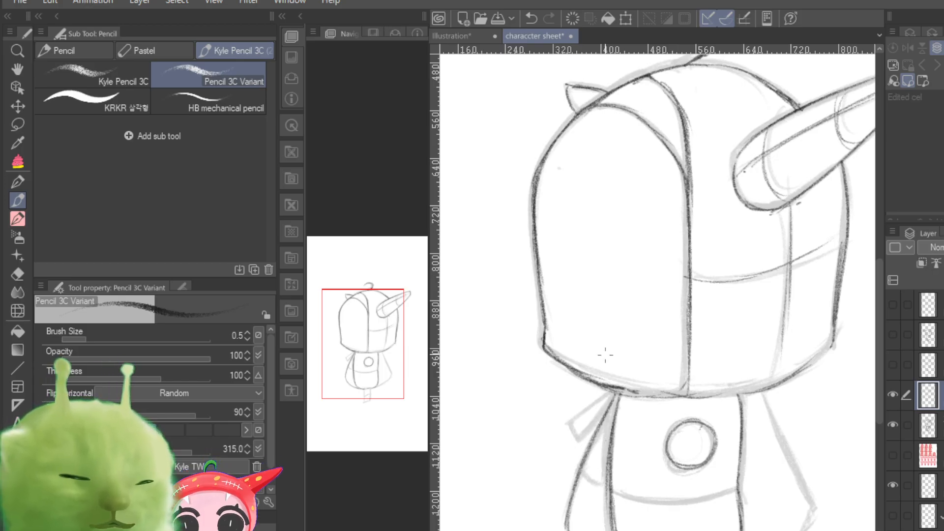
{"action": "mouse_move", "coordinate": [641, 392]}
{"action": "left_mouse_down"}
{"action": "mouse_move", "coordinate": [698, 390]}
{"action": "mouse_move", "coordinate": [682, 391]}
{"action": "left_mouse_up"}
{"action": "left_click_drag", "start_coordinate": [674, 395], "coordinate": [754, 388]}
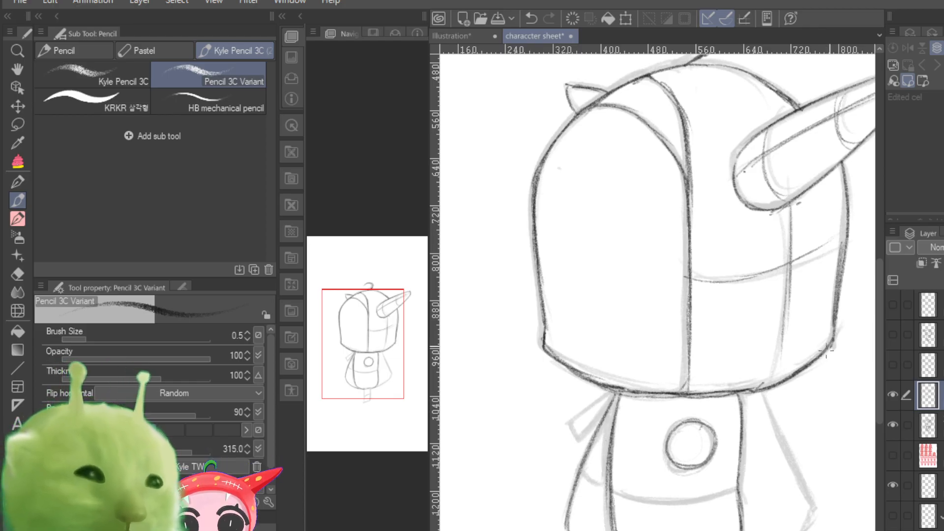
{"action": "mouse_move", "coordinate": [762, 401]}
{"action": "left_mouse_down"}
{"action": "mouse_move", "coordinate": [793, 489]}
{"action": "mouse_move", "coordinate": [807, 503]}
{"action": "mouse_move", "coordinate": [791, 449]}
{"action": "mouse_move", "coordinate": [818, 508]}
{"action": "left_mouse_up"}
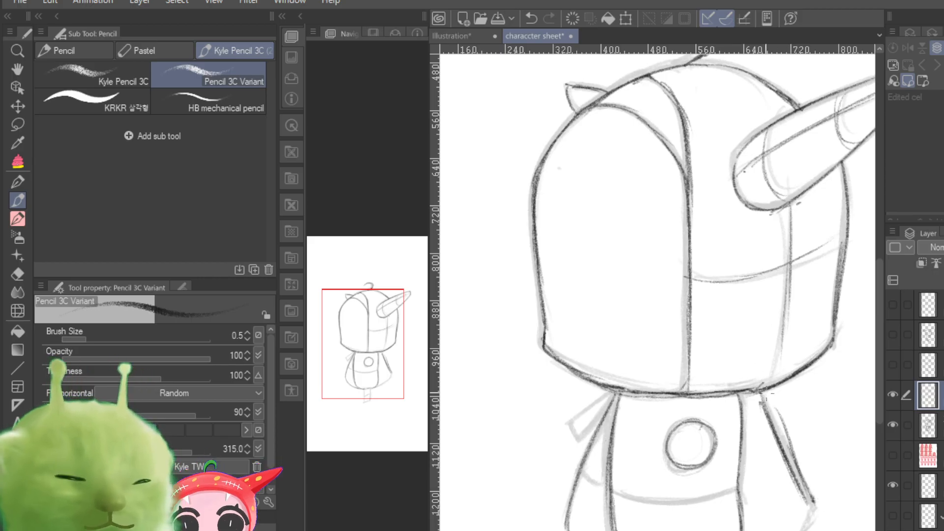
{"action": "left_click_drag", "start_coordinate": [759, 388], "coordinate": [780, 442]}
{"action": "left_click_drag", "start_coordinate": [773, 411], "coordinate": [801, 481]}
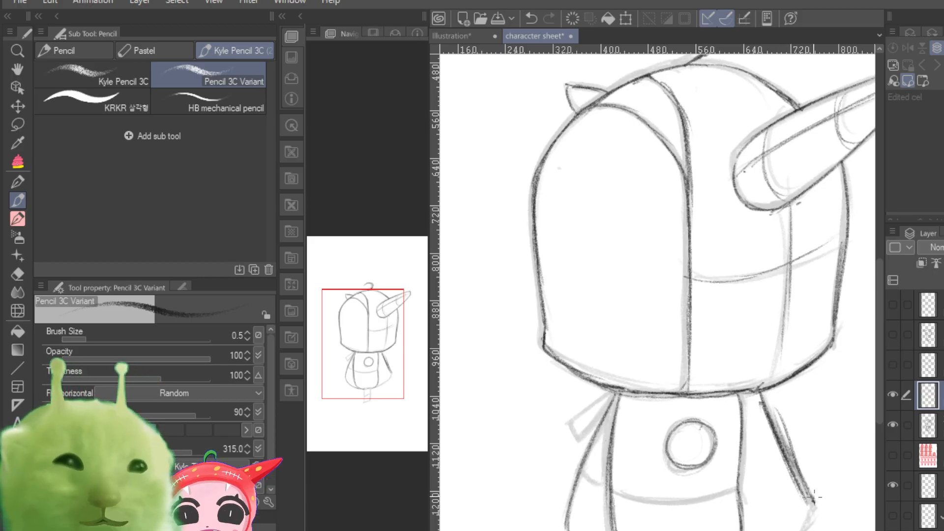
{"action": "key", "text": "ctrl+z"}
{"action": "key", "text": "ctrl+z"}
{"action": "key", "text": "ctrl+z"}
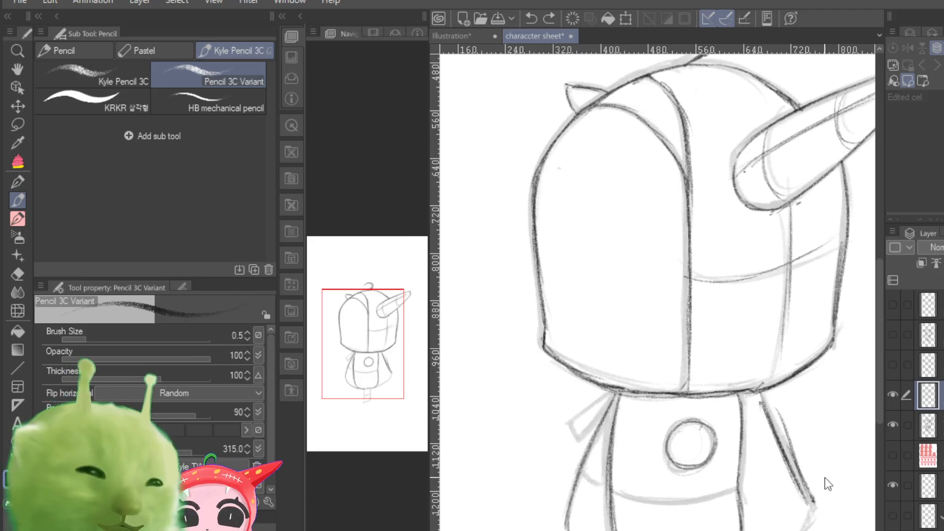
{"action": "key", "text": "ctrl+z"}
{"action": "key", "text": "ctrl+z"}
{"action": "key", "text": "ctrl+z"}
{"action": "key", "text": "ctrl+z"}
{"action": "key", "text": "ctrl+z"}
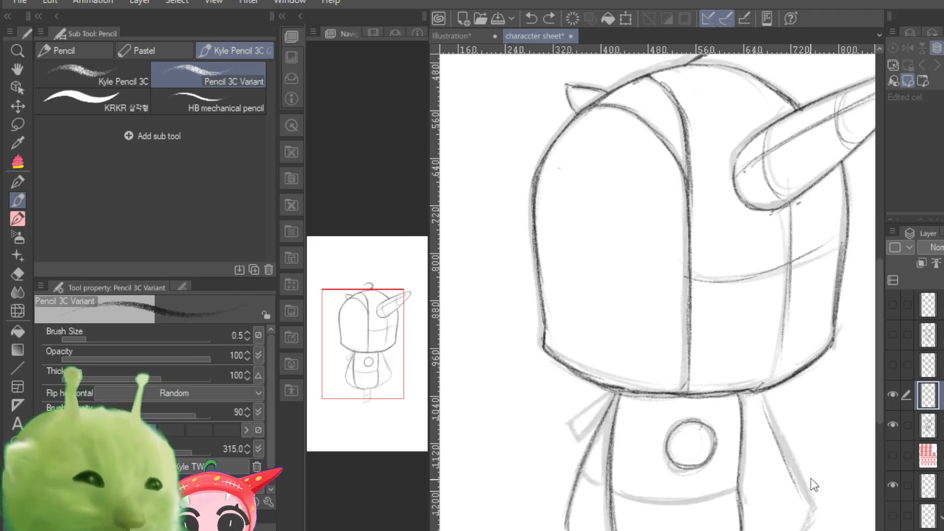
Step: Trace the slanted outer edge of the cape's far side down to its corner, and its hem back toward the torso
{"action": "mouse_move", "coordinate": [759, 393]}
{"action": "left_mouse_down"}
{"action": "mouse_move", "coordinate": [812, 507]}
{"action": "mouse_move", "coordinate": [762, 396]}
{"action": "mouse_move", "coordinate": [793, 484]}
{"action": "left_mouse_up"}
{"action": "mouse_move", "coordinate": [784, 445]}
{"action": "left_mouse_down"}
{"action": "mouse_move", "coordinate": [809, 516]}
{"action": "mouse_move", "coordinate": [736, 530]}
{"action": "left_mouse_up"}
{"action": "left_click_drag", "start_coordinate": [812, 519], "coordinate": [722, 530]}
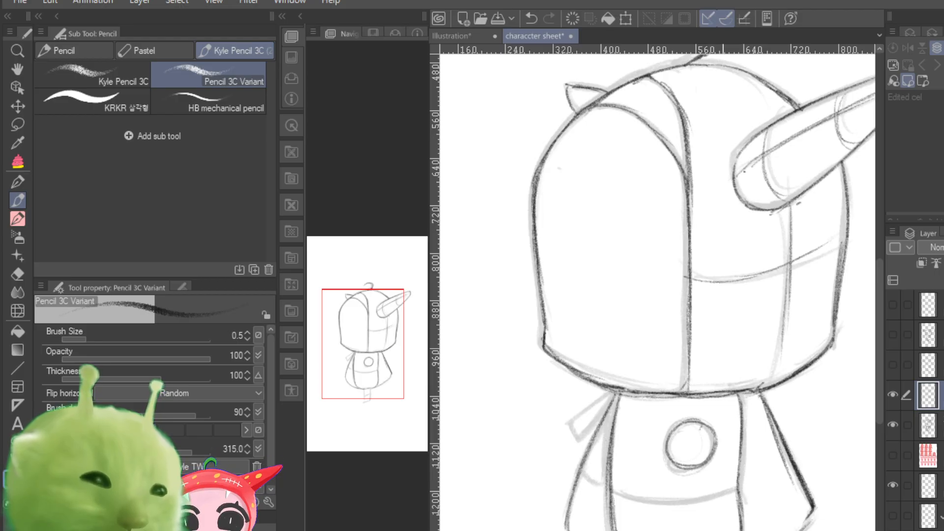
{"action": "key", "text": "ctrl+z"}
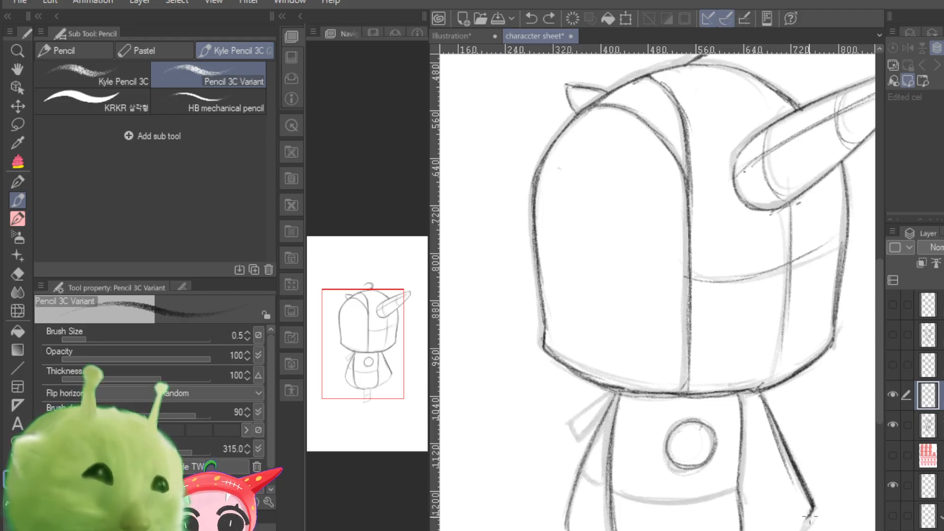
{"action": "left_click_drag", "start_coordinate": [809, 516], "coordinate": [721, 530]}
{"action": "left_click_drag", "start_coordinate": [812, 515], "coordinate": [752, 530]}
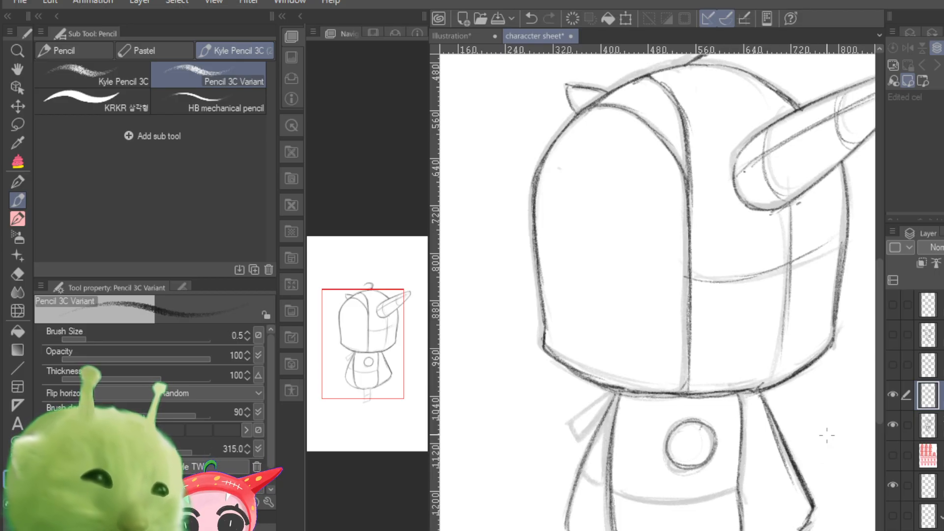
Step: Darken the vertical edge of the face opening and trace the small ribbon tail sticking out behind the neck
{"action": "left_click_drag", "start_coordinate": [680, 162], "coordinate": [687, 289]}
{"action": "left_click_drag", "start_coordinate": [686, 198], "coordinate": [691, 311]}
{"action": "left_click_drag", "start_coordinate": [690, 255], "coordinate": [691, 354]}
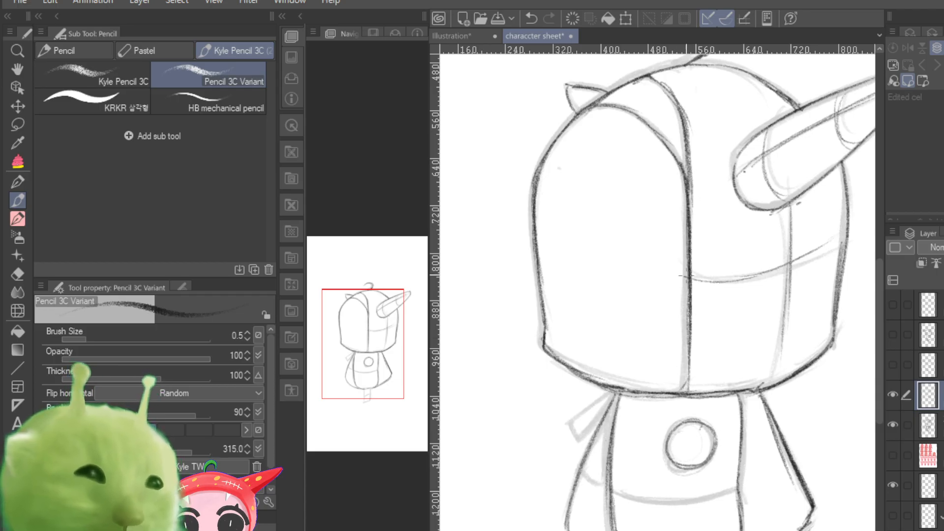
{"action": "mouse_move", "coordinate": [684, 274]}
{"action": "left_mouse_down"}
{"action": "mouse_move", "coordinate": [689, 386]}
{"action": "mouse_move", "coordinate": [563, 428]}
{"action": "mouse_move", "coordinate": [581, 443]}
{"action": "mouse_move", "coordinate": [611, 399]}
{"action": "left_mouse_up"}
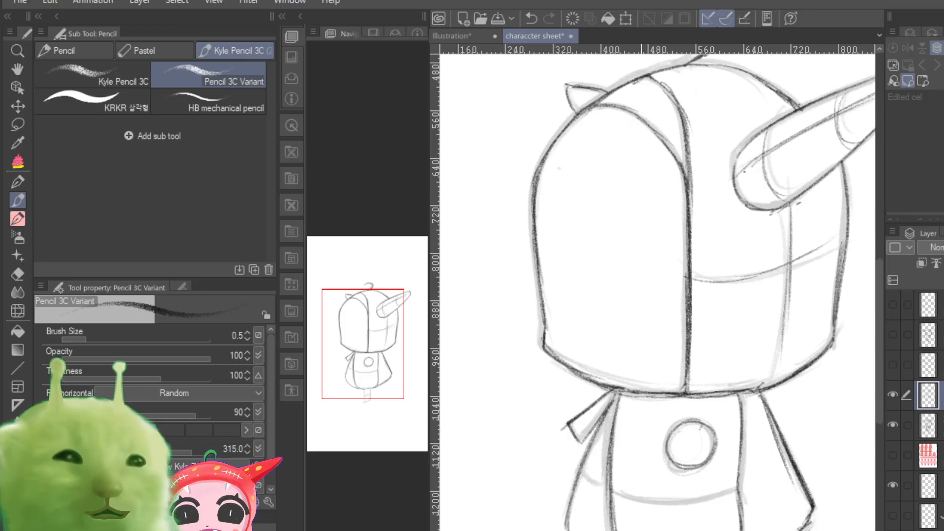
Step: Darken the large horn's outline and lengthwise line, and add a second lengthwise contour line near its lower edge
{"action": "mouse_move", "coordinate": [365, 380]}
{"action": "left_mouse_down"}
{"action": "mouse_move", "coordinate": [383, 388]}
{"action": "mouse_move", "coordinate": [363, 404]}
{"action": "mouse_move", "coordinate": [347, 366]}
{"action": "mouse_move", "coordinate": [356, 355]}
{"action": "mouse_move", "coordinate": [377, 384]}
{"action": "left_mouse_up"}
{"action": "mouse_move", "coordinate": [379, 380]}
{"action": "left_mouse_down"}
{"action": "mouse_move", "coordinate": [373, 391]}
{"action": "mouse_move", "coordinate": [369, 377]}
{"action": "mouse_move", "coordinate": [376, 369]}
{"action": "mouse_move", "coordinate": [374, 384]}
{"action": "mouse_move", "coordinate": [380, 371]}
{"action": "left_mouse_up"}
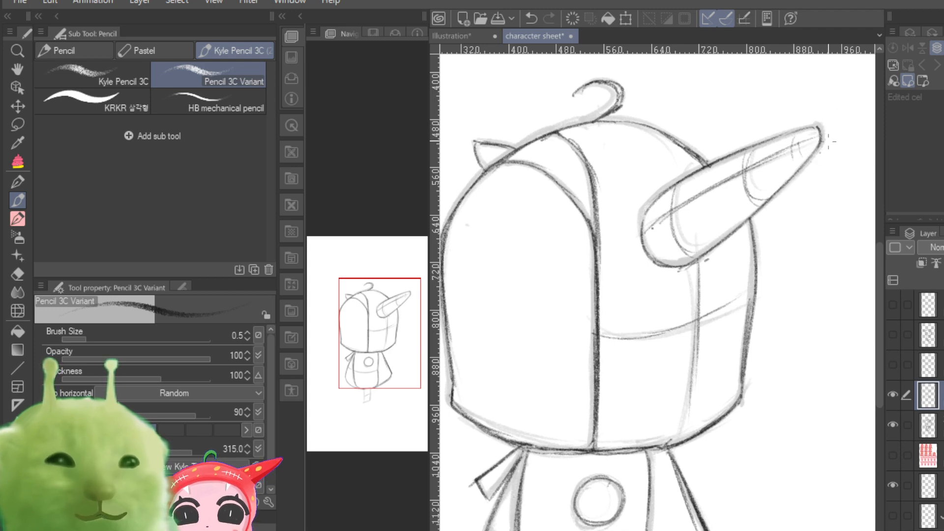
{"action": "mouse_move", "coordinate": [819, 140]}
{"action": "left_mouse_down"}
{"action": "mouse_move", "coordinate": [816, 130]}
{"action": "mouse_move", "coordinate": [740, 150]}
{"action": "mouse_move", "coordinate": [678, 183]}
{"action": "mouse_move", "coordinate": [697, 180]}
{"action": "left_mouse_up"}
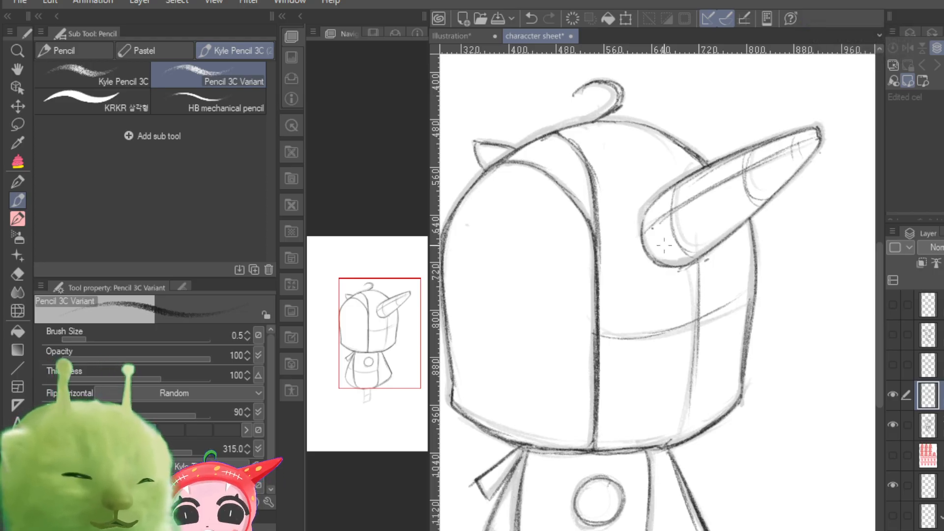
{"action": "mouse_move", "coordinate": [644, 261]}
{"action": "left_mouse_down"}
{"action": "mouse_move", "coordinate": [664, 261]}
{"action": "mouse_move", "coordinate": [770, 189]}
{"action": "left_mouse_up"}
{"action": "mouse_move", "coordinate": [816, 147]}
{"action": "left_mouse_down"}
{"action": "mouse_move", "coordinate": [736, 219]}
{"action": "mouse_move", "coordinate": [814, 158]}
{"action": "left_mouse_up"}
{"action": "mouse_move", "coordinate": [807, 159]}
{"action": "left_mouse_down"}
{"action": "mouse_move", "coordinate": [762, 198]}
{"action": "mouse_move", "coordinate": [789, 177]}
{"action": "left_mouse_up"}
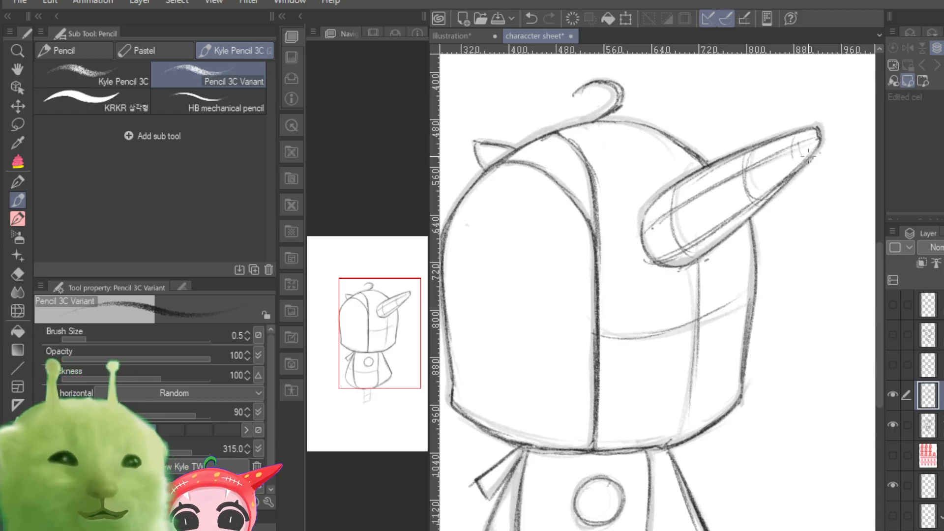
{"action": "left_click_drag", "start_coordinate": [813, 129], "coordinate": [732, 158]}
{"action": "mouse_move", "coordinate": [654, 209]}
{"action": "left_mouse_down"}
{"action": "mouse_move", "coordinate": [731, 158]}
{"action": "mouse_move", "coordinate": [644, 218]}
{"action": "mouse_move", "coordinate": [747, 149]}
{"action": "left_mouse_up"}
{"action": "left_click_drag", "start_coordinate": [820, 141], "coordinate": [802, 165]}
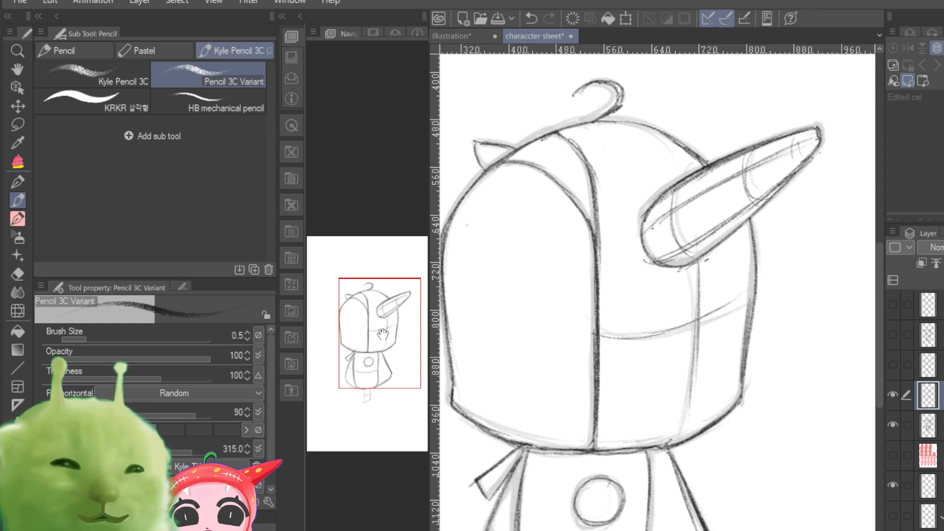
Step: Darken the cape's rounded hem and corner, and trace both sides of the narrow leg stem below it
{"action": "left_click_drag", "start_coordinate": [383, 334], "coordinate": [376, 371]}
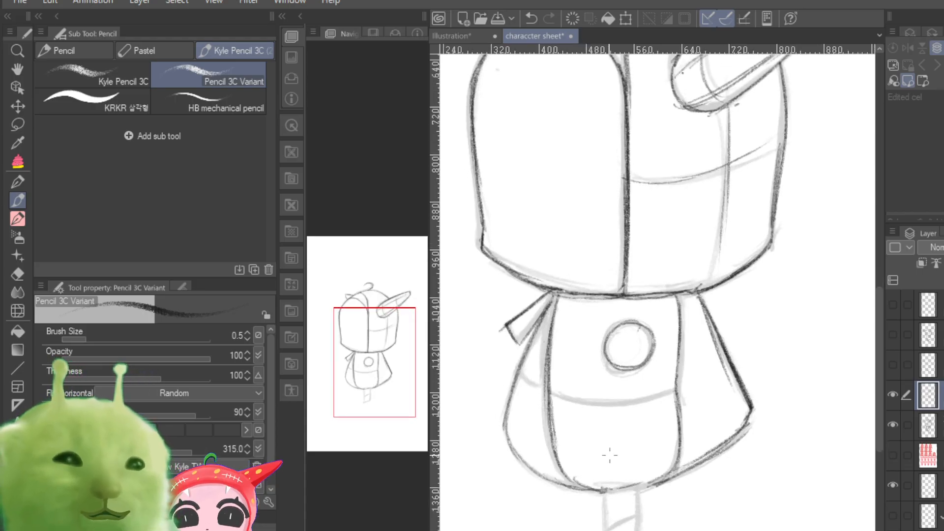
{"action": "mouse_move", "coordinate": [505, 423]}
{"action": "left_mouse_down"}
{"action": "mouse_move", "coordinate": [526, 470]}
{"action": "mouse_move", "coordinate": [515, 439]}
{"action": "mouse_move", "coordinate": [584, 480]}
{"action": "mouse_move", "coordinate": [545, 476]}
{"action": "mouse_move", "coordinate": [623, 484]}
{"action": "mouse_move", "coordinate": [618, 472]}
{"action": "mouse_move", "coordinate": [574, 485]}
{"action": "mouse_move", "coordinate": [656, 469]}
{"action": "mouse_move", "coordinate": [626, 487]}
{"action": "mouse_move", "coordinate": [681, 467]}
{"action": "left_mouse_up"}
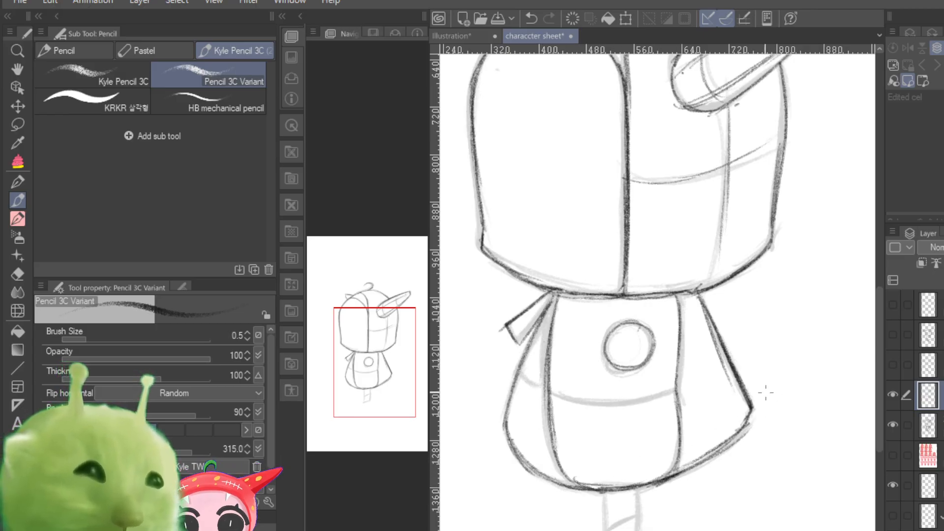
{"action": "left_click_drag", "start_coordinate": [755, 409], "coordinate": [740, 436]}
{"action": "left_click_drag", "start_coordinate": [605, 529], "coordinate": [601, 497]}
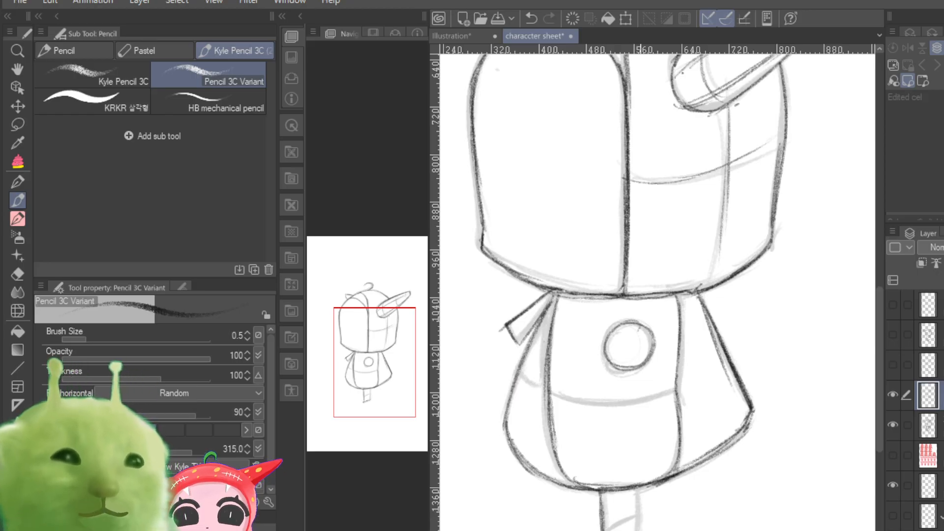
{"action": "mouse_move", "coordinate": [638, 493]}
{"action": "left_mouse_down"}
{"action": "mouse_move", "coordinate": [640, 530]}
{"action": "mouse_move", "coordinate": [641, 522]}
{"action": "left_mouse_up"}
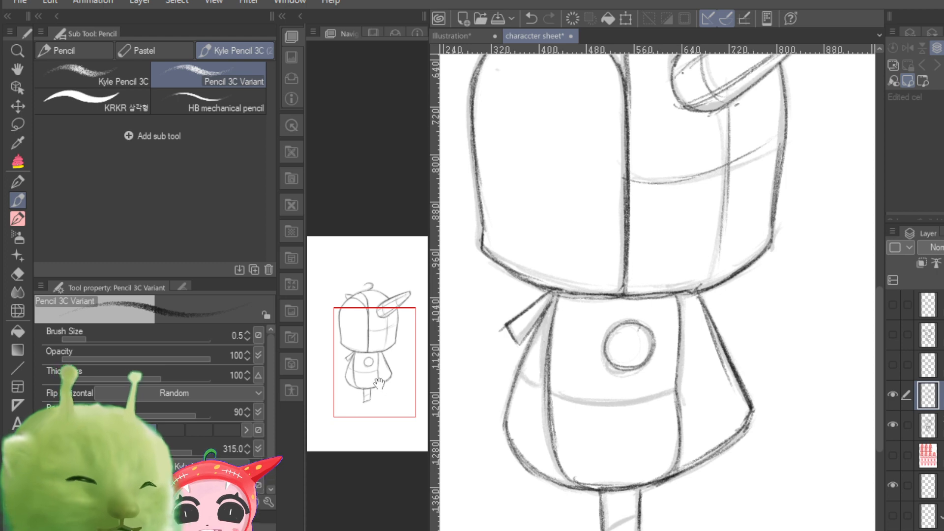
Step: Darken the small far horn's outline and add crossing contour lines inside it
{"action": "left_click_drag", "start_coordinate": [662, 236], "coordinate": [682, 393]}
{"action": "mouse_move", "coordinate": [533, 150]}
{"action": "left_mouse_down"}
{"action": "mouse_move", "coordinate": [521, 144]}
{"action": "mouse_move", "coordinate": [550, 145]}
{"action": "left_mouse_up"}
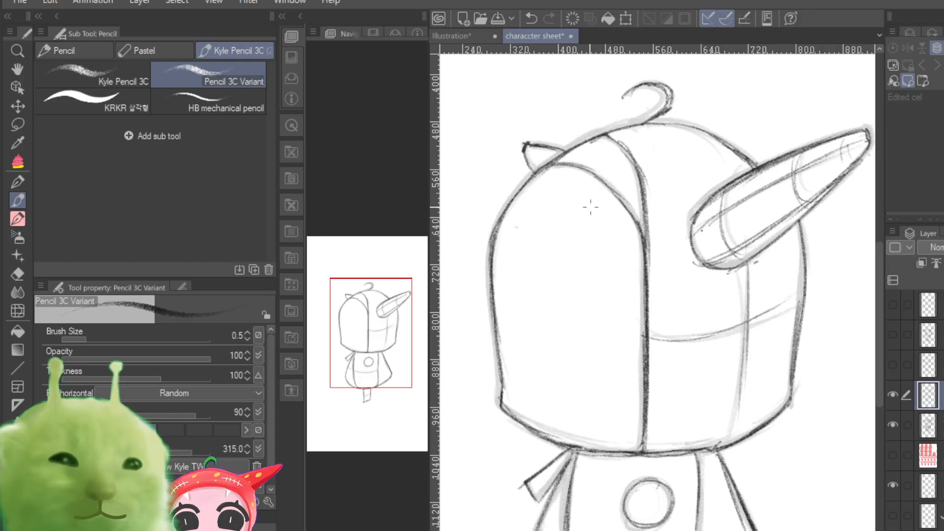
{"action": "mouse_move", "coordinate": [528, 146]}
{"action": "left_mouse_down"}
{"action": "mouse_move", "coordinate": [545, 163]}
{"action": "mouse_move", "coordinate": [531, 167]}
{"action": "left_mouse_up"}
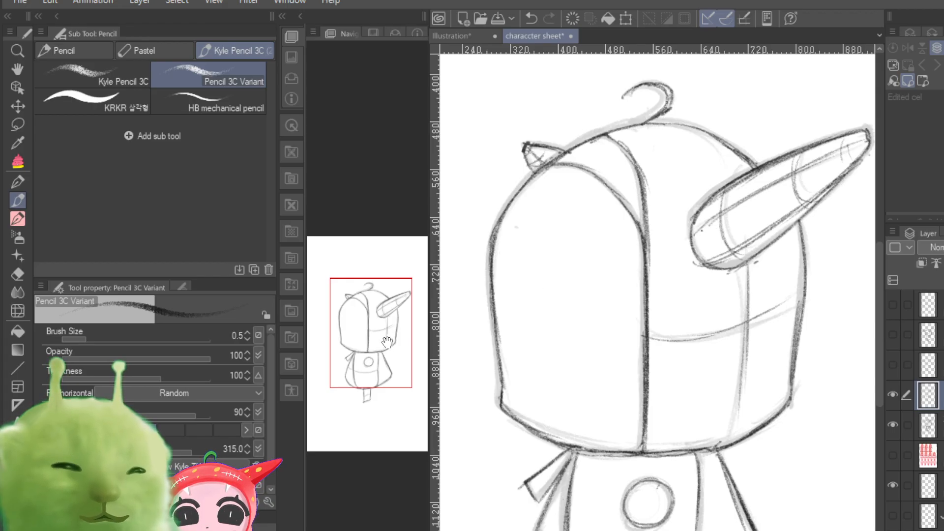
{"action": "left_click_drag", "start_coordinate": [387, 342], "coordinate": [387, 369]}
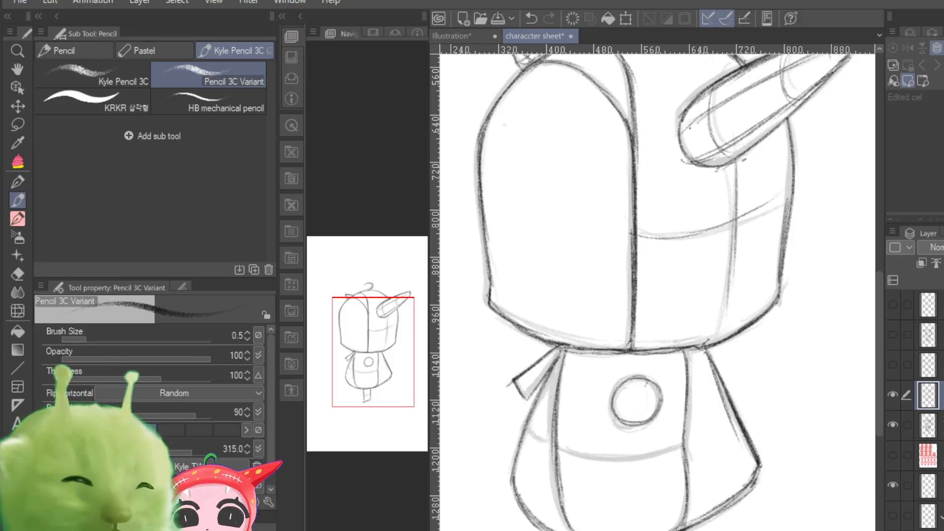
{"action": "key", "text": "ctrl+minus"}
{"action": "key", "text": "ctrl+minus"}
{"action": "key", "text": "ctrl+plus"}
{"action": "key", "text": "ctrl+plus"}
{"action": "key", "text": "ctrl+plus"}
{"action": "key", "text": "ctrl+minus"}
{"action": "key", "text": "ctrl+plus"}
{"action": "key", "text": "ctrl+minus"}
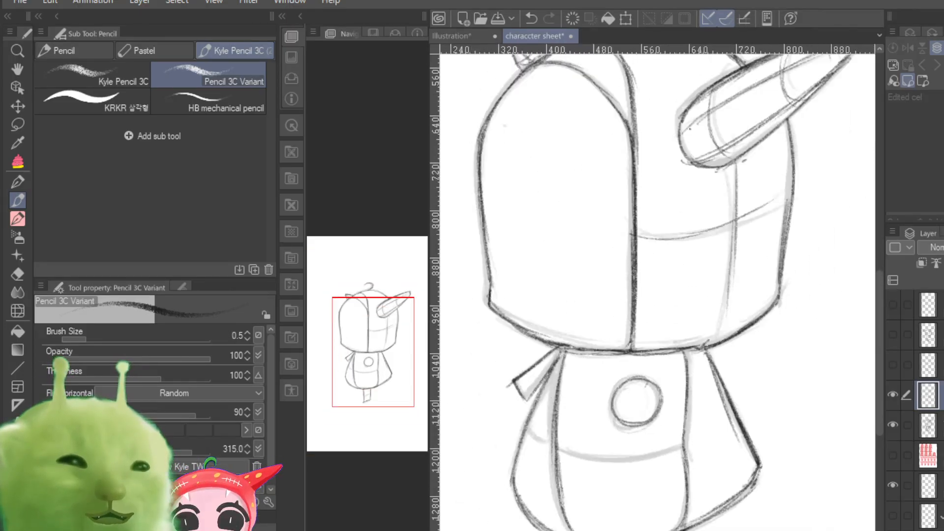
{"action": "key", "text": "ctrl+minus"}
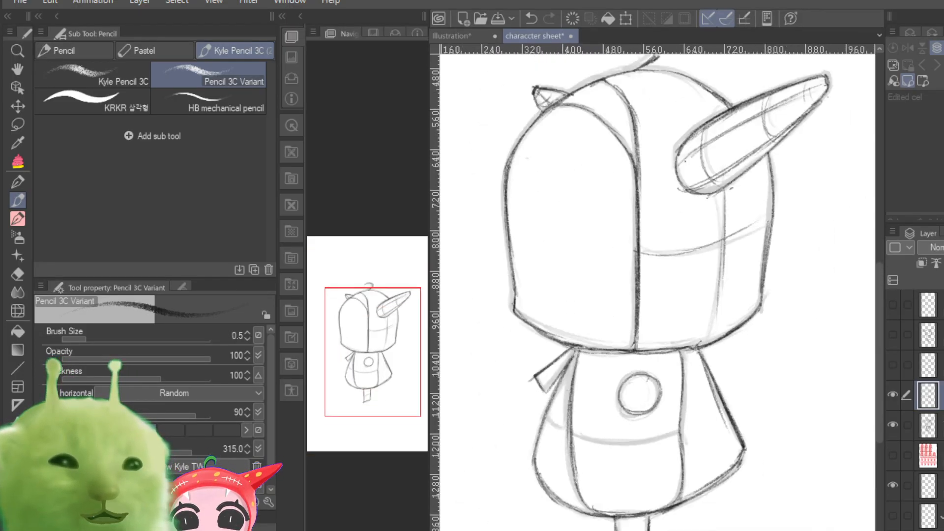
{"action": "key", "text": "ctrl+plus"}
{"action": "key", "text": "ctrl+plus"}
{"action": "key", "text": "ctrl+plus"}
{"action": "key", "text": "ctrl+minus"}
{"action": "key", "text": "ctrl+minus"}
{"action": "key", "text": "ctrl+minus"}
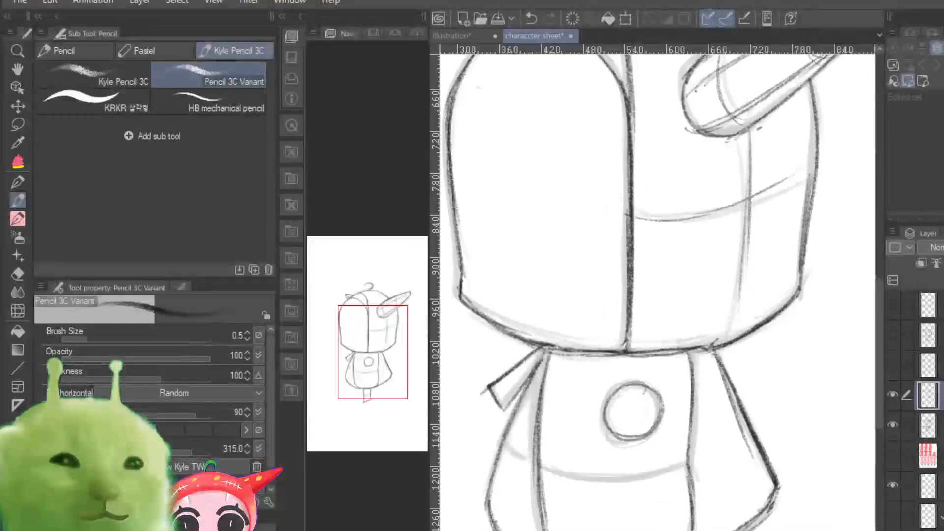
{"action": "key", "text": "ctrl+plus"}
{"action": "key", "text": "ctrl+plus"}
{"action": "key", "text": "ctrl+plus"}
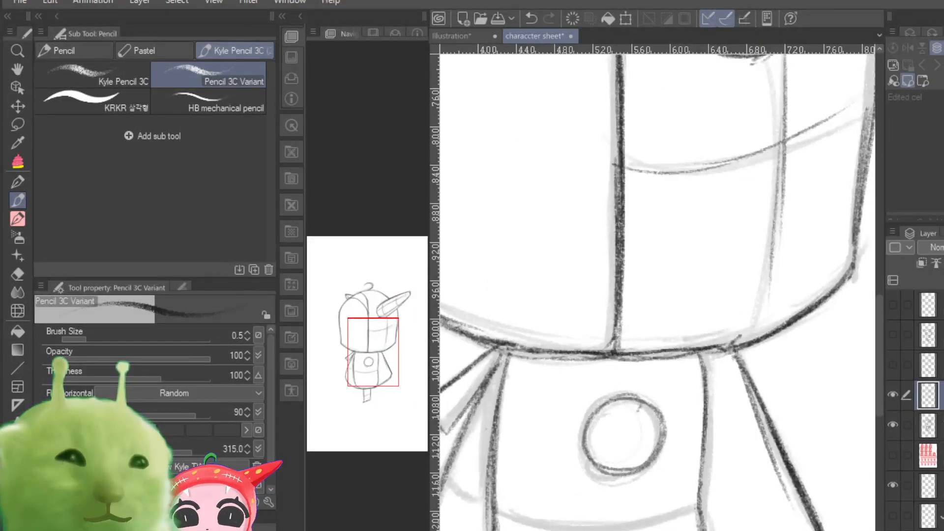
{"action": "key", "text": "ctrl+minus"}
{"action": "key", "text": "ctrl+plus"}
{"action": "key", "text": "ctrl+plus"}
{"action": "key", "text": "ctrl+plus"}
{"action": "key", "text": "ctrl+plus"}
{"action": "key", "text": "ctrl+plus"}
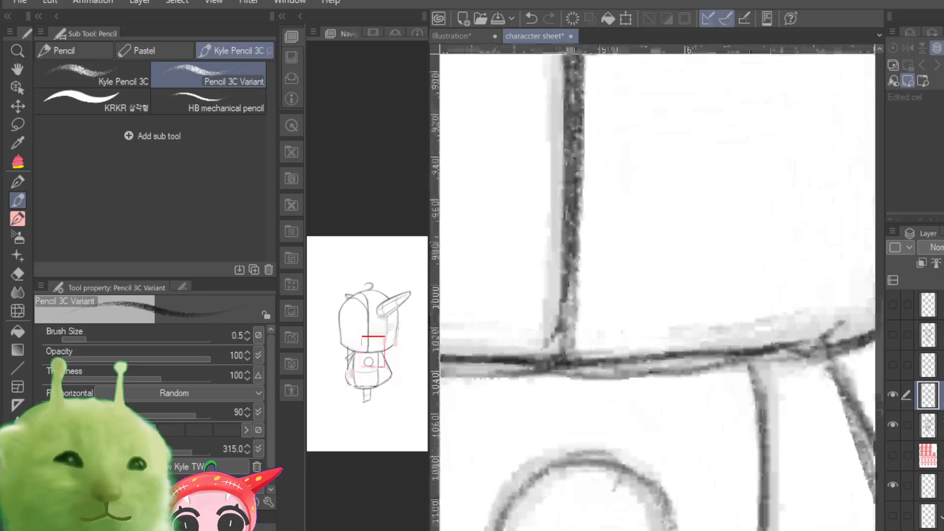
{"action": "key", "text": "ctrl+minus"}
{"action": "key", "text": "ctrl+minus"}
{"action": "key", "text": "ctrl+minus"}
{"action": "key", "text": "ctrl+minus"}
{"action": "key", "text": "ctrl+minus"}
{"action": "key", "text": "ctrl+minus"}
{"action": "key", "text": "ctrl+plus"}
{"action": "key", "text": "ctrl+plus"}
{"action": "key", "text": "ctrl+minus"}
{"action": "key", "text": "ctrl+minus"}
{"action": "key", "text": "ctrl+minus"}
{"action": "key", "text": "ctrl+plus"}
{"action": "key", "text": "ctrl+plus"}
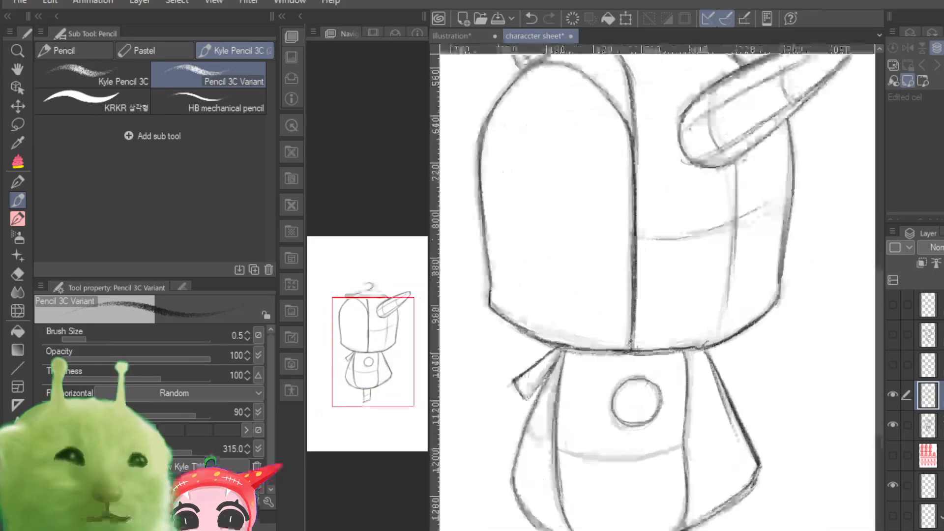
{"action": "key", "text": "ctrl+minus"}
{"action": "key", "text": "ctrl+minus"}
{"action": "key", "text": "ctrl+minus"}
{"action": "key", "text": "ctrl+plus"}
{"action": "key", "text": "ctrl+plus"}
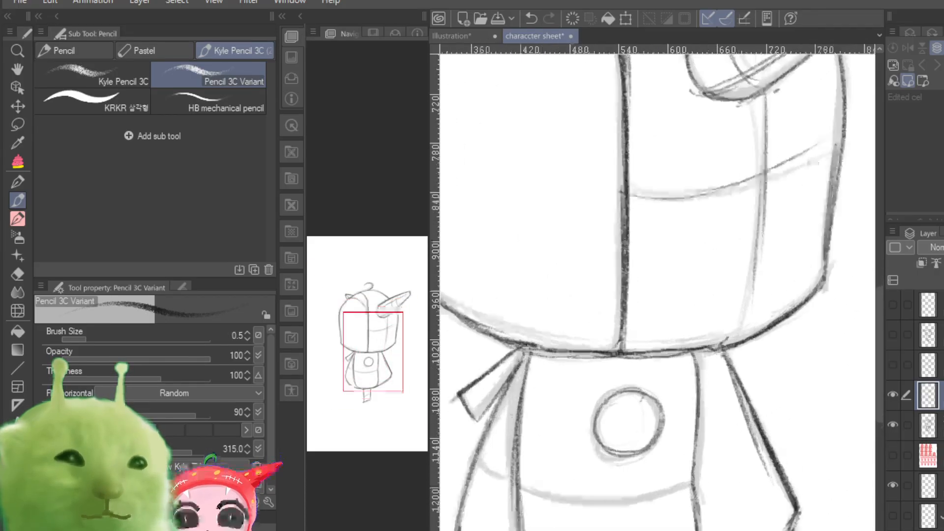
{"action": "key", "text": "ctrl+minus"}
{"action": "key", "text": "ctrl+minus"}
{"action": "key", "text": "ctrl+plus"}
{"action": "key", "text": "ctrl+minus"}
{"action": "key", "text": "ctrl+minus"}
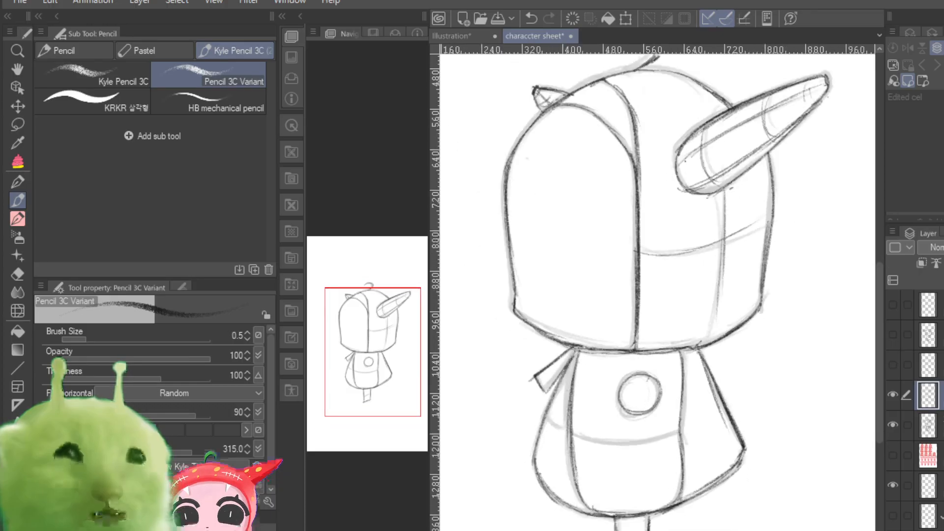
{"action": "key", "text": "ctrl+plus"}
{"action": "key", "text": "ctrl+plus"}
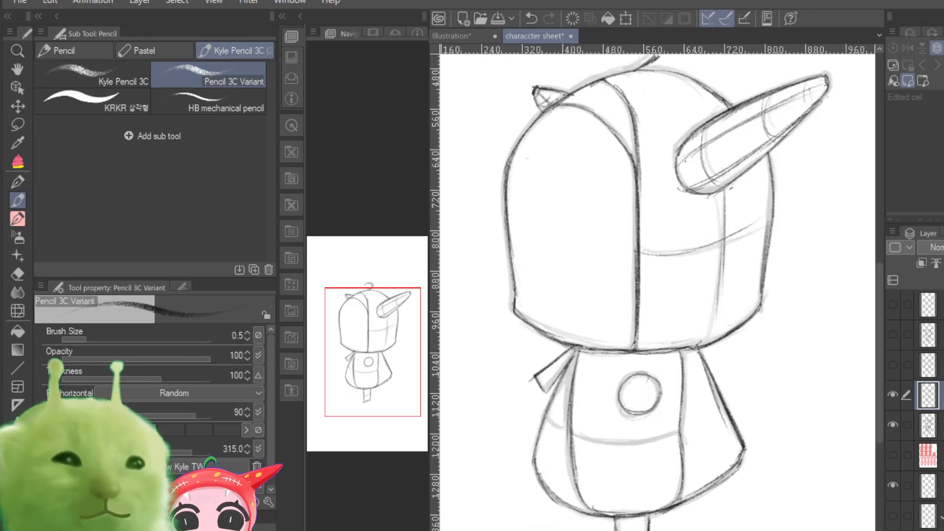
{"action": "key", "text": "ctrl+plus"}
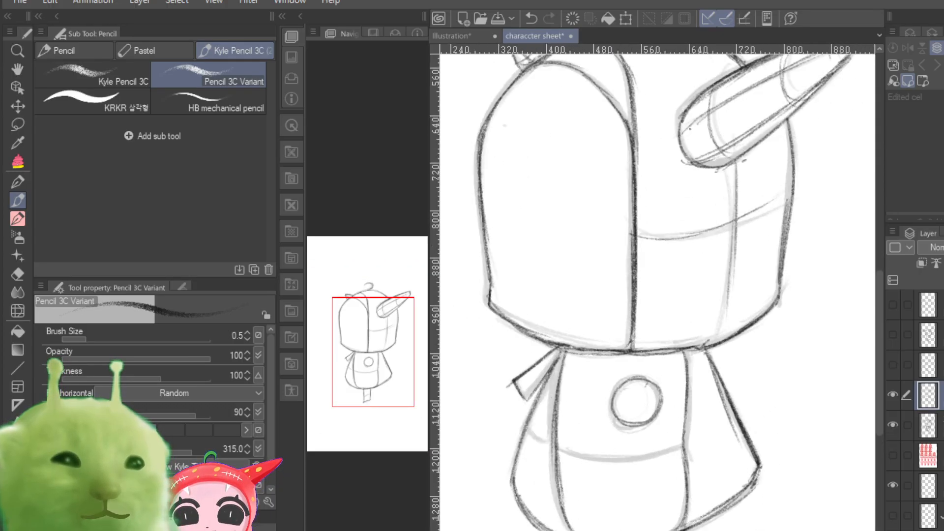
Step: Trace the vertical contour line on the hood's side below the large horn and the second ribbon tail behind the neck
{"action": "left_click_drag", "start_coordinate": [362, 374], "coordinate": [357, 360]}
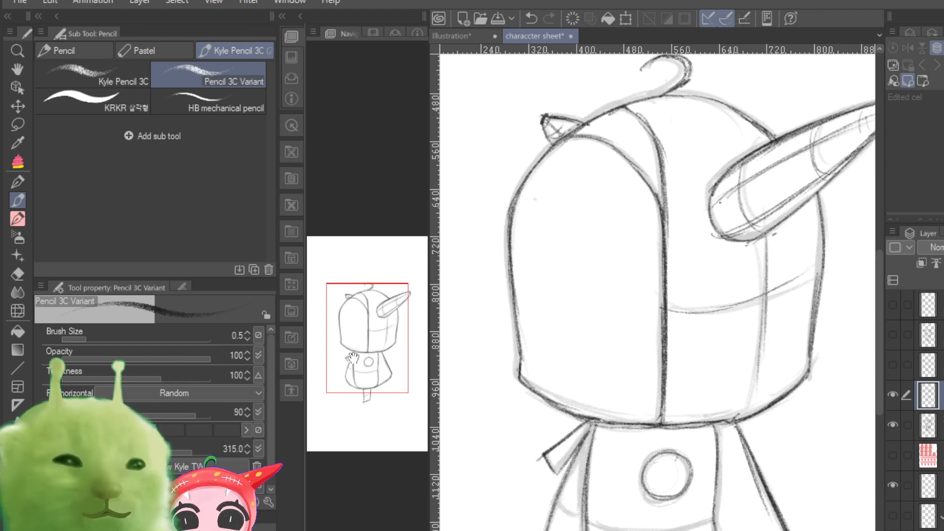
{"action": "mouse_move", "coordinate": [765, 234]}
{"action": "left_mouse_down"}
{"action": "mouse_move", "coordinate": [751, 407]}
{"action": "mouse_move", "coordinate": [735, 420]}
{"action": "mouse_move", "coordinate": [751, 416]}
{"action": "left_mouse_up"}
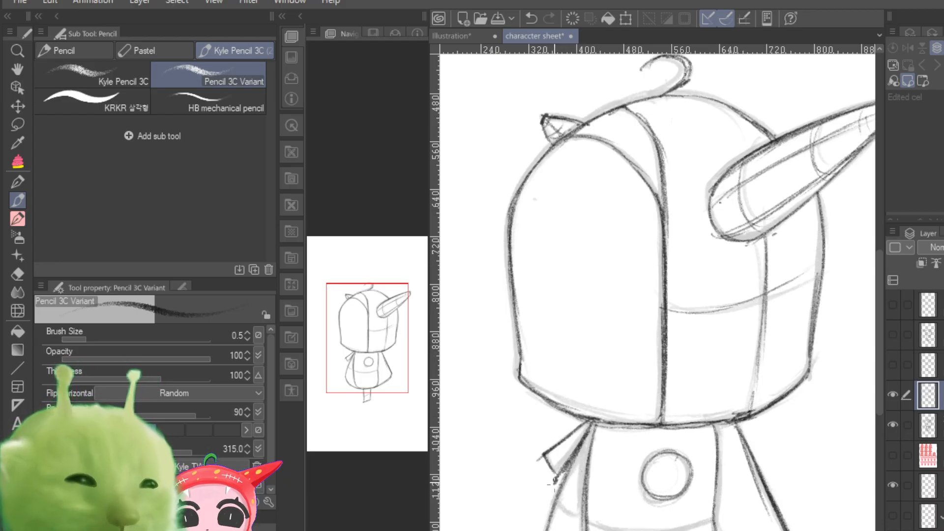
{"action": "left_click_drag", "start_coordinate": [550, 497], "coordinate": [589, 446]}
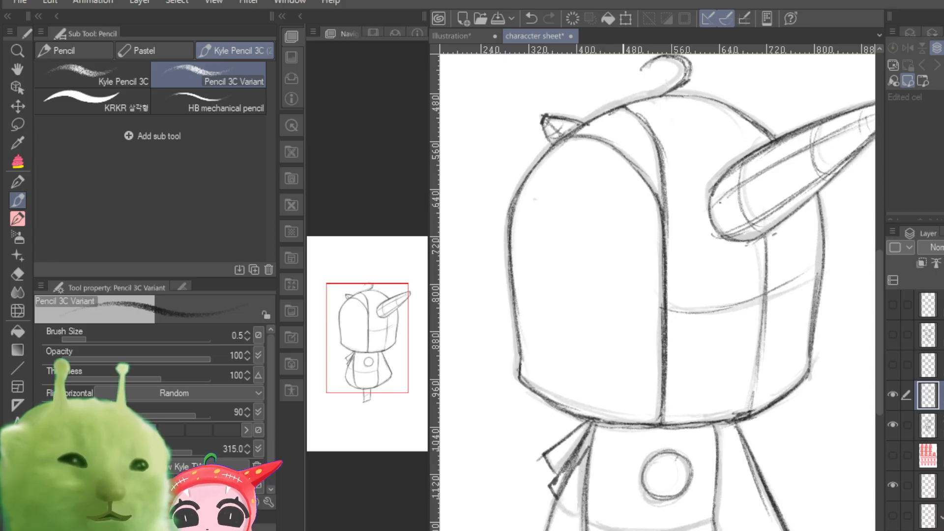
Step: Draw a curved vertical guide line down the face and darken the hood's bottom edge beneath it
{"action": "mouse_move", "coordinate": [569, 138]}
{"action": "left_mouse_down"}
{"action": "mouse_move", "coordinate": [540, 245]}
{"action": "mouse_move", "coordinate": [550, 197]}
{"action": "mouse_move", "coordinate": [538, 273]}
{"action": "left_mouse_up"}
{"action": "mouse_move", "coordinate": [558, 167]}
{"action": "left_mouse_down"}
{"action": "mouse_move", "coordinate": [540, 244]}
{"action": "mouse_move", "coordinate": [541, 377]}
{"action": "left_mouse_up"}
{"action": "mouse_move", "coordinate": [534, 298]}
{"action": "left_mouse_down"}
{"action": "mouse_move", "coordinate": [543, 398]}
{"action": "mouse_move", "coordinate": [557, 425]}
{"action": "left_mouse_up"}
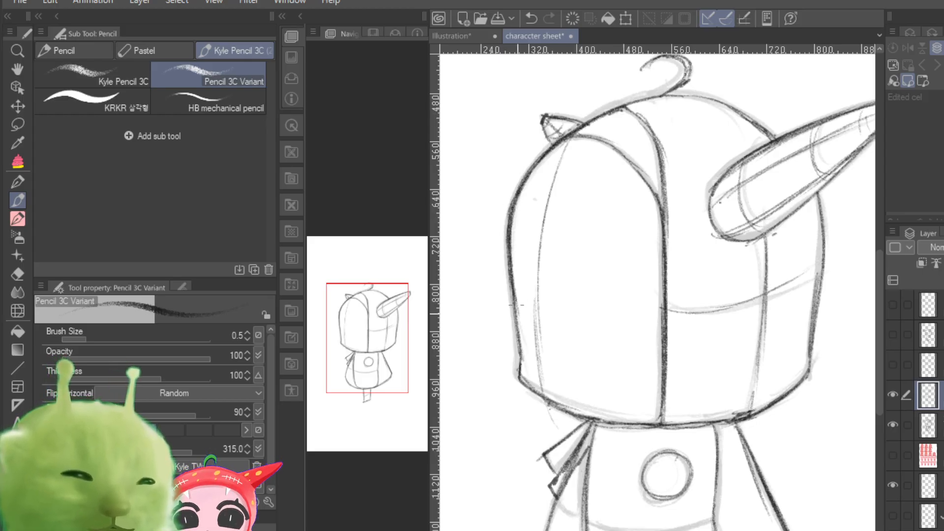
{"action": "left_click_drag", "start_coordinate": [522, 383], "coordinate": [609, 425]}
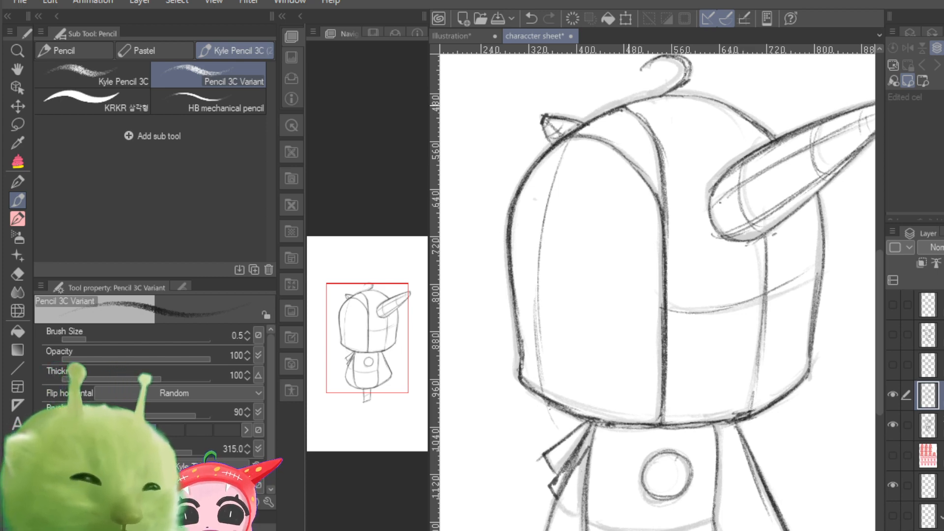
Step: Darken the curved top outline of the hood and the rounded base of the large horn
{"action": "mouse_move", "coordinate": [625, 107]}
{"action": "left_mouse_down"}
{"action": "mouse_move", "coordinate": [648, 129]}
{"action": "mouse_move", "coordinate": [663, 96]}
{"action": "mouse_move", "coordinate": [718, 102]}
{"action": "left_mouse_up"}
{"action": "left_click_drag", "start_coordinate": [654, 97], "coordinate": [724, 107]}
{"action": "left_click_drag", "start_coordinate": [674, 95], "coordinate": [733, 107]}
{"action": "left_click_drag", "start_coordinate": [654, 98], "coordinate": [731, 111]}
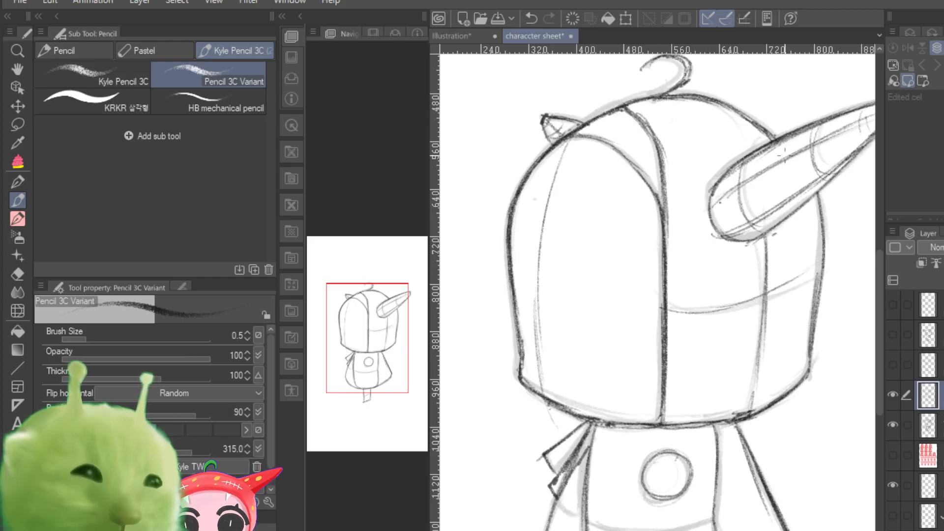
{"action": "mouse_move", "coordinate": [776, 140]}
{"action": "left_mouse_down"}
{"action": "mouse_move", "coordinate": [713, 185]}
{"action": "mouse_move", "coordinate": [710, 208]}
{"action": "mouse_move", "coordinate": [752, 234]}
{"action": "mouse_move", "coordinate": [773, 232]}
{"action": "left_mouse_up"}
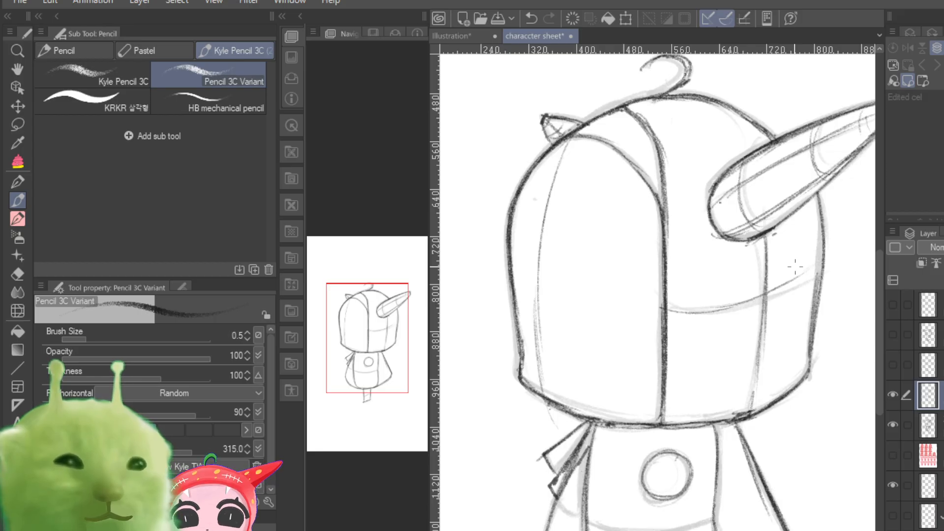
Step: Darken the round button on the chest and trace the curved line across the body below it
{"action": "left_click_drag", "start_coordinate": [365, 353], "coordinate": [373, 389]}
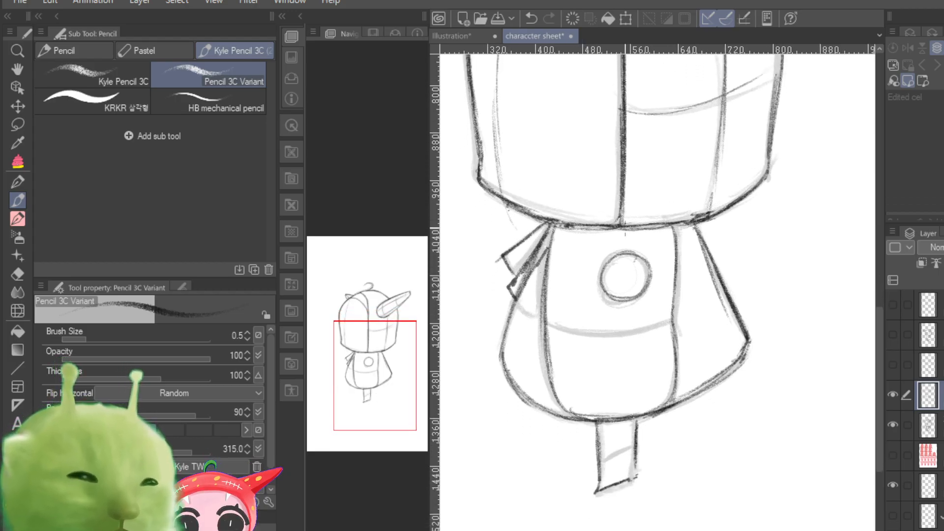
{"action": "mouse_move", "coordinate": [625, 252]}
{"action": "left_mouse_down"}
{"action": "mouse_move", "coordinate": [604, 279]}
{"action": "mouse_move", "coordinate": [636, 293]}
{"action": "mouse_move", "coordinate": [635, 249]}
{"action": "mouse_move", "coordinate": [637, 279]}
{"action": "left_mouse_up"}
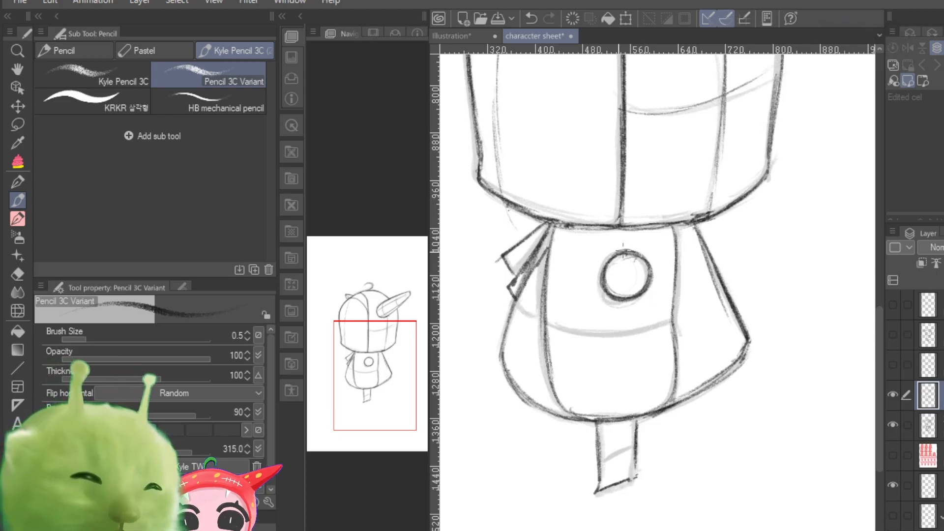
{"action": "mouse_move", "coordinate": [545, 320]}
{"action": "left_mouse_down"}
{"action": "mouse_move", "coordinate": [586, 322]}
{"action": "mouse_move", "coordinate": [586, 337]}
{"action": "mouse_move", "coordinate": [641, 328]}
{"action": "mouse_move", "coordinate": [617, 342]}
{"action": "mouse_move", "coordinate": [648, 328]}
{"action": "left_mouse_up"}
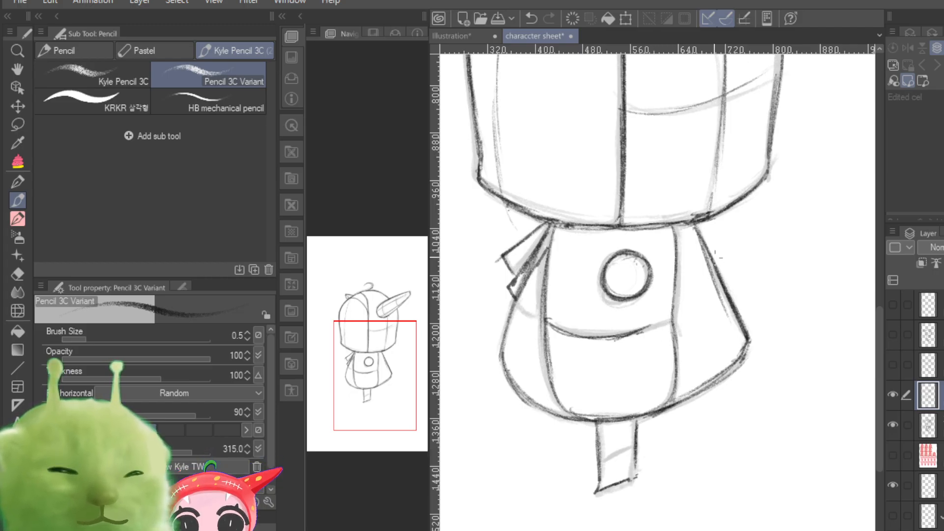
Step: Darken the cape's slanted hem and the front panel's edge, and trace the band across the leg stem
{"action": "left_click_drag", "start_coordinate": [747, 348], "coordinate": [656, 407]}
{"action": "mouse_move", "coordinate": [706, 386]}
{"action": "left_mouse_down"}
{"action": "mouse_move", "coordinate": [640, 419]}
{"action": "mouse_move", "coordinate": [633, 477]}
{"action": "mouse_move", "coordinate": [631, 451]}
{"action": "left_mouse_up"}
{"action": "left_click_drag", "start_coordinate": [682, 357], "coordinate": [677, 398]}
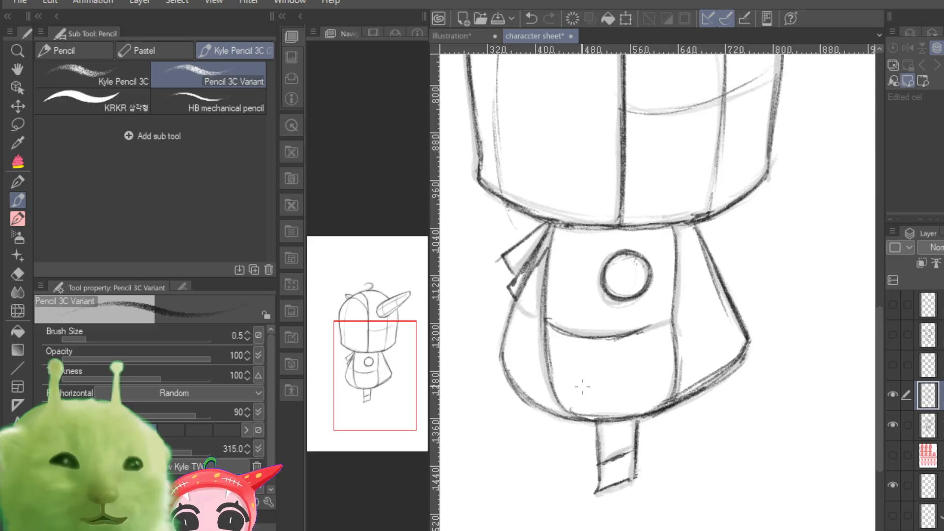
Step: Draw a curved horizontal guide line across the face from the outer edge to the vertical edge of the opening
{"action": "mouse_move", "coordinate": [371, 394]}
{"action": "left_mouse_down"}
{"action": "mouse_move", "coordinate": [354, 397]}
{"action": "mouse_move", "coordinate": [352, 367]}
{"action": "left_mouse_up"}
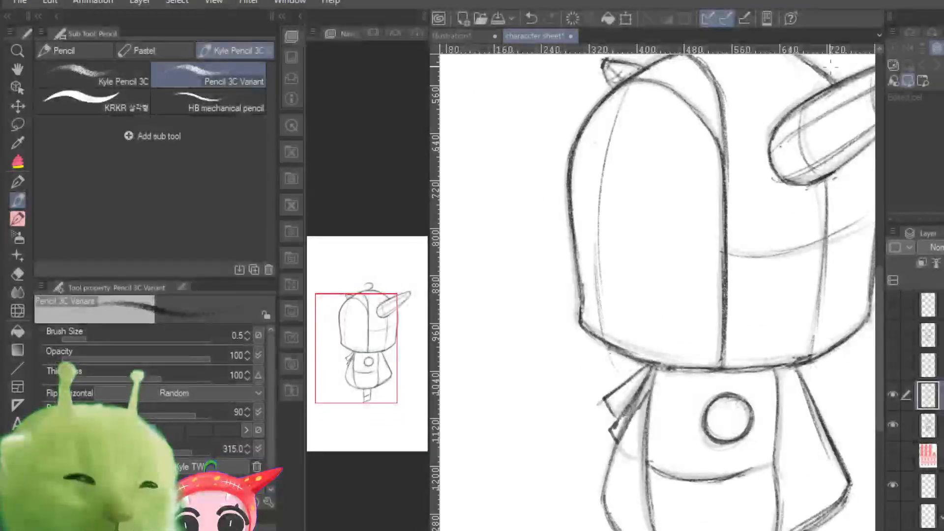
{"action": "mouse_move", "coordinate": [565, 217]}
{"action": "left_mouse_down"}
{"action": "mouse_move", "coordinate": [647, 239]}
{"action": "mouse_move", "coordinate": [588, 237]}
{"action": "mouse_move", "coordinate": [683, 251]}
{"action": "mouse_move", "coordinate": [623, 254]}
{"action": "mouse_move", "coordinate": [717, 236]}
{"action": "left_mouse_up"}
{"action": "mouse_move", "coordinate": [579, 239]}
{"action": "left_mouse_down"}
{"action": "mouse_move", "coordinate": [638, 231]}
{"action": "mouse_move", "coordinate": [626, 256]}
{"action": "mouse_move", "coordinate": [718, 233]}
{"action": "left_mouse_up"}
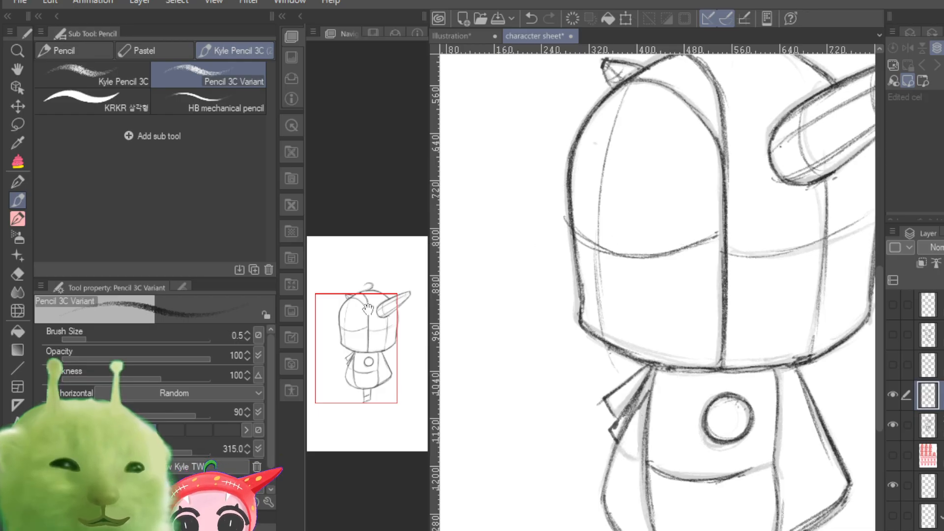
Step: Sketch a large eye shape on the face with an arched top, a short inner side and a nearly straight lower edge
{"action": "left_click_drag", "start_coordinate": [366, 384], "coordinate": [366, 362]}
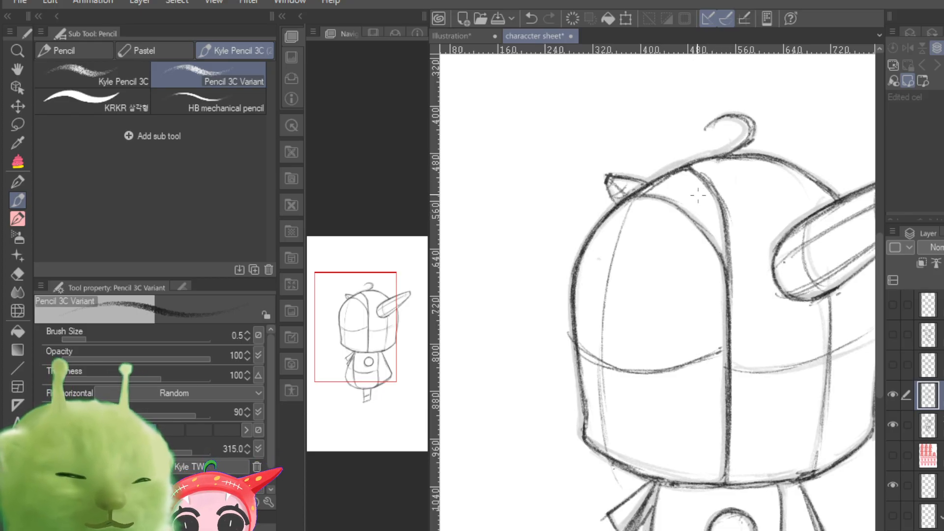
{"action": "left_click_drag", "start_coordinate": [725, 225], "coordinate": [729, 290]}
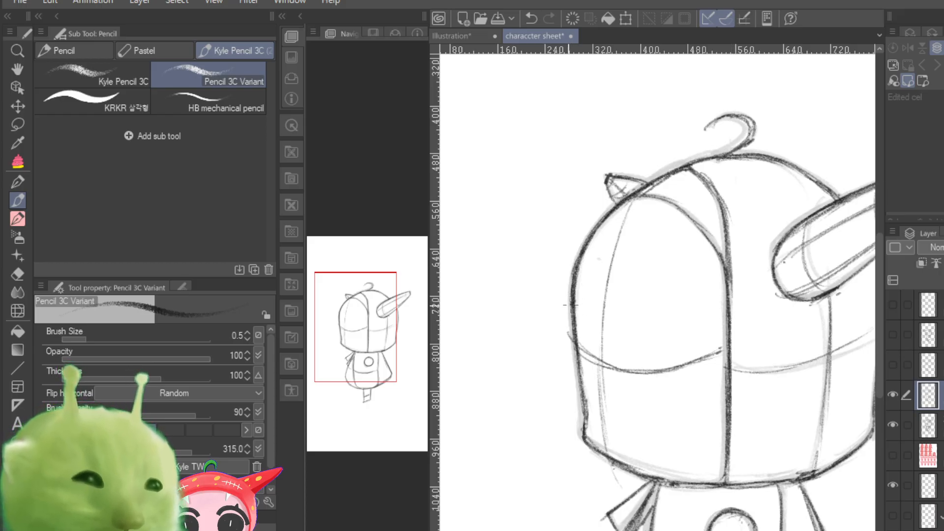
{"action": "mouse_move", "coordinate": [570, 305]}
{"action": "left_mouse_down"}
{"action": "mouse_move", "coordinate": [587, 289]}
{"action": "mouse_move", "coordinate": [697, 320]}
{"action": "mouse_move", "coordinate": [687, 378]}
{"action": "left_mouse_up"}
{"action": "mouse_move", "coordinate": [573, 364]}
{"action": "left_mouse_down"}
{"action": "mouse_move", "coordinate": [674, 392]}
{"action": "mouse_move", "coordinate": [695, 377]}
{"action": "mouse_move", "coordinate": [697, 324]}
{"action": "left_mouse_up"}
{"action": "mouse_move", "coordinate": [576, 294]}
{"action": "left_mouse_down"}
{"action": "mouse_move", "coordinate": [704, 360]}
{"action": "mouse_move", "coordinate": [629, 287]}
{"action": "mouse_move", "coordinate": [703, 341]}
{"action": "mouse_move", "coordinate": [695, 385]}
{"action": "left_mouse_up"}
{"action": "left_click_drag", "start_coordinate": [580, 372], "coordinate": [686, 387]}
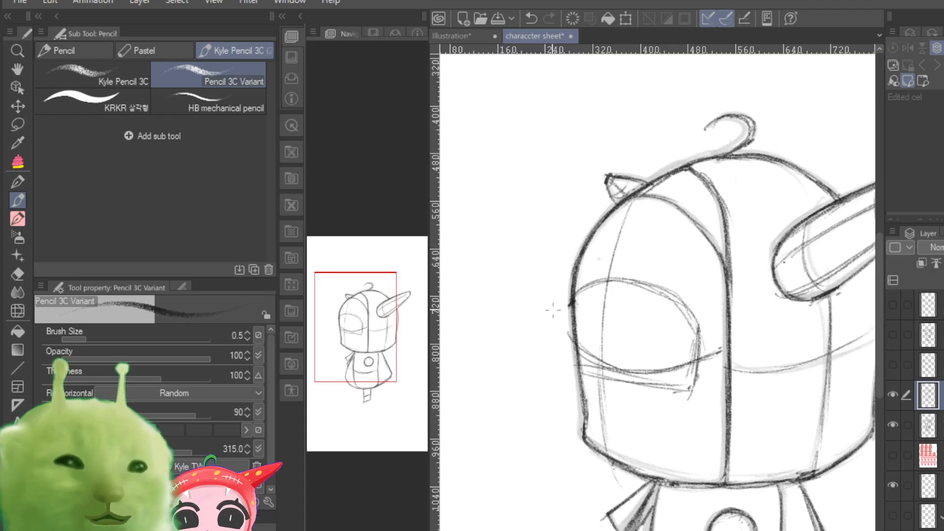
Step: Compare the linework with the rough sketch by toggling the visibility of their layers
{"action": "left_click_drag", "start_coordinate": [354, 371], "coordinate": [361, 395]}
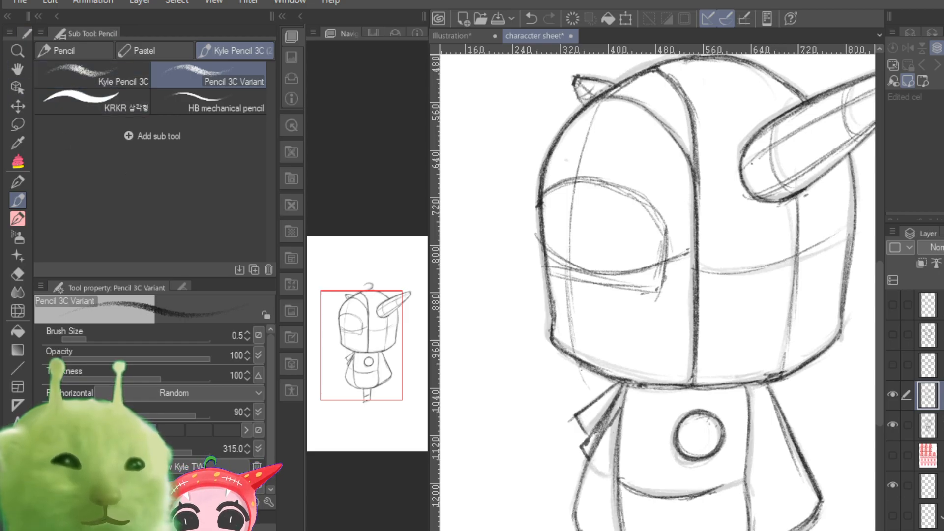
{"action": "mouse_move", "coordinate": [742, 315]}
{"action": "left_mouse_down"}
{"action": "mouse_move", "coordinate": [627, 336]}
{"action": "mouse_move", "coordinate": [684, 355]}
{"action": "left_mouse_up"}
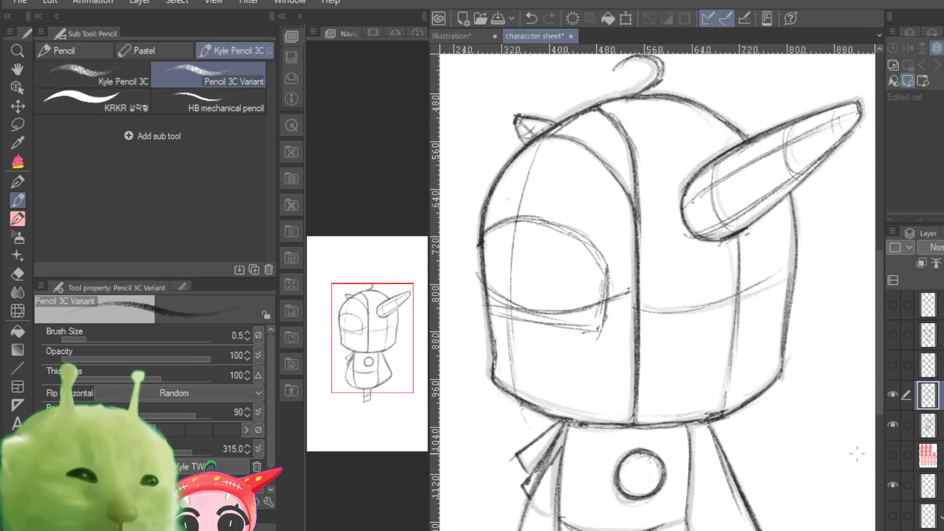
{"action": "left_click", "coordinate": [892, 394]}
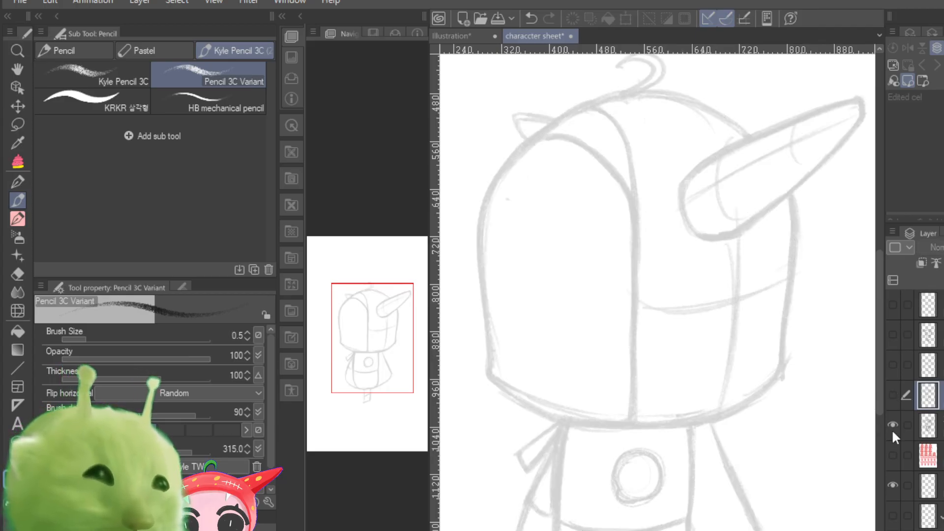
{"action": "left_click", "coordinate": [892, 425]}
{"action": "left_click", "coordinate": [892, 425]}
{"action": "left_click", "coordinate": [892, 452]}
{"action": "left_click", "coordinate": [892, 451]}
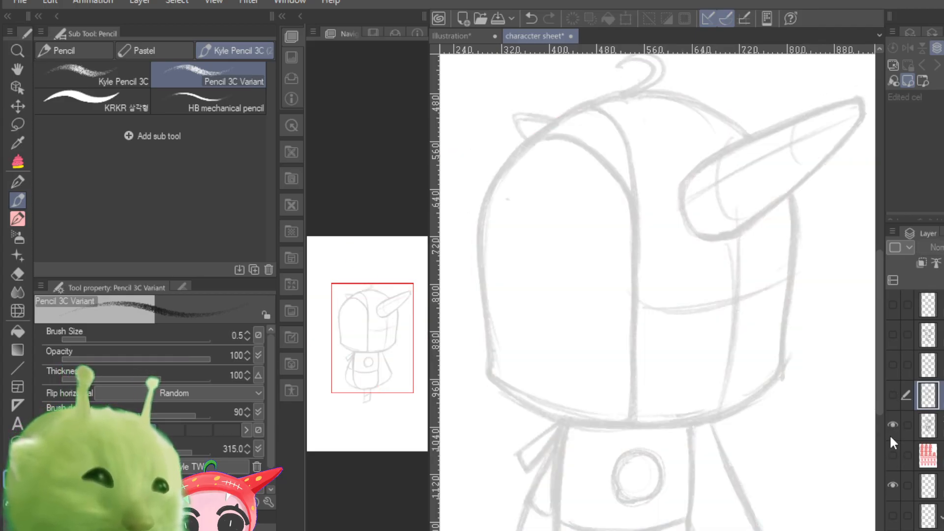
{"action": "left_click", "coordinate": [891, 424]}
{"action": "left_click", "coordinate": [891, 424]}
{"action": "left_click", "coordinate": [891, 397]}
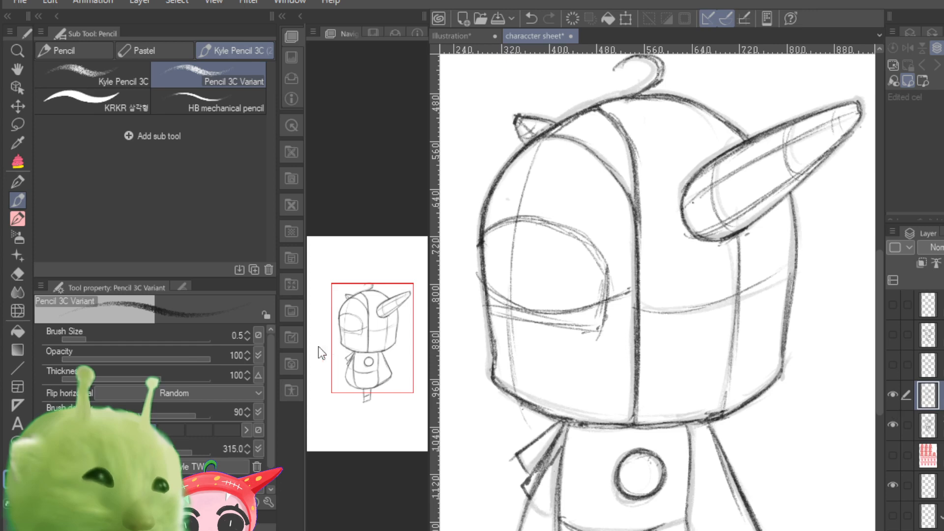
Step: Show the other pose's faint rough sketch layer, keep its dark linework layer hidden, and save the character sheet
{"action": "mouse_move", "coordinate": [358, 359]}
{"action": "left_mouse_down"}
{"action": "mouse_move", "coordinate": [372, 367]}
{"action": "mouse_move", "coordinate": [372, 343]}
{"action": "left_mouse_up"}
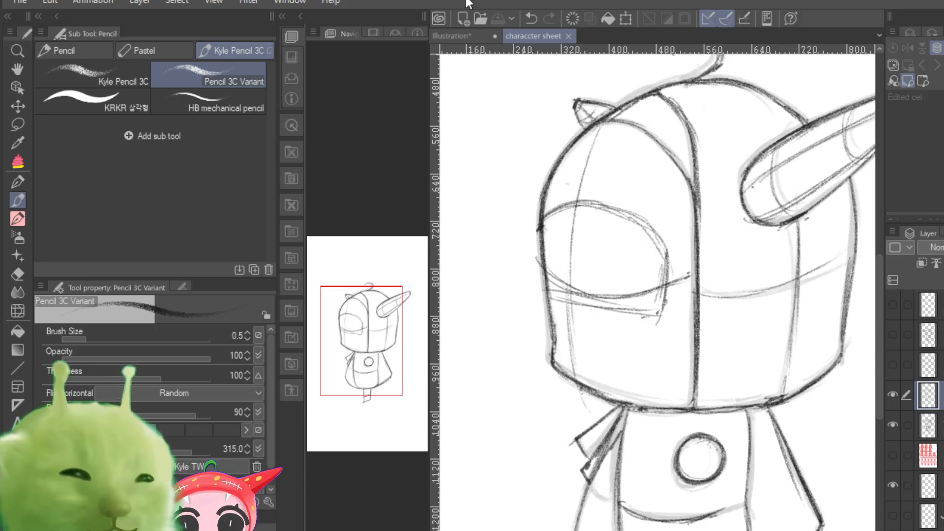
{"action": "left_click", "coordinate": [533, 37]}
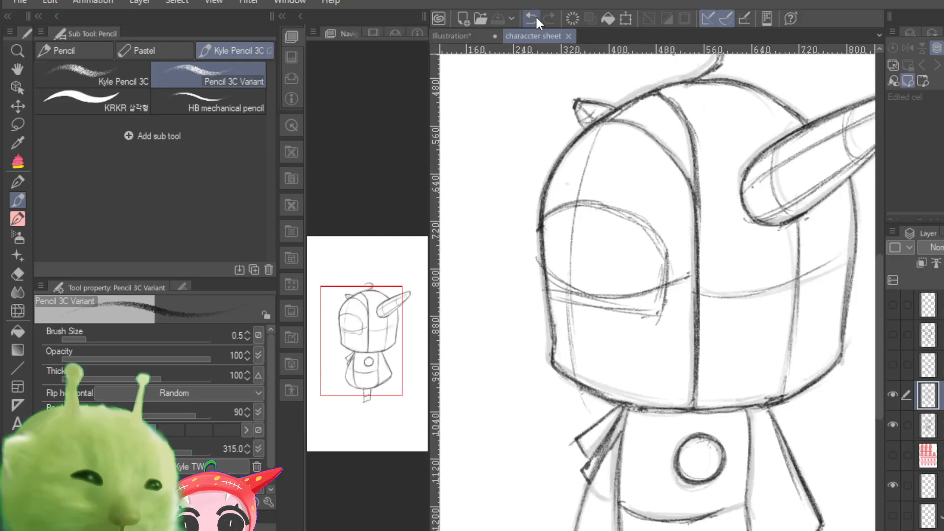
{"action": "left_click", "coordinate": [893, 394]}
{"action": "left_click", "coordinate": [895, 393]}
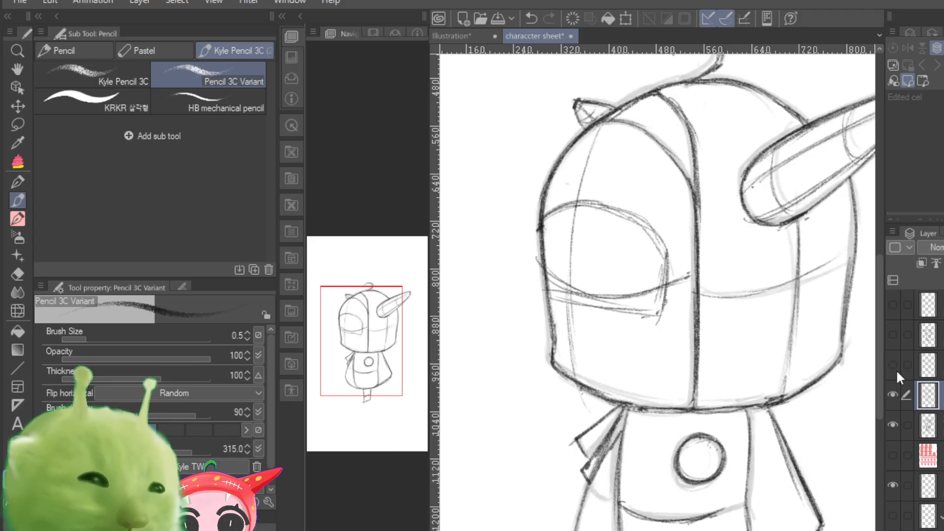
{"action": "left_click", "coordinate": [895, 365]}
{"action": "left_click", "coordinate": [894, 365]}
{"action": "left_click", "coordinate": [893, 305]}
{"action": "left_click", "coordinate": [896, 344]}
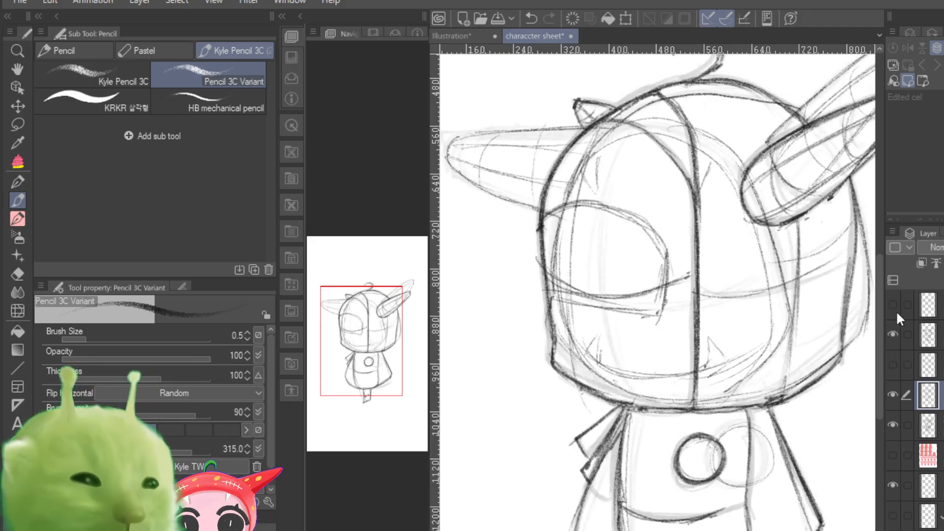
{"action": "left_click", "coordinate": [896, 311]}
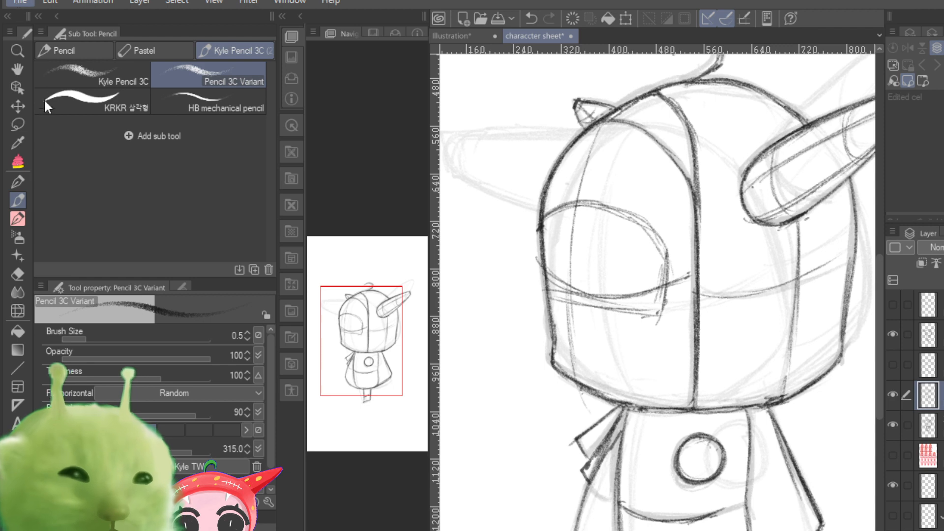
{"action": "key", "text": "ctrl+s"}
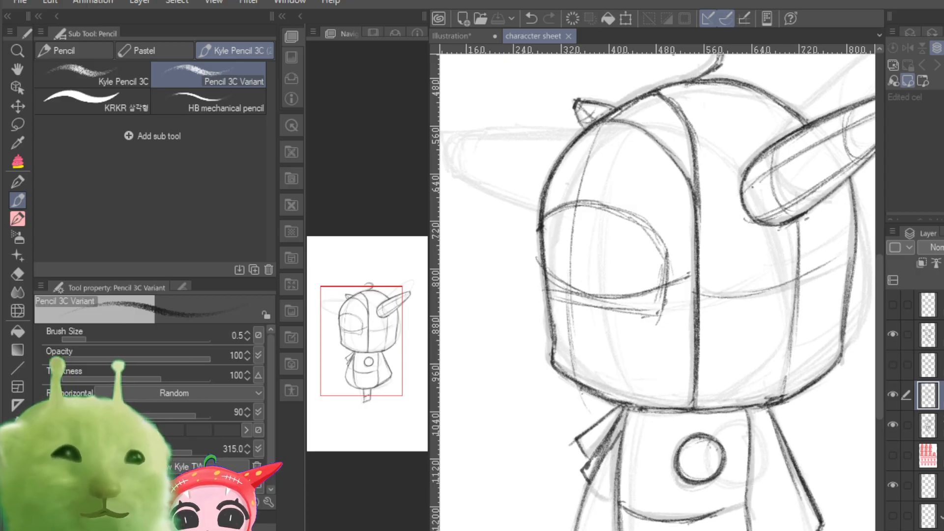
{"action": "mouse_move", "coordinate": [688, 344]}
{"action": "left_mouse_down"}
{"action": "mouse_move", "coordinate": [656, 212]}
{"action": "mouse_move", "coordinate": [656, 359]}
{"action": "mouse_move", "coordinate": [619, 274]}
{"action": "left_mouse_up"}
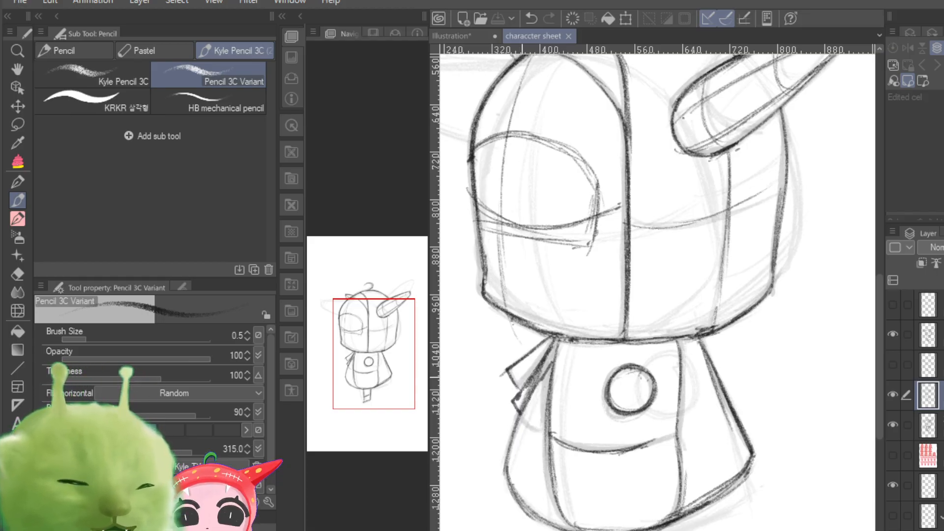
{"action": "left_click_drag", "start_coordinate": [385, 384], "coordinate": [369, 373]}
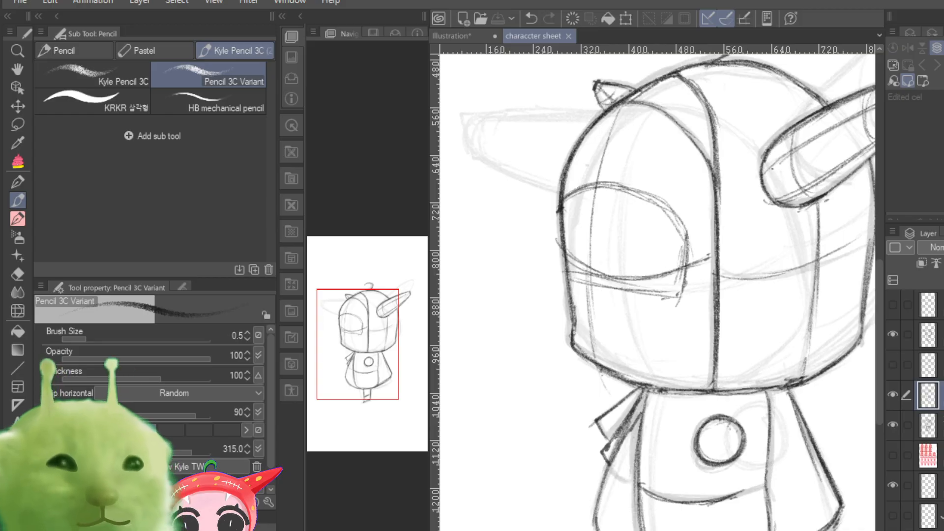